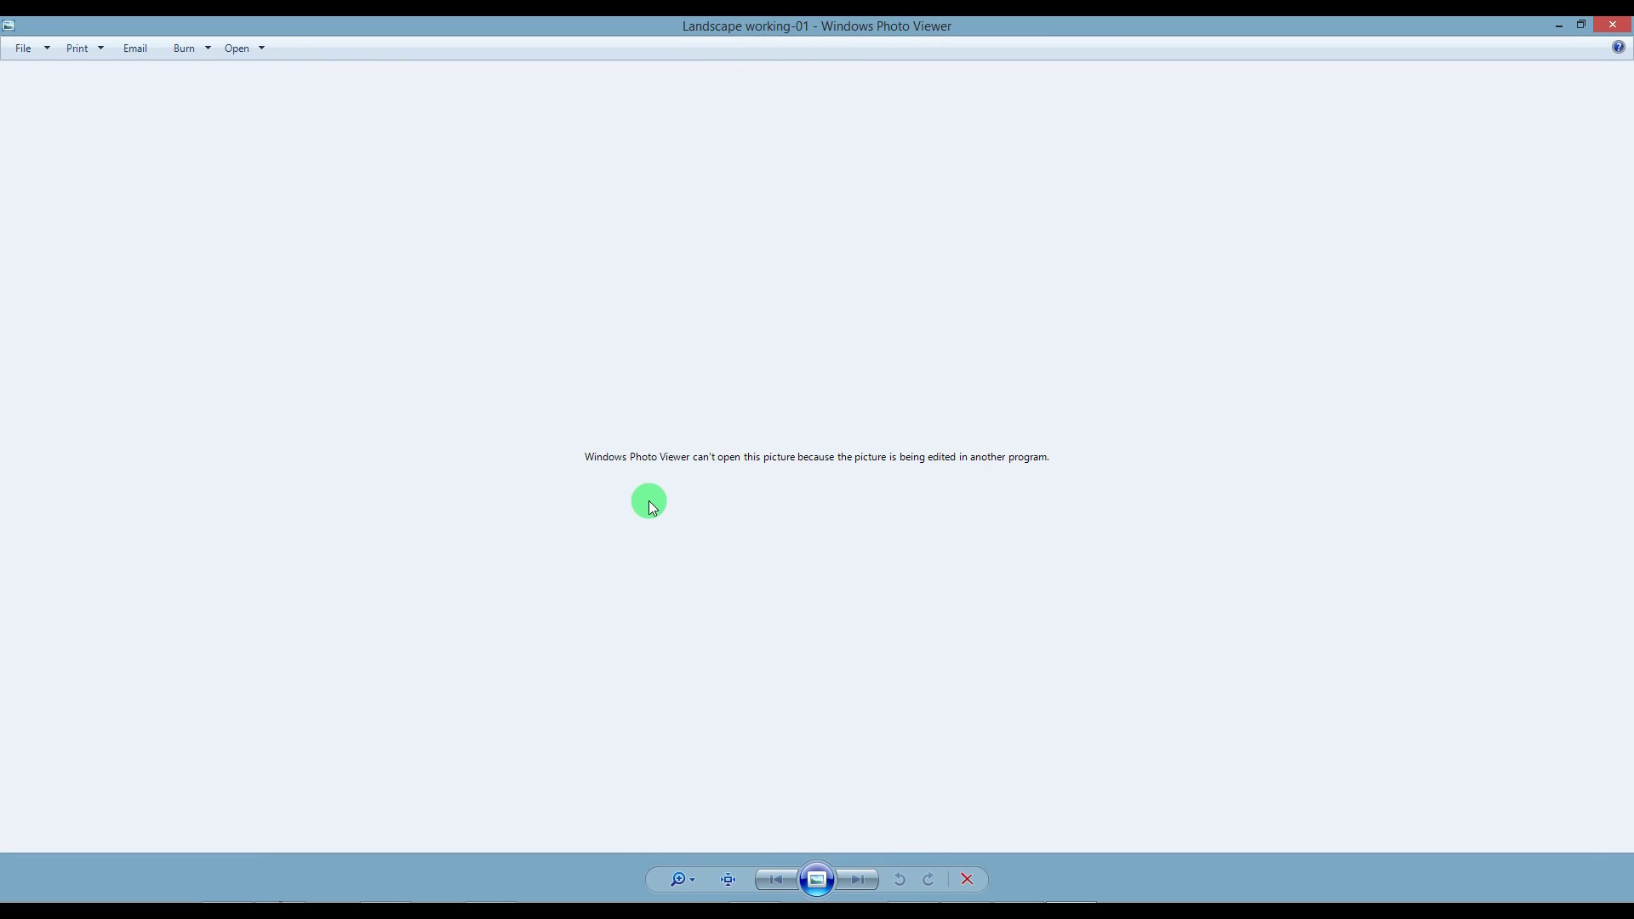
View the Landscape working-01 picture full screen and close the photo viewer.
{"action": "left_click", "coordinate": [816, 879]}
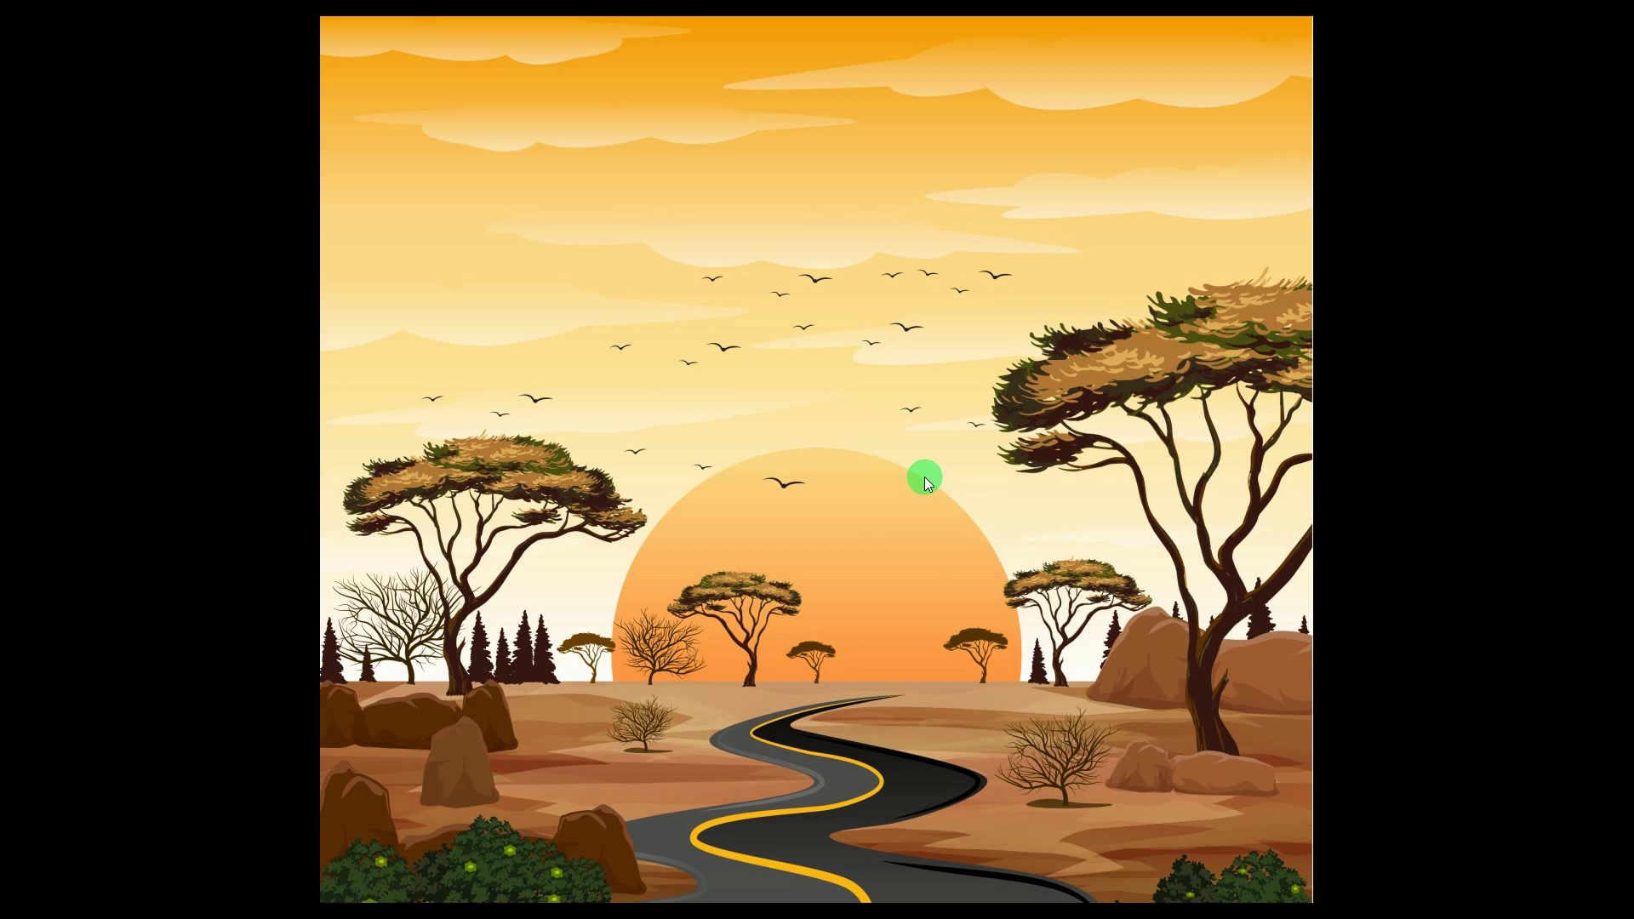
{"action": "key", "text": "Escape"}
{"action": "left_click", "coordinate": [1612, 24]}
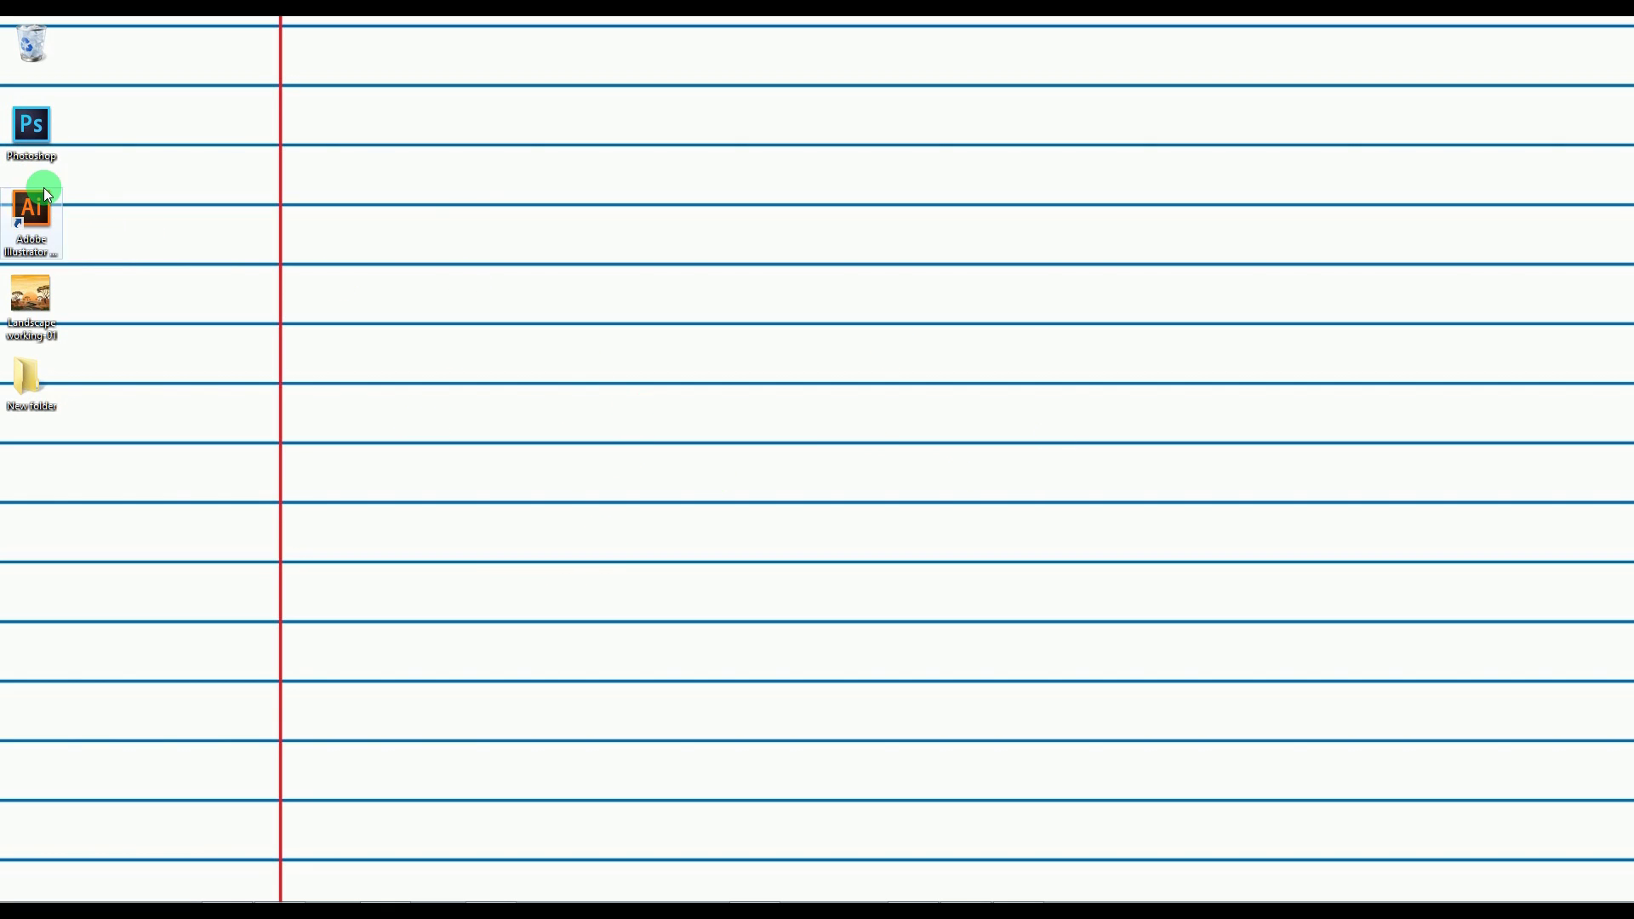
Switch to Adobe Illustrator and open the Landscape working file from the Desktop.
{"action": "left_click", "coordinate": [329, 167]}
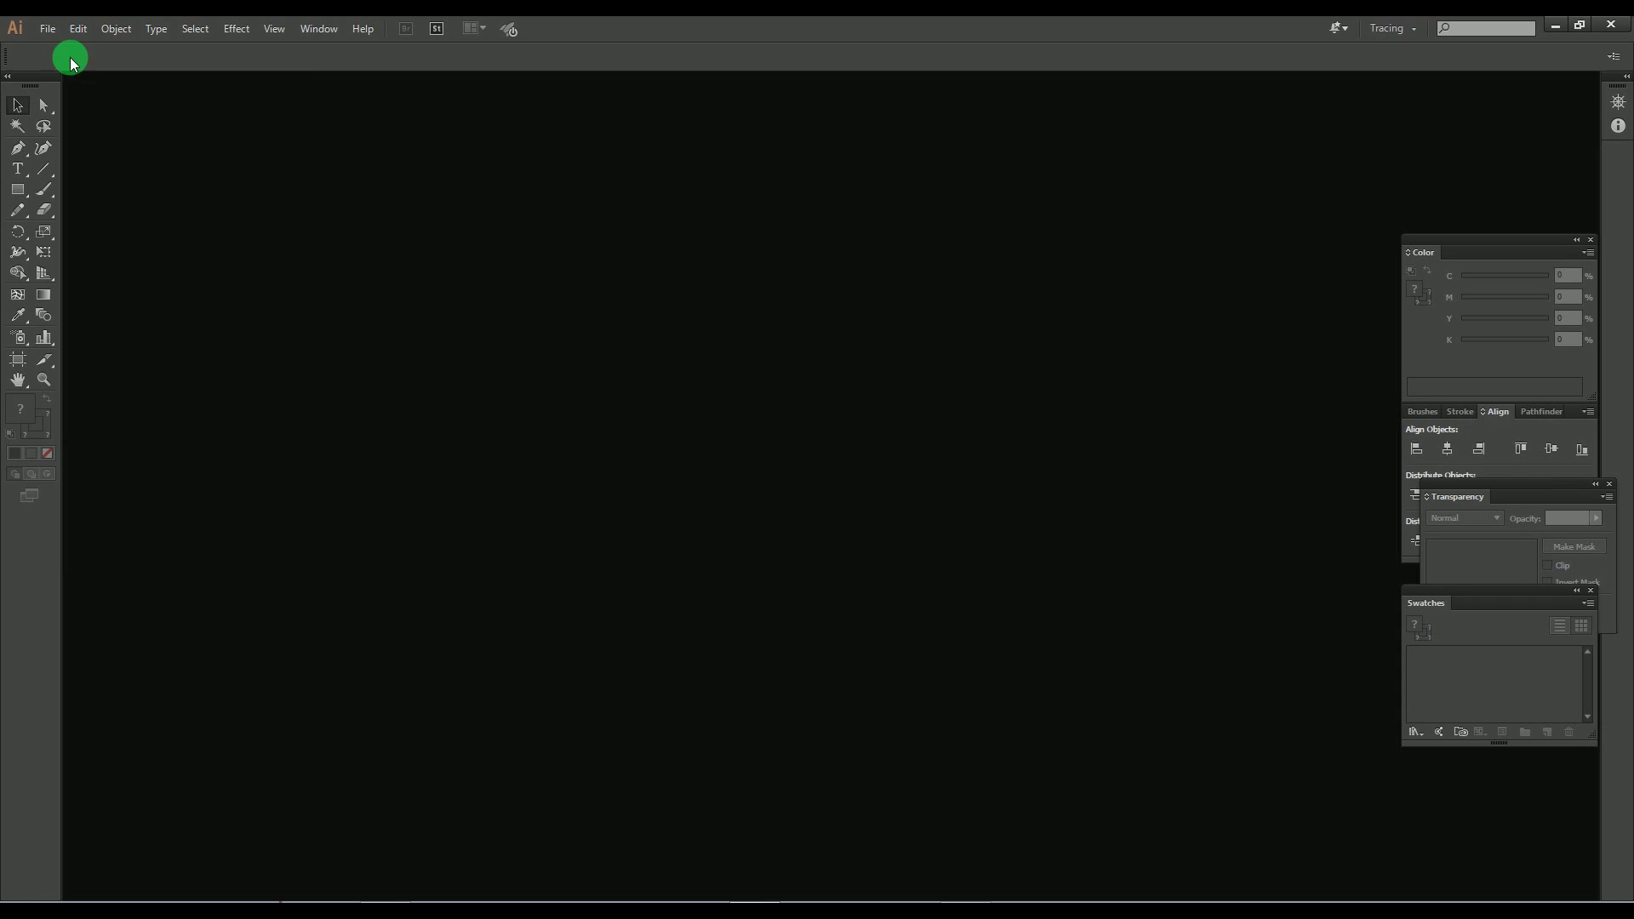
{"action": "left_click", "coordinate": [48, 28]}
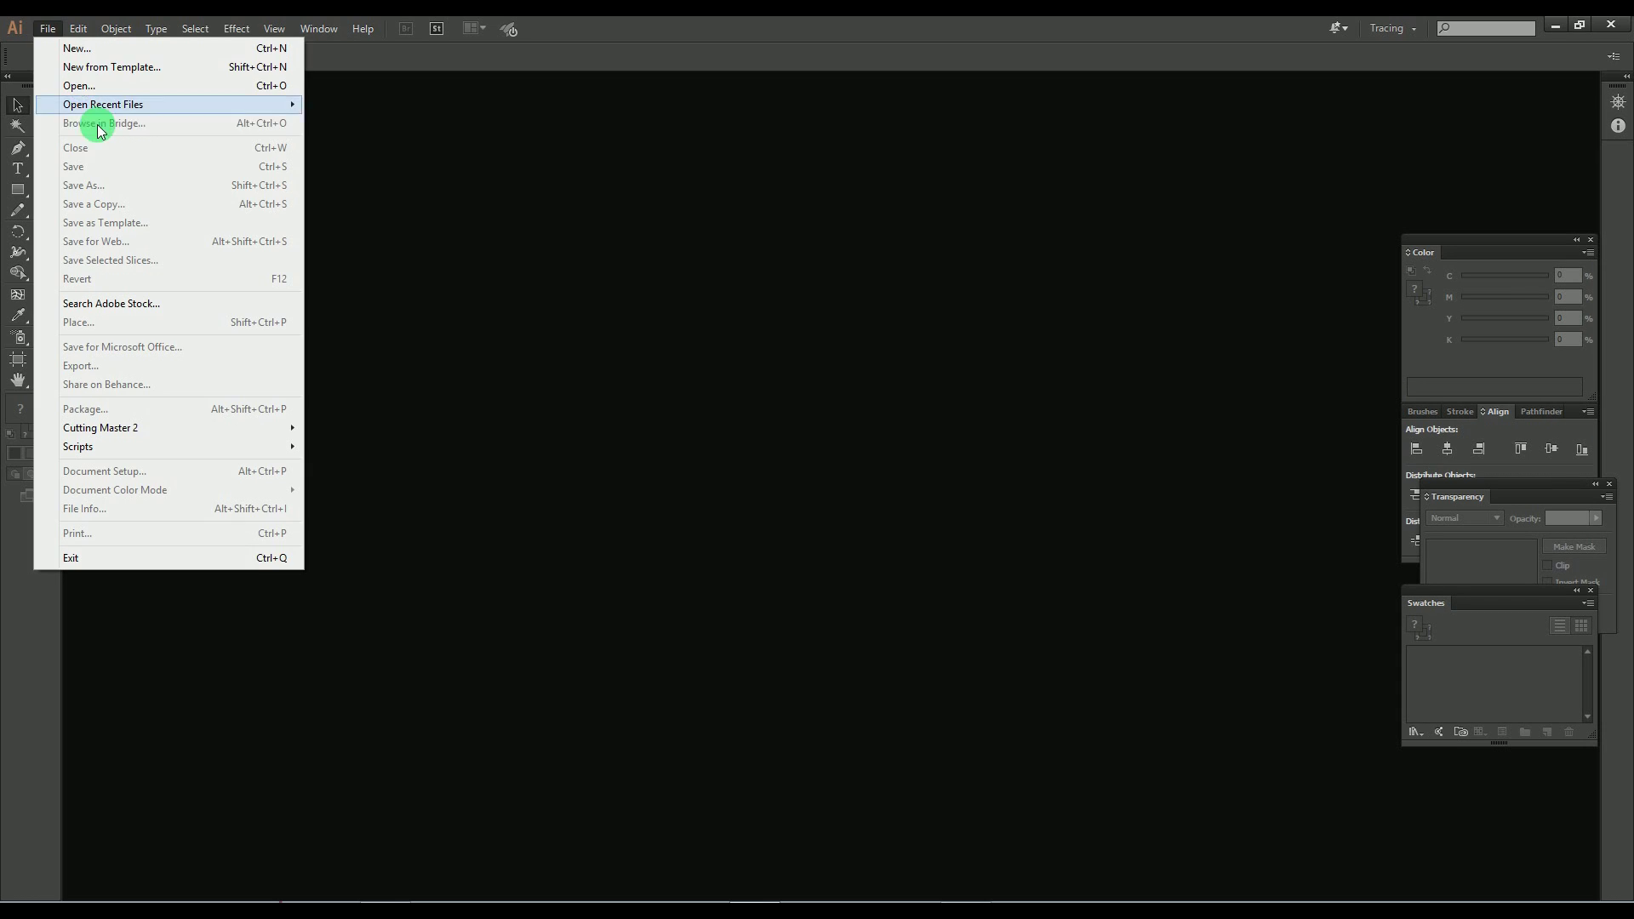
{"action": "left_click", "coordinate": [88, 81]}
{"action": "left_click", "coordinate": [104, 189]}
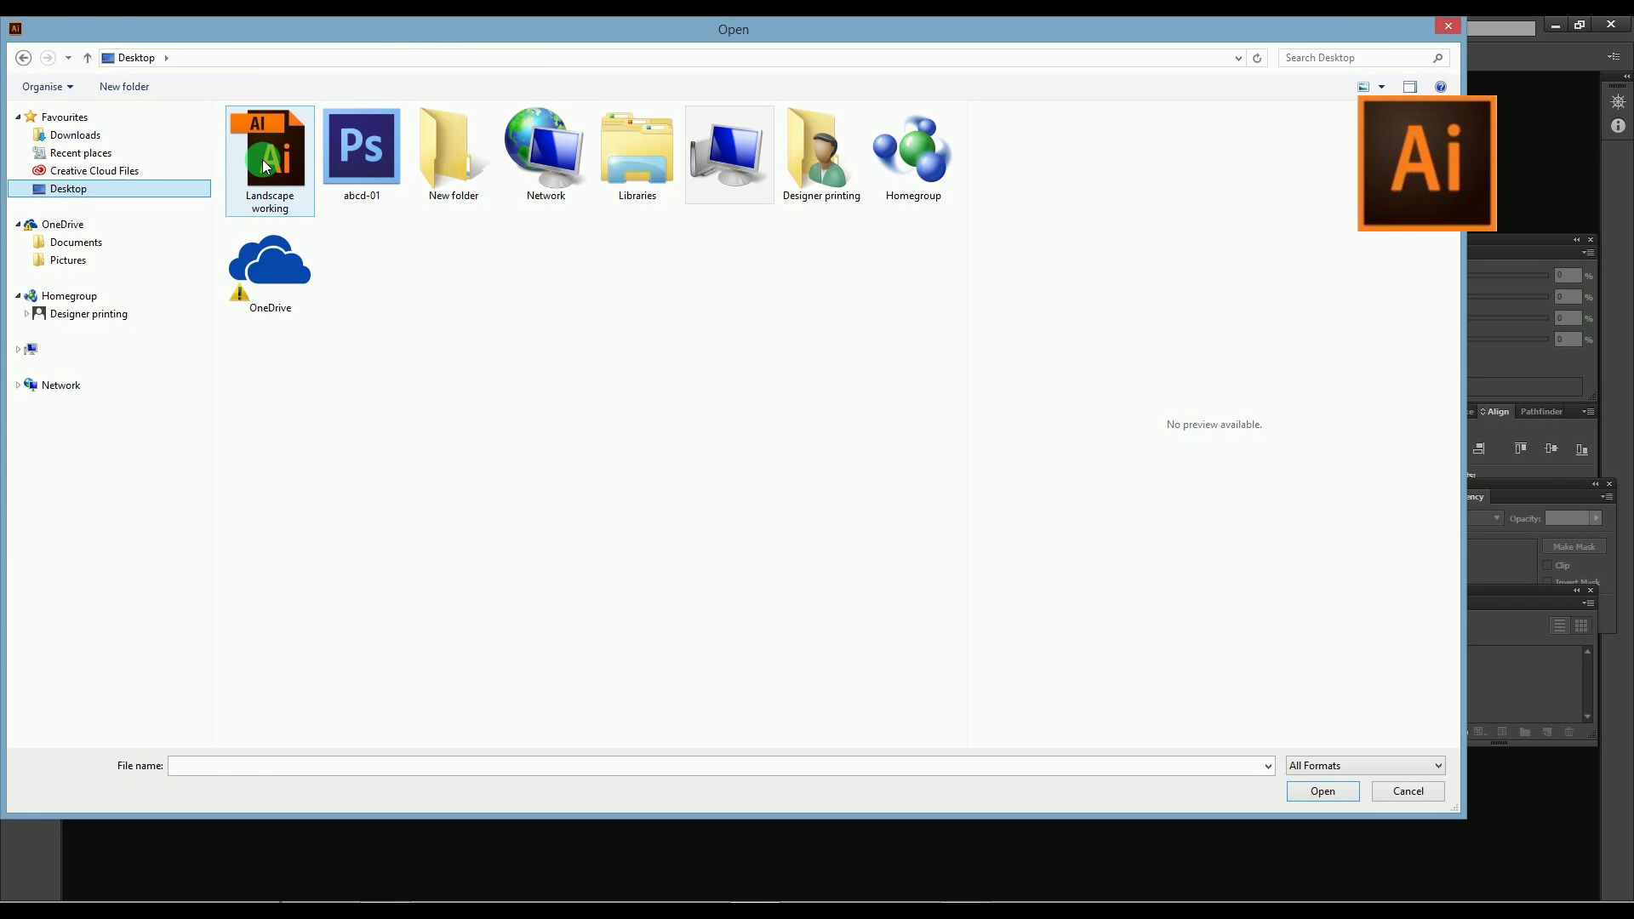
{"action": "left_click", "coordinate": [303, 162]}
{"action": "double_click", "coordinate": [301, 160]}
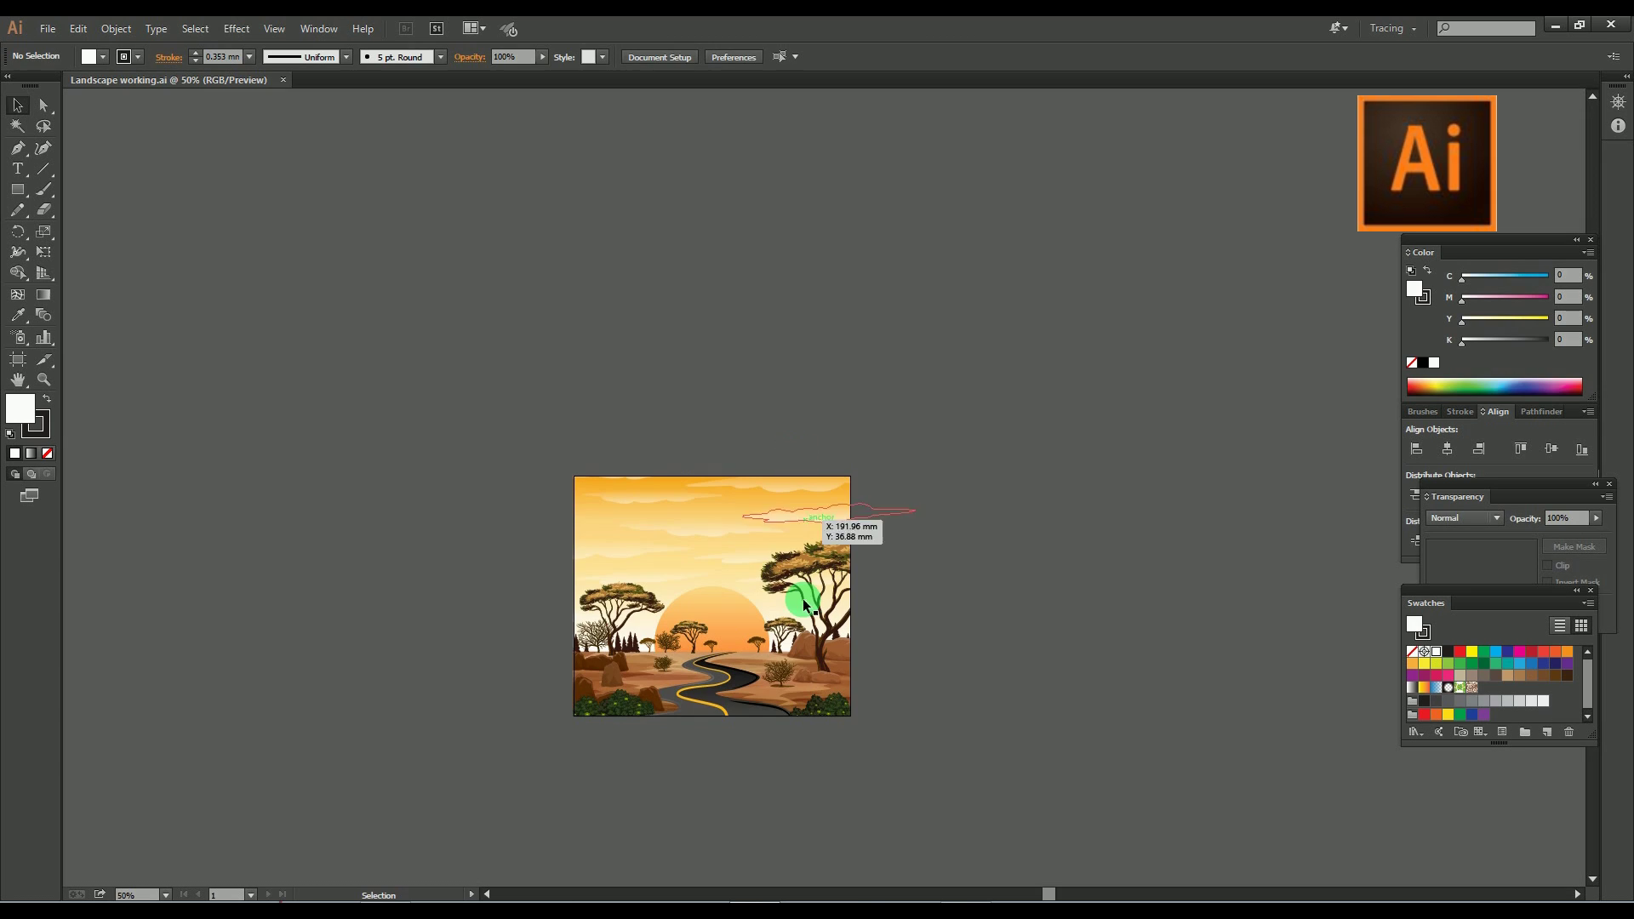
Release the landscape artwork's clipping mask and ungroup the artwork into separate objects.
{"action": "key", "text": "ctrl+space"}
{"action": "left_click_drag", "start_coordinate": [520, 408], "coordinate": [968, 763]}
{"action": "left_click_drag", "start_coordinate": [974, 679], "coordinate": [865, 687]}
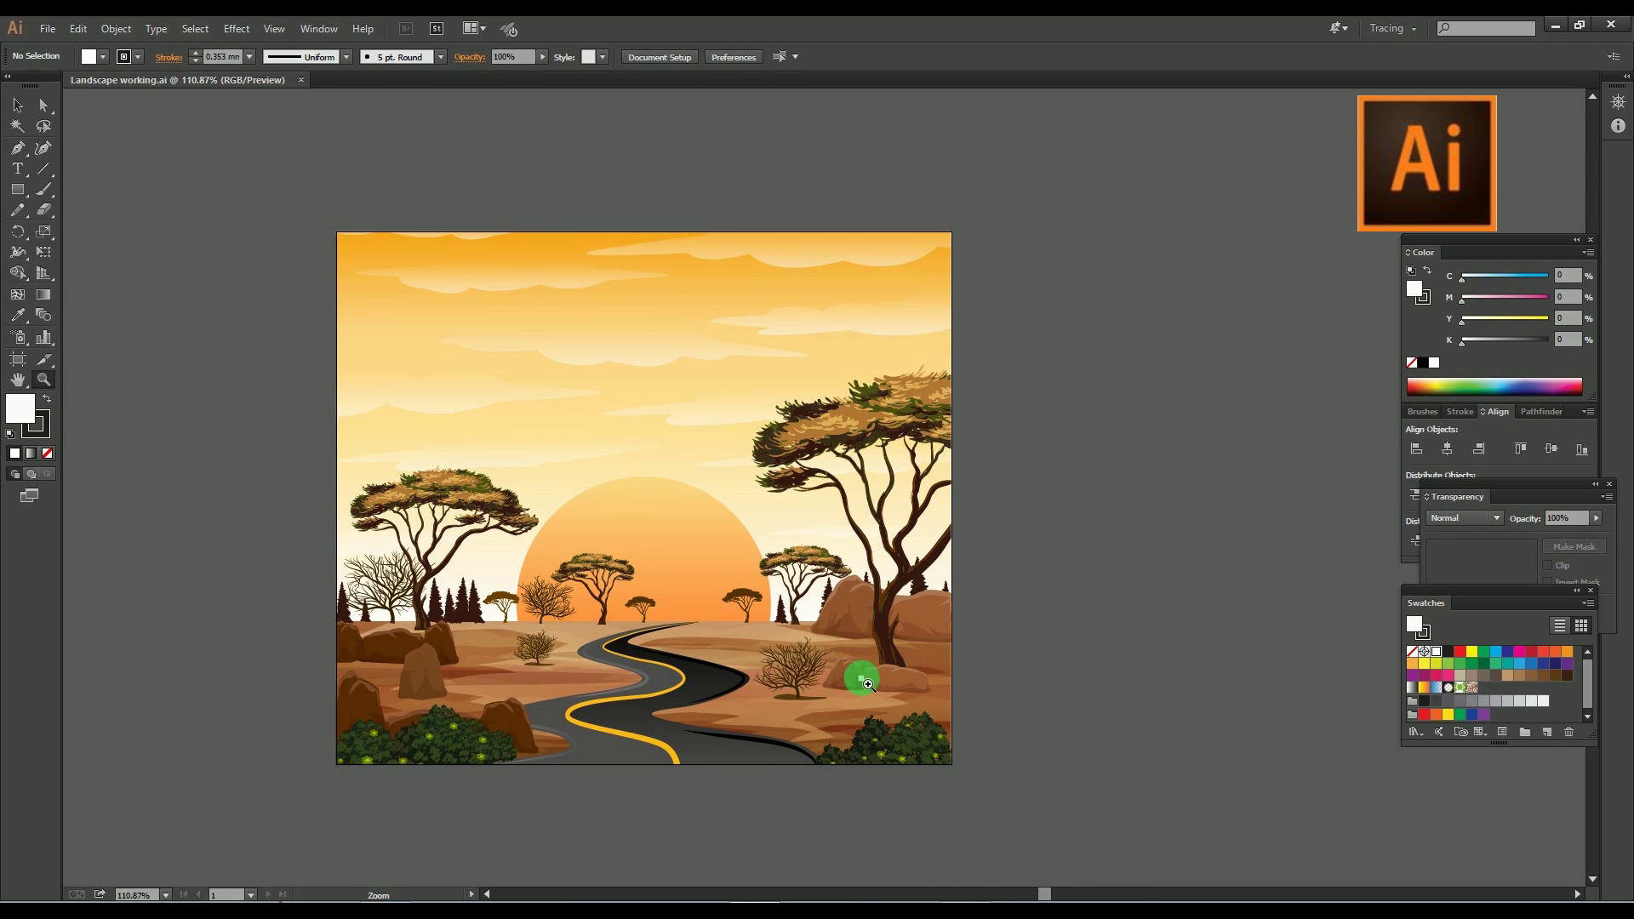
{"action": "right_click", "coordinate": [711, 422]}
{"action": "left_click", "coordinate": [830, 521]}
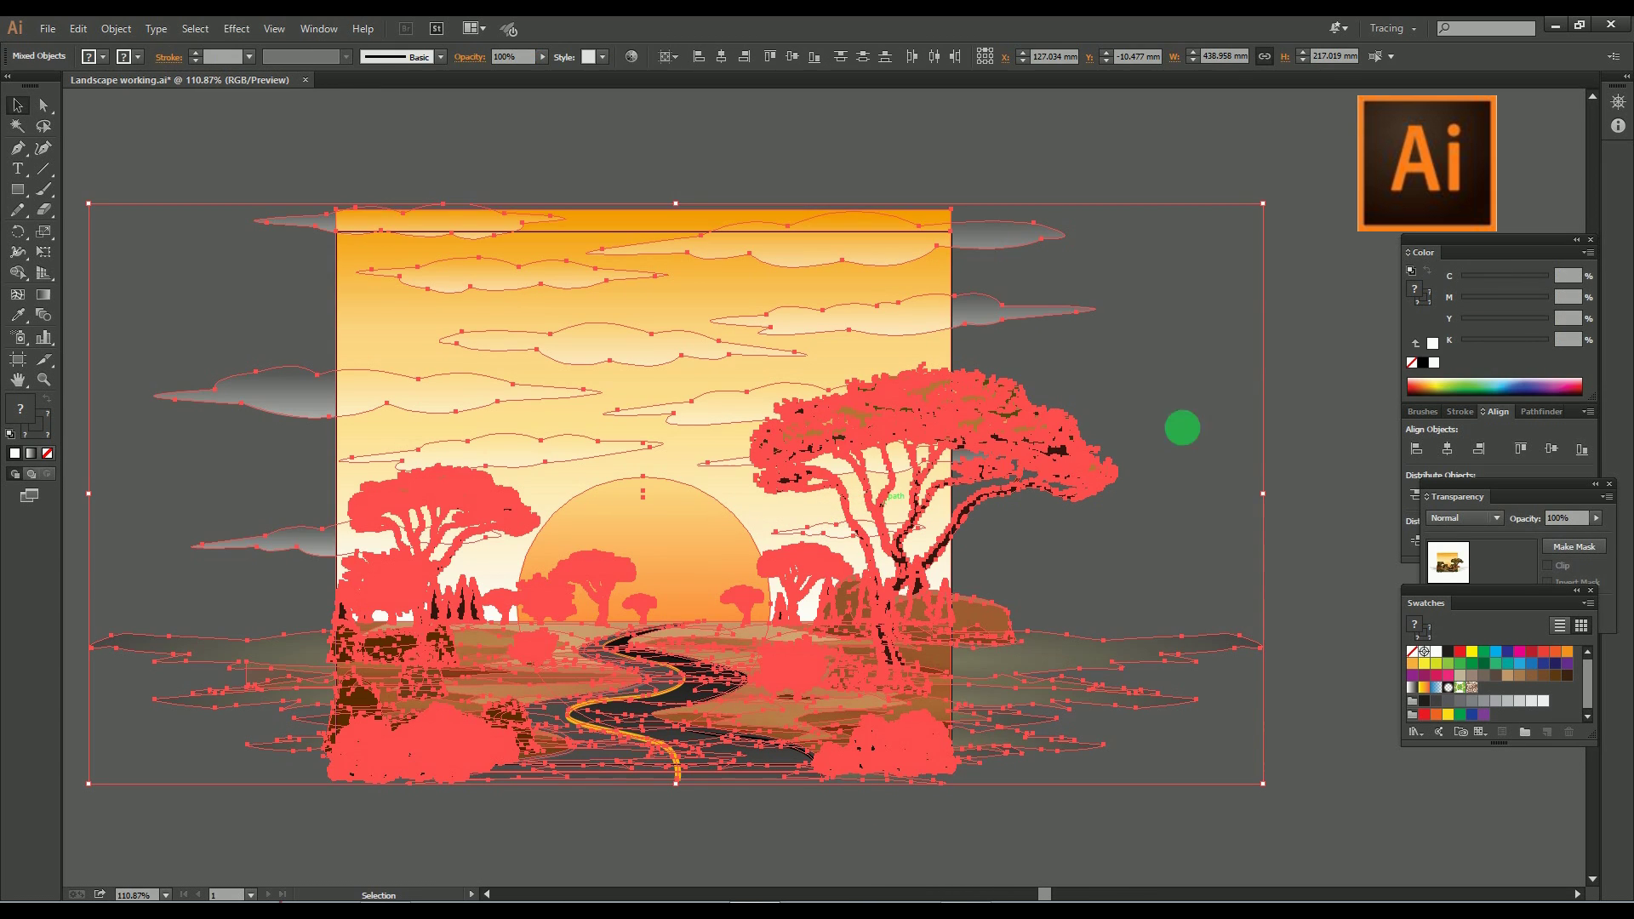
{"action": "left_click", "coordinate": [1326, 406]}
{"action": "left_click", "coordinate": [590, 583]}
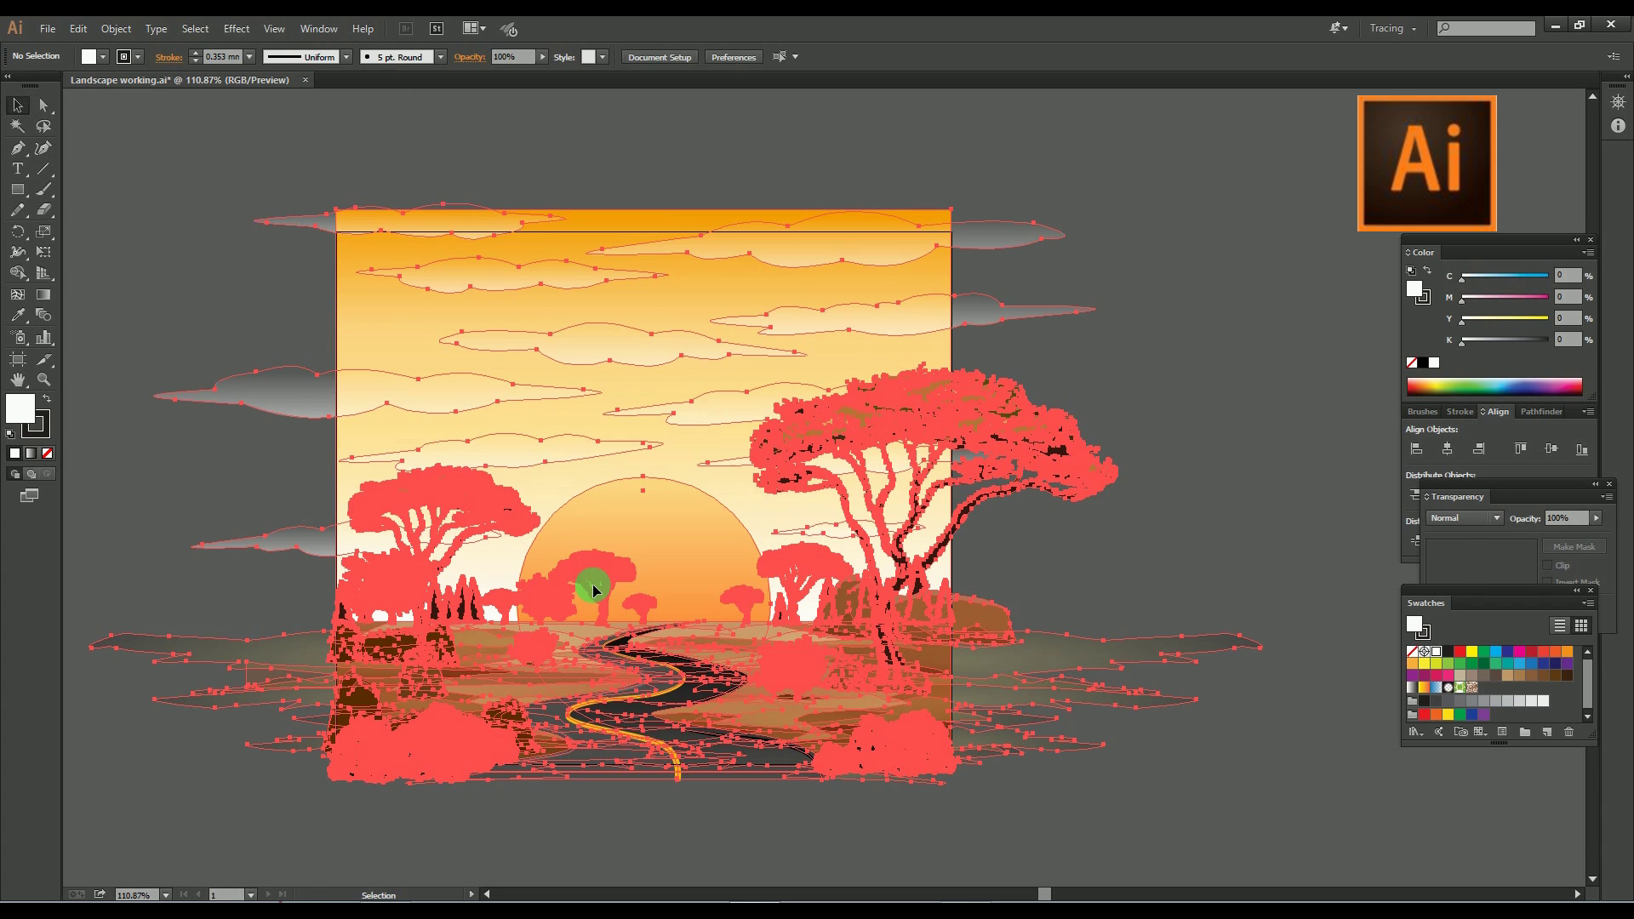
{"action": "right_click", "coordinate": [602, 565]}
{"action": "left_click", "coordinate": [667, 678]}
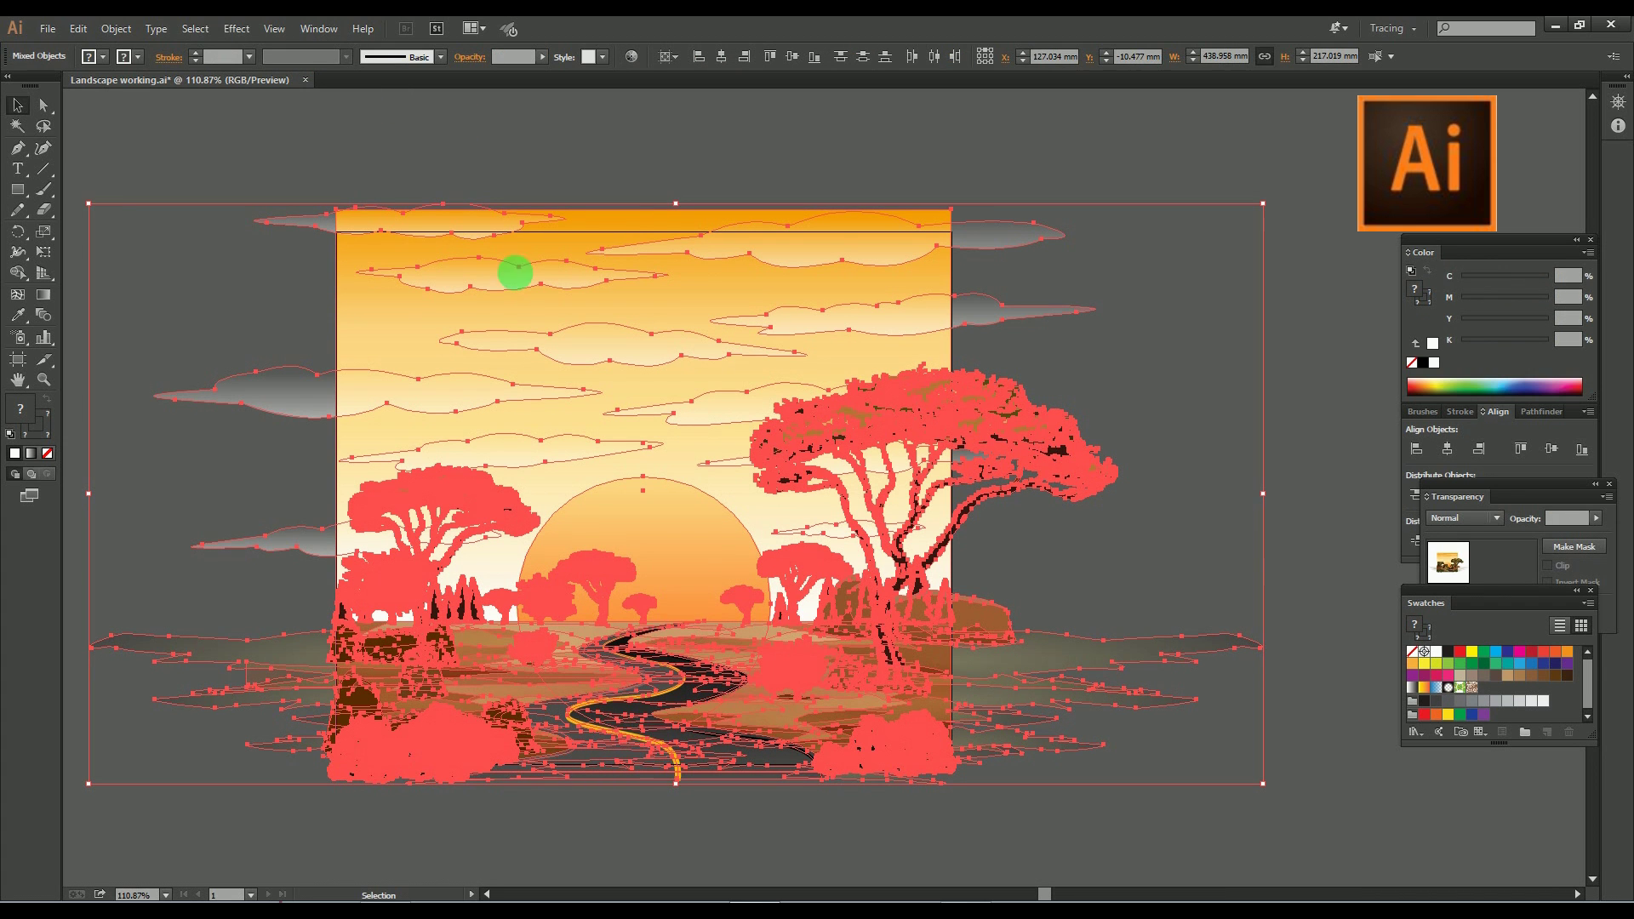
Show the Layers panel, place it beside the artwork, and select the large tree to check that it is separate.
{"action": "left_click", "coordinate": [316, 44]}
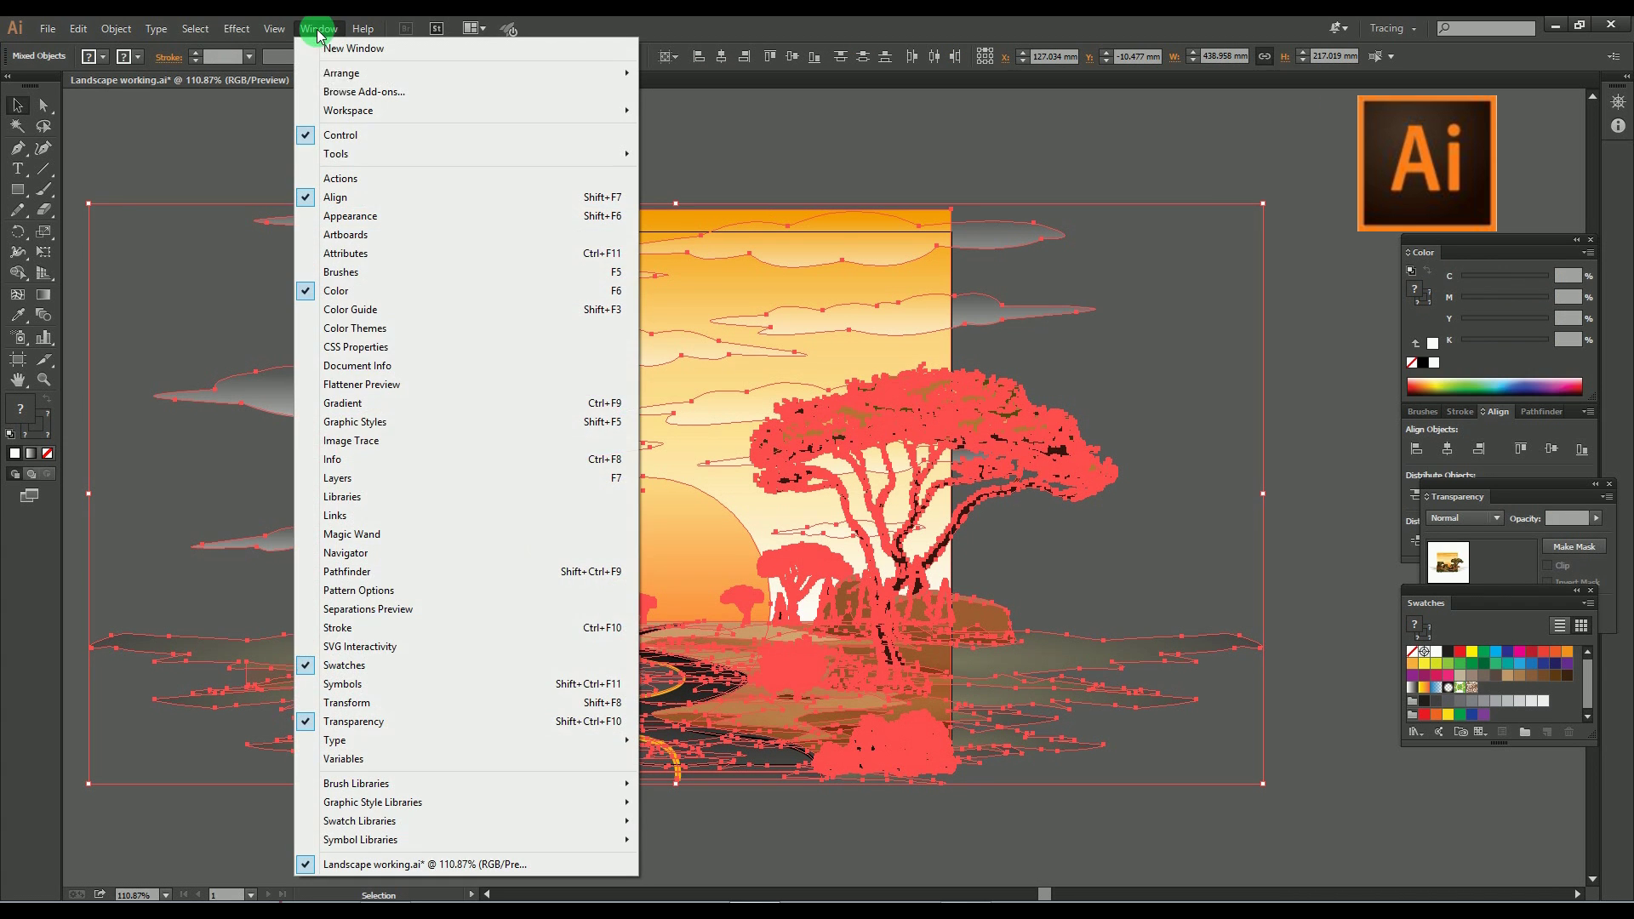
{"action": "left_click", "coordinate": [372, 483]}
{"action": "left_click_drag", "start_coordinate": [1221, 359], "coordinate": [1232, 308]}
{"action": "left_click", "coordinate": [1177, 233]}
{"action": "left_click", "coordinate": [922, 407]}
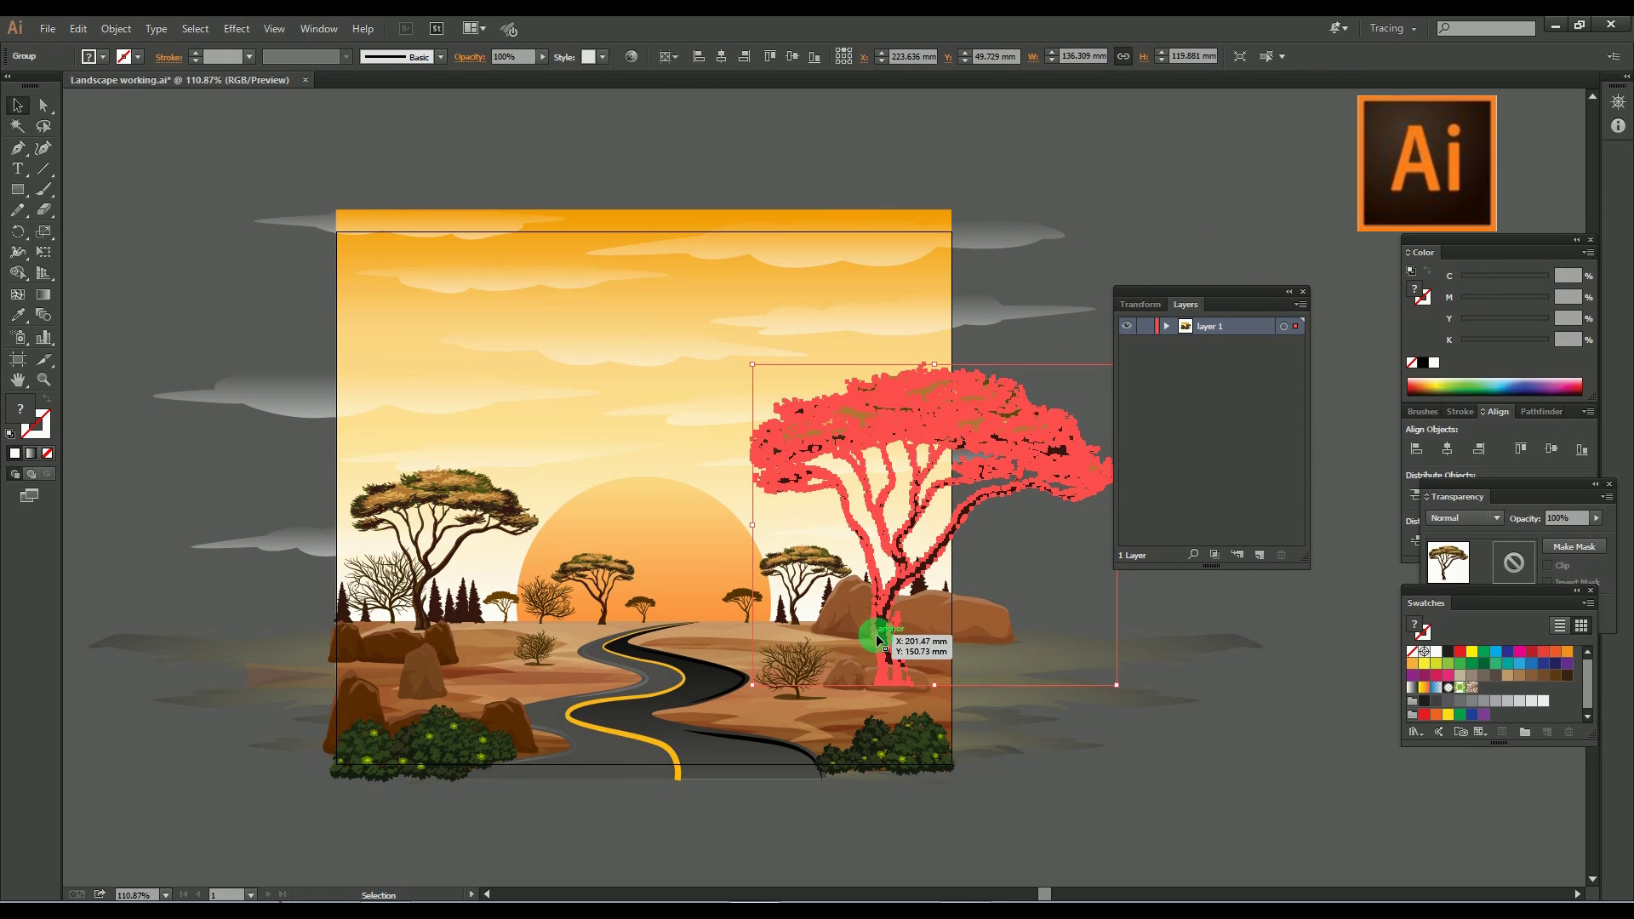
Group the two green foreground bushes and cut them from layer 1.
{"action": "left_click", "coordinate": [876, 750]}
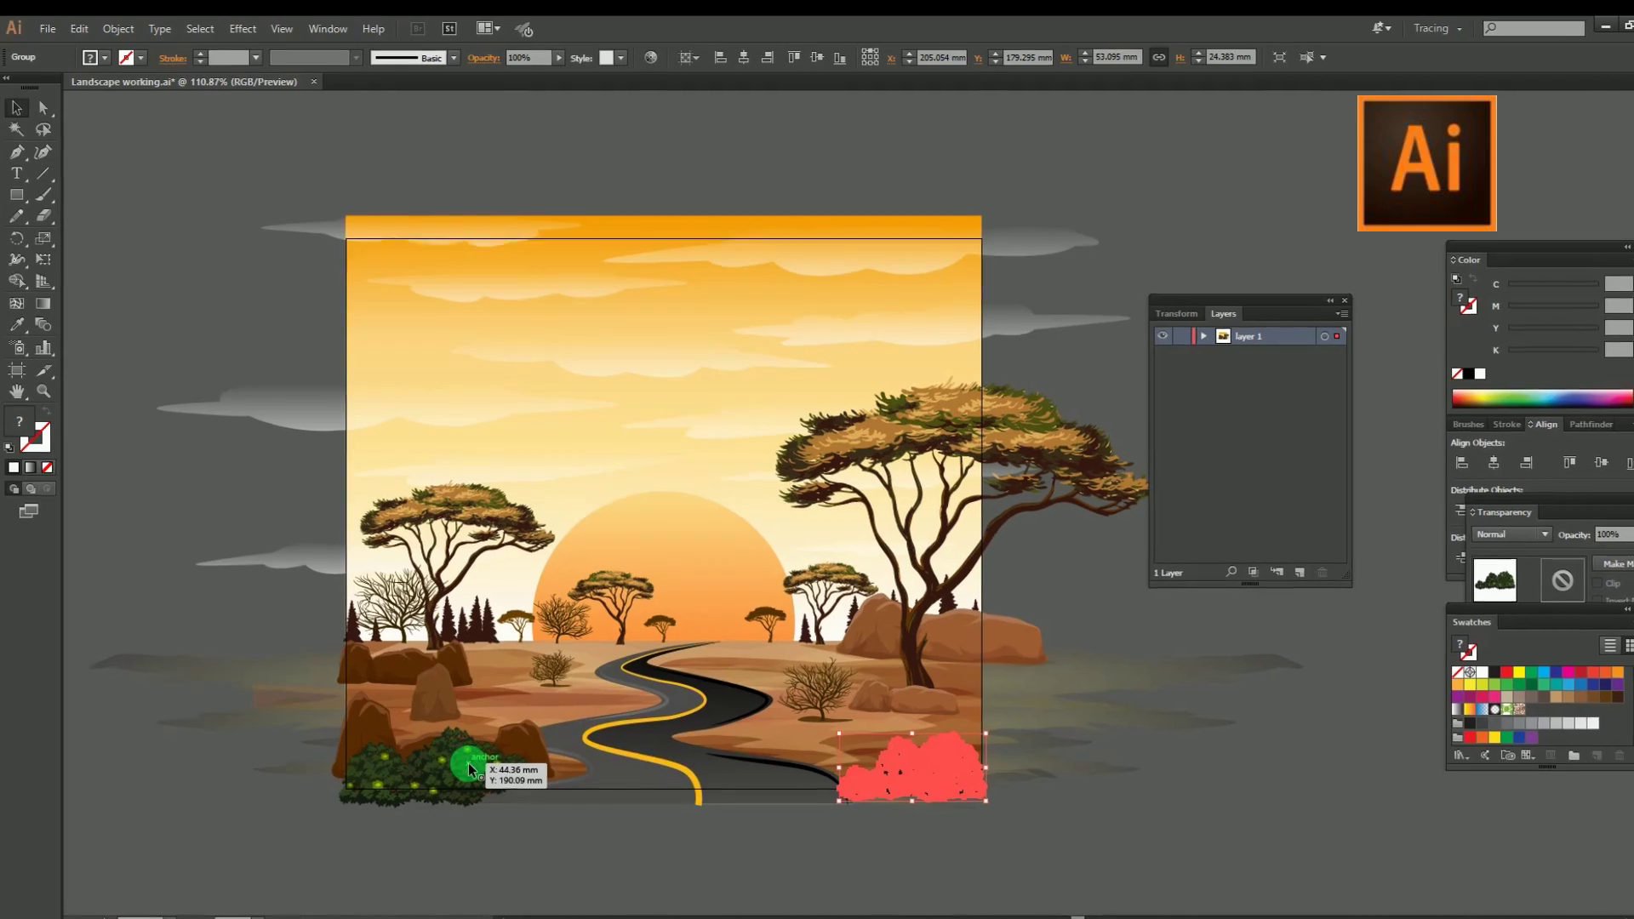
{"action": "left_click", "coordinate": [460, 742], "text": "shift"}
{"action": "right_click", "coordinate": [461, 746]}
{"action": "left_click", "coordinate": [587, 703]}
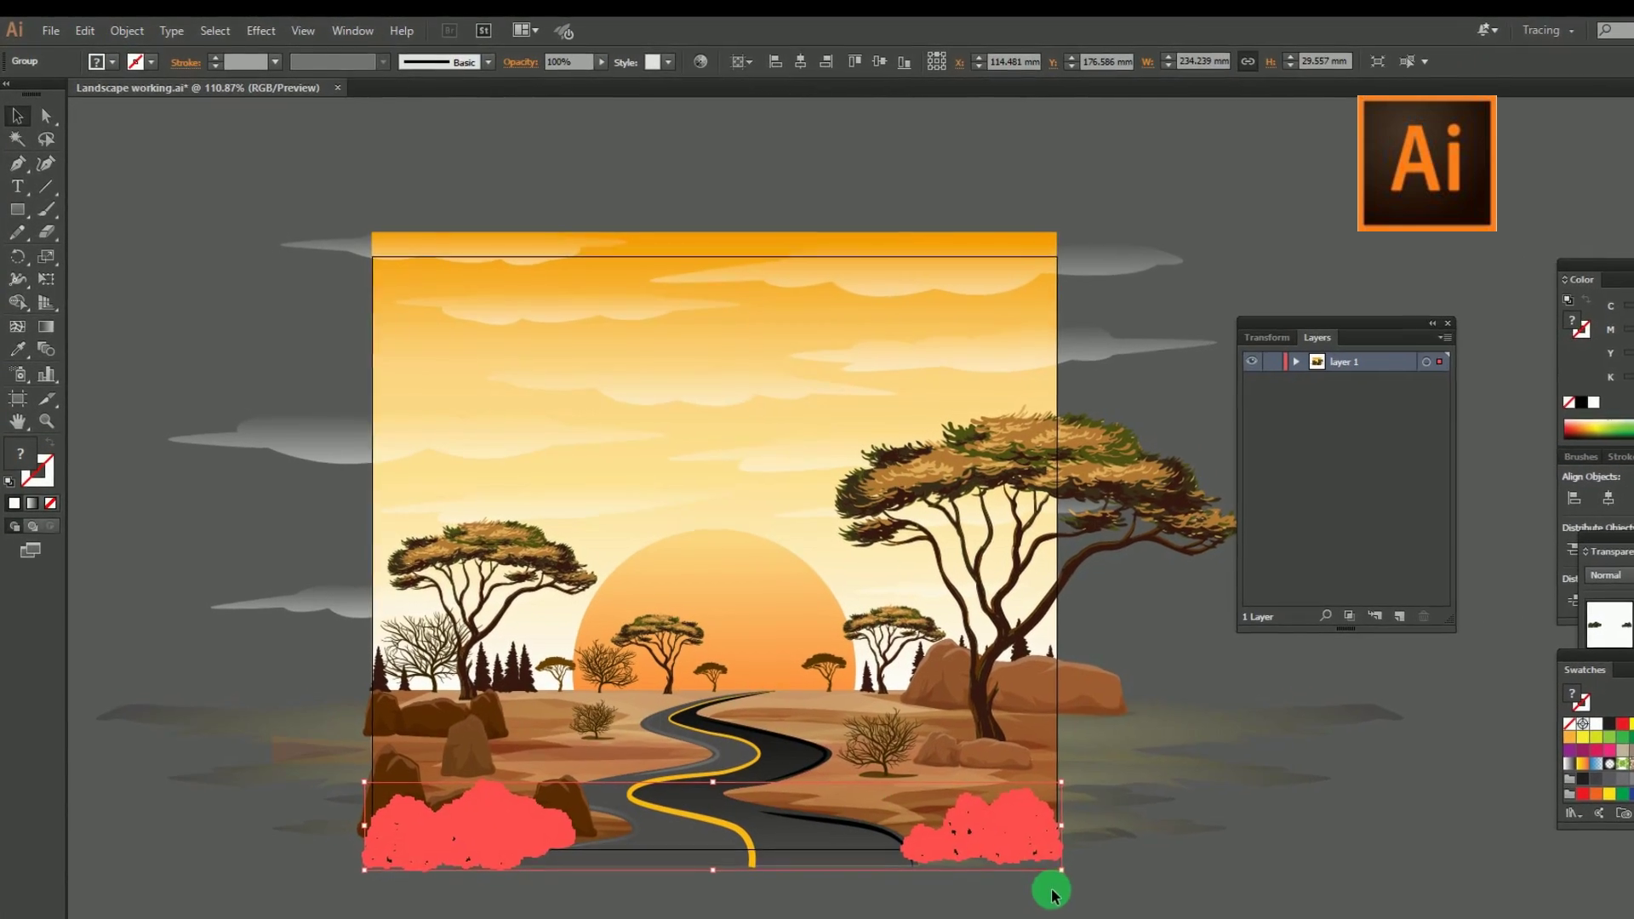
{"action": "left_click", "coordinate": [83, 30]}
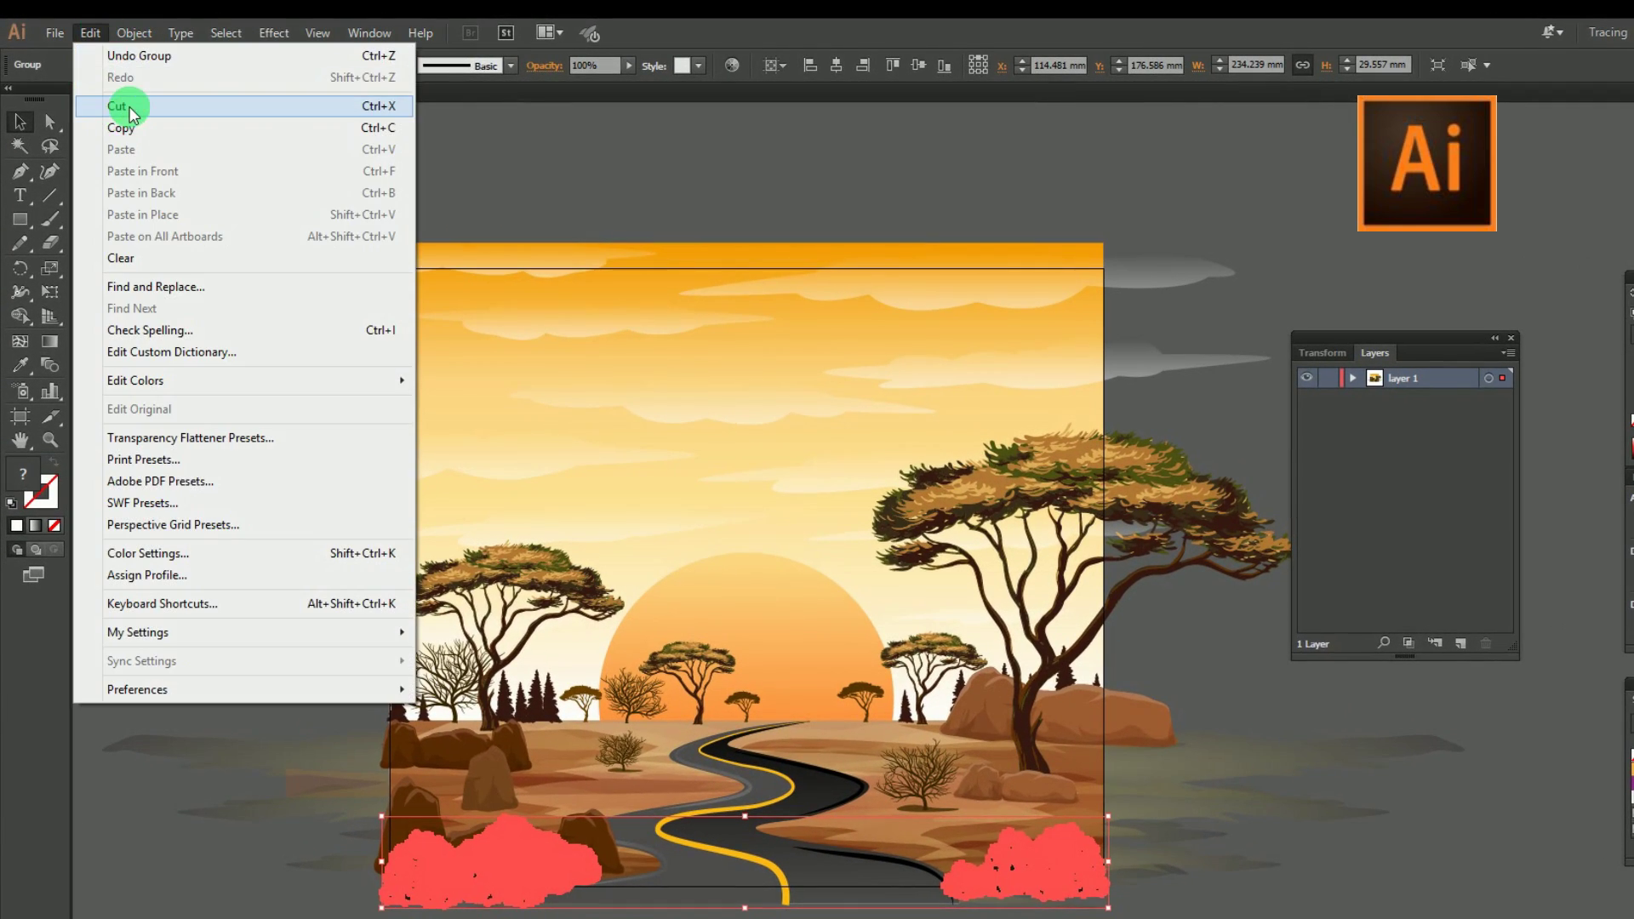
{"action": "left_click", "coordinate": [117, 105]}
Create a new layer named Bush1 and paste the cut green bushes in place on it.
{"action": "left_click", "coordinate": [1460, 649]}
{"action": "left_click", "coordinate": [1409, 378]}
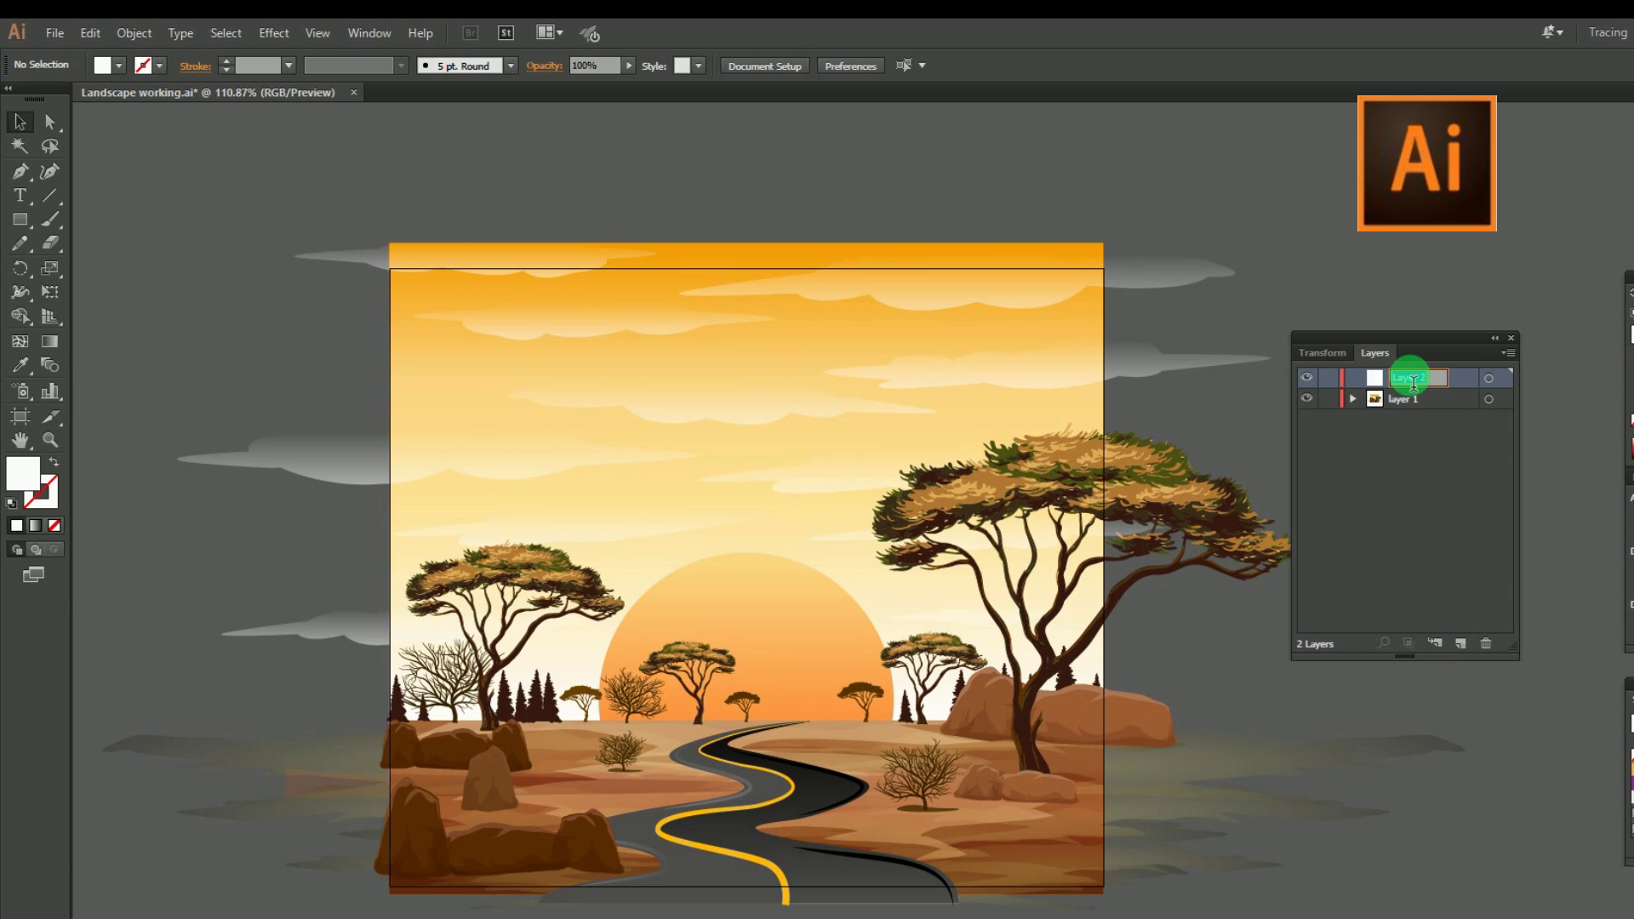
{"action": "type", "text": "Bush1"}
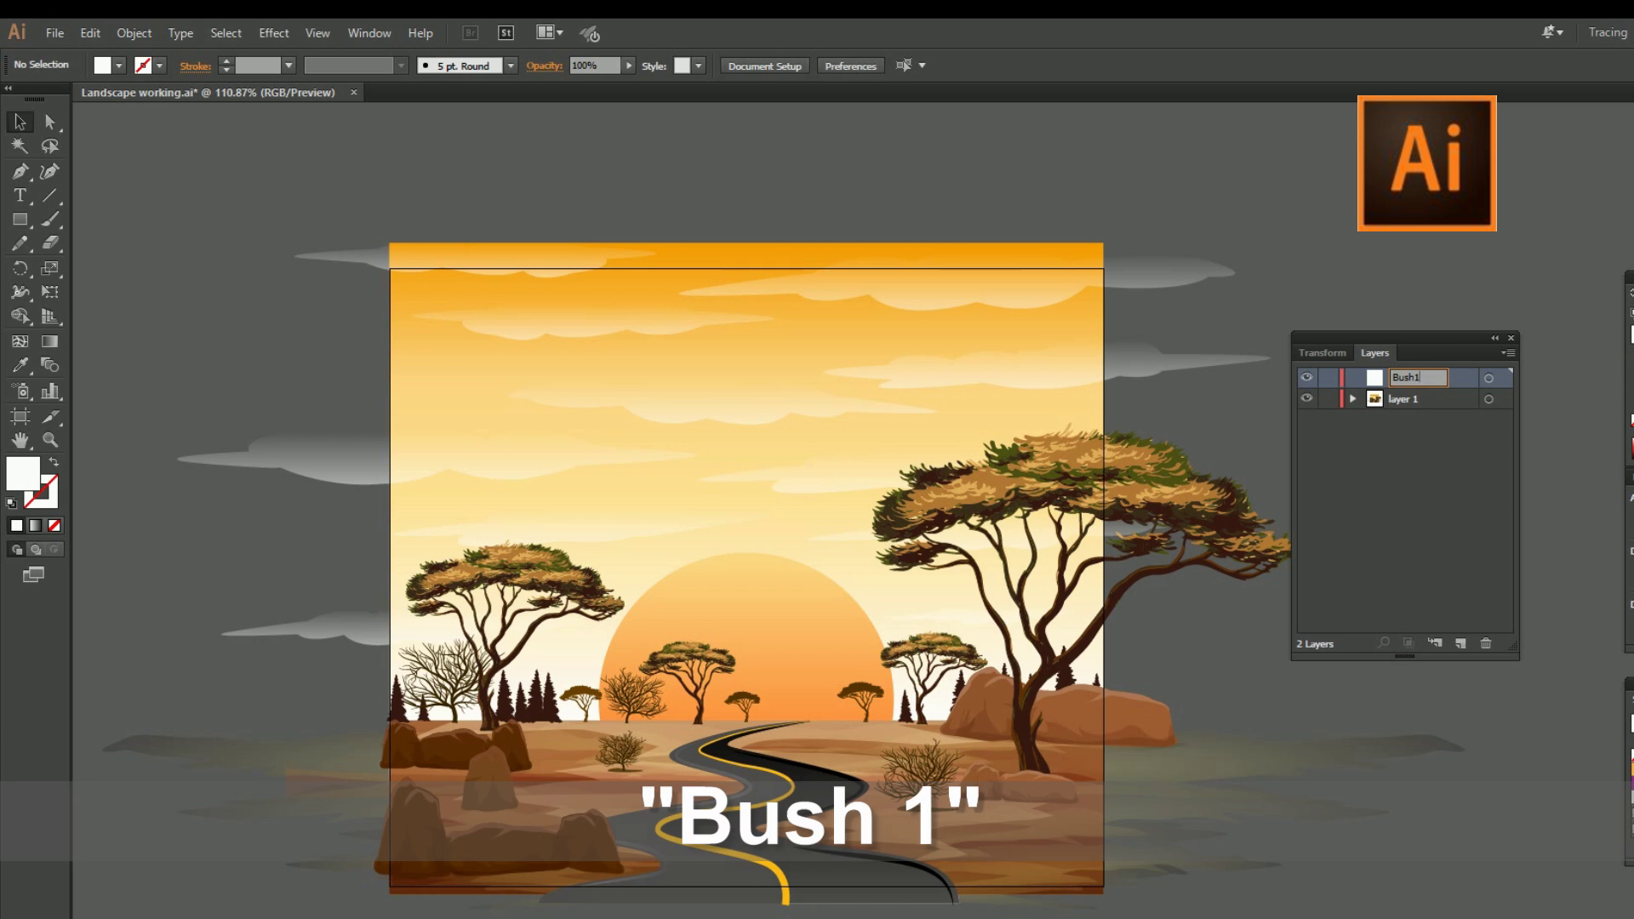
{"action": "left_click", "coordinate": [1409, 380]}
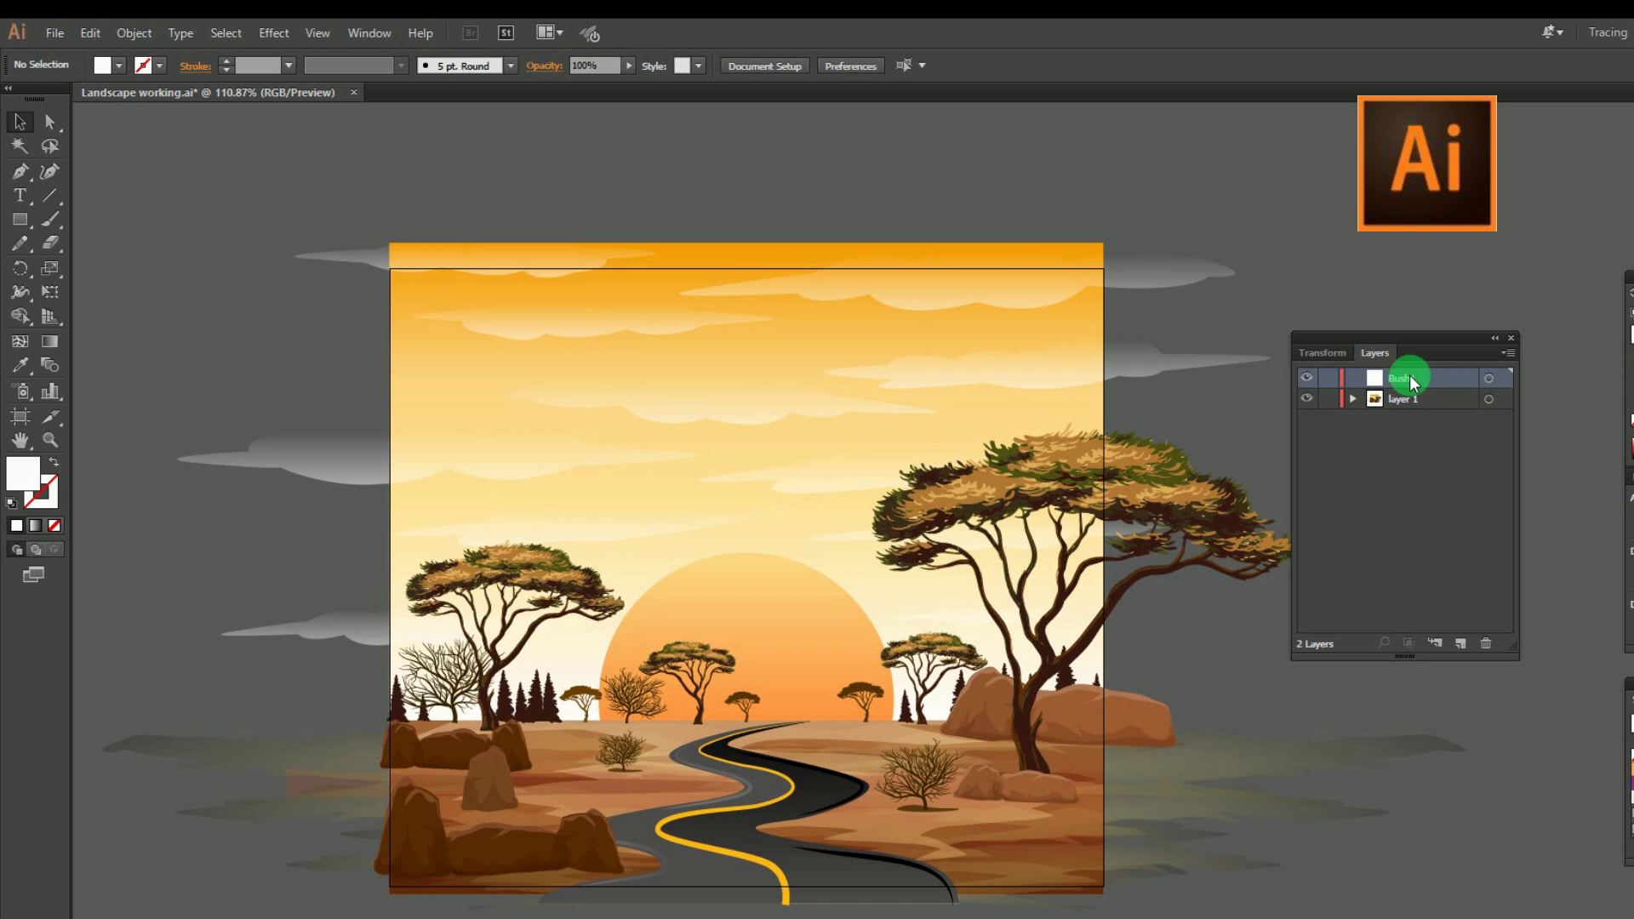
{"action": "left_click", "coordinate": [90, 32]}
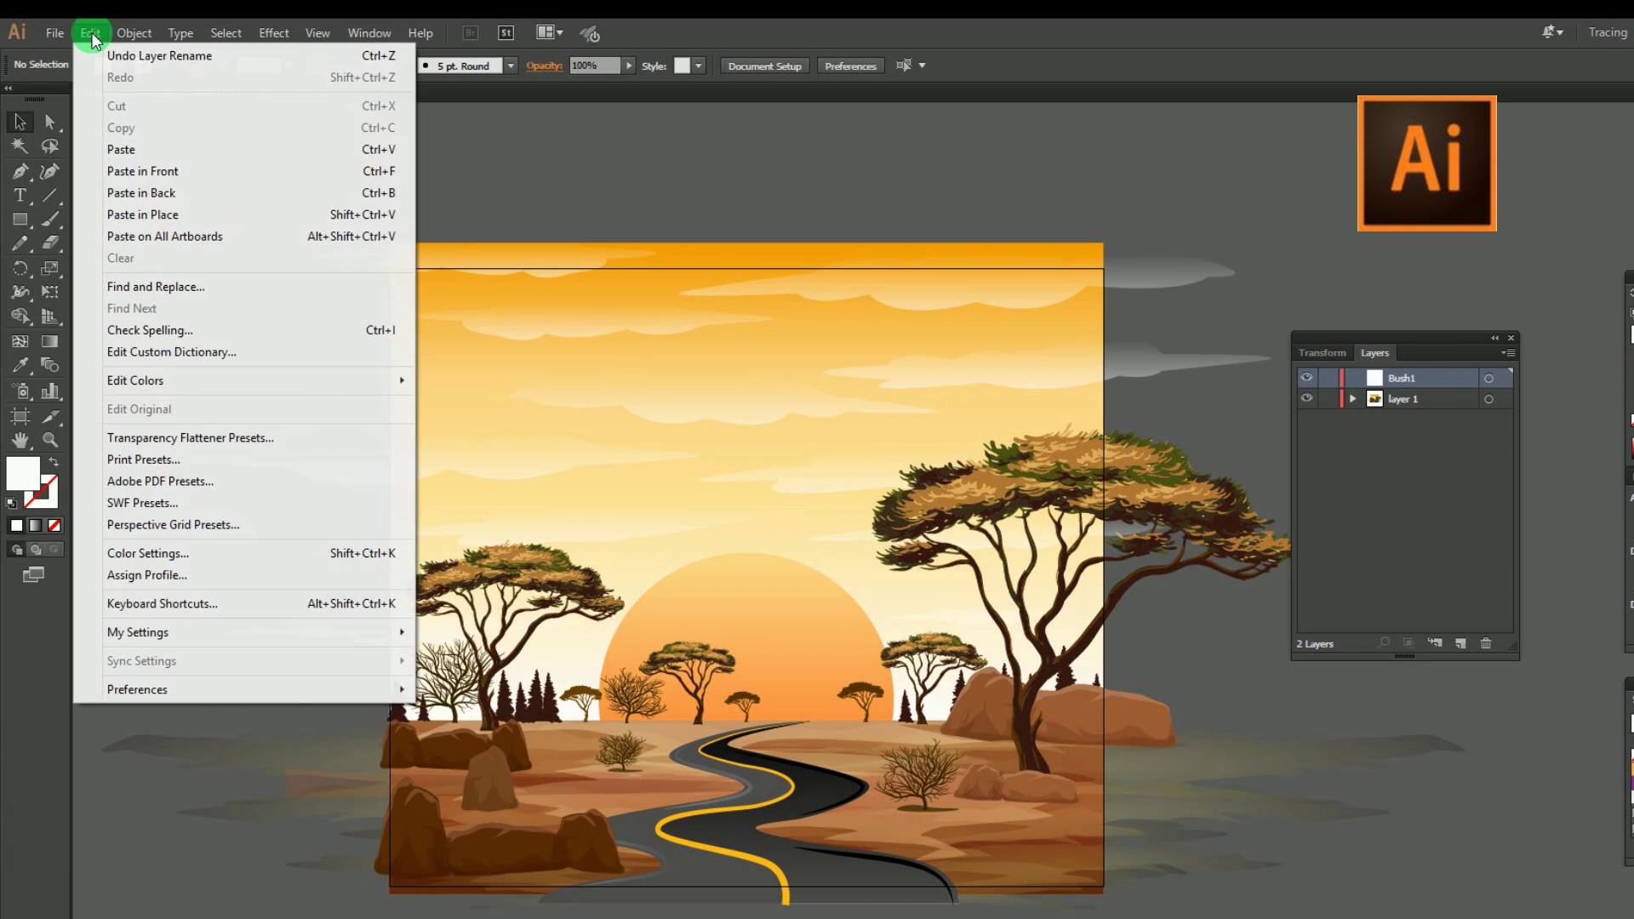
{"action": "left_click", "coordinate": [151, 211]}
{"action": "left_click", "coordinate": [1362, 852]}
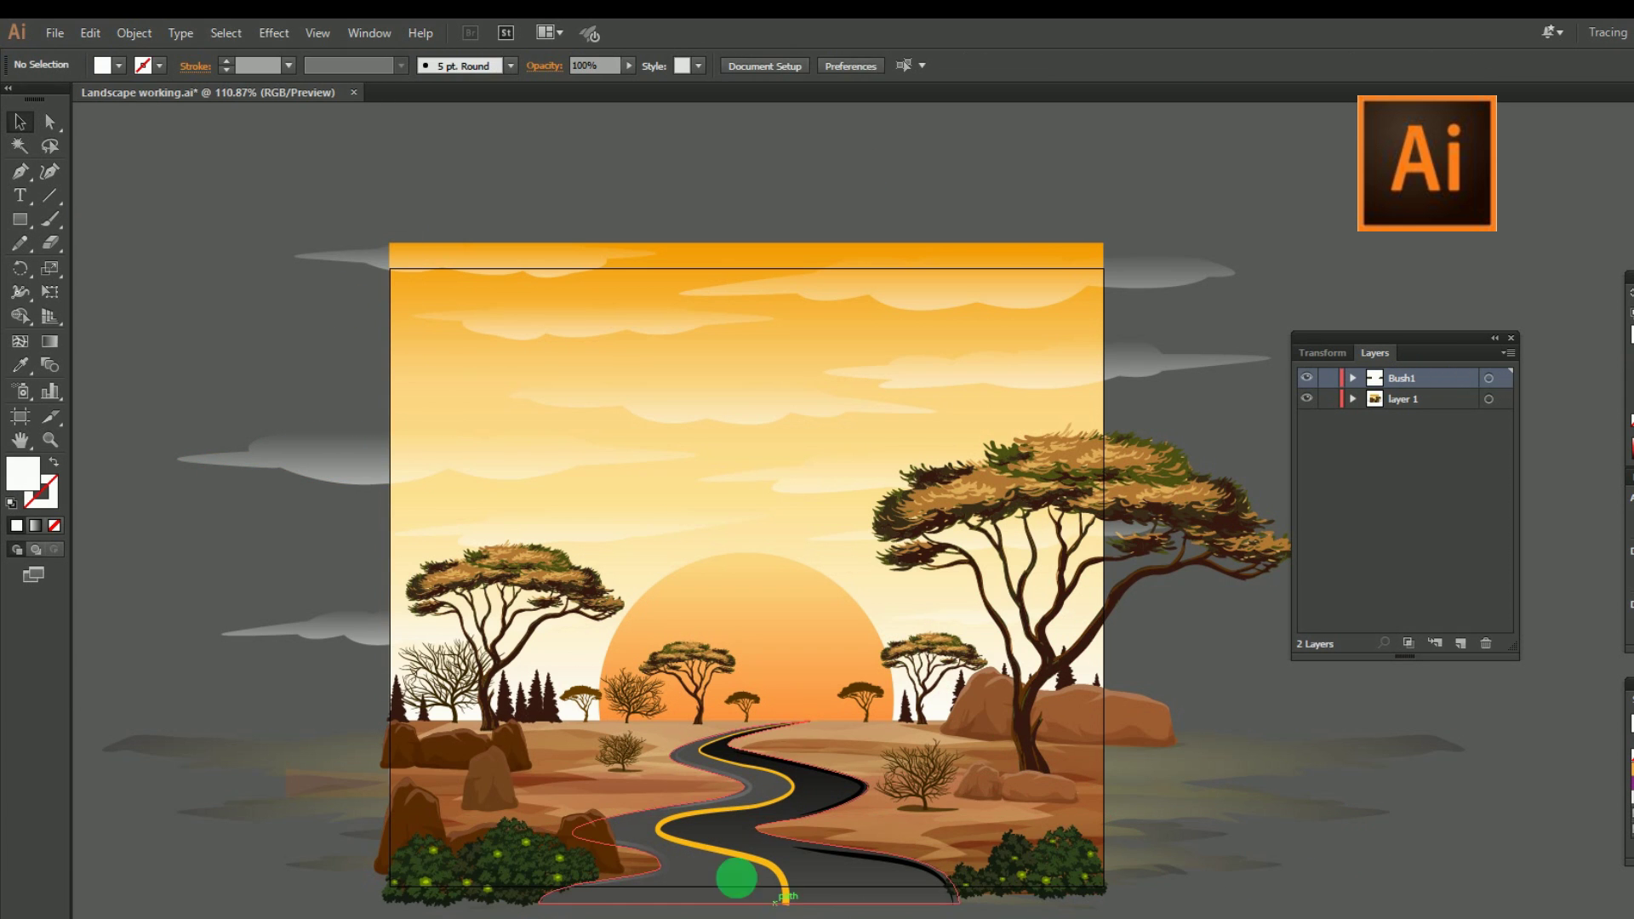
Group the dark rocks left of the road with the small rocks under the large tree and cut them.
{"action": "left_click", "coordinate": [584, 834]}
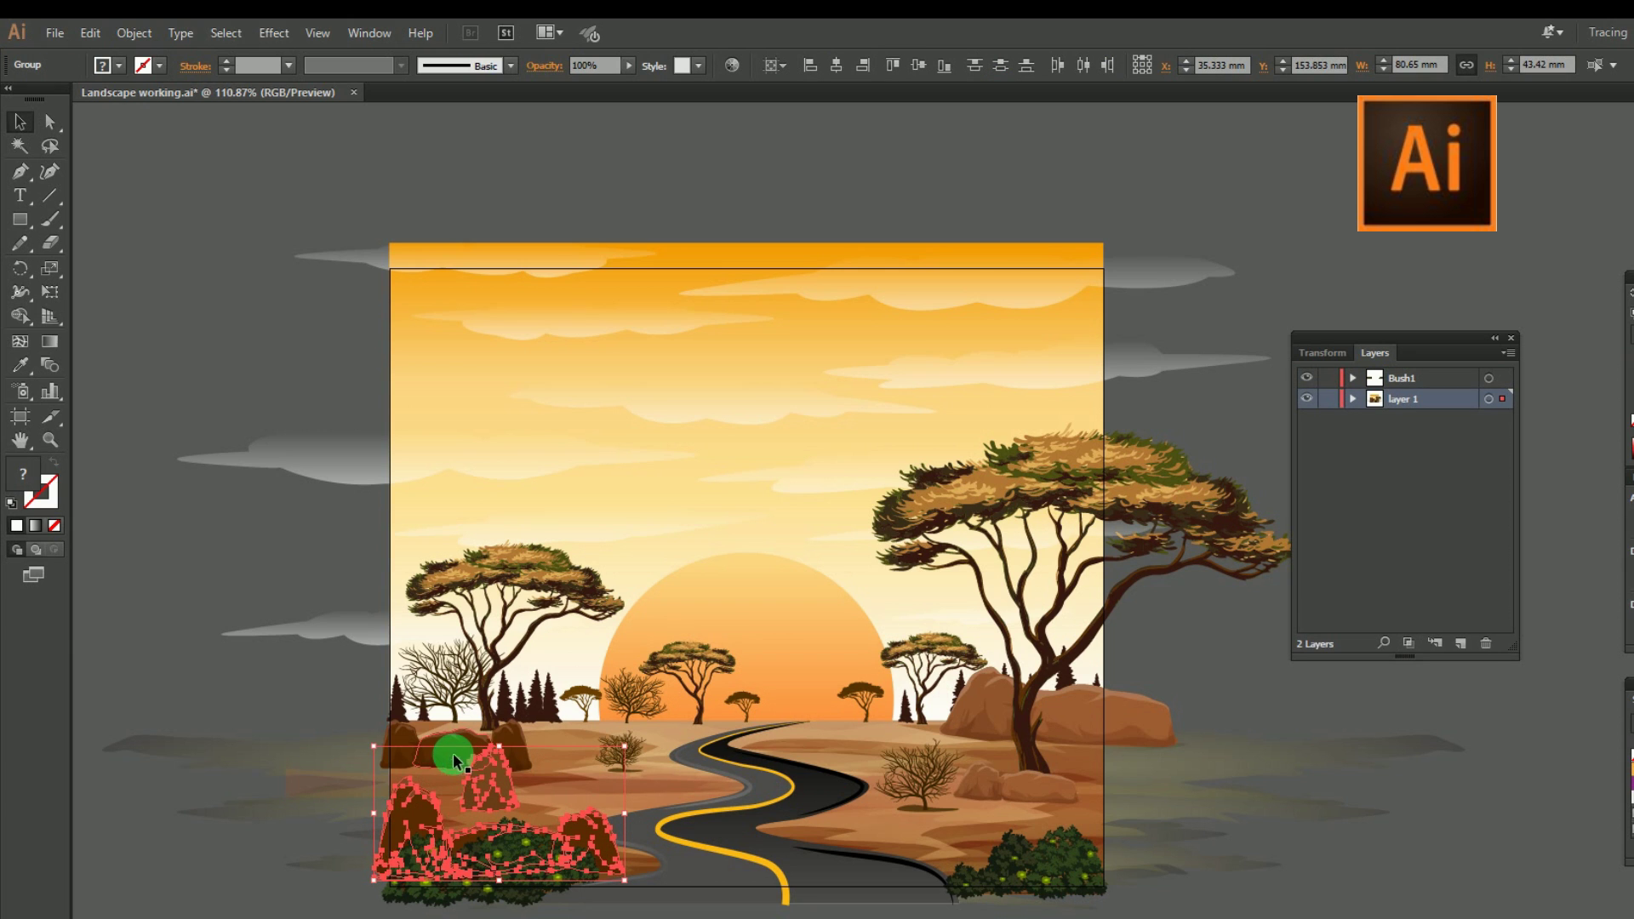
{"action": "left_click", "coordinate": [453, 753], "text": "shift"}
{"action": "left_click", "coordinate": [1046, 794], "text": "shift"}
{"action": "right_click", "coordinate": [1055, 792]}
{"action": "left_click", "coordinate": [1094, 878]}
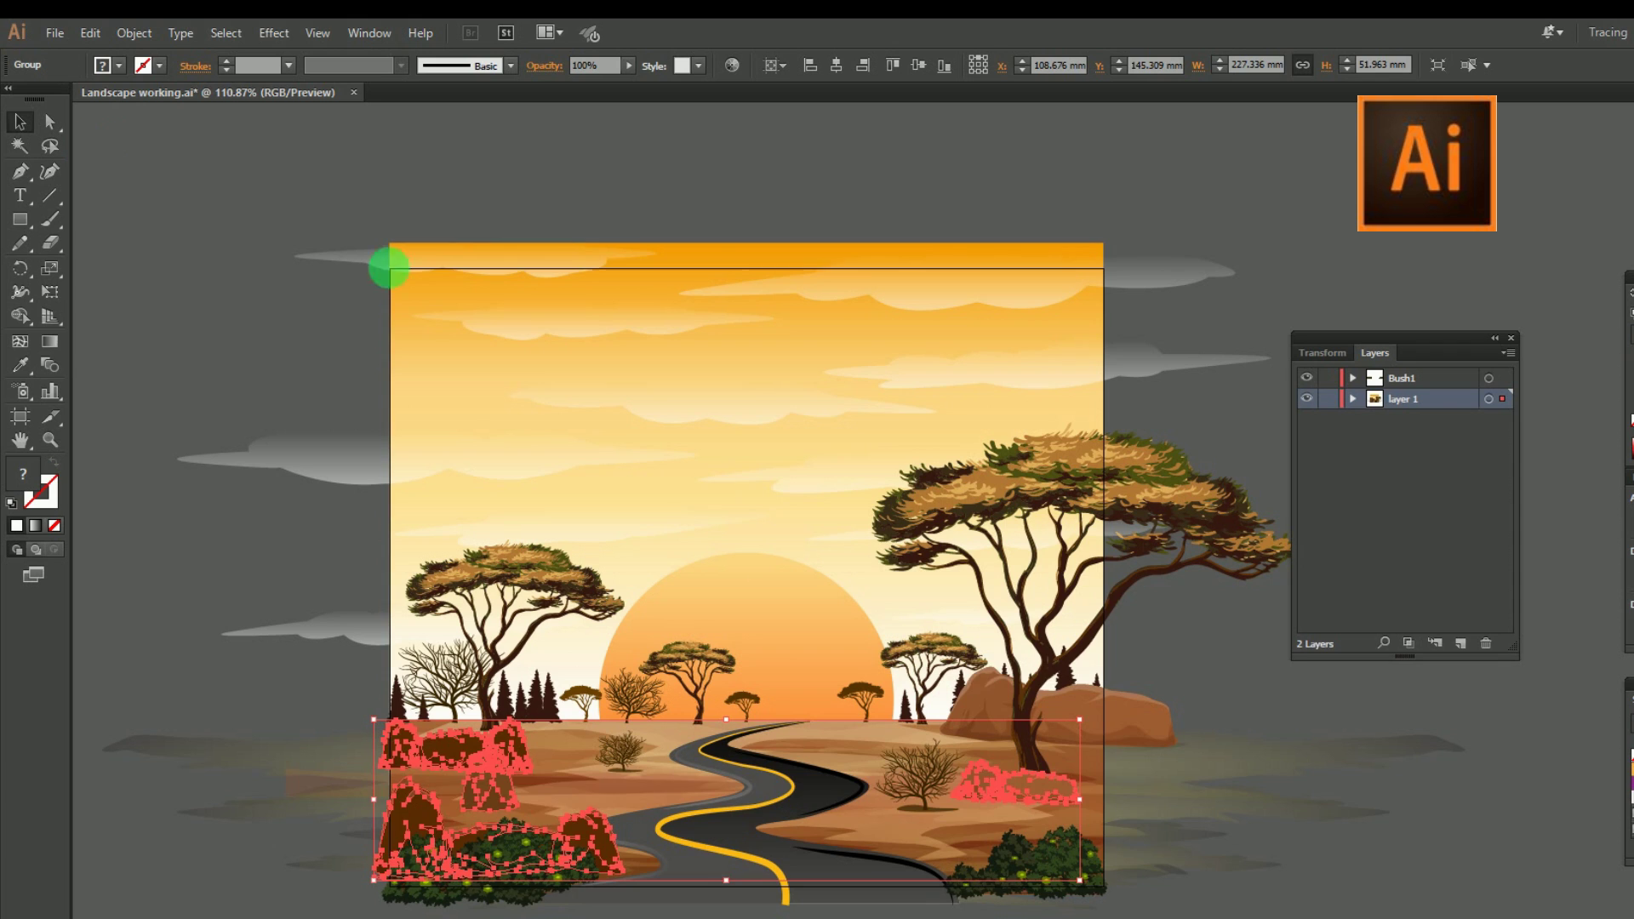
{"action": "key", "text": "ctrl+x"}
Add a layer named Rock1 above layer 1 and paste the cut rocks in front on it.
{"action": "left_click", "coordinate": [1460, 643]}
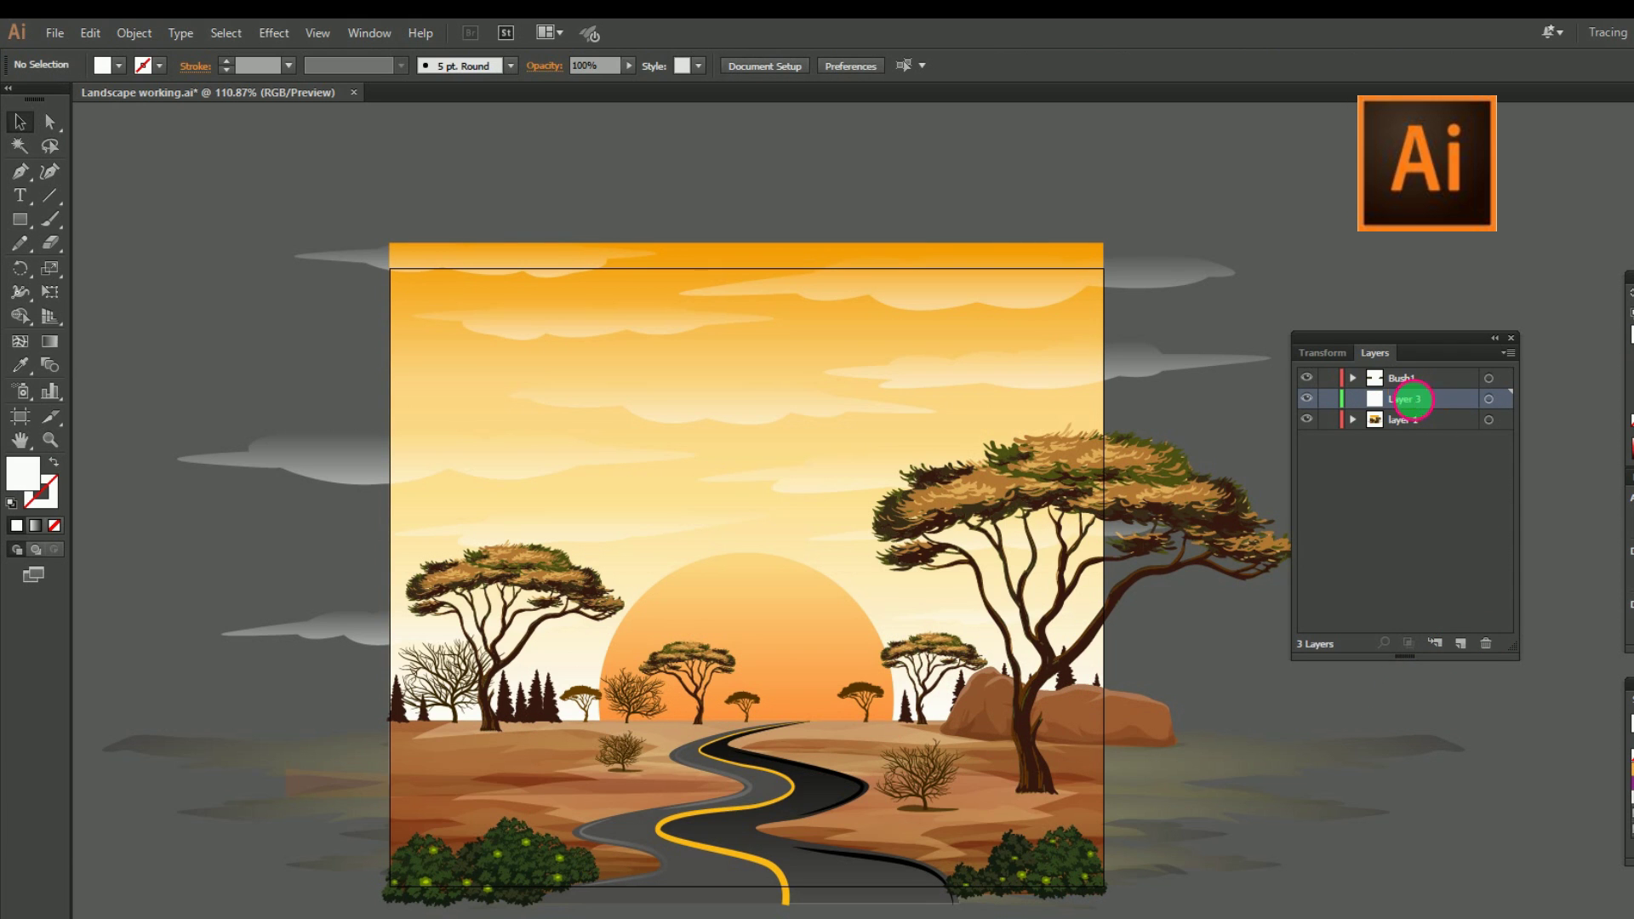
{"action": "double_click", "coordinate": [1412, 399]}
{"action": "type", "text": "Rock1"}
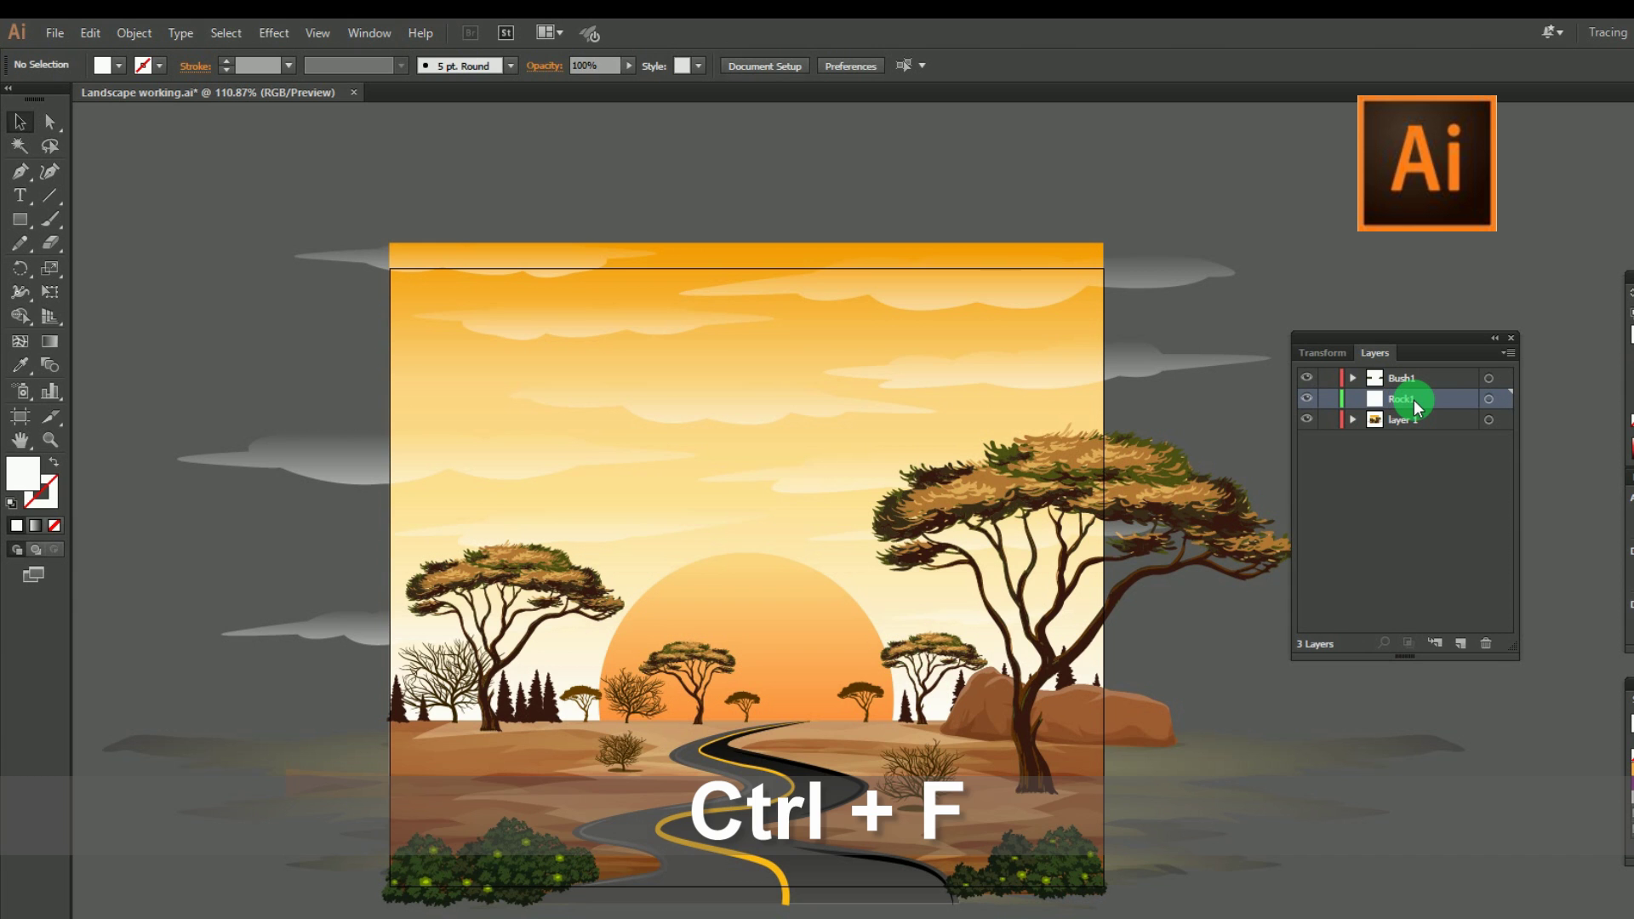
{"action": "key", "text": "ctrl+f"}
{"action": "left_click", "coordinate": [1191, 676]}
Select the road together with its yellow centre line, group them, and cut them from layer 1.
{"action": "scroll", "coordinate": [918, 728], "scroll_direction": "right", "scroll_amount": 5}
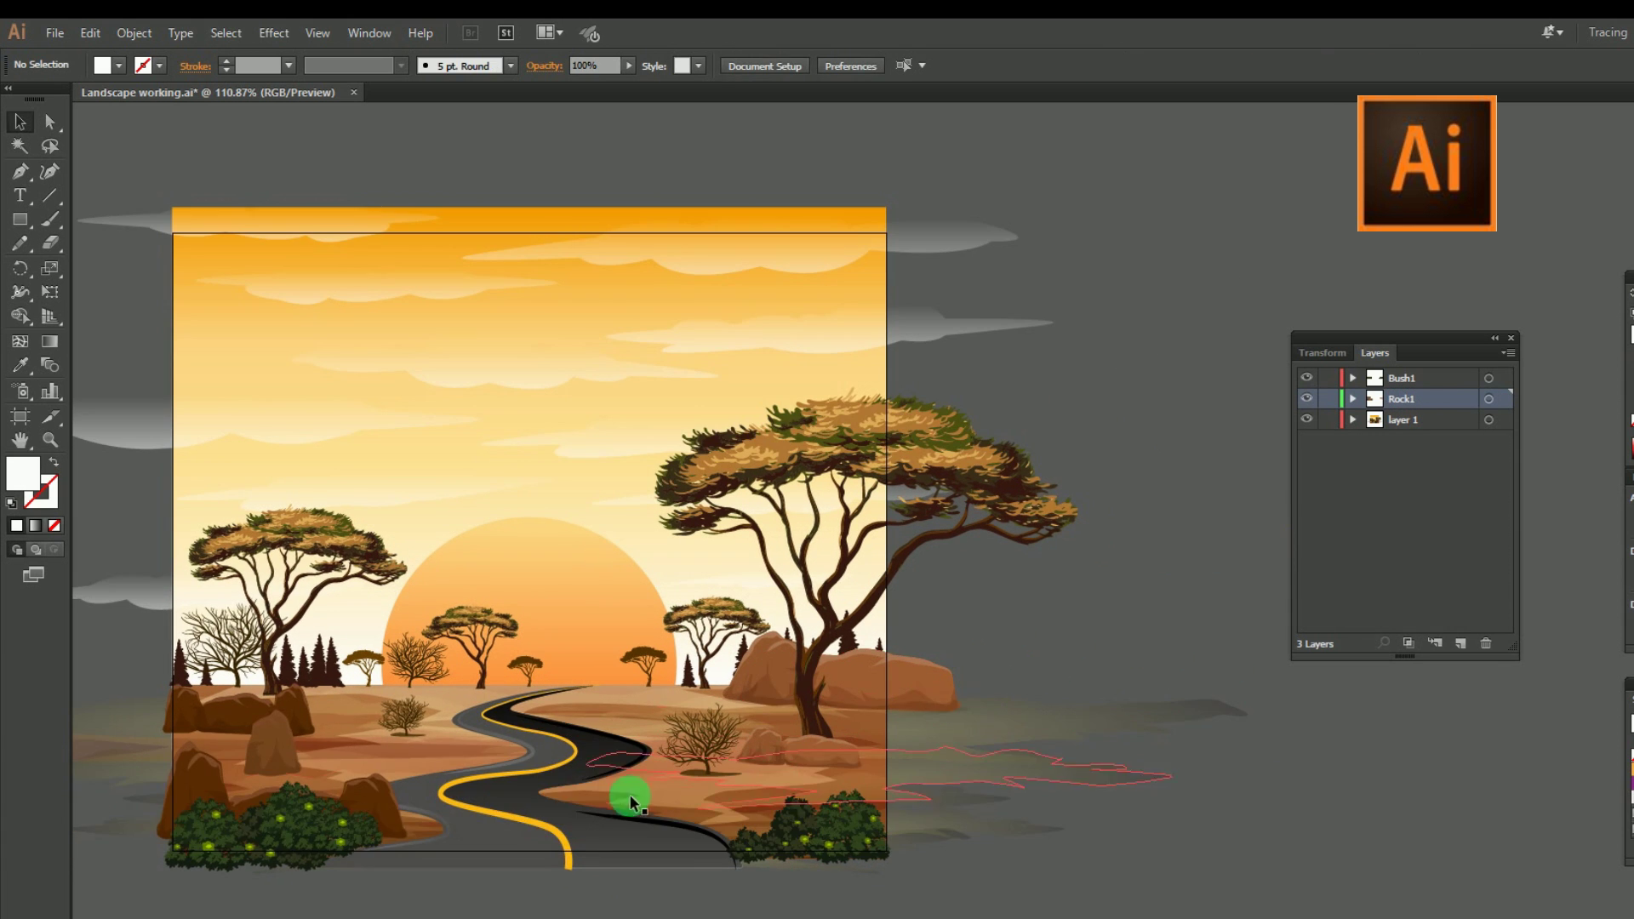
{"action": "left_click", "coordinate": [560, 789]}
{"action": "left_click", "coordinate": [550, 913]}
{"action": "right_click", "coordinate": [539, 830]}
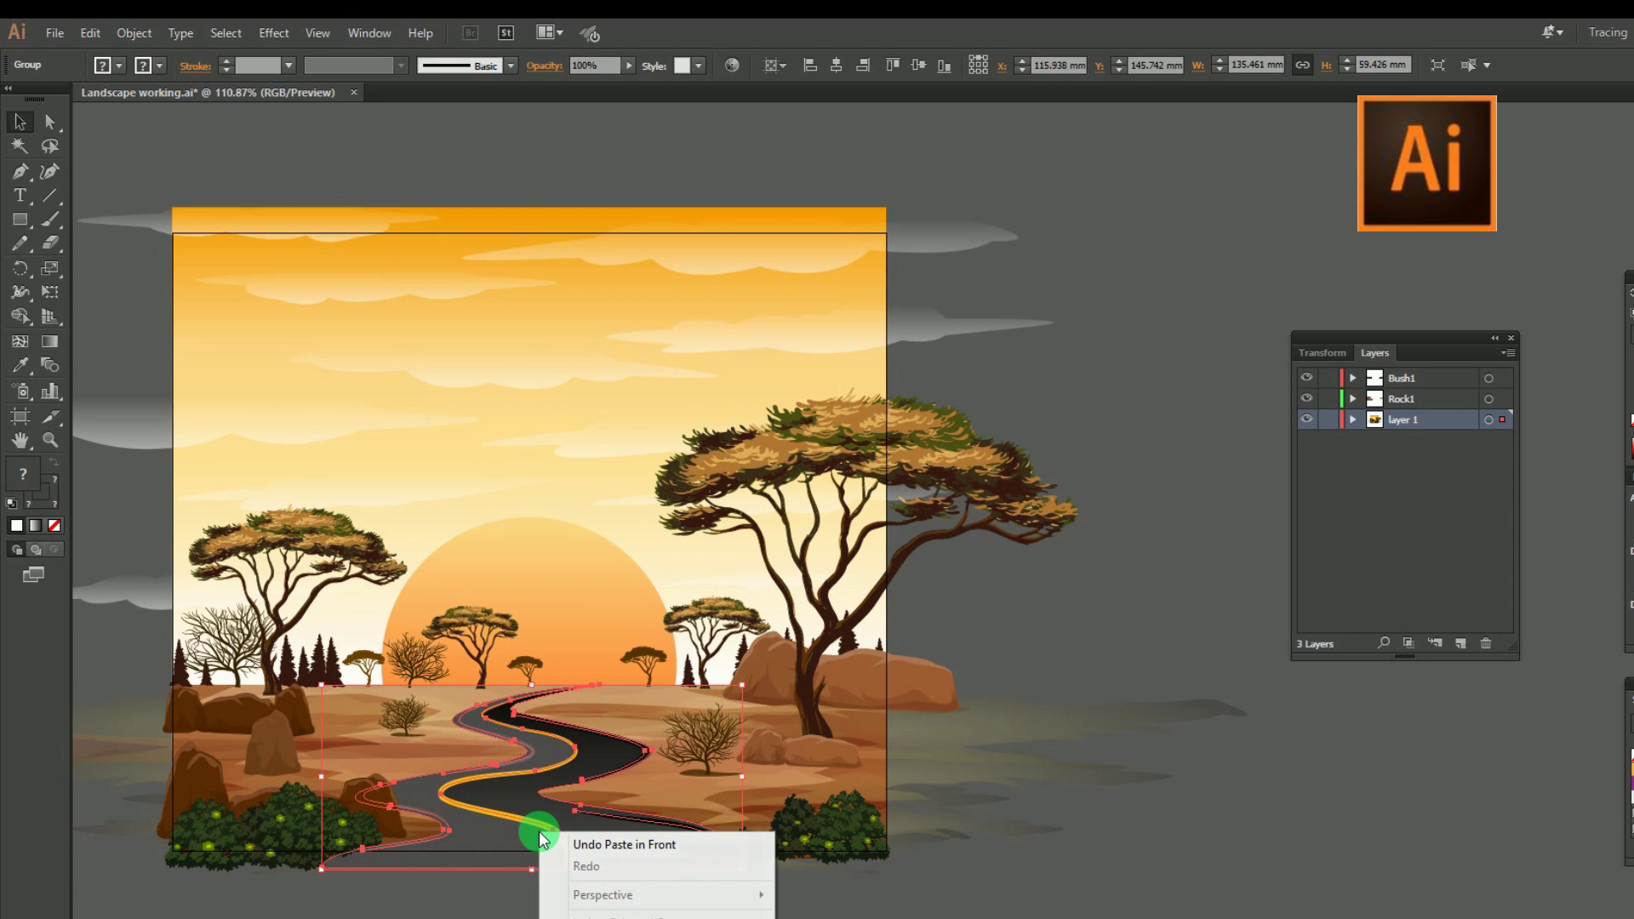
{"action": "left_click", "coordinate": [514, 808]}
{"action": "key", "text": "ctrl+x"}
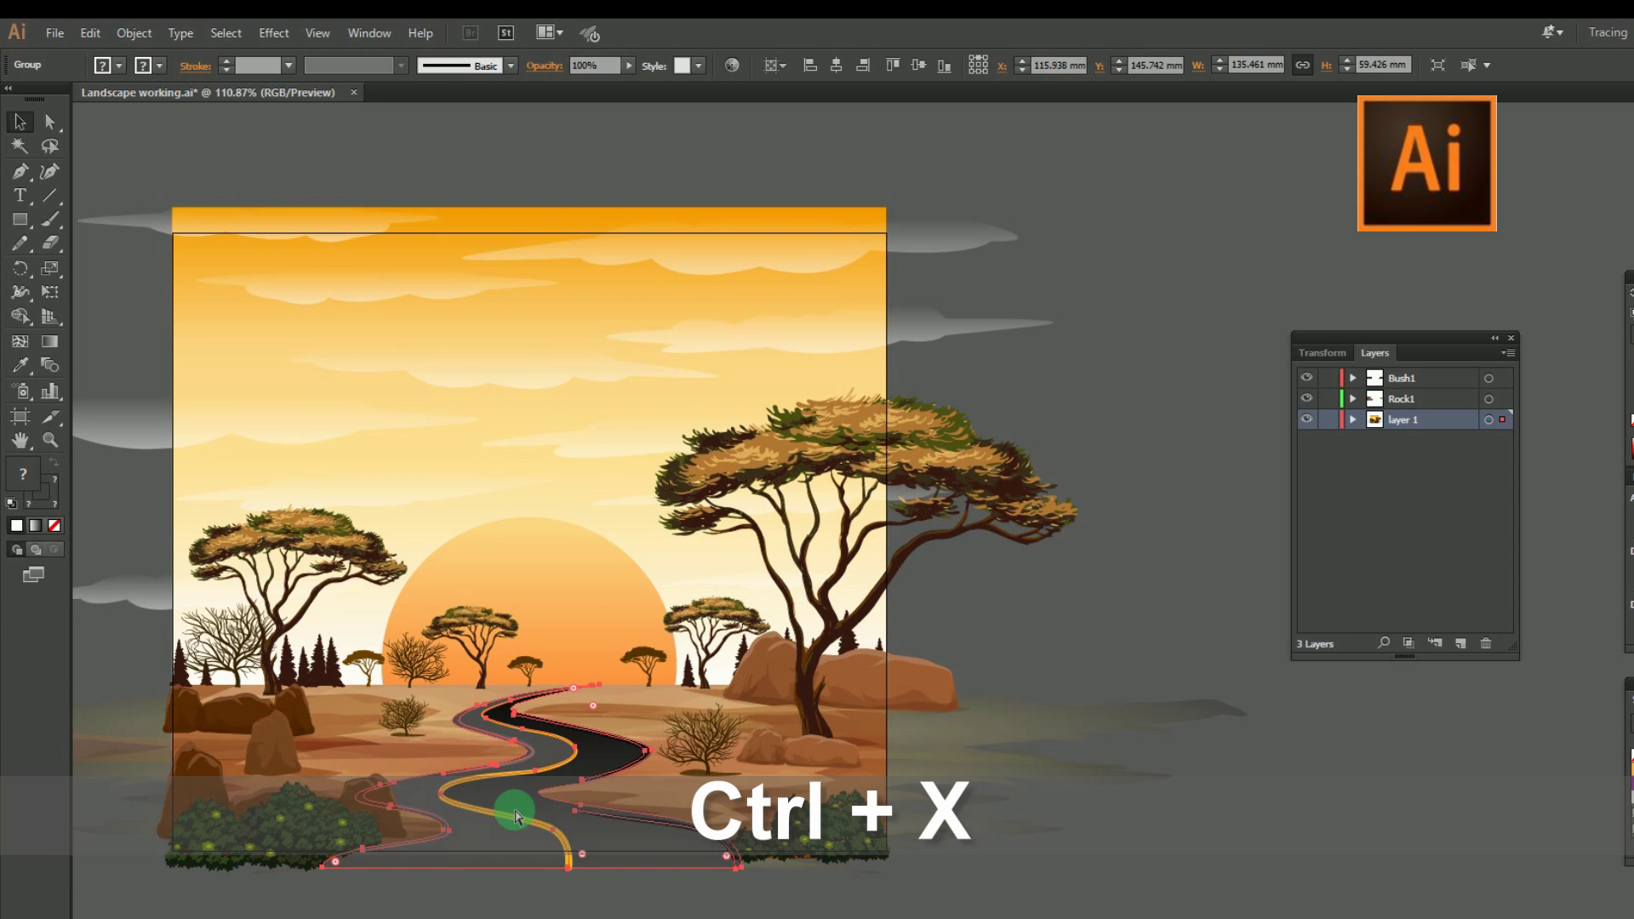
Name the new layer above layer 1 Road and paste the cut road in front on it.
{"action": "double_click", "coordinate": [1404, 419]}
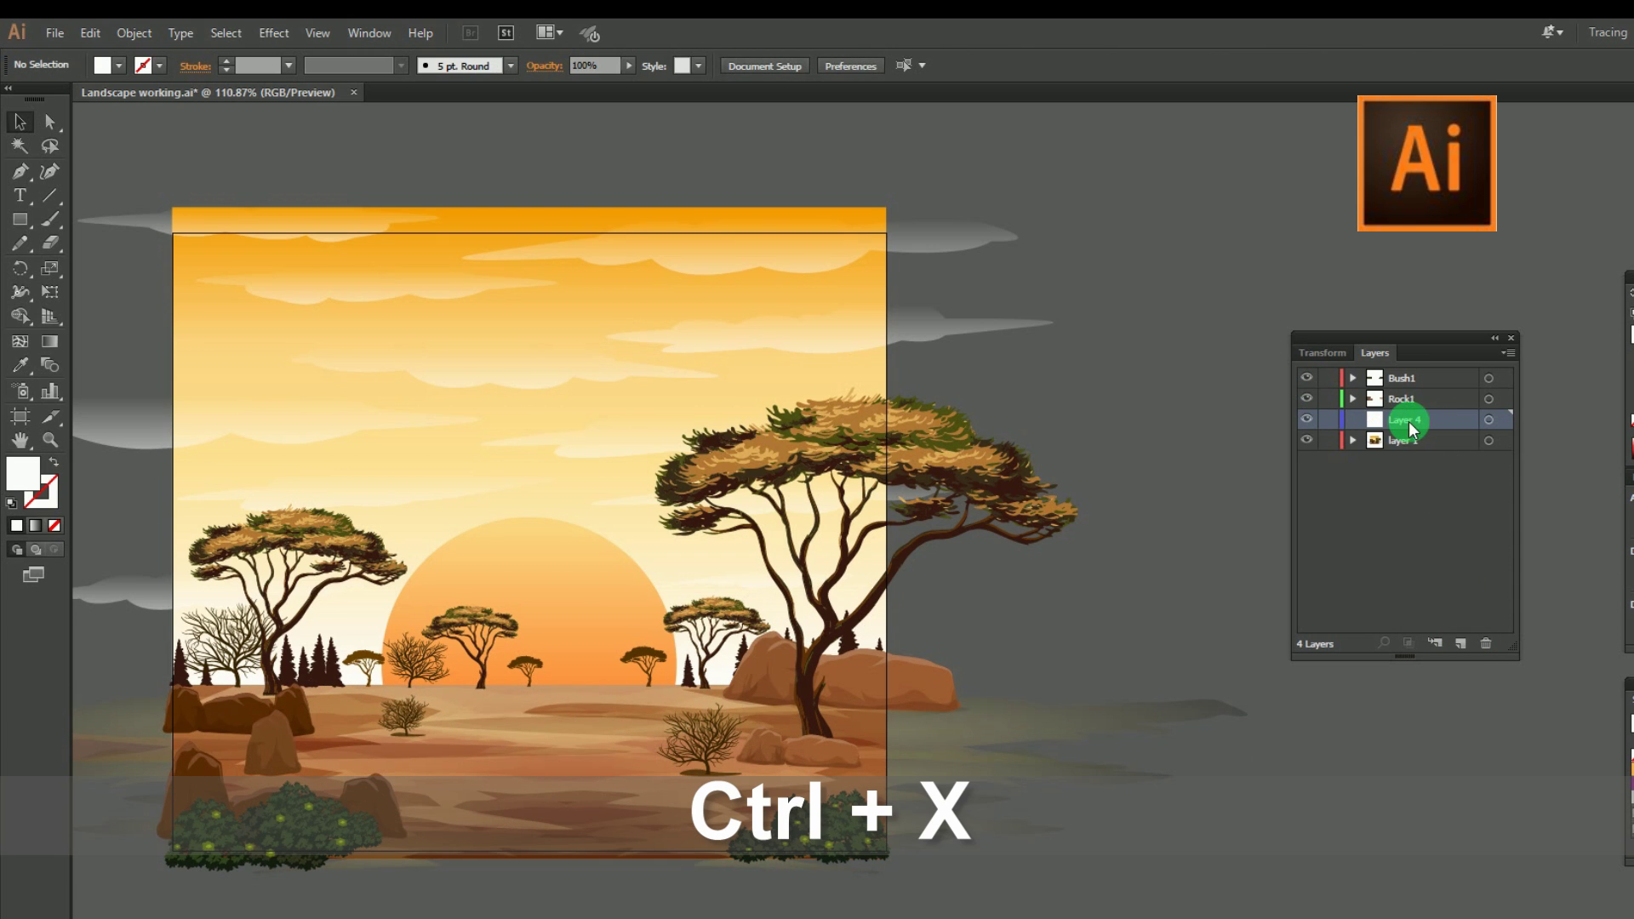
{"action": "type", "text": "Road"}
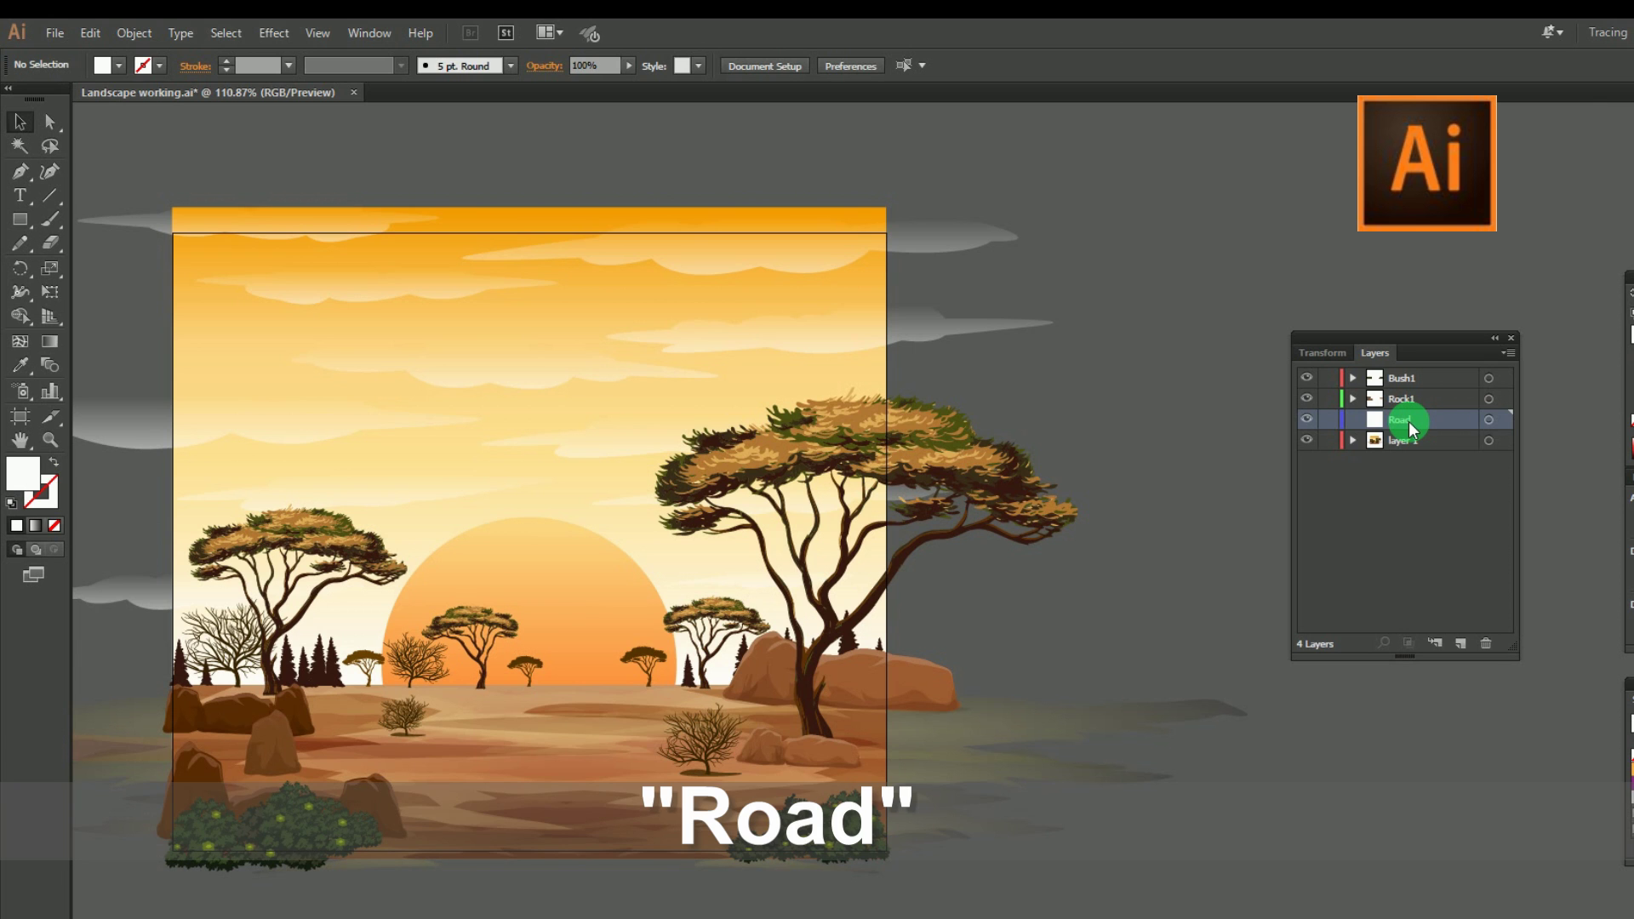
{"action": "key", "text": "ctrl+f"}
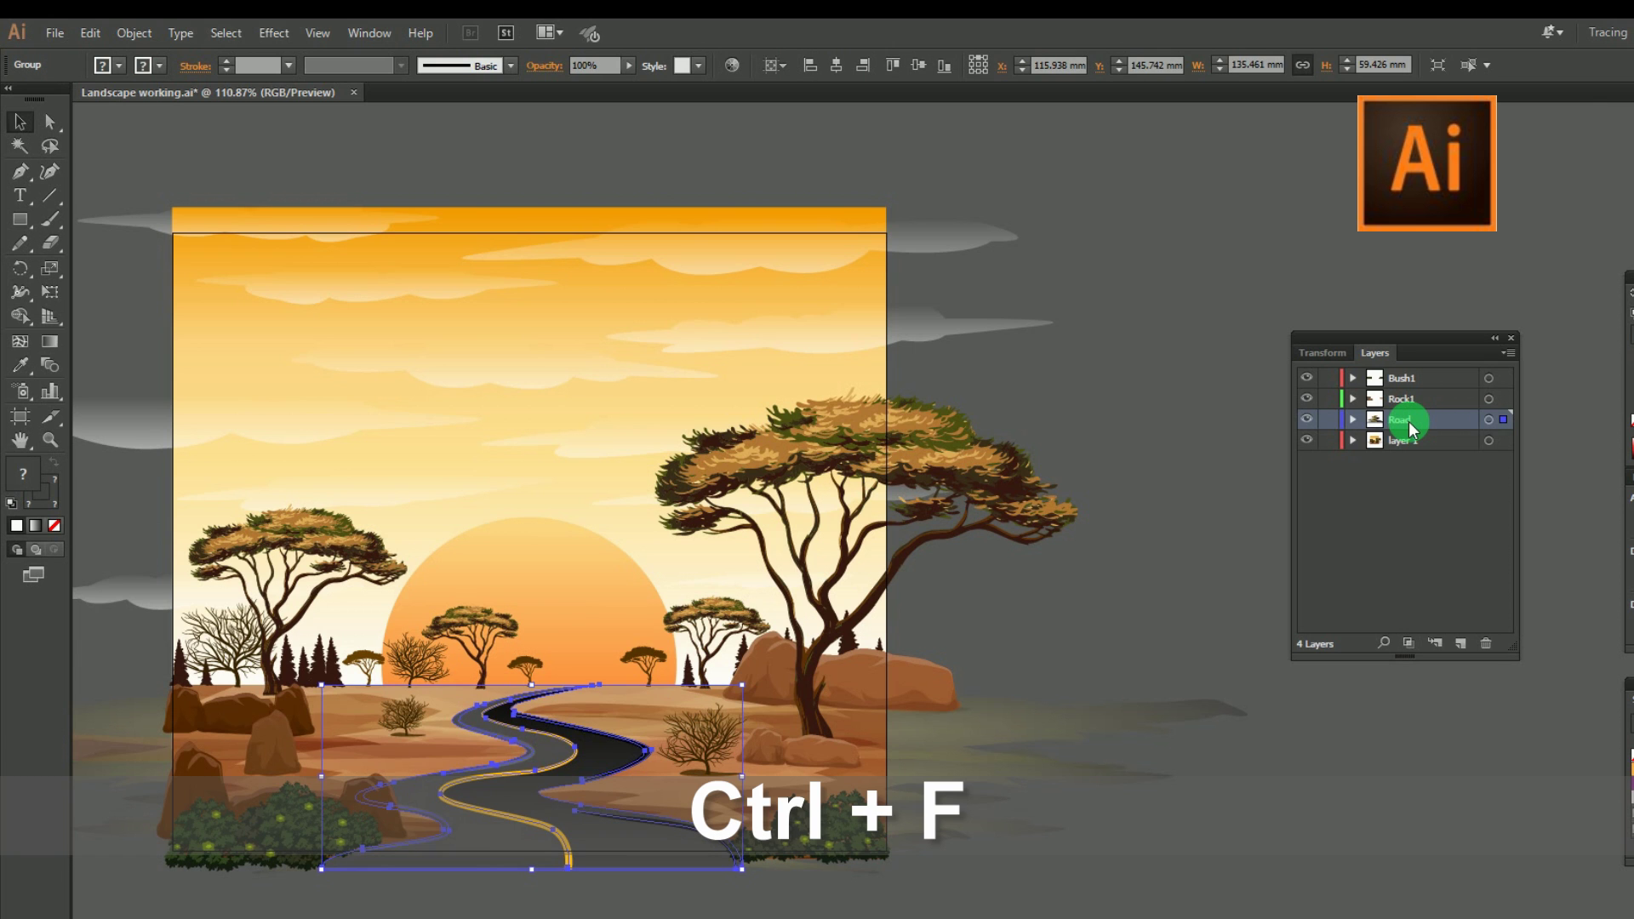
{"action": "left_click", "coordinate": [1136, 636]}
Cut the dry bush right of the road and paste it in front on a new layer named Bush2.
{"action": "left_click_drag", "start_coordinate": [1102, 657], "coordinate": [1336, 641]}
{"action": "left_click", "coordinate": [938, 720]}
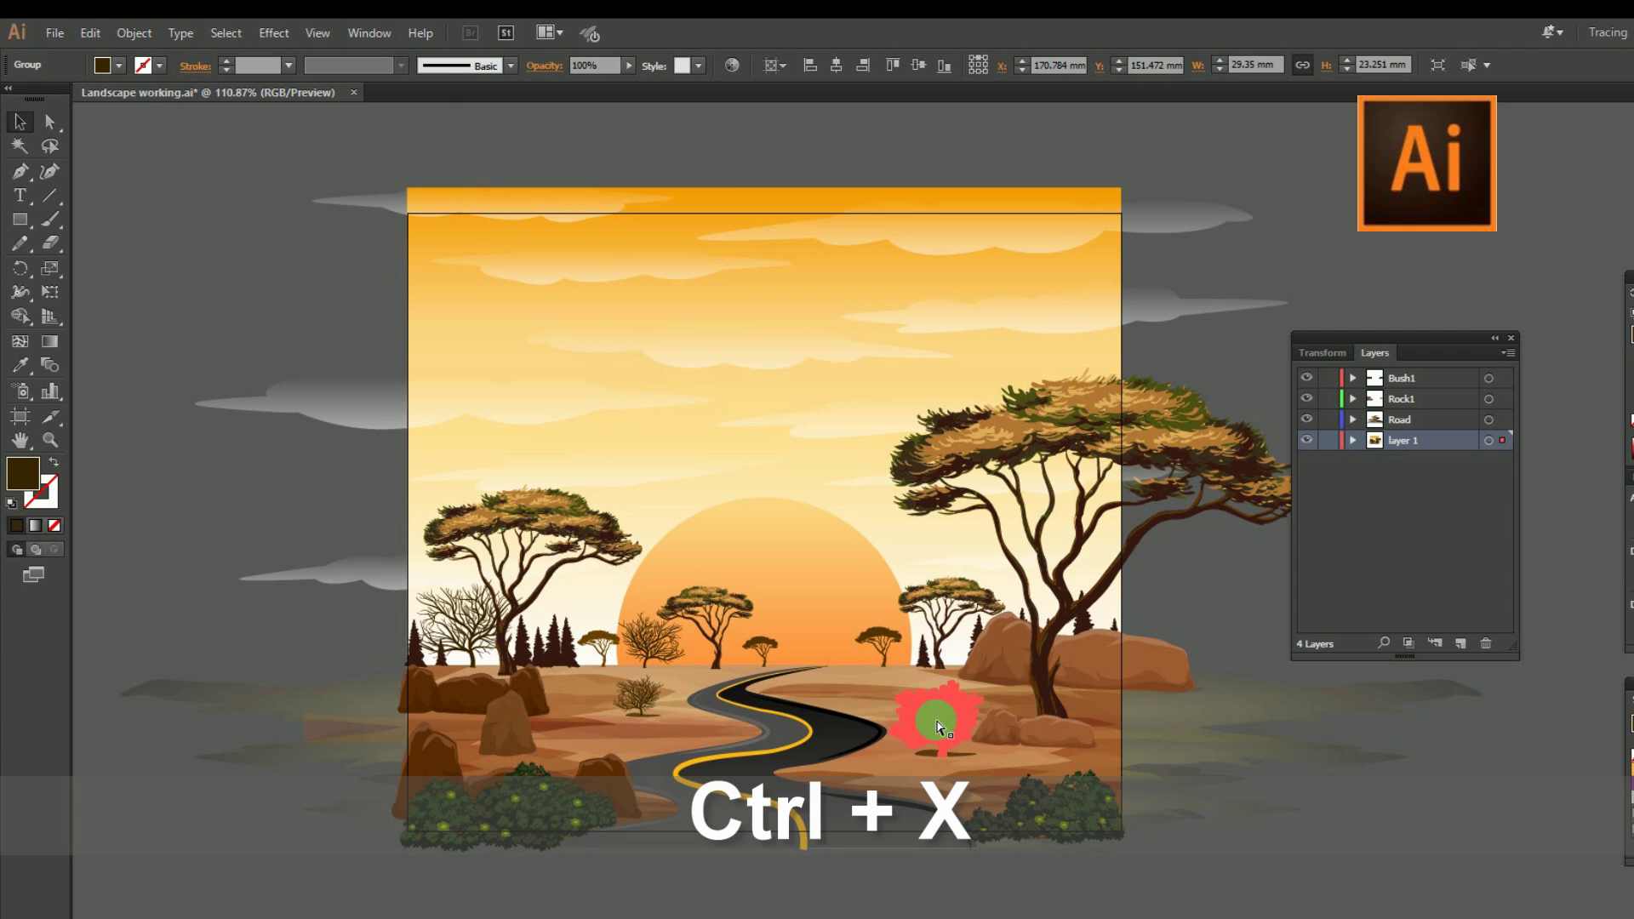
{"action": "key", "text": "ctrl+x"}
{"action": "left_click", "coordinate": [1460, 644]}
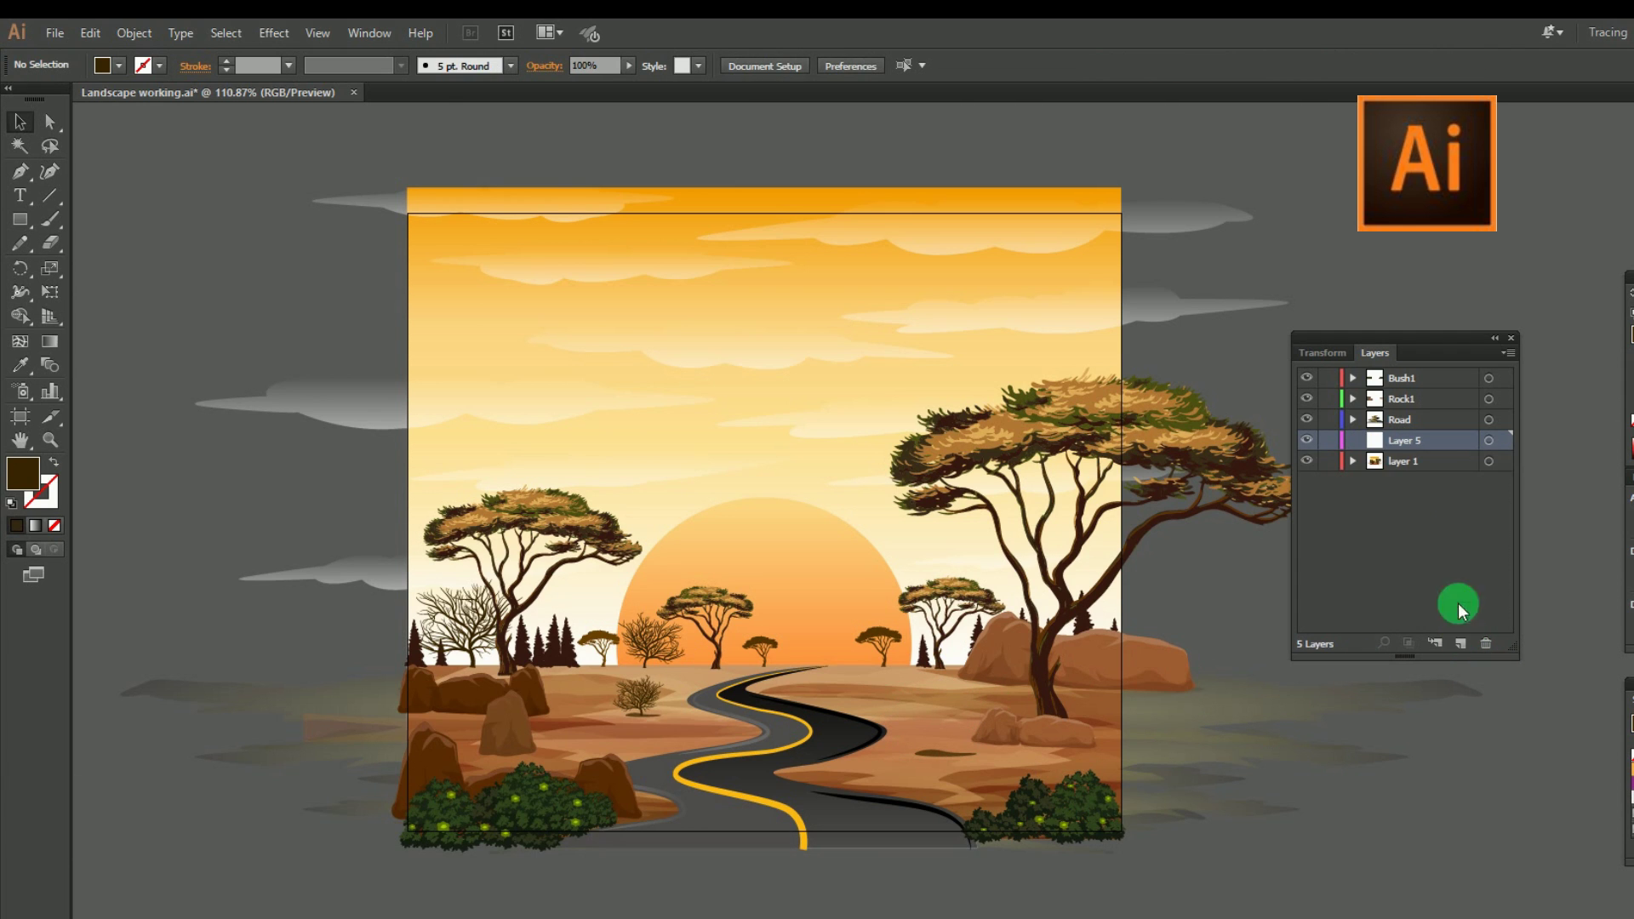
{"action": "double_click", "coordinate": [1406, 440]}
{"action": "left_click", "coordinate": [1079, 622]}
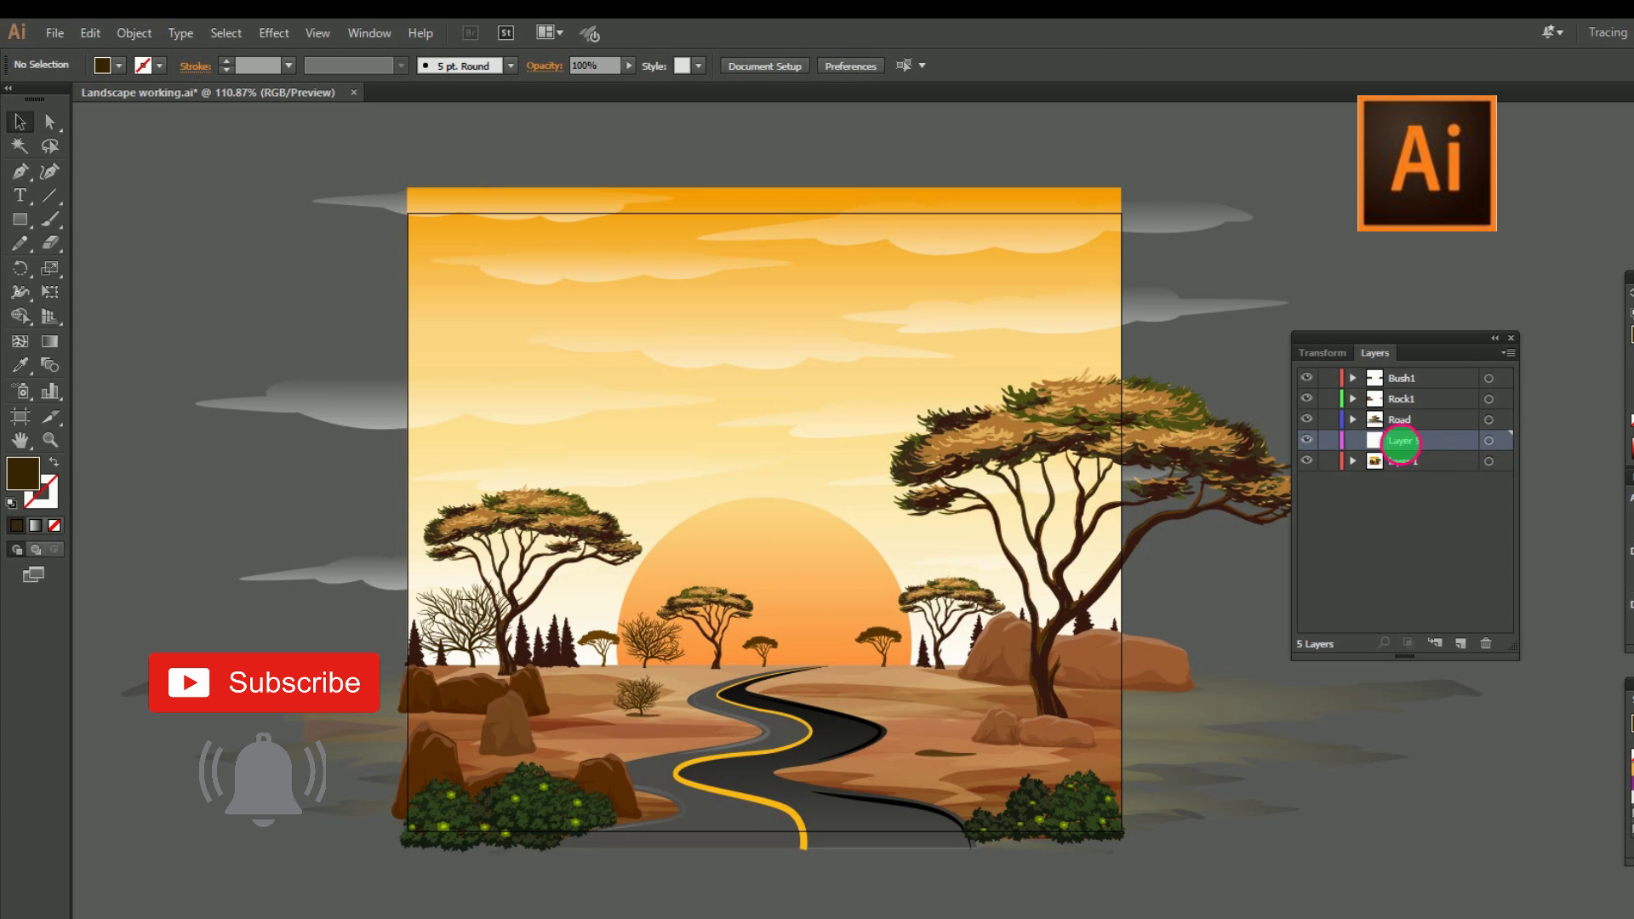
{"action": "type", "text": "Bush2"}
{"action": "key", "text": "Return"}
{"action": "key", "text": "ctrl+f"}
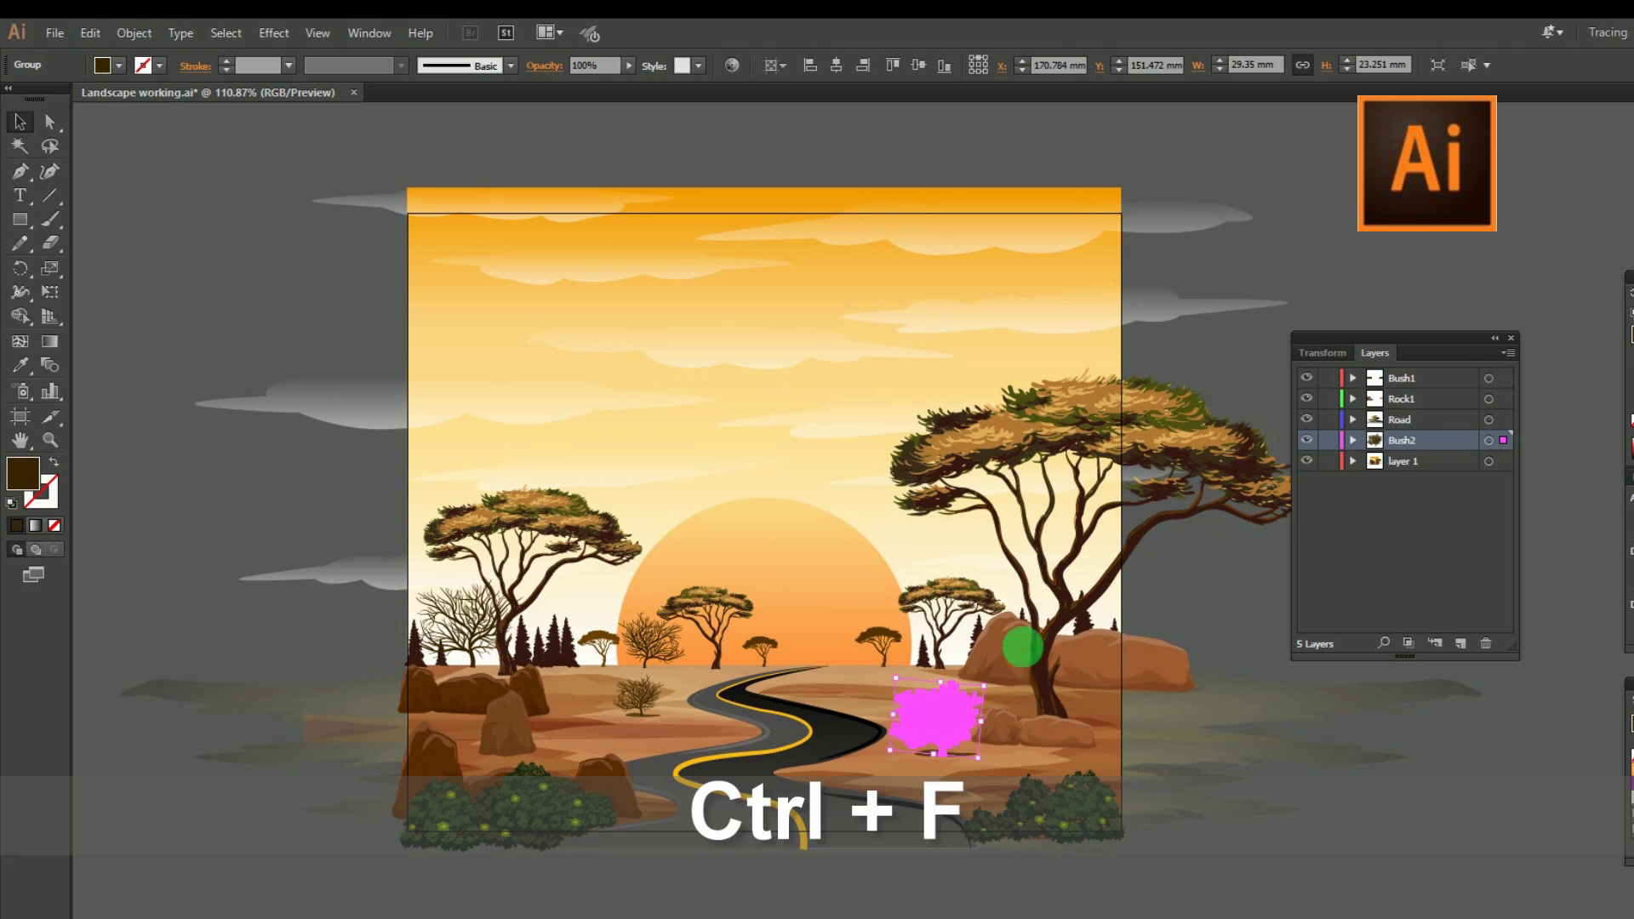
Cut the dry bush in front of the sun's edge and paste it in front on a new layer named Bush 3.
{"action": "left_click_drag", "start_coordinate": [640, 696], "coordinate": [655, 653]}
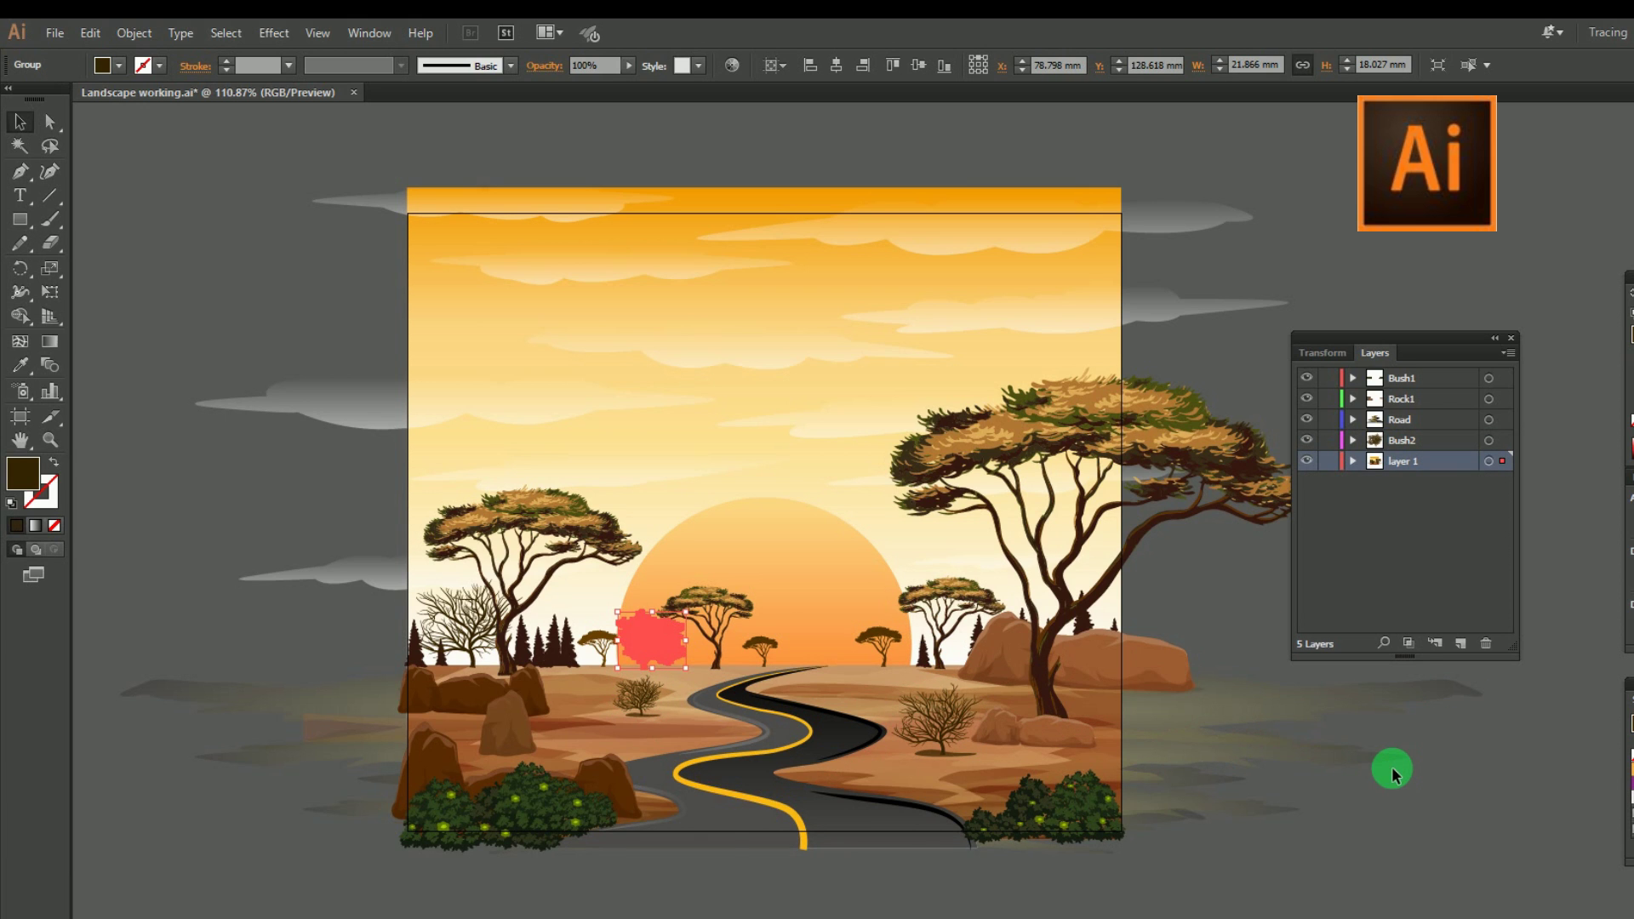
{"action": "key", "text": "ctrl+x"}
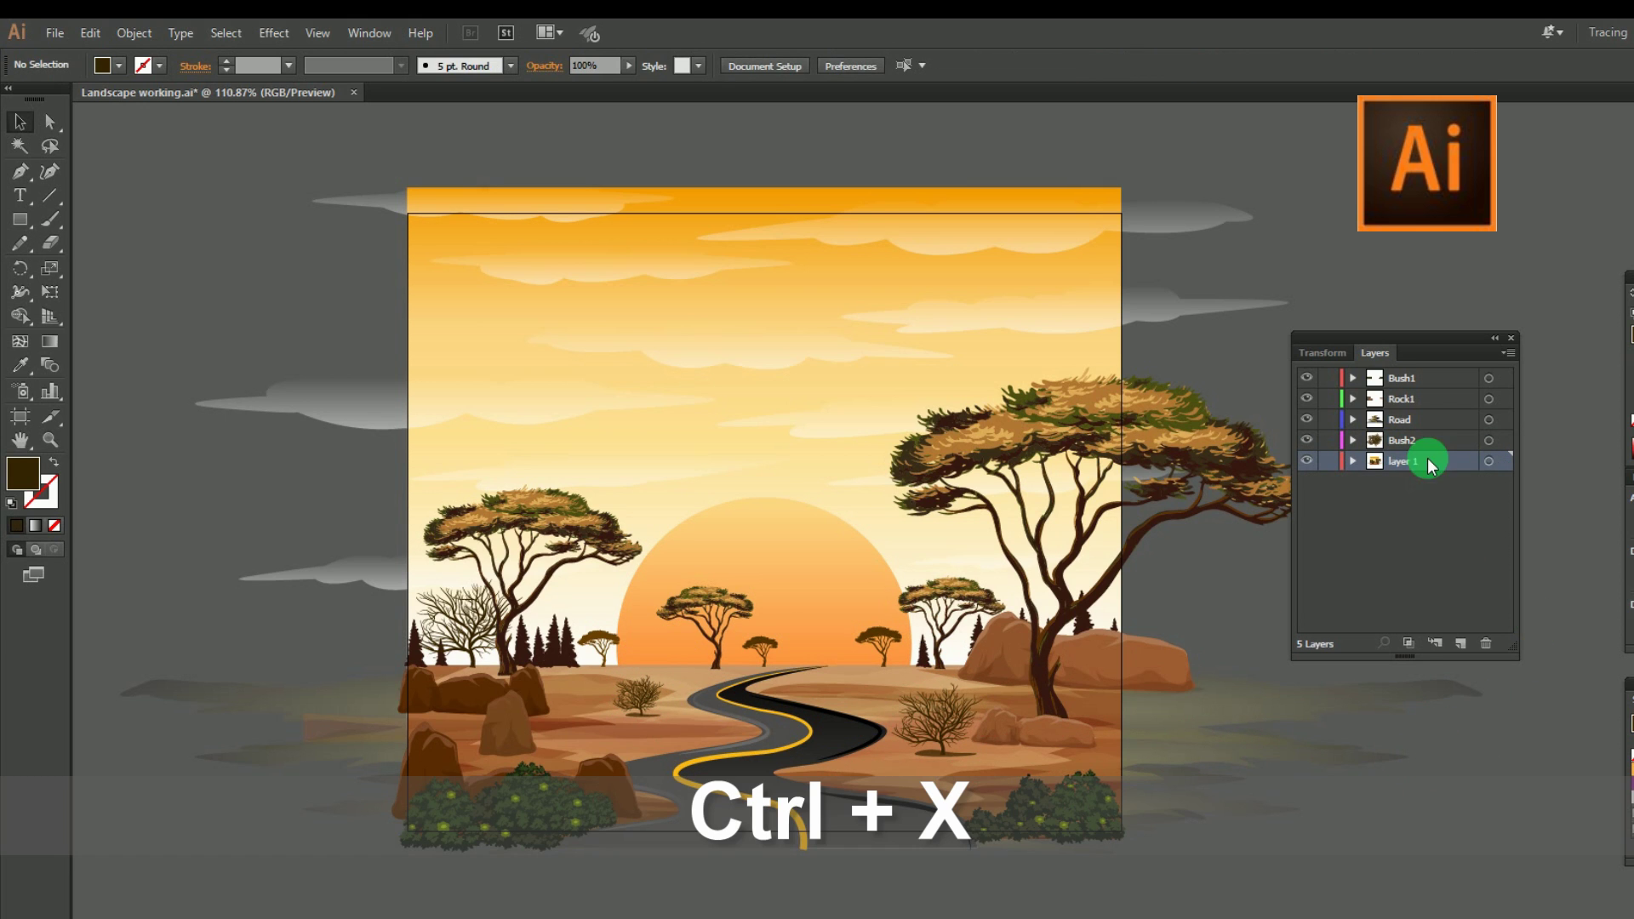
{"action": "left_click", "coordinate": [1460, 643]}
{"action": "left_click", "coordinate": [1407, 466]}
{"action": "type", "text": "Bush 3"}
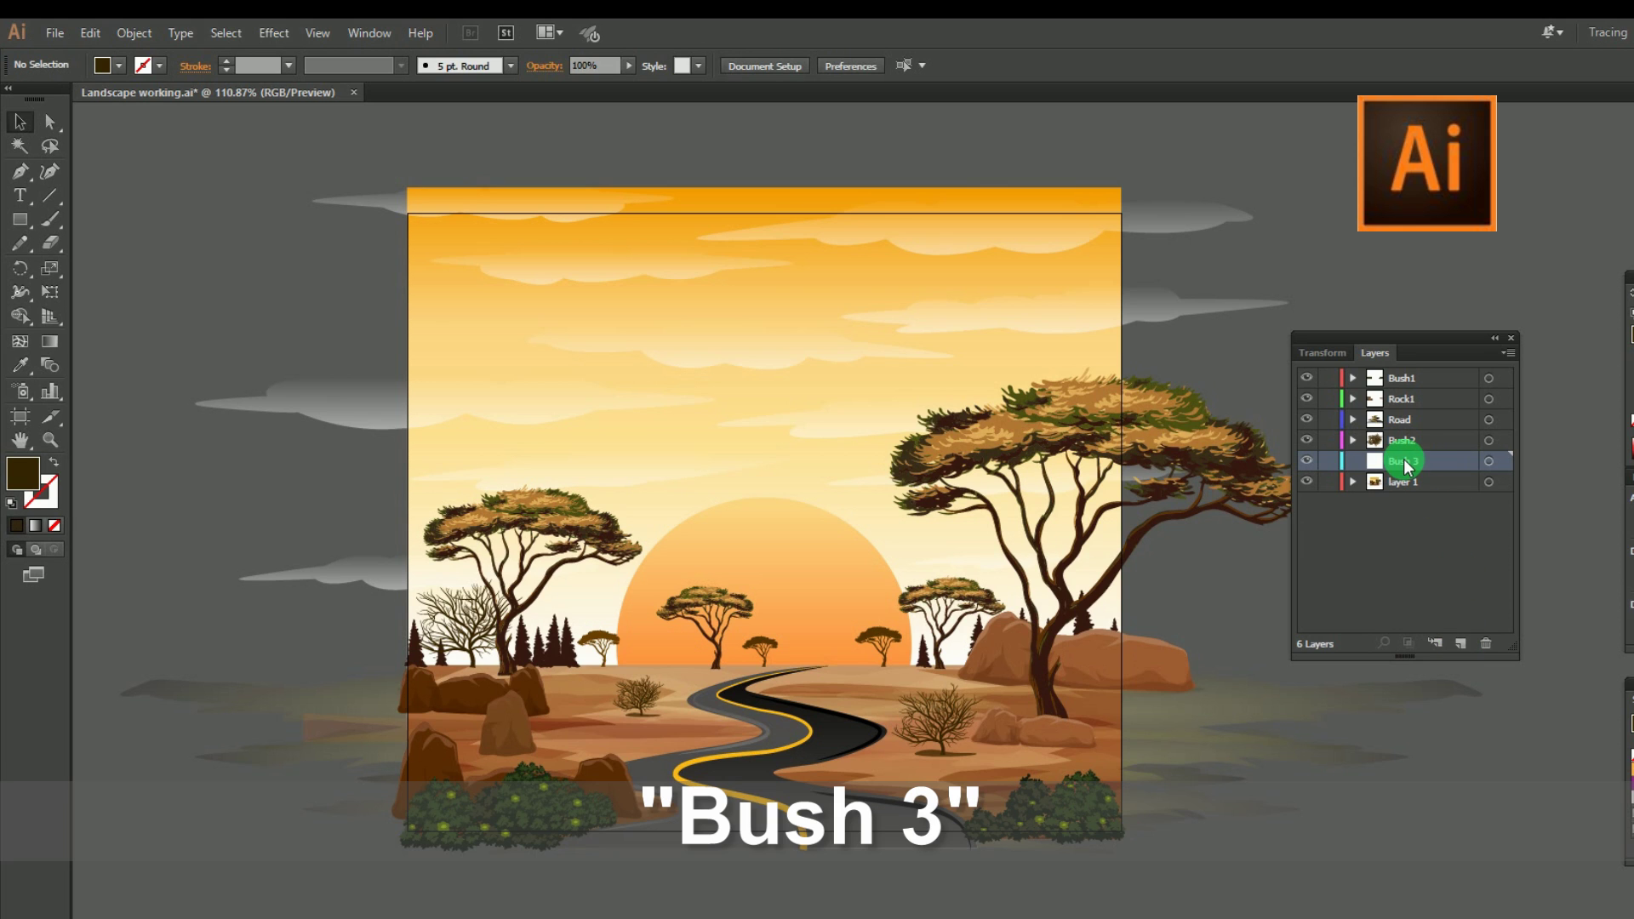
{"action": "key", "text": "Return"}
{"action": "key", "text": "ctrl+f"}
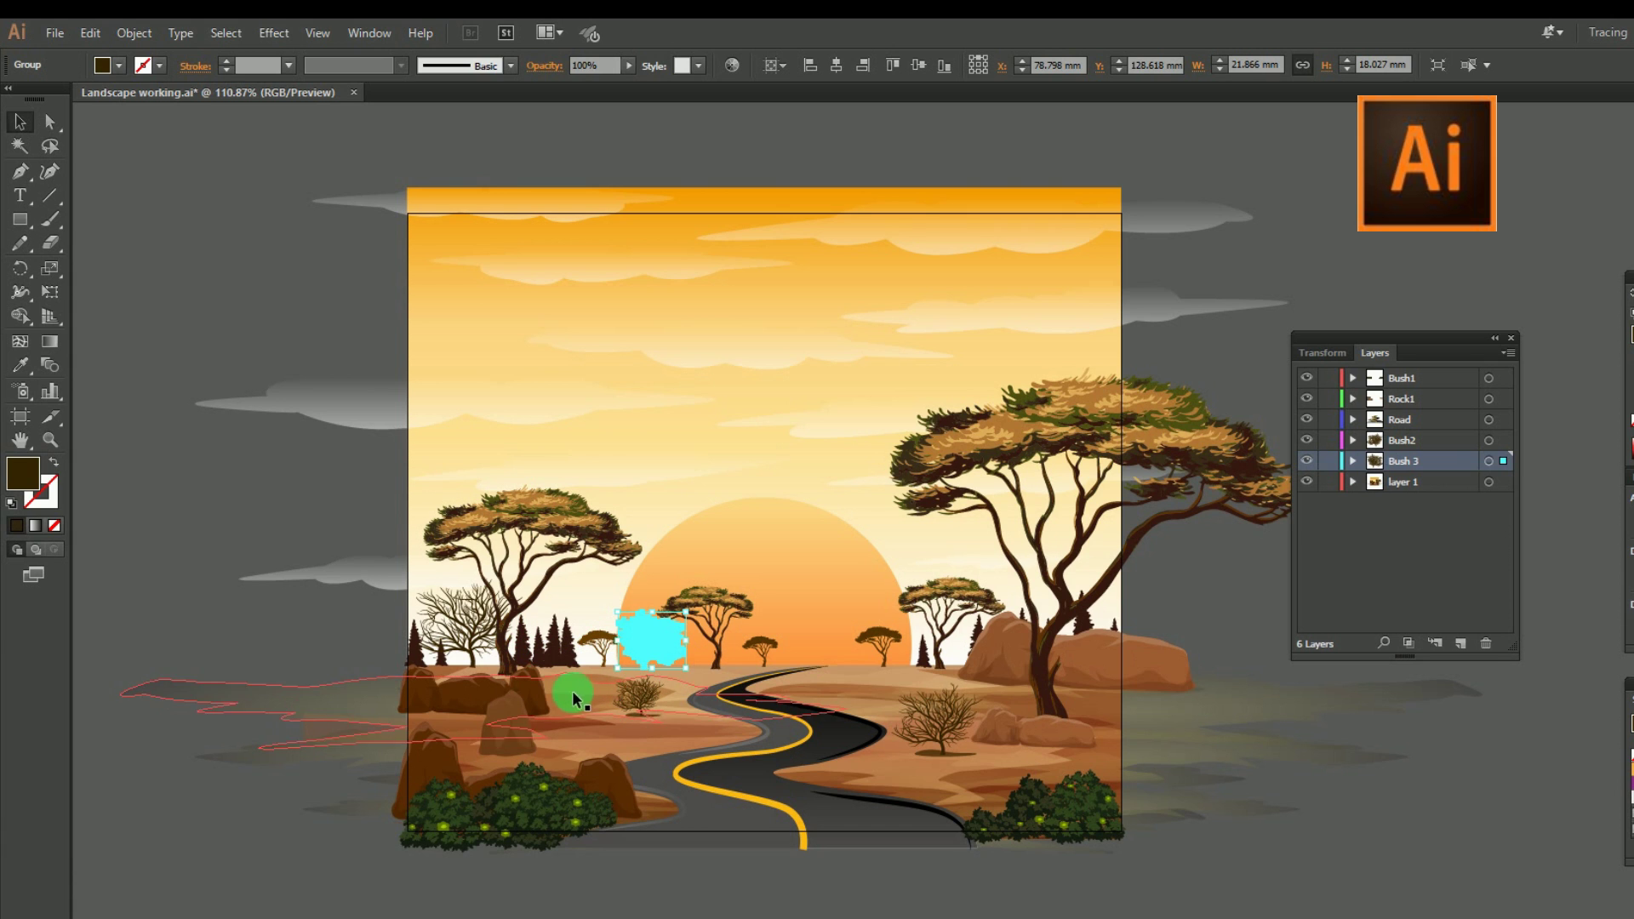
Cut the large foreground tree beside the rocks and paste it in front on a new layer named Tree1.
{"action": "left_click", "coordinate": [1032, 664]}
{"action": "key", "text": "ctrl+x"}
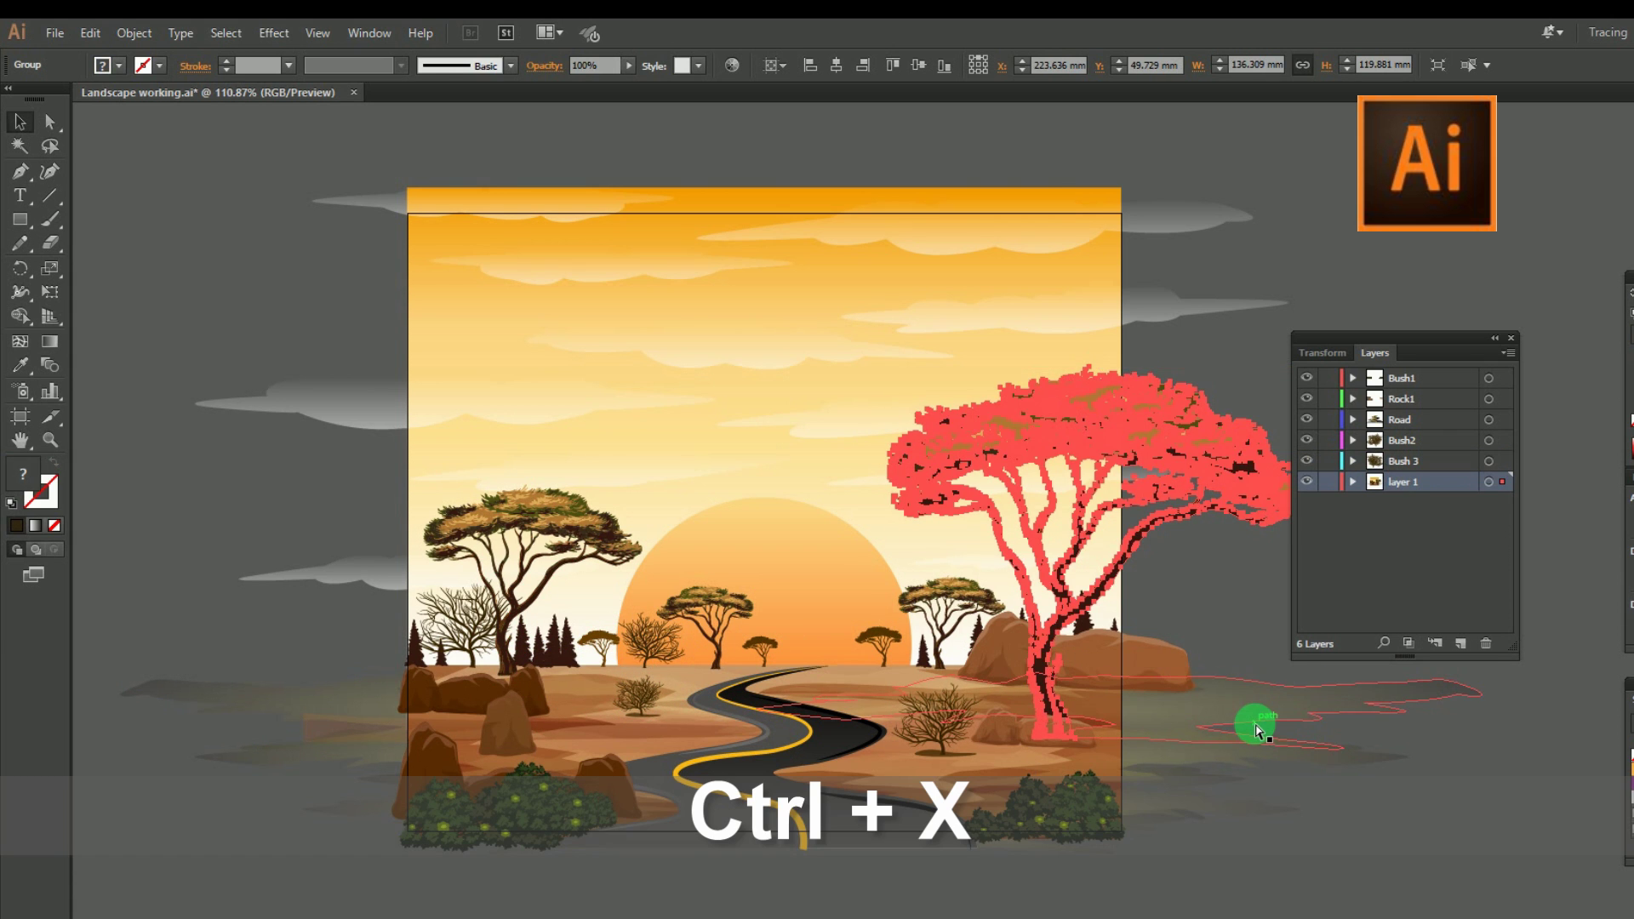
{"action": "left_click", "coordinate": [1459, 644]}
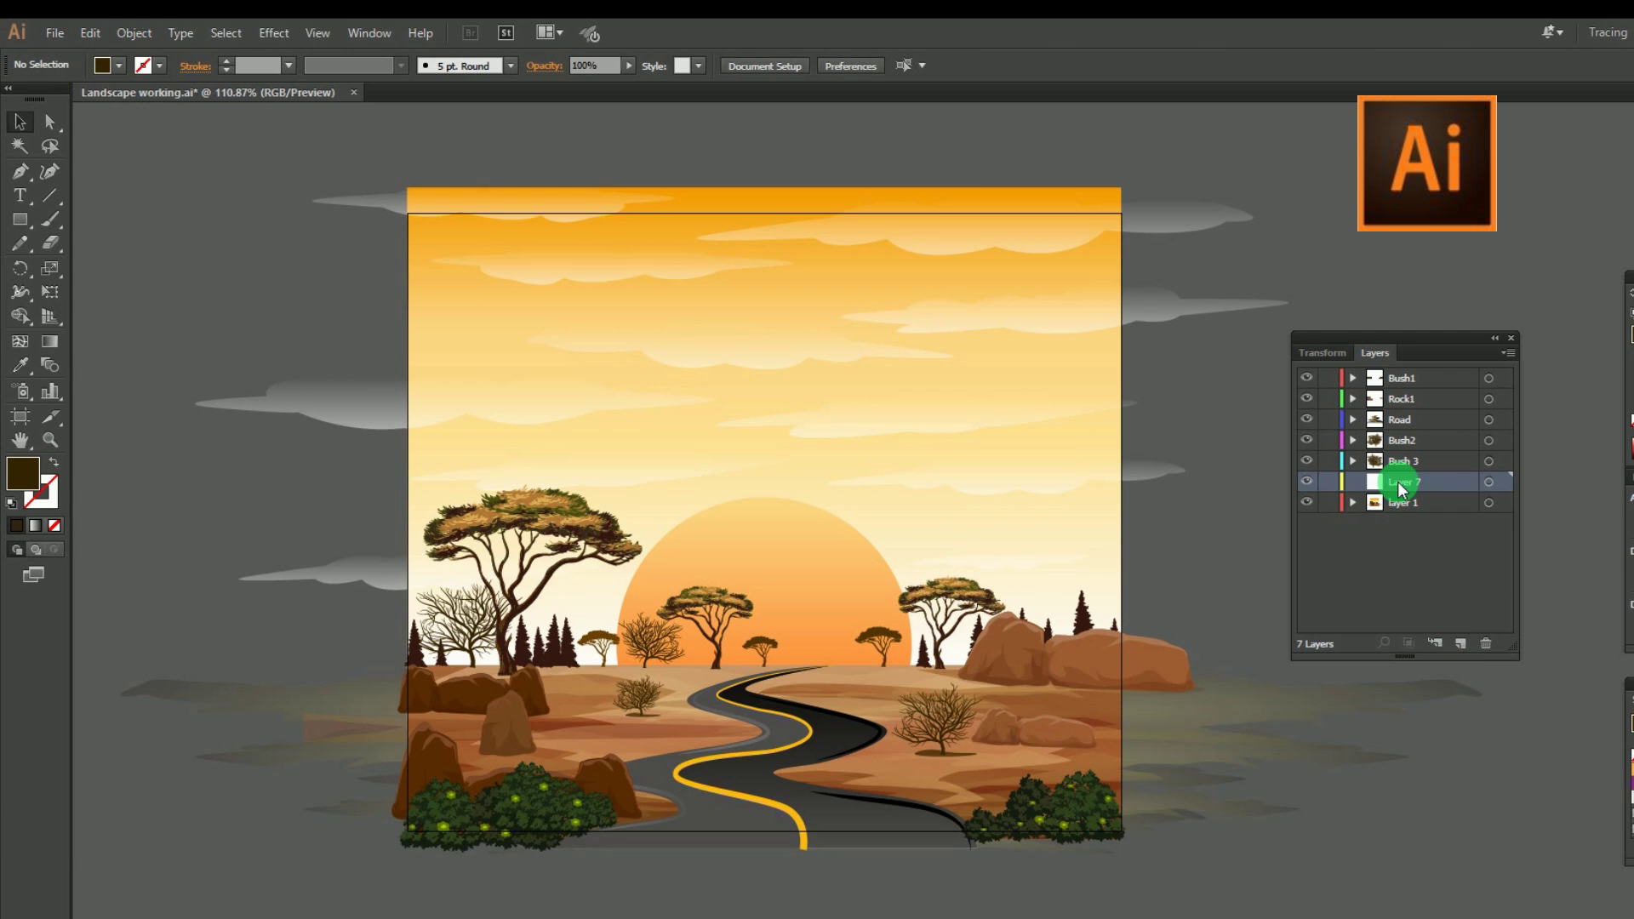
{"action": "type", "text": "Tree1"}
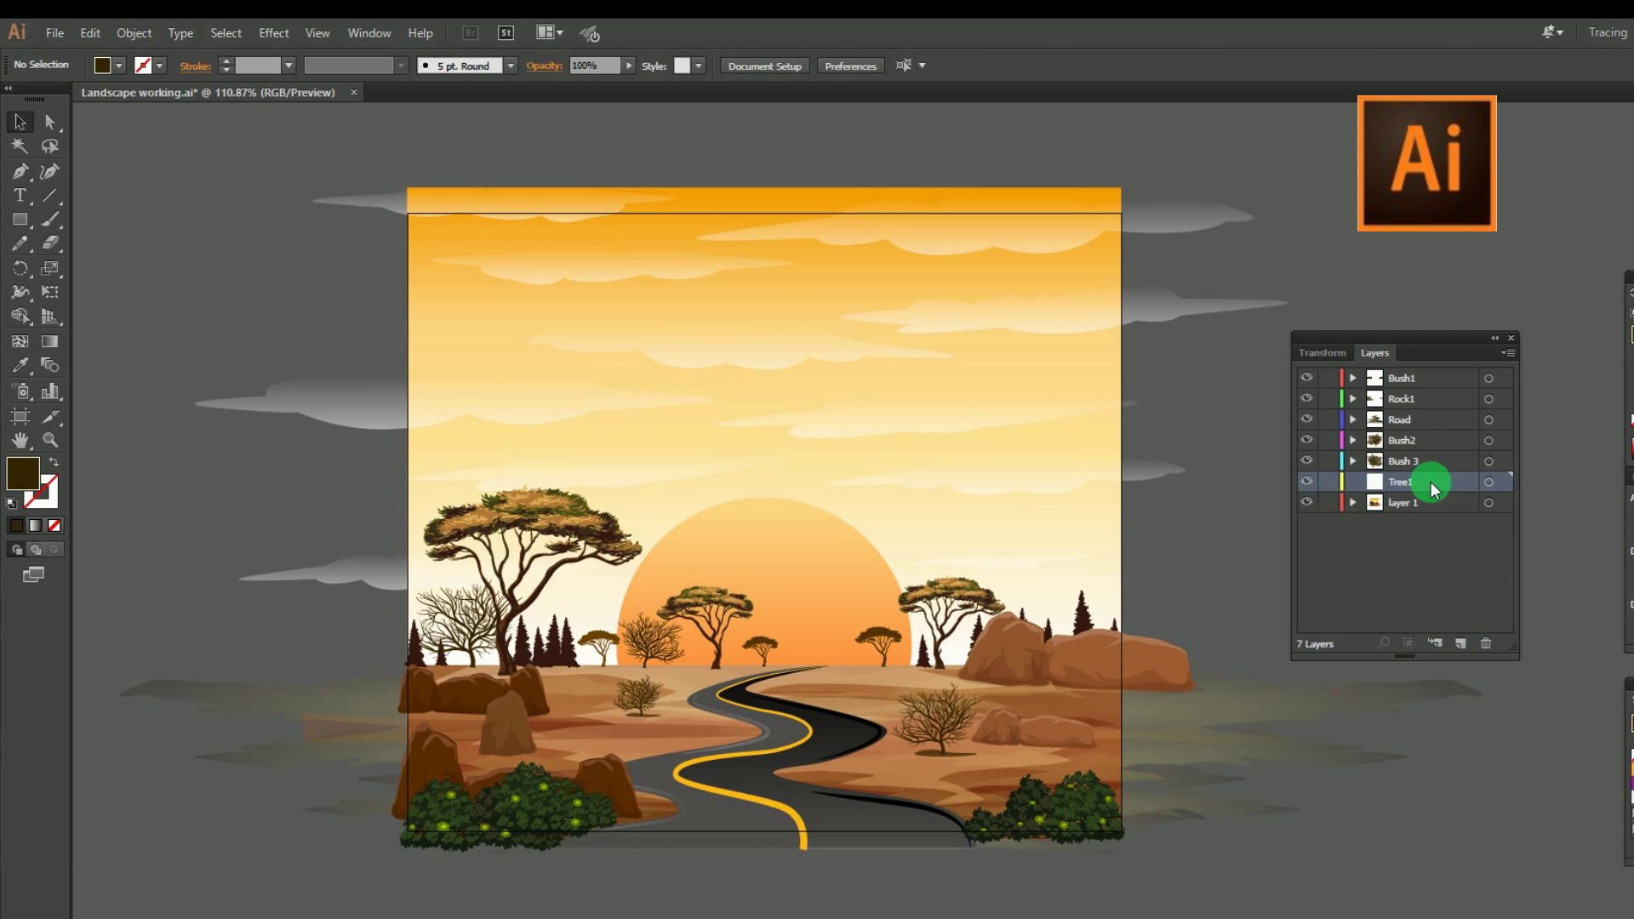
{"action": "key", "text": "ctrl+f"}
{"action": "left_click", "coordinate": [1327, 252]}
Cut the big acacia tree behind the brown rocks and paste it in front on a new layer named Tree2.
{"action": "left_click_drag", "start_coordinate": [1091, 580], "coordinate": [936, 633]}
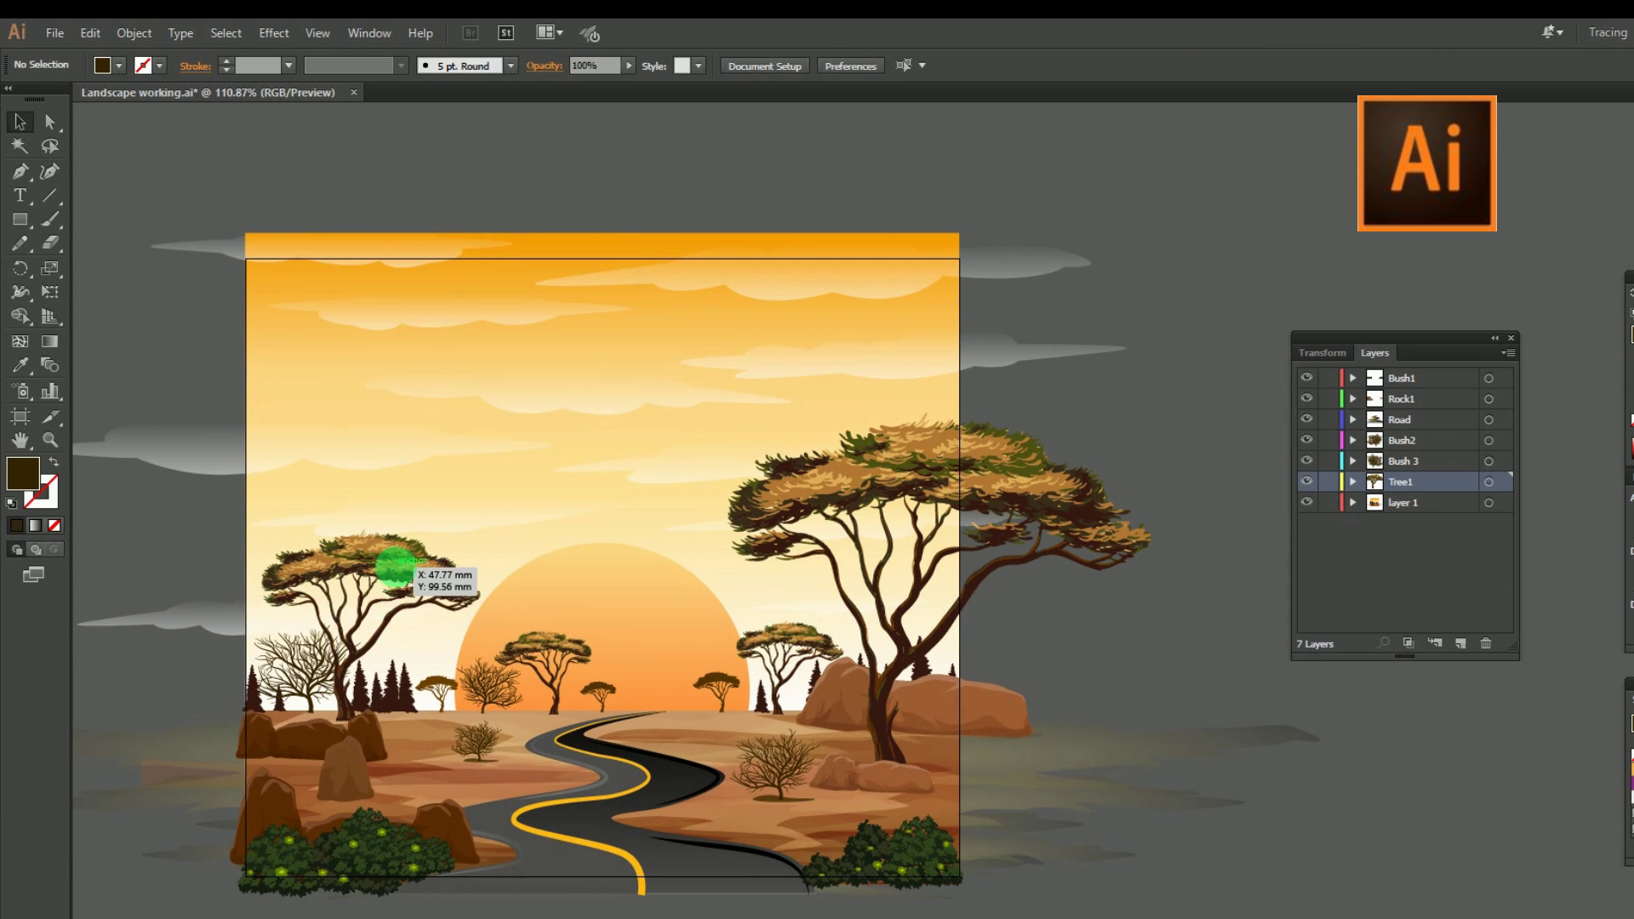
{"action": "left_click", "coordinate": [398, 573]}
{"action": "key", "text": "ctrl+x"}
{"action": "left_click", "coordinate": [1455, 642]}
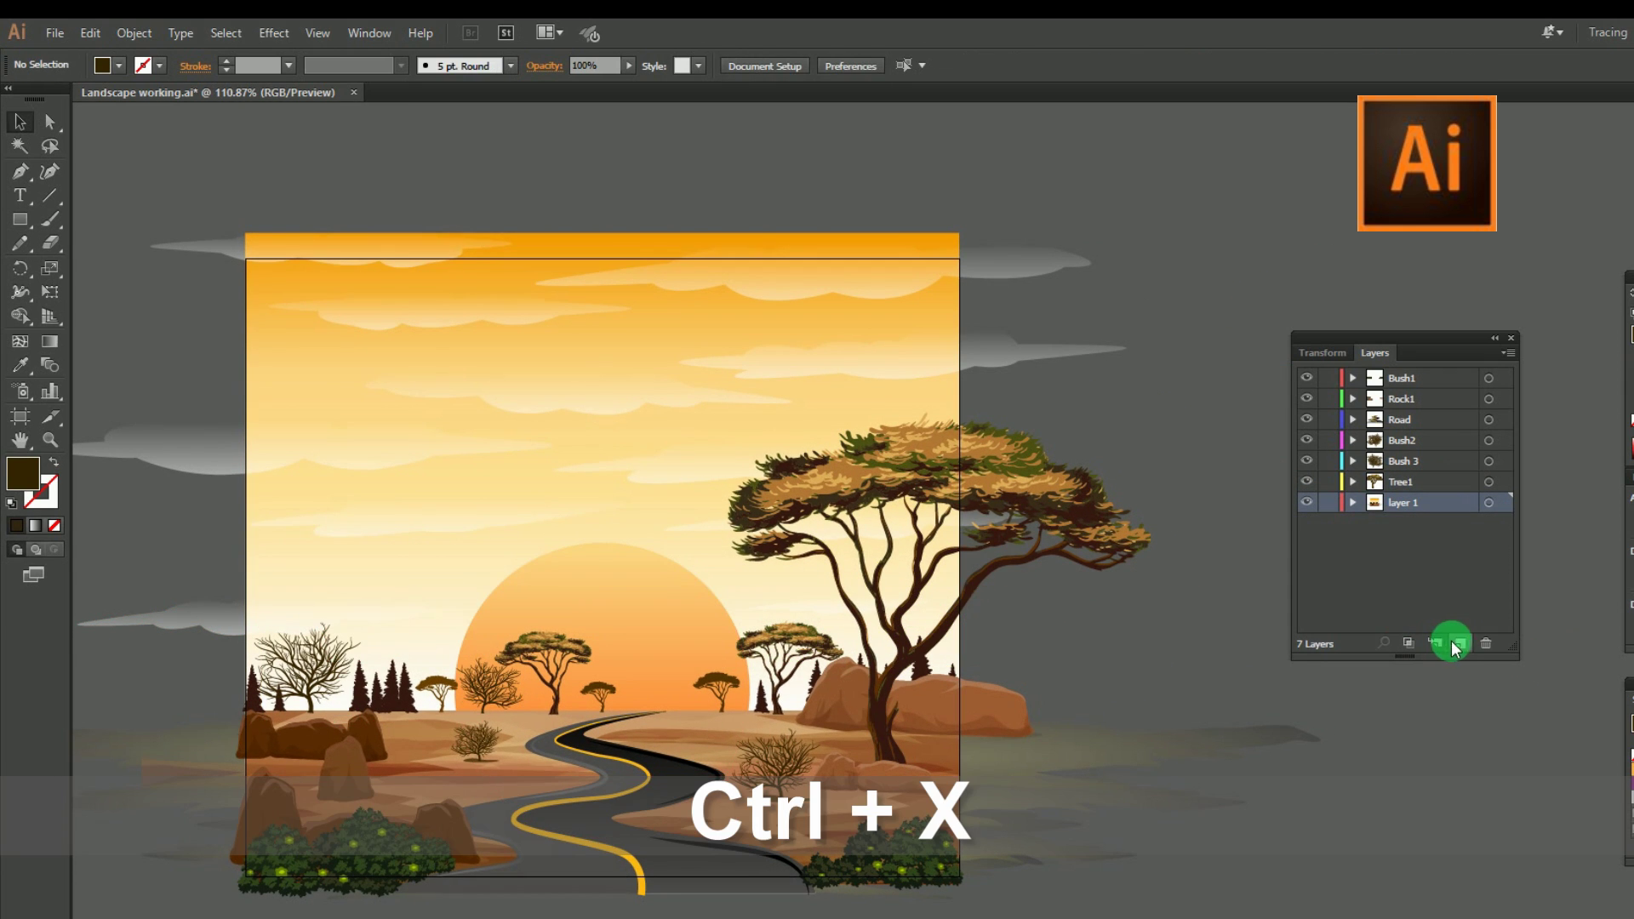
{"action": "left_click", "coordinate": [1403, 502]}
{"action": "type", "text": "T"}
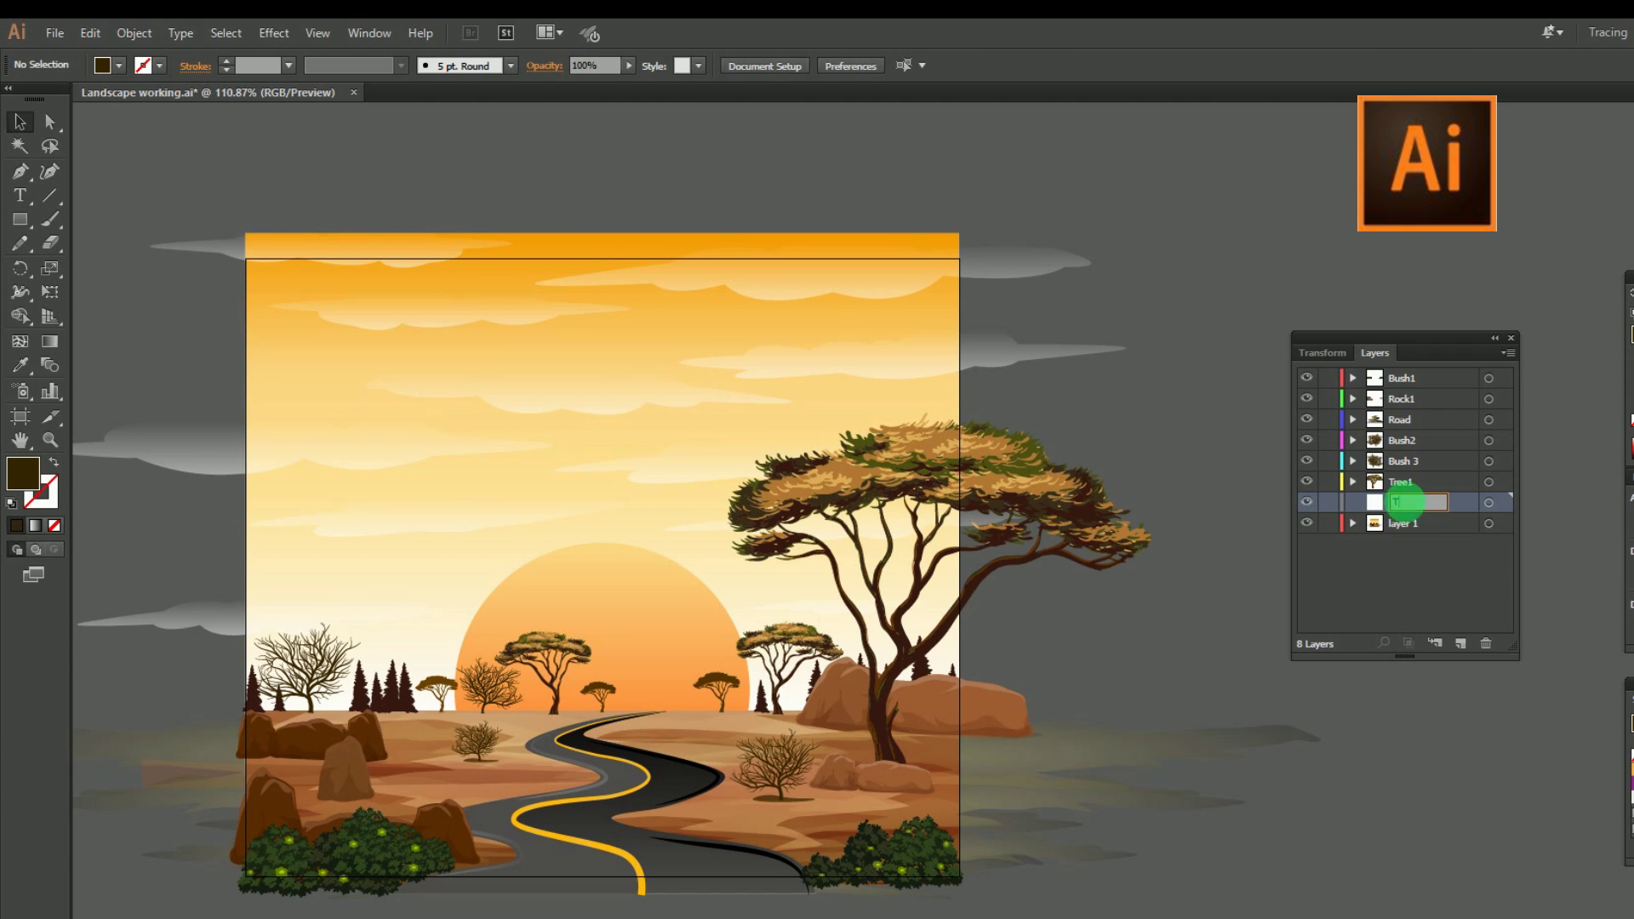
{"action": "type", "text": "ree2"}
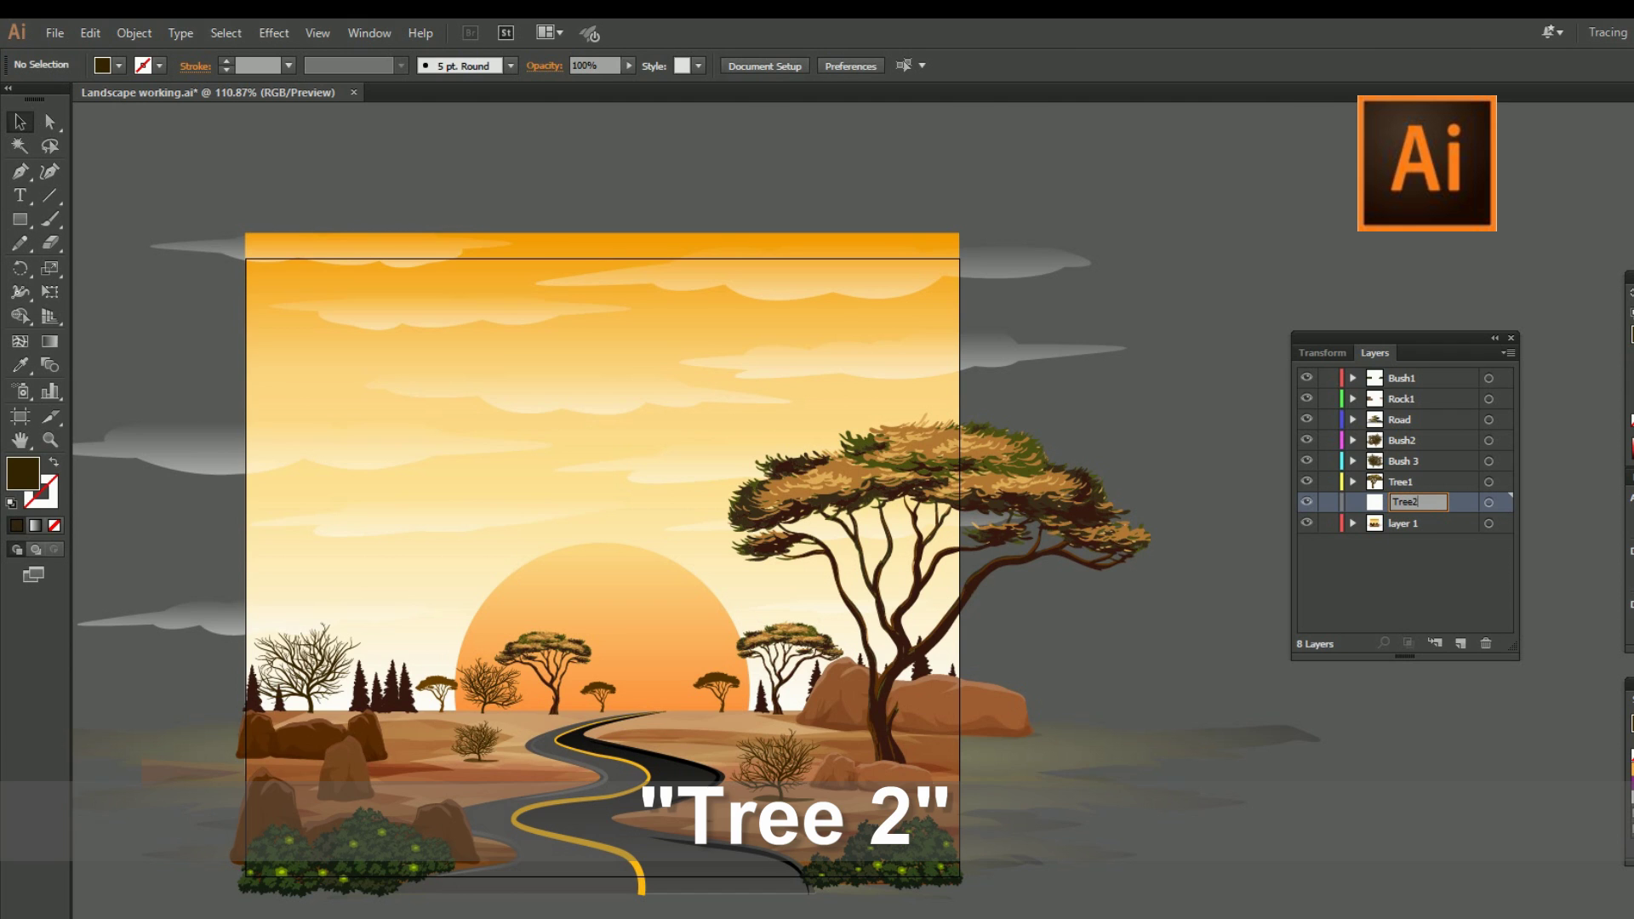
{"action": "key", "text": "Return"}
{"action": "key", "text": "ctrl+f"}
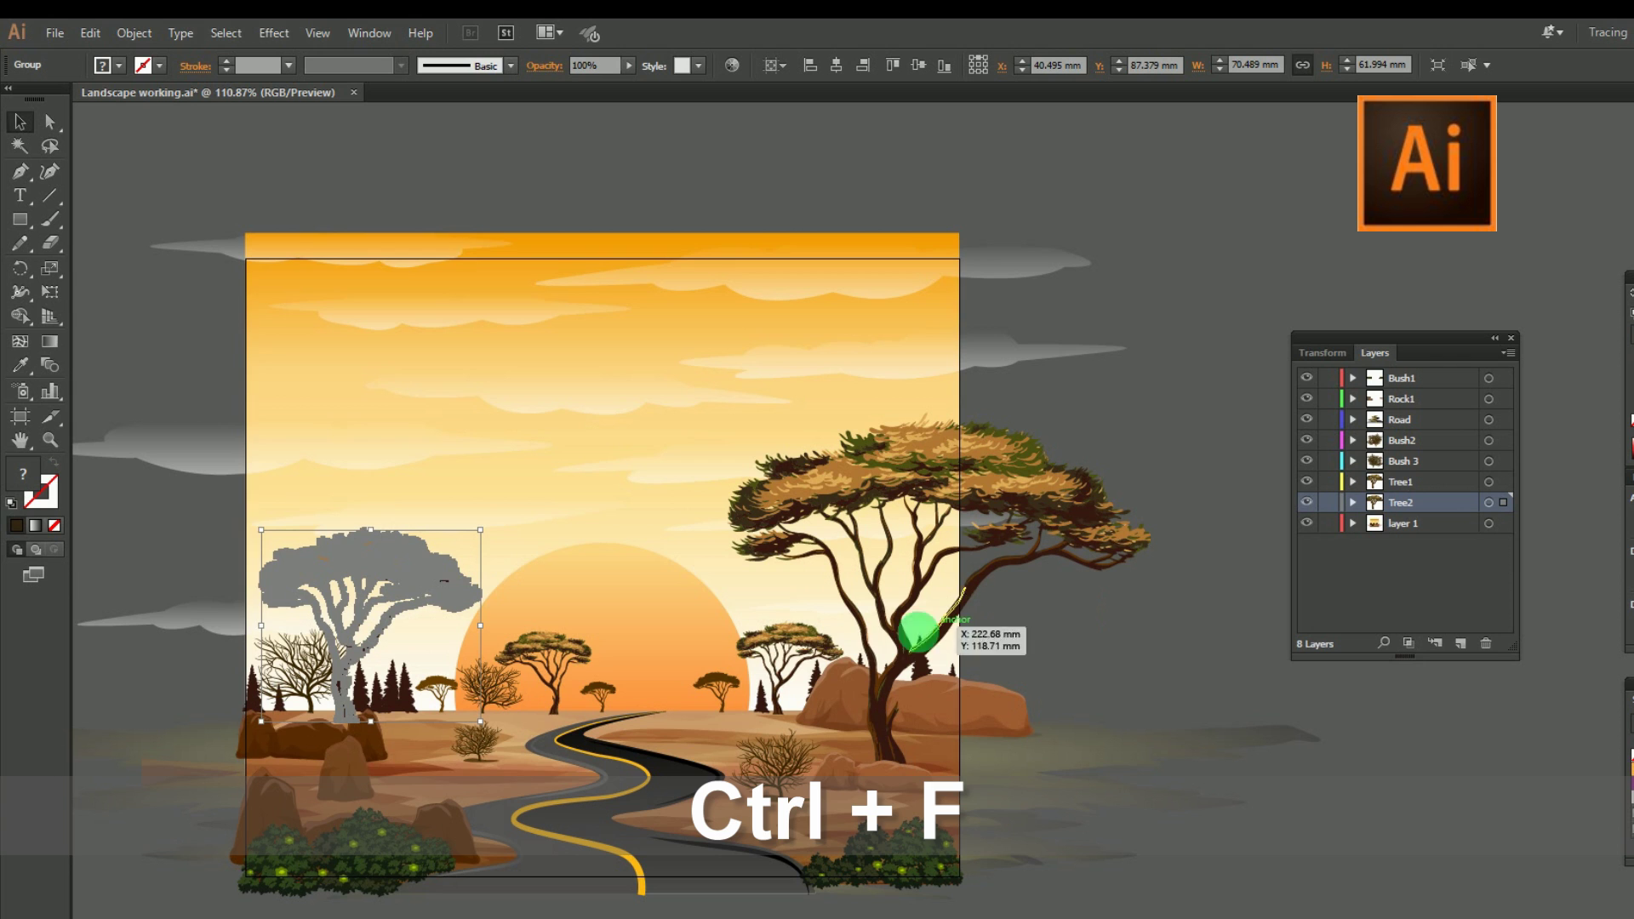
Cut the medium acacia between the sun and the large tree and paste it in front on a new layer named Tree 3.
{"action": "left_click", "coordinate": [776, 656]}
{"action": "key", "text": "ctrl+x"}
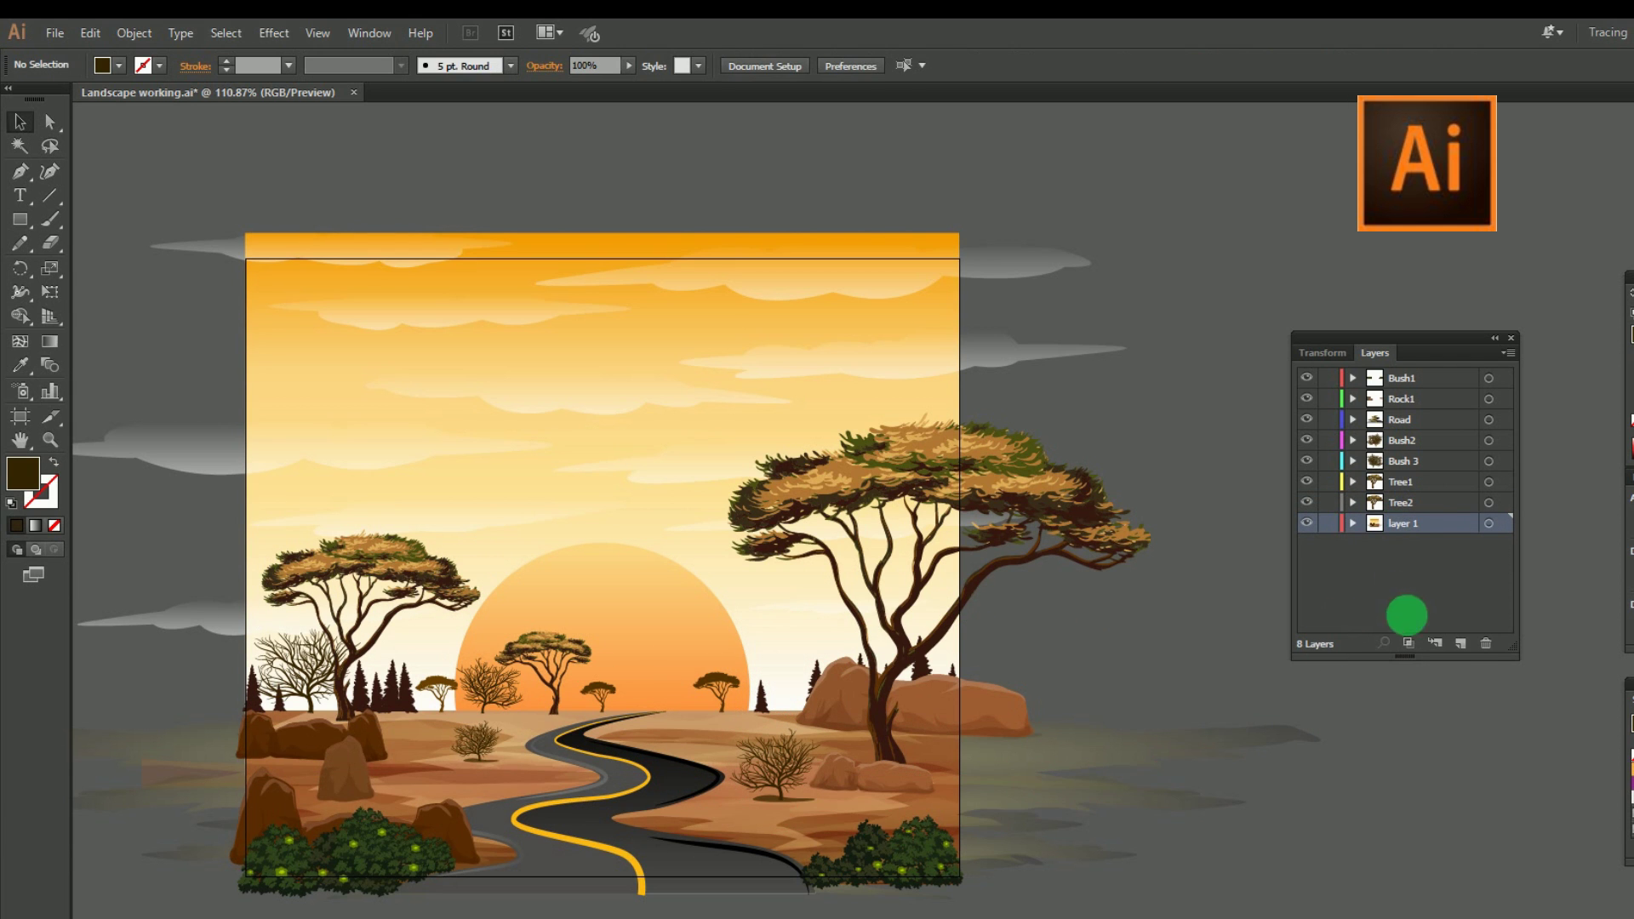
{"action": "left_click", "coordinate": [1460, 643]}
{"action": "double_click", "coordinate": [1400, 523]}
{"action": "type", "text": "Tree 3"}
{"action": "key", "text": "Return"}
{"action": "key", "text": "ctrl+f"}
{"action": "left_click", "coordinate": [1191, 579]}
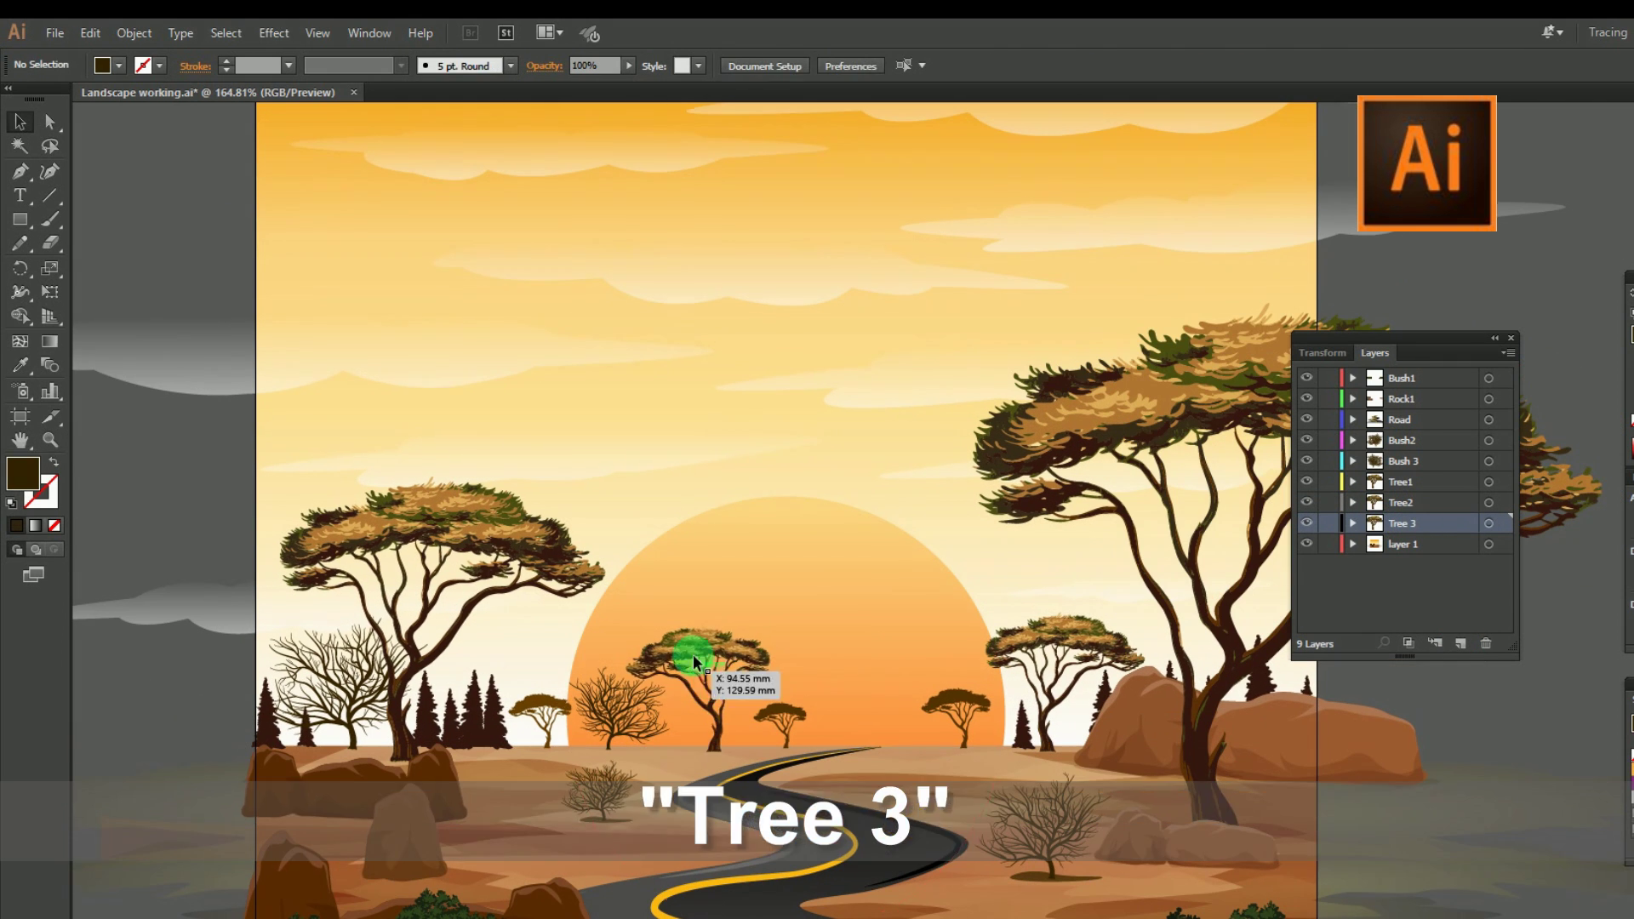
Cut the medium acacia standing in front of the sun and paste it in front on a new layer named Tree4.
{"action": "left_click", "coordinate": [694, 662]}
{"action": "key", "text": "ctrl+x"}
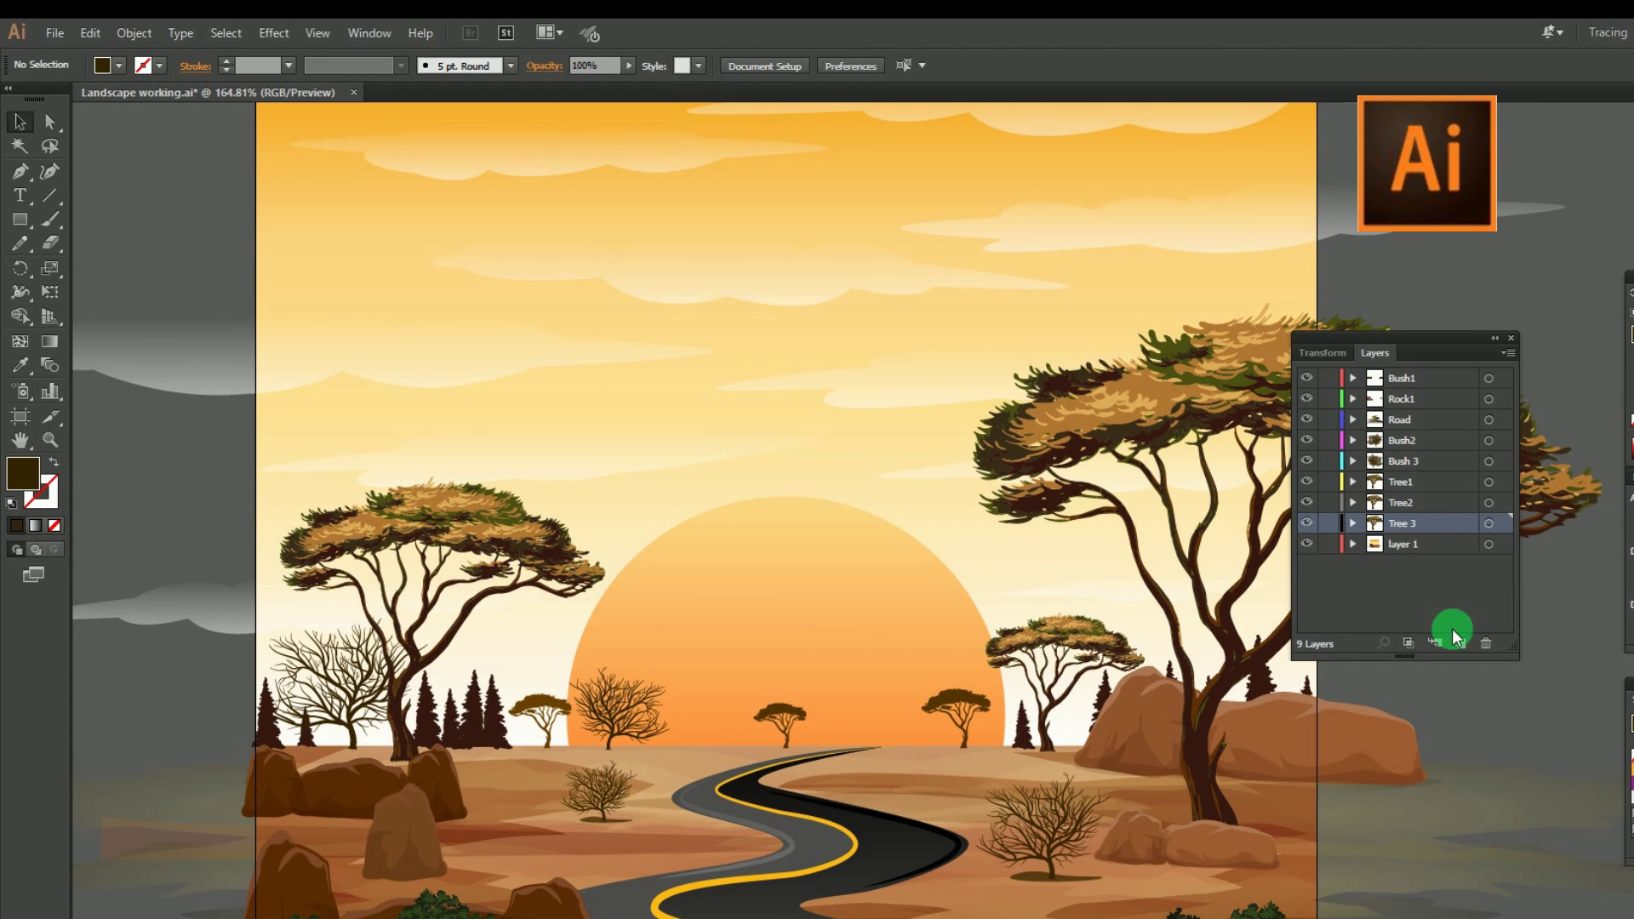
{"action": "left_click", "coordinate": [1460, 643]}
{"action": "double_click", "coordinate": [1400, 523]}
{"action": "type", "text": "Tree4"}
{"action": "key", "text": "Return"}
{"action": "key", "text": "ctrl+f"}
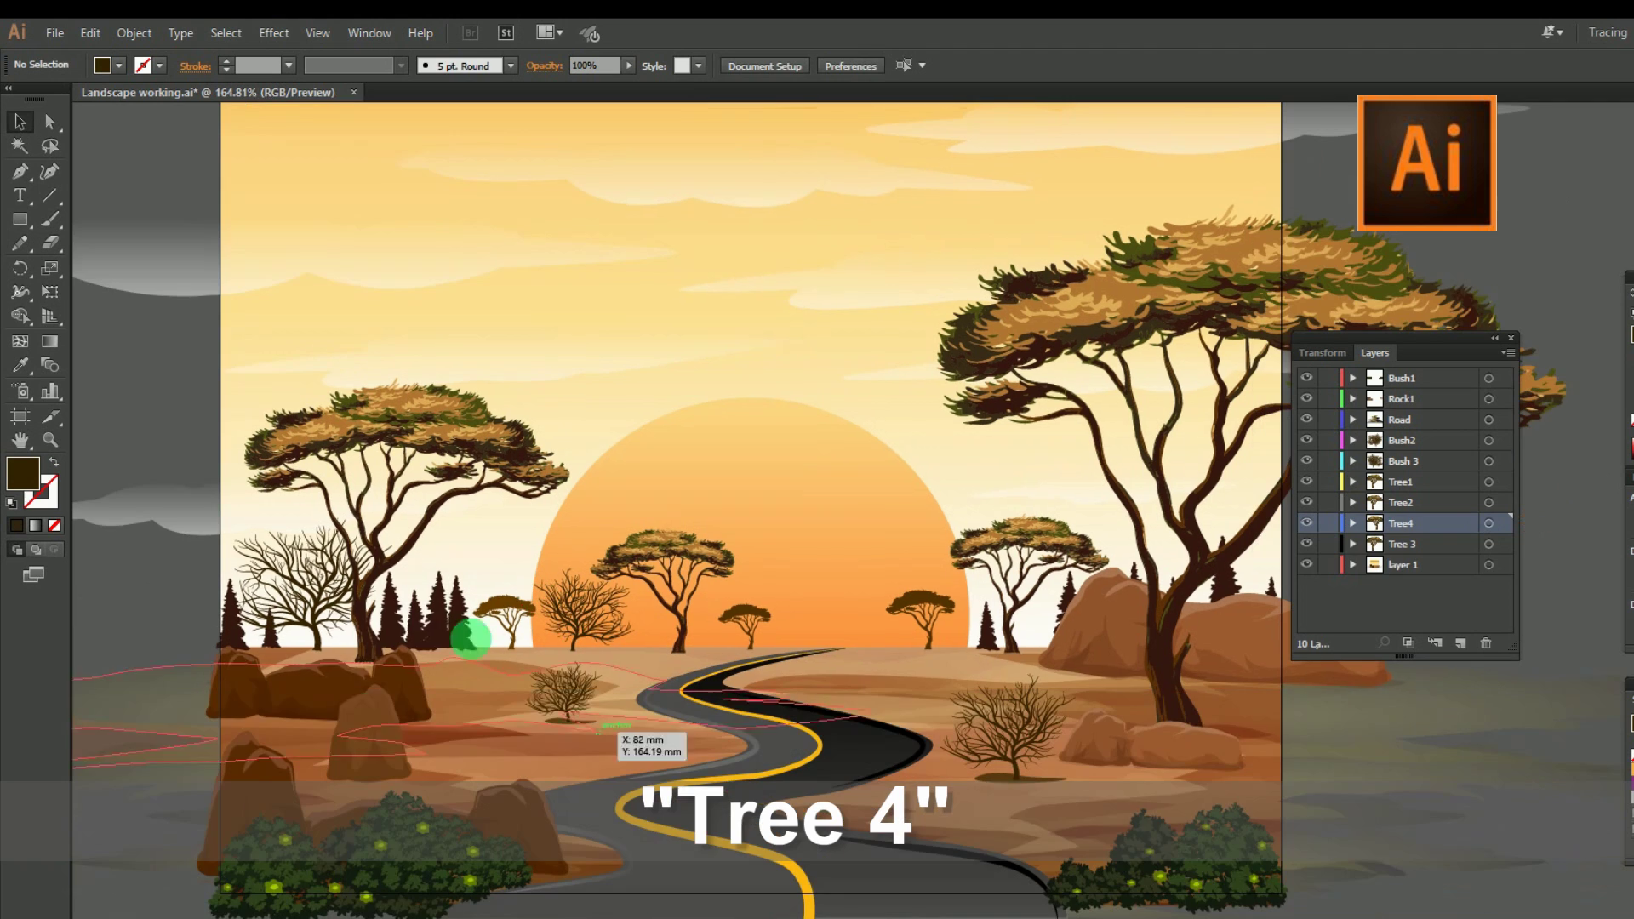
Cut the bare bush beneath the Tree2 acacia and paste it in front on a new layer named Bush 4 above layer 1.
{"action": "left_click", "coordinate": [260, 591]}
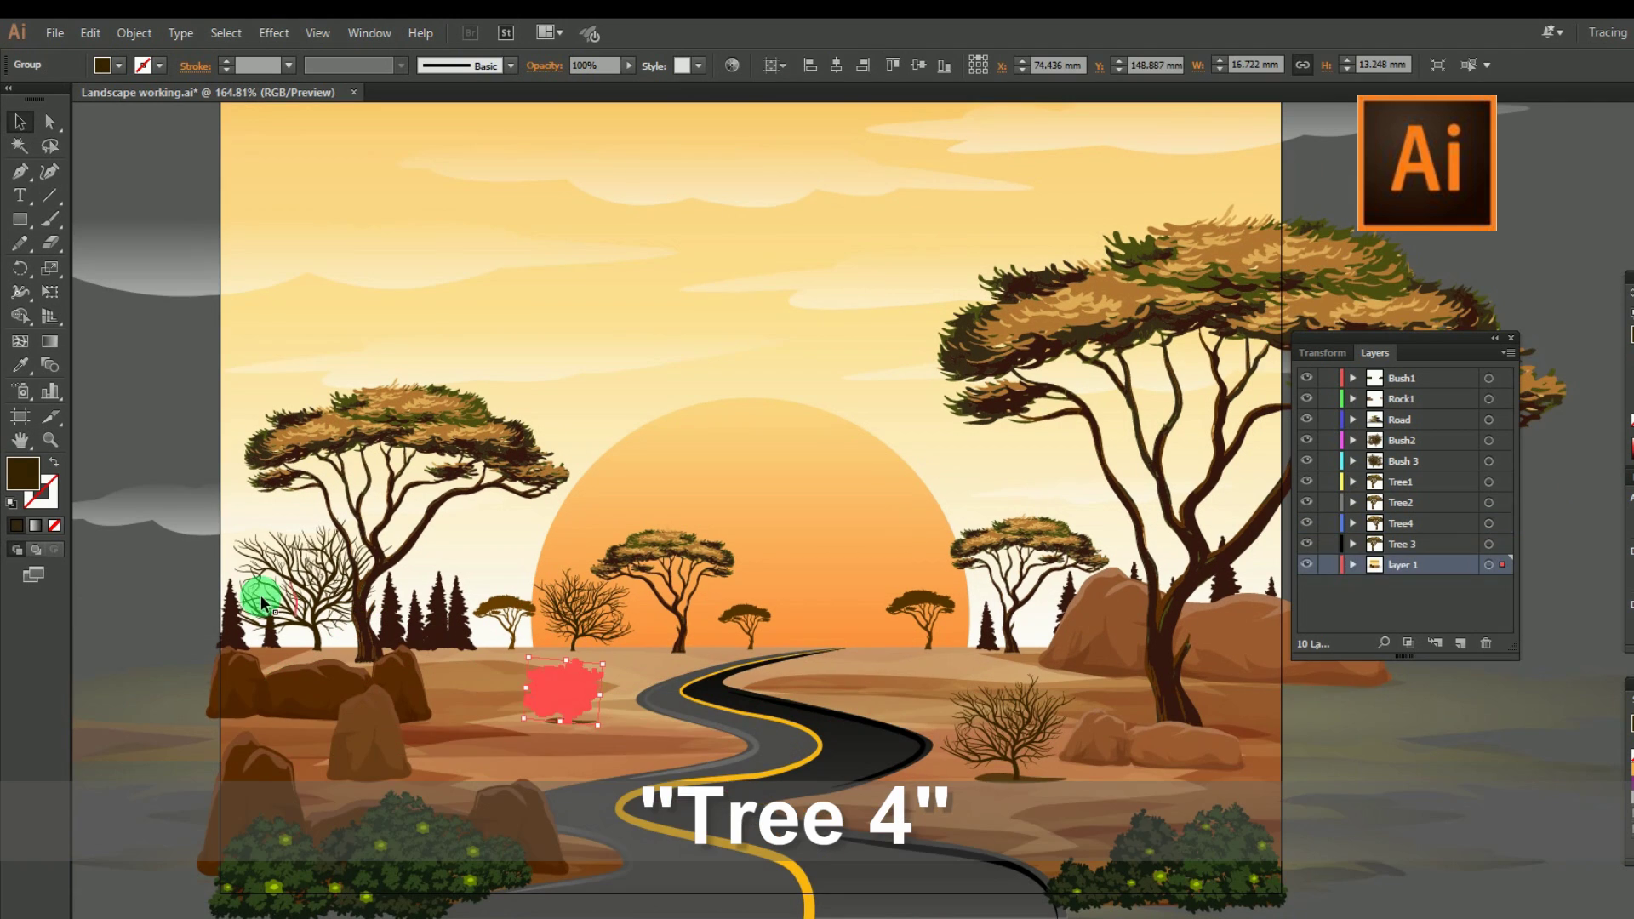
{"action": "key", "text": "ctrl+x"}
{"action": "left_click", "coordinate": [1460, 643]}
{"action": "double_click", "coordinate": [1414, 564]}
{"action": "type", "text": "Bush 4"}
{"action": "key", "text": "Return"}
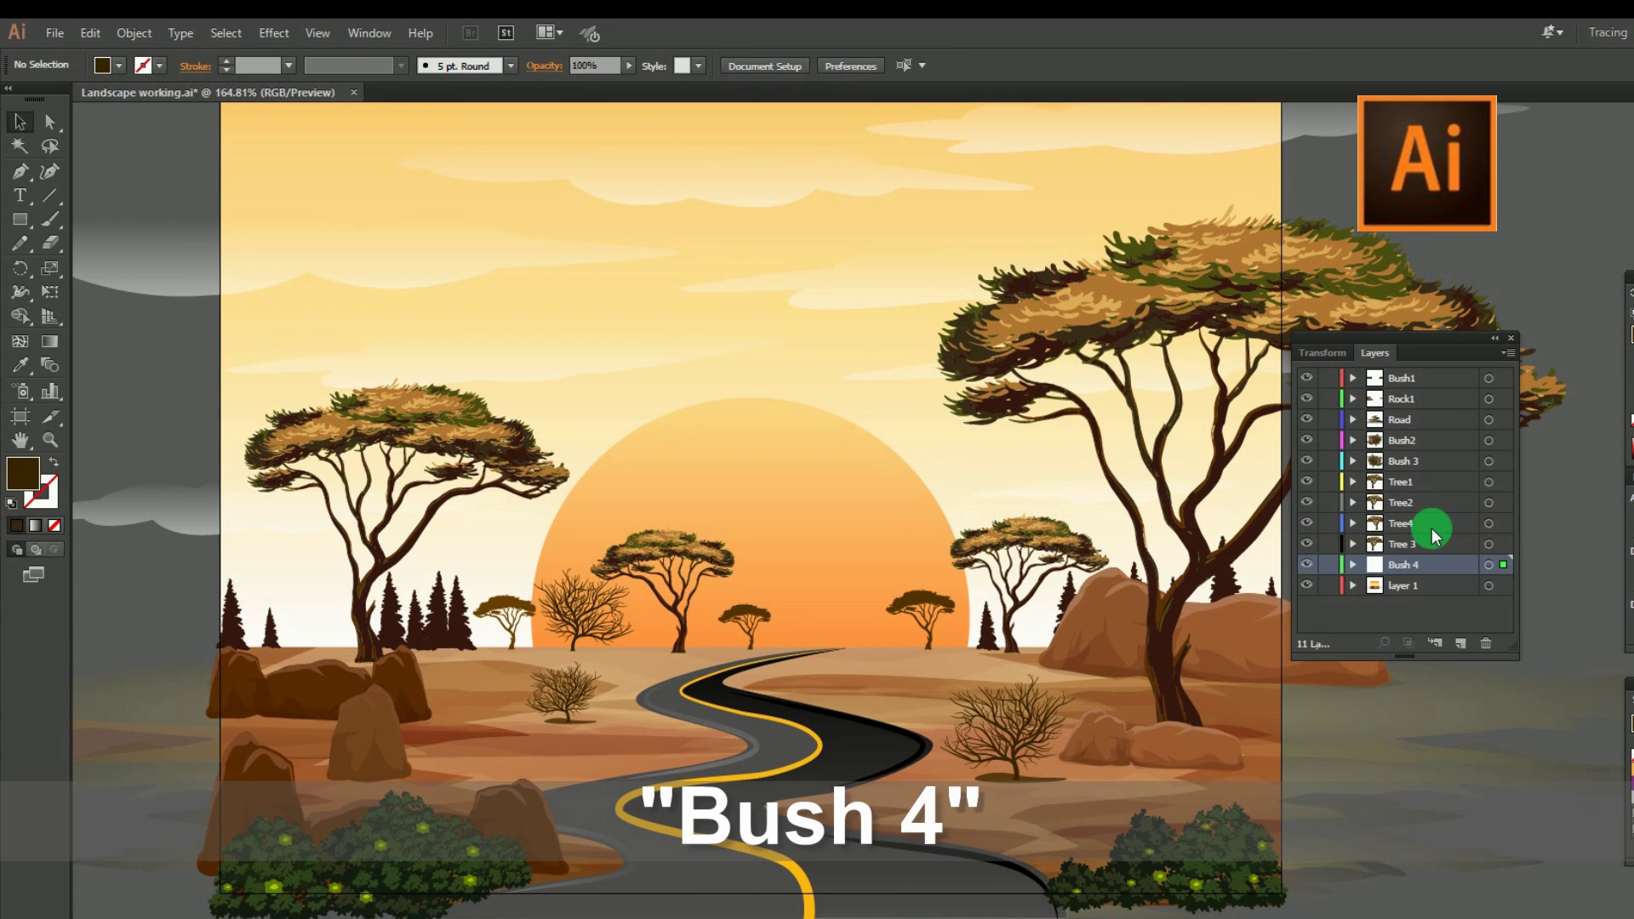
{"action": "key", "text": "ctrl+f"}
Select all the pines and tiny acacias along the horizon plus the small dry bush beside the road, and group them.
{"action": "left_click", "coordinate": [229, 626]}
{"action": "left_click", "coordinate": [269, 634], "text": "shift"}
{"action": "left_click", "coordinate": [392, 625], "text": "shift"}
{"action": "left_click", "coordinate": [424, 624], "text": "shift"}
{"action": "left_click", "coordinate": [457, 622], "text": "shift"}
{"action": "left_click", "coordinate": [502, 612], "text": "shift"}
{"action": "left_click", "coordinate": [583, 610], "text": "shift"}
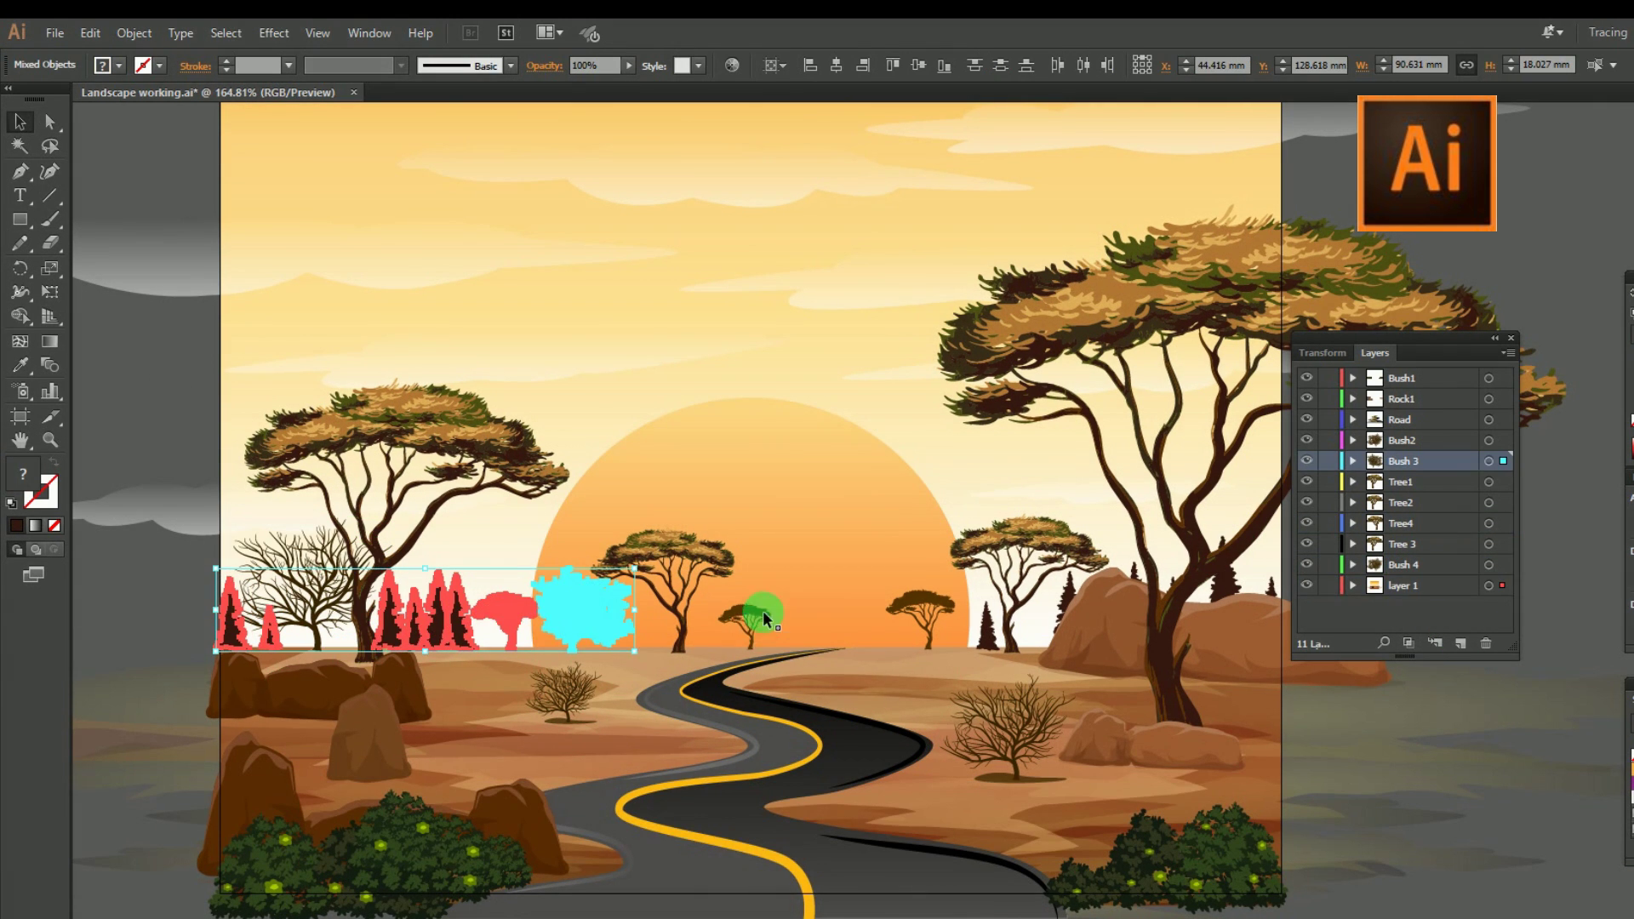
{"action": "left_click", "coordinate": [750, 614], "text": "shift"}
{"action": "left_click", "coordinate": [922, 607], "text": "shift"}
{"action": "left_click", "coordinate": [985, 626], "text": "shift"}
{"action": "left_click", "coordinate": [596, 614], "text": "shift"}
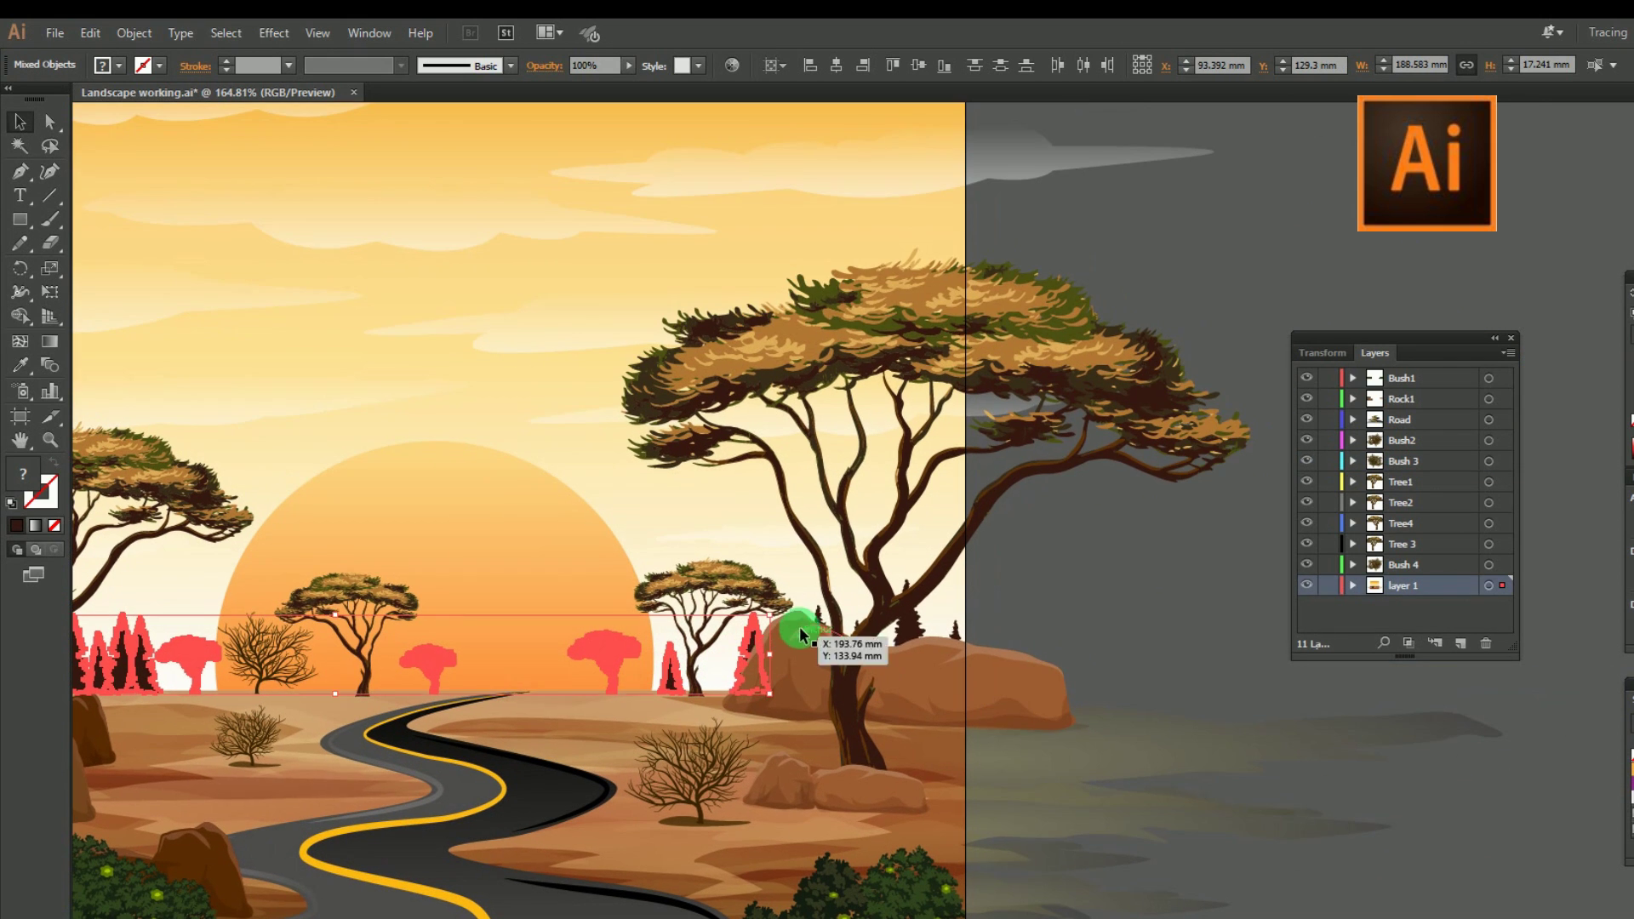
{"action": "left_click_drag", "start_coordinate": [799, 626], "coordinate": [805, 671]}
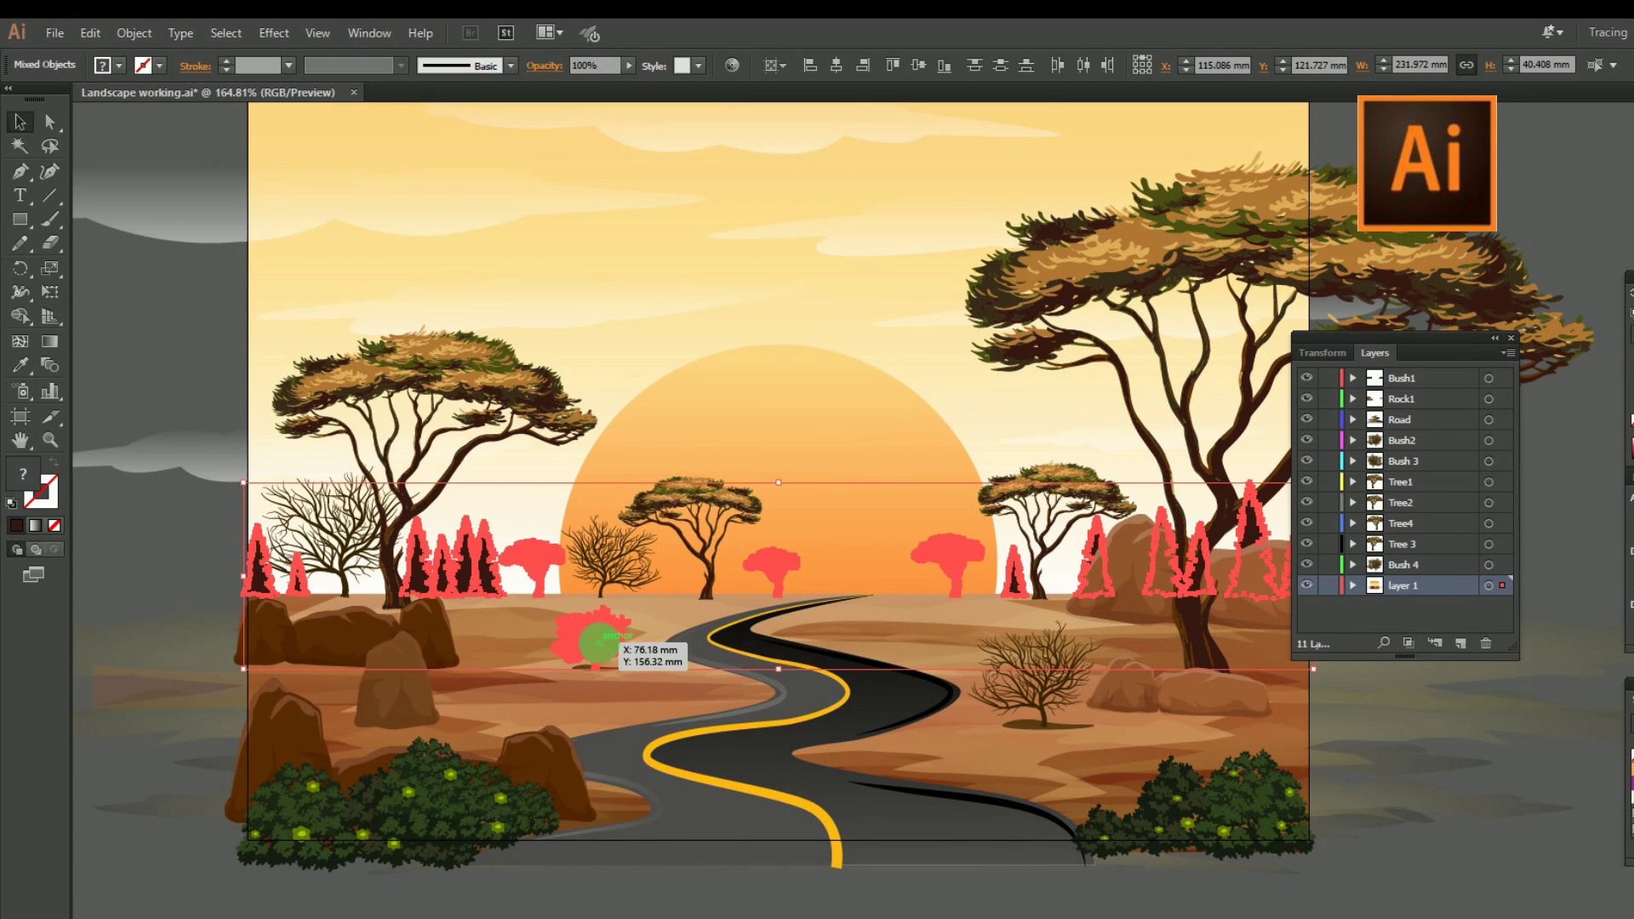
{"action": "right_click", "coordinate": [612, 631]}
{"action": "left_click", "coordinate": [689, 728]}
Cut the grouped small trees and paste them in front on a new layer named Small trees.
{"action": "key", "text": "ctrl+x"}
{"action": "left_click", "coordinate": [1460, 644]}
{"action": "double_click", "coordinate": [1407, 585]}
{"action": "type", "text": "Small trees"}
{"action": "key", "text": "Return"}
{"action": "key", "text": "ctrl+f"}
{"action": "left_click", "coordinate": [165, 376]}
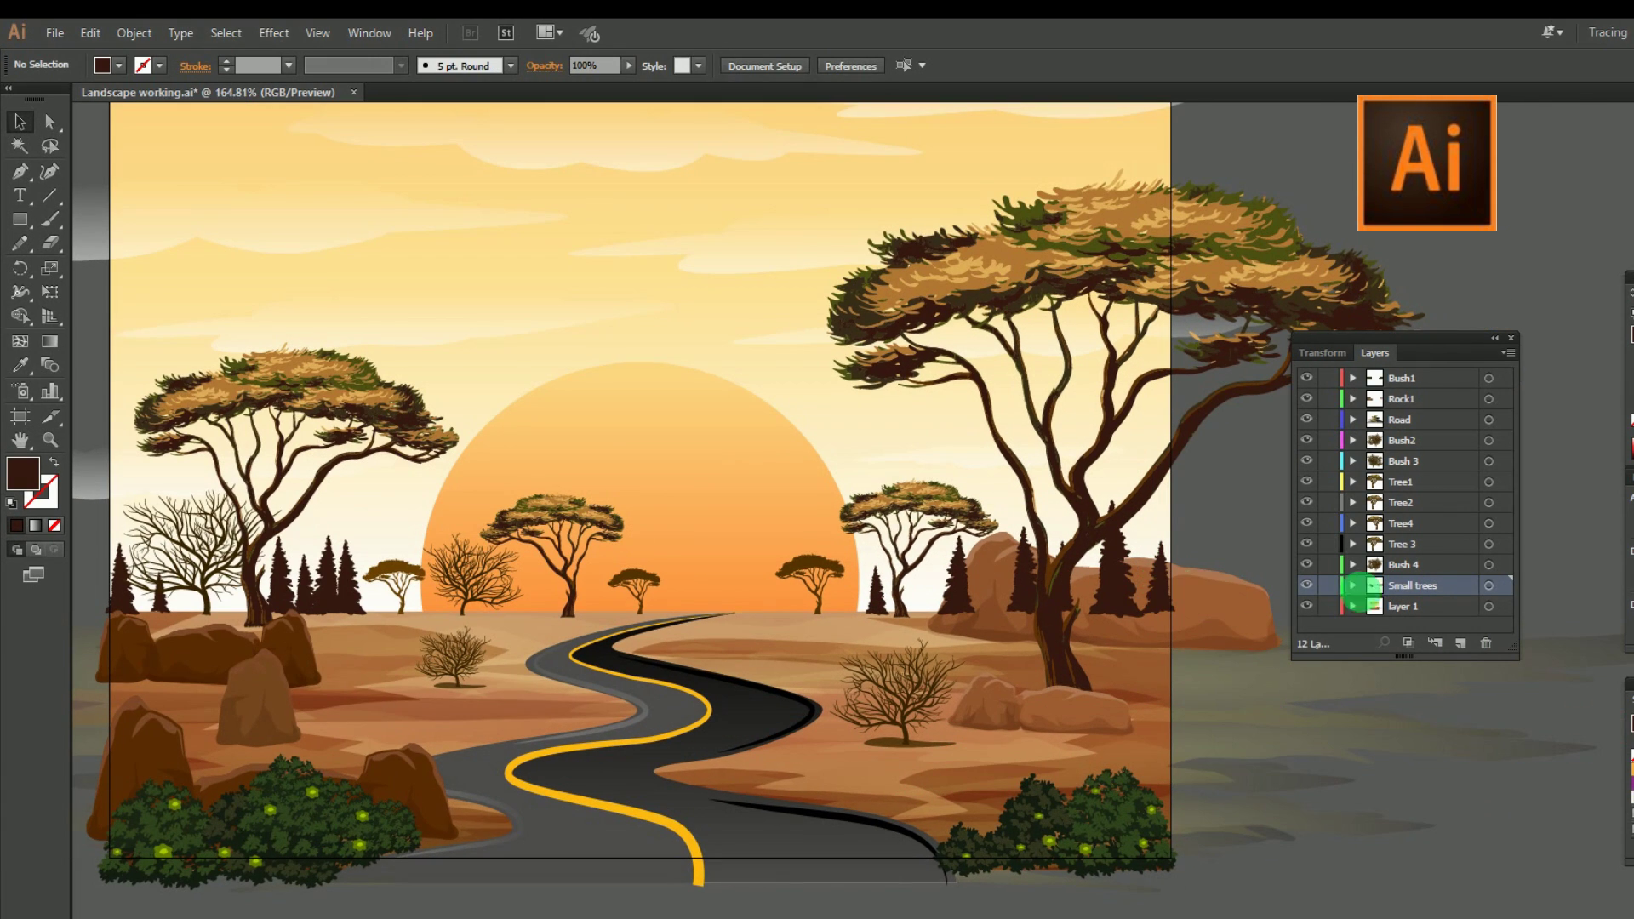
Cut the large rocks behind the Tree1 trunk and paste them in front on a new layer named Rock 2 above Small trees.
{"action": "left_click", "coordinate": [1210, 595]}
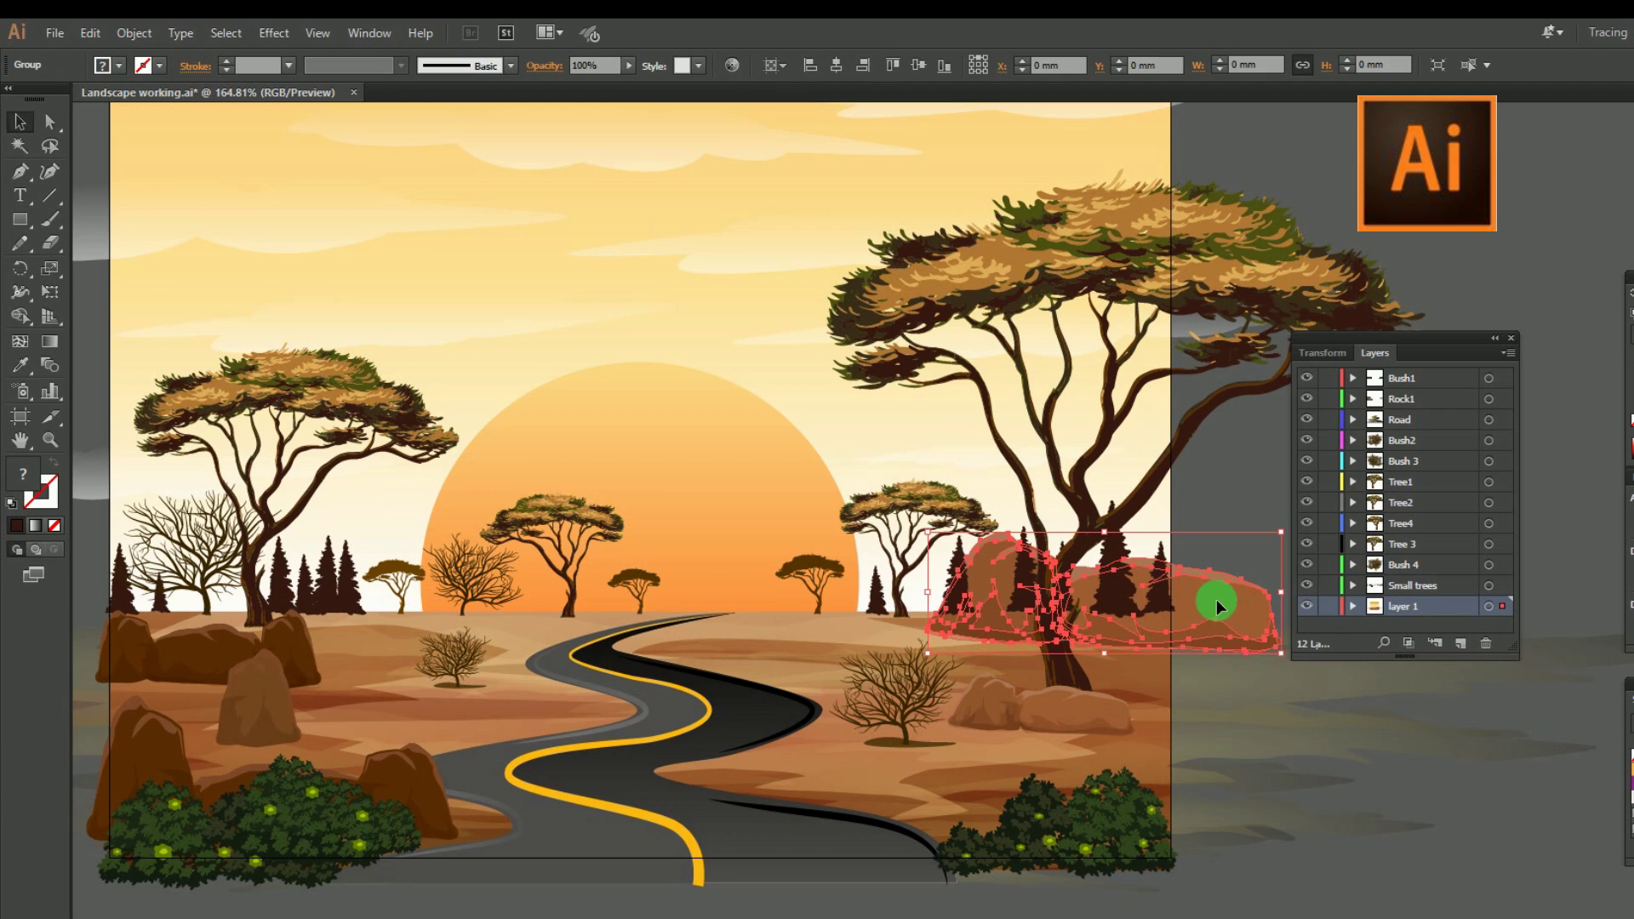
{"action": "key", "text": "ctrl+x"}
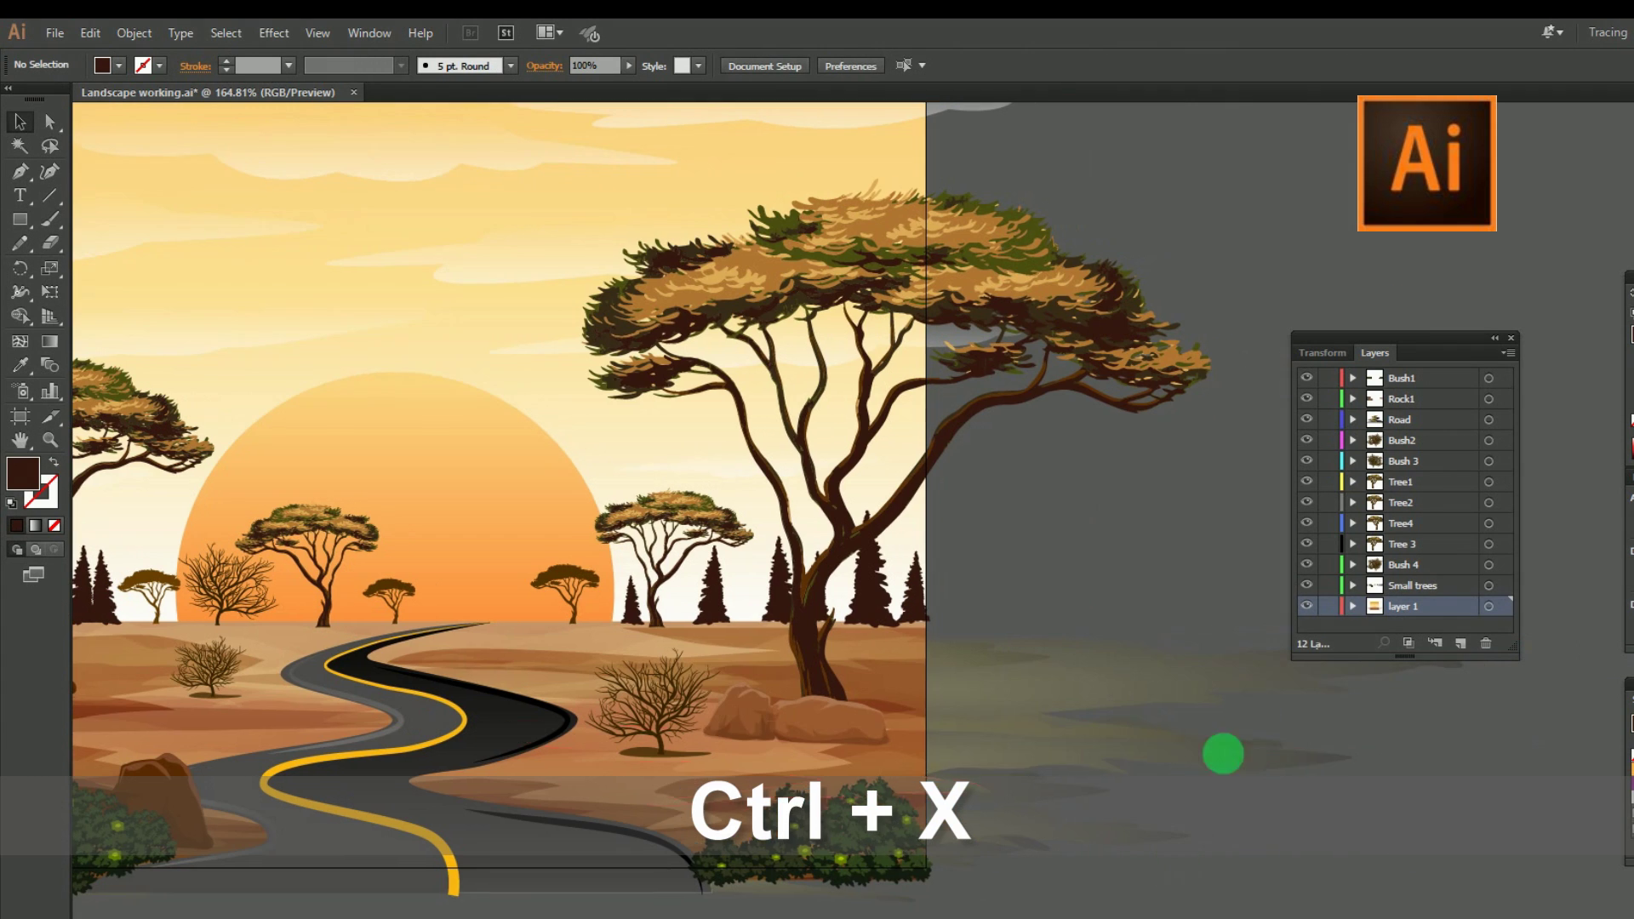
{"action": "left_click", "coordinate": [1447, 585]}
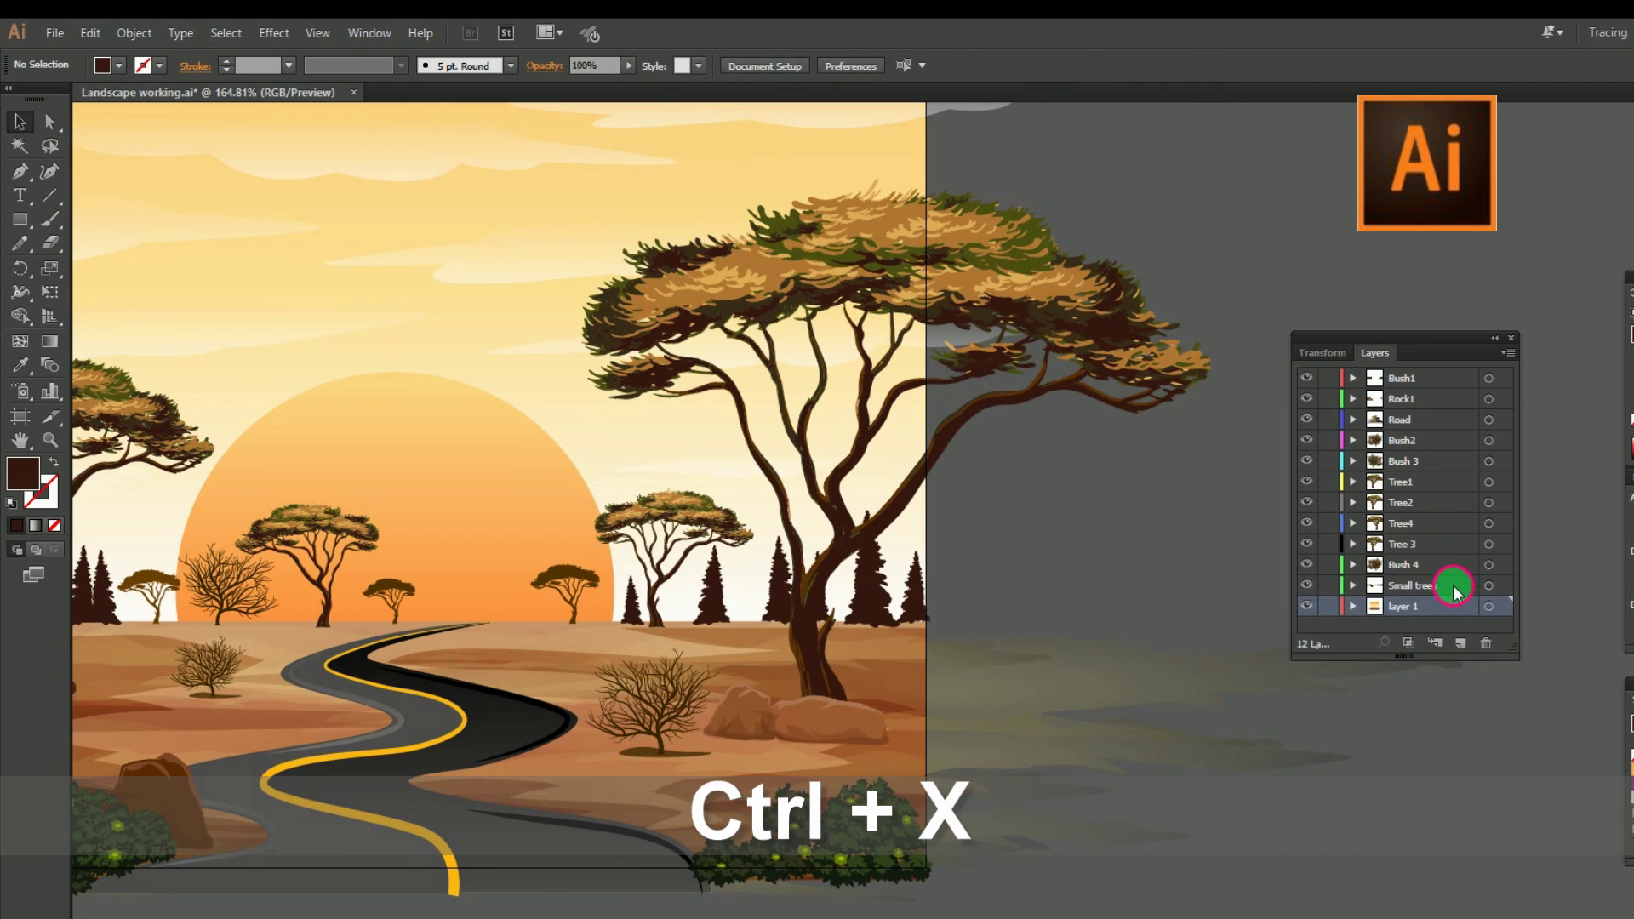
{"action": "left_click", "coordinate": [1460, 643]}
{"action": "type", "text": "Rock"}
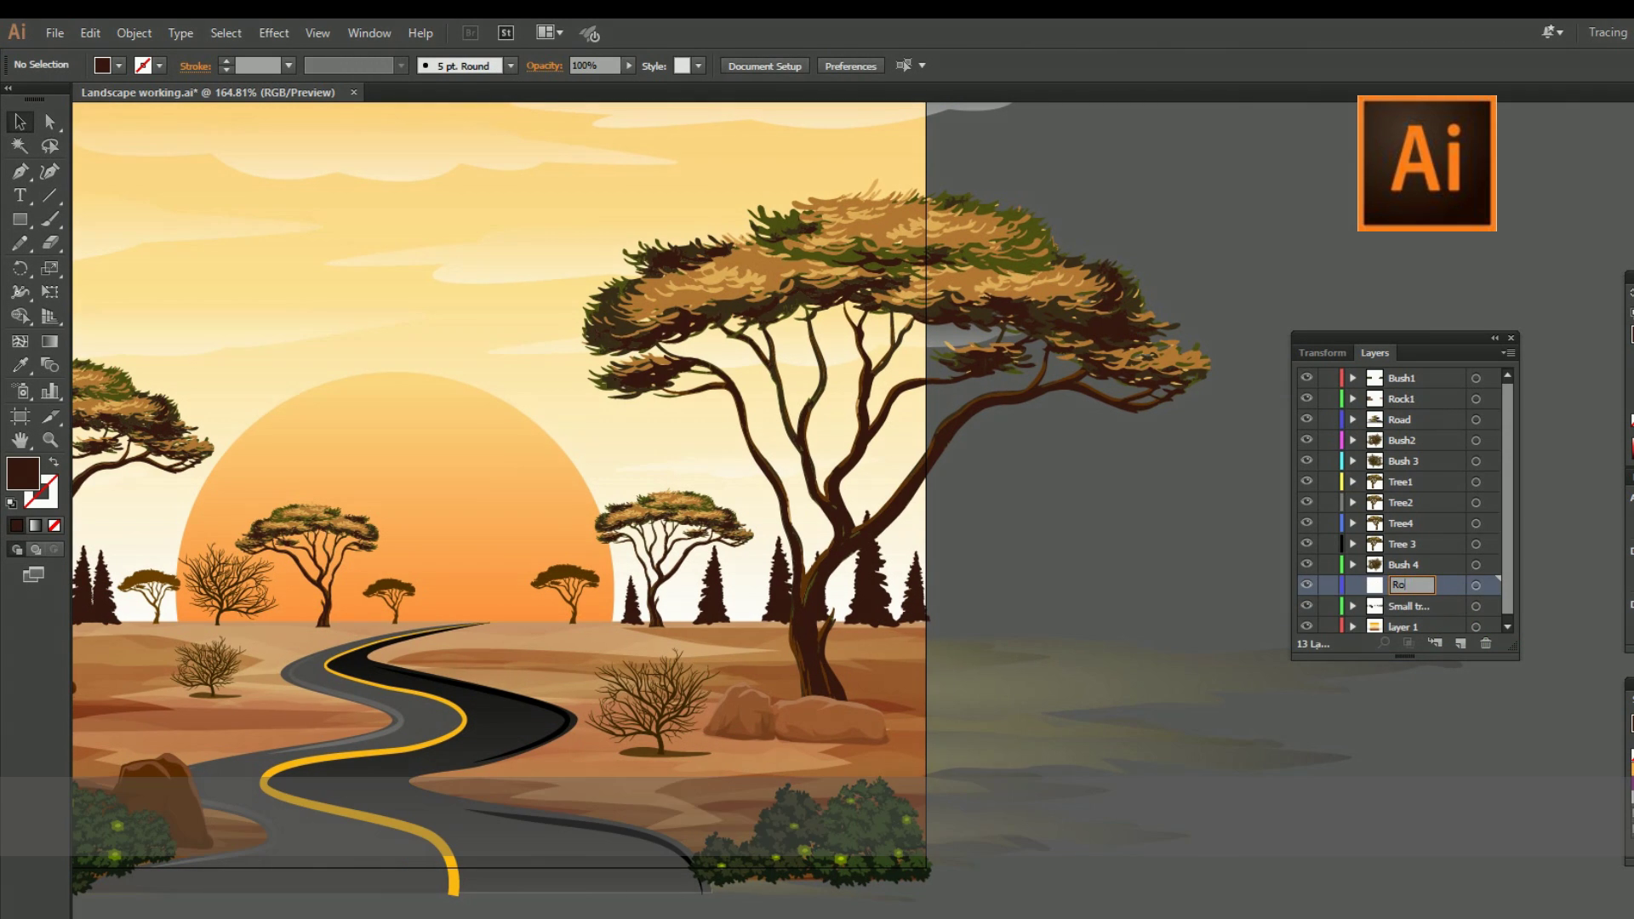
{"action": "key", "text": "Return"}
{"action": "key", "text": "ctrl+f"}
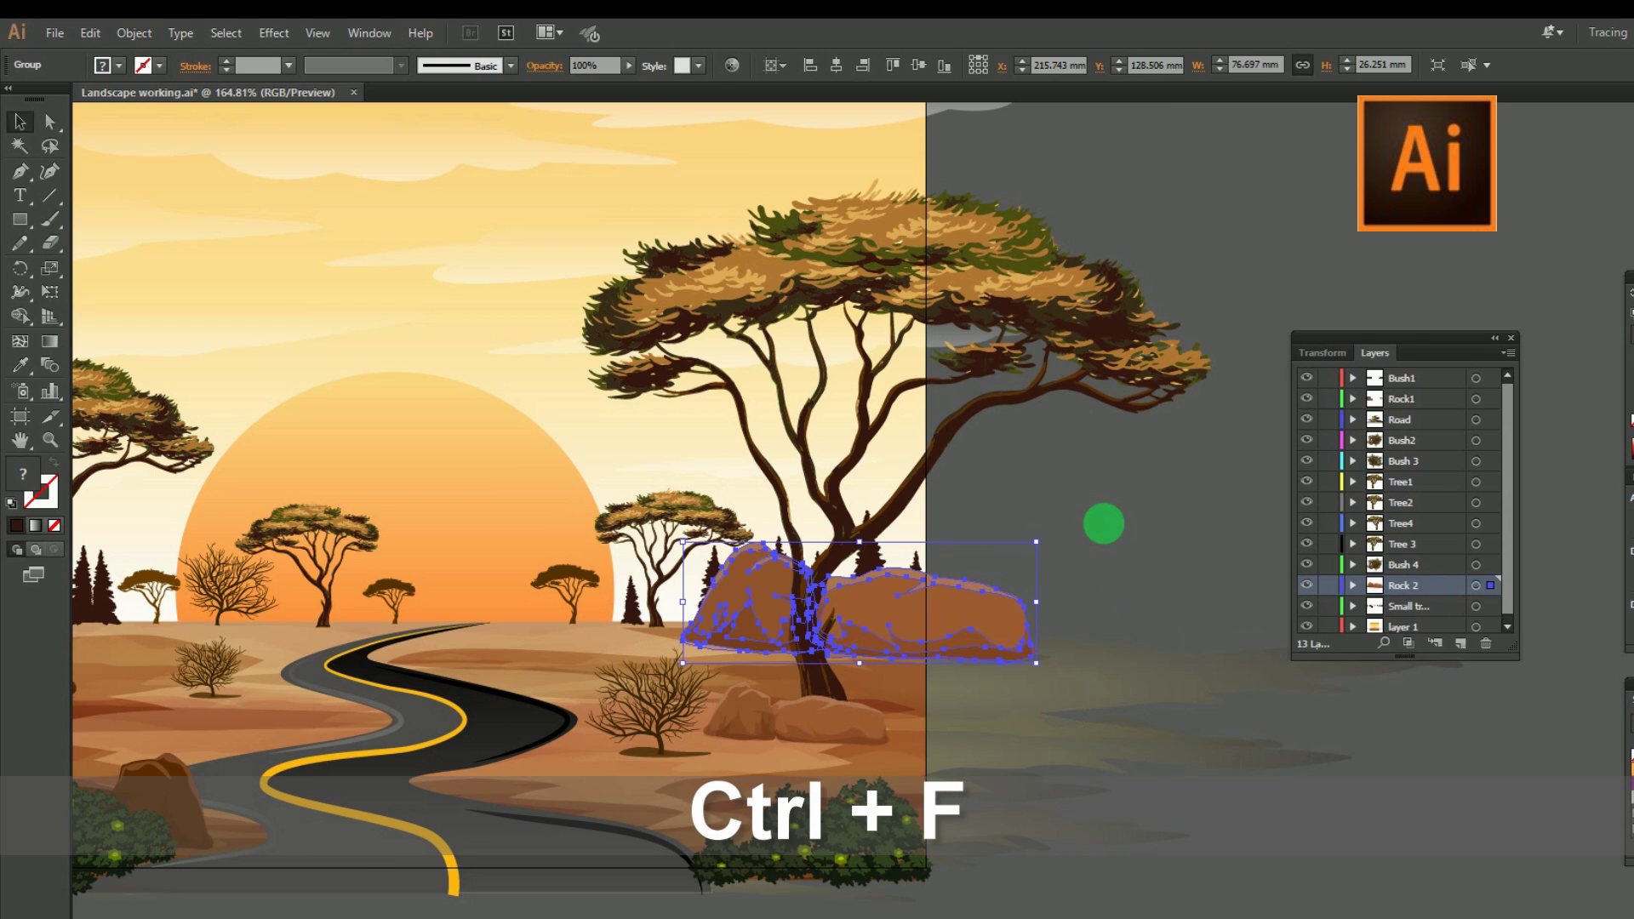
{"action": "left_click", "coordinate": [1104, 526]}
Cut the desert ground from layer 1 and paste it in front on a new layer named Sand.
{"action": "key", "text": "ctrl+minus"}
{"action": "key", "text": "ctrl+minus"}
{"action": "left_click", "coordinate": [1031, 655]}
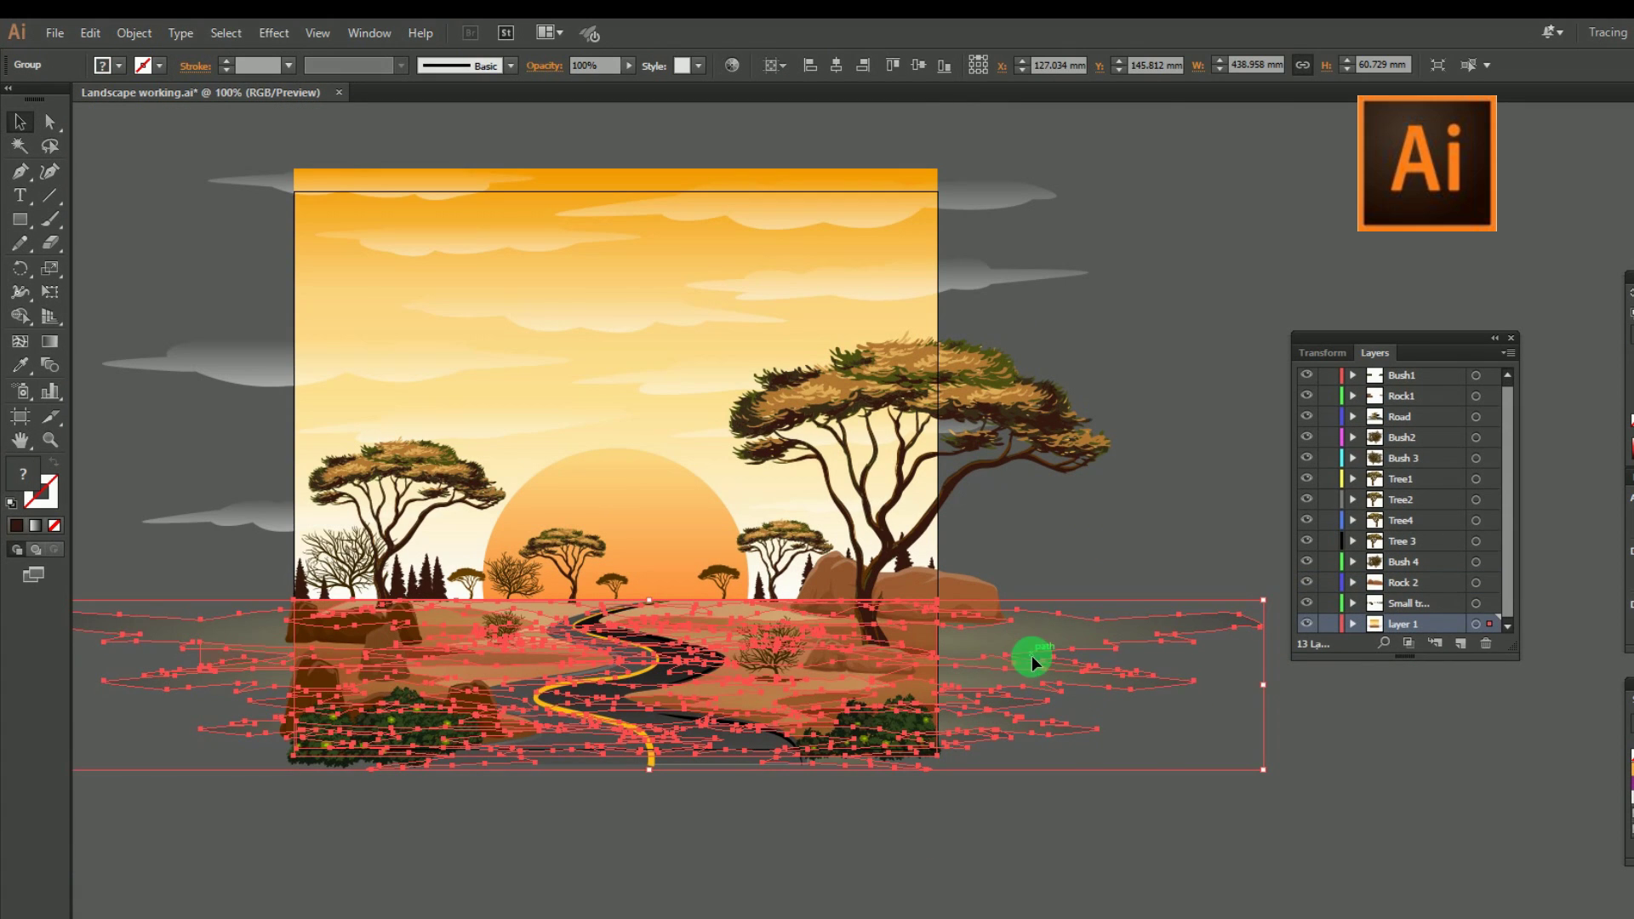
{"action": "key", "text": "ctrl+x"}
{"action": "left_click", "coordinate": [1462, 645]}
{"action": "double_click", "coordinate": [1409, 624]}
{"action": "type", "text": "Sam"}
{"action": "key", "text": "ctrl+f"}
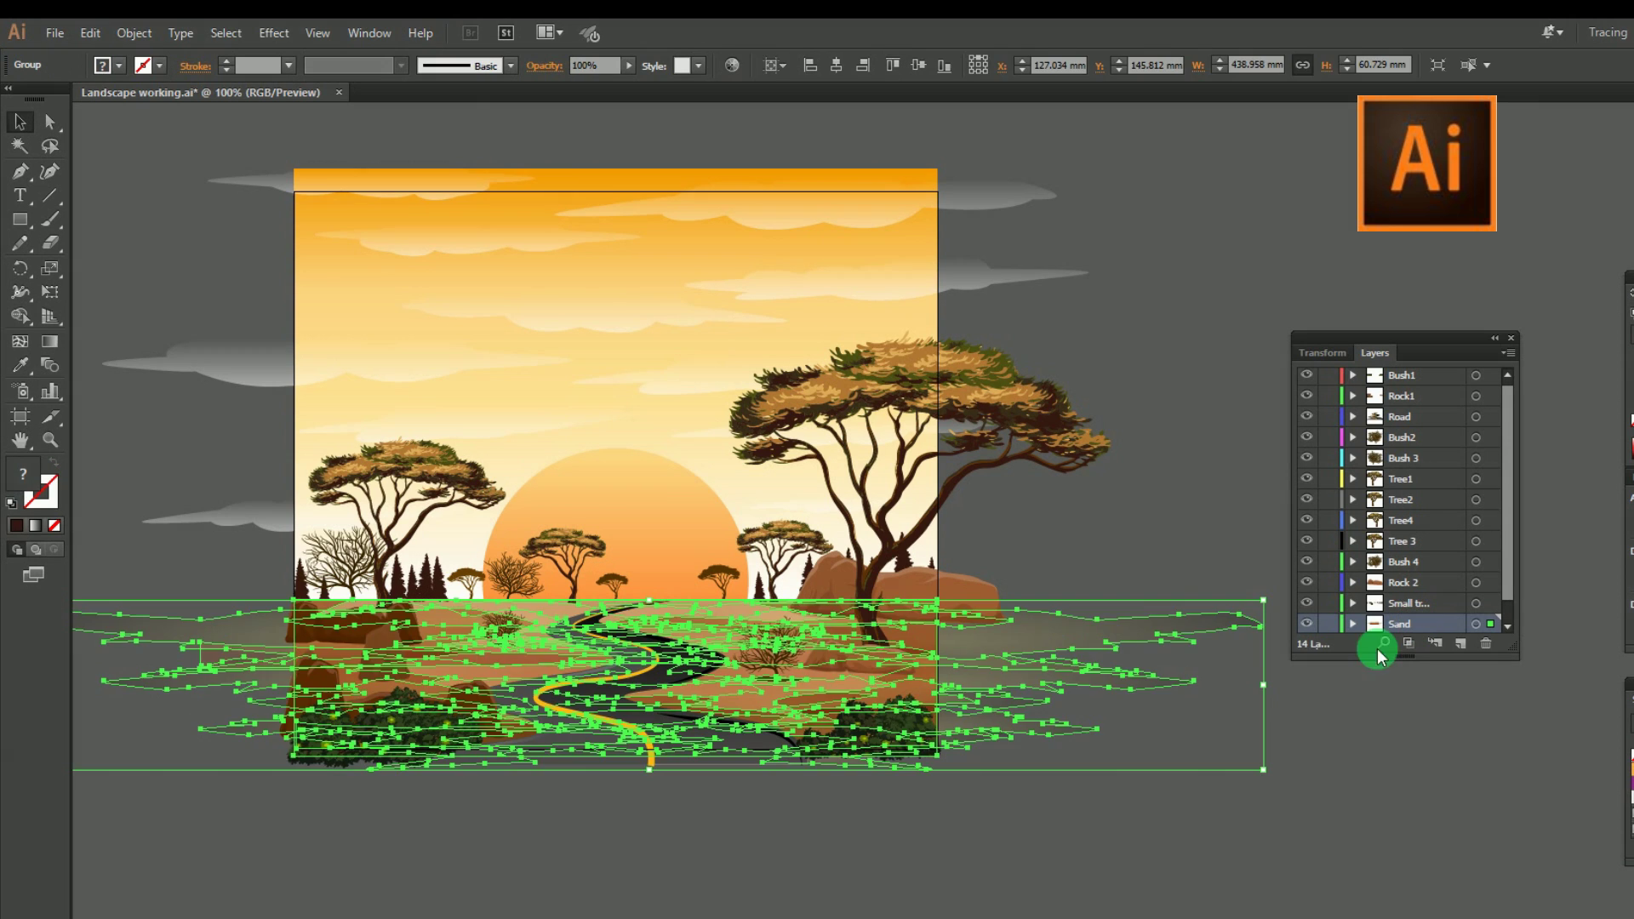
{"action": "left_click", "coordinate": [1036, 829]}
Cut the sun circle from layer 1 and paste it in front on a new layer named Sun.
{"action": "left_click_drag", "start_coordinate": [843, 630], "coordinate": [702, 654]}
{"action": "left_click", "coordinate": [527, 553]}
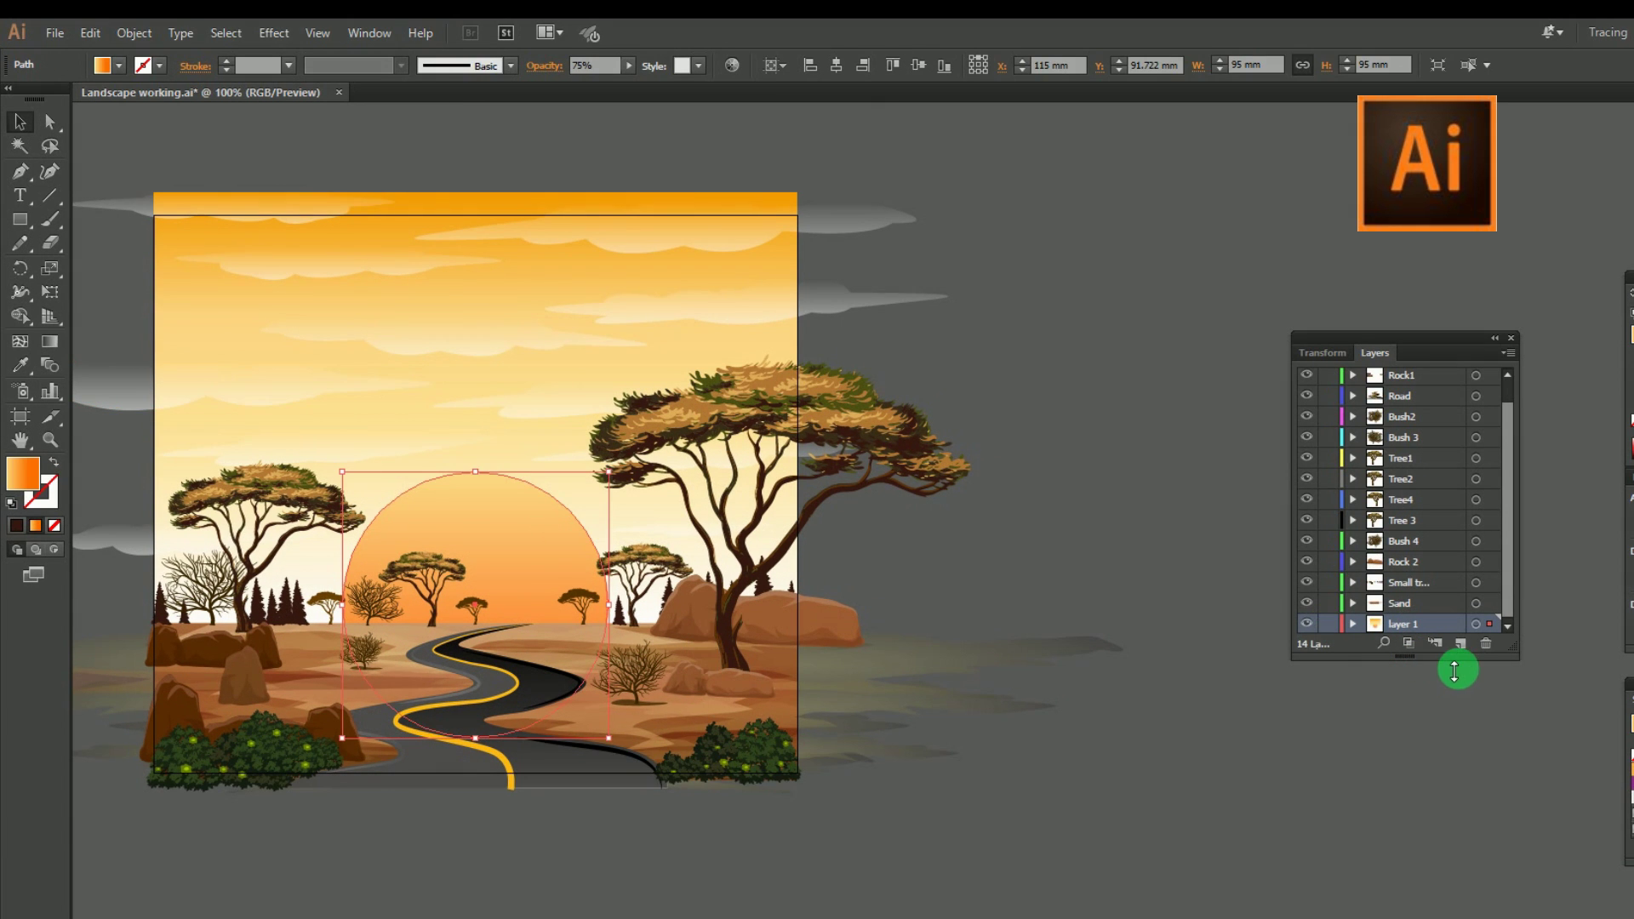
{"action": "key", "text": "ctrl+x"}
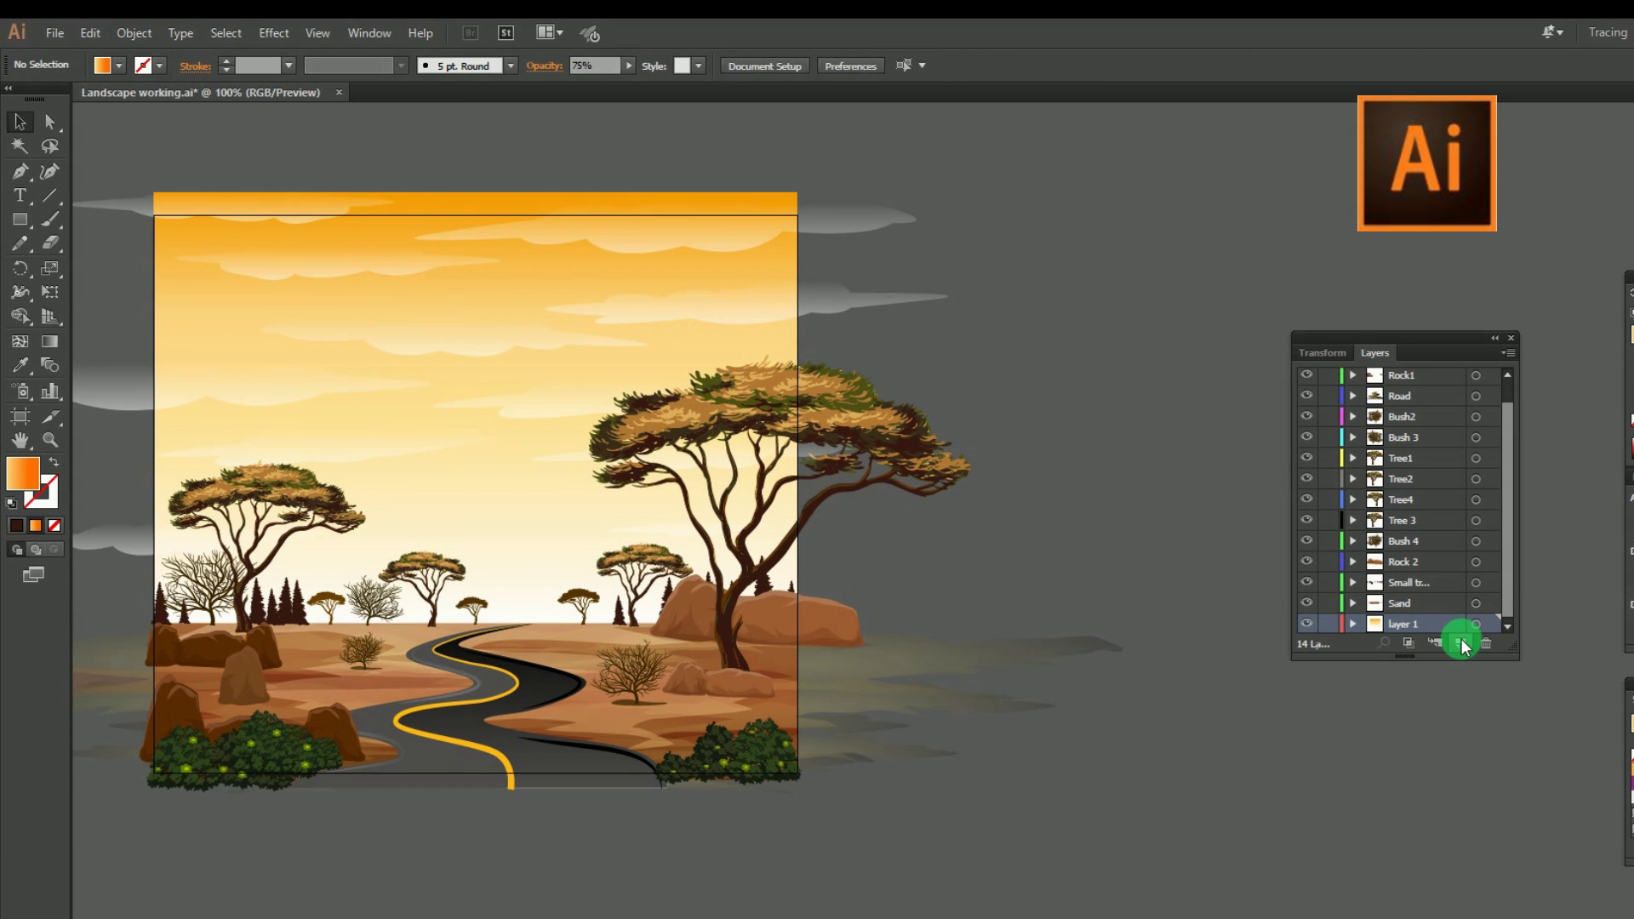
{"action": "left_click", "coordinate": [1423, 626]}
{"action": "type", "text": "Su"}
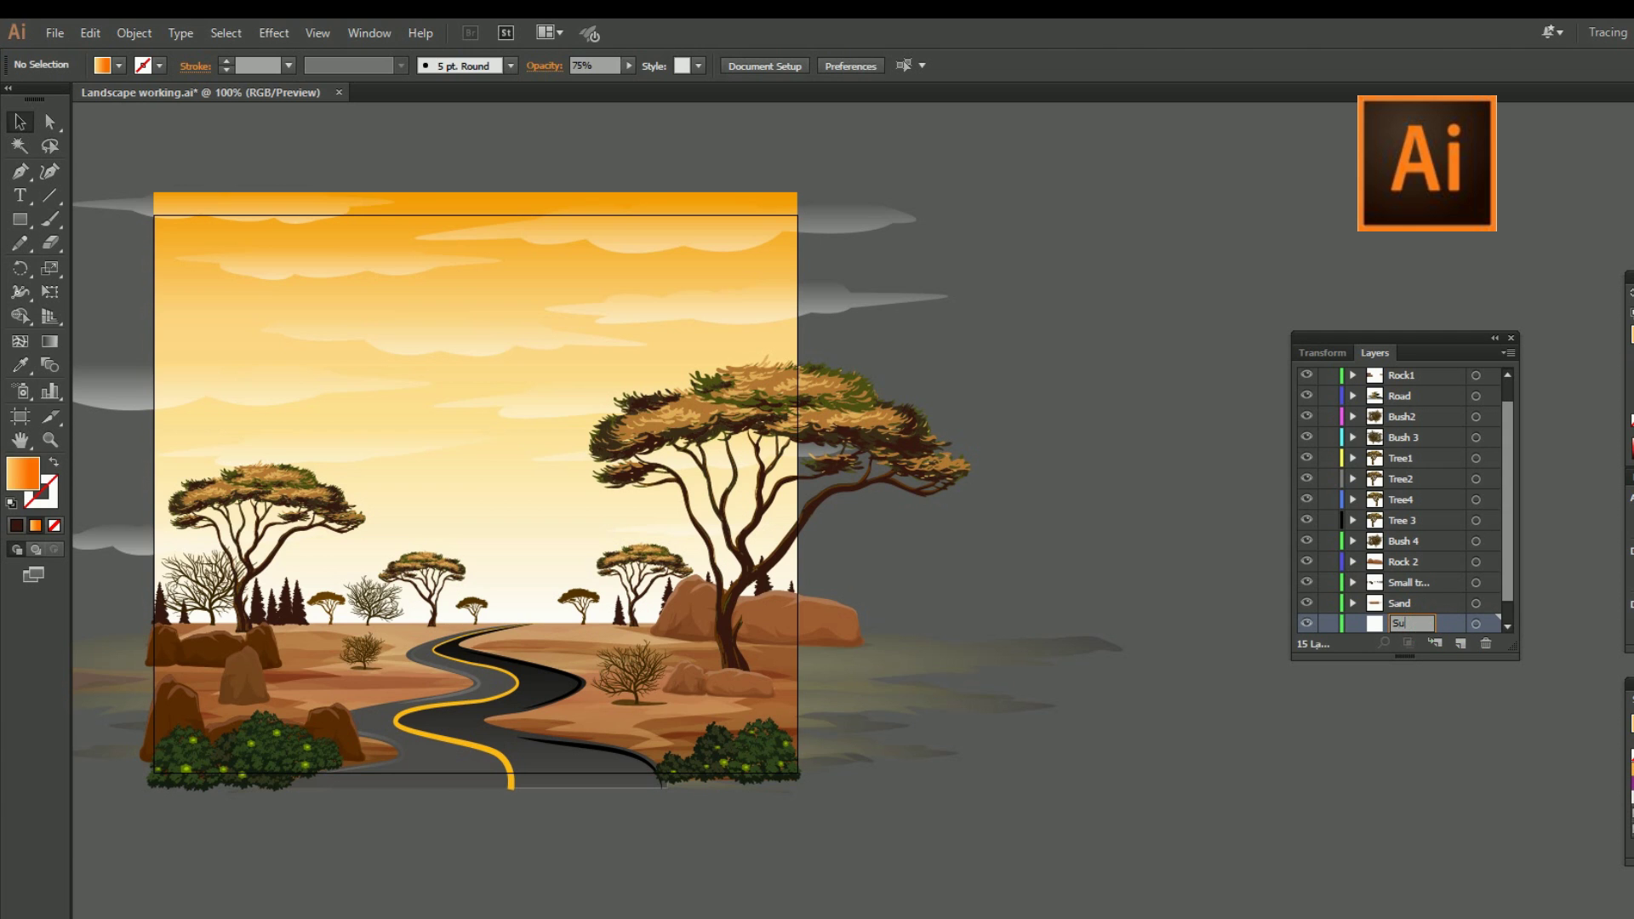
{"action": "type", "text": "n"}
{"action": "left_click", "coordinate": [1422, 621]}
{"action": "key", "text": "ctrl+f"}
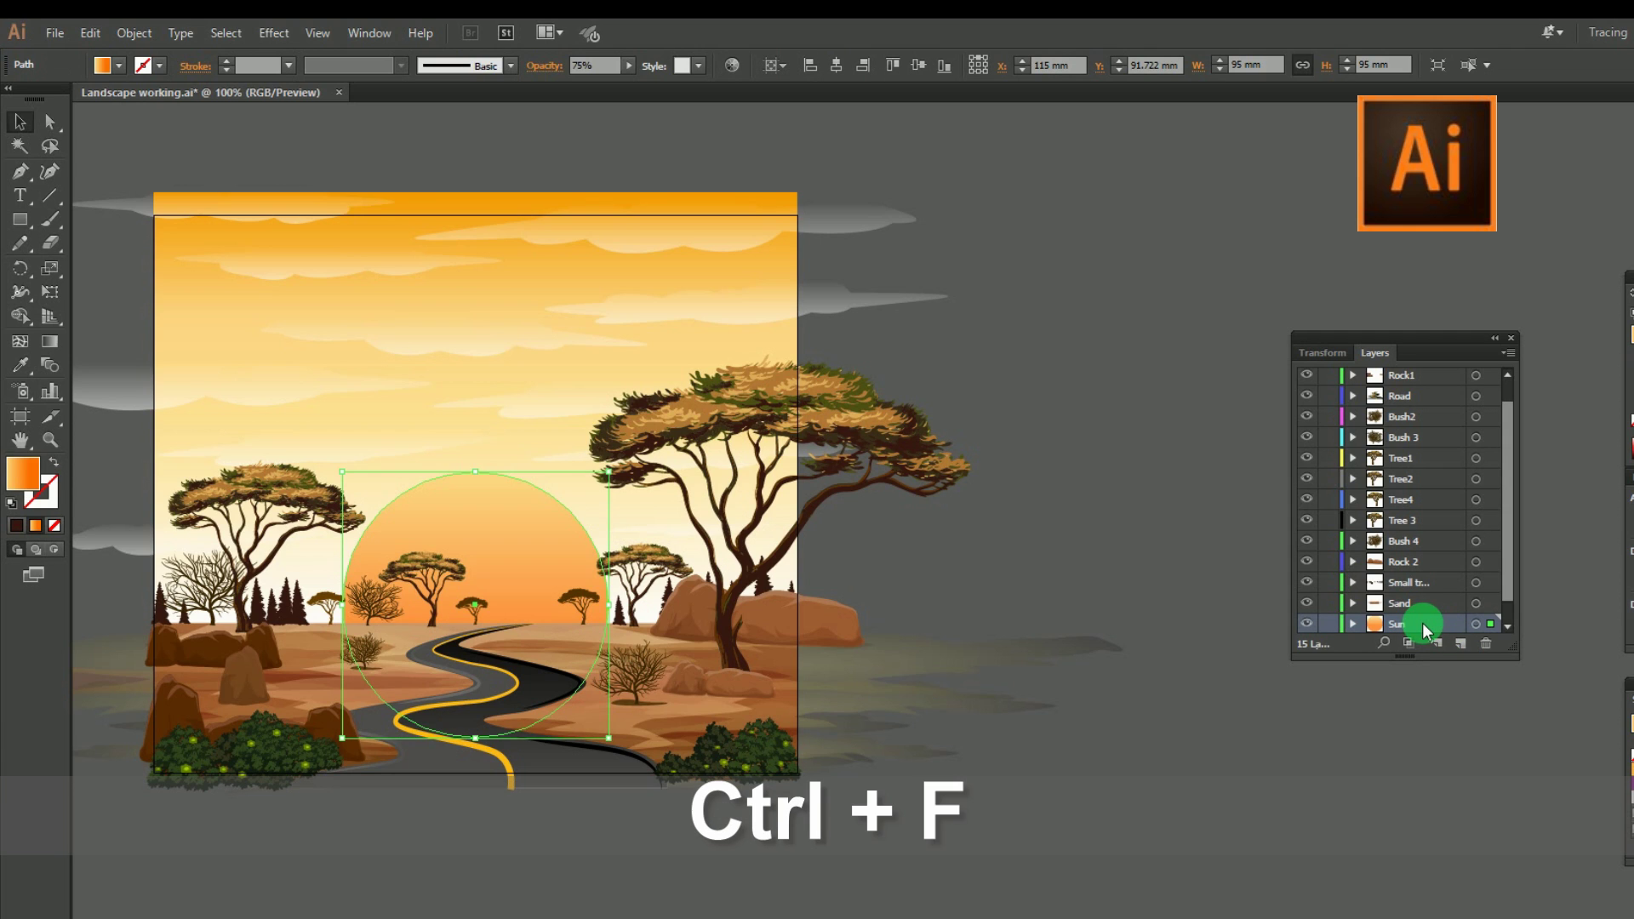
{"action": "left_click", "coordinate": [1090, 547]}
Enlarge the Layers panel until the full layer list fits, and reposition it beside the artwork.
{"action": "left_click", "coordinate": [1337, 580]}
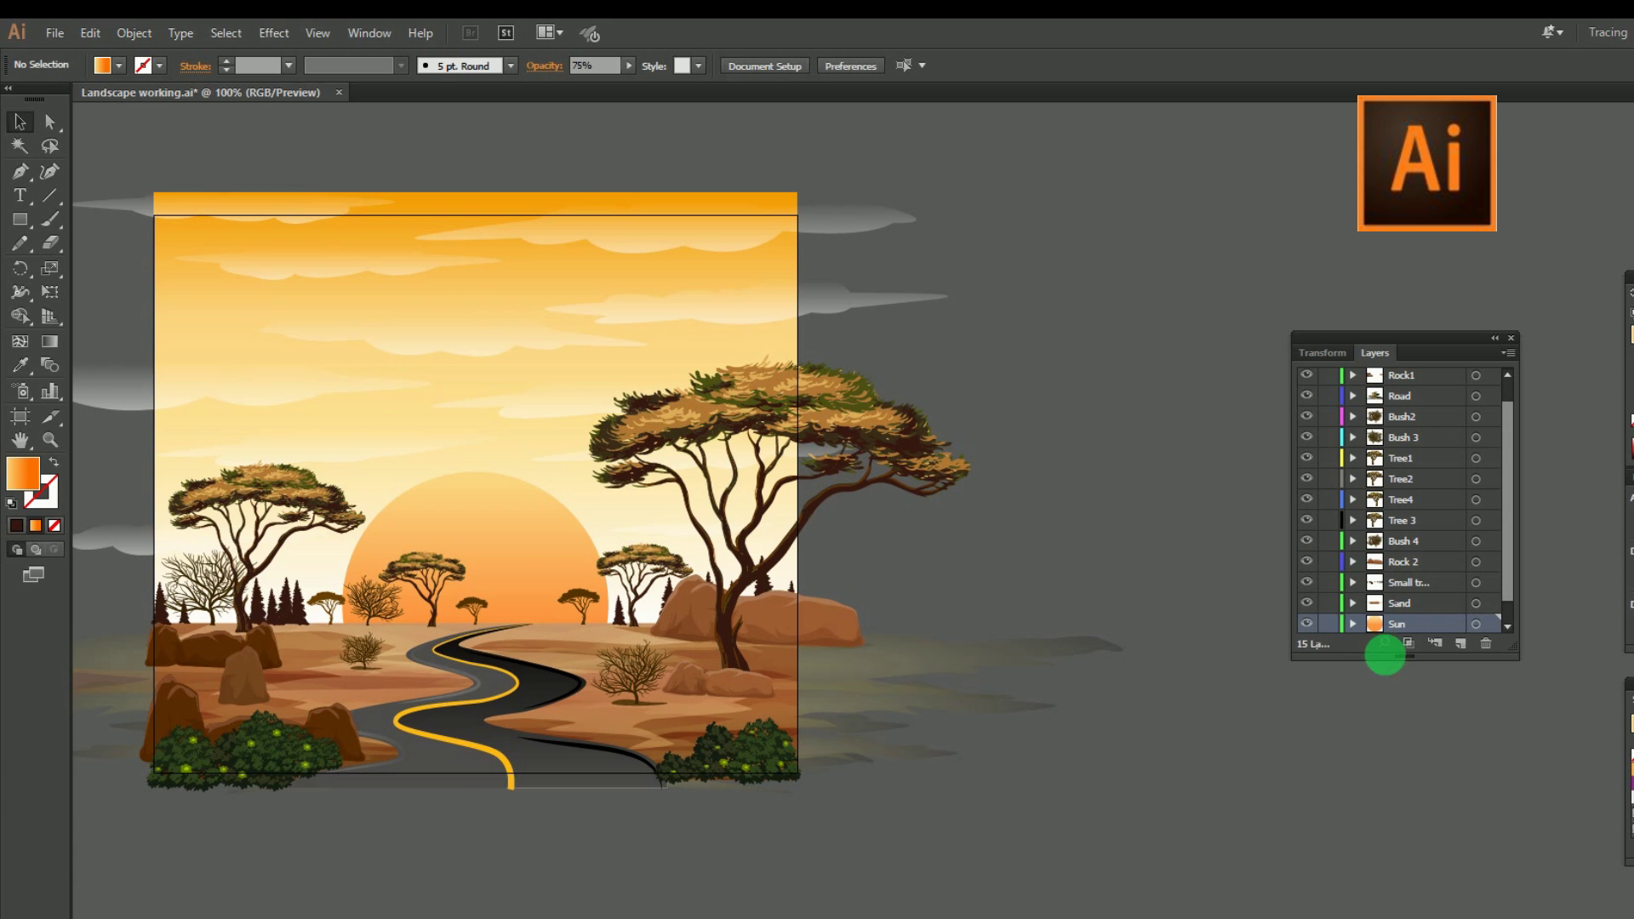
{"action": "left_click_drag", "start_coordinate": [1385, 655], "coordinate": [1414, 820]}
{"action": "left_click_drag", "start_coordinate": [1415, 335], "coordinate": [1112, 332]}
{"action": "key", "text": "z"}
{"action": "left_click_drag", "start_coordinate": [137, 161], "coordinate": [1248, 851]}
{"action": "left_click", "coordinate": [1189, 735]}
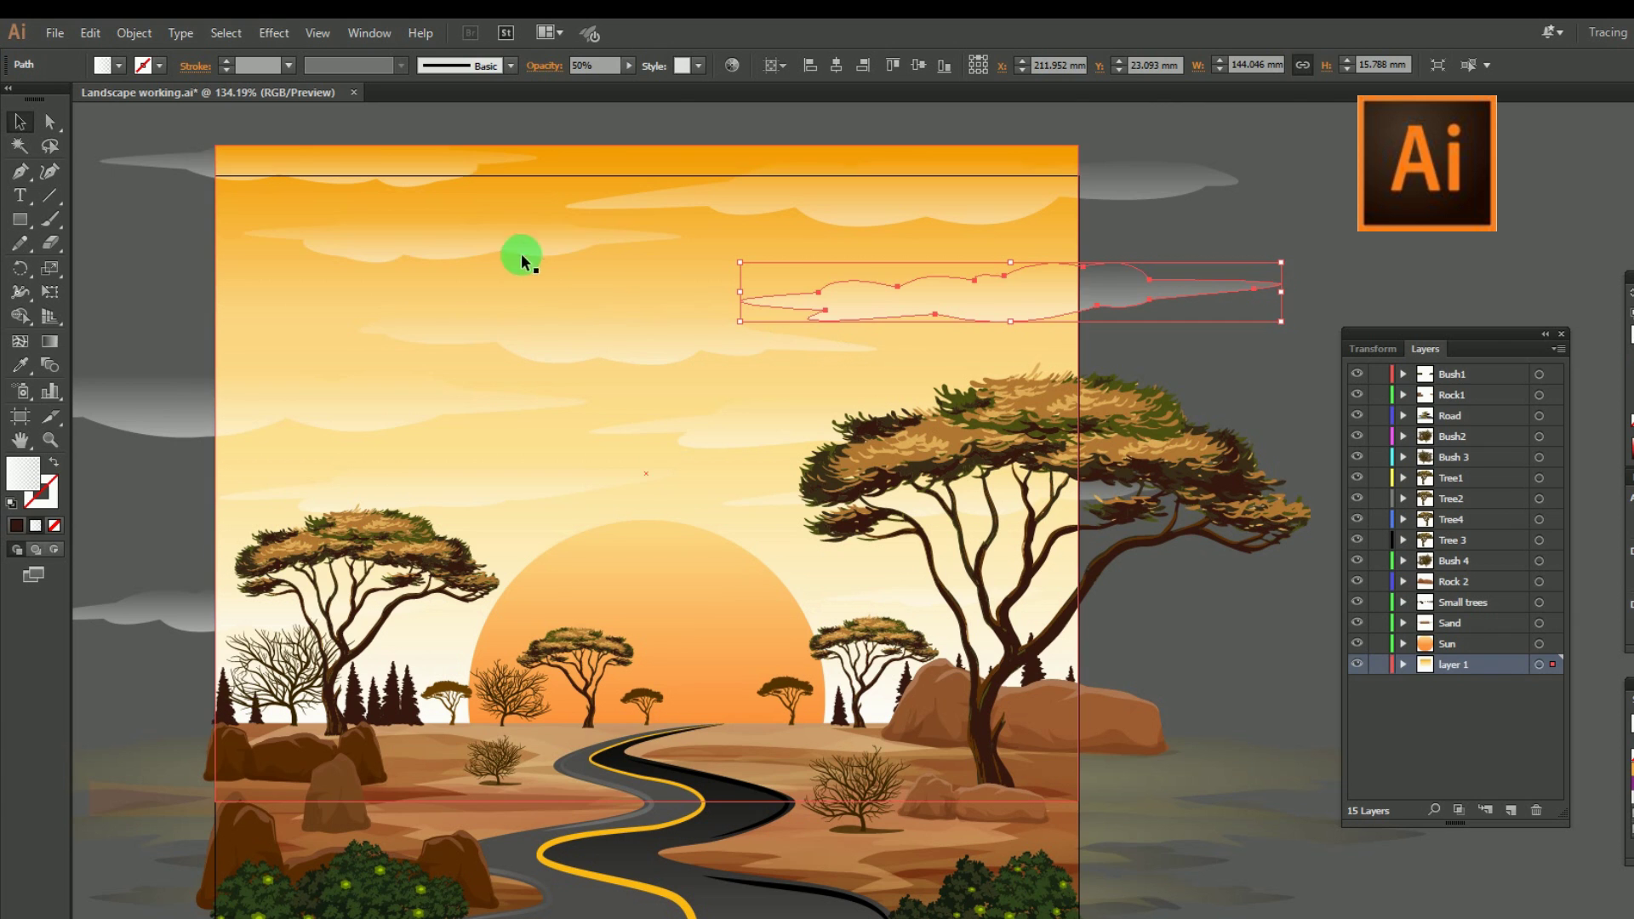
Select all the cloud shapes across the sky and cut them from layer 1.
{"action": "left_click", "coordinate": [714, 177]}
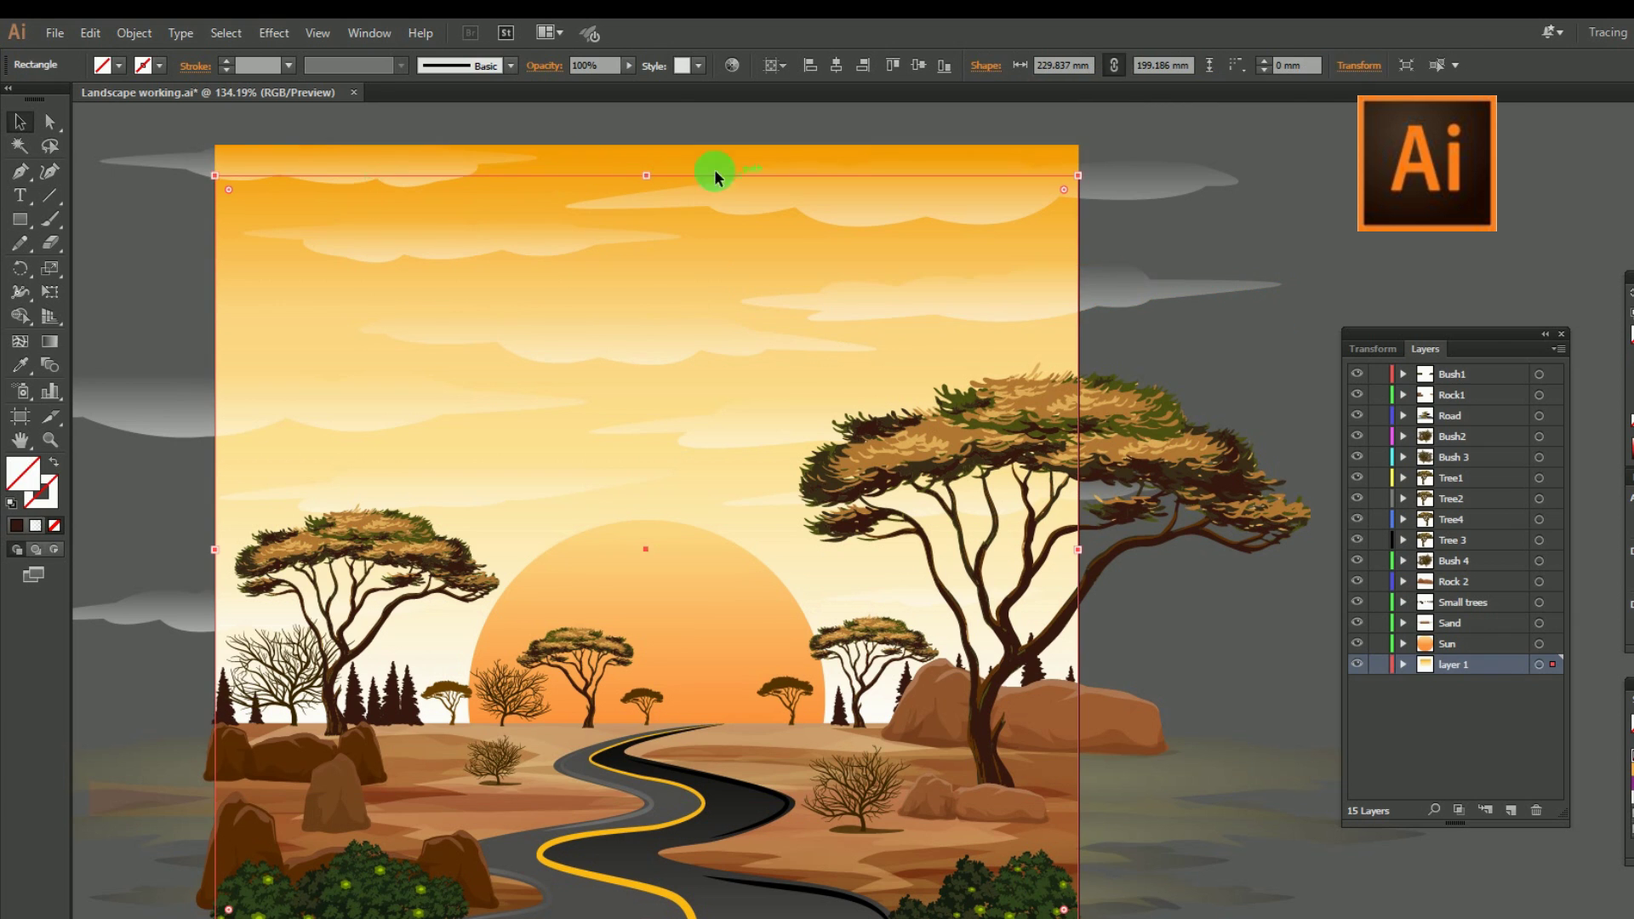
{"action": "left_click", "coordinate": [528, 233]}
{"action": "left_click", "coordinate": [335, 400], "text": "shift"}
{"action": "left_click", "coordinate": [475, 463], "text": "shift"}
{"action": "left_click", "coordinate": [904, 593], "text": "shift"}
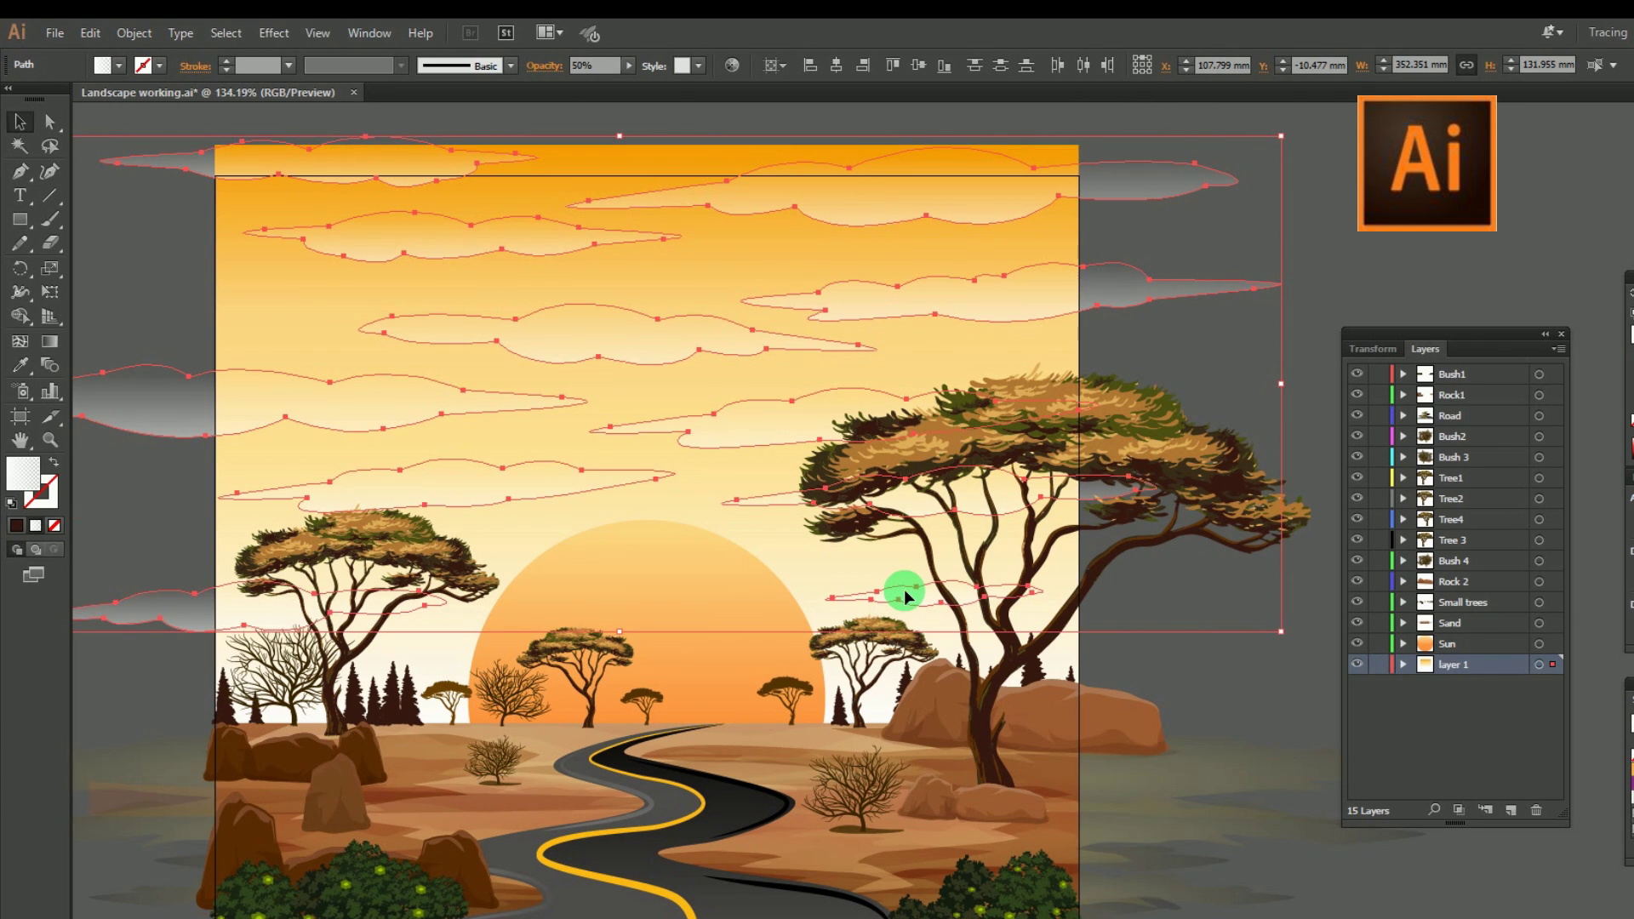
{"action": "key", "text": "ctrl+x"}
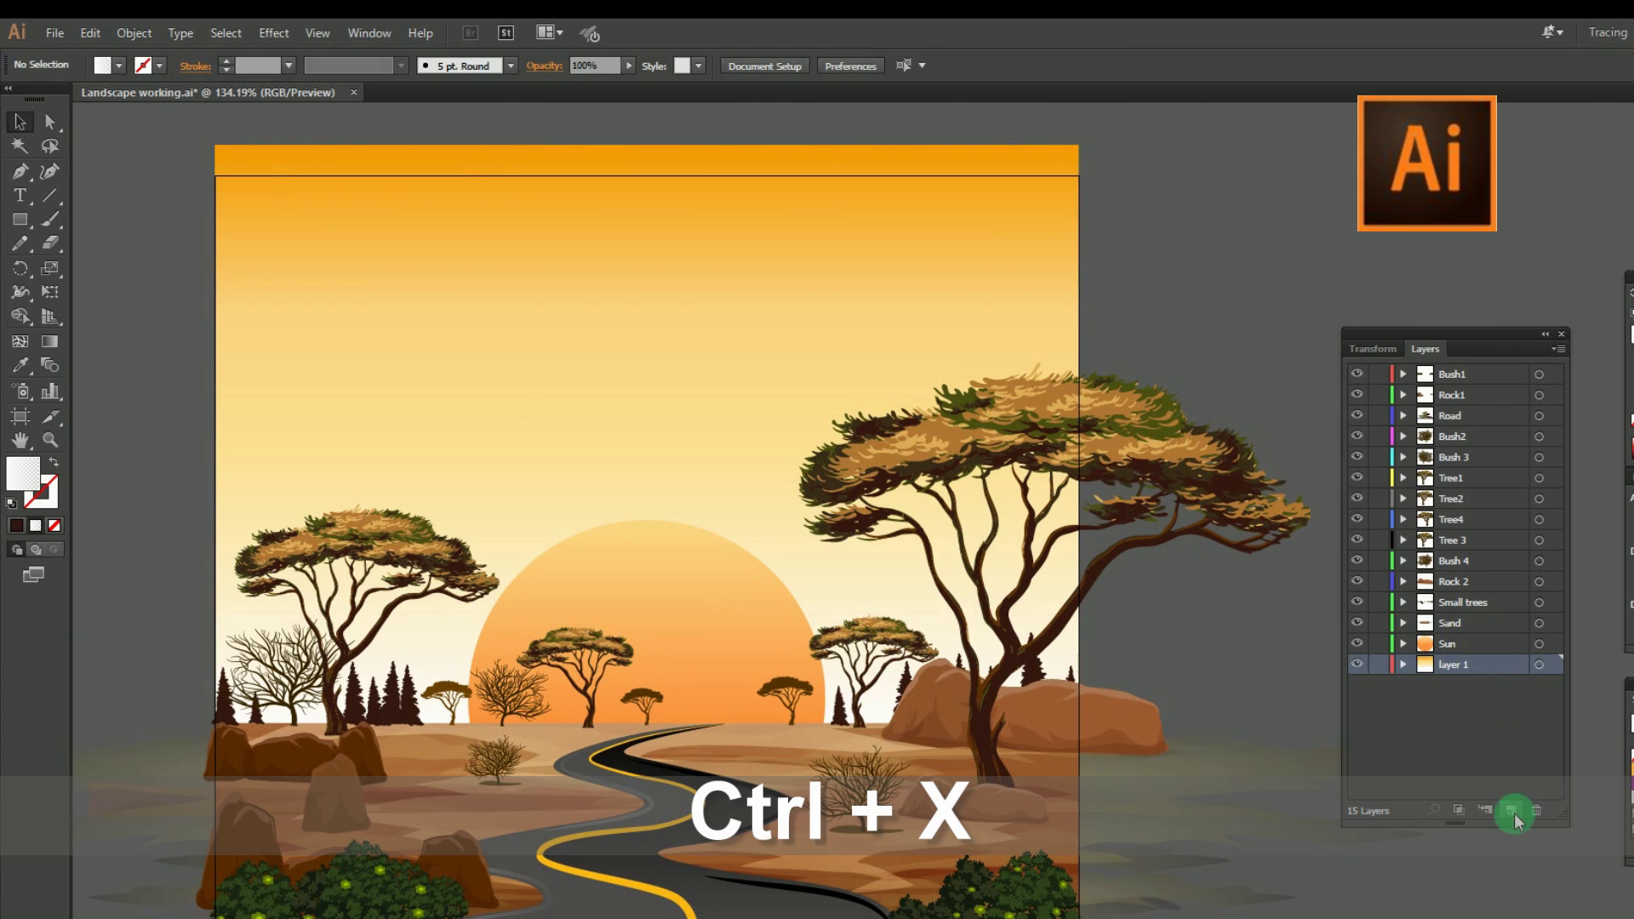
Add a new layer named Cloud above layer 1 and paste the cut clouds in front on it.
{"action": "left_click", "coordinate": [1511, 813]}
{"action": "left_click", "coordinate": [1453, 668]}
{"action": "type", "text": "Clo"}
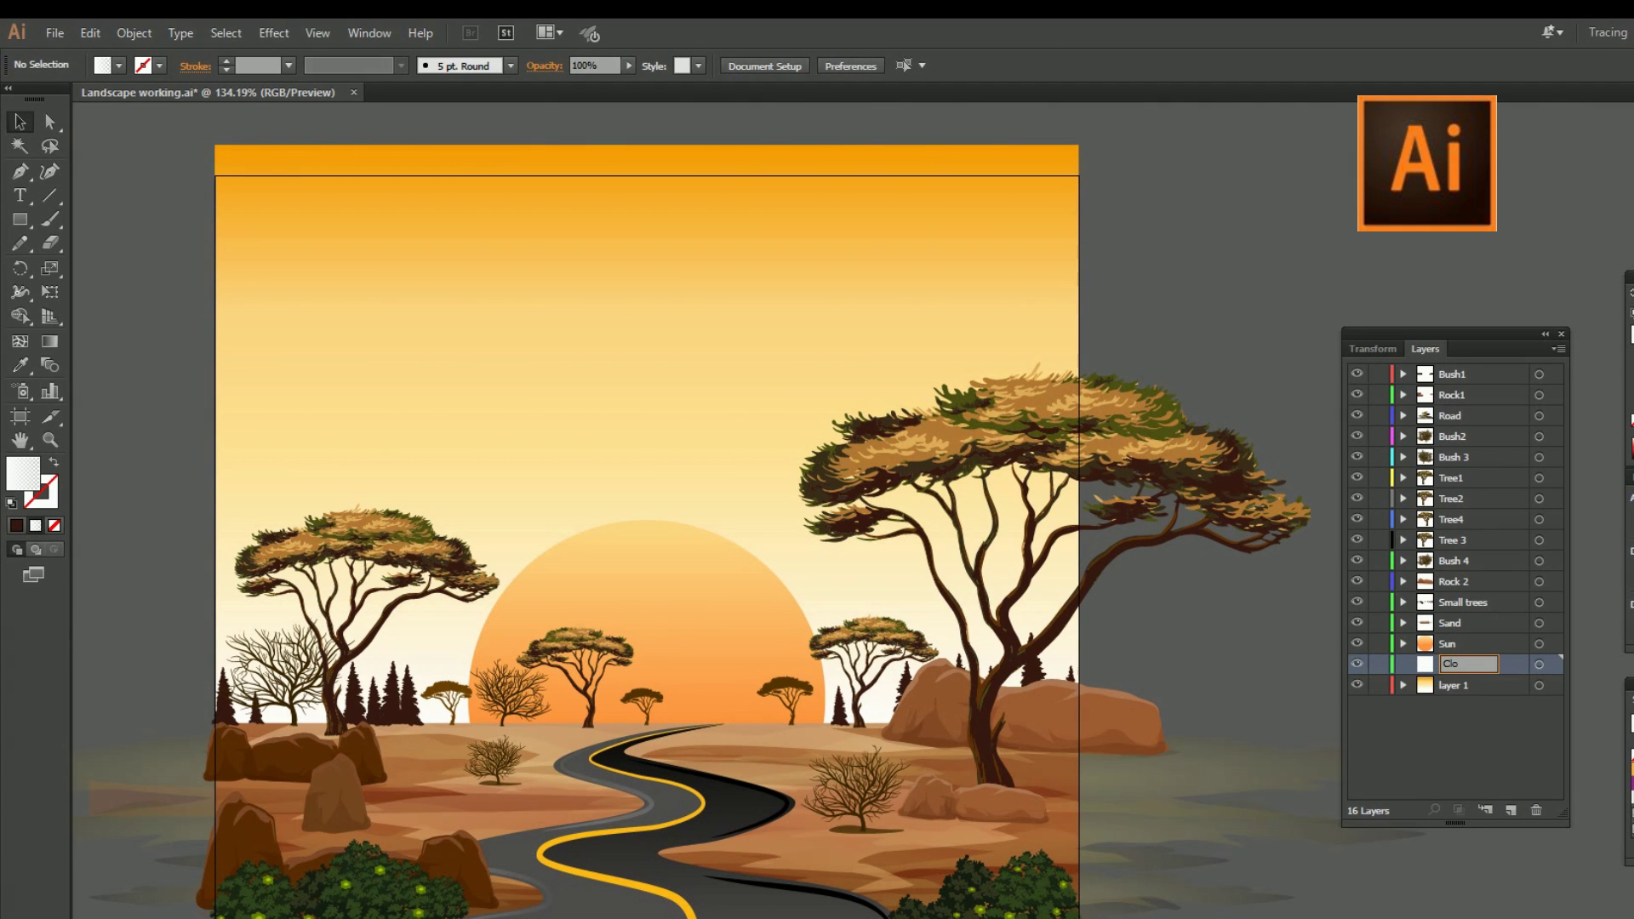
{"action": "type", "text": "ud"}
{"action": "key", "text": "Return"}
{"action": "key", "text": "ctrl+f"}
{"action": "left_click", "coordinate": [788, 262]}
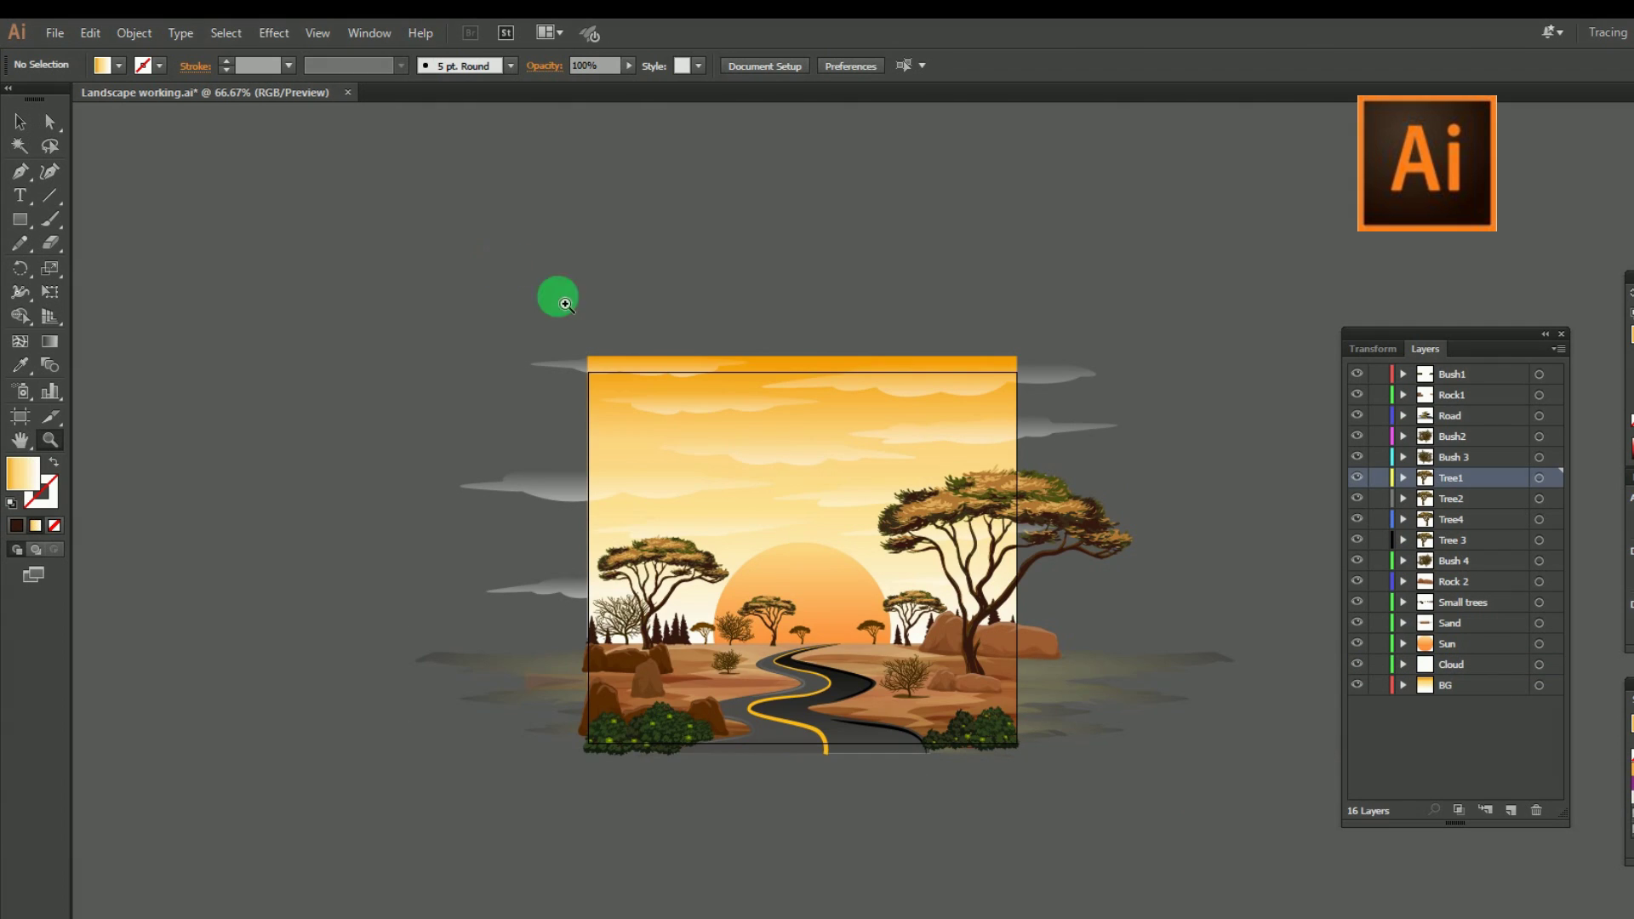
Export the artwork to the Desktop in Photoshop (*.PSD) format with Use Artboards enabled.
{"action": "left_click_drag", "start_coordinate": [510, 264], "coordinate": [1163, 761]}
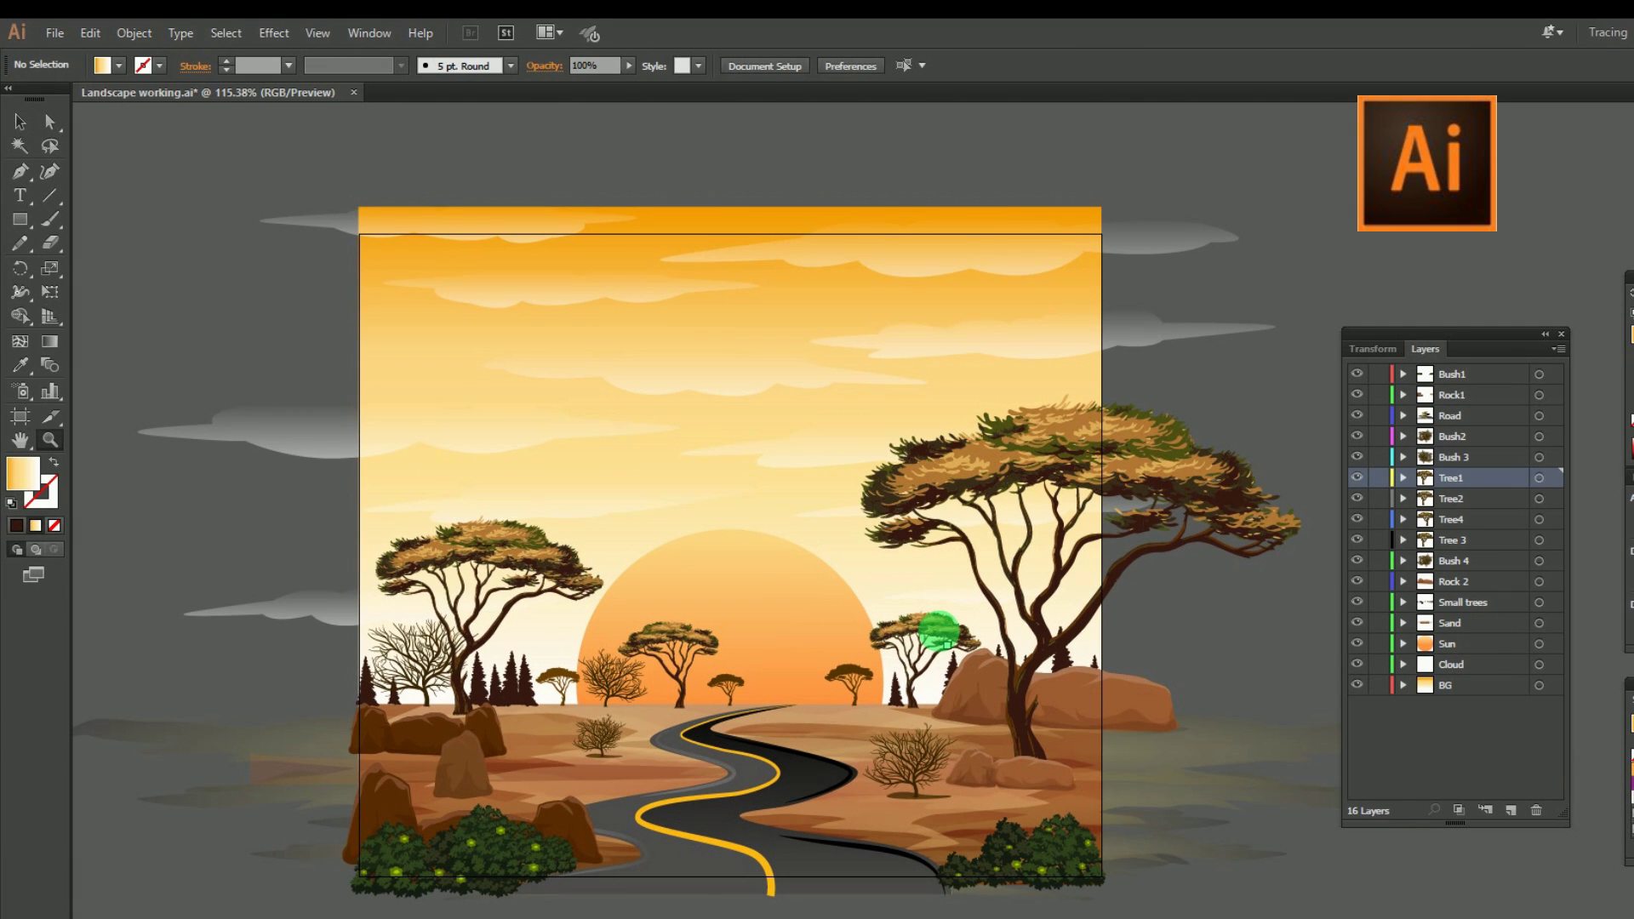
{"action": "left_click", "coordinate": [51, 34]}
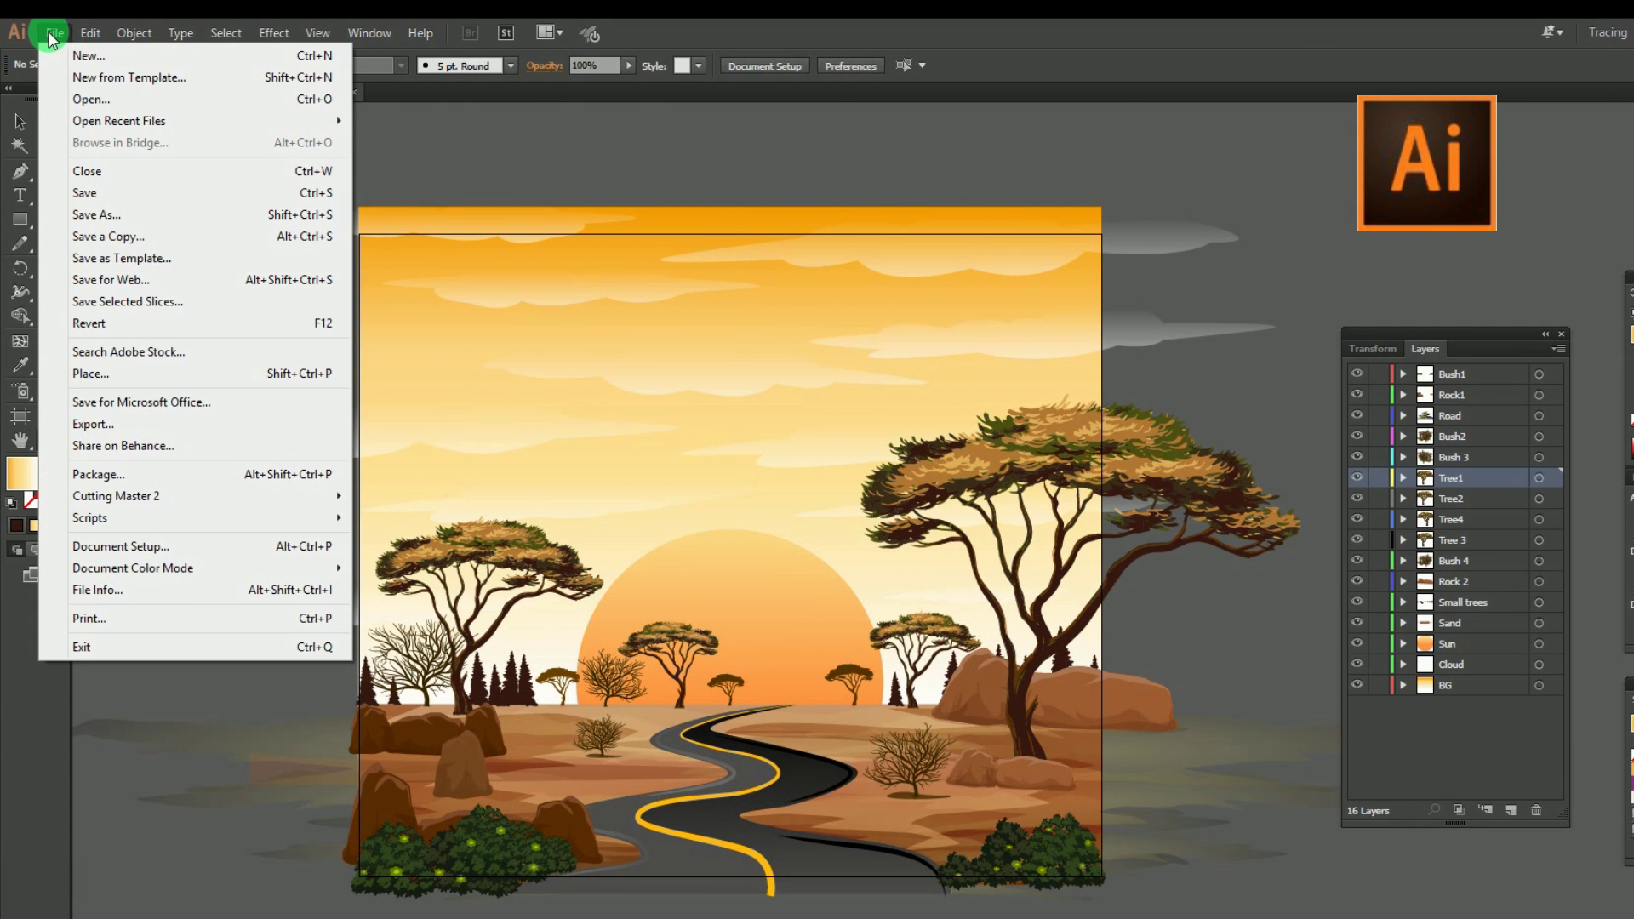
{"action": "left_click", "coordinate": [130, 423]}
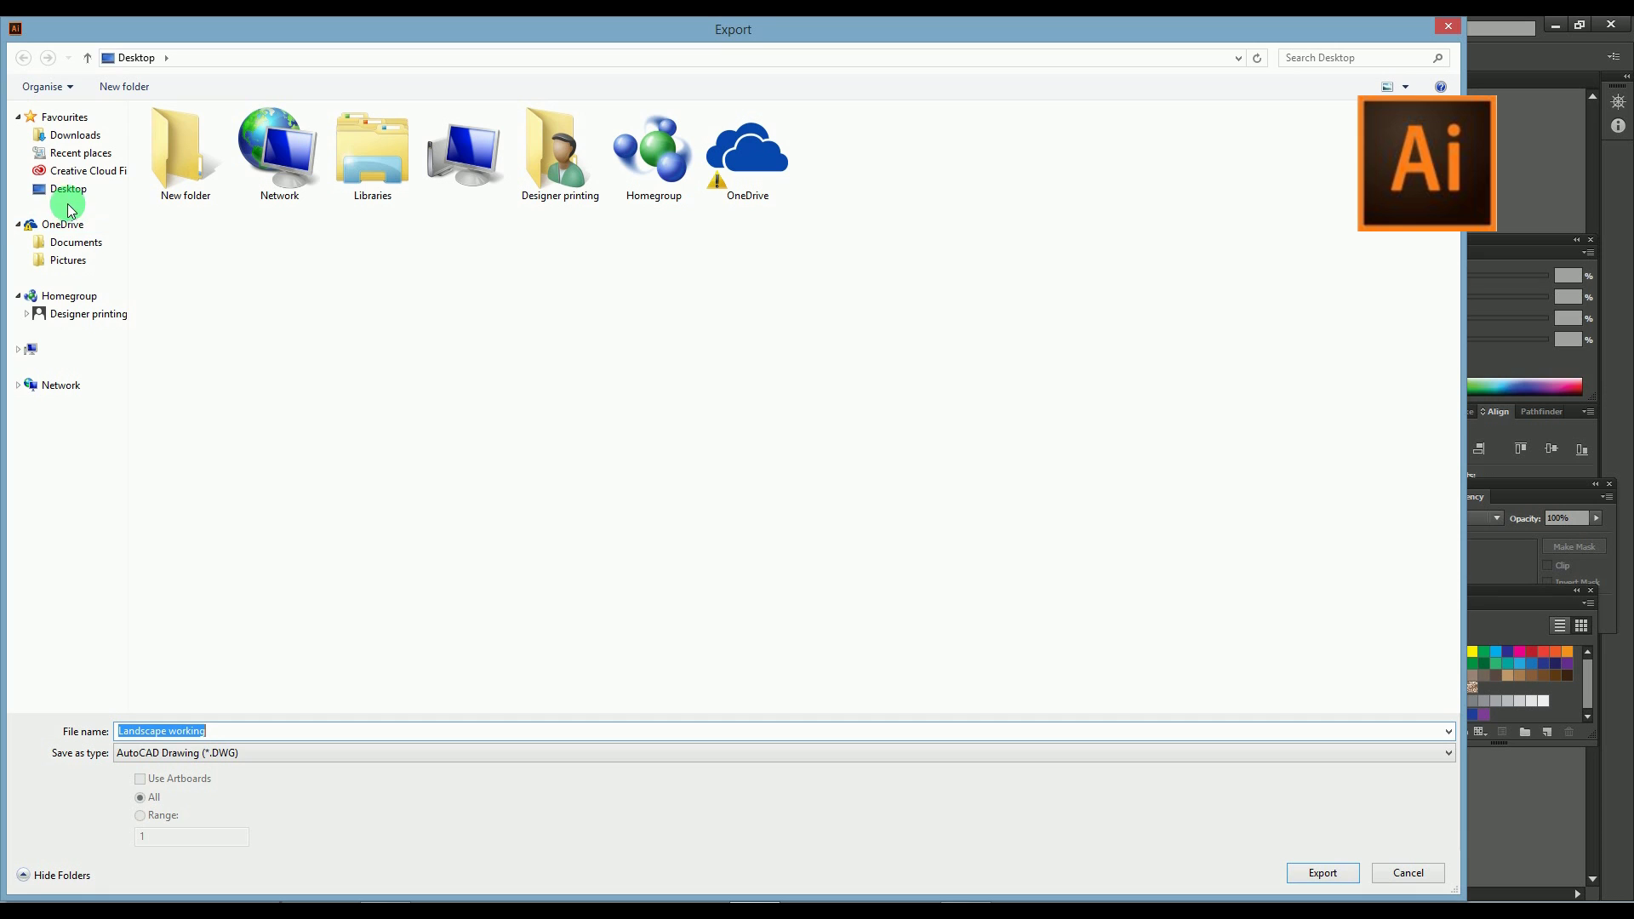
{"action": "left_click", "coordinate": [74, 201]}
{"action": "left_click", "coordinate": [256, 753]}
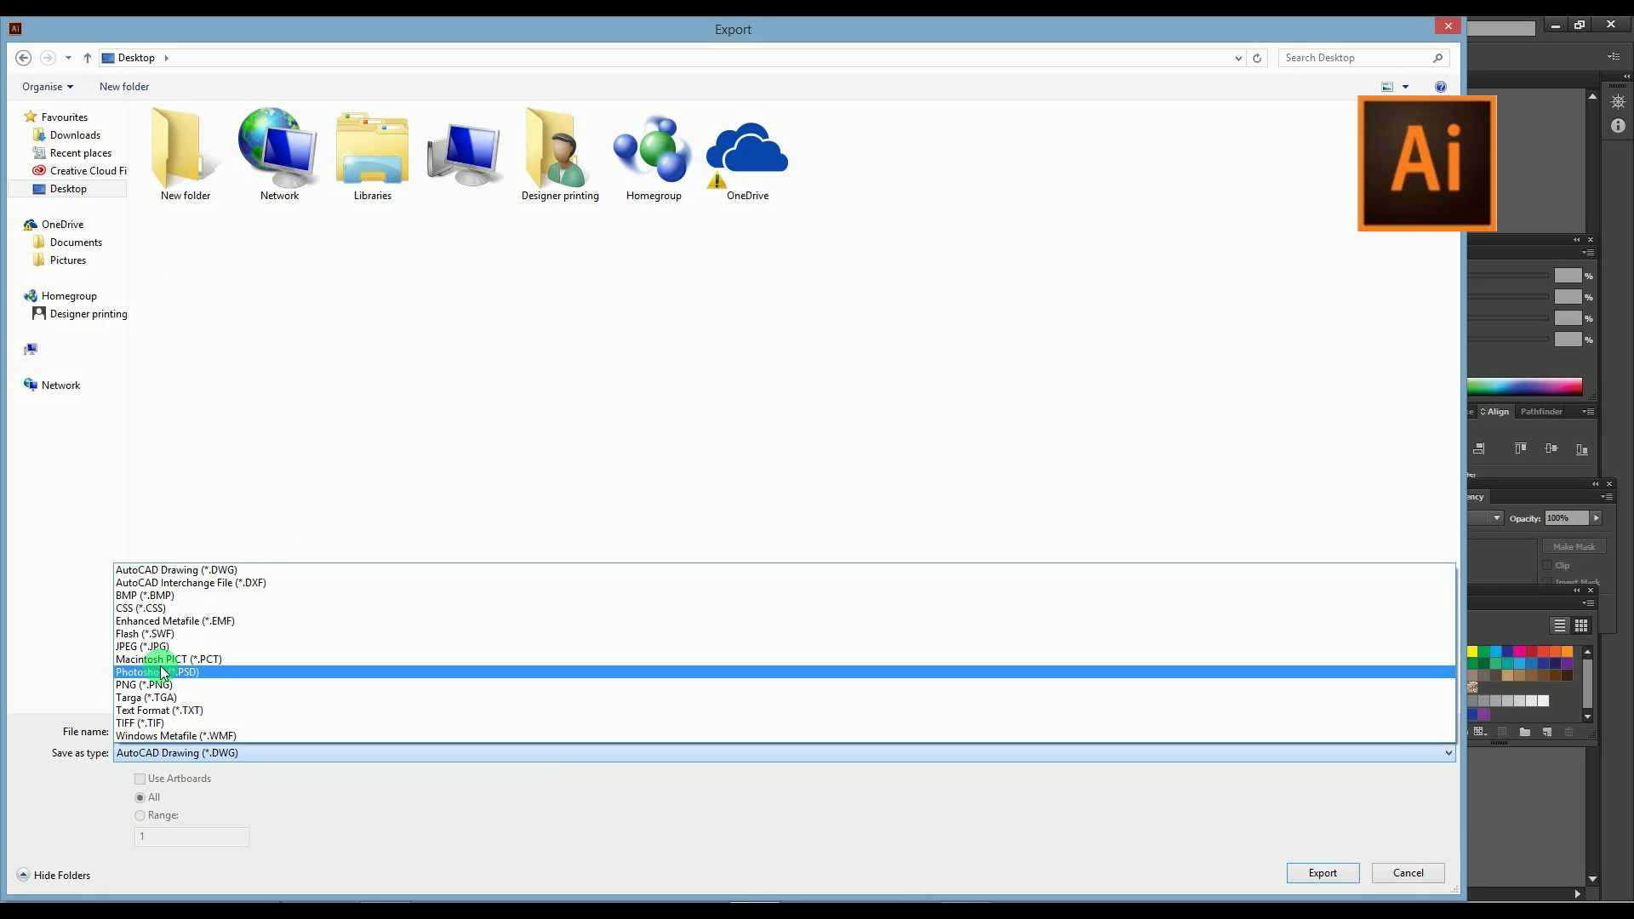
{"action": "left_click", "coordinate": [164, 672]}
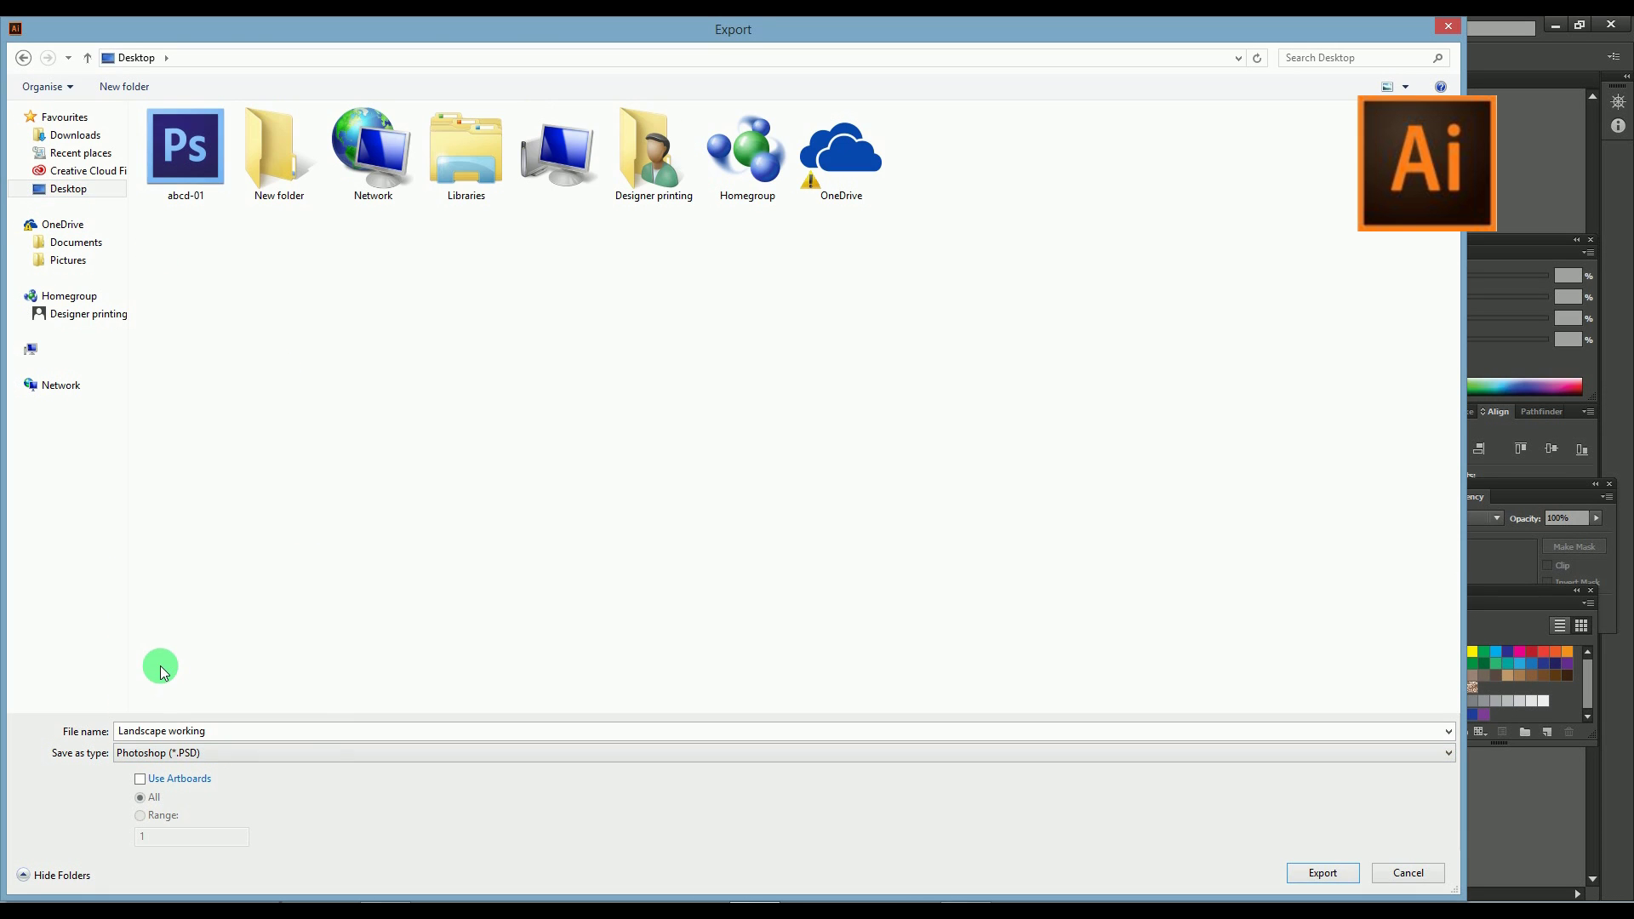
{"action": "left_click", "coordinate": [179, 780]}
{"action": "left_click", "coordinate": [1324, 875]}
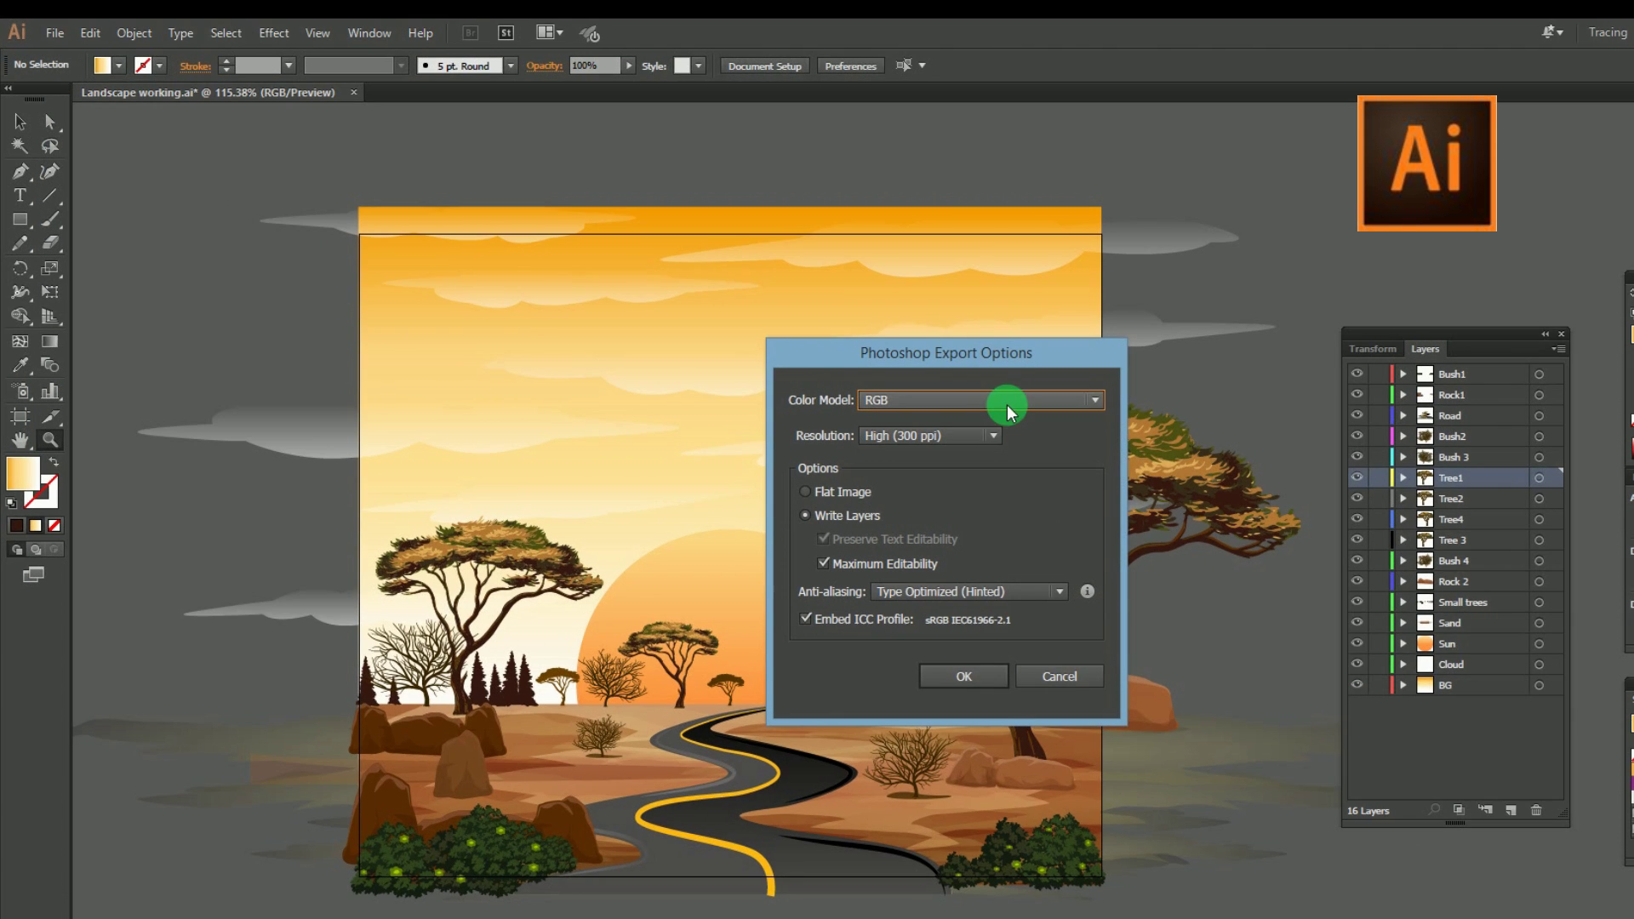
Set the Photoshop export resolution to Screen (72 ppi) and complete the layered RGB export.
{"action": "left_click", "coordinate": [992, 434]}
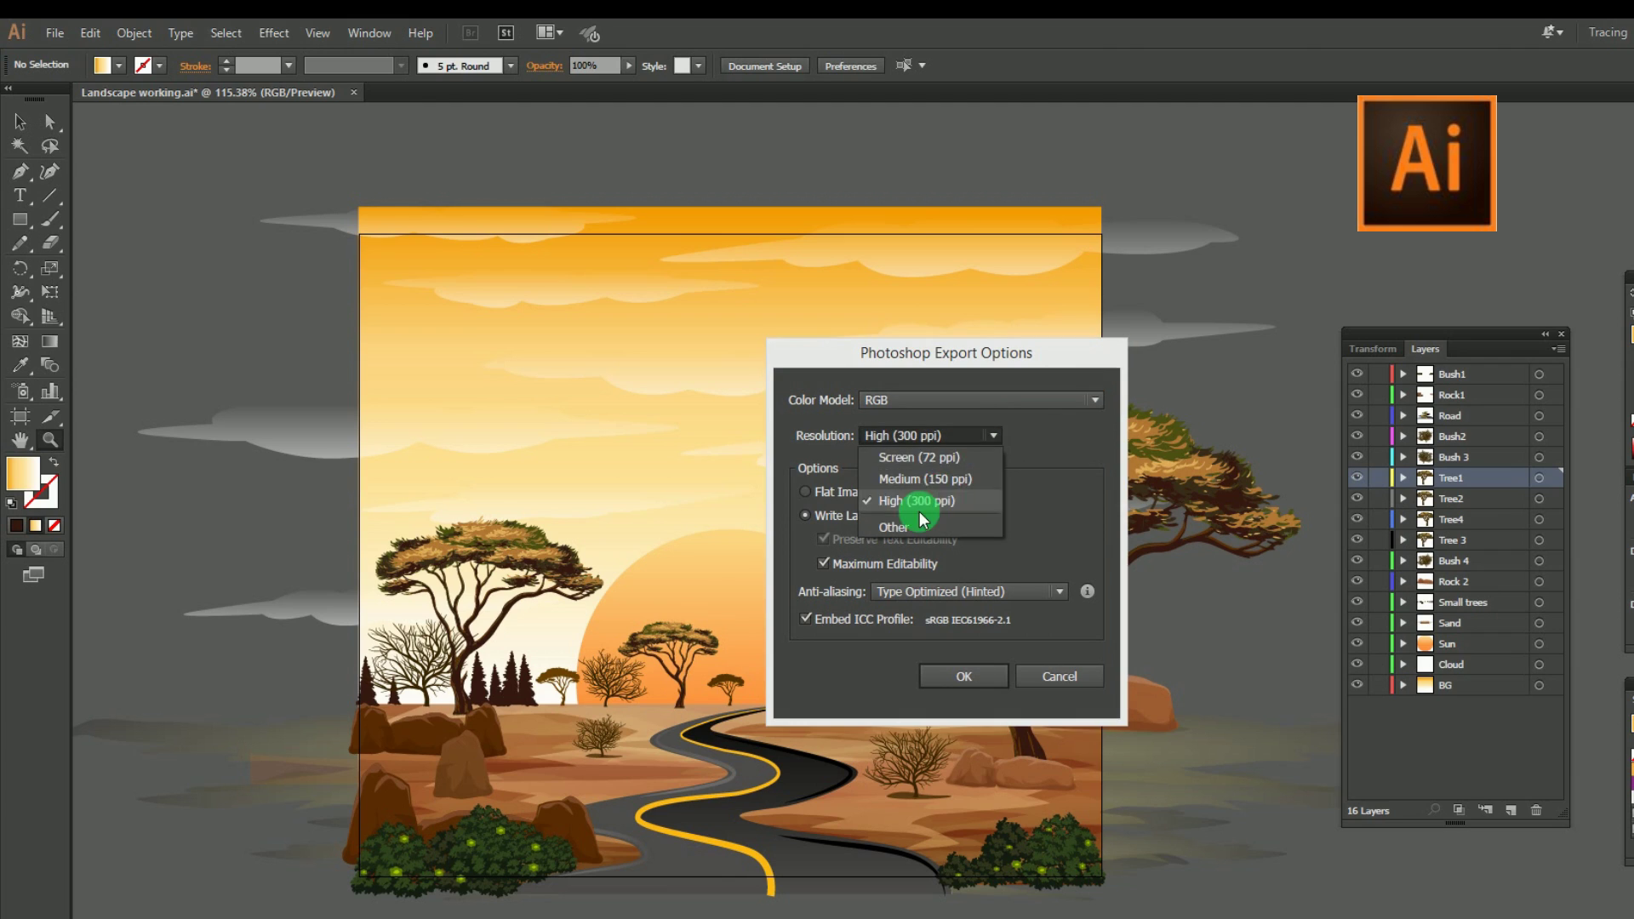
{"action": "left_click", "coordinate": [938, 459]}
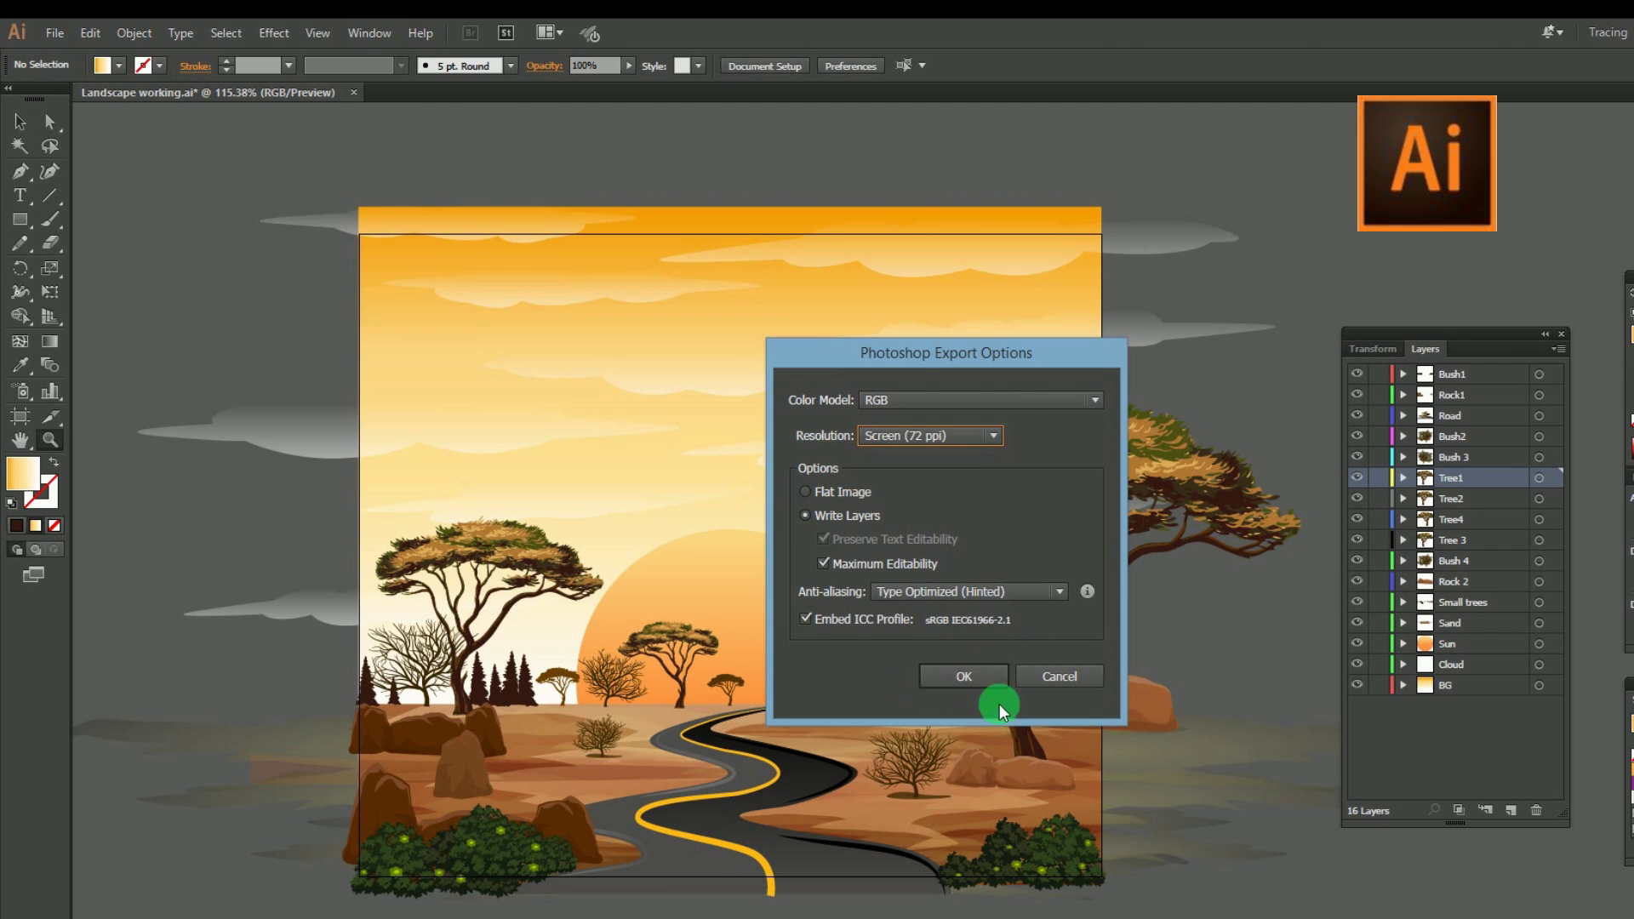
{"action": "left_click", "coordinate": [965, 676]}
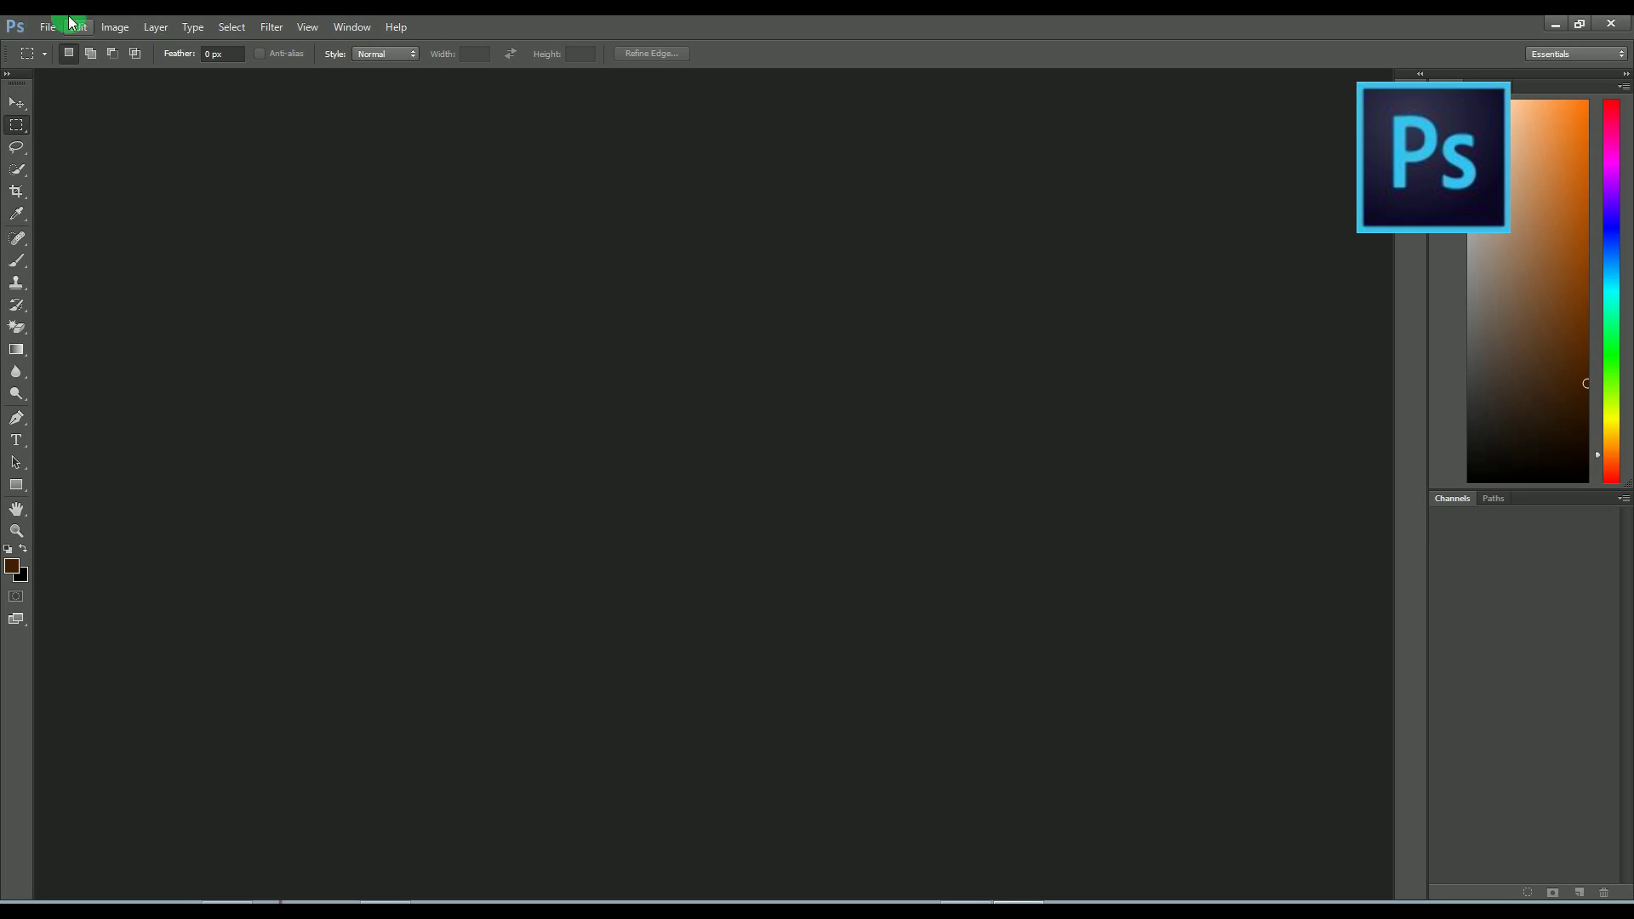
Switch to Photoshop and open the exported Lansdscape-01.psd file from the Desktop.
{"action": "left_click", "coordinate": [51, 25]}
{"action": "left_click", "coordinate": [66, 66]}
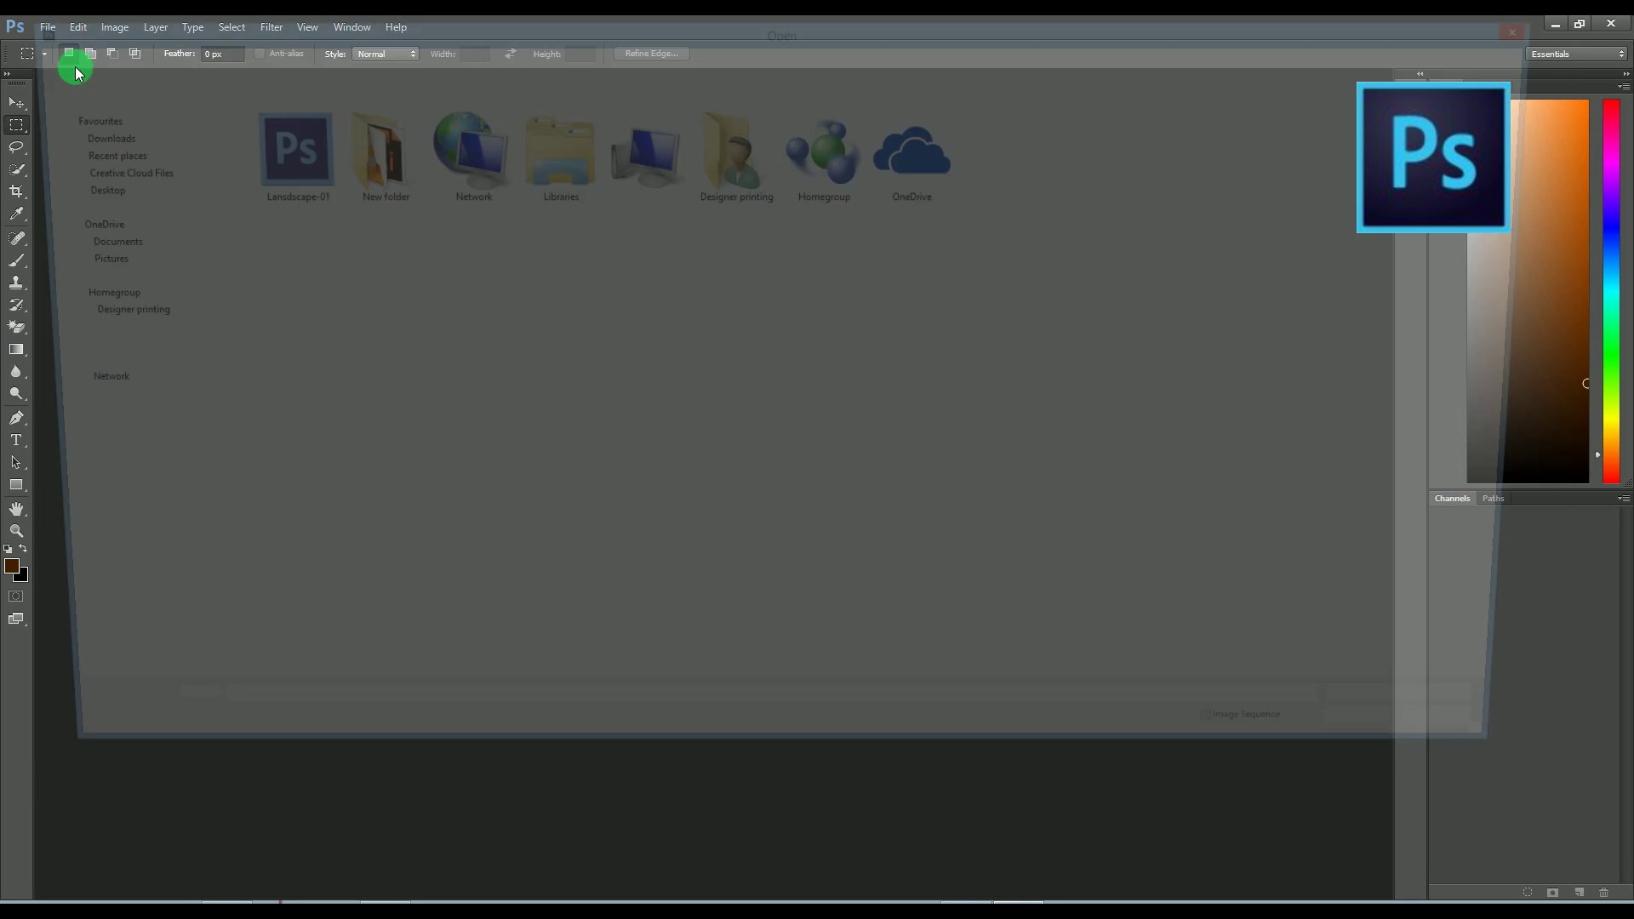
{"action": "left_click", "coordinate": [262, 163]}
{"action": "double_click", "coordinate": [262, 163]}
{"action": "left_click", "coordinate": [585, 302]}
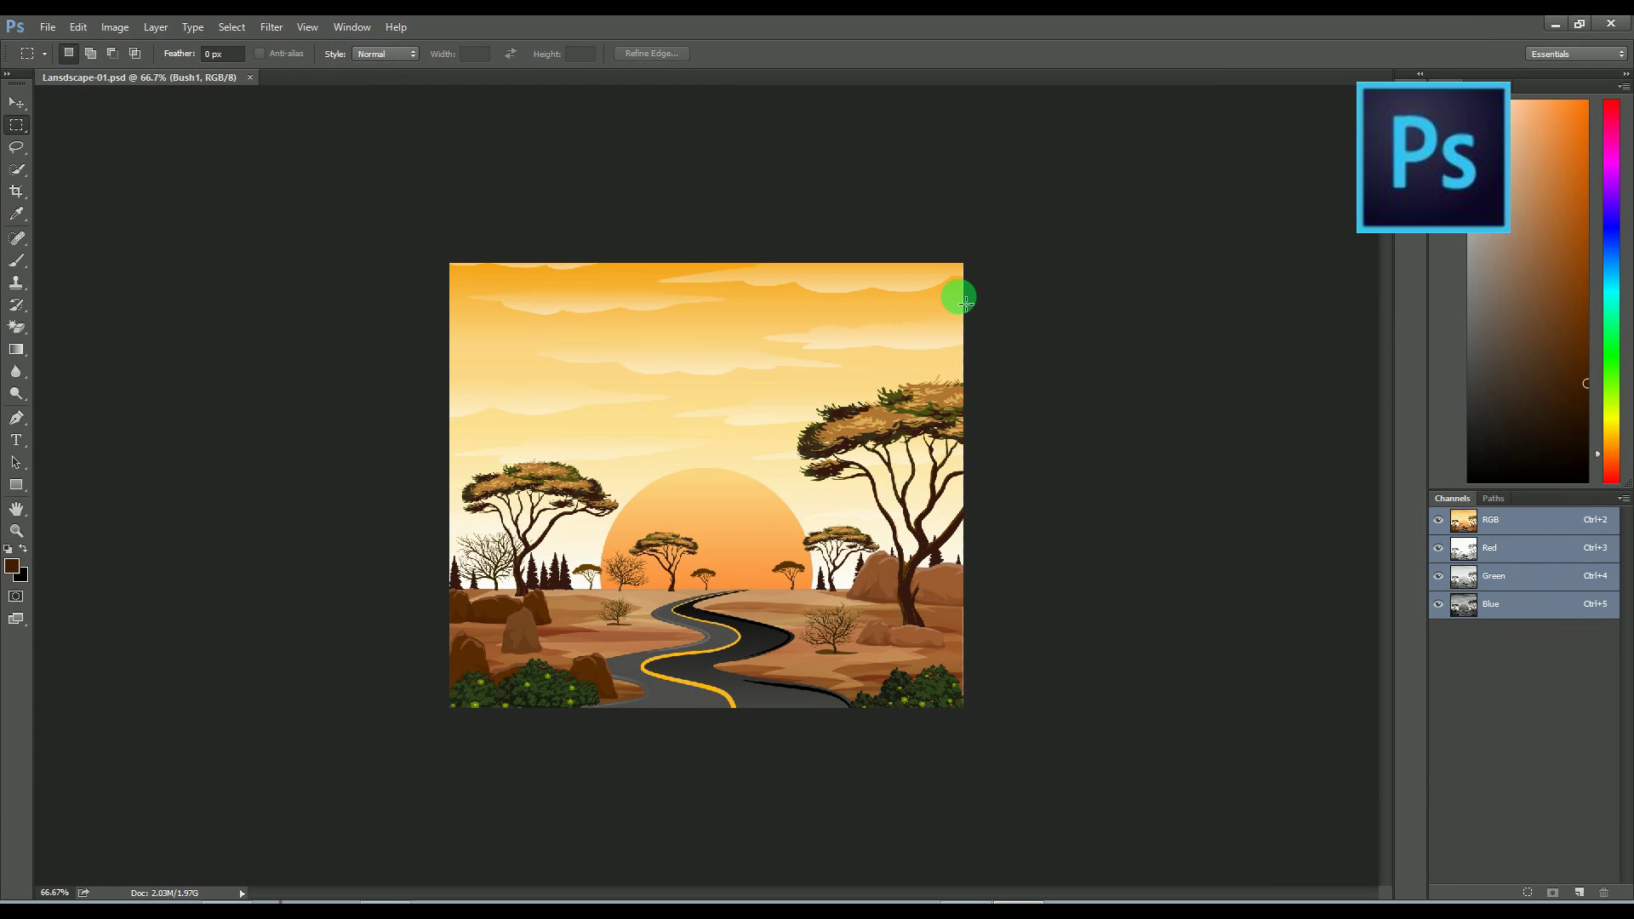
Show the Layers panel and detach it as a floating panel beside the landscape image.
{"action": "key", "text": "z"}
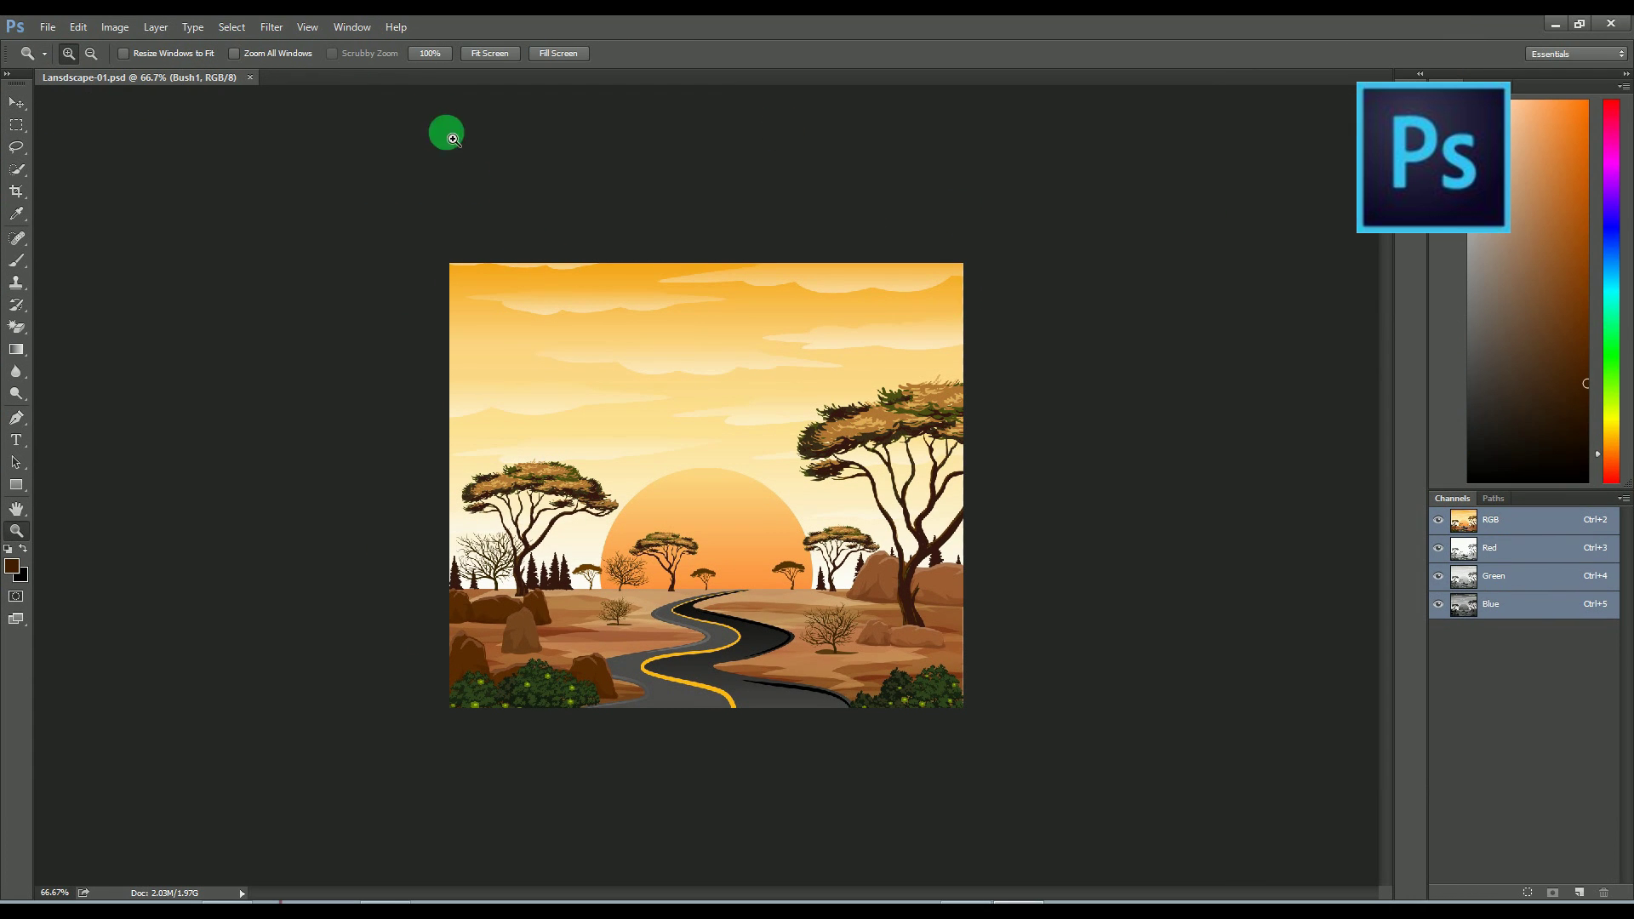
{"action": "left_click", "coordinate": [358, 37]}
{"action": "left_click", "coordinate": [365, 364]}
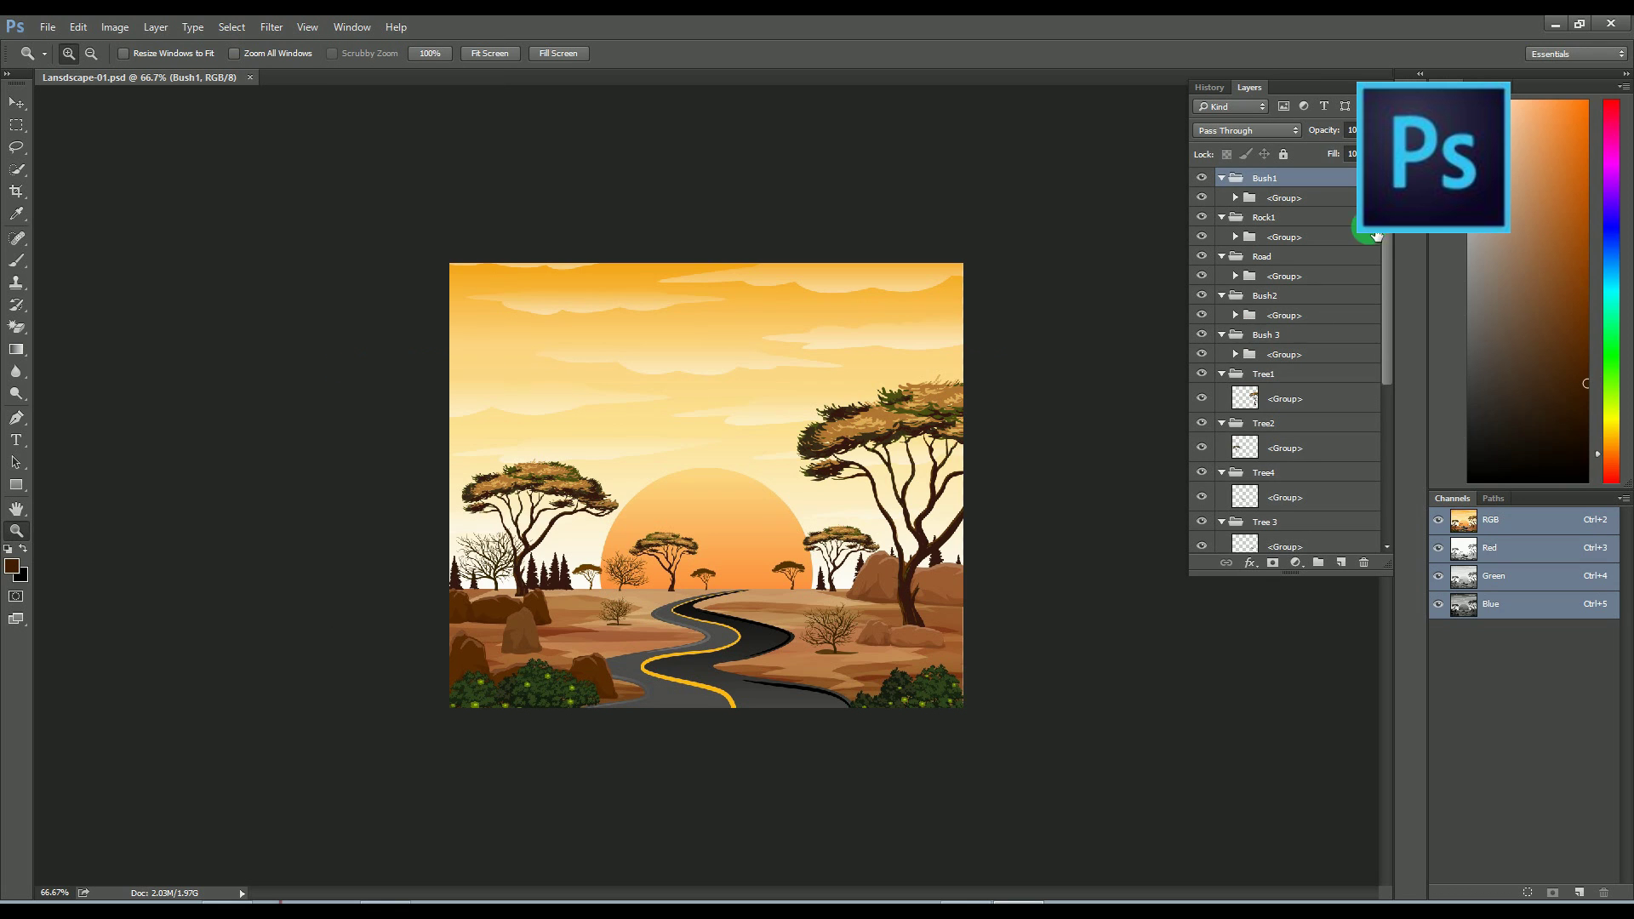
{"action": "left_click_drag", "start_coordinate": [1254, 94], "coordinate": [1033, 270]}
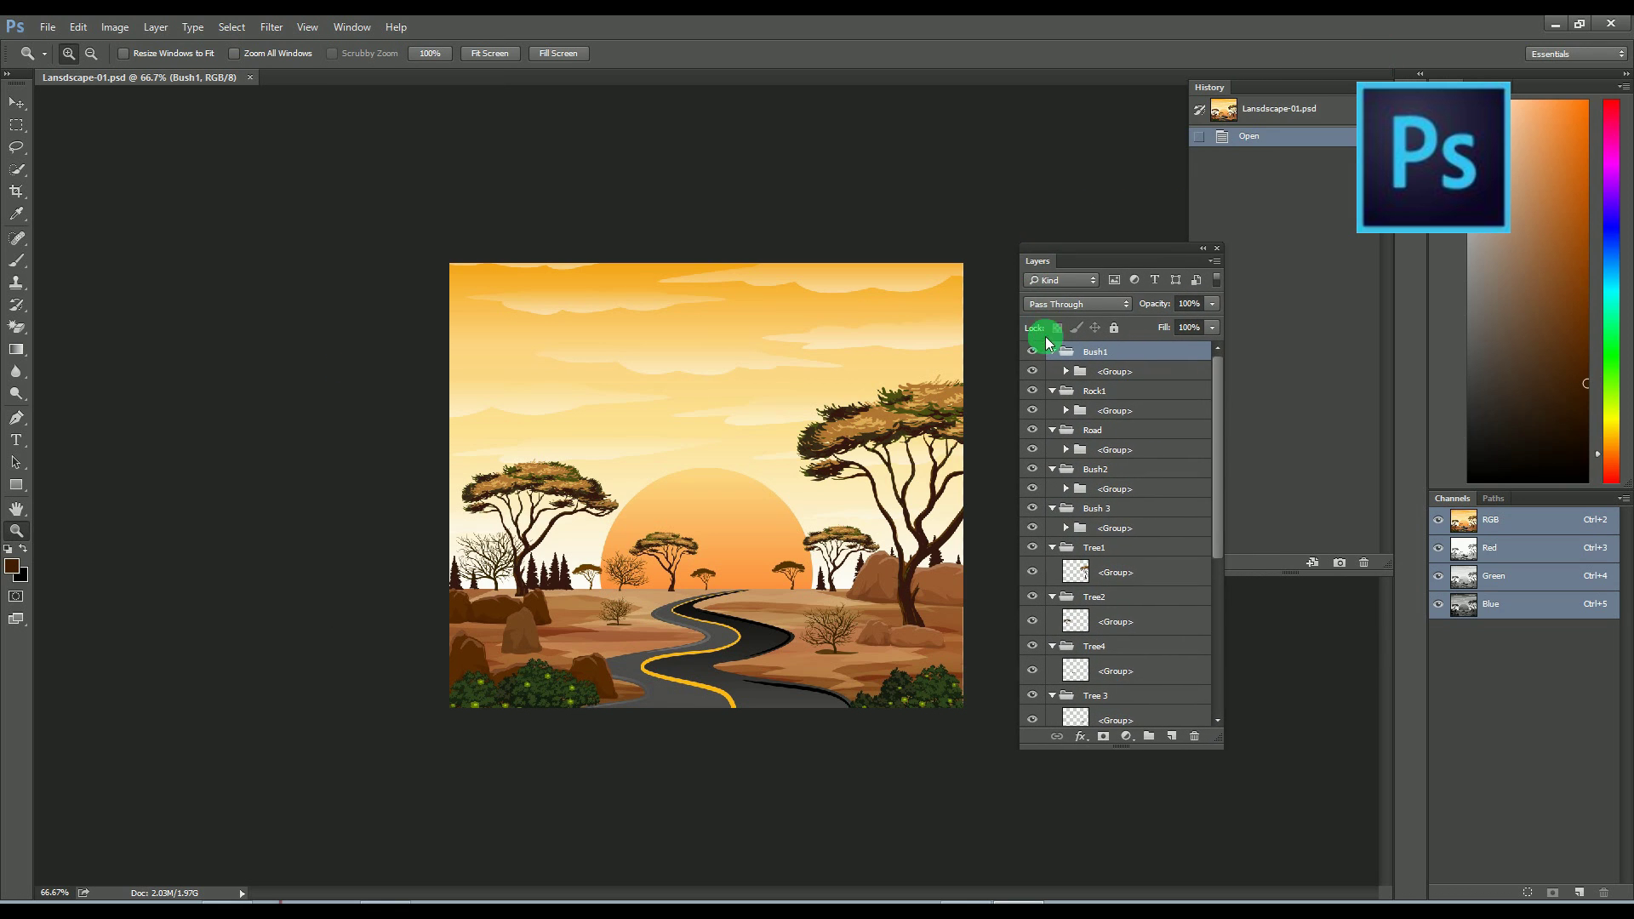
Collapse every expanded layer group from Bush1 down to Cloud.
{"action": "left_click", "coordinate": [1053, 352]}
{"action": "left_click", "coordinate": [1052, 371]}
{"action": "left_click", "coordinate": [1052, 389]}
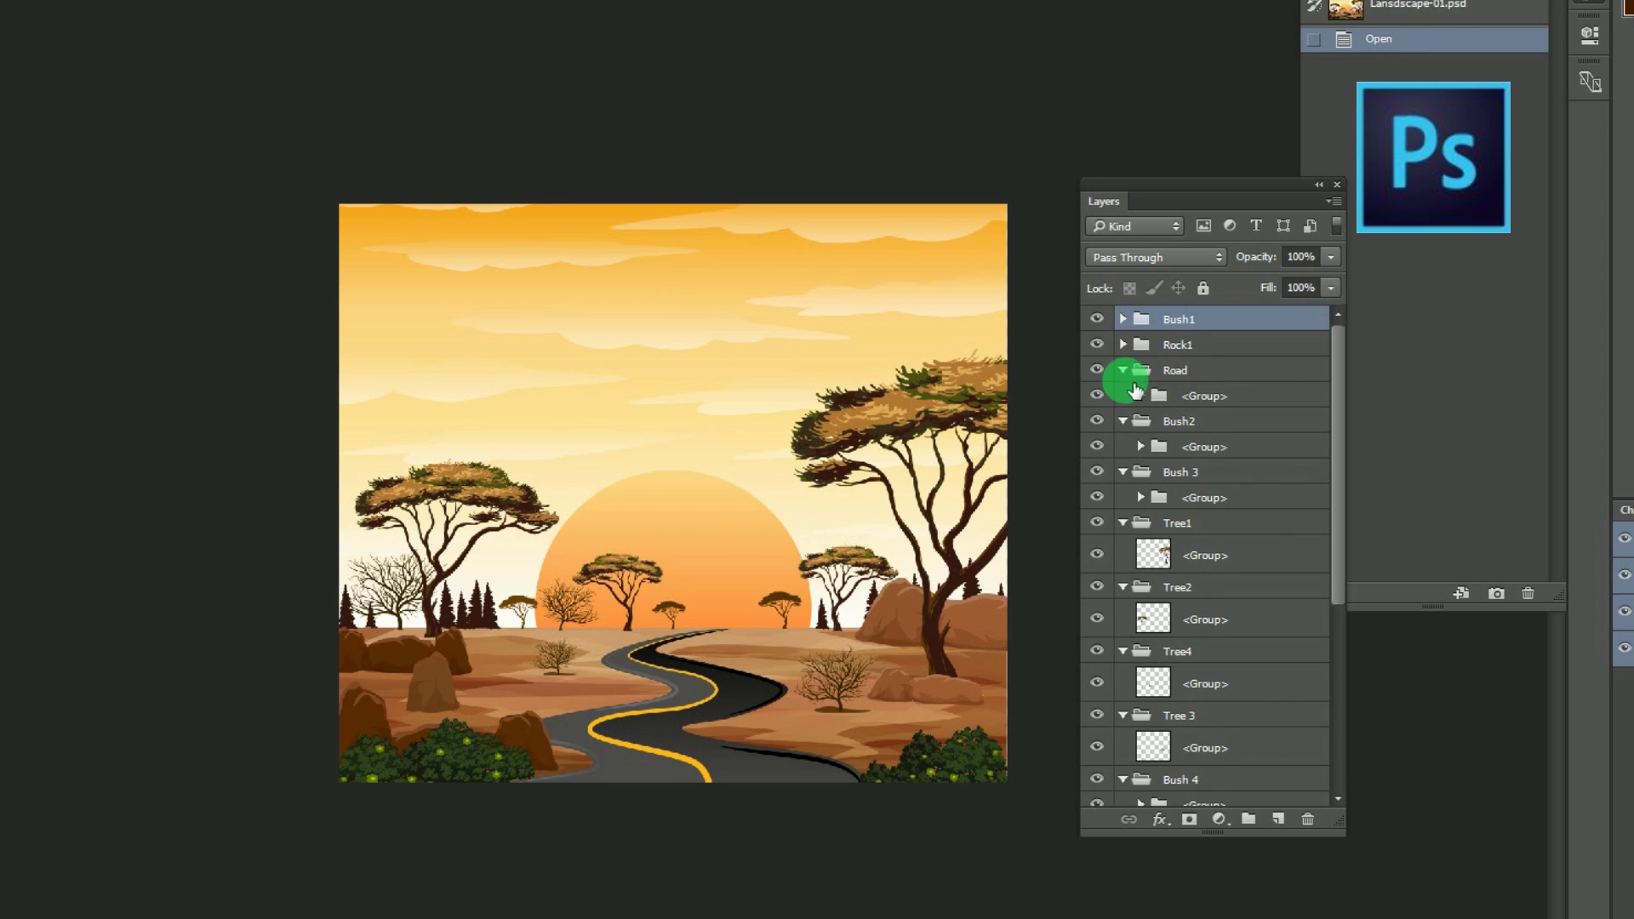
{"action": "left_click", "coordinate": [1126, 397]}
{"action": "left_click", "coordinate": [1123, 395]}
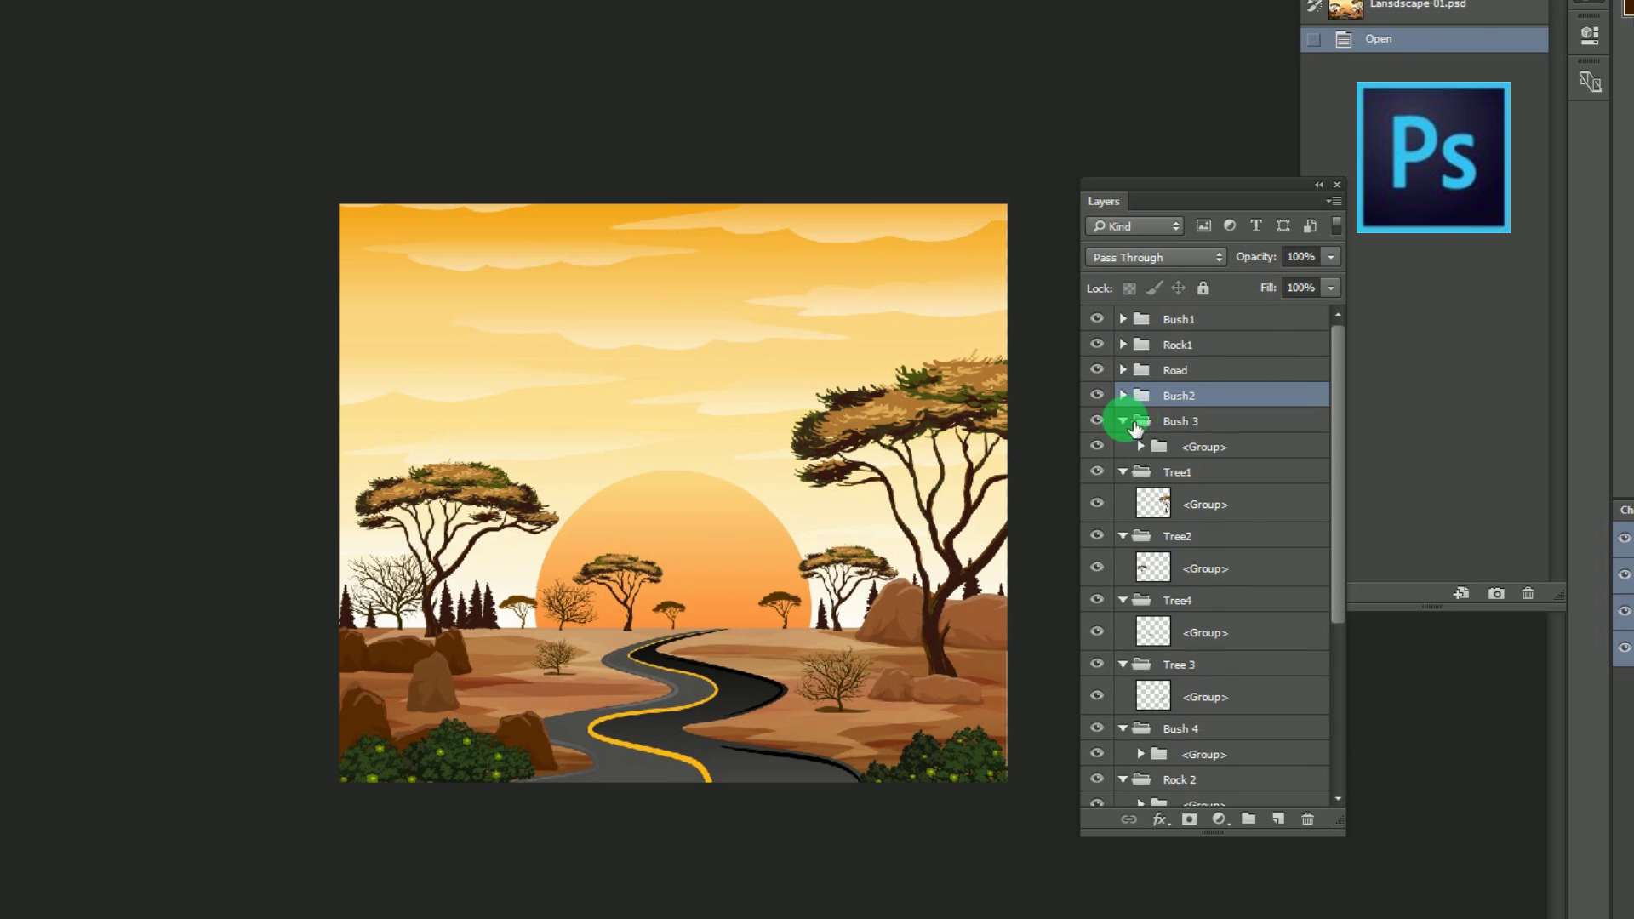
{"action": "left_click", "coordinate": [1124, 421]}
{"action": "left_click", "coordinate": [1123, 447]}
{"action": "left_click", "coordinate": [1123, 472]}
{"action": "left_click", "coordinate": [1123, 497]}
{"action": "left_click", "coordinate": [1123, 523]}
{"action": "left_click", "coordinate": [1123, 548]}
{"action": "left_click", "coordinate": [1123, 574]}
{"action": "left_click", "coordinate": [1123, 599]}
{"action": "left_click", "coordinate": [1123, 625]}
{"action": "left_click", "coordinate": [1123, 651]}
{"action": "left_click", "coordinate": [1123, 675]}
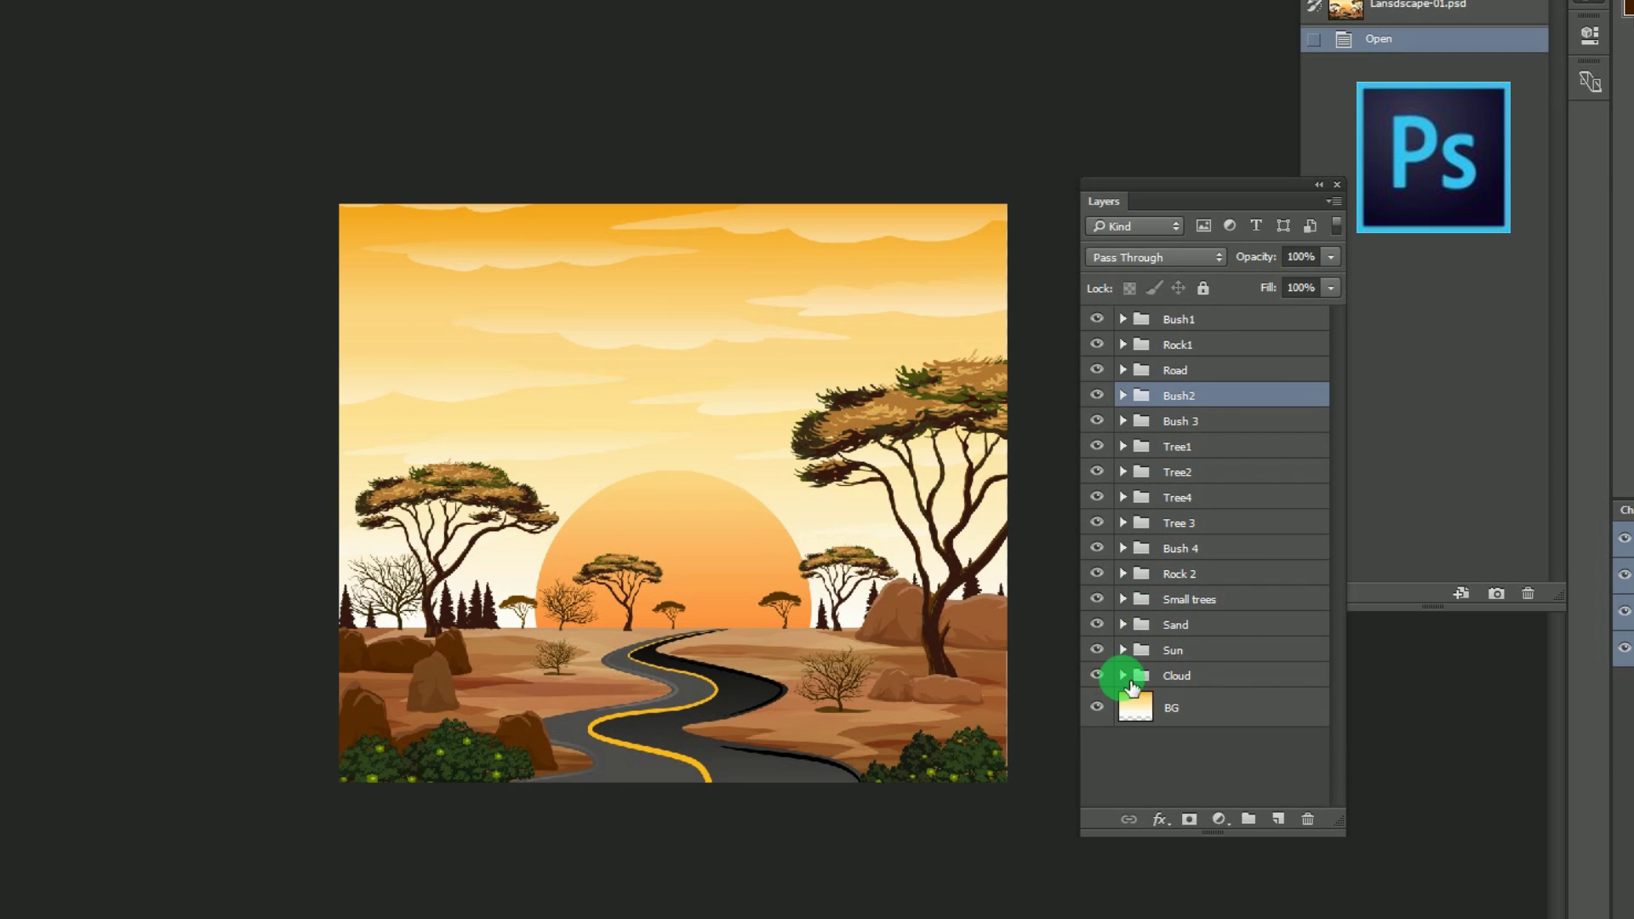
Merge the Bush1 group into a single layer.
{"action": "left_click", "coordinate": [1191, 320]}
{"action": "left_click", "coordinate": [1096, 319]}
{"action": "left_click", "coordinate": [1096, 320]}
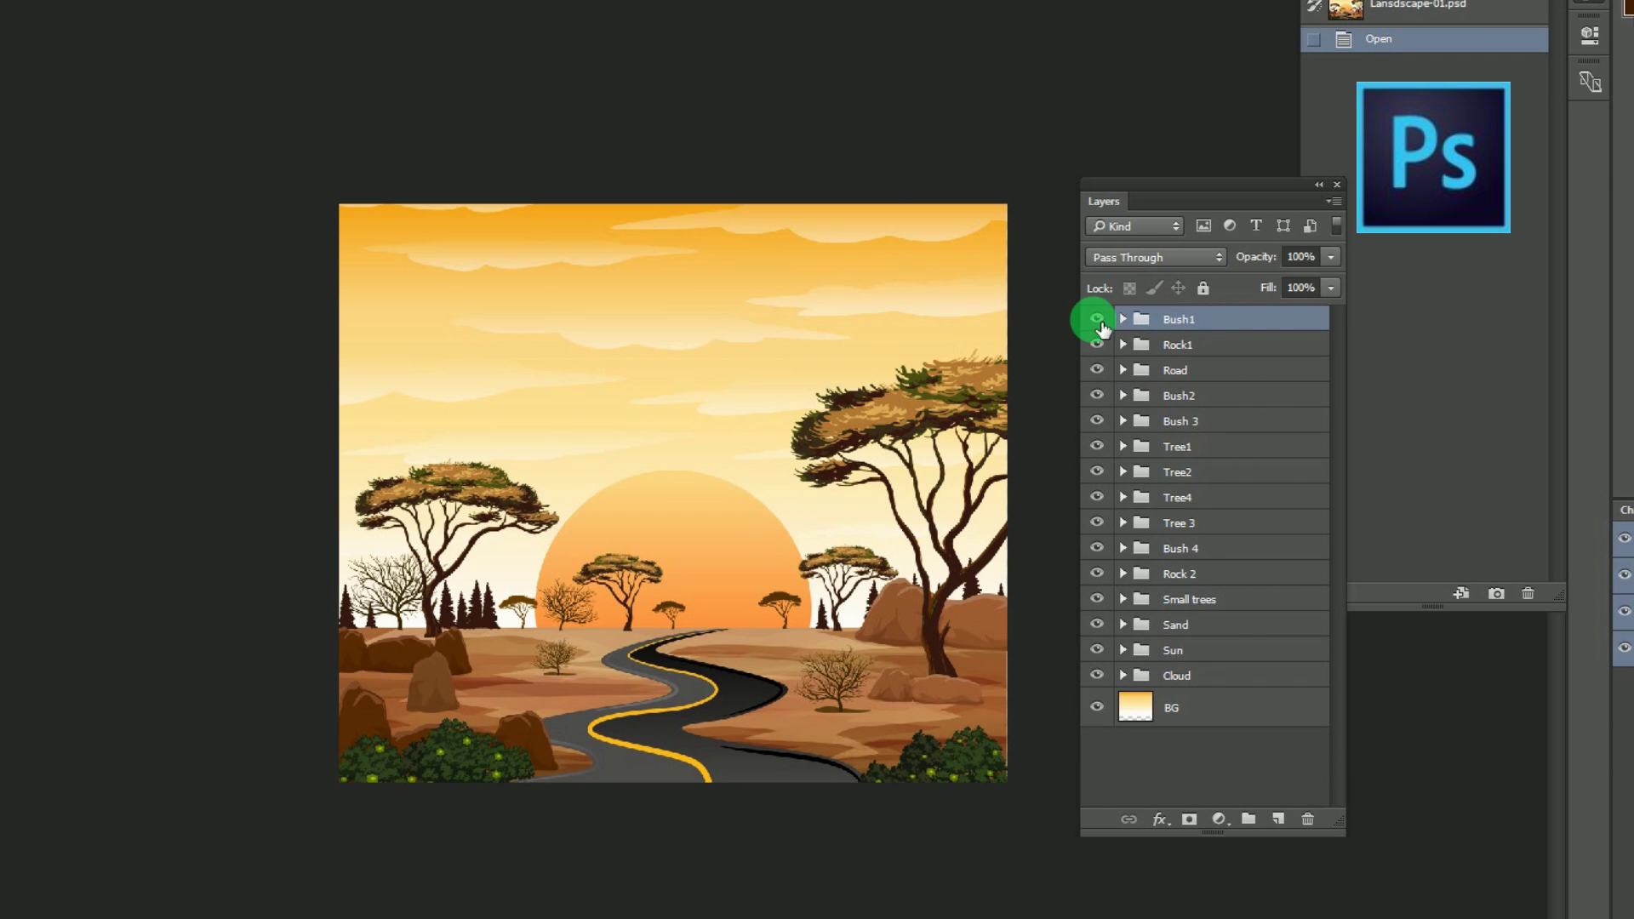
{"action": "right_click", "coordinate": [1194, 320]}
{"action": "left_click", "coordinate": [1276, 816]}
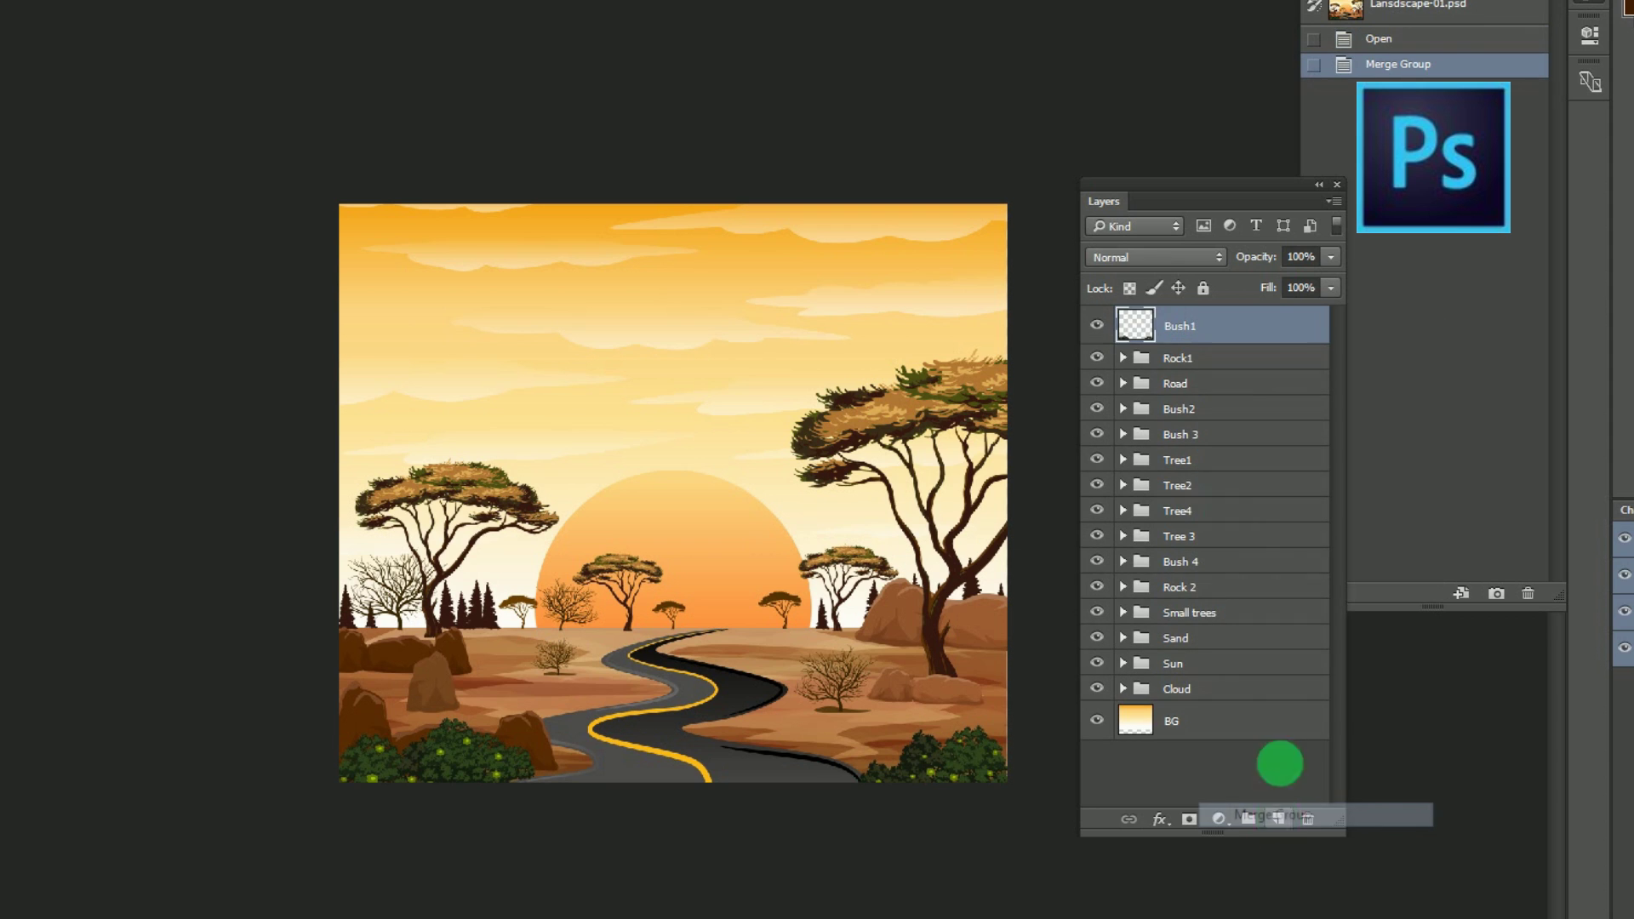
Merge the Rock1 group and the Road group each into a single layer.
{"action": "left_click", "coordinate": [1112, 362]}
{"action": "right_click", "coordinate": [1174, 355]}
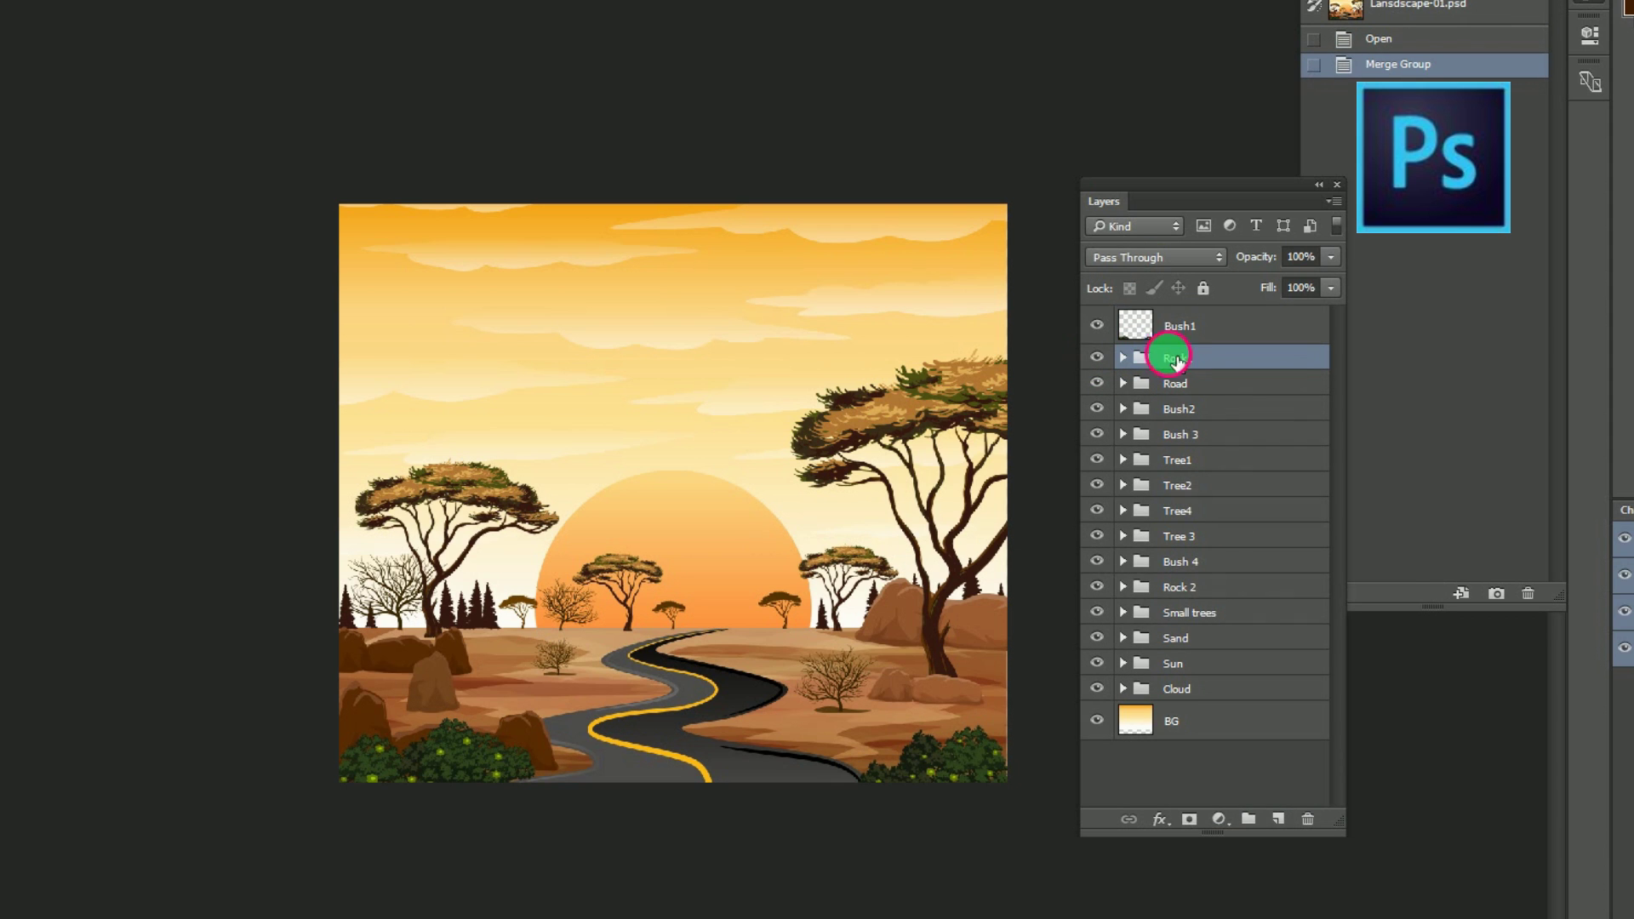
{"action": "left_click", "coordinate": [1258, 817]}
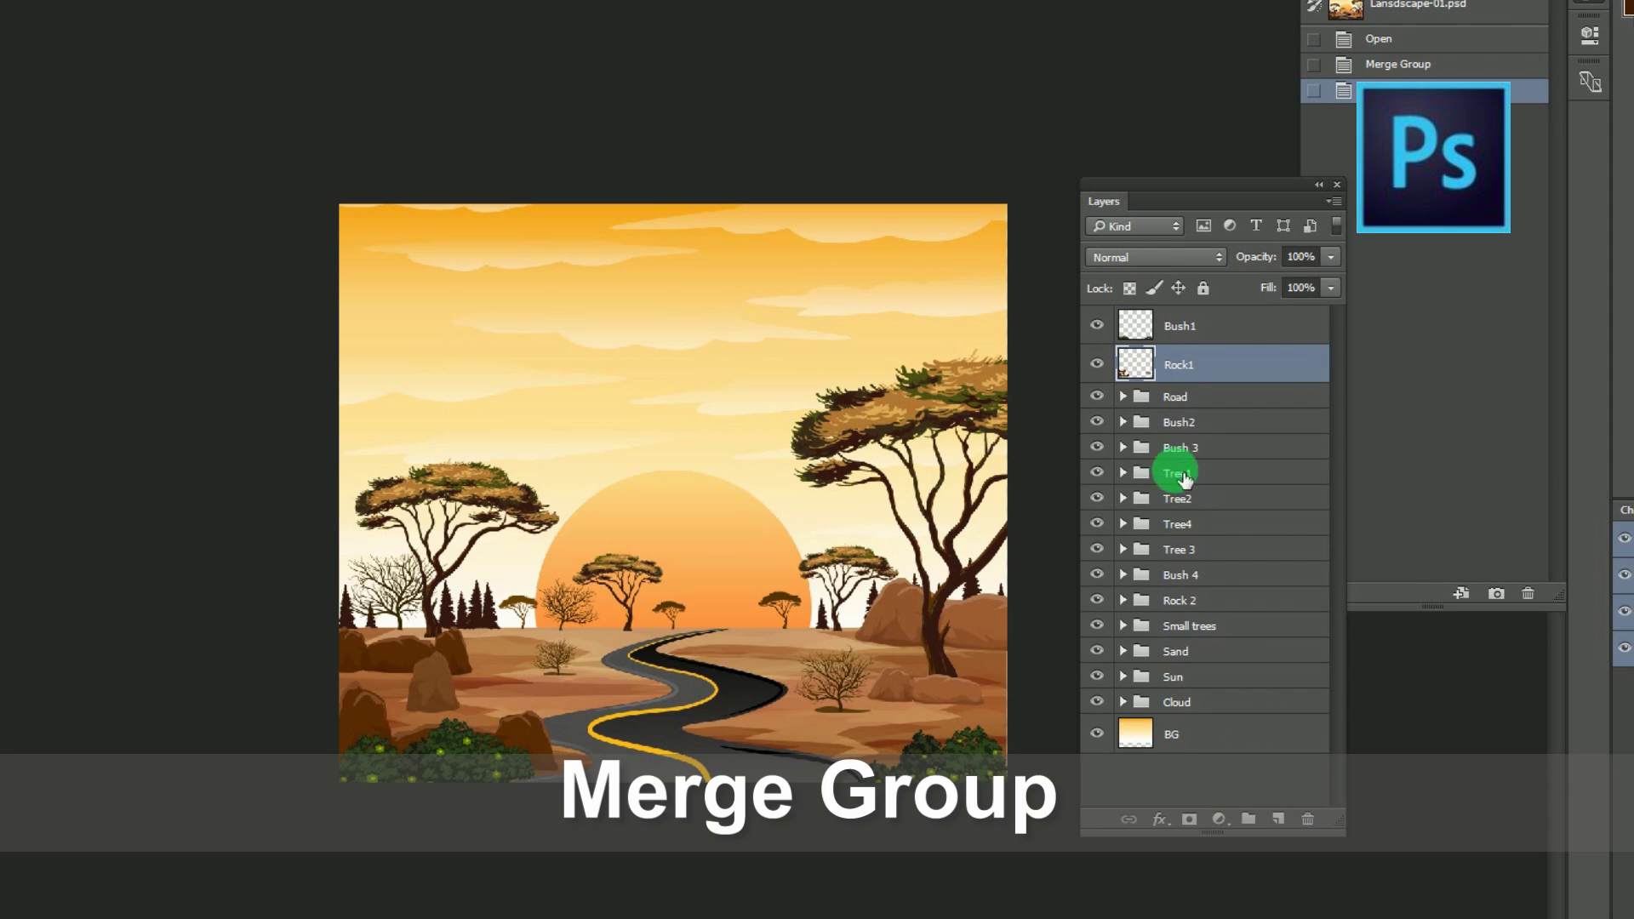
{"action": "left_click", "coordinate": [1174, 398]}
{"action": "right_click", "coordinate": [1160, 393]}
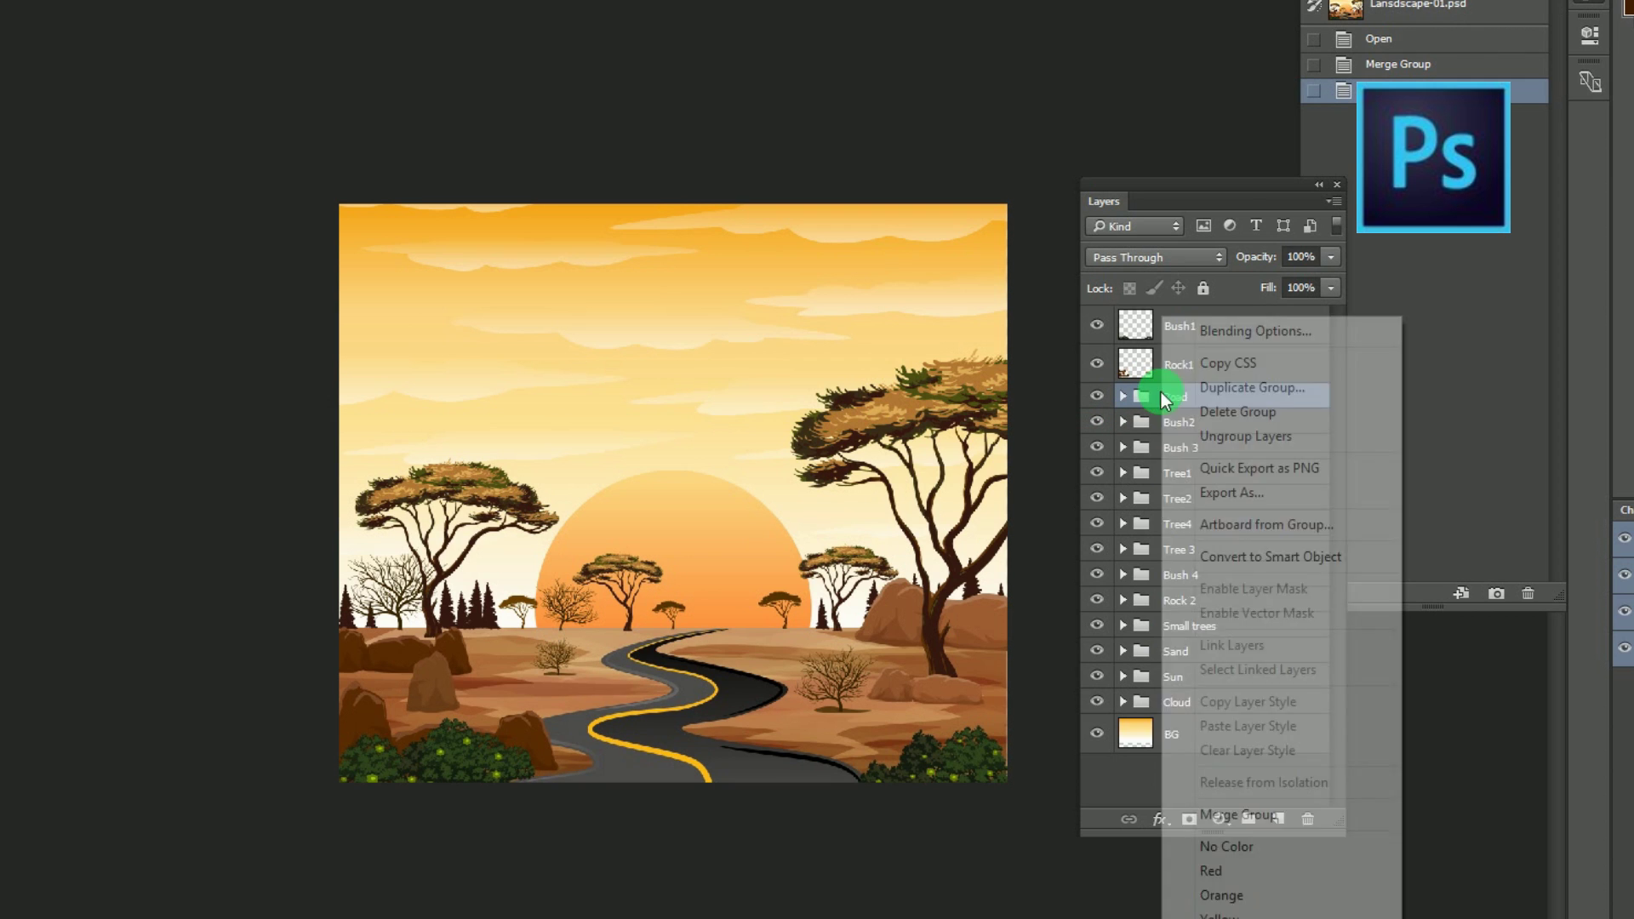
{"action": "left_click", "coordinate": [1256, 816]}
Convert the Bush2 group to a Smart Object.
{"action": "left_click", "coordinate": [1167, 435]}
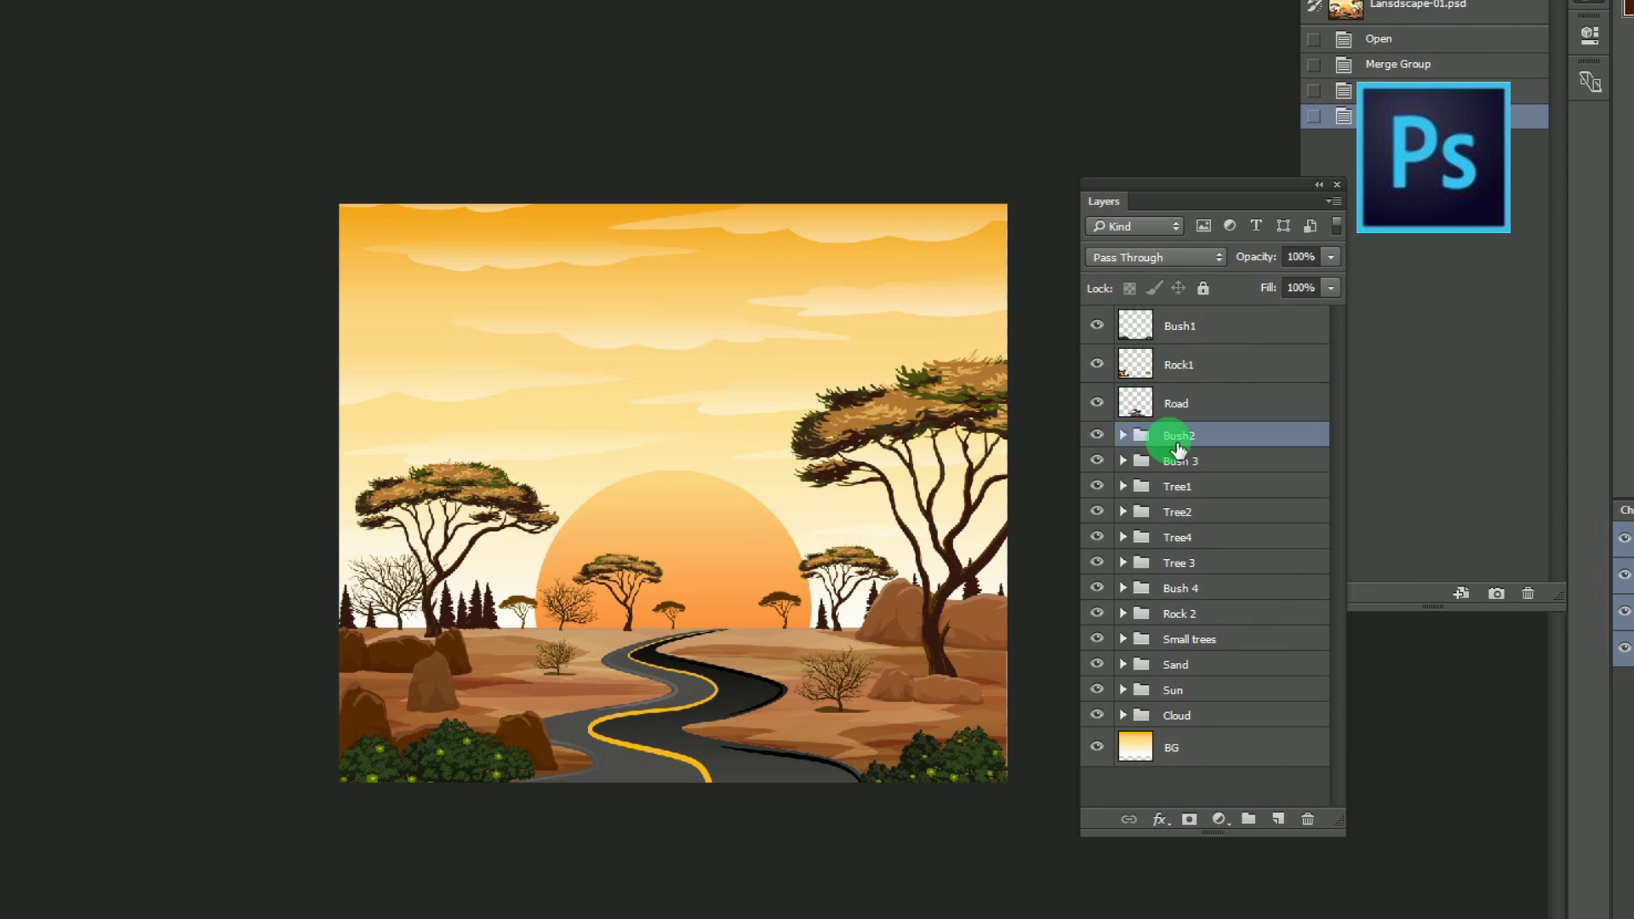
{"action": "left_click", "coordinate": [1097, 434]}
{"action": "left_click", "coordinate": [1096, 435]}
{"action": "right_click", "coordinate": [1160, 432]}
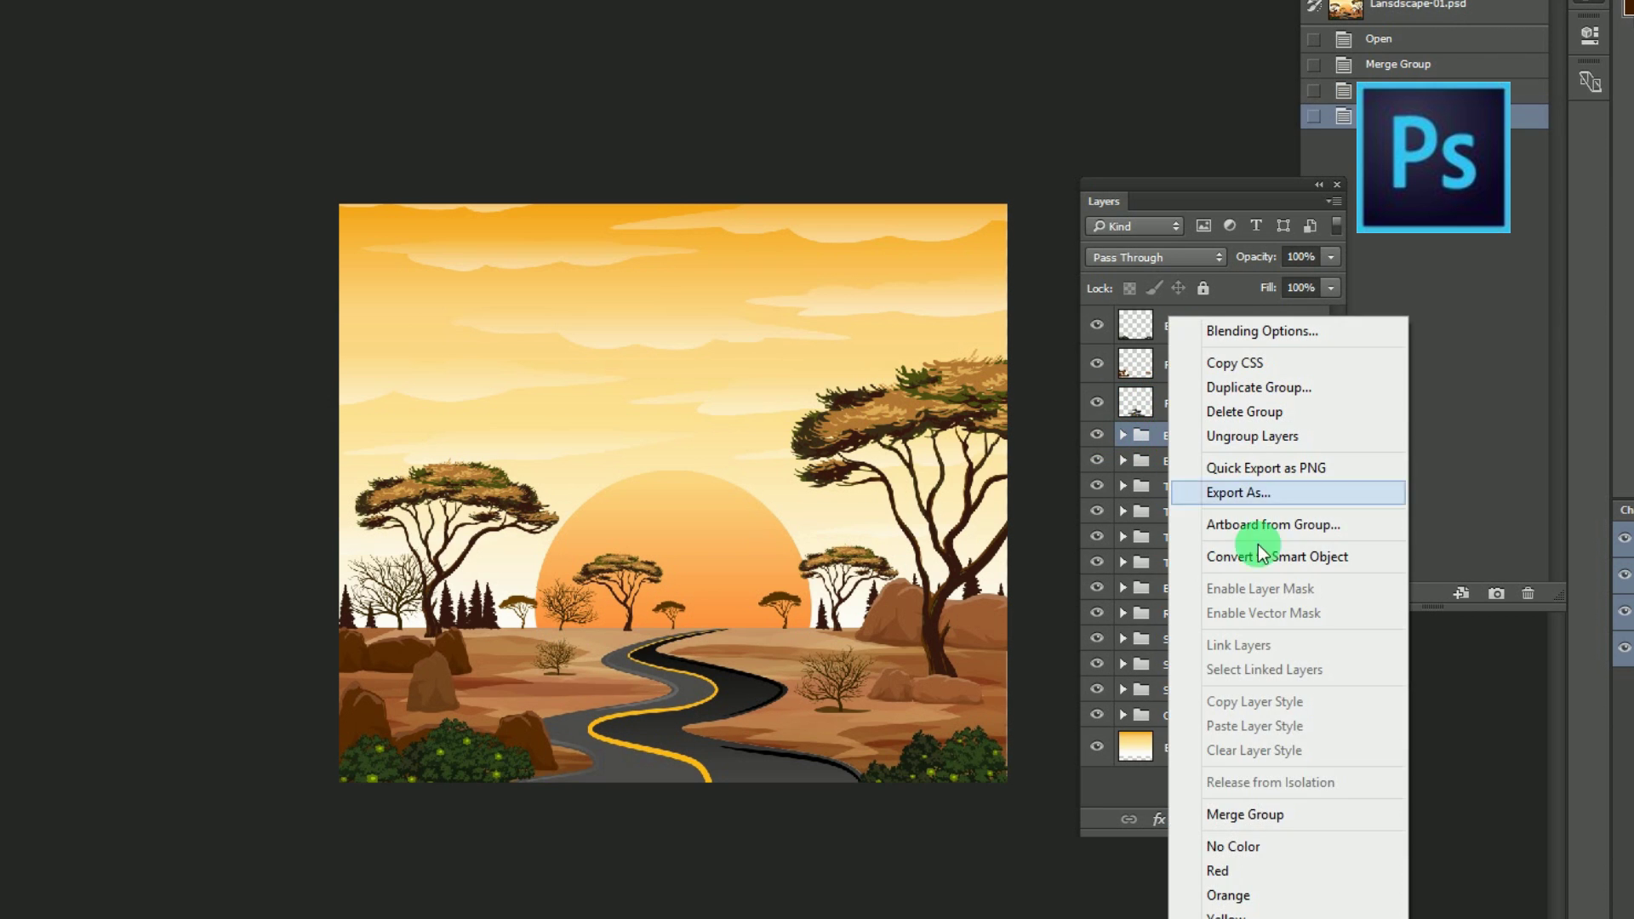
{"action": "left_click", "coordinate": [1281, 561]}
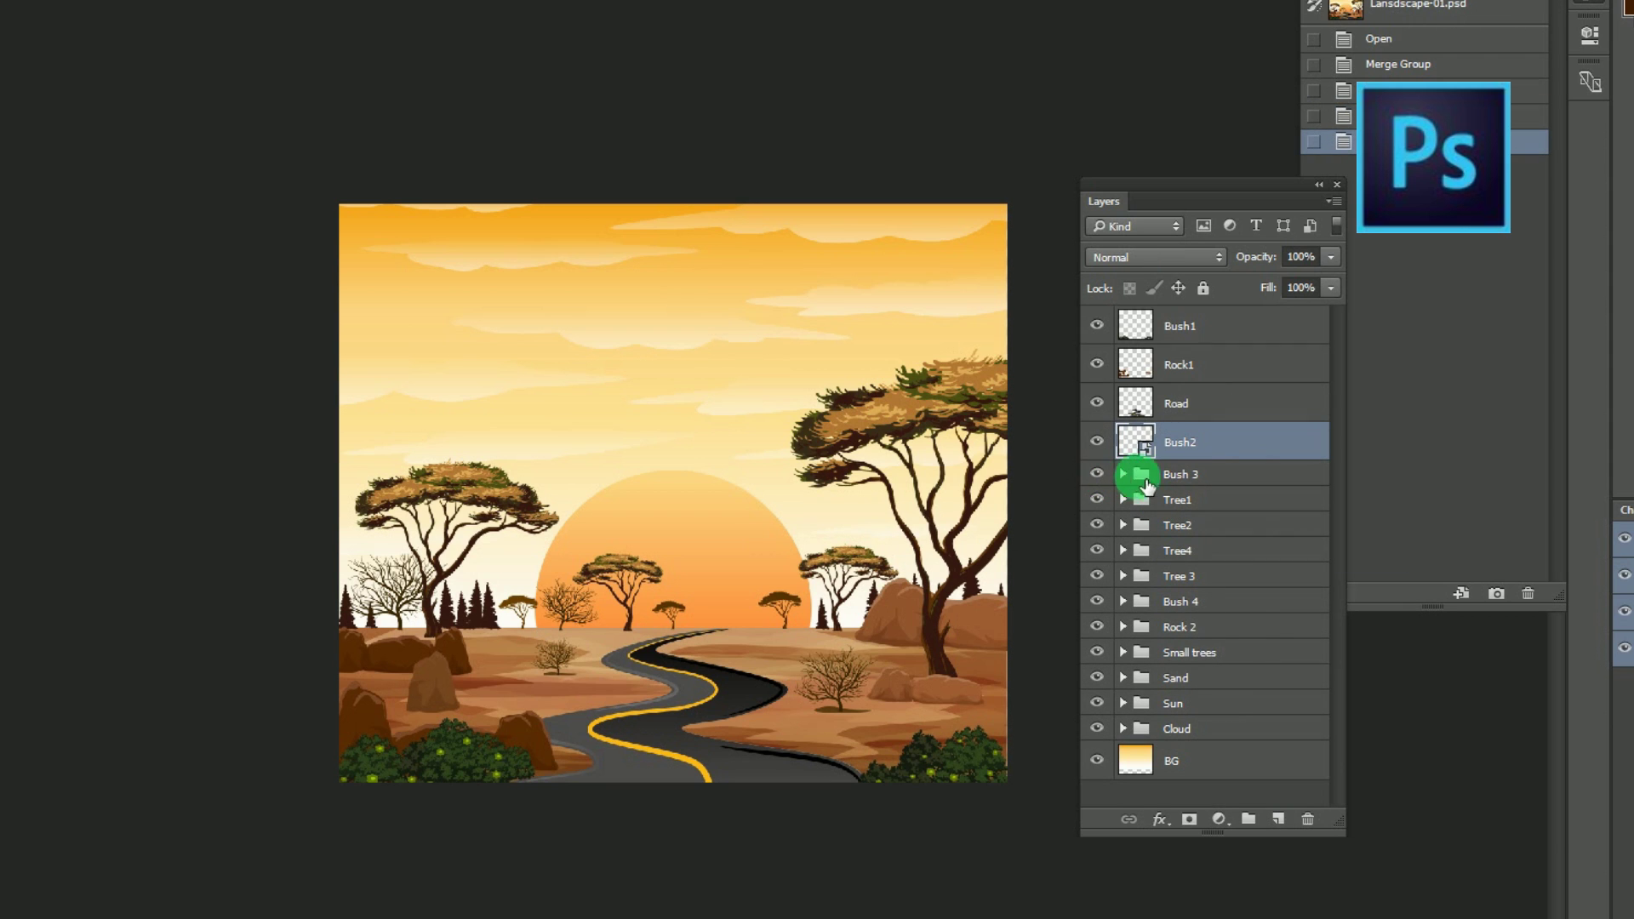
Convert the Bush 3 group and the Tree1 group each to its own Smart Object.
{"action": "right_click", "coordinate": [1178, 474]}
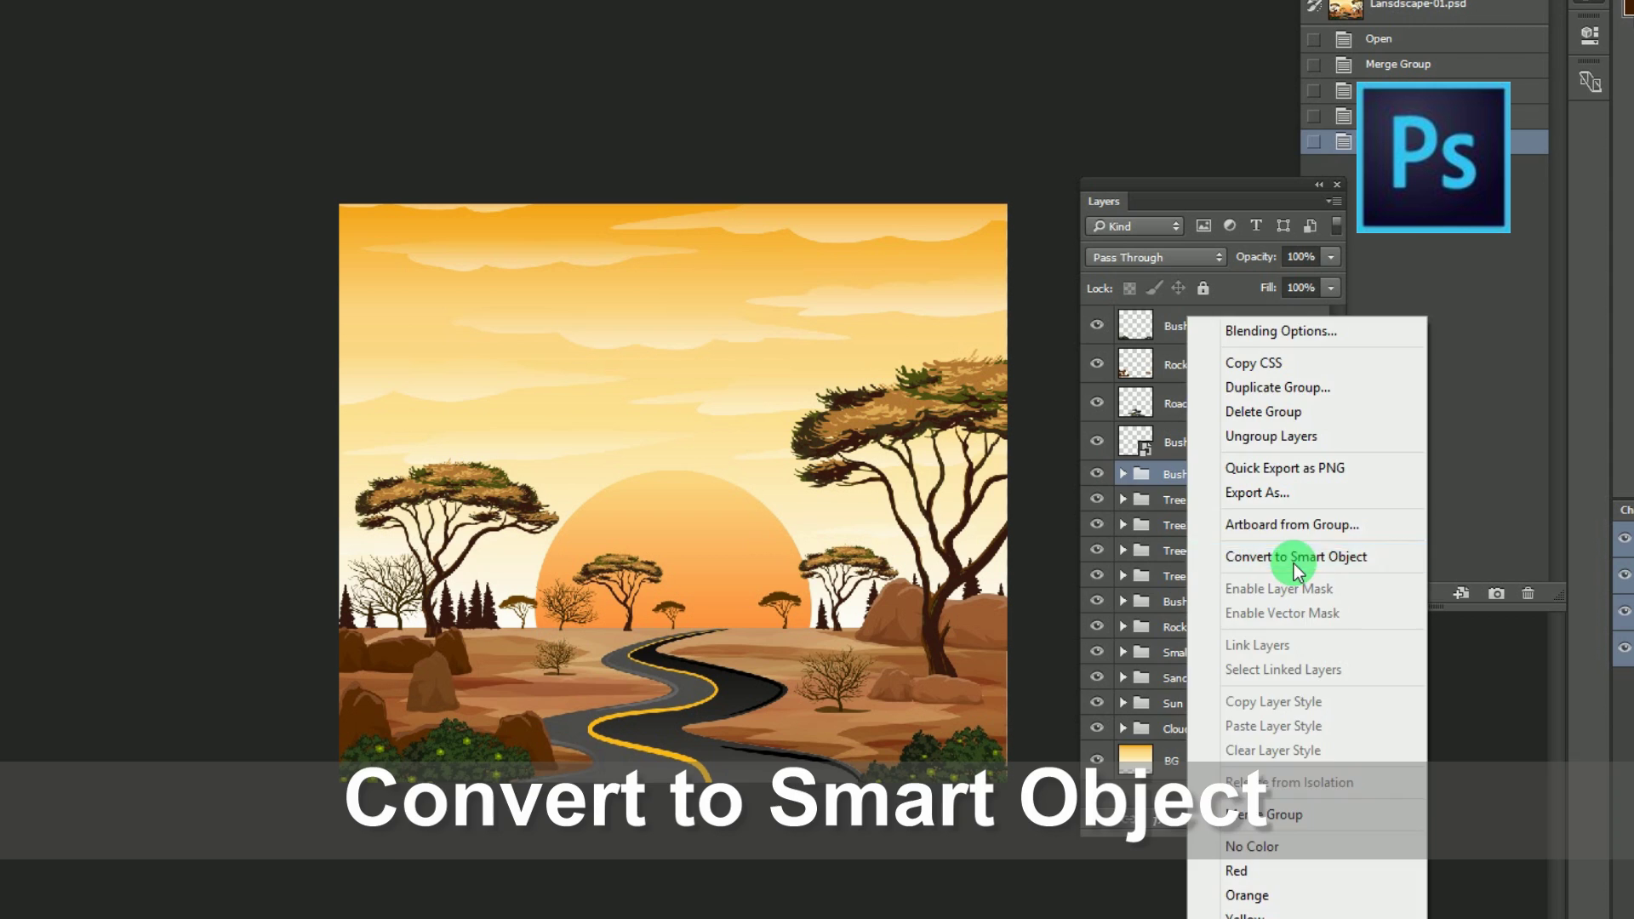
{"action": "left_click", "coordinate": [1293, 560]}
{"action": "left_click", "coordinate": [1097, 512]}
{"action": "left_click", "coordinate": [1096, 512]}
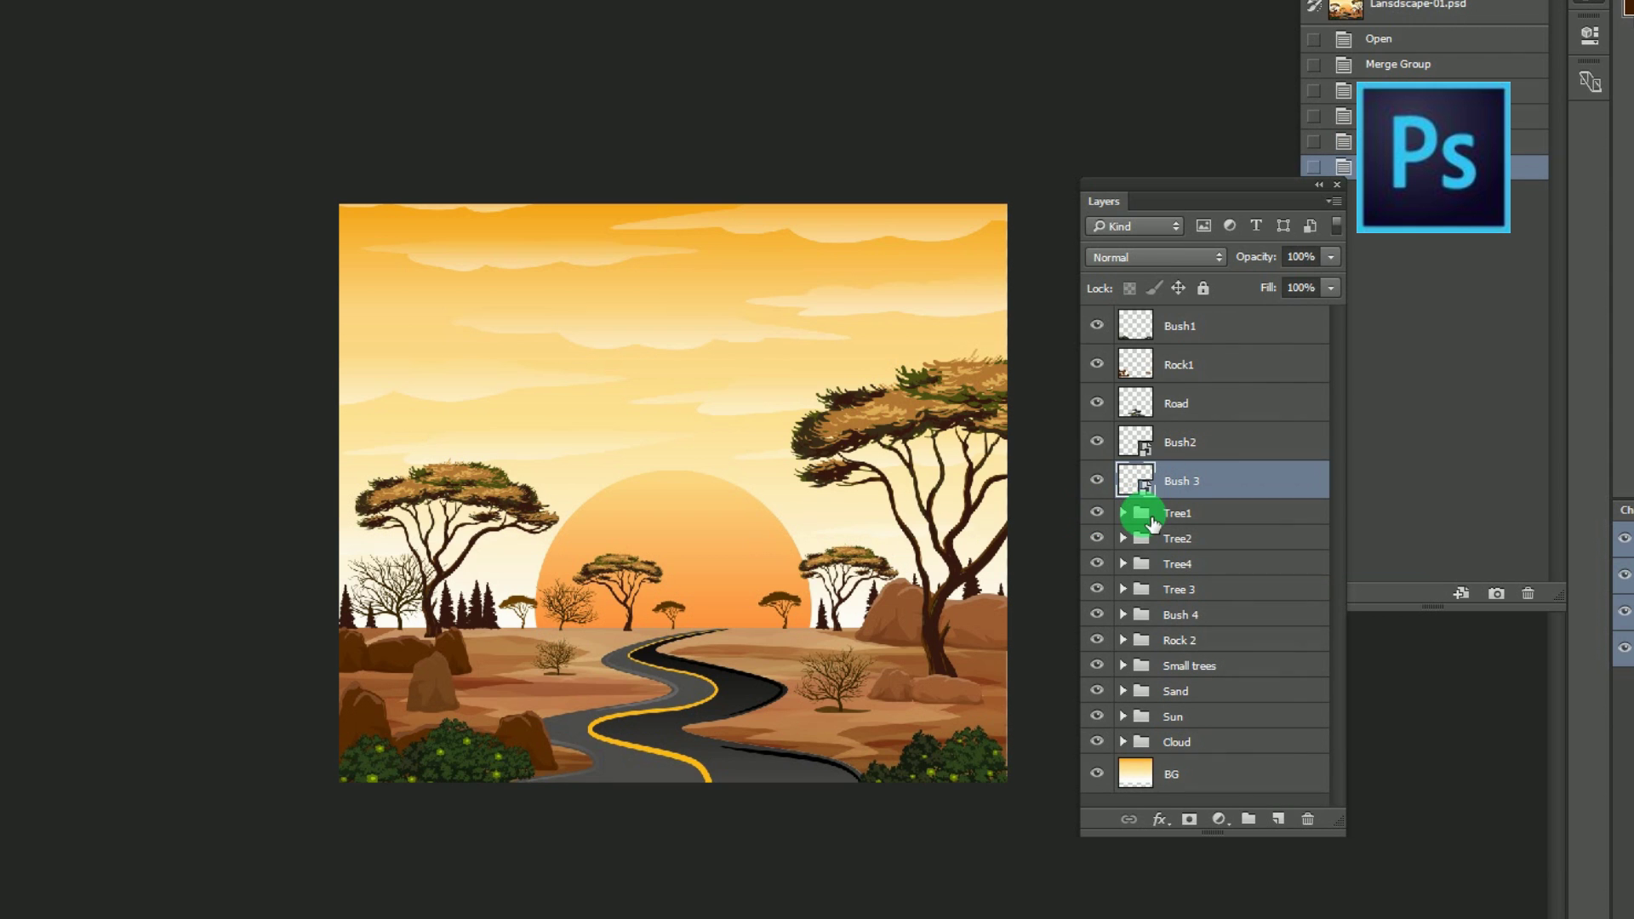
{"action": "right_click", "coordinate": [1179, 514]}
{"action": "left_click", "coordinate": [1200, 555]}
Convert the Tree2 group and the Tree4 group each to its own Smart Object.
{"action": "left_click", "coordinate": [1096, 551]}
{"action": "left_click", "coordinate": [1097, 551]}
{"action": "right_click", "coordinate": [1174, 551]}
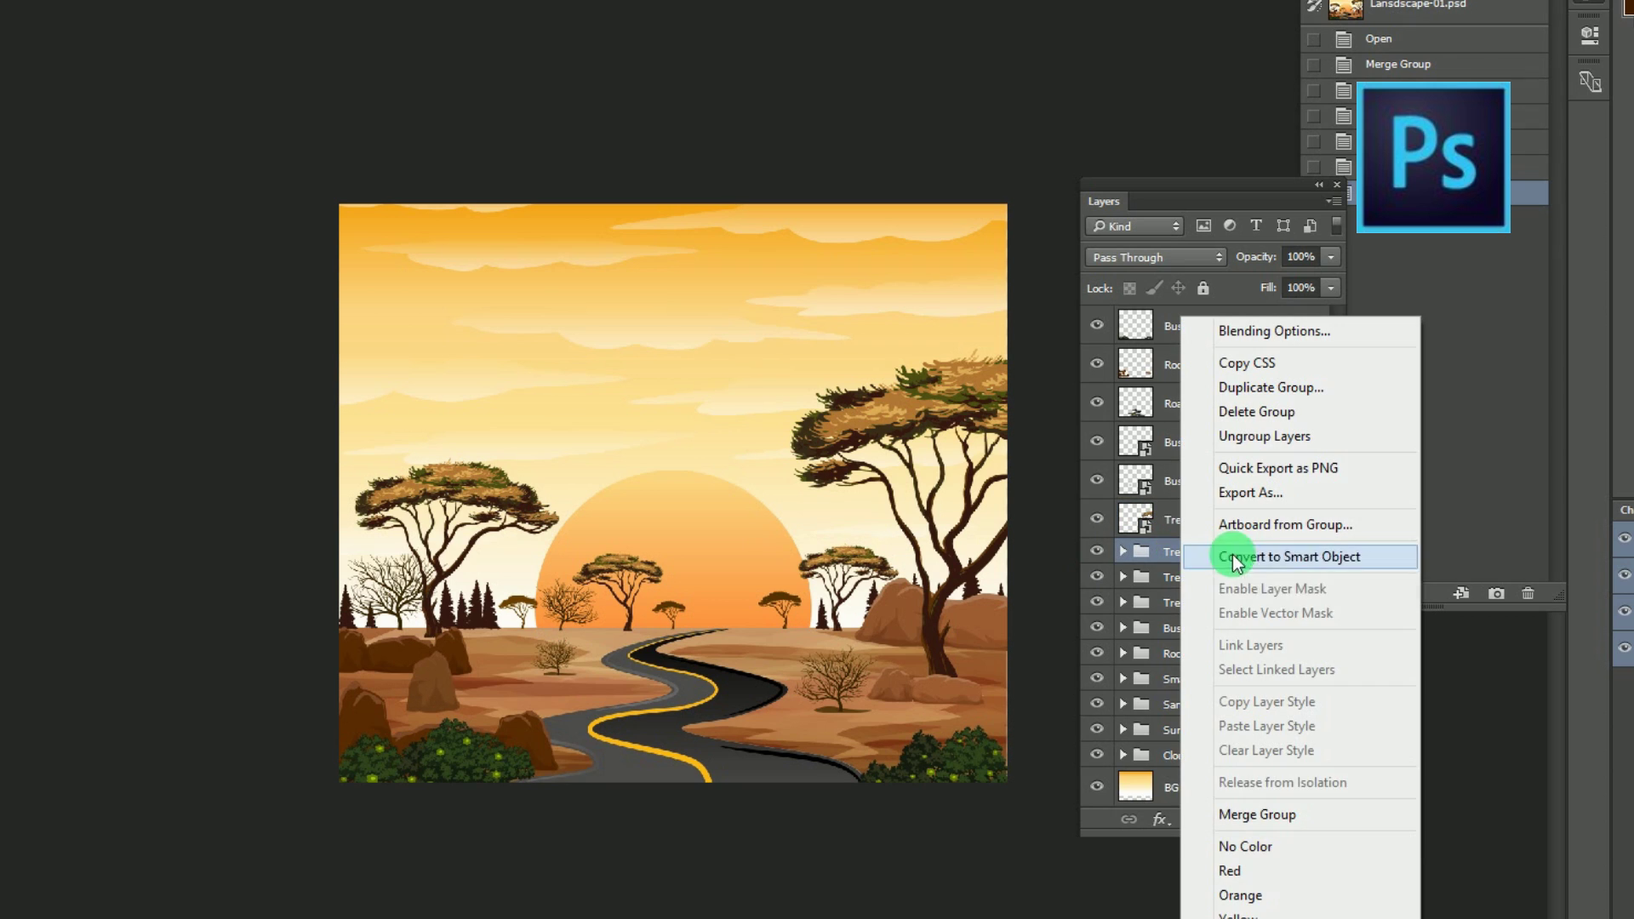
{"action": "left_click", "coordinate": [1291, 558]}
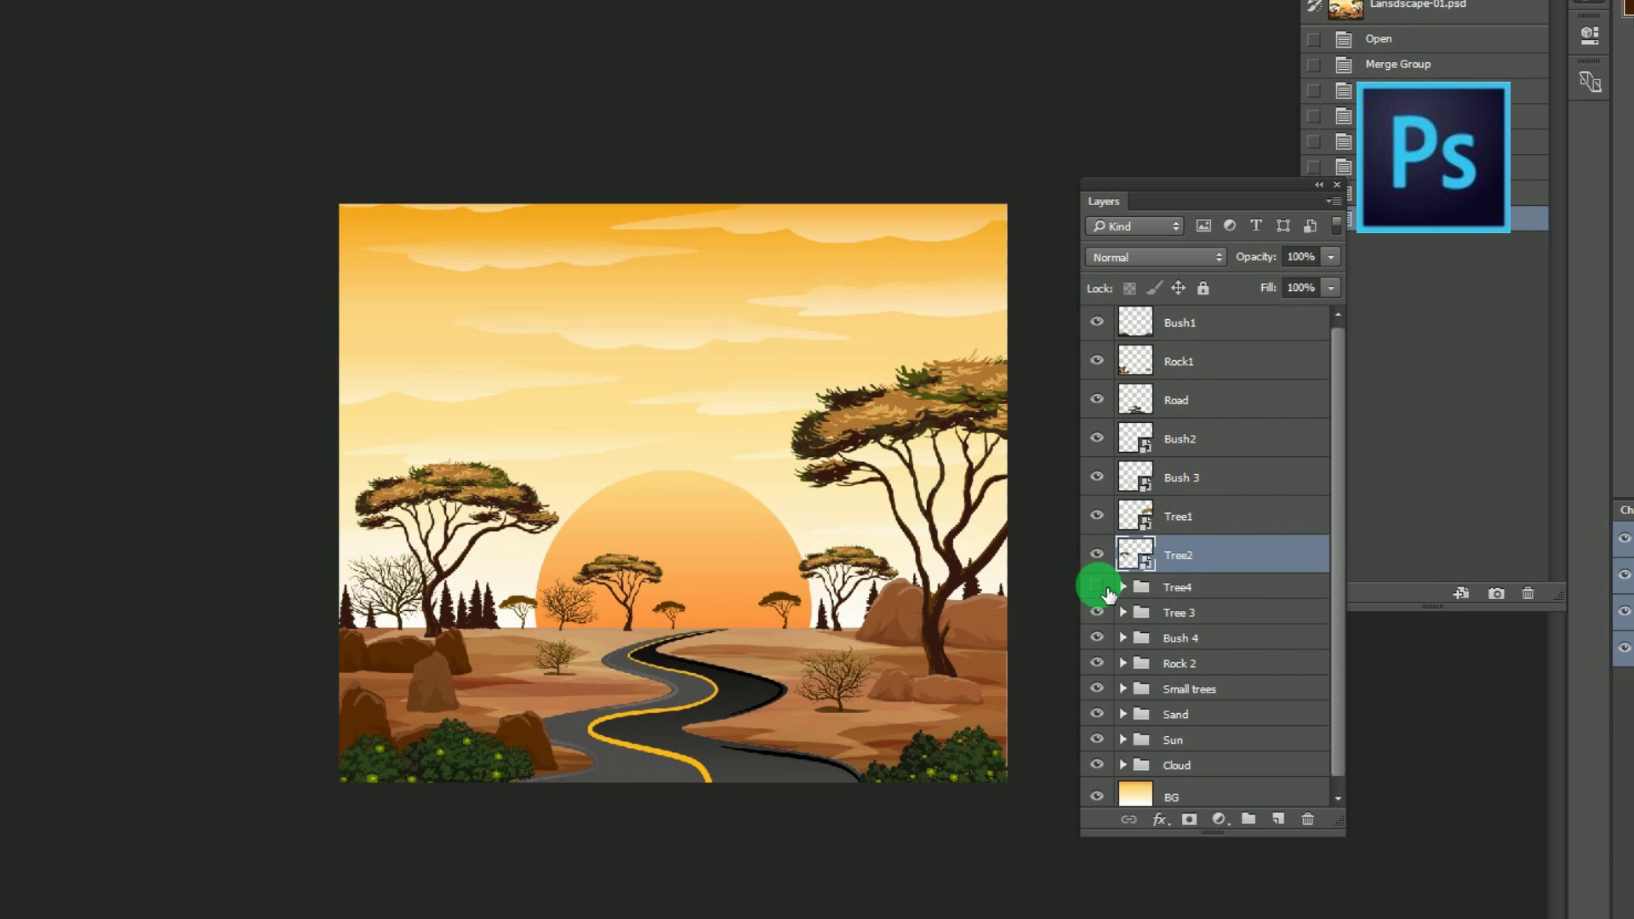
{"action": "right_click", "coordinate": [1191, 589]}
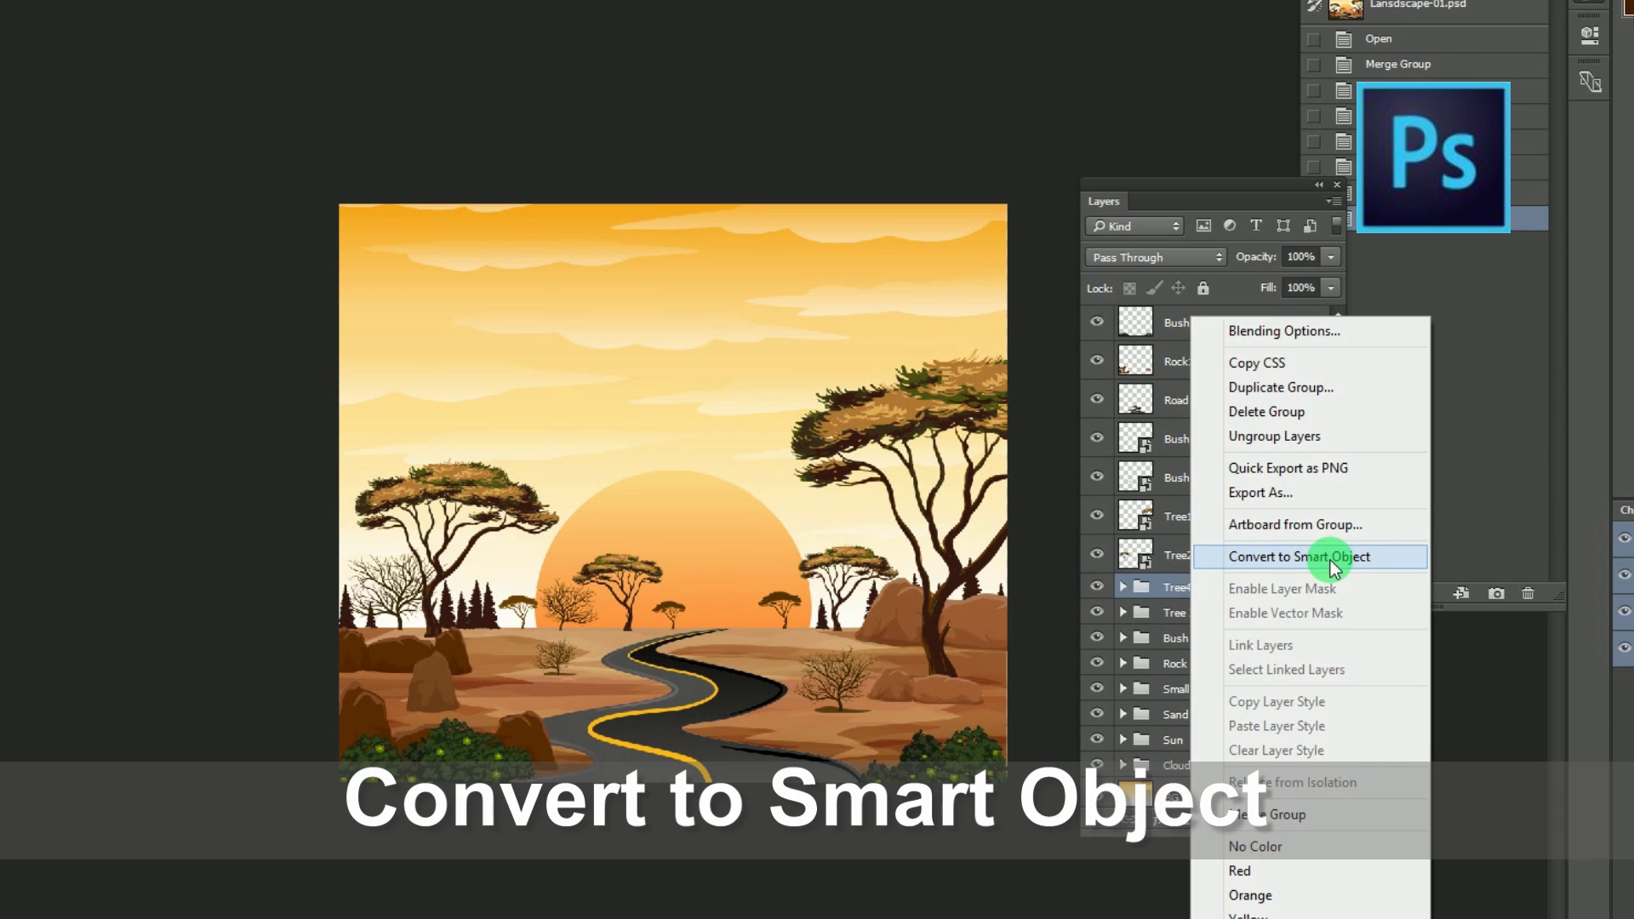
{"action": "left_click", "coordinate": [1331, 558]}
Convert the Tree 3 group and the Bush 4 group each to its own Smart Object.
{"action": "right_click", "coordinate": [1185, 601]}
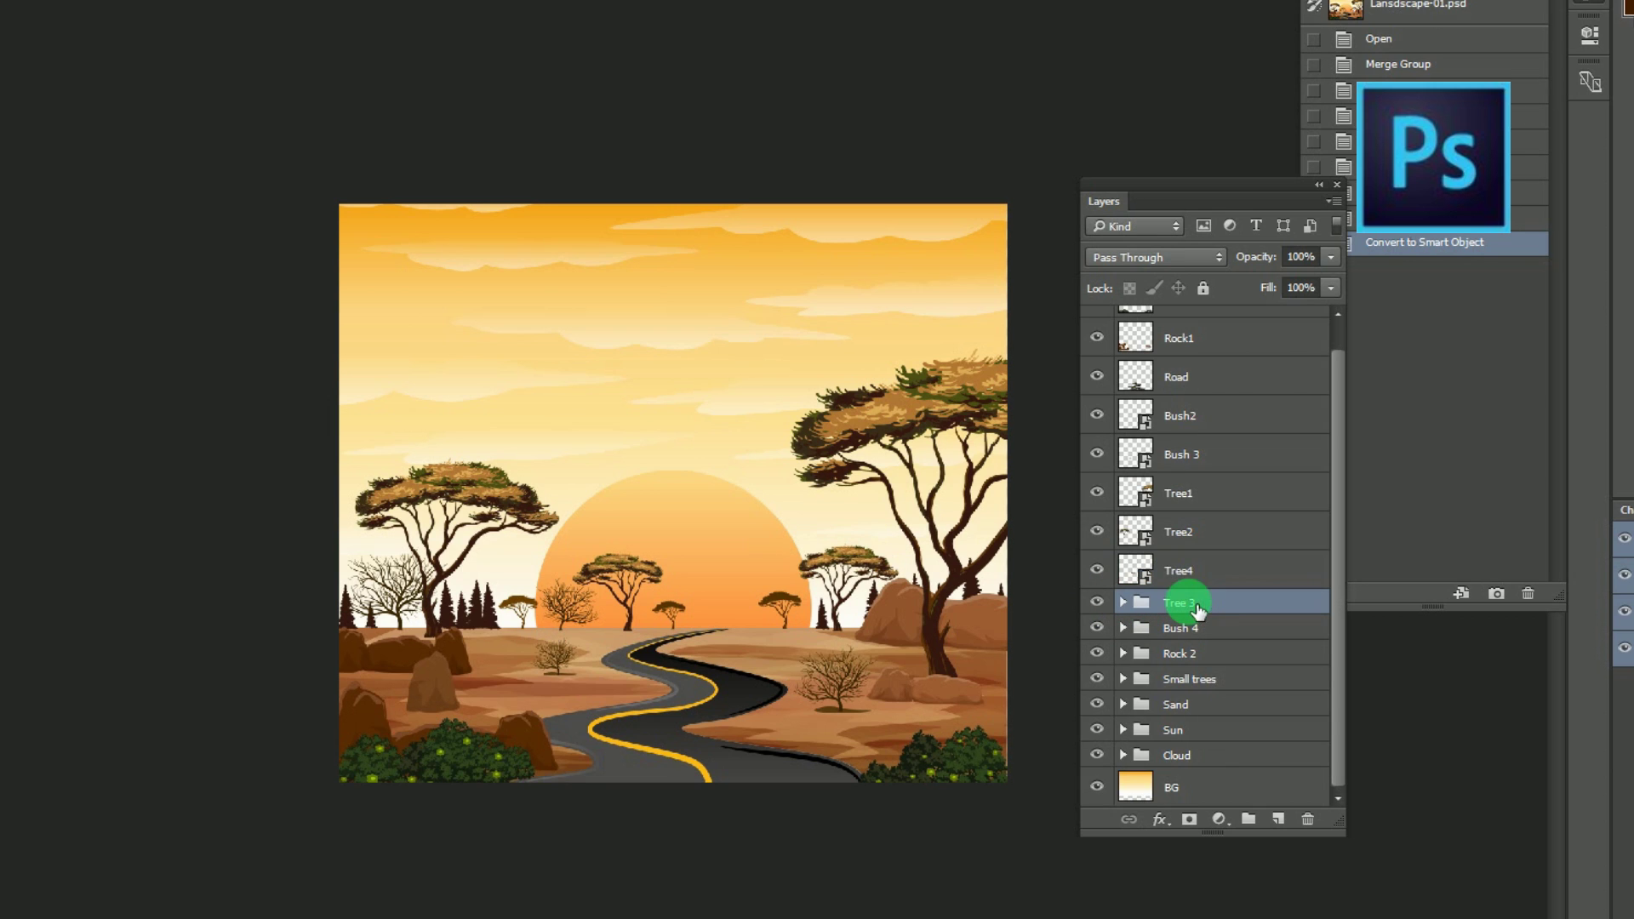
{"action": "left_click", "coordinate": [1291, 124]}
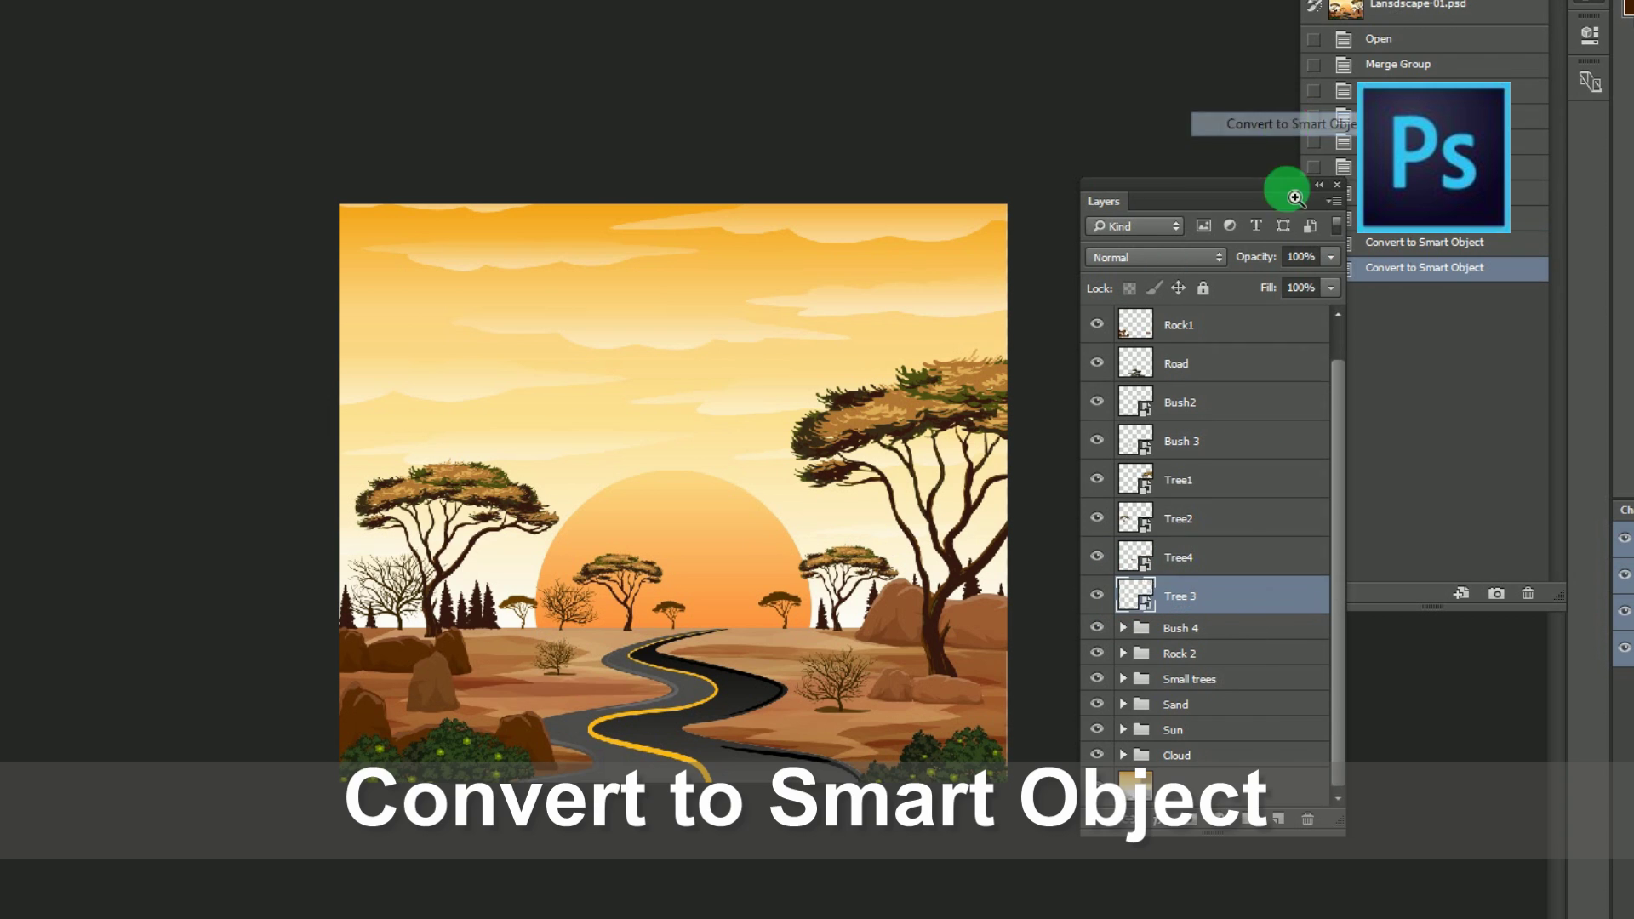
{"action": "left_click", "coordinate": [1099, 628]}
{"action": "left_click", "coordinate": [1097, 628]}
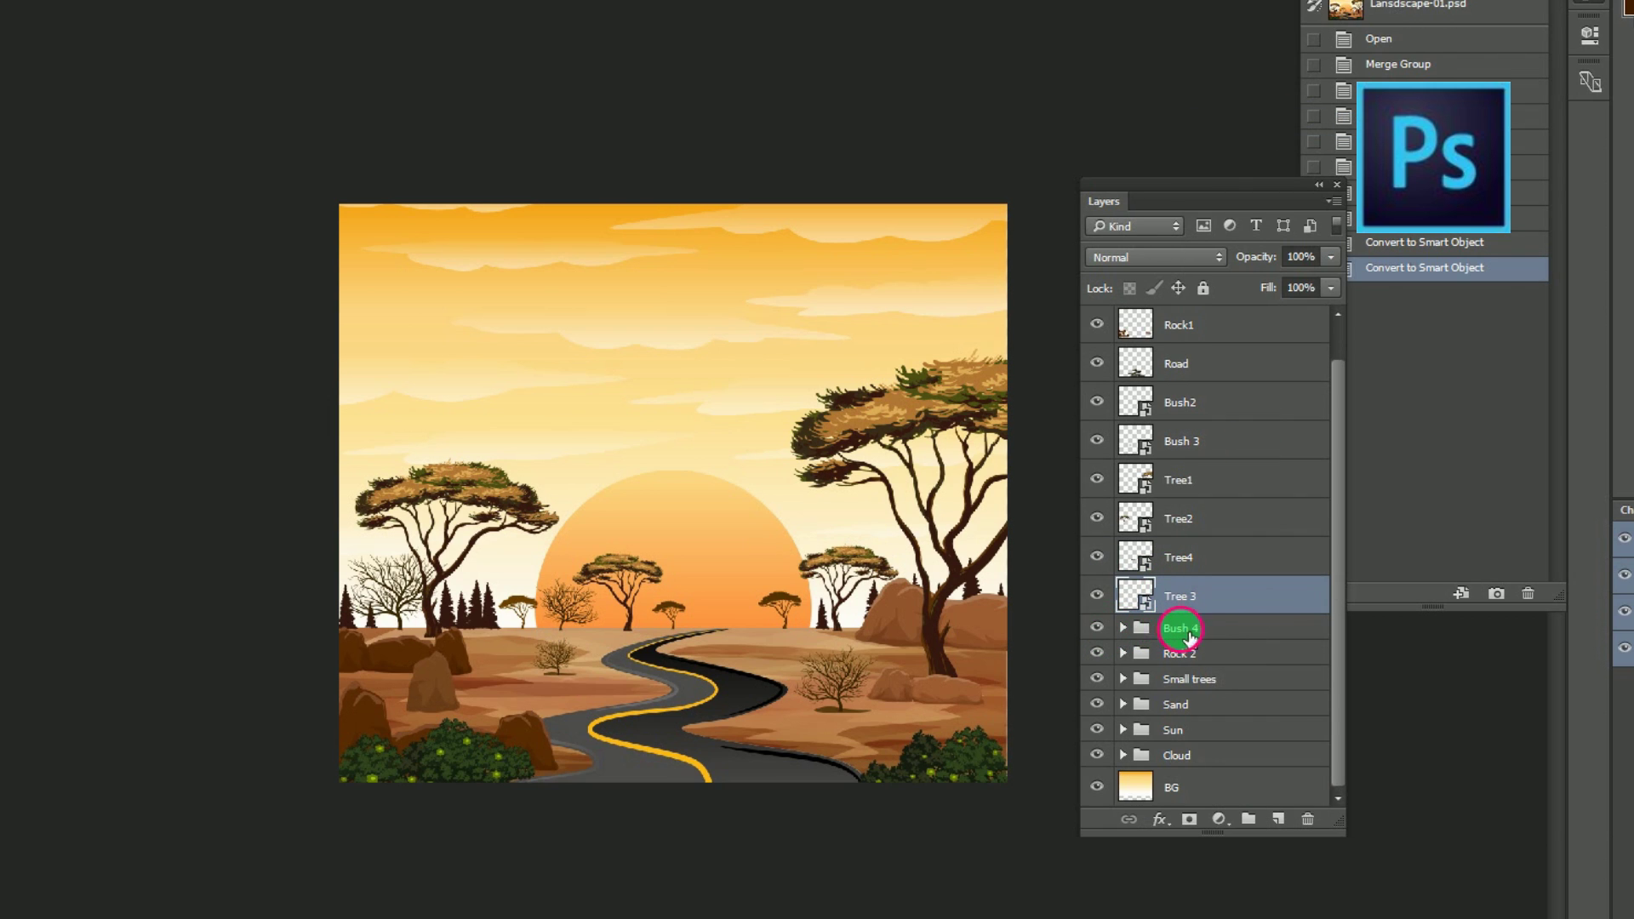
{"action": "right_click", "coordinate": [1189, 637]}
{"action": "left_click", "coordinate": [1234, 149]}
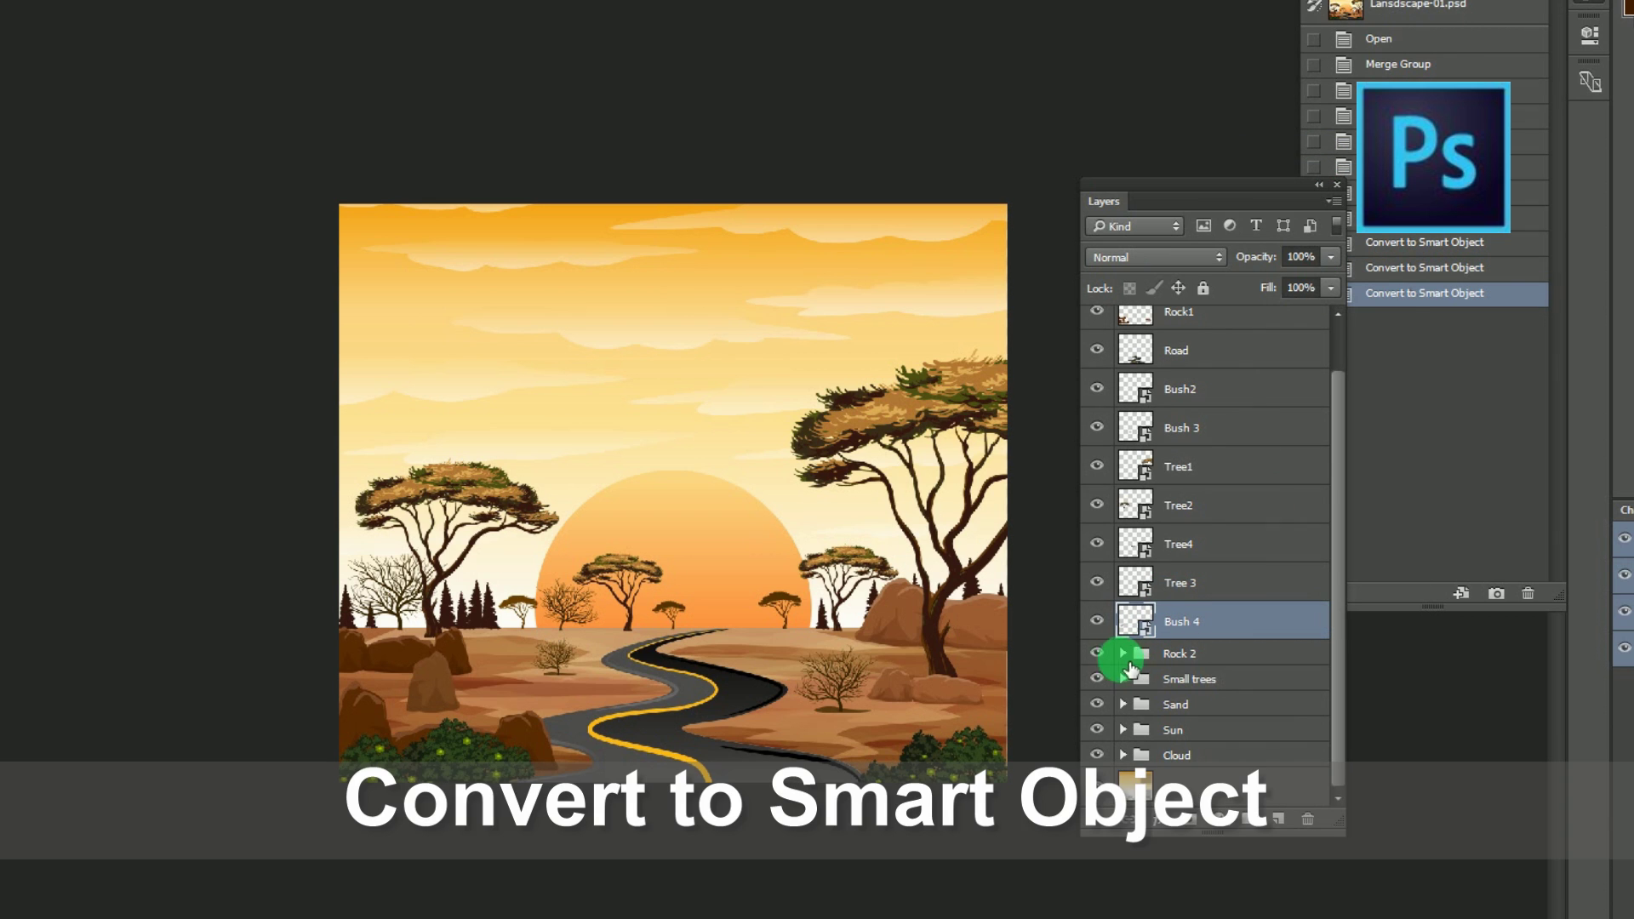
Merge the Rock 2 group and the Small trees group each into a single layer.
{"action": "left_click", "coordinate": [1178, 654]}
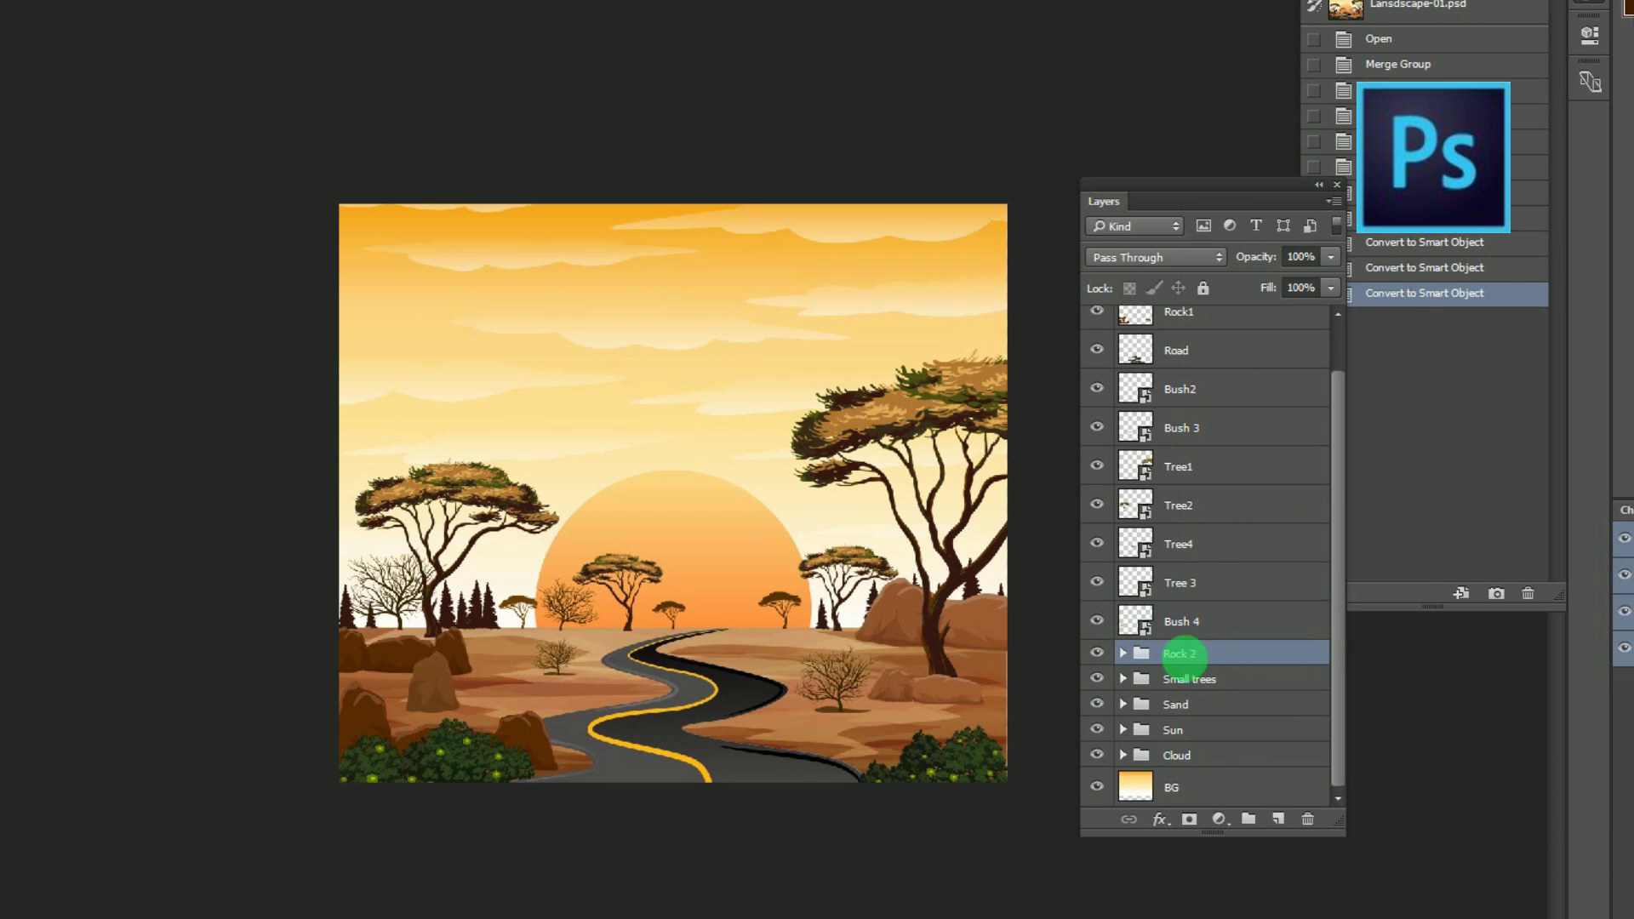
{"action": "right_click", "coordinate": [1178, 654]}
{"action": "left_click", "coordinate": [1268, 435]}
{"action": "left_click", "coordinate": [1097, 692]}
{"action": "left_click", "coordinate": [1096, 691]}
{"action": "left_click", "coordinate": [1203, 690]}
{"action": "right_click", "coordinate": [1203, 689]}
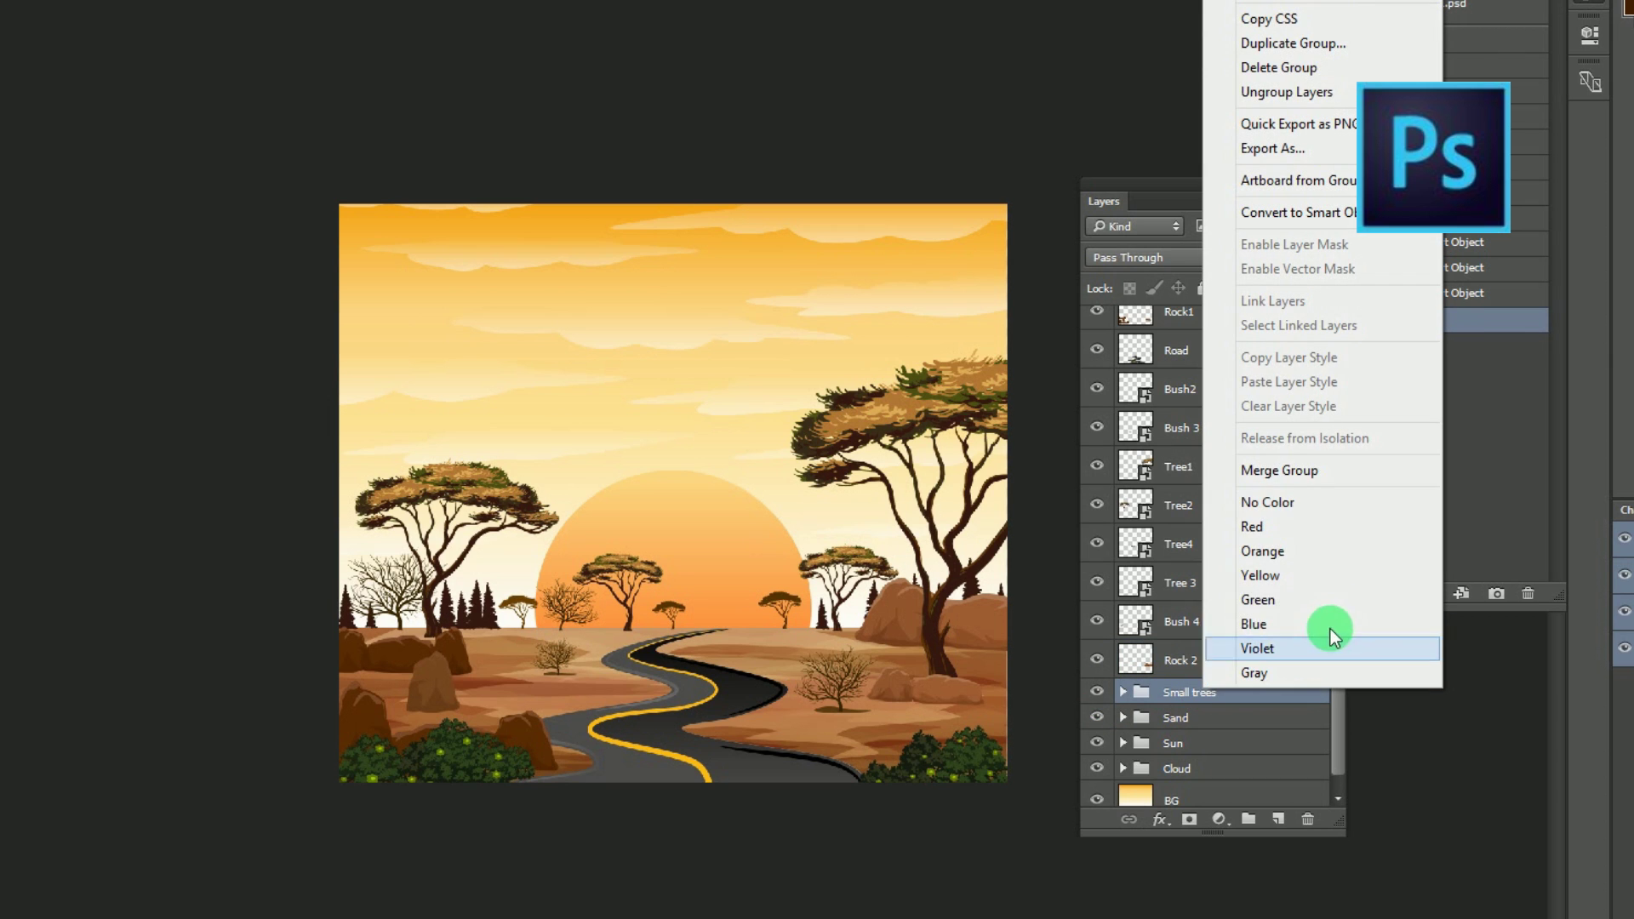
{"action": "left_click", "coordinate": [1310, 480]}
Merge the Sand group into a single layer.
{"action": "left_click", "coordinate": [1097, 730]}
{"action": "left_click", "coordinate": [1096, 730]}
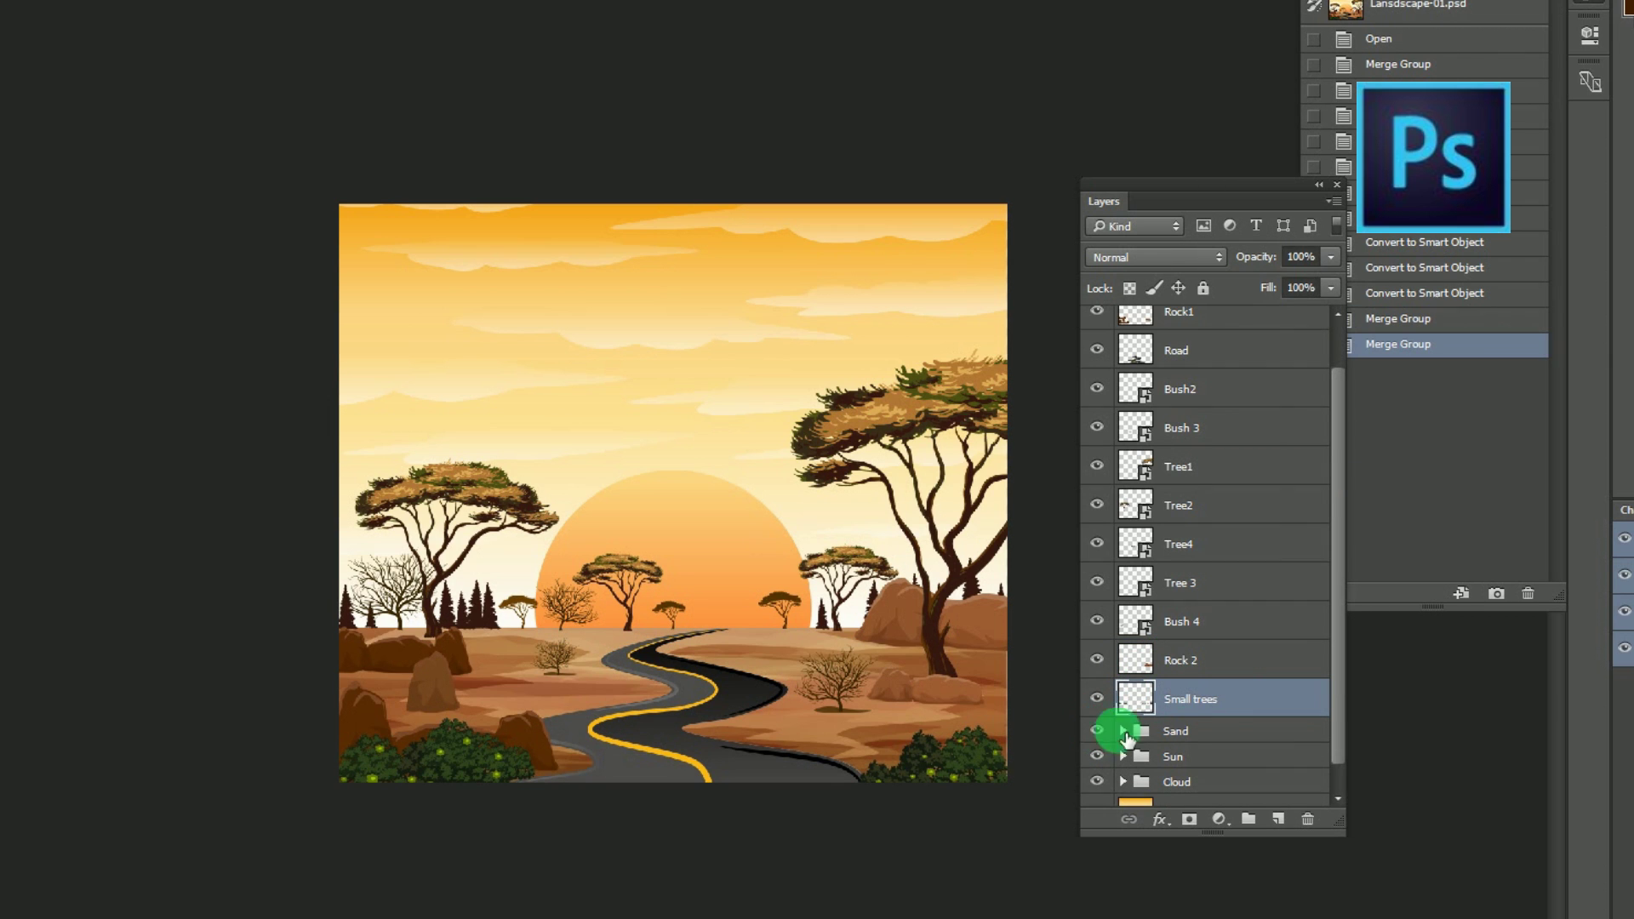
{"action": "right_click", "coordinate": [1179, 730]}
{"action": "left_click", "coordinate": [1302, 498]}
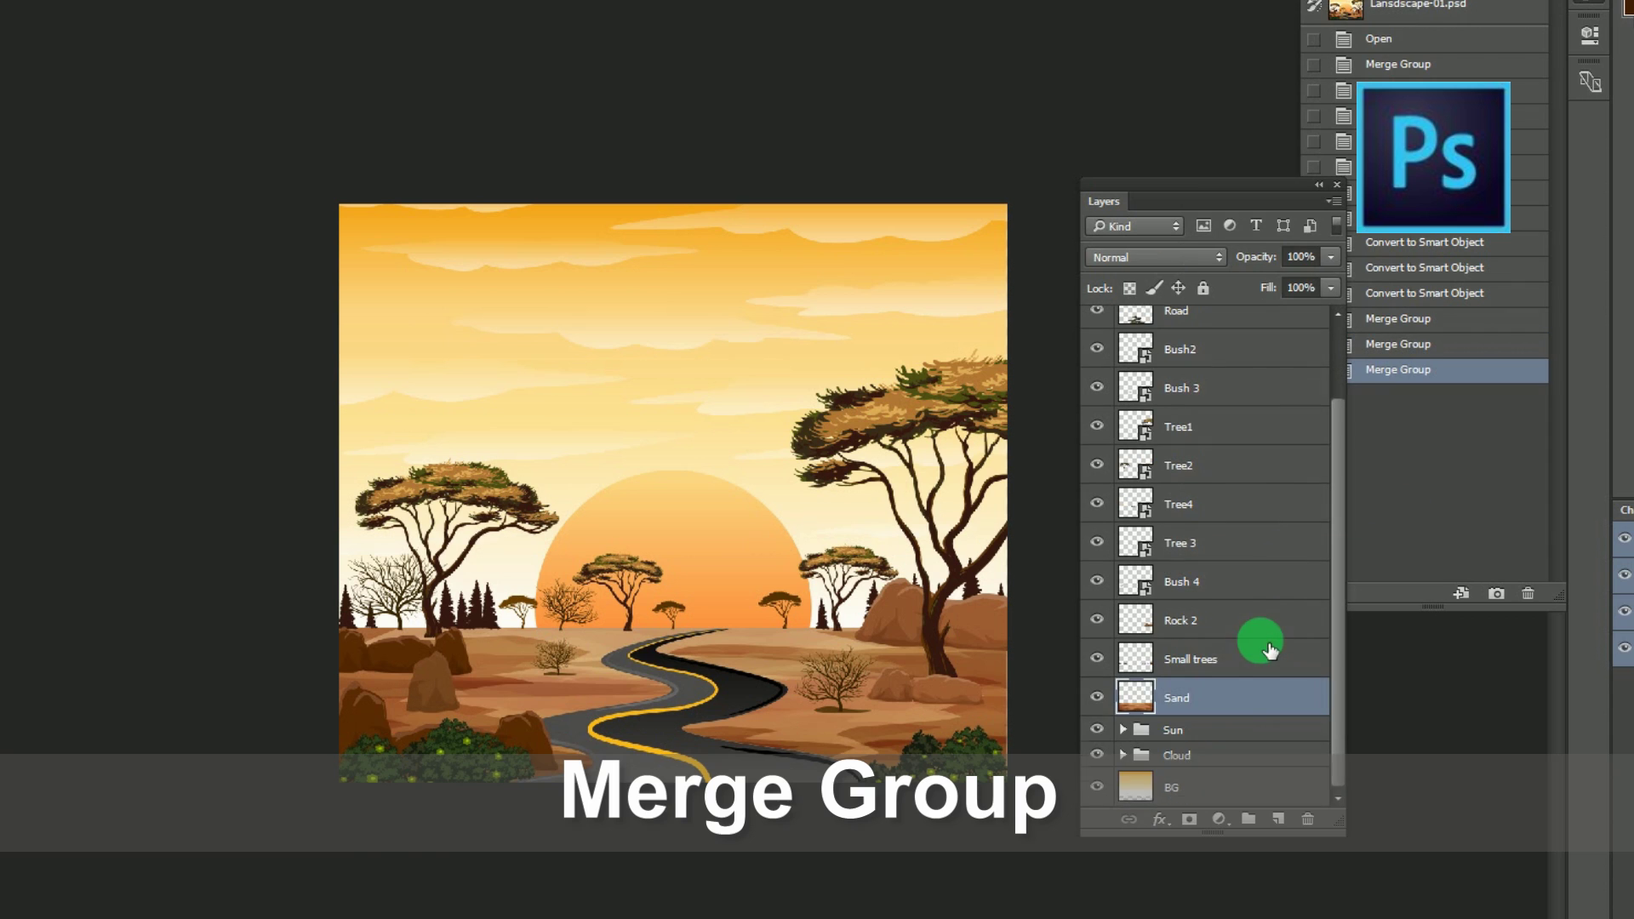
Convert the Sun group and the Cloud group each to its own Smart Object.
{"action": "left_click", "coordinate": [1096, 729]}
{"action": "left_click", "coordinate": [1097, 729]}
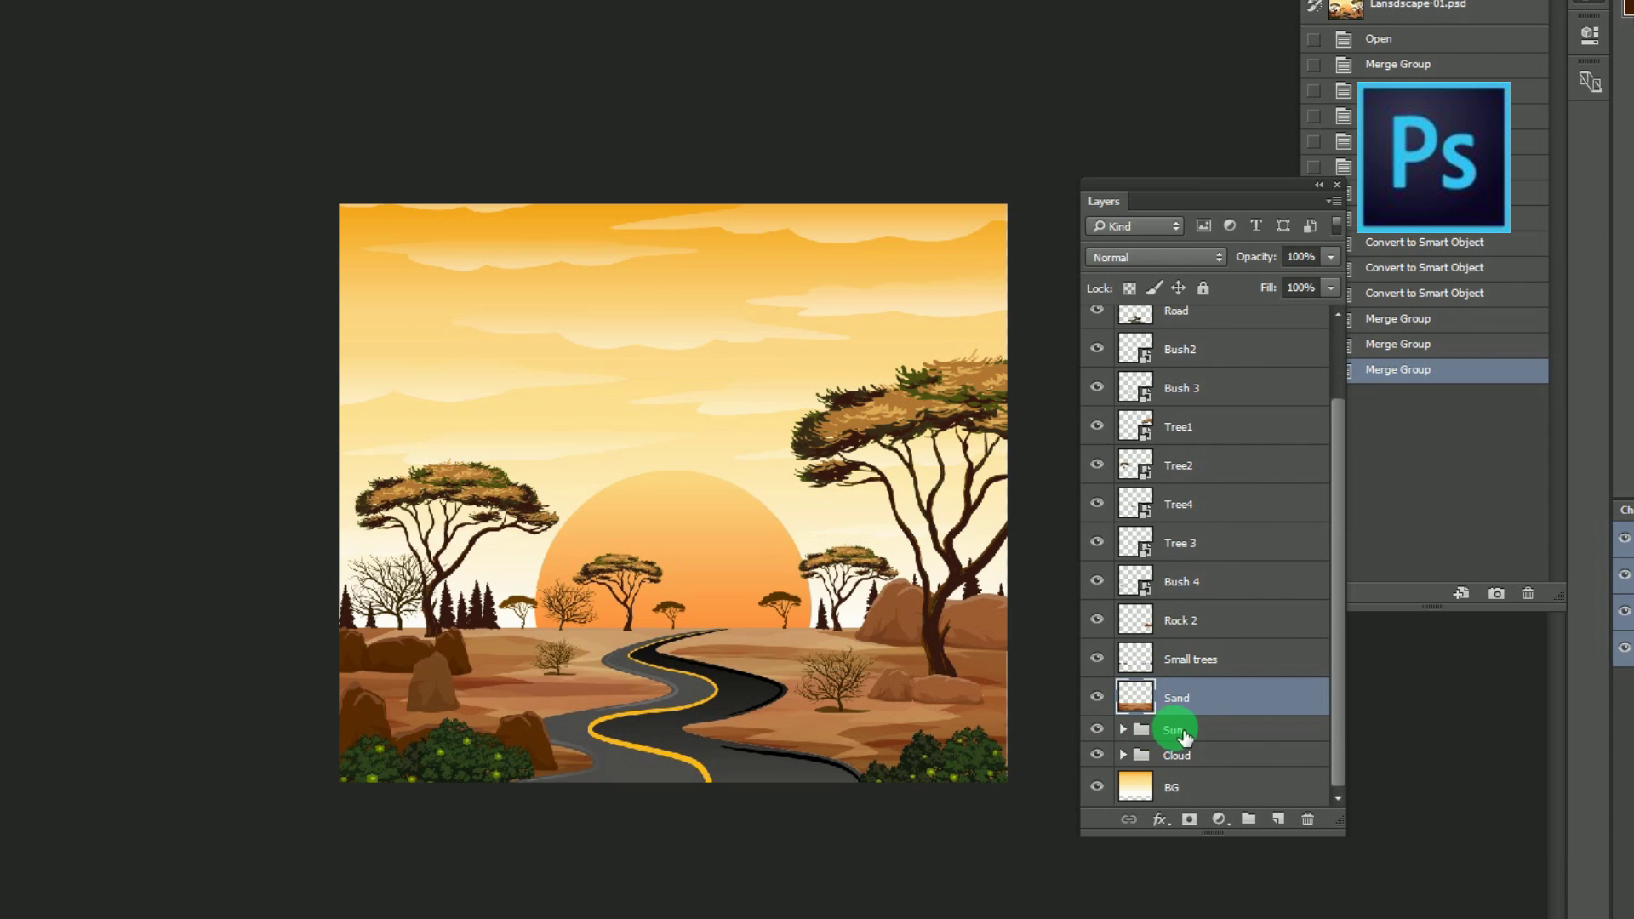
{"action": "right_click", "coordinate": [1181, 731]}
{"action": "left_click", "coordinate": [1219, 247]}
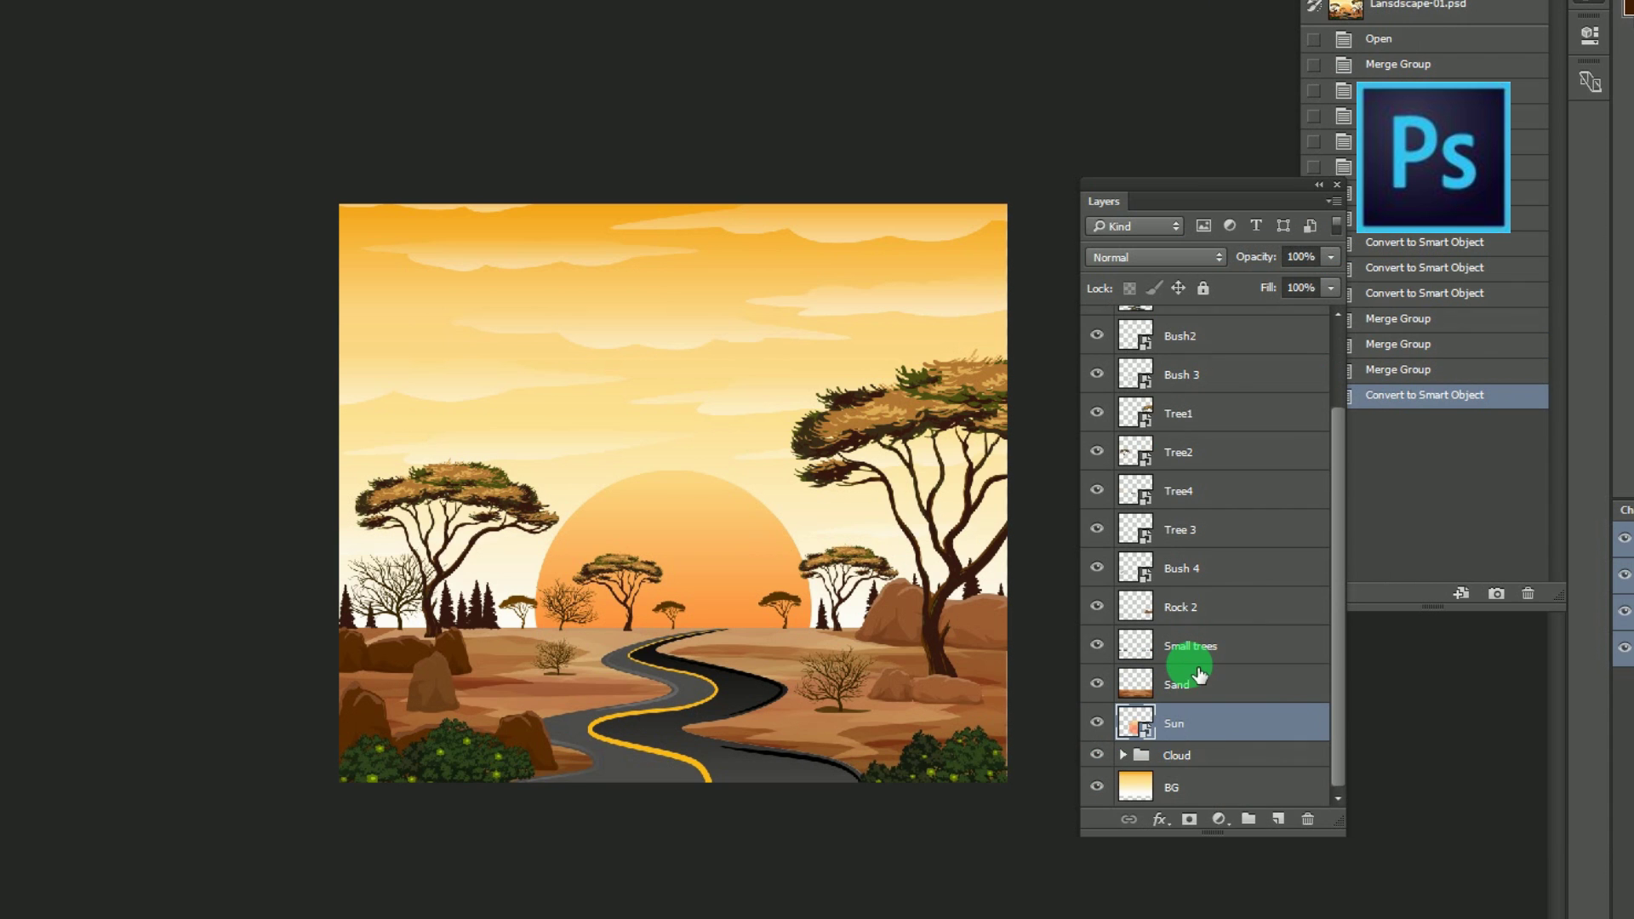
{"action": "left_click", "coordinate": [1096, 754]}
{"action": "left_click", "coordinate": [1097, 755]}
{"action": "right_click", "coordinate": [1202, 754]}
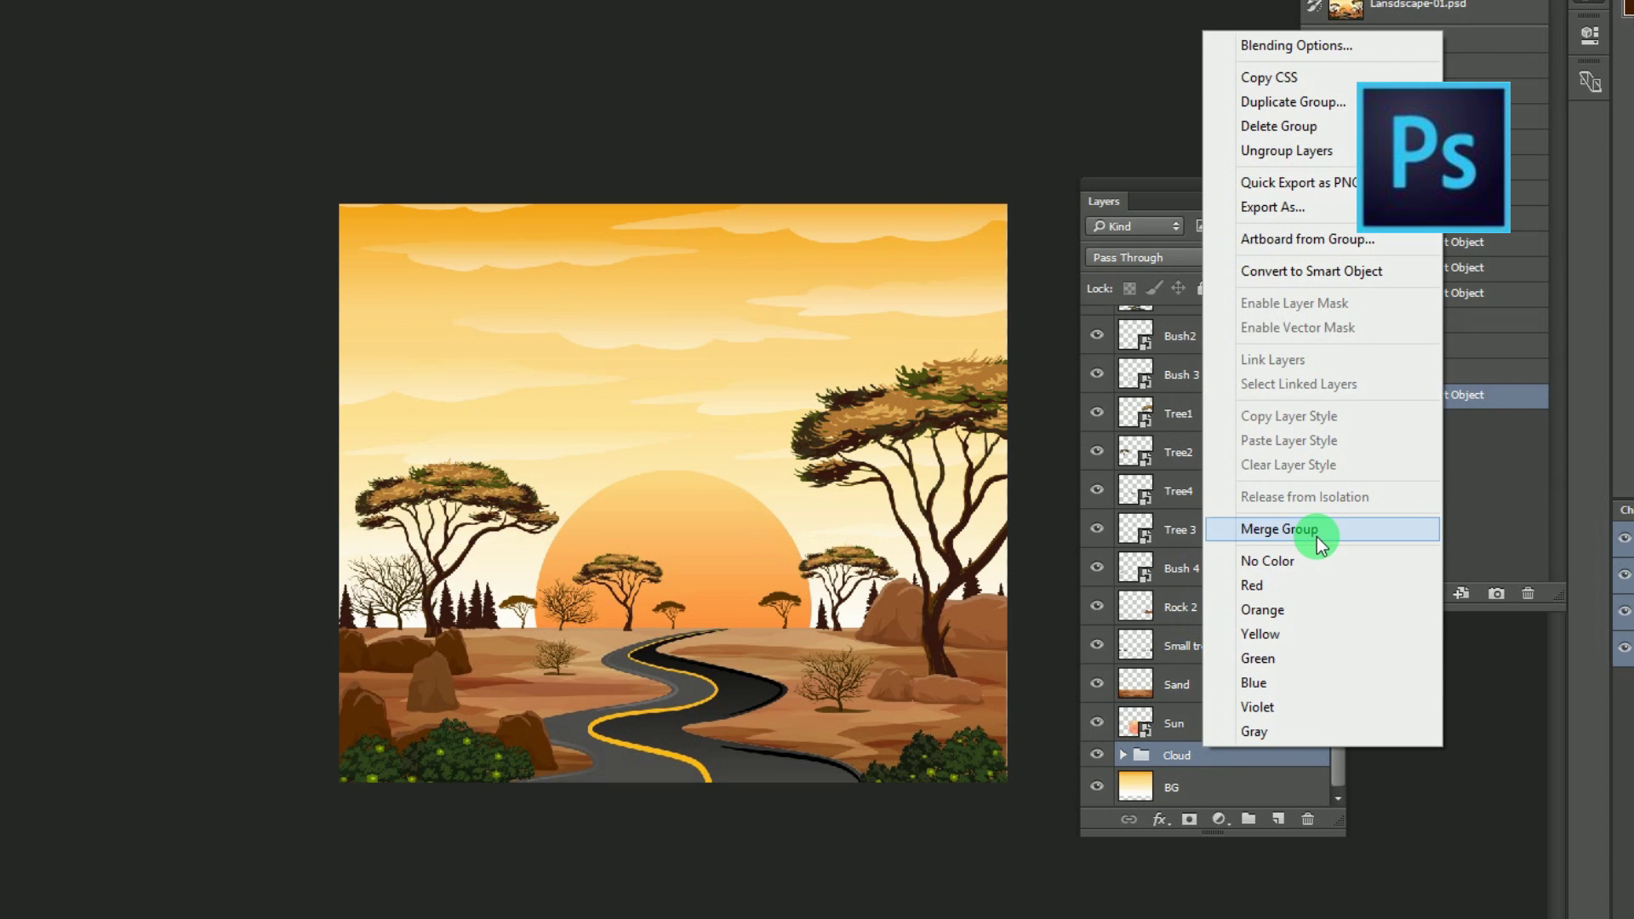
{"action": "left_click", "coordinate": [1327, 274]}
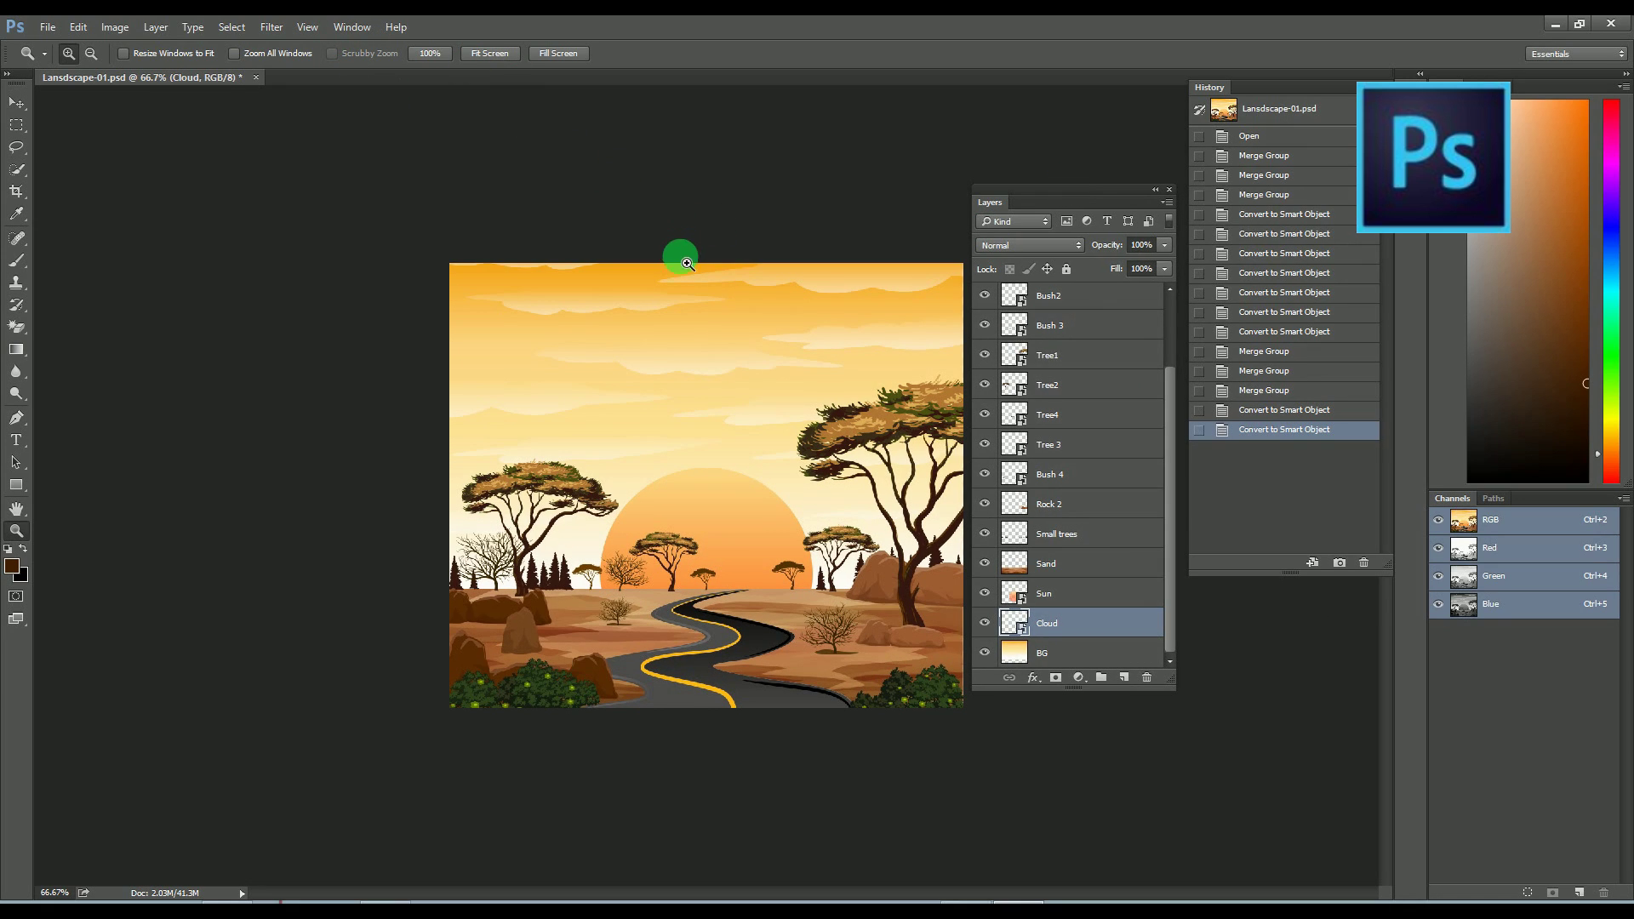
Float the landscape document in its own window and enlarge its view to 100%.
{"action": "left_click_drag", "start_coordinate": [205, 80], "coordinate": [490, 97]}
{"action": "left_click_drag", "start_coordinate": [690, 571], "coordinate": [907, 698]}
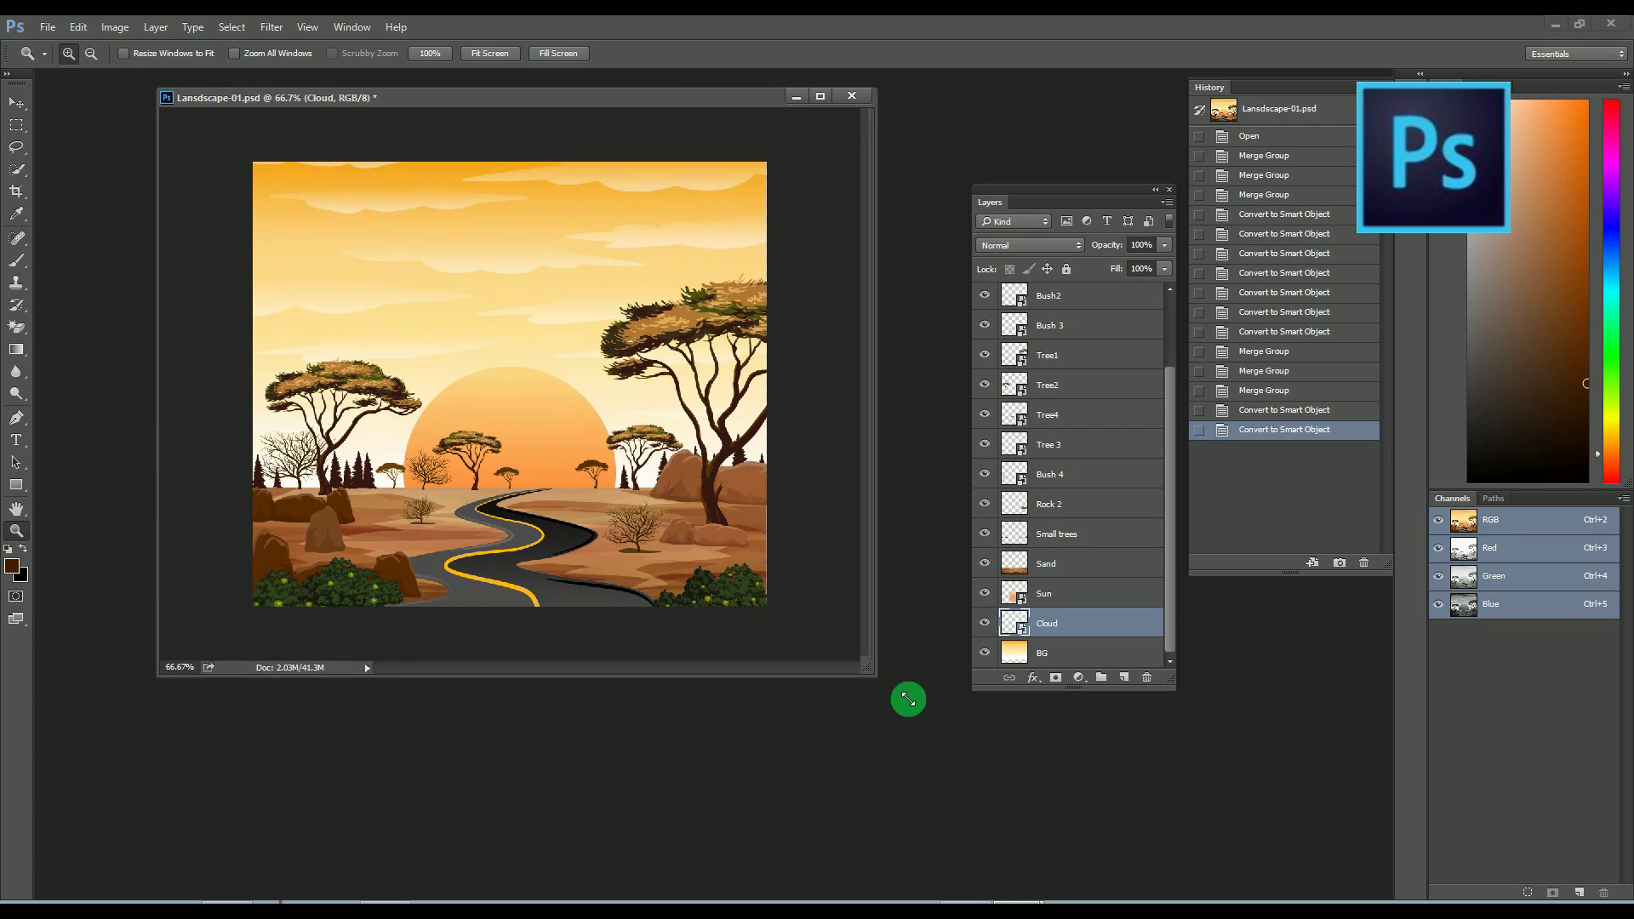
{"action": "left_click", "coordinate": [632, 447]}
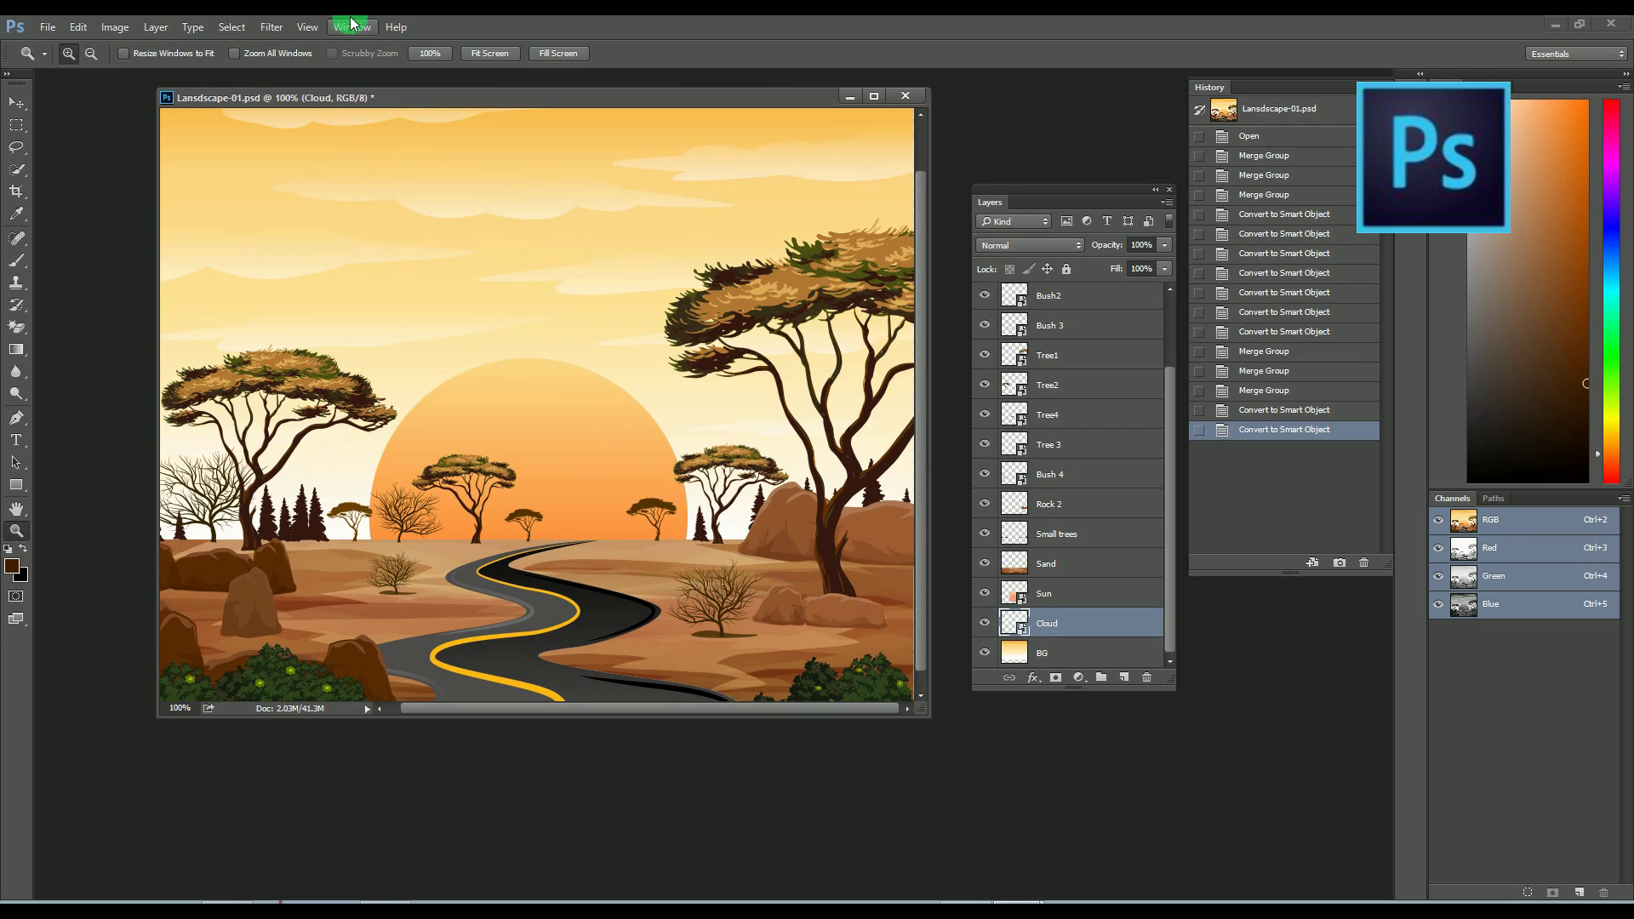
Show the Timeline below the artwork and create a video timeline for the landscape layers.
{"action": "left_click", "coordinate": [357, 29]}
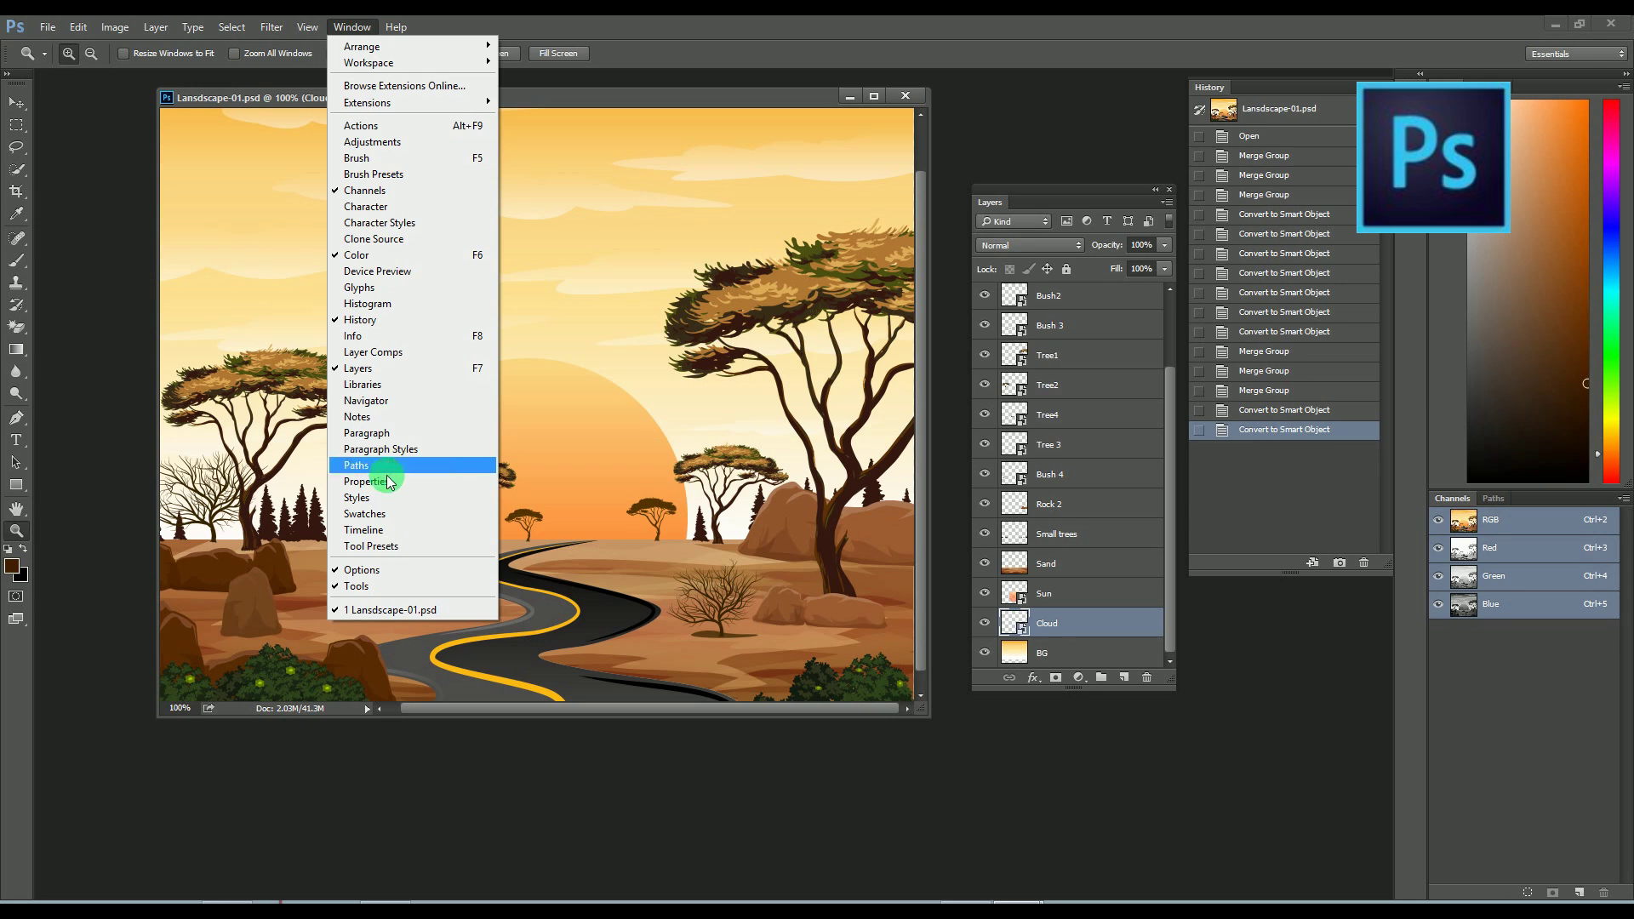
{"action": "left_click", "coordinate": [379, 529]}
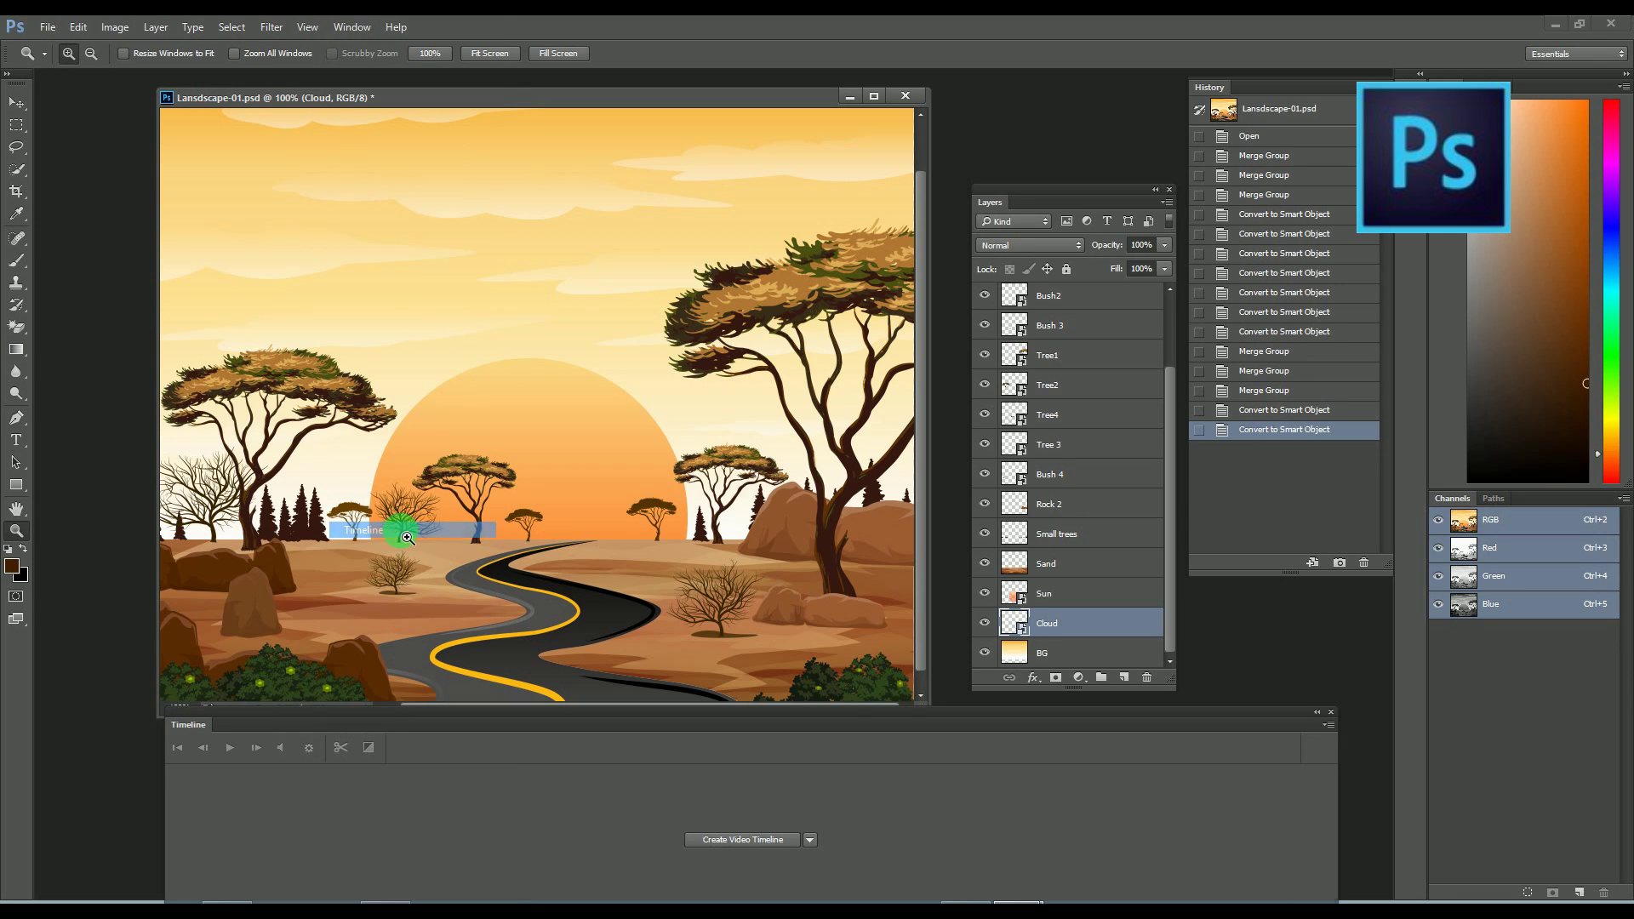
{"action": "left_click_drag", "start_coordinate": [726, 723], "coordinate": [656, 569]}
{"action": "left_click_drag", "start_coordinate": [630, 99], "coordinate": [631, 87]}
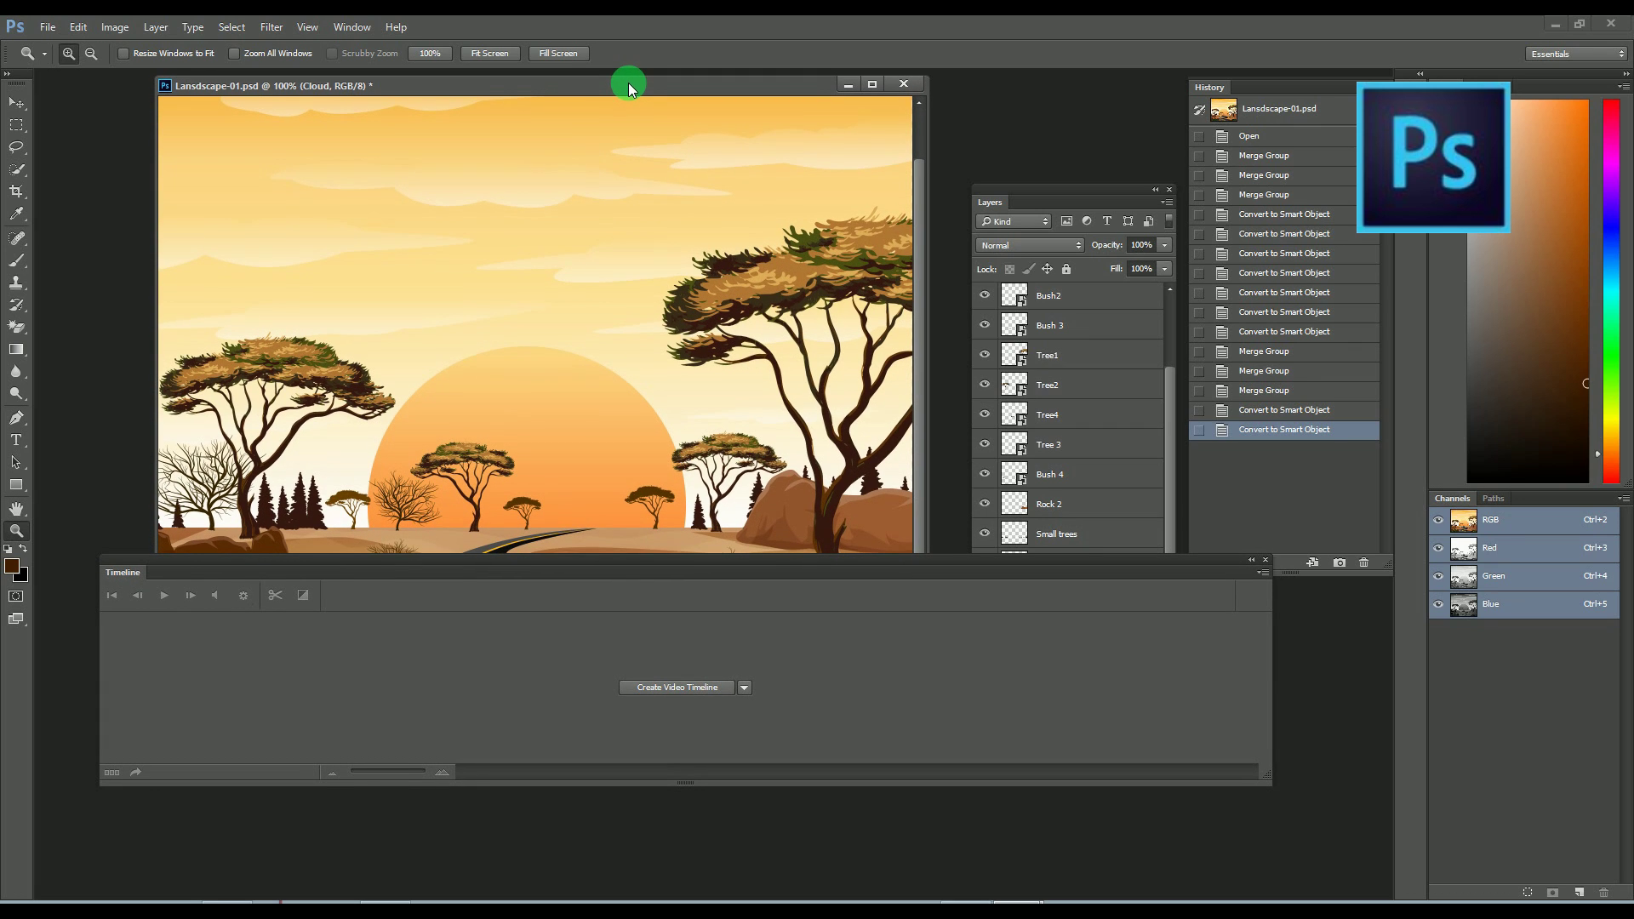
{"action": "left_click", "coordinate": [742, 690]}
{"action": "left_click", "coordinate": [701, 715]}
{"action": "left_click", "coordinate": [678, 687]}
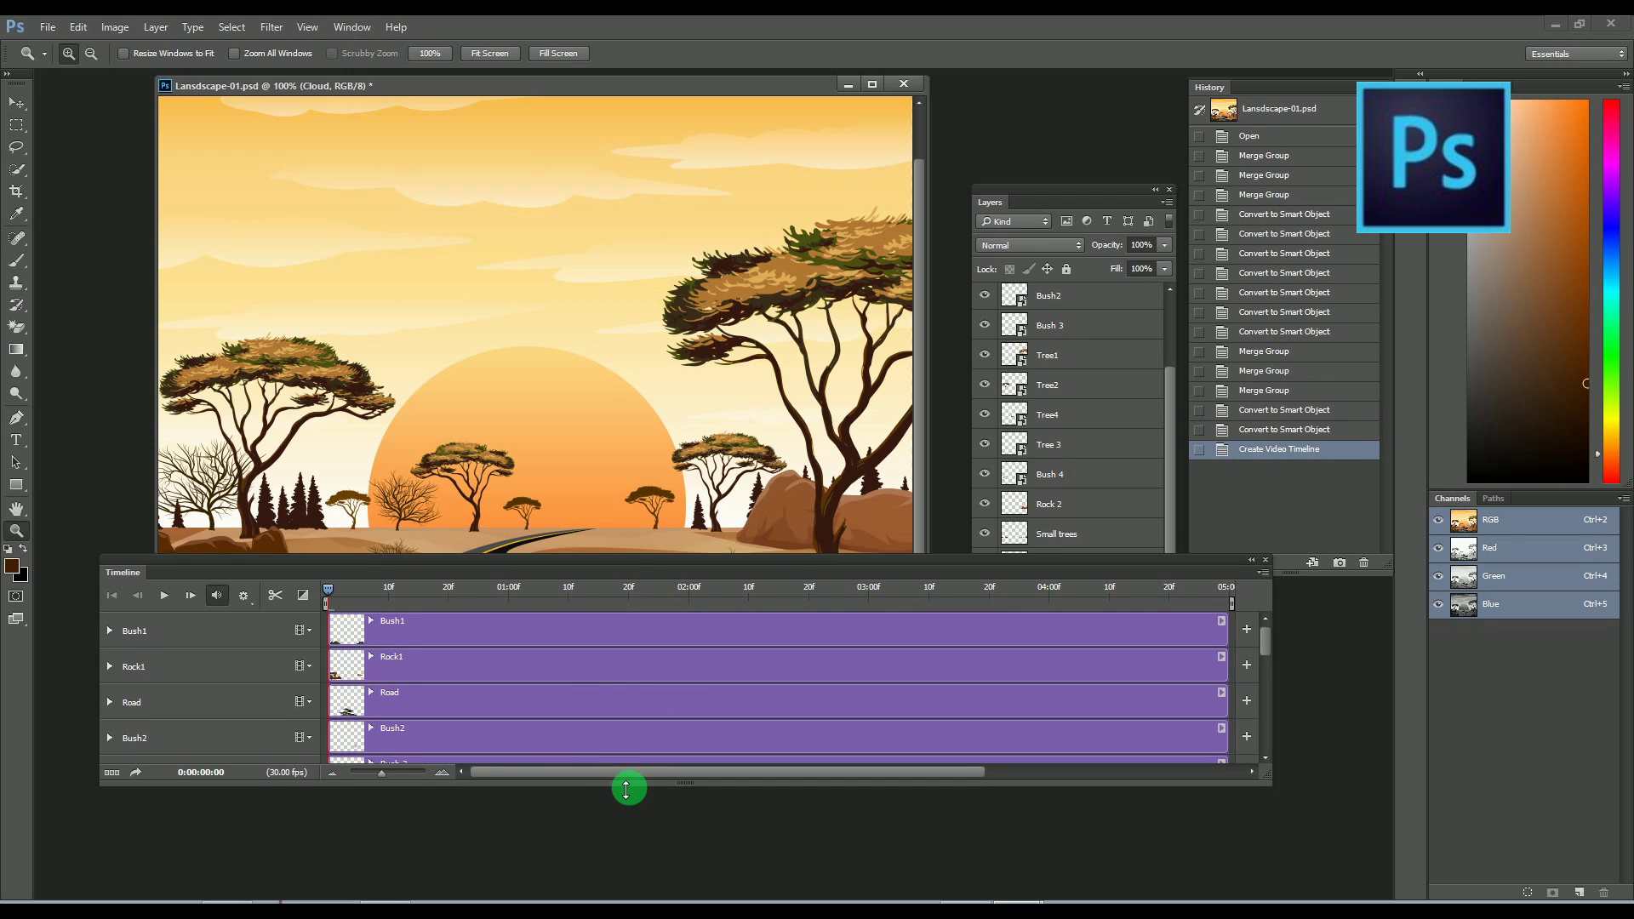
Extend the Timeline to show more tracks and move the Layers panel clear of it, with the Sun clip selected.
{"action": "left_click_drag", "start_coordinate": [626, 788], "coordinate": [630, 855]}
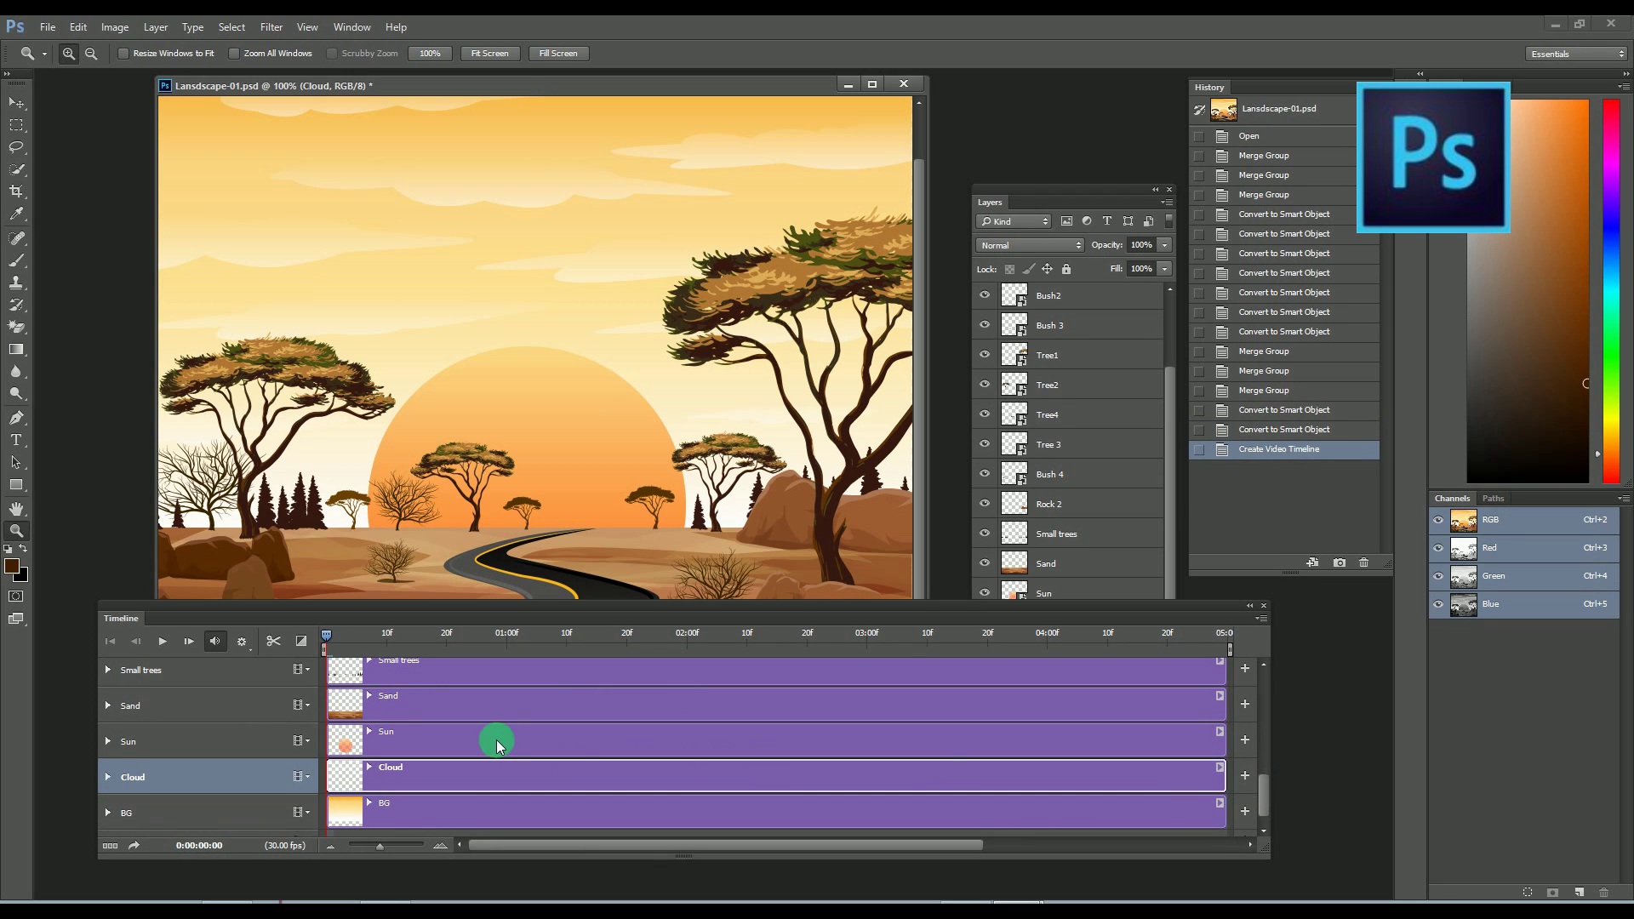
{"action": "left_click", "coordinate": [498, 741]}
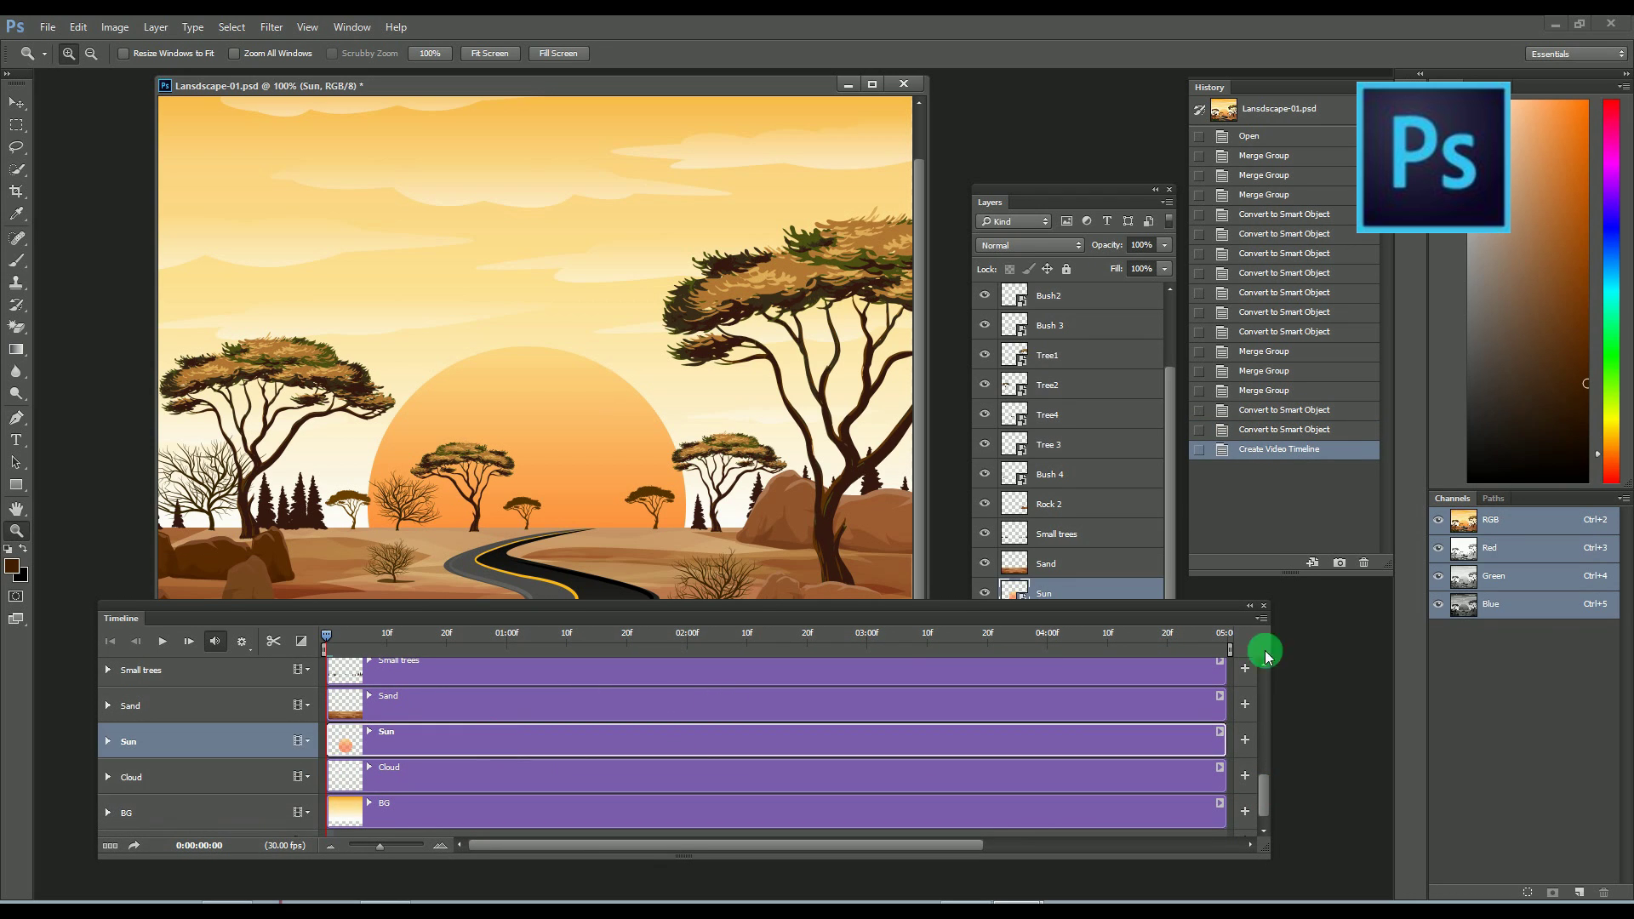
{"action": "left_click_drag", "start_coordinate": [1052, 191], "coordinate": [1022, 85]}
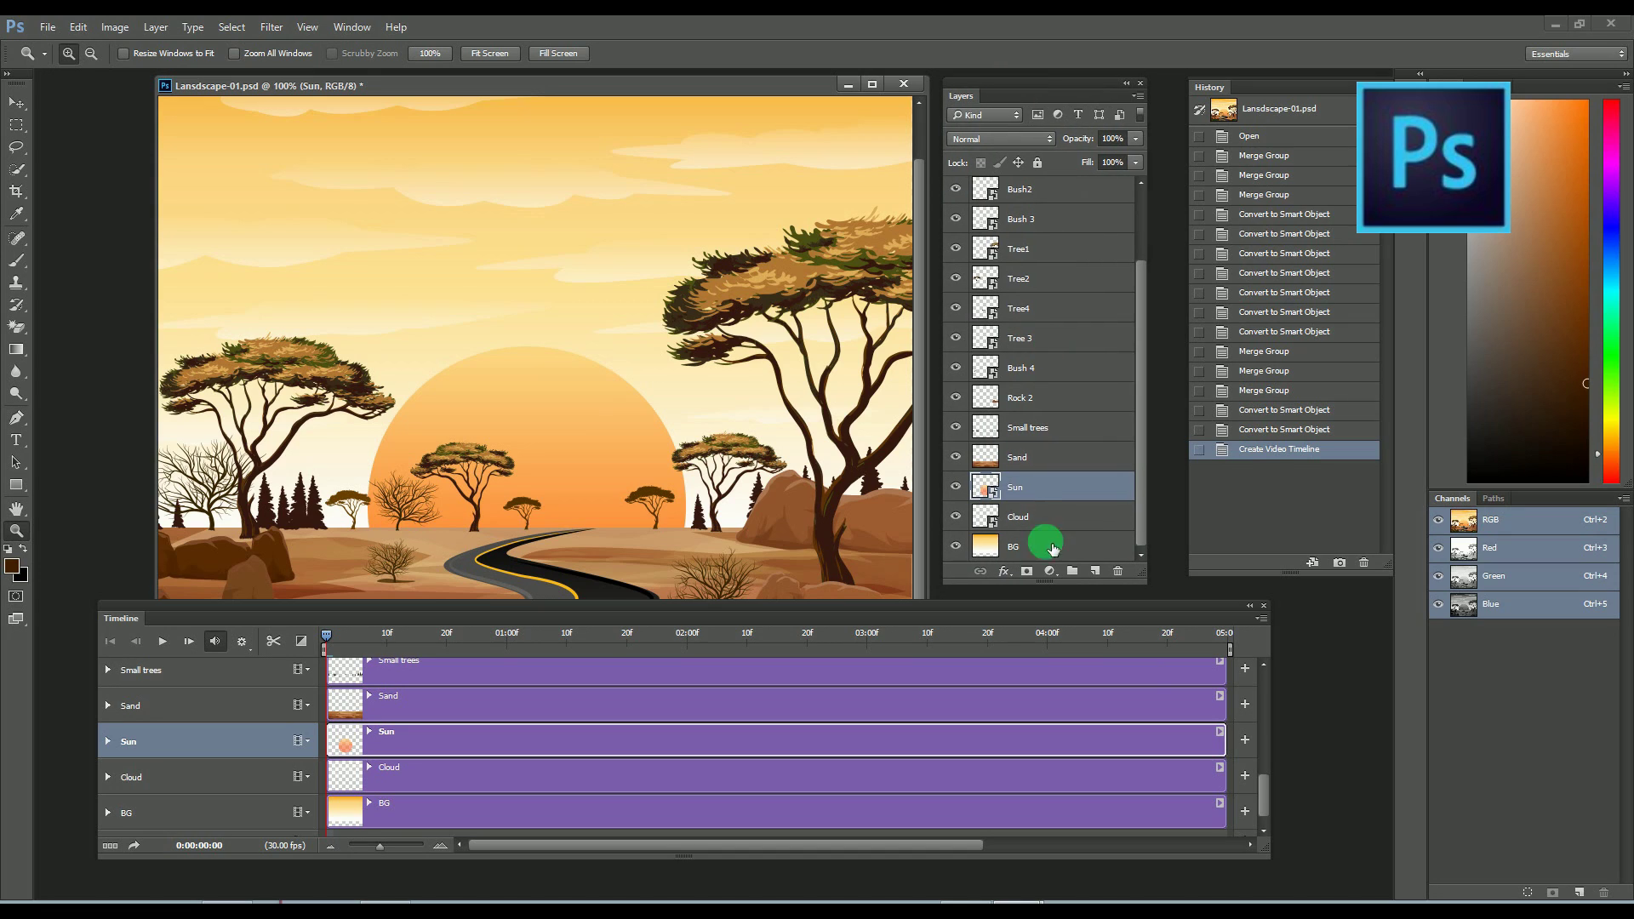
Expand the Sun track and enable Transform keyframing with a first keyframe at 0:00:00:23.
{"action": "left_click", "coordinate": [108, 742]}
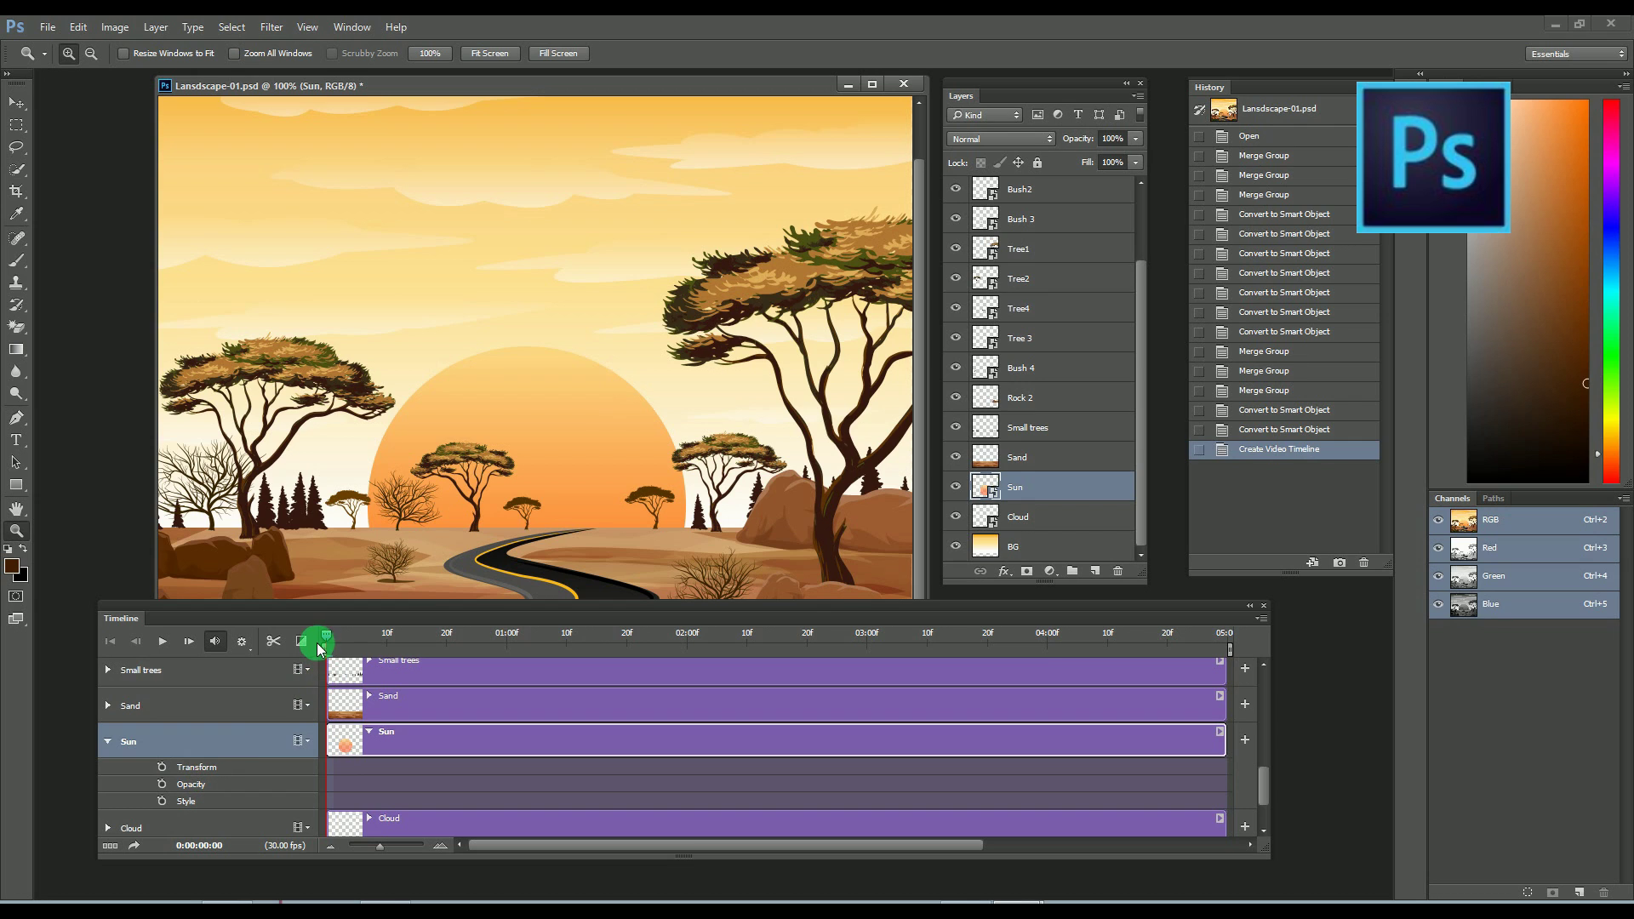
{"action": "mouse_move", "coordinate": [328, 644]}
{"action": "left_mouse_down"}
{"action": "mouse_move", "coordinate": [423, 649]}
{"action": "mouse_move", "coordinate": [328, 660]}
{"action": "left_mouse_up"}
{"action": "left_click", "coordinate": [163, 783]}
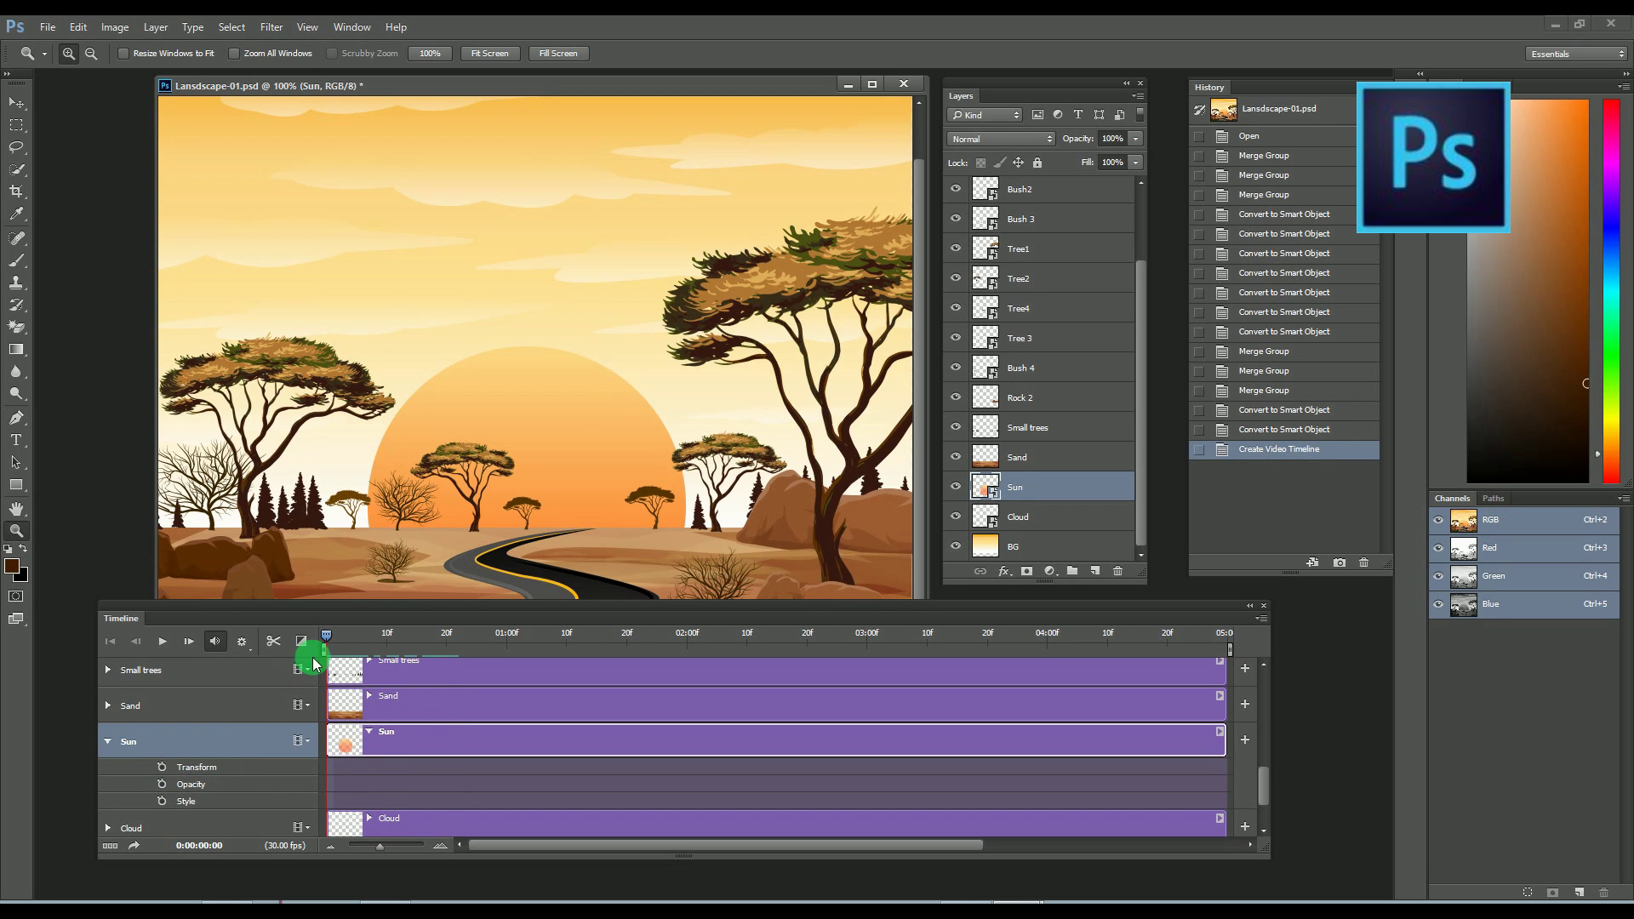
{"action": "left_click_drag", "start_coordinate": [326, 644], "coordinate": [462, 651]}
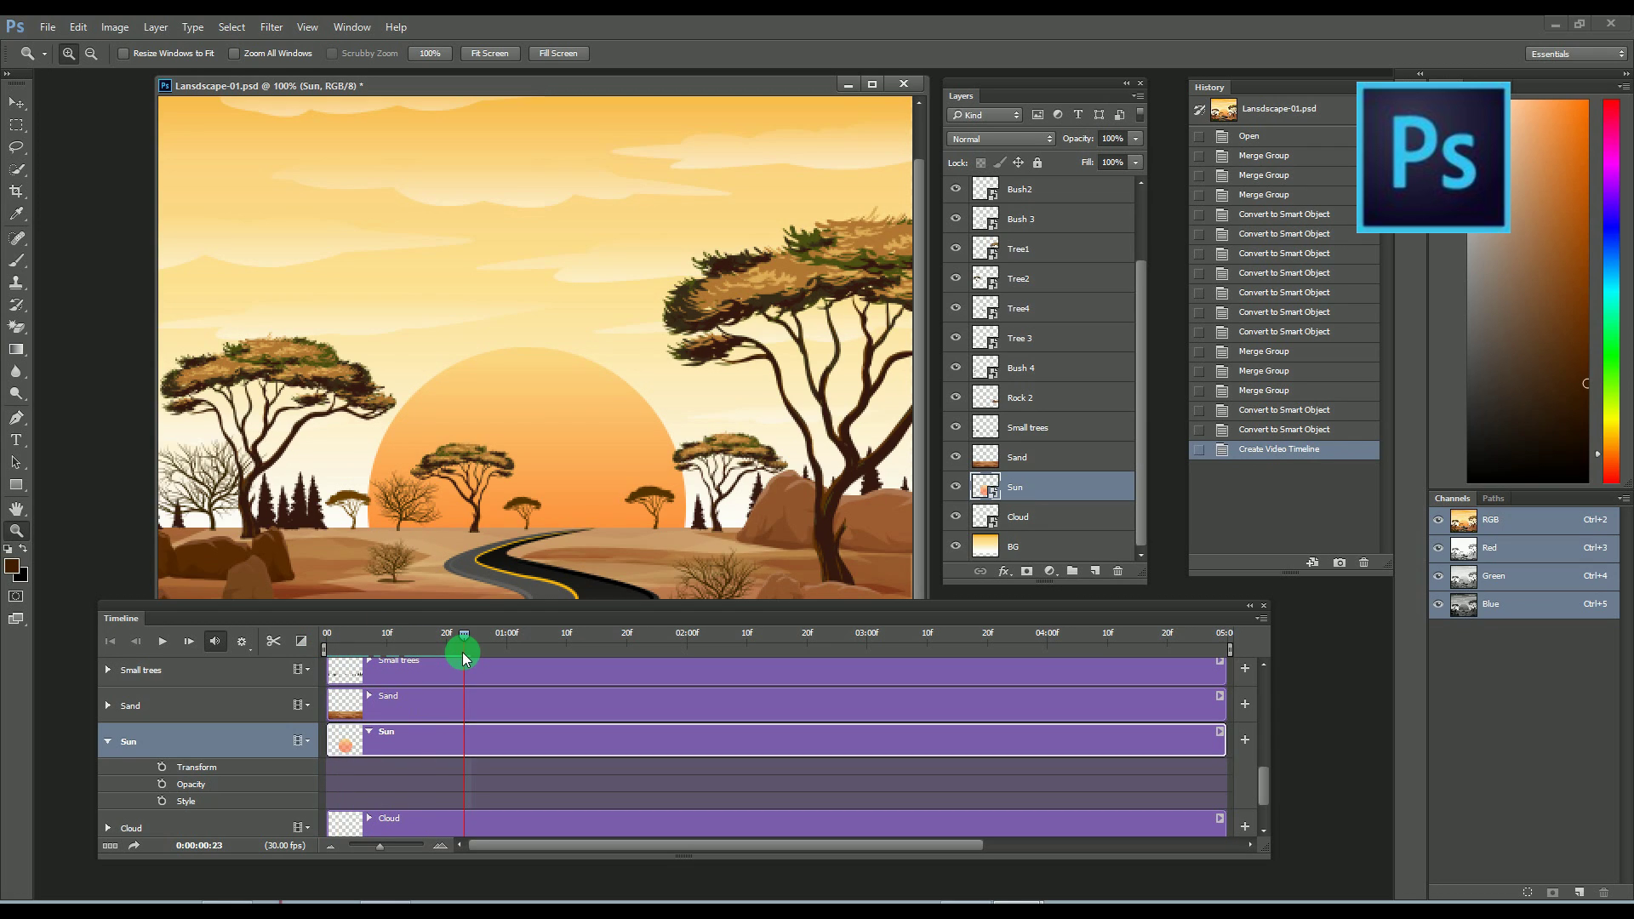
{"action": "left_click", "coordinate": [162, 766]}
Add a second Sun Transform keyframe at 0:00:04:13 and move the sun straight down until it is hidden behind the sand.
{"action": "left_click_drag", "start_coordinate": [463, 640], "coordinate": [689, 661]}
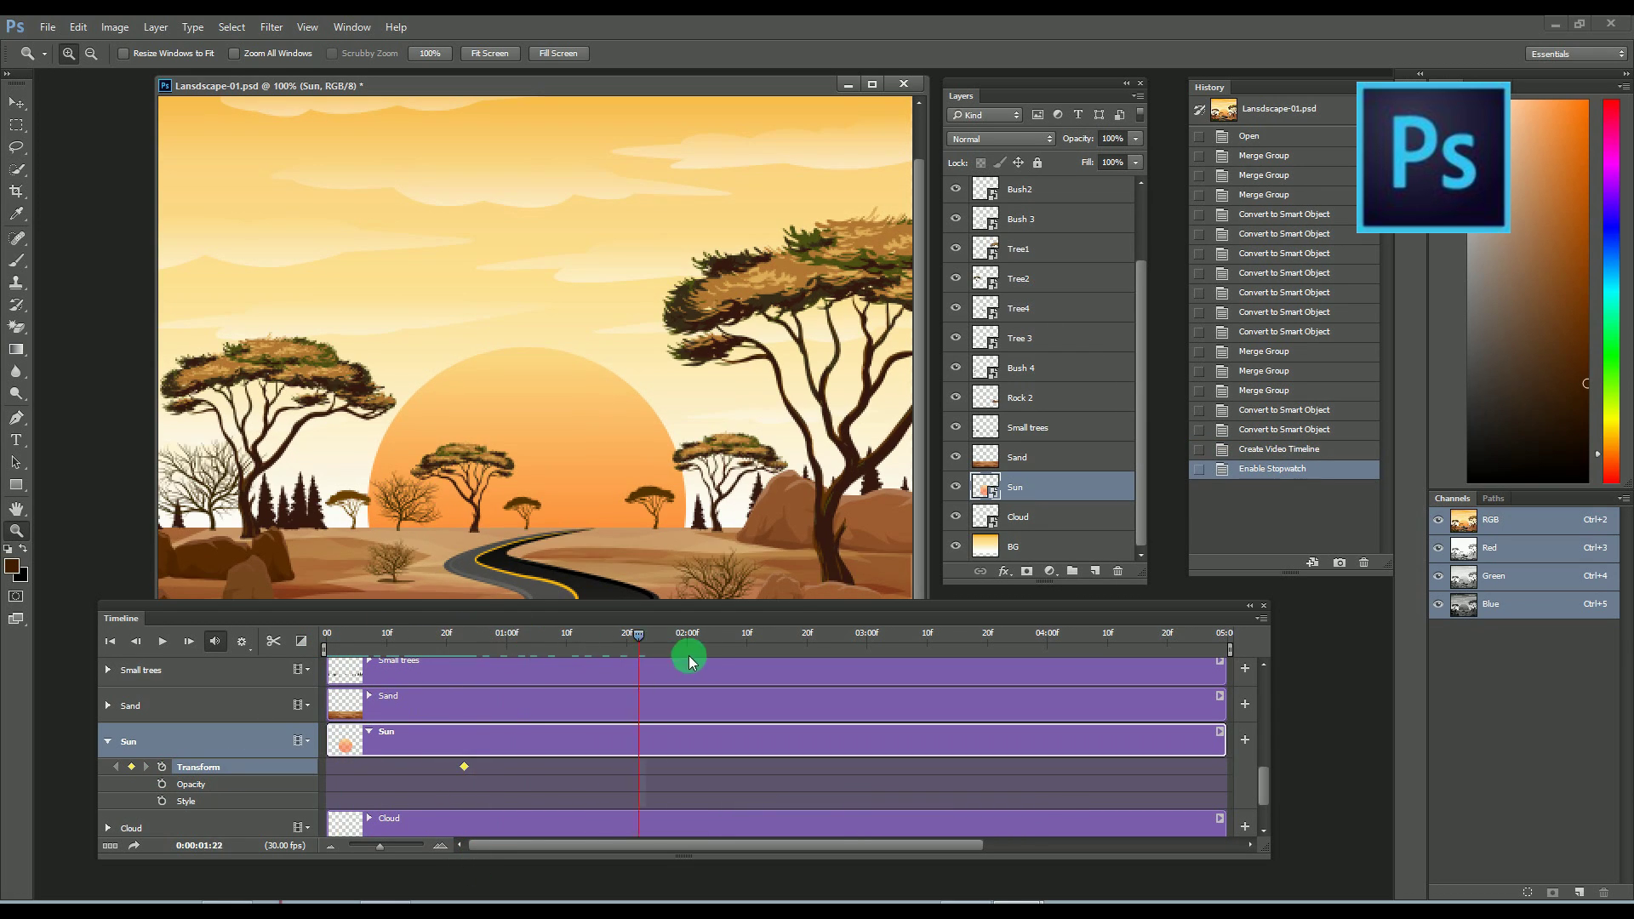
{"action": "left_click_drag", "start_coordinate": [1153, 708], "coordinate": [1063, 692]}
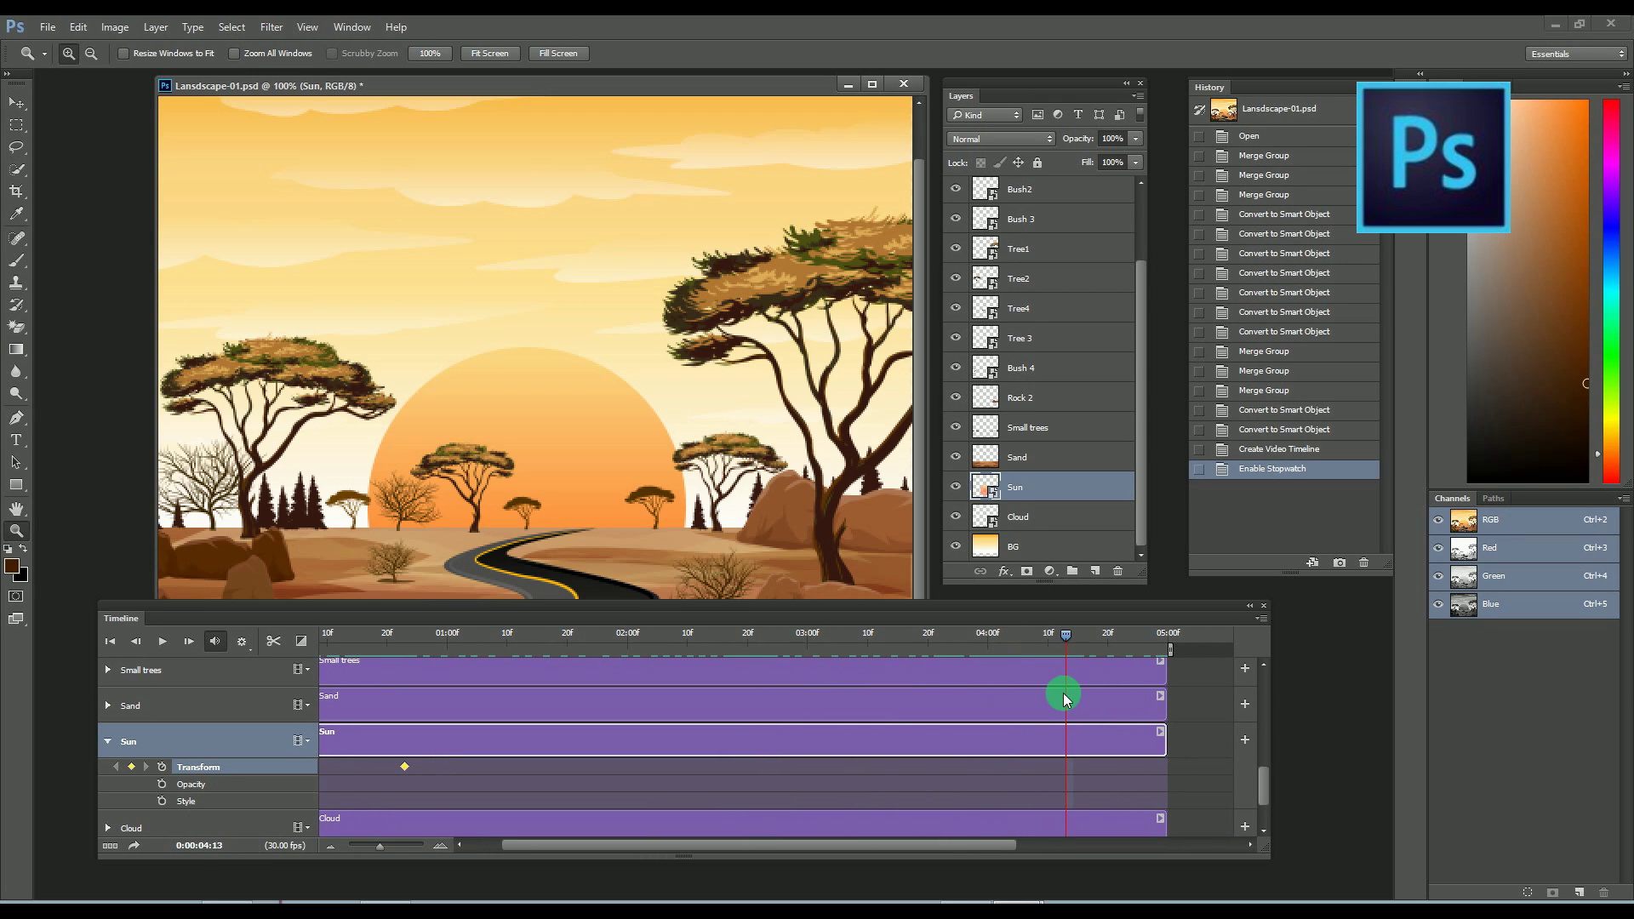
{"action": "left_click", "coordinate": [999, 774]}
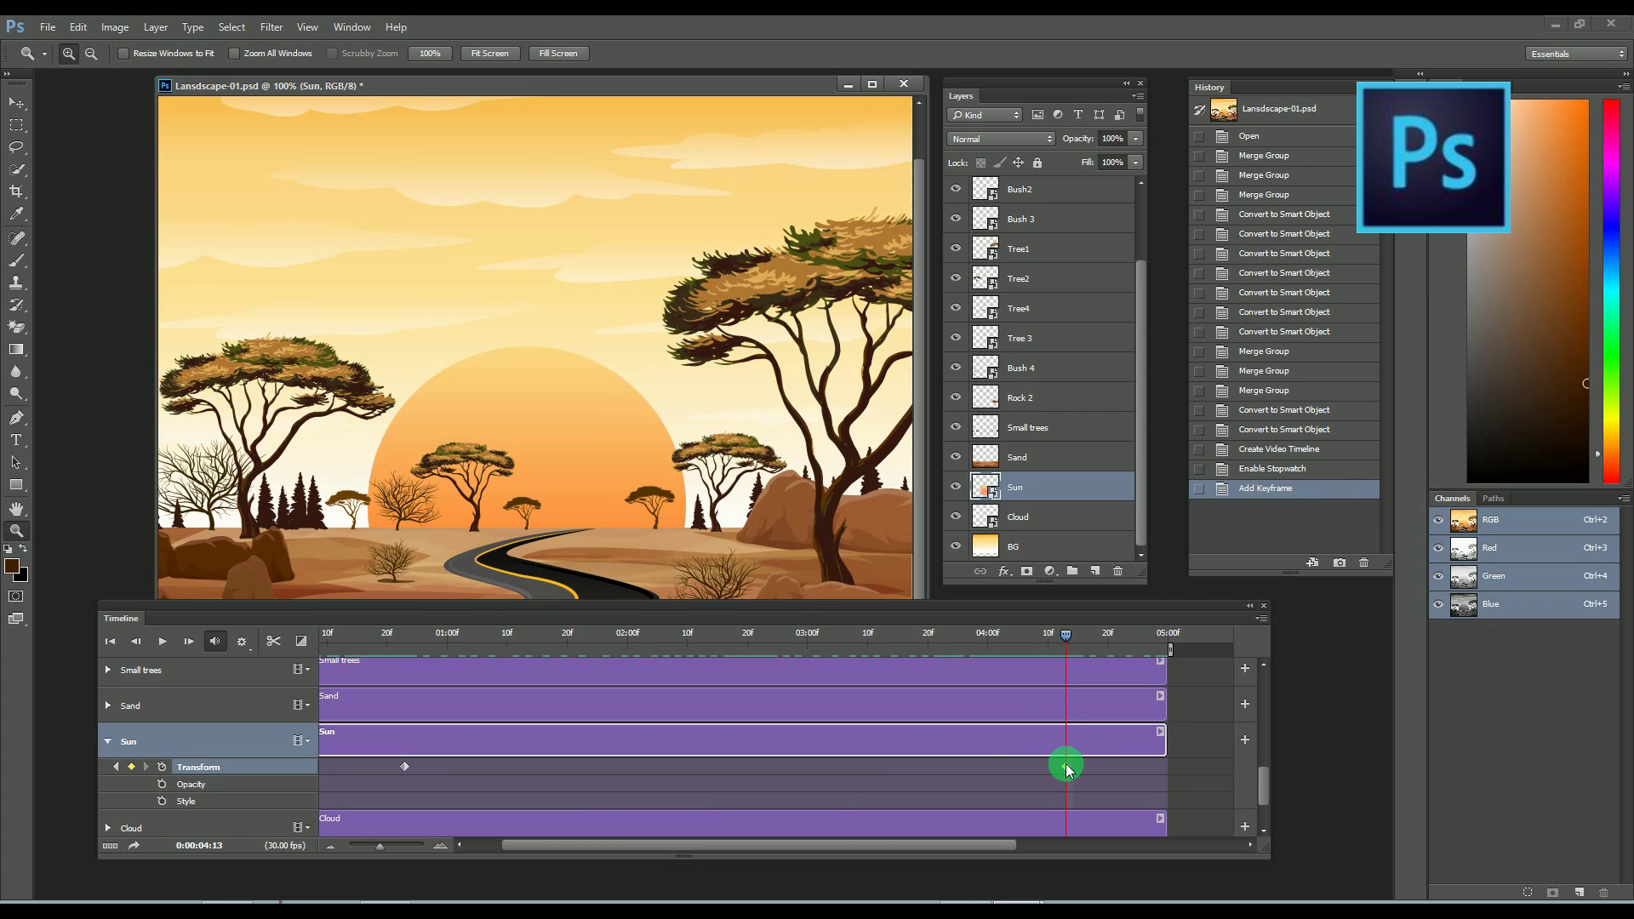
{"action": "left_click", "coordinate": [17, 102]}
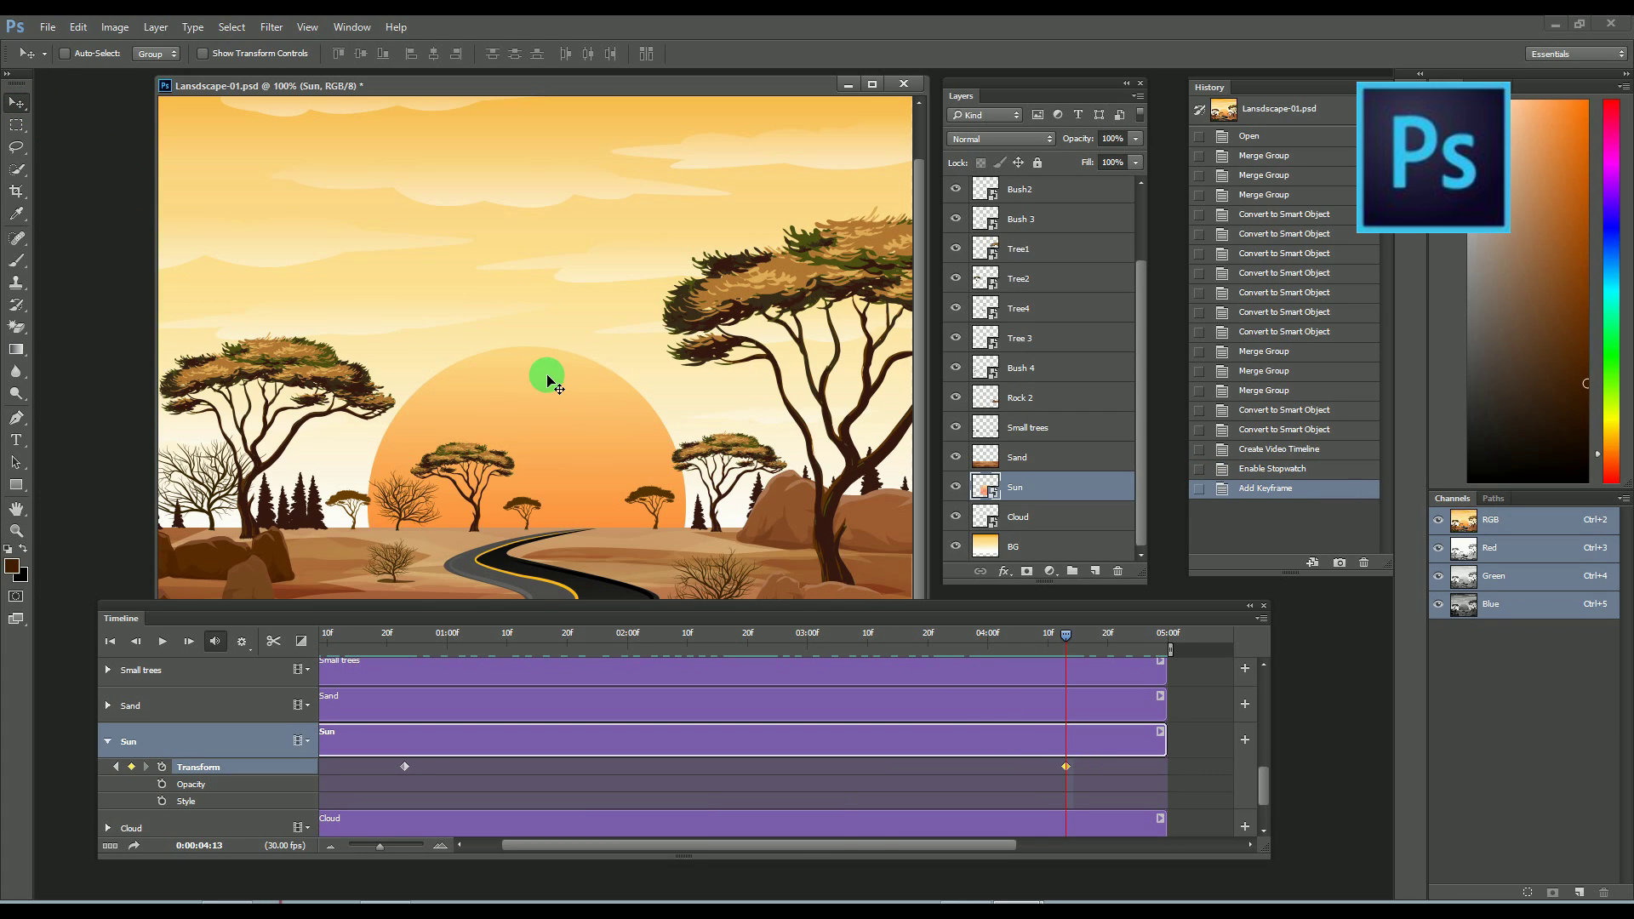
{"action": "left_click_drag", "start_coordinate": [547, 380], "coordinate": [538, 569]}
{"action": "left_click_drag", "start_coordinate": [1066, 641], "coordinate": [1069, 692]}
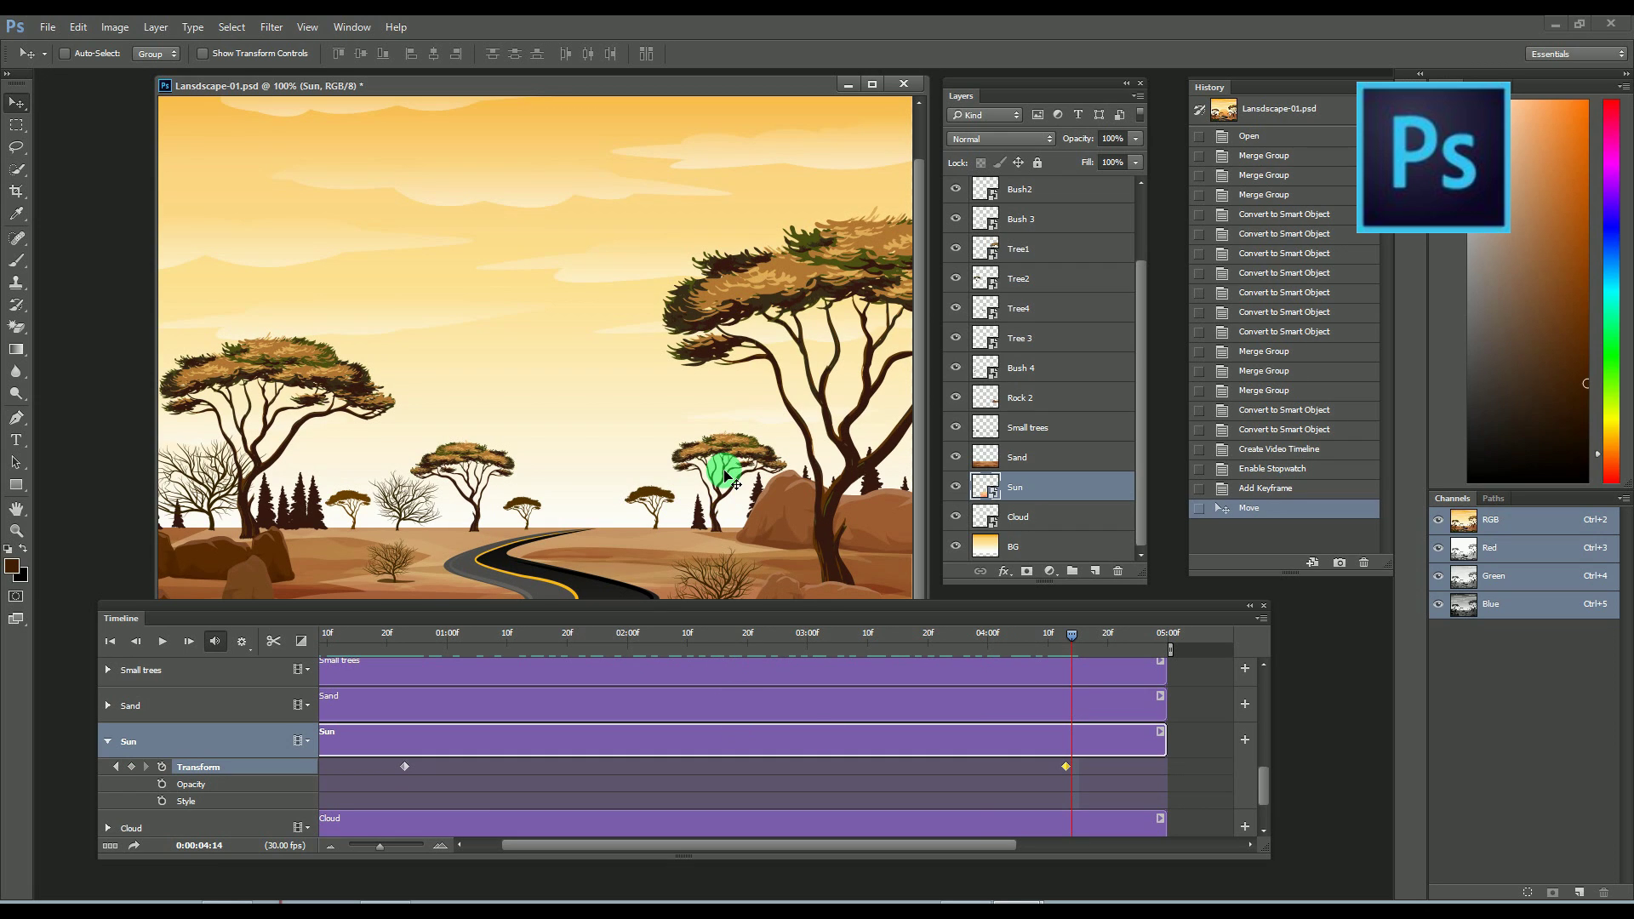
Collapse the Sun track, select the Cloud track and expand its Transform, Opacity and Style properties.
{"action": "left_click", "coordinate": [109, 745]}
{"action": "left_click", "coordinate": [238, 723]}
{"action": "left_click", "coordinate": [146, 779]}
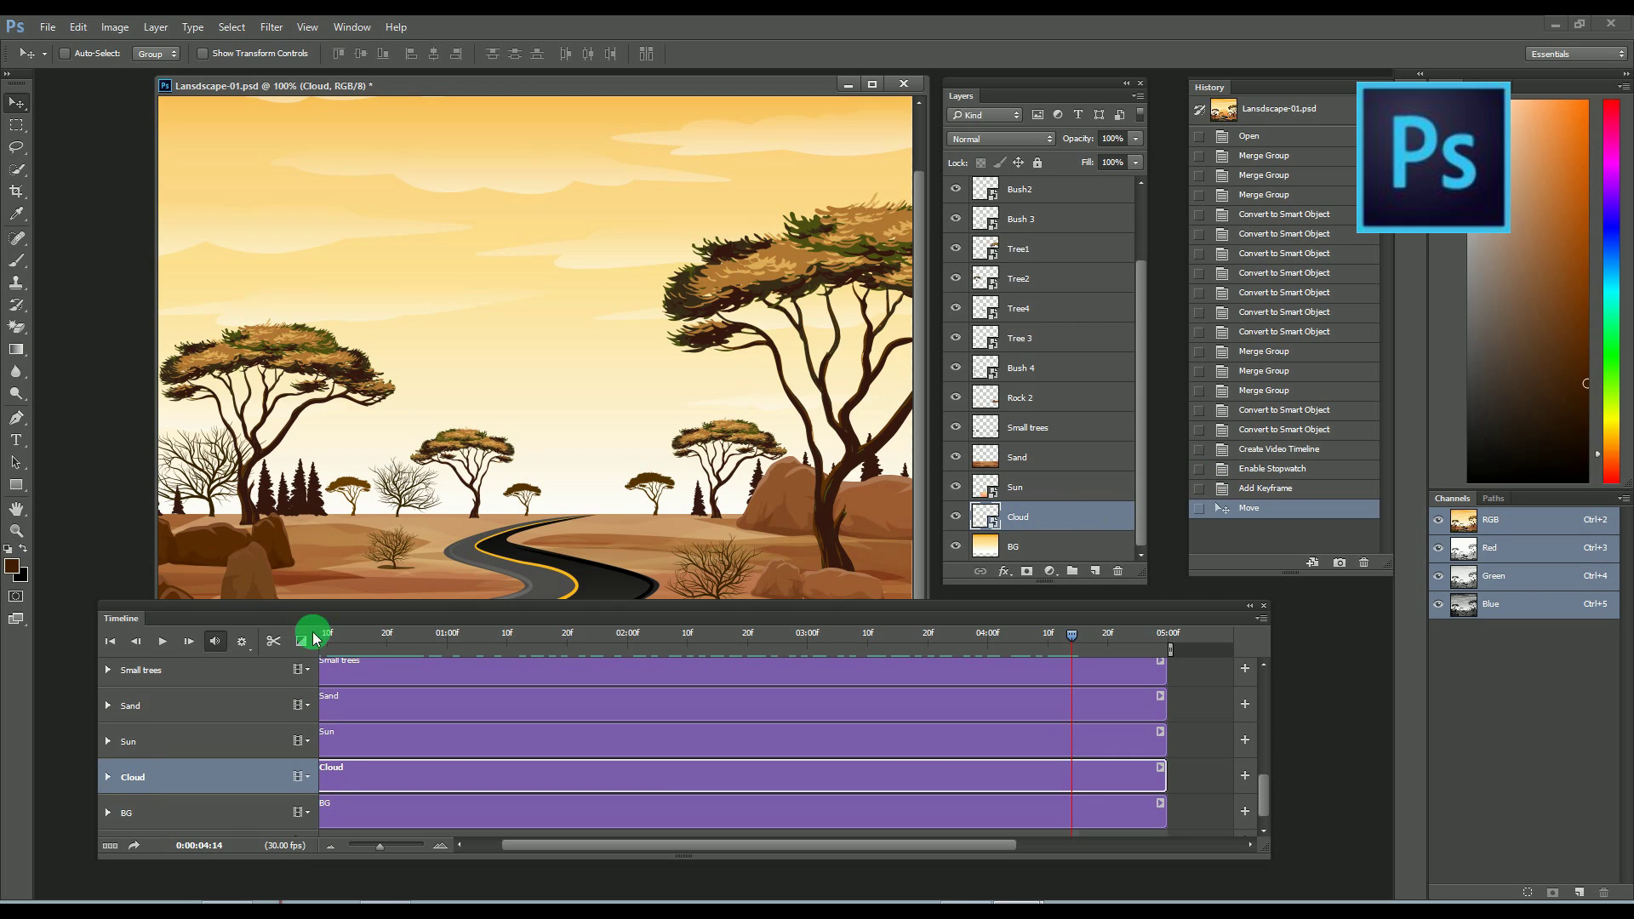
{"action": "left_click", "coordinate": [108, 777]}
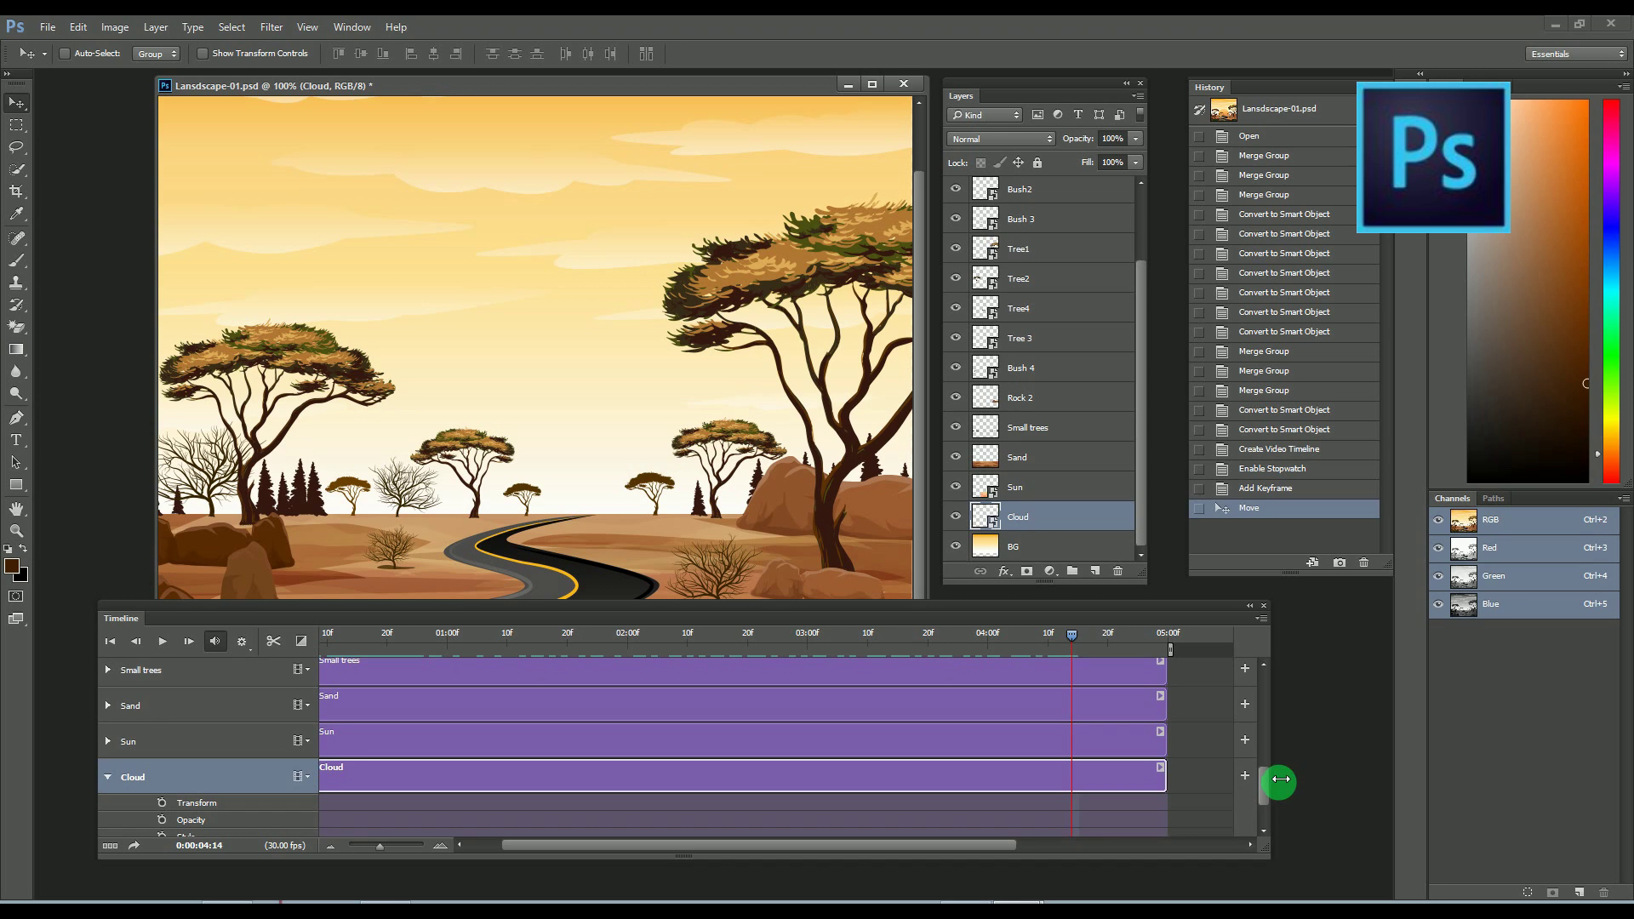
{"action": "left_click_drag", "start_coordinate": [1266, 782], "coordinate": [1266, 804]}
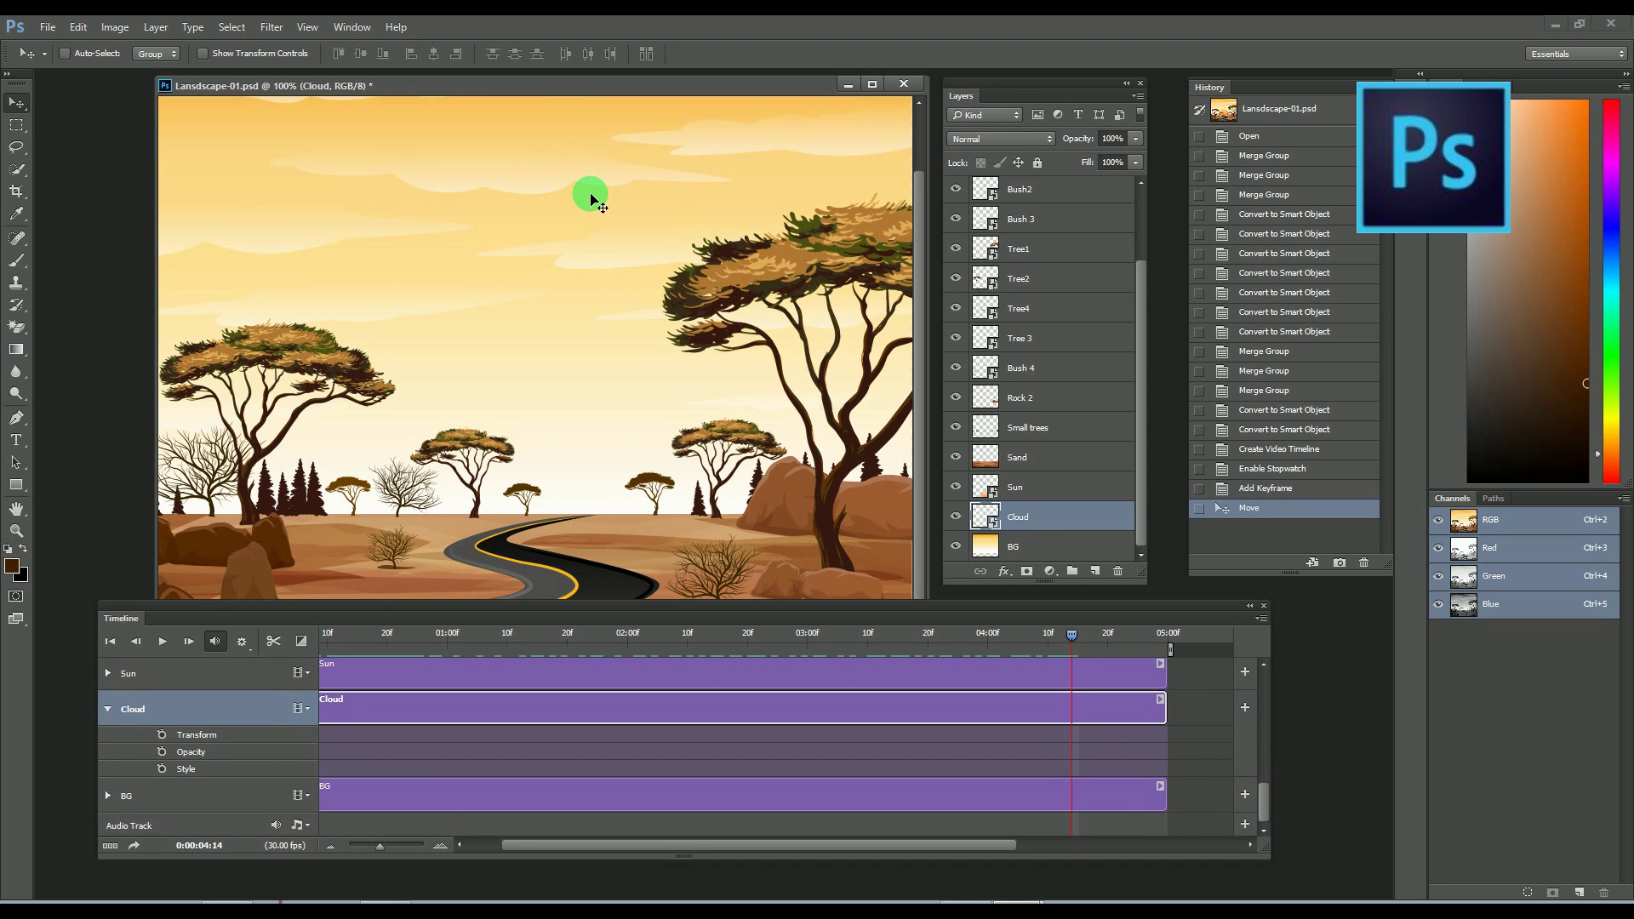
Free Transform the Cloud layer to a width of 137.75% so it extends past both sides of the canvas, keeping 100% height.
{"action": "key", "text": "ctrl+minus"}
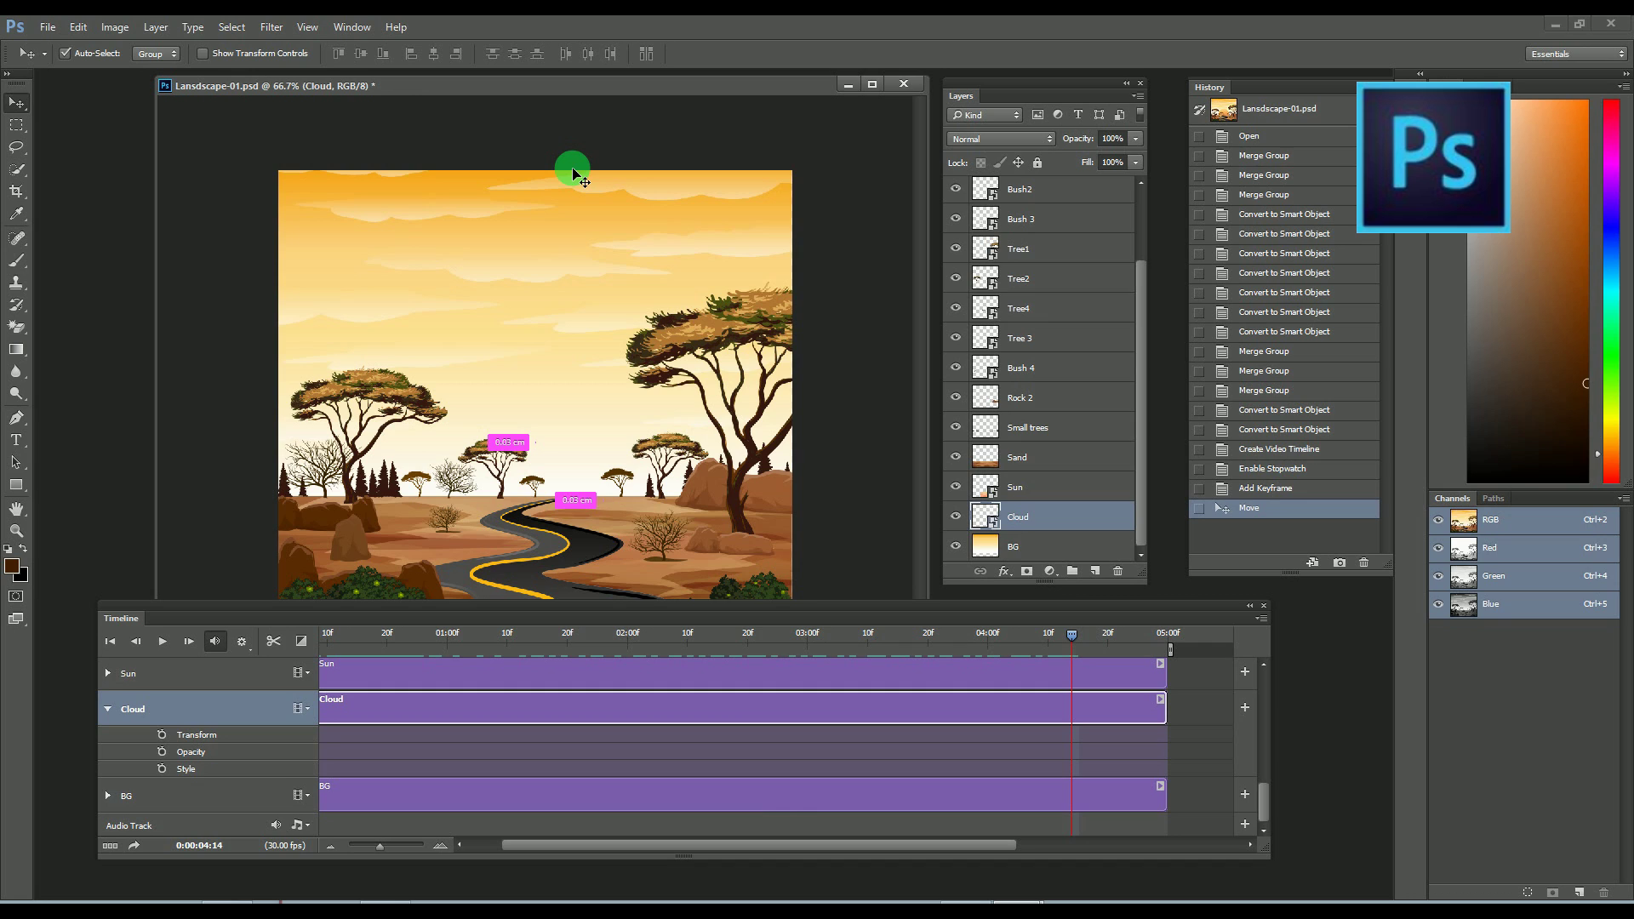
{"action": "key", "text": "ctrl+t"}
{"action": "left_click_drag", "start_coordinate": [802, 313], "coordinate": [880, 312]}
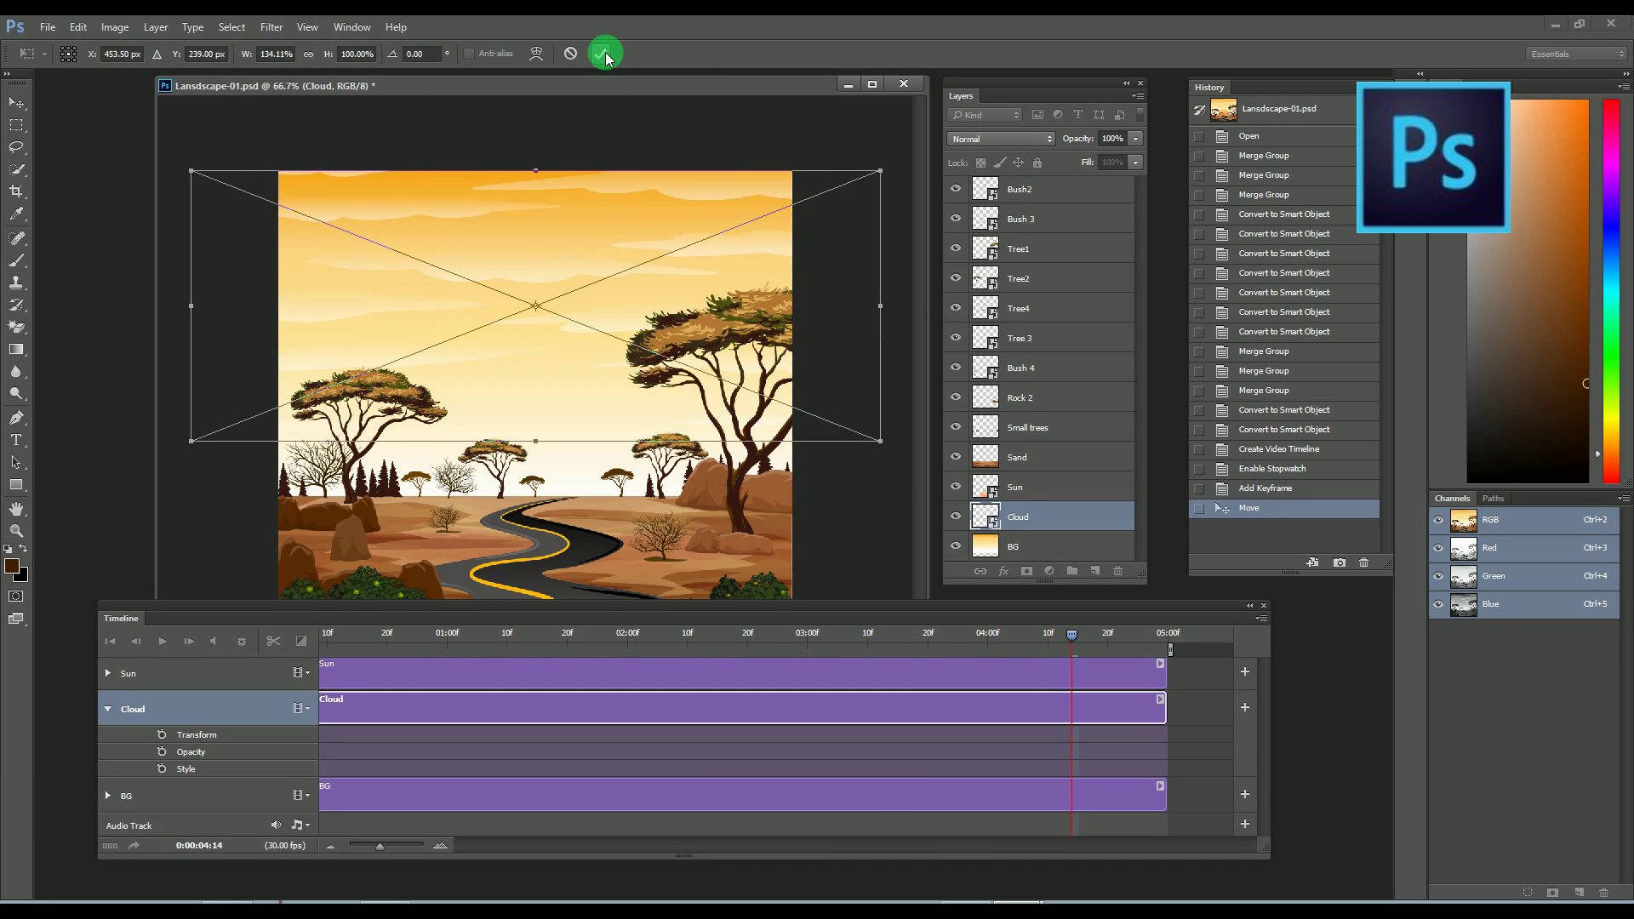
{"action": "left_click_drag", "start_coordinate": [880, 305], "coordinate": [890, 304]}
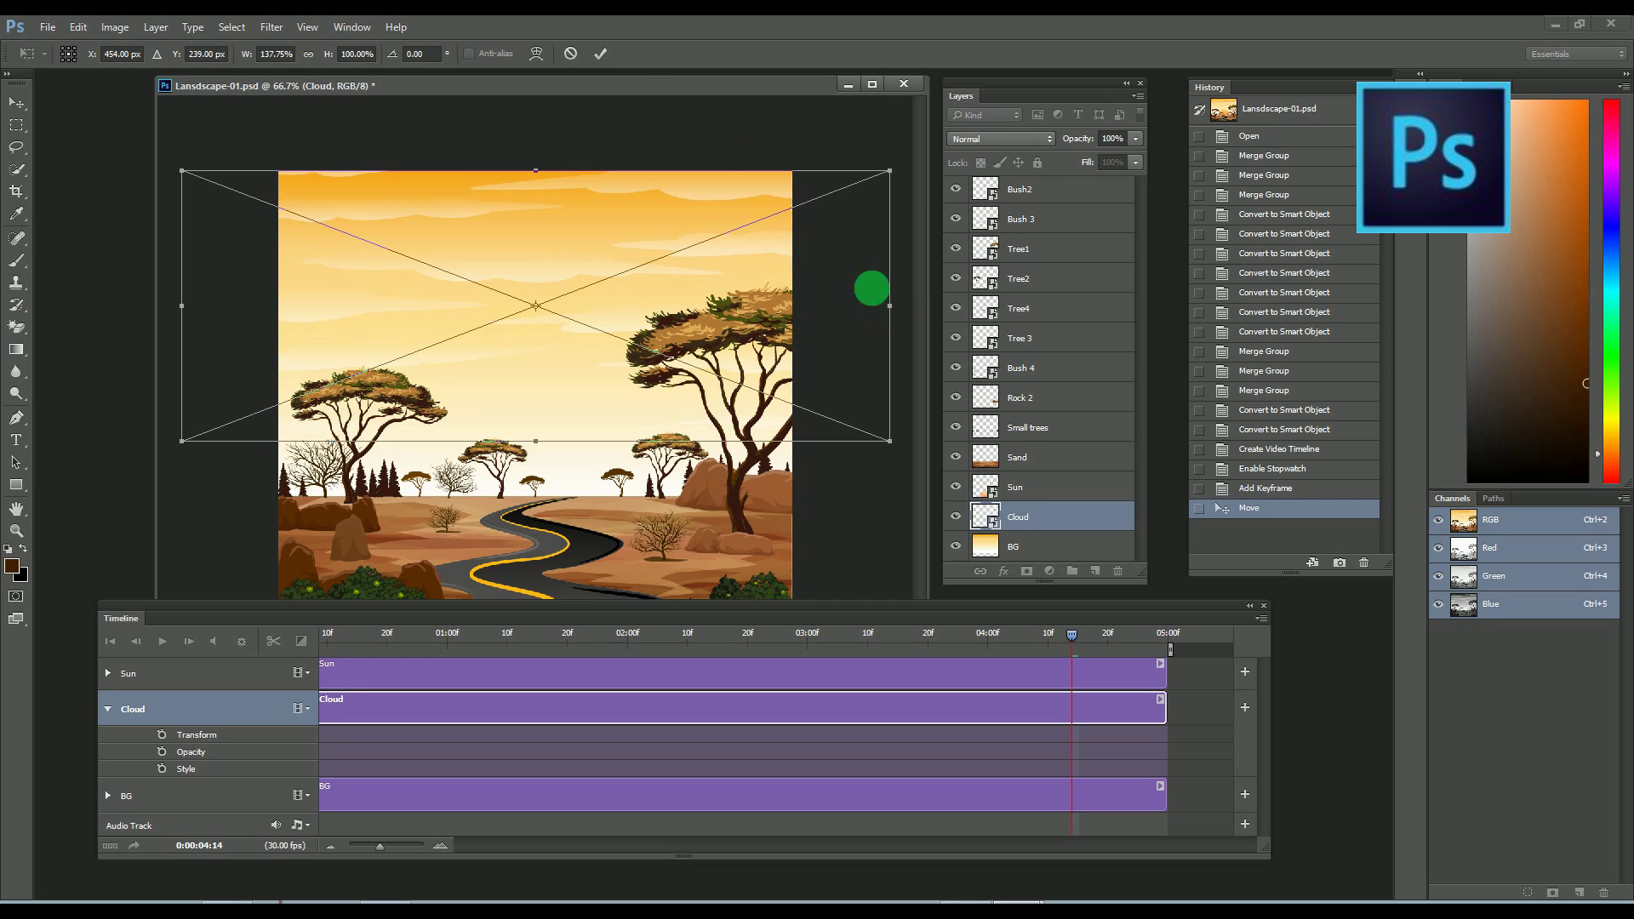
{"action": "left_click", "coordinate": [604, 59]}
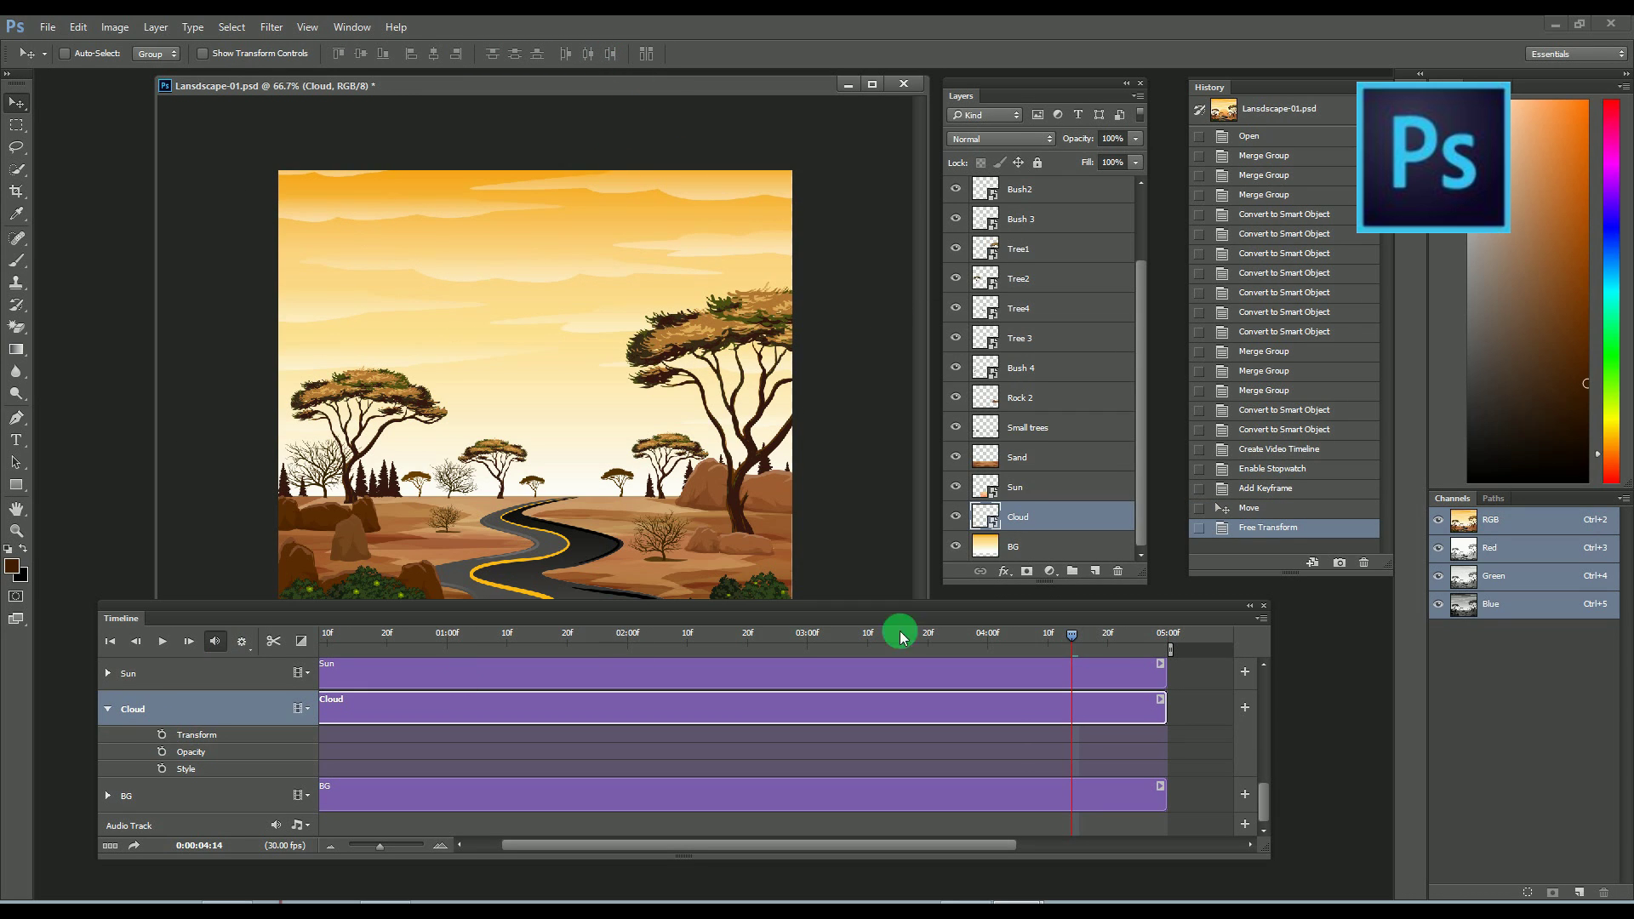
Enable Transform keyframing on the Cloud track at 0:00:00:00 and add a second Transform keyframe at 0:00:04:29.
{"action": "left_click_drag", "start_coordinate": [1073, 640], "coordinate": [285, 644]}
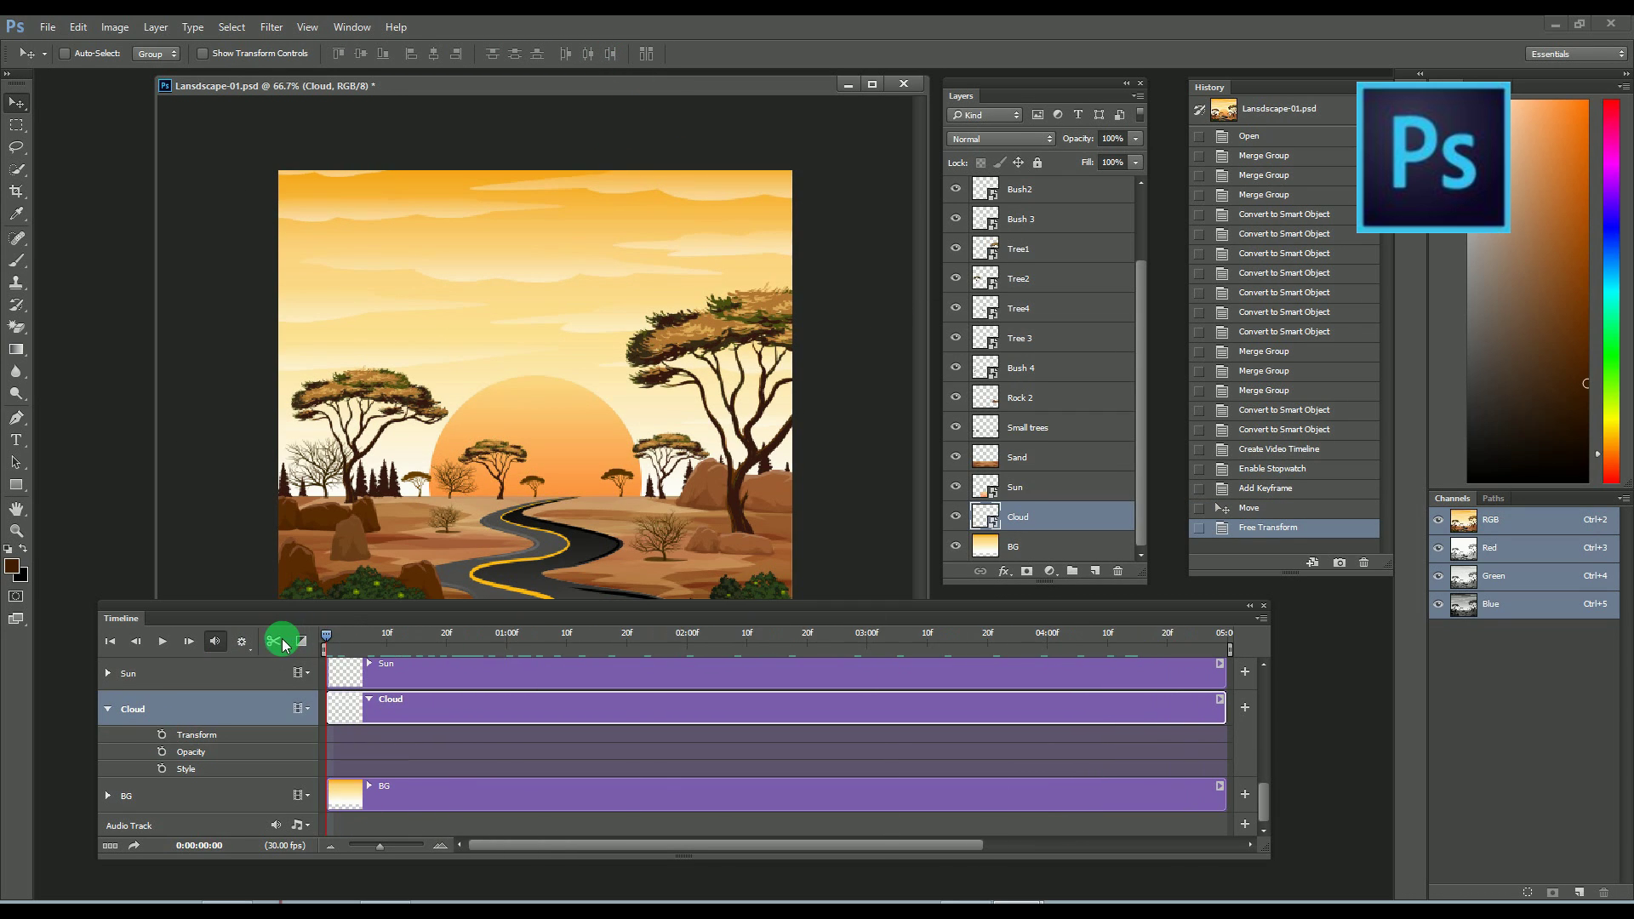
{"action": "left_click", "coordinate": [161, 735]}
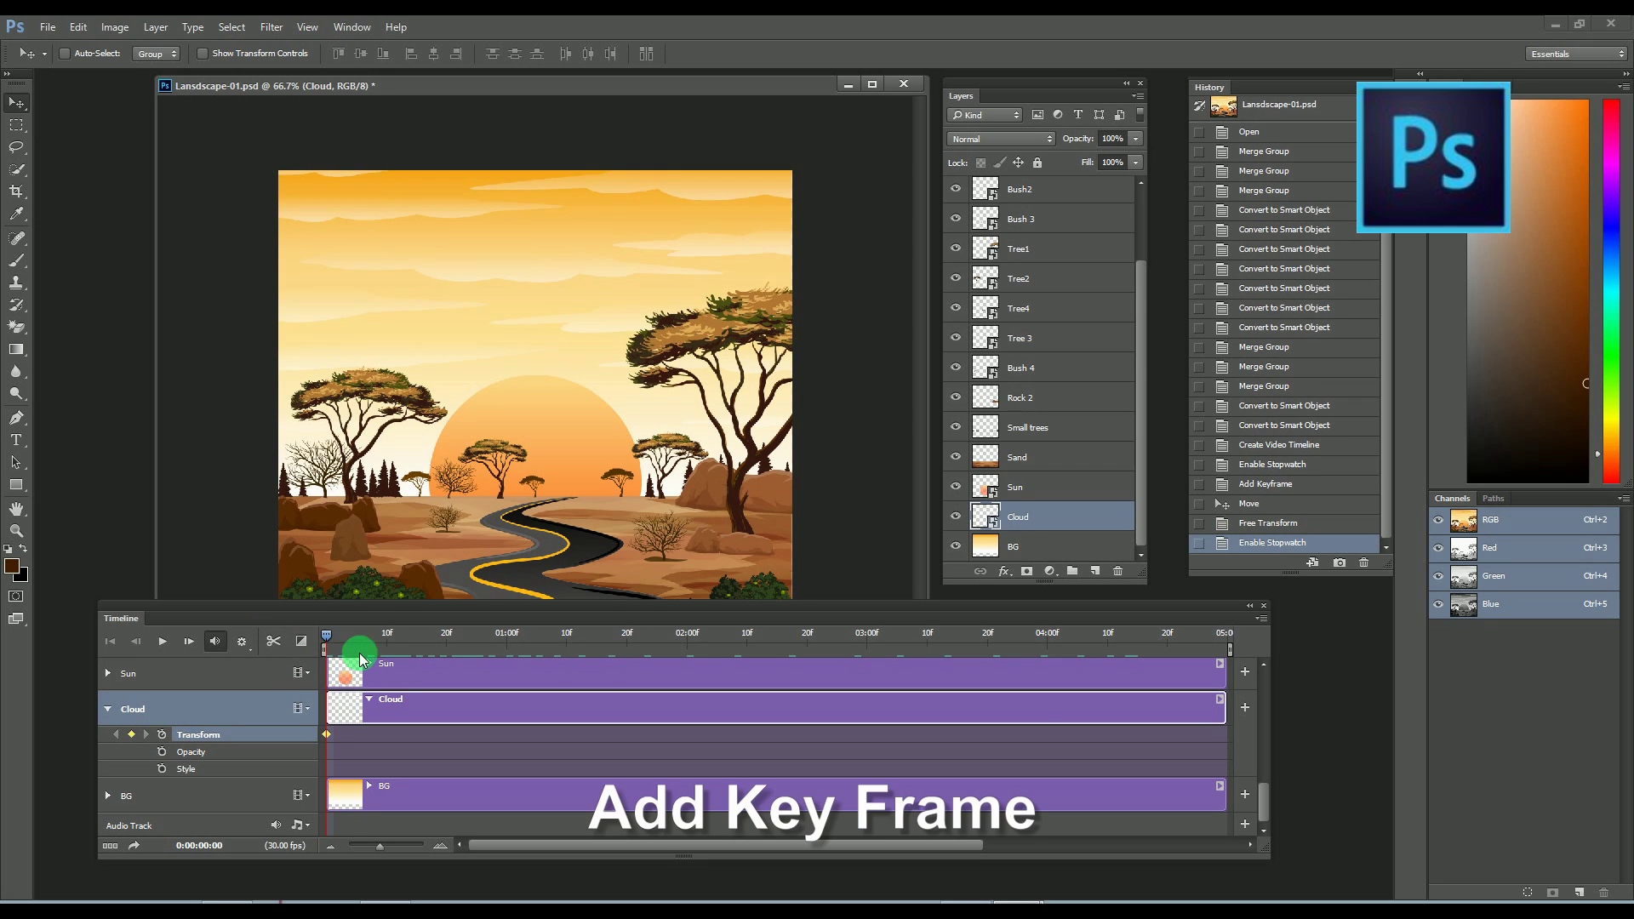
{"action": "left_click_drag", "start_coordinate": [326, 640], "coordinate": [1223, 647]}
{"action": "left_click", "coordinate": [145, 725]}
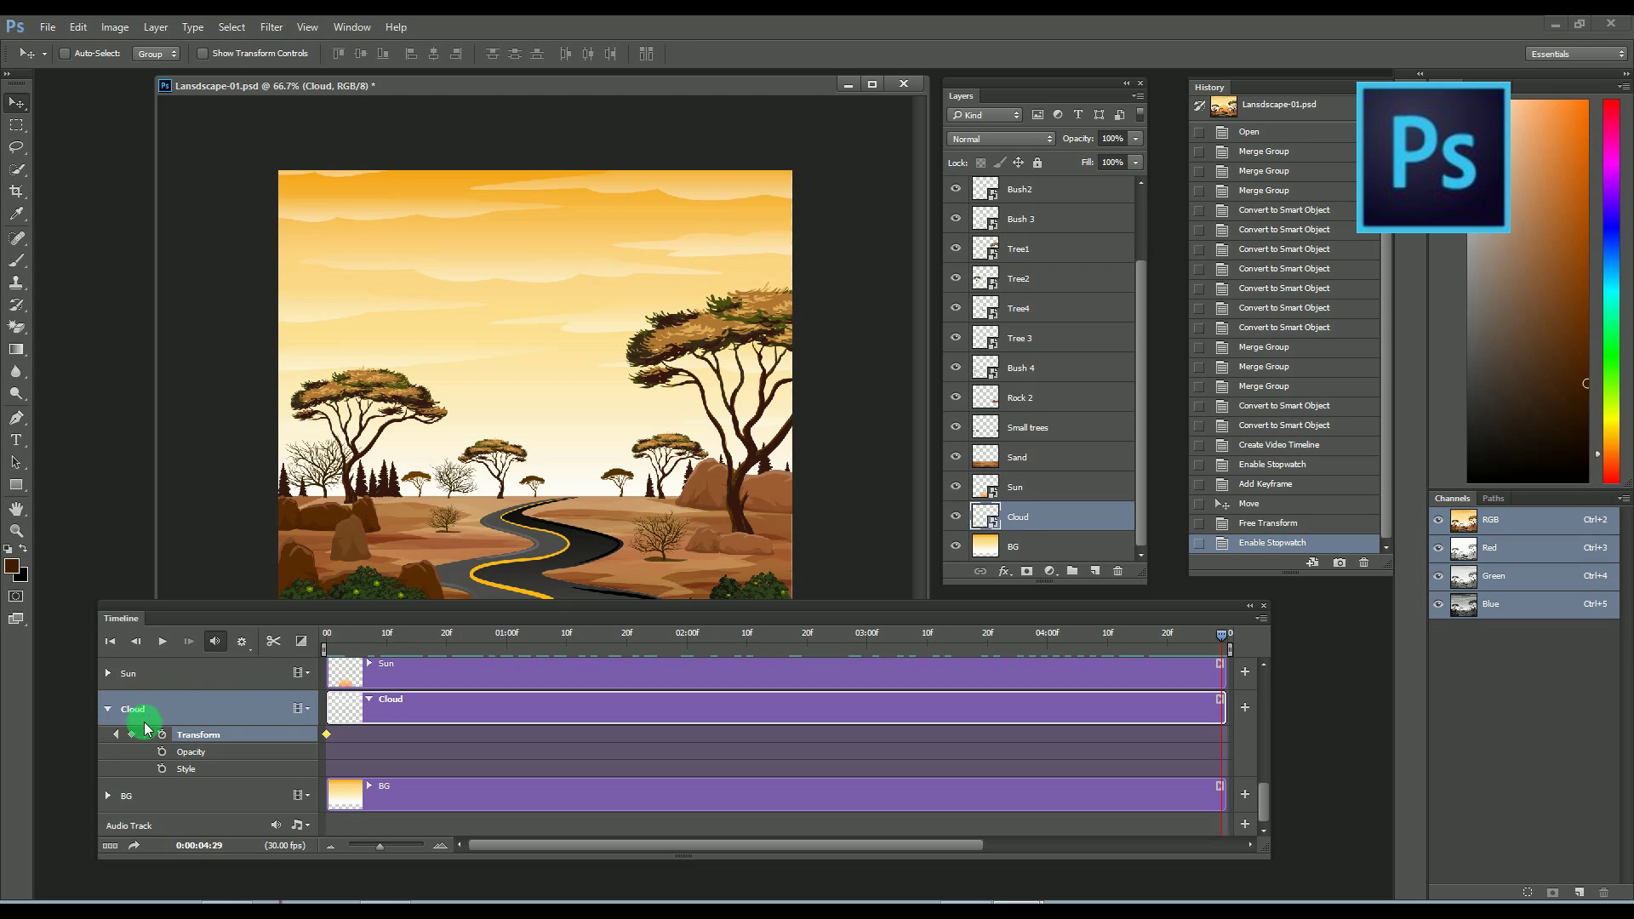
{"action": "left_click", "coordinate": [133, 734]}
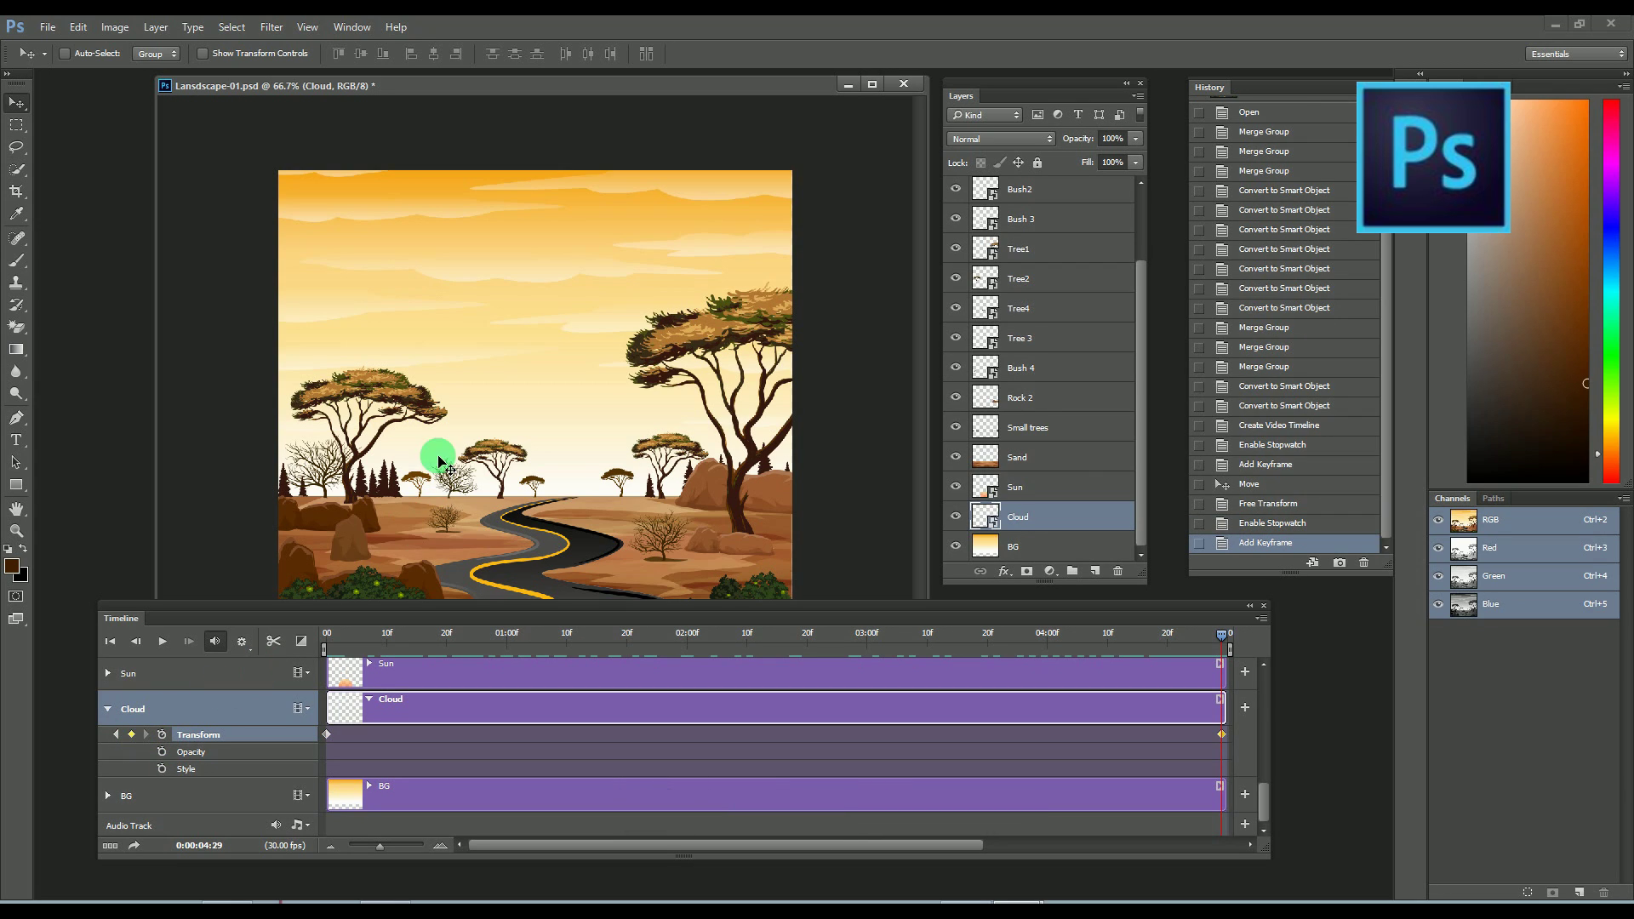
Return to the Cloud track's first keyframe at 0:00:00:00 and shift the clouds sideways across the sky.
{"action": "left_click_drag", "start_coordinate": [1221, 638], "coordinate": [356, 723]}
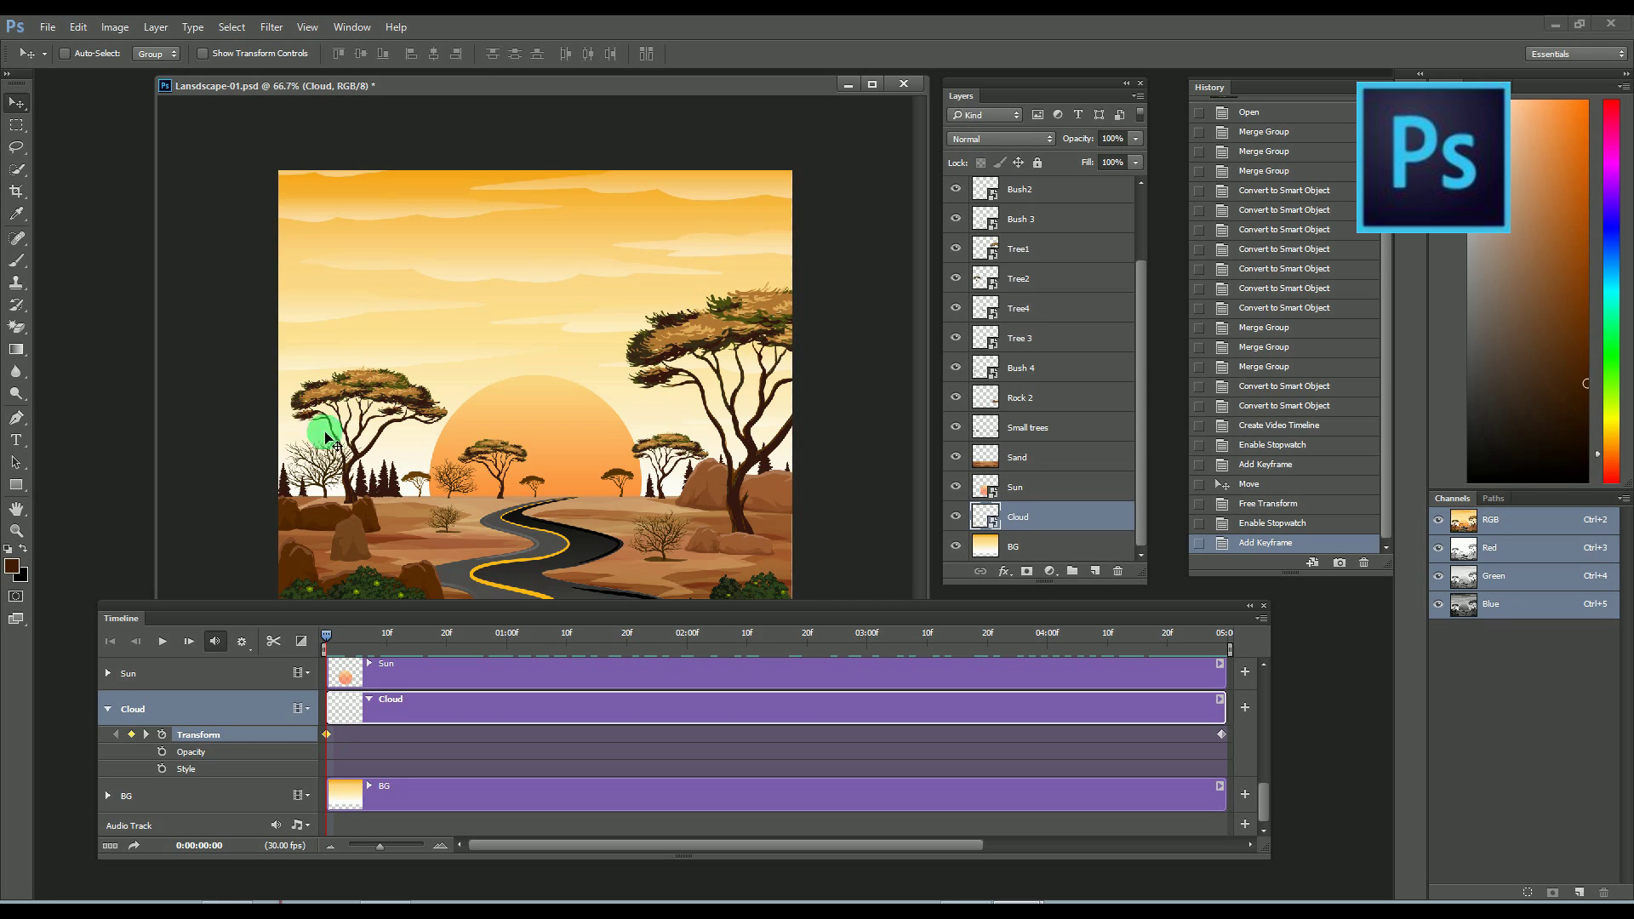
{"action": "left_click_drag", "start_coordinate": [371, 266], "coordinate": [466, 268]}
{"action": "left_click_drag", "start_coordinate": [536, 261], "coordinate": [464, 257]}
{"action": "left_click", "coordinate": [339, 713]}
Move the last Cloud keyframe to the end of the clip and reposition the clouds slightly at 0:00:04:28.
{"action": "left_click_drag", "start_coordinate": [326, 637], "coordinate": [1210, 666]}
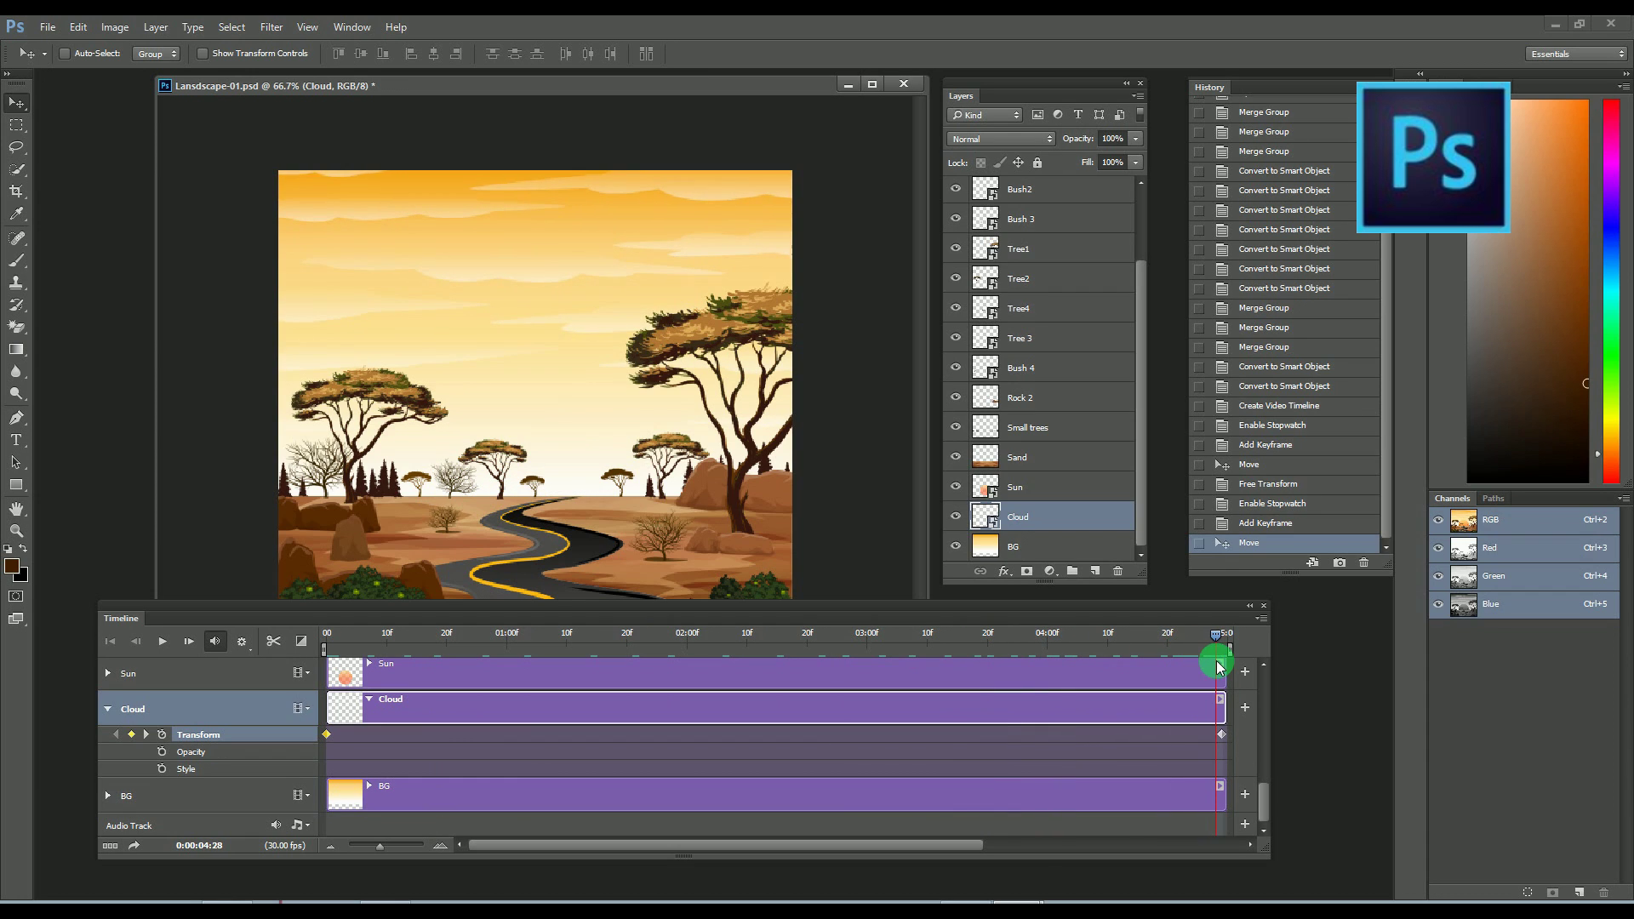
{"action": "left_click_drag", "start_coordinate": [1222, 732], "coordinate": [1227, 734]}
{"action": "mouse_move", "coordinate": [661, 256]}
{"action": "left_mouse_down"}
{"action": "mouse_move", "coordinate": [737, 241]}
{"action": "mouse_move", "coordinate": [642, 247]}
{"action": "mouse_move", "coordinate": [663, 243]}
{"action": "left_mouse_up"}
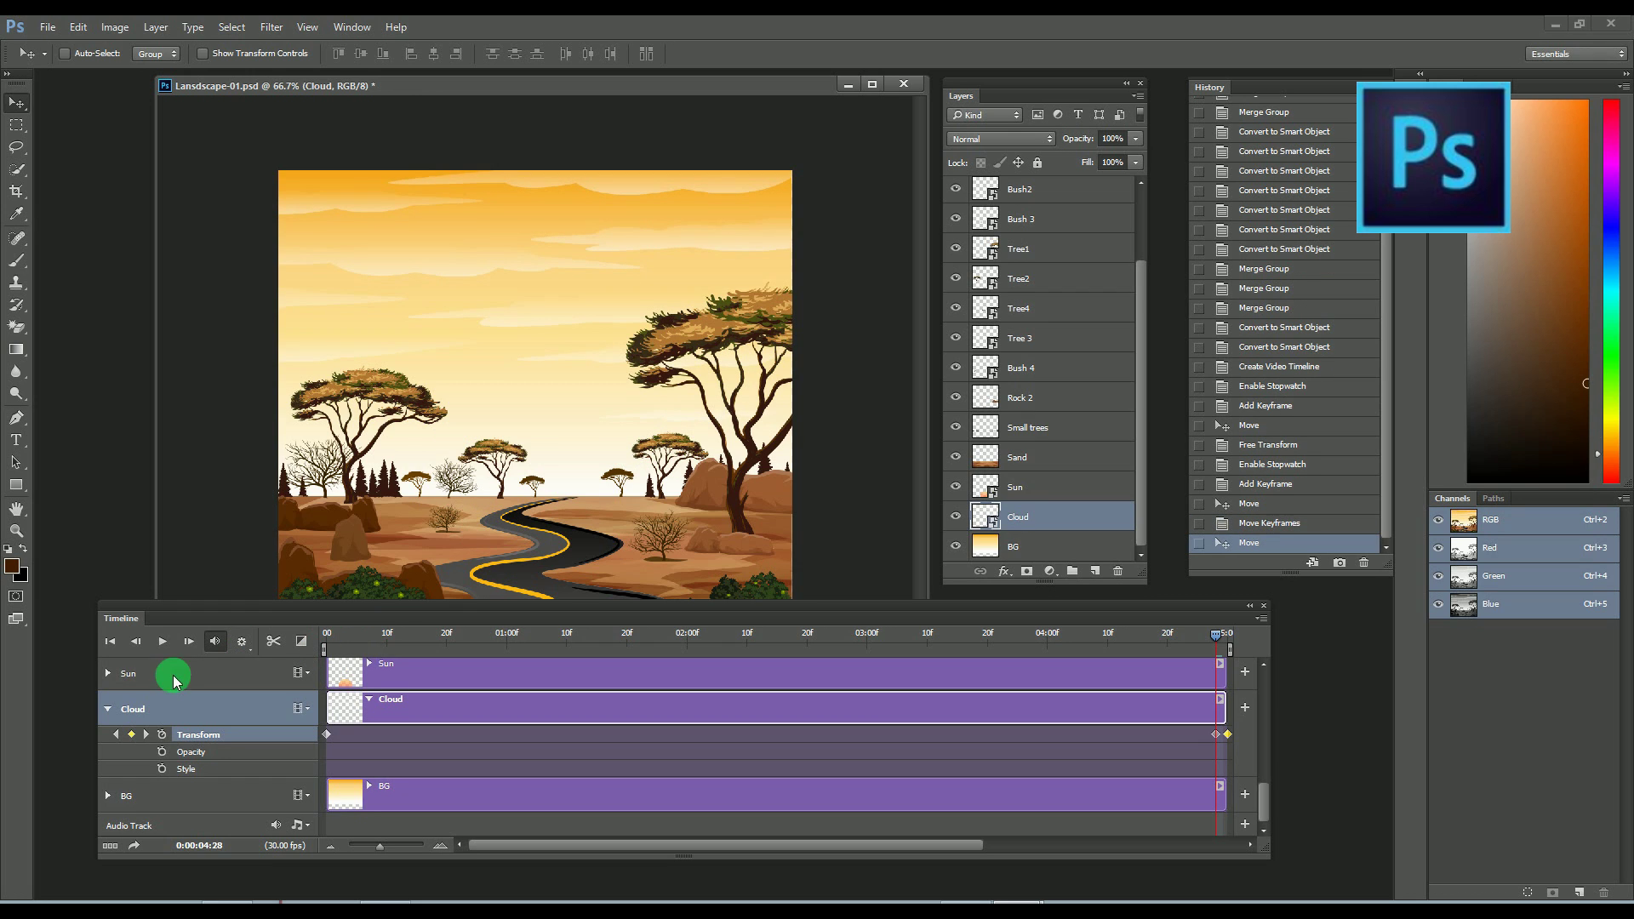
Play the timeline to preview the sun and cloud motion, and return the playhead to 0:00:00:00.
{"action": "left_click", "coordinate": [163, 640]}
{"action": "left_click", "coordinate": [164, 640]}
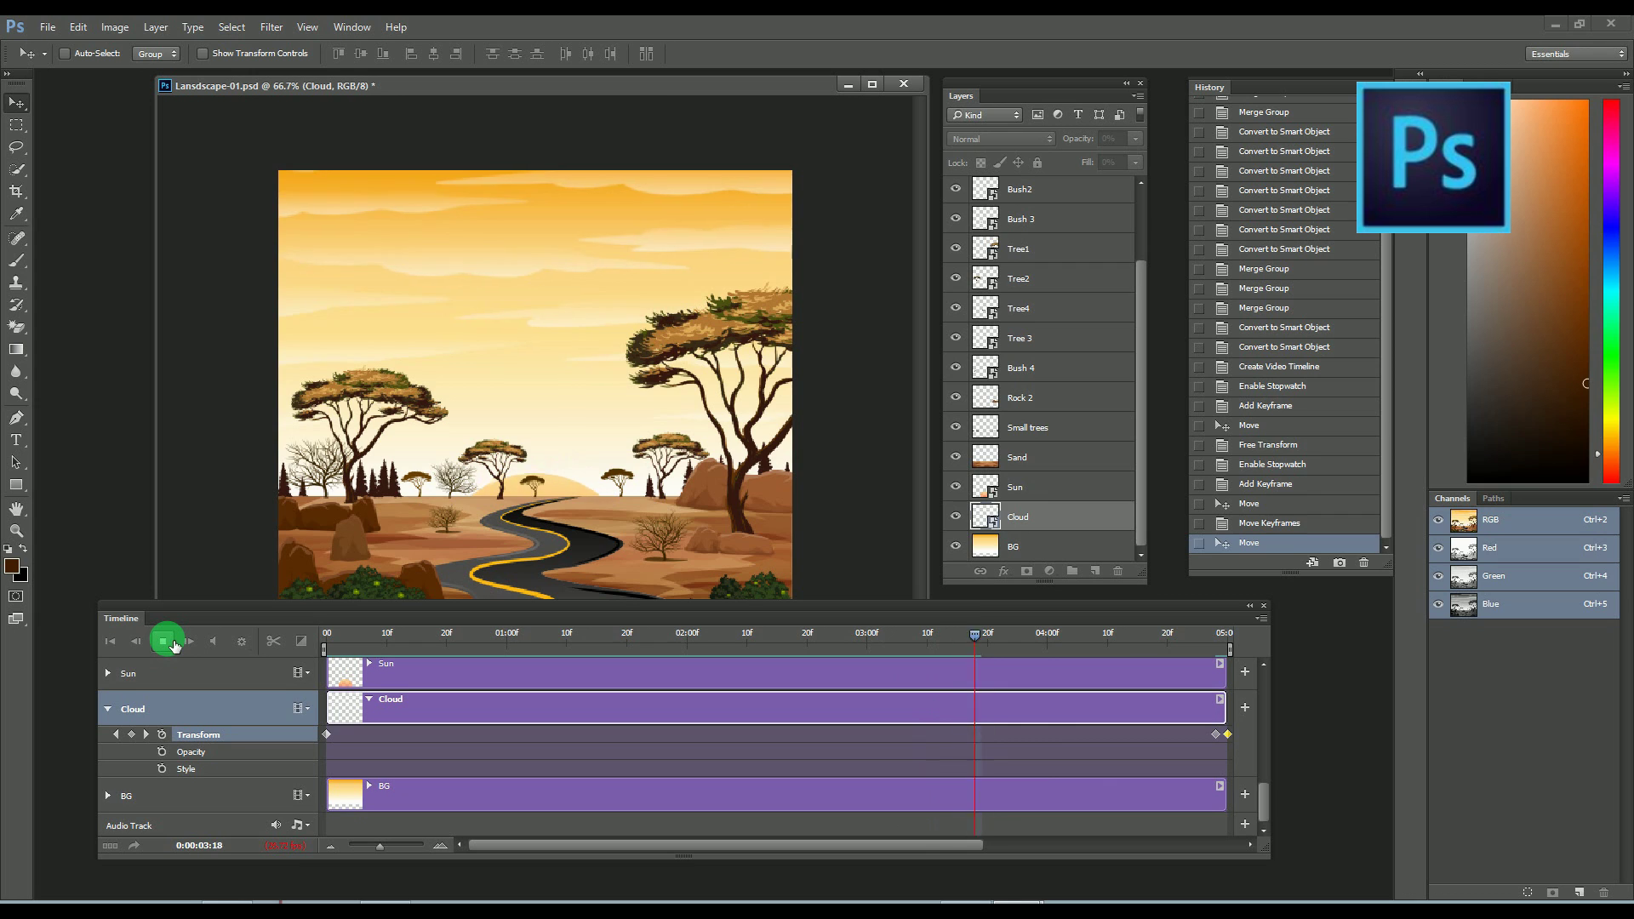
{"action": "left_click", "coordinate": [164, 641]}
{"action": "left_click_drag", "start_coordinate": [465, 637], "coordinate": [304, 638]}
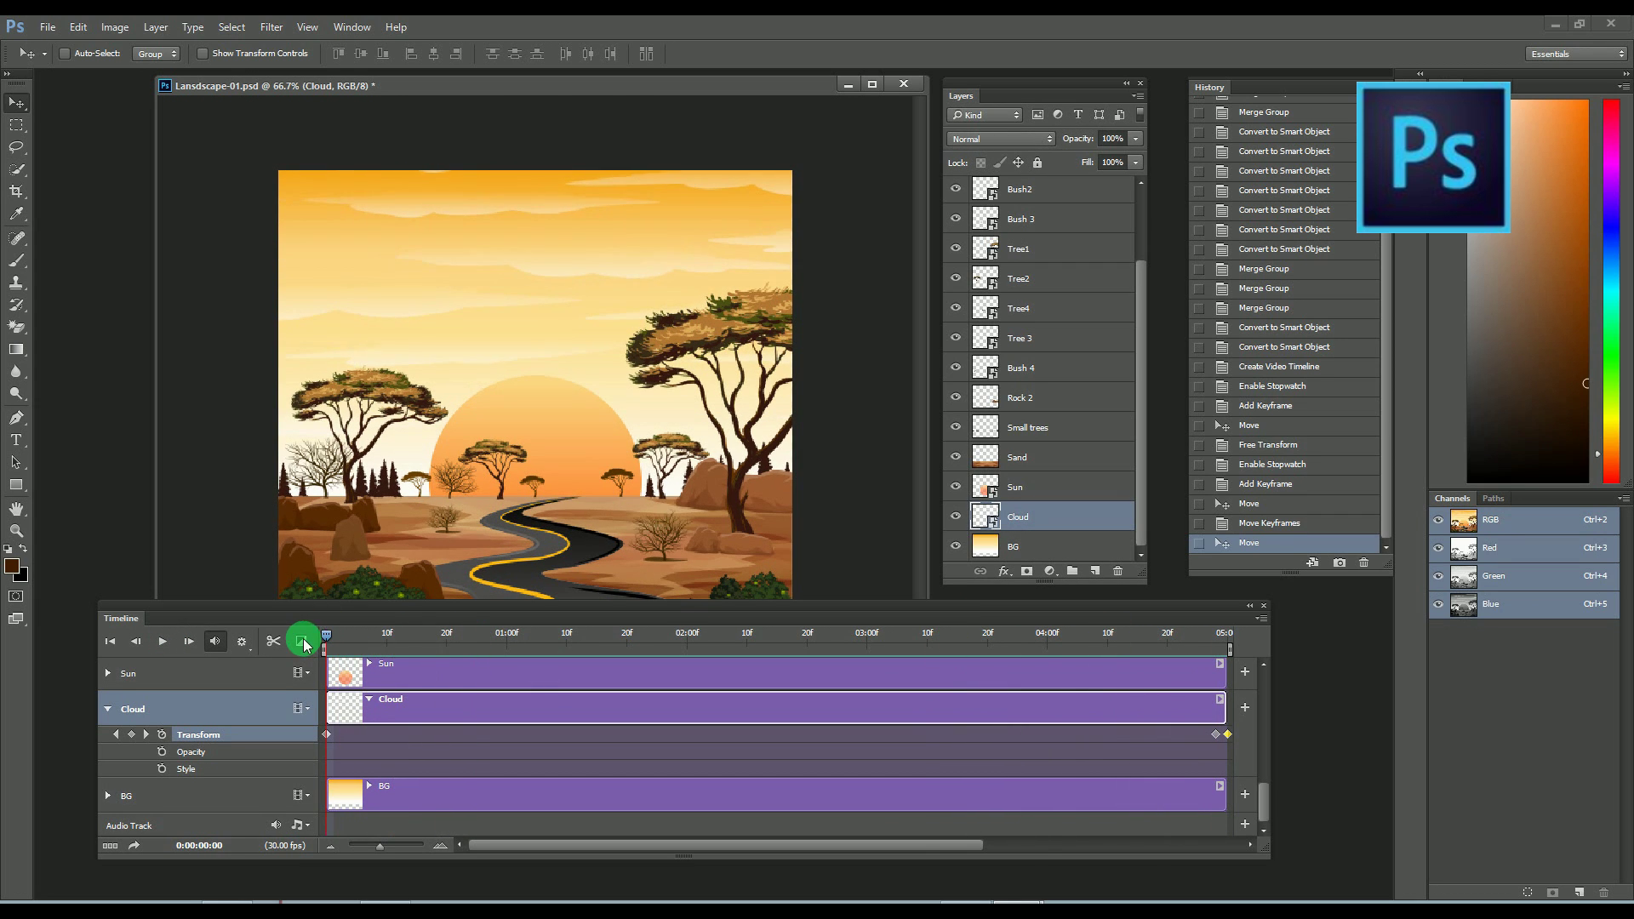
Collapse the Cloud track and add a new empty layer above Bush1 at the top of the layer stack.
{"action": "left_click", "coordinate": [108, 709]}
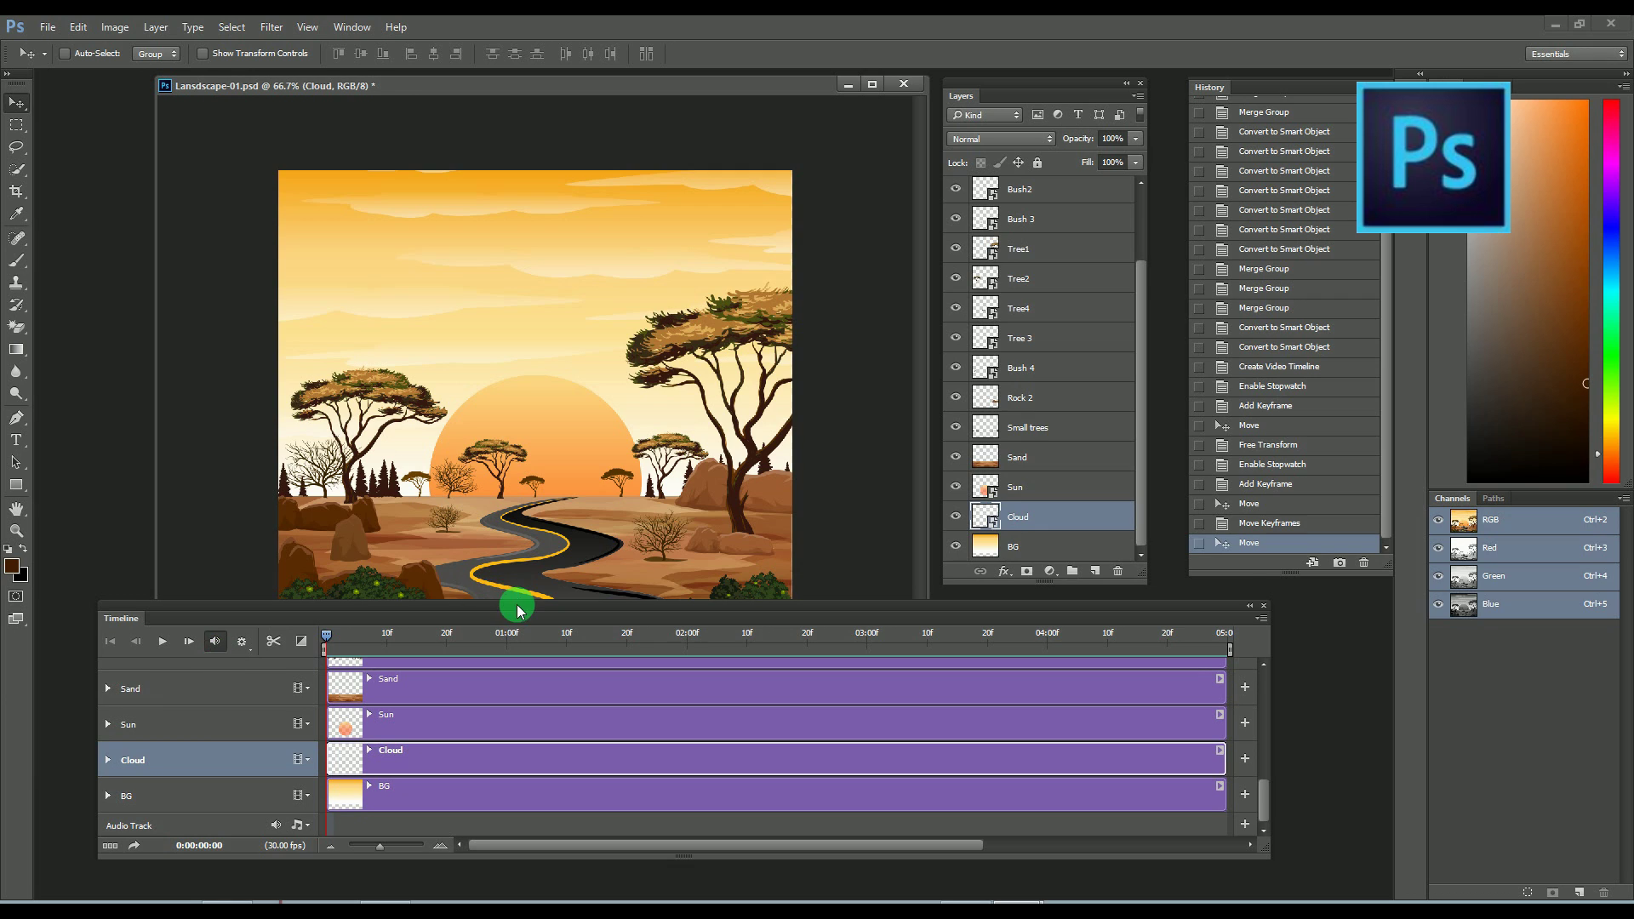
{"action": "left_click_drag", "start_coordinate": [517, 605], "coordinate": [499, 581]}
{"action": "left_click_drag", "start_coordinate": [1141, 271], "coordinate": [1143, 170]}
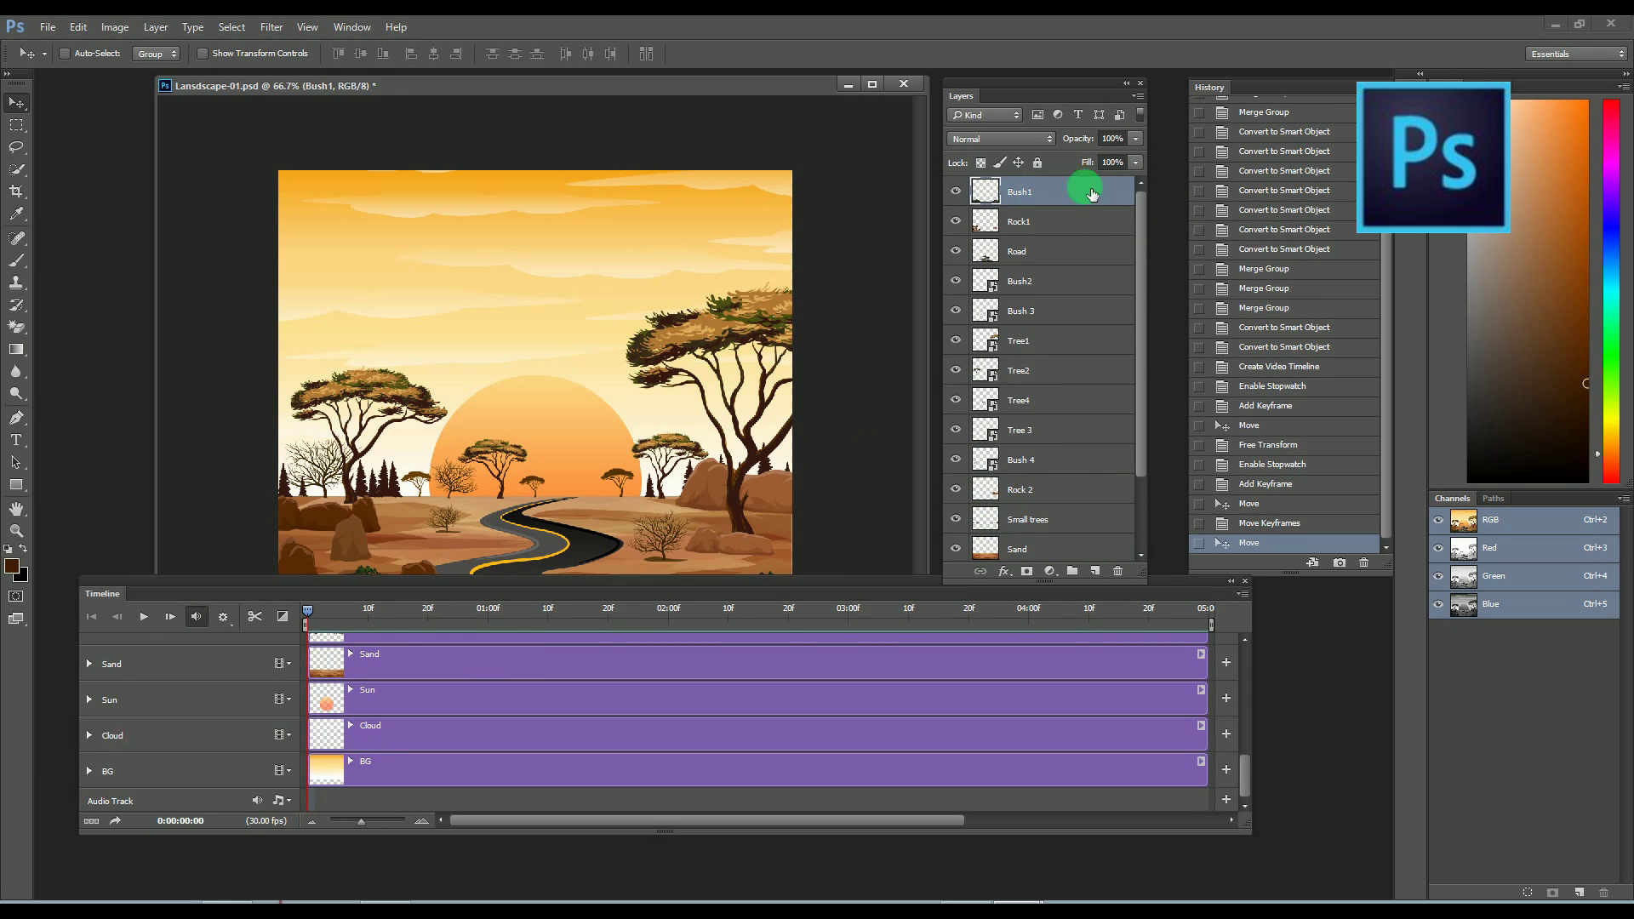
{"action": "left_click", "coordinate": [1096, 570]}
{"action": "left_click", "coordinate": [1043, 190]}
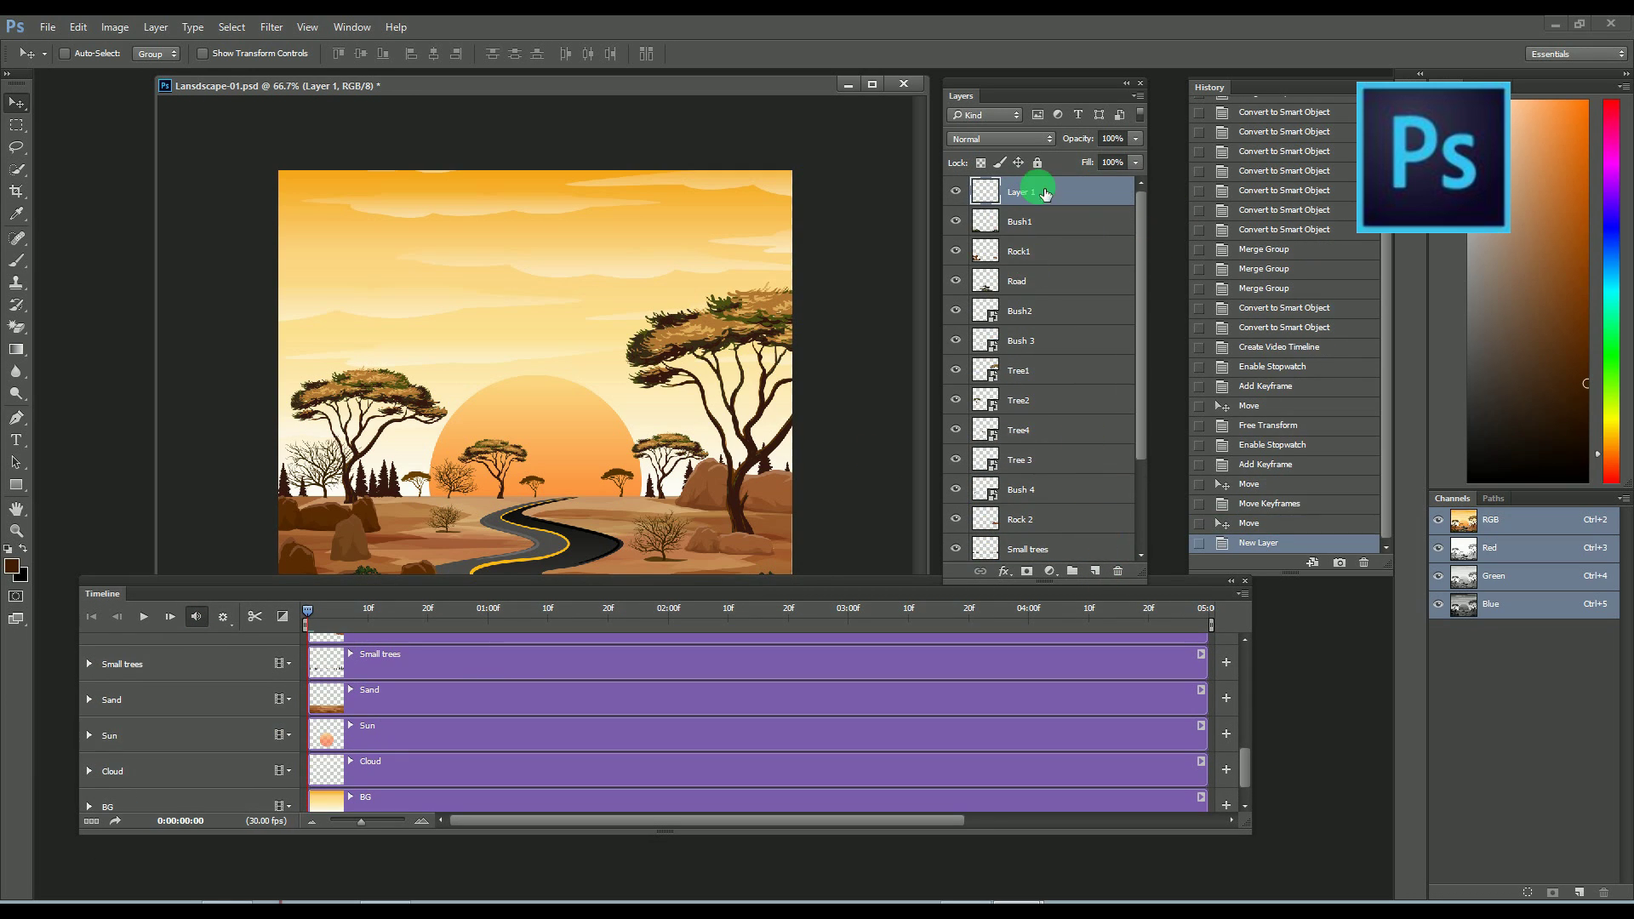
Set the foreground to a darker brown and fill the new layer with it.
{"action": "left_click", "coordinate": [10, 569]}
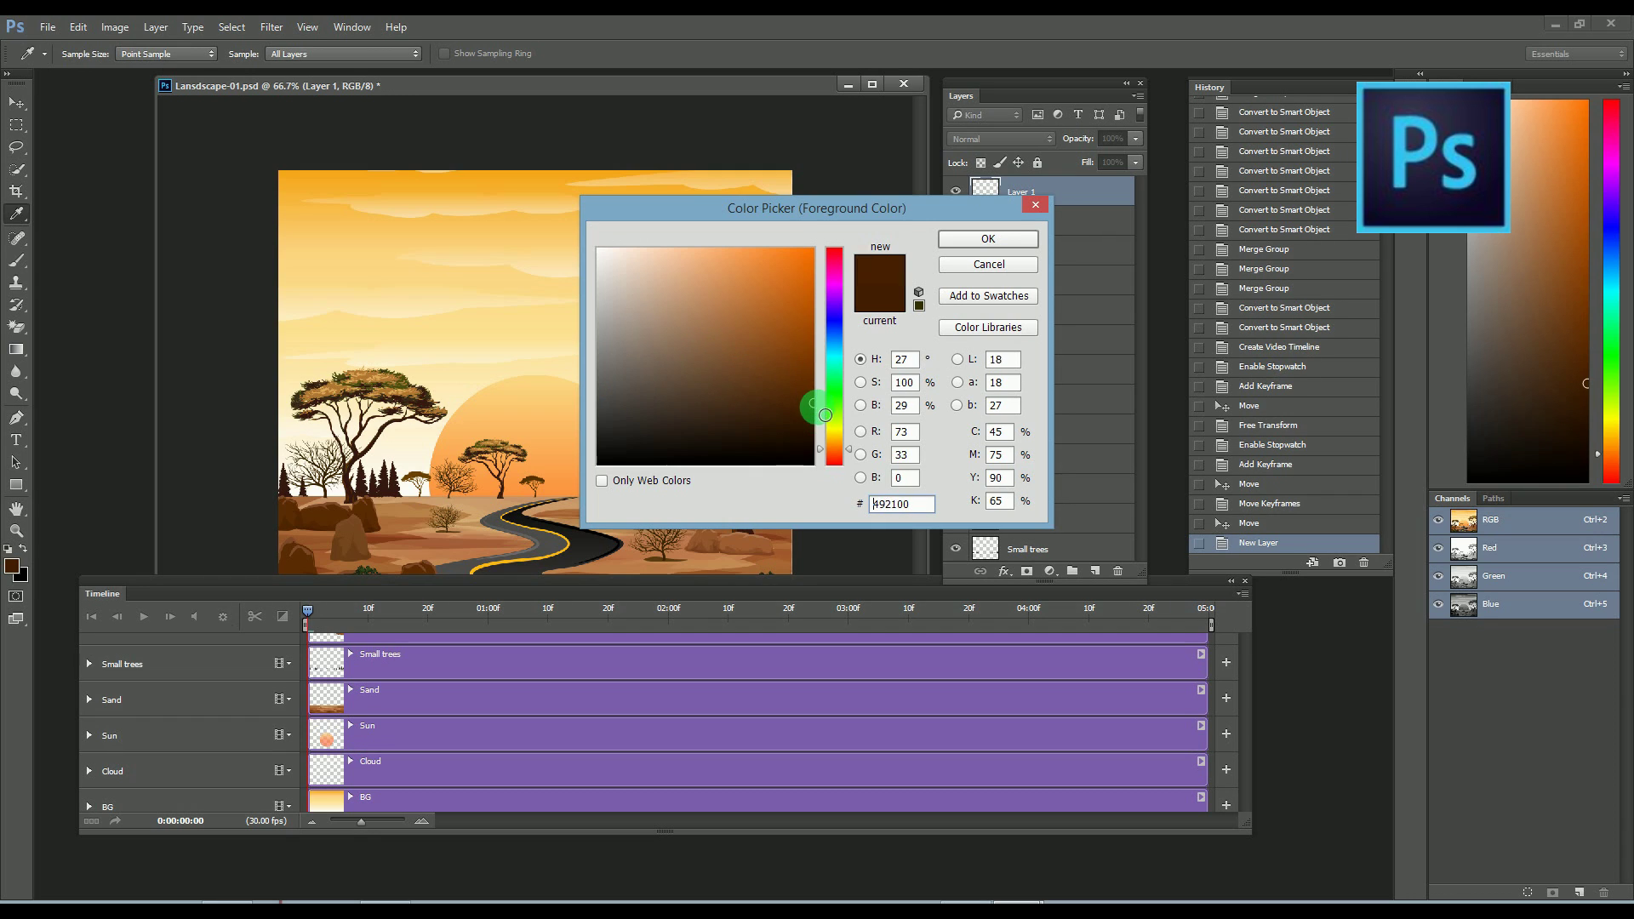
{"action": "left_click_drag", "start_coordinate": [825, 414], "coordinate": [815, 422]}
{"action": "left_click", "coordinate": [989, 240]}
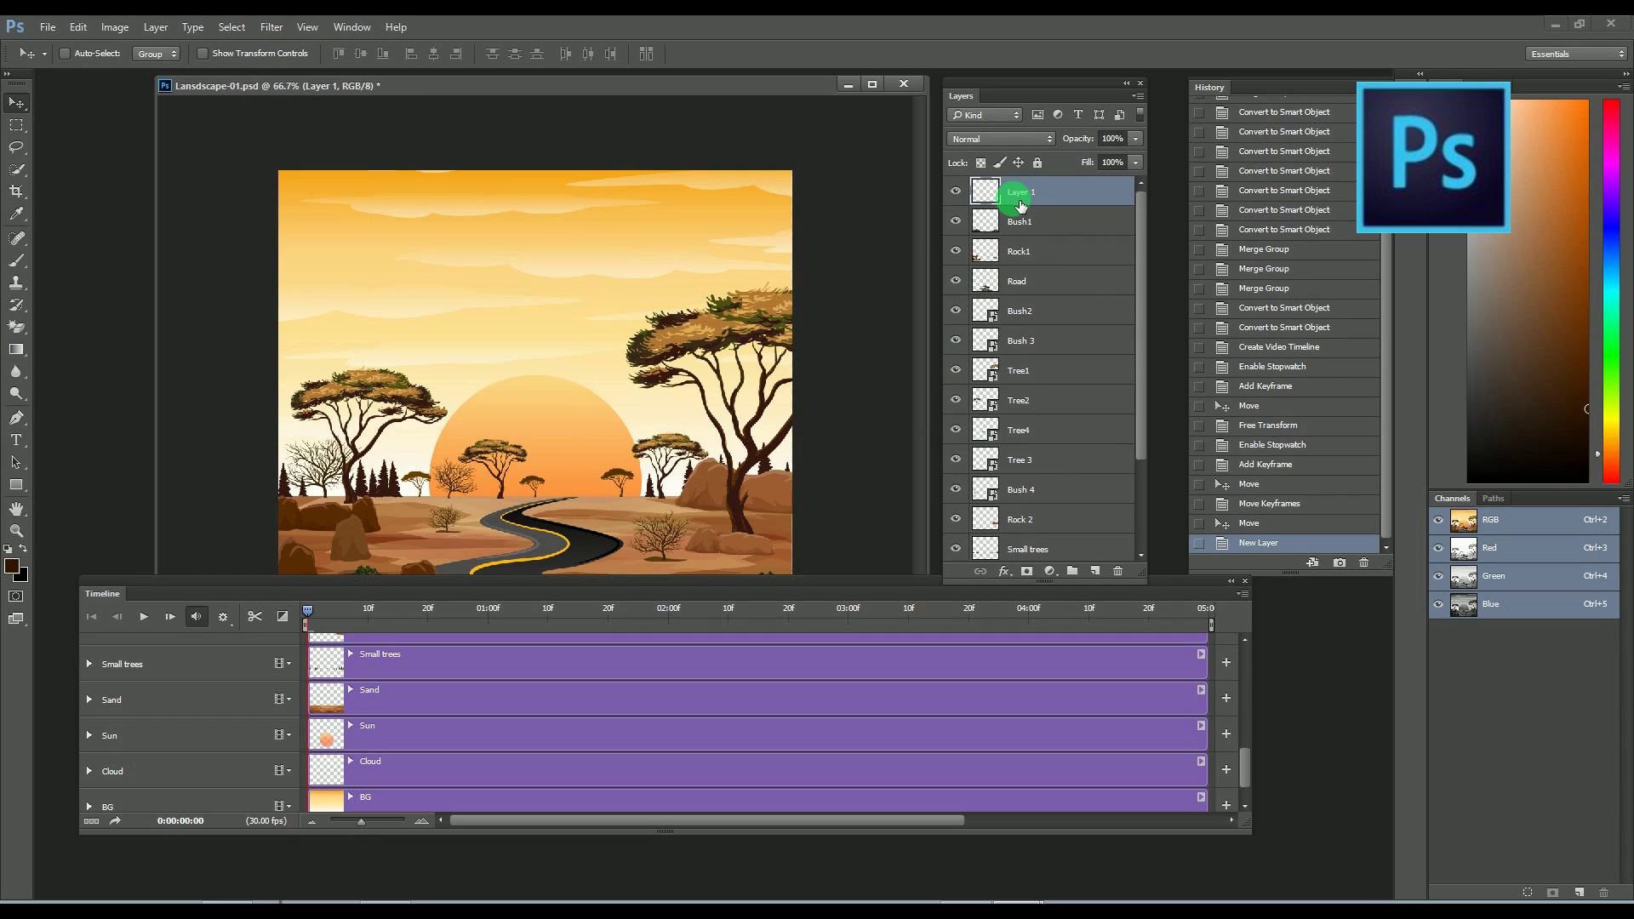
{"action": "key", "text": "alt+BackSpace"}
{"action": "key", "text": "alt+space"}
{"action": "key", "text": "alt+BackSpace"}
{"action": "key", "text": "alt+BackSpace"}
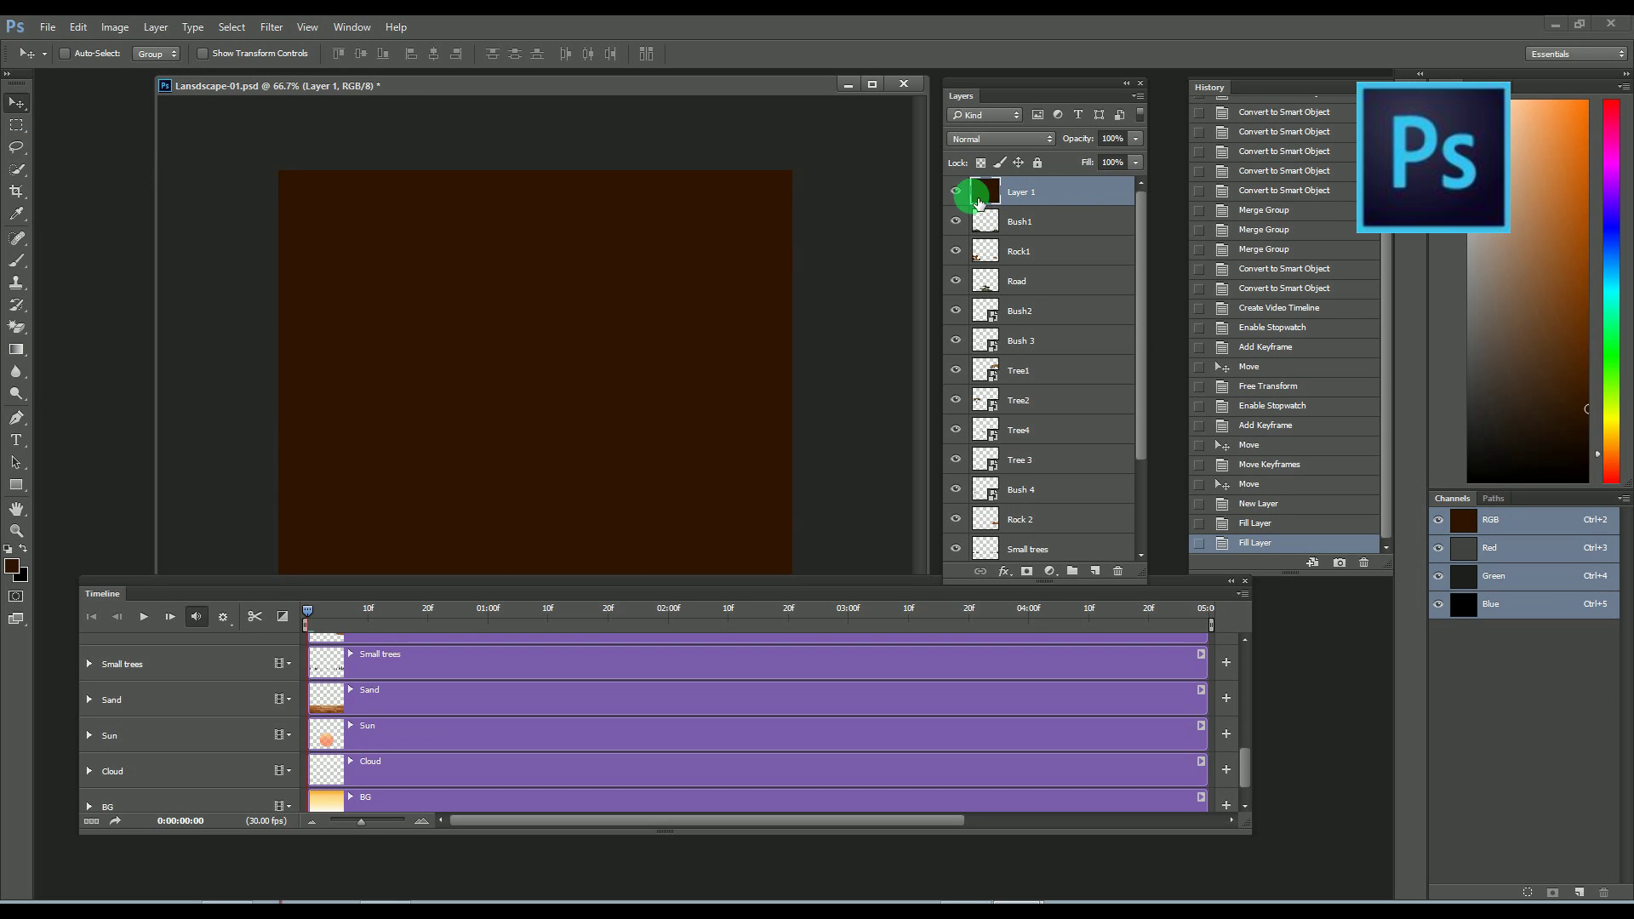
Rename the brown-filled layer Dark and set its blending mode to Multiply.
{"action": "left_click", "coordinate": [1048, 139]}
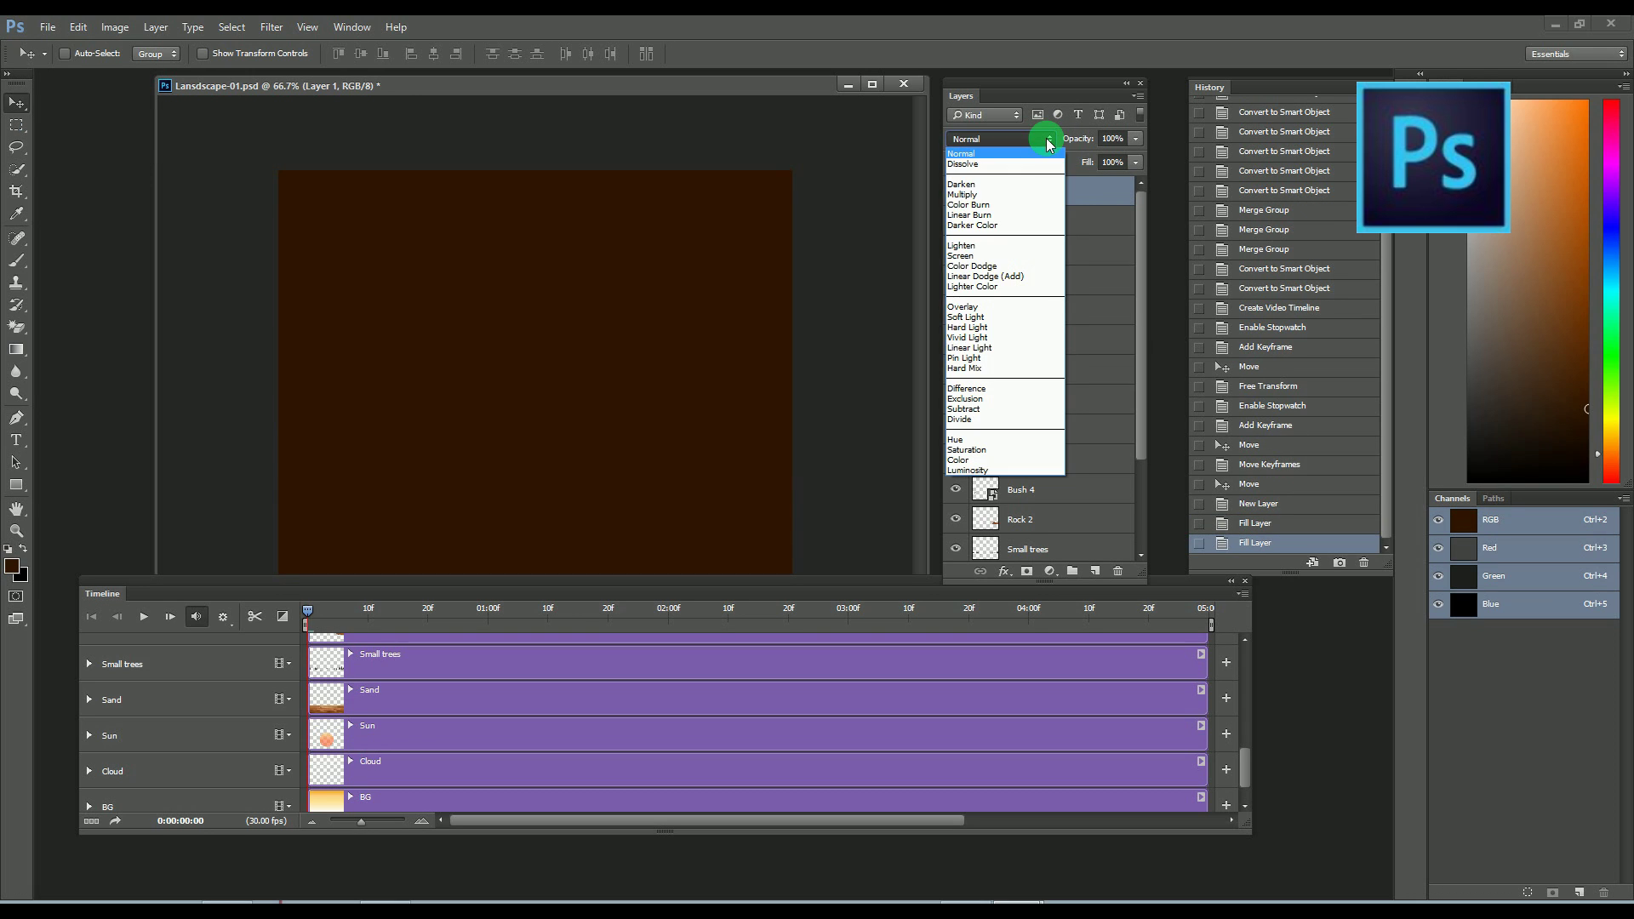
{"action": "left_click", "coordinate": [1046, 139]}
{"action": "left_click_drag", "start_coordinate": [1244, 770], "coordinate": [1244, 655]}
{"action": "double_click", "coordinate": [1025, 191]}
{"action": "type", "text": "N"}
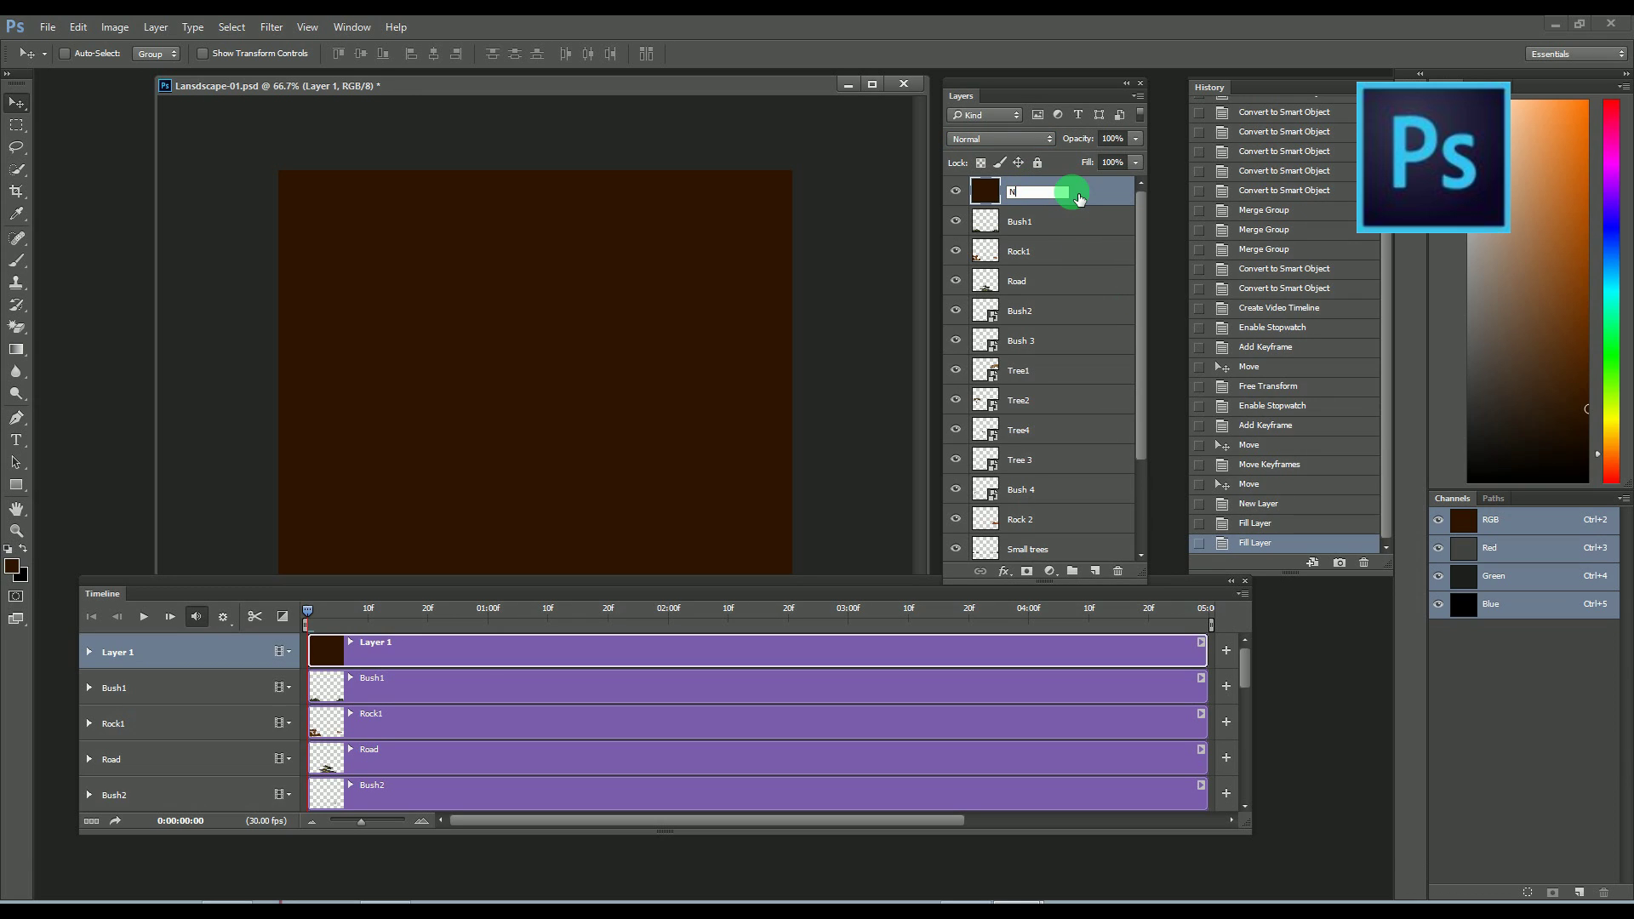
{"action": "key", "text": "BackSpace"}
{"action": "type", "text": "Dar"}
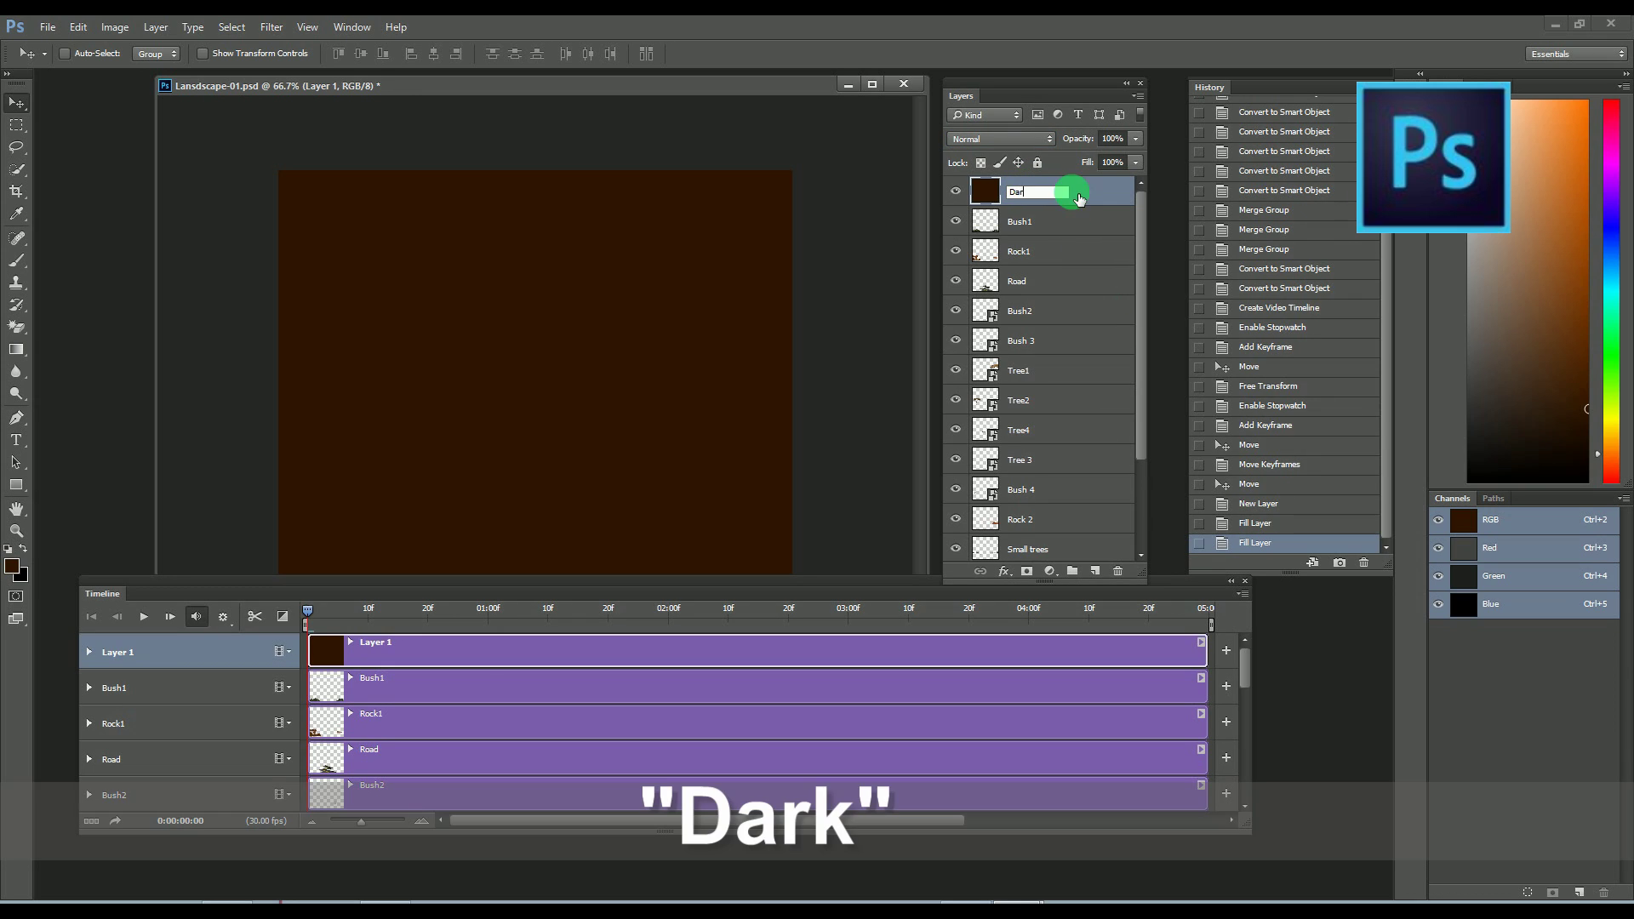
{"action": "type", "text": "k"}
{"action": "key", "text": "Return"}
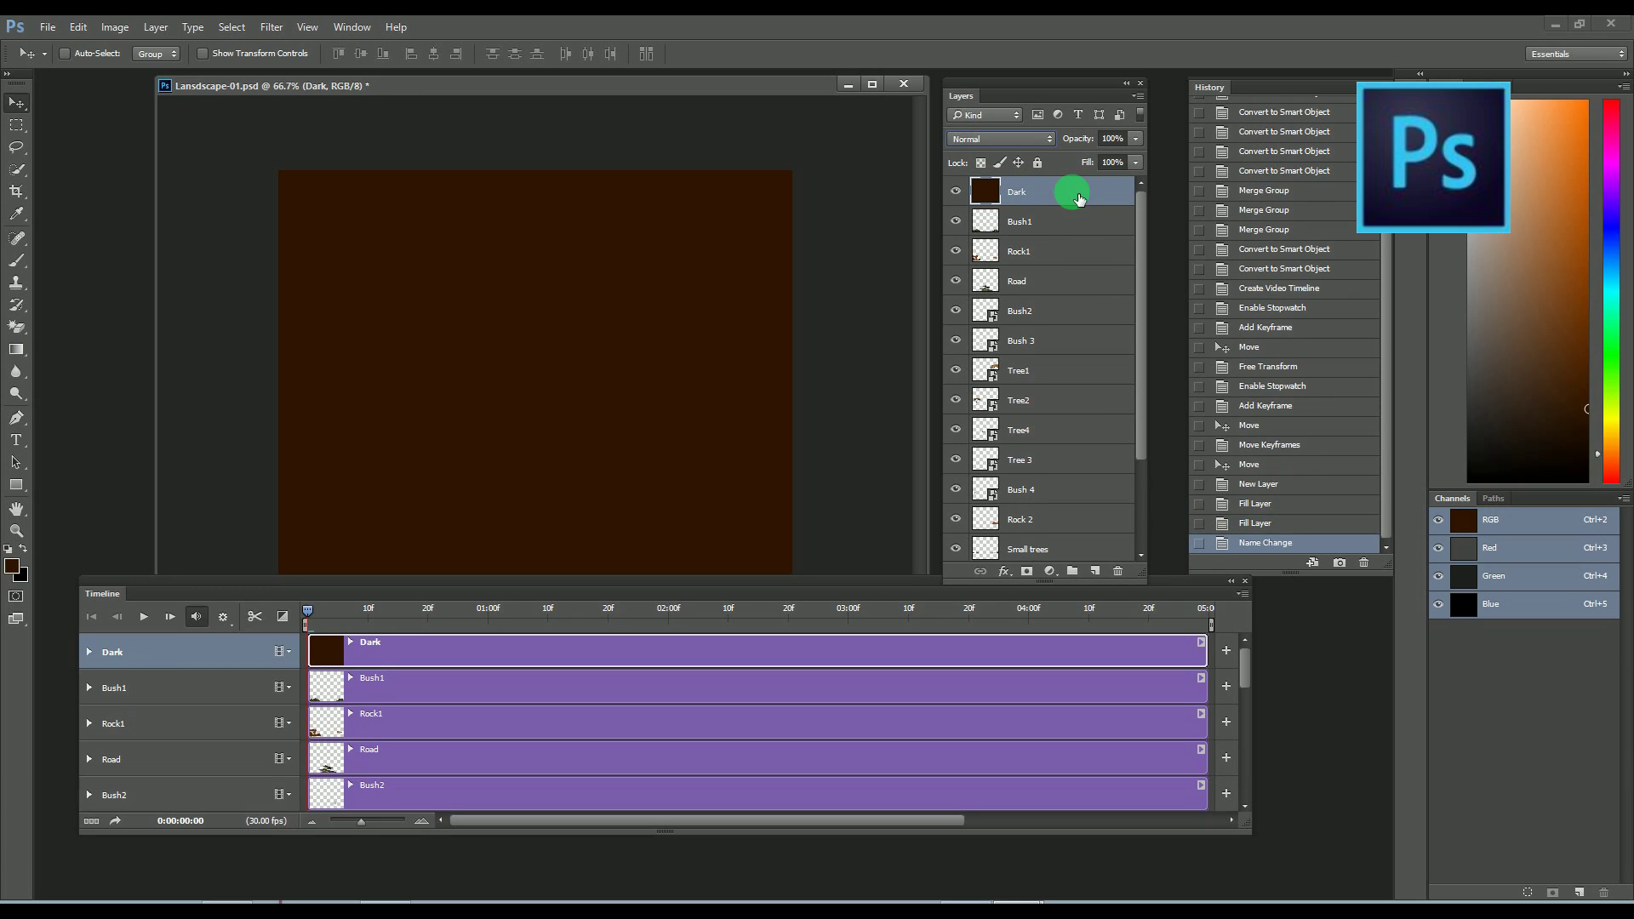
{"action": "left_click", "coordinate": [1051, 139]}
{"action": "left_click", "coordinate": [978, 188]}
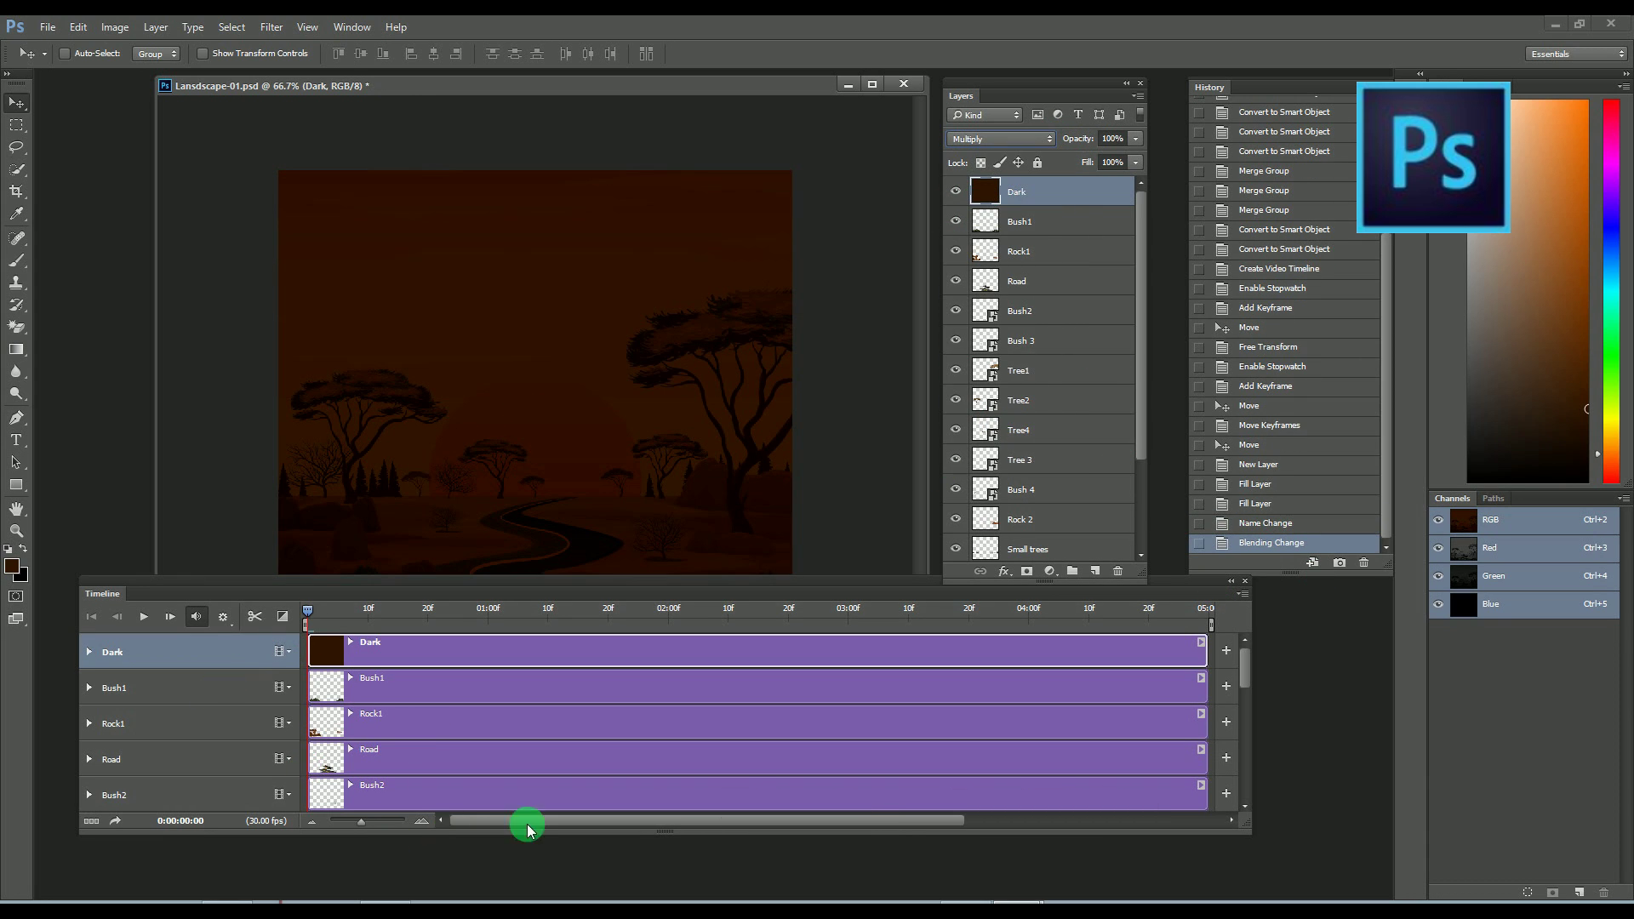
Trim the start of the Dark clip to 0:00:03:07 and expand the track's properties.
{"action": "left_click_drag", "start_coordinate": [311, 648], "coordinate": [892, 649]}
{"action": "left_click_drag", "start_coordinate": [880, 820], "coordinate": [1052, 819]}
{"action": "left_click", "coordinate": [88, 653]}
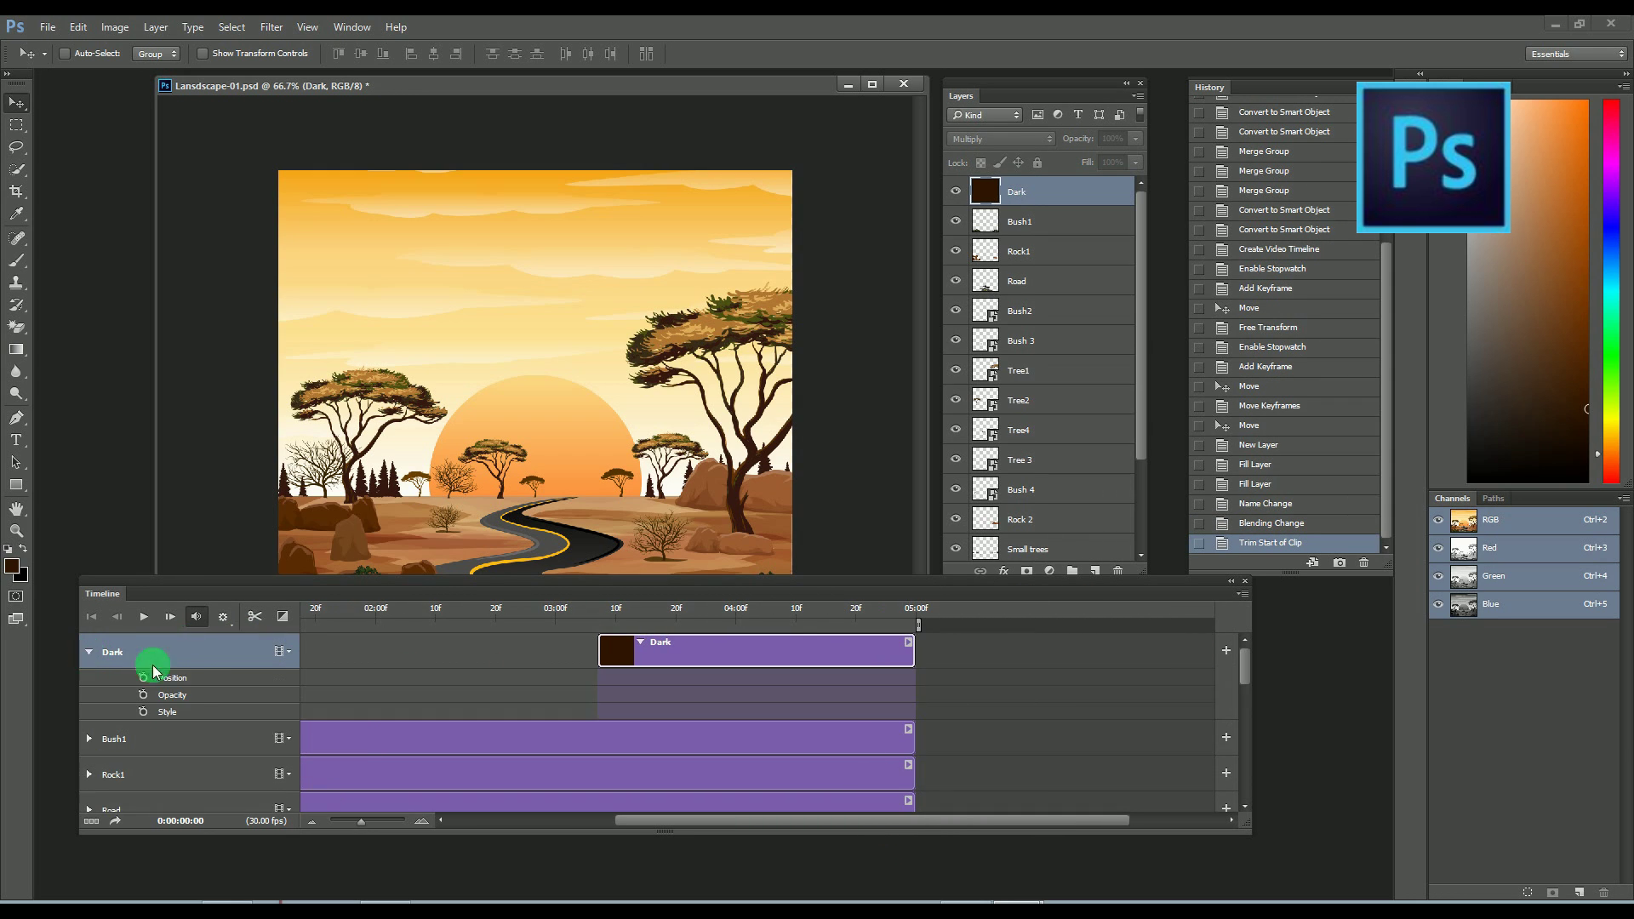
Convert the Dark layer to a Smart Object.
{"action": "left_click", "coordinate": [1051, 195]}
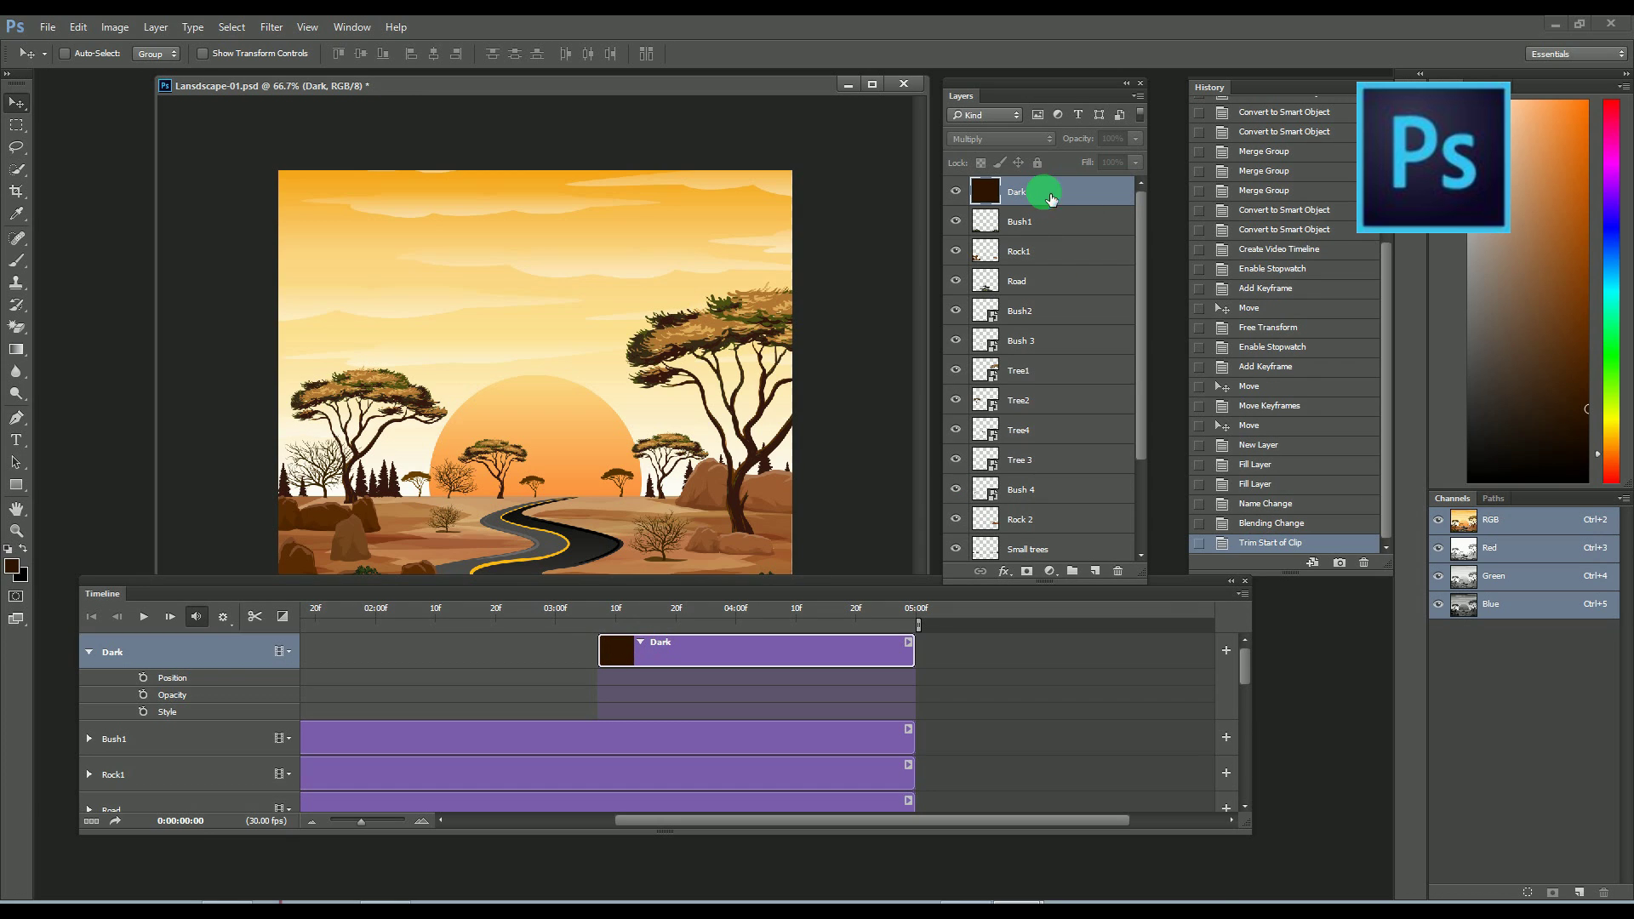
{"action": "right_click", "coordinate": [1052, 198]}
{"action": "left_click", "coordinate": [1112, 391]}
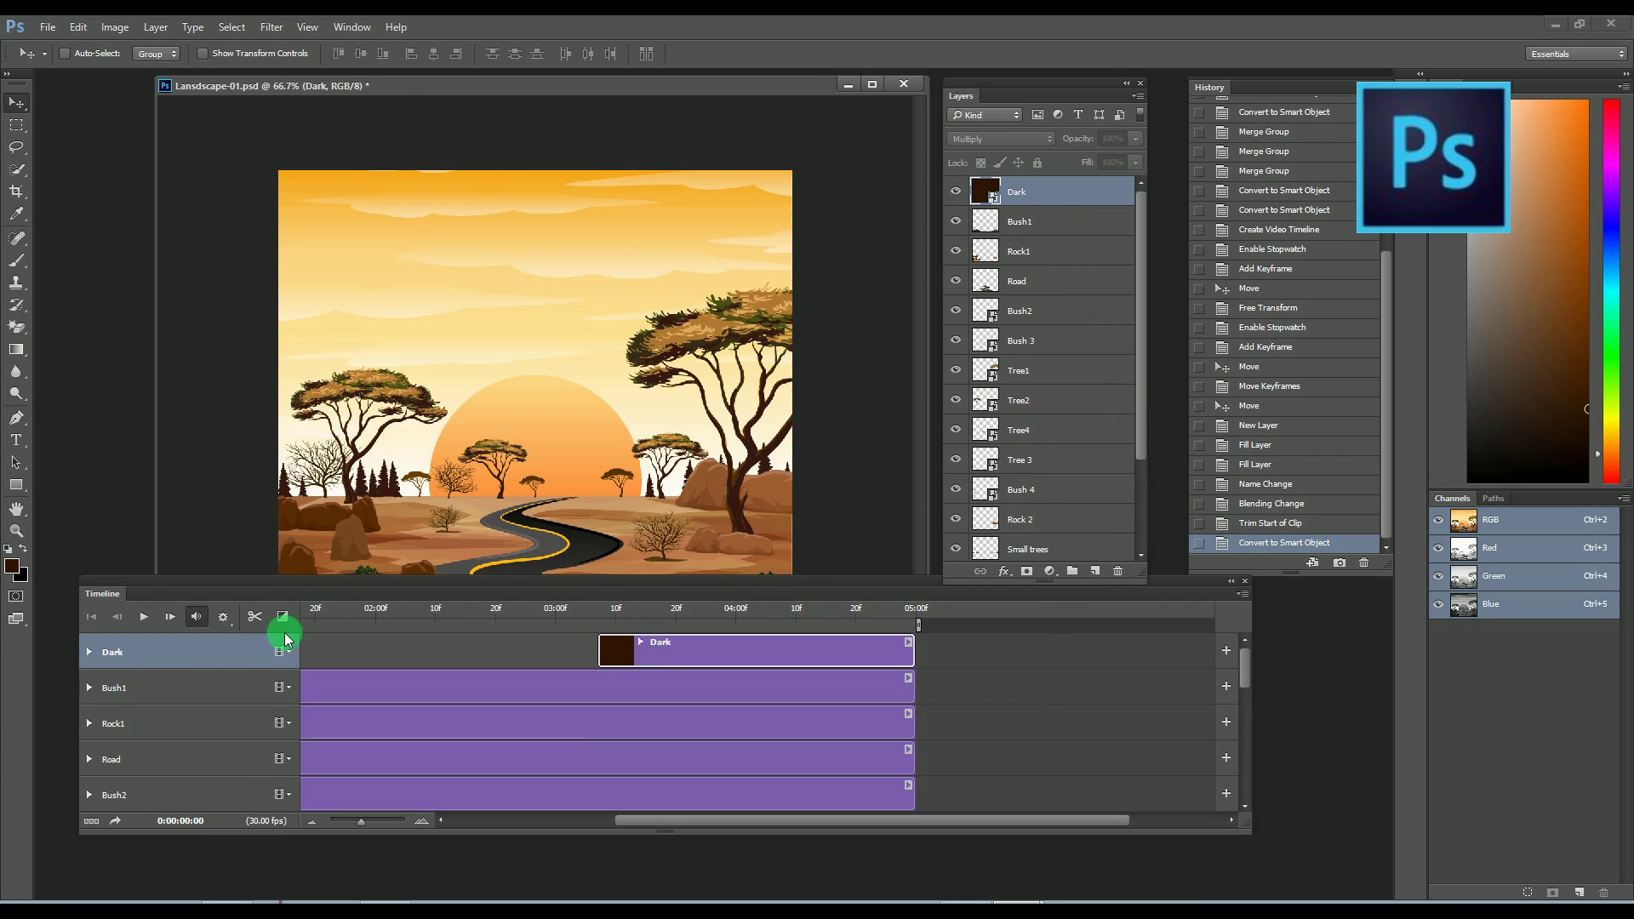
Expand the Dark track and enable Opacity keyframing with a first keyframe at 0:00:03:07.
{"action": "left_click", "coordinate": [88, 652]}
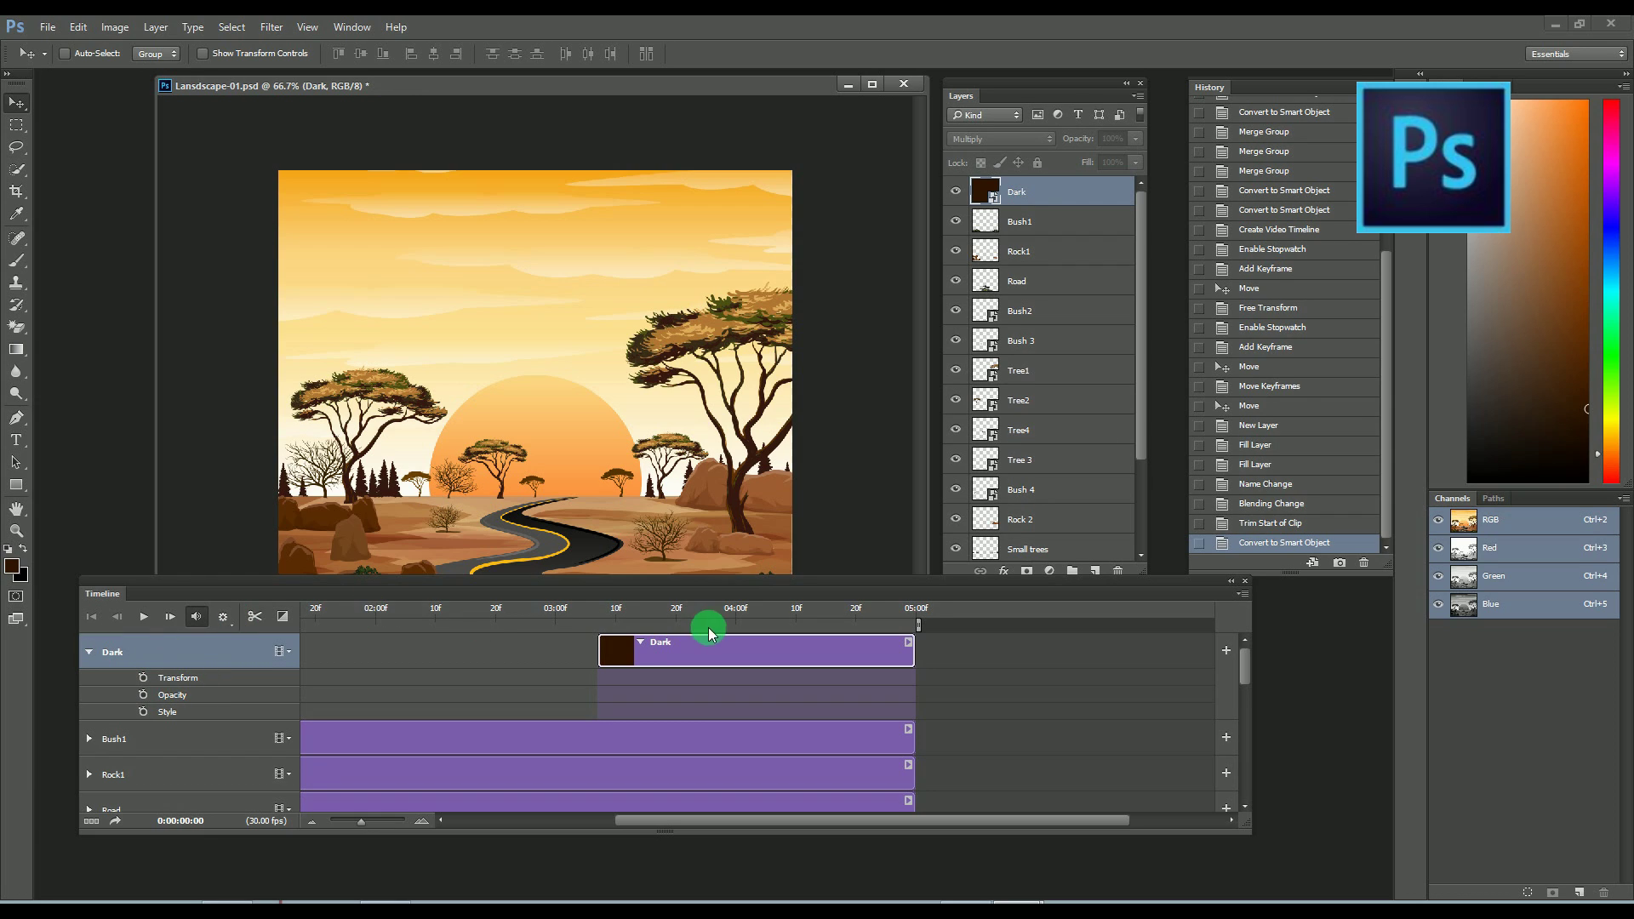
{"action": "left_click_drag", "start_coordinate": [324, 612], "coordinate": [610, 609]}
{"action": "left_click", "coordinate": [173, 698]}
{"action": "left_click", "coordinate": [143, 695]}
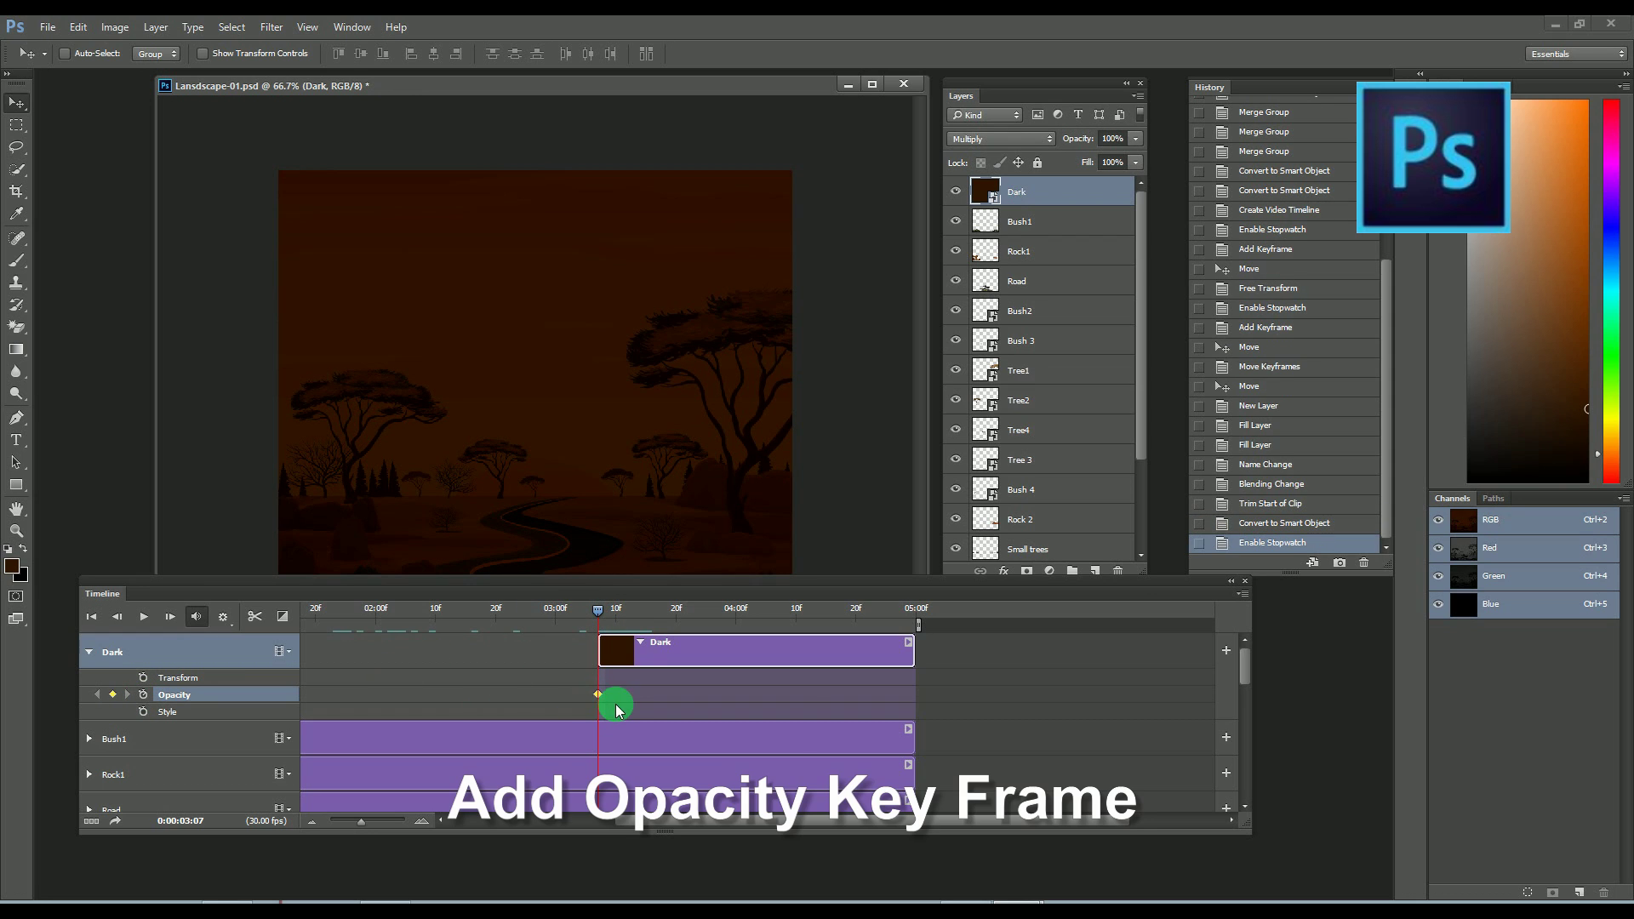
Add a second Dark Opacity keyframe at 0:00:04:29 and set the layer's opacity there to 0%.
{"action": "left_click_drag", "start_coordinate": [600, 617], "coordinate": [980, 628]}
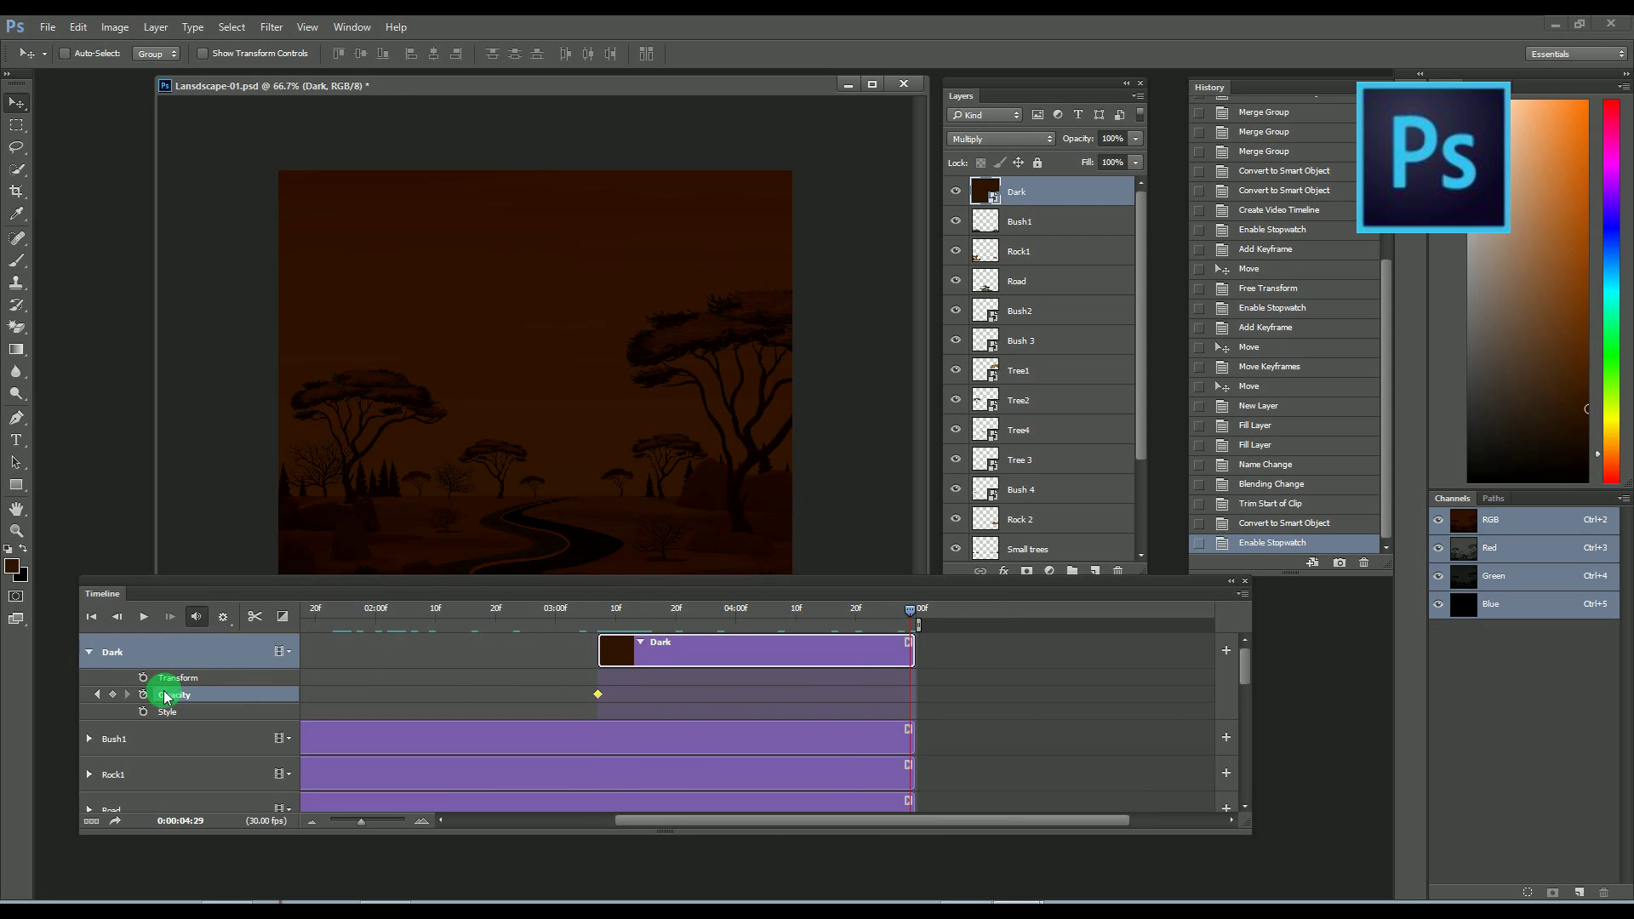
{"action": "left_click", "coordinate": [113, 695]}
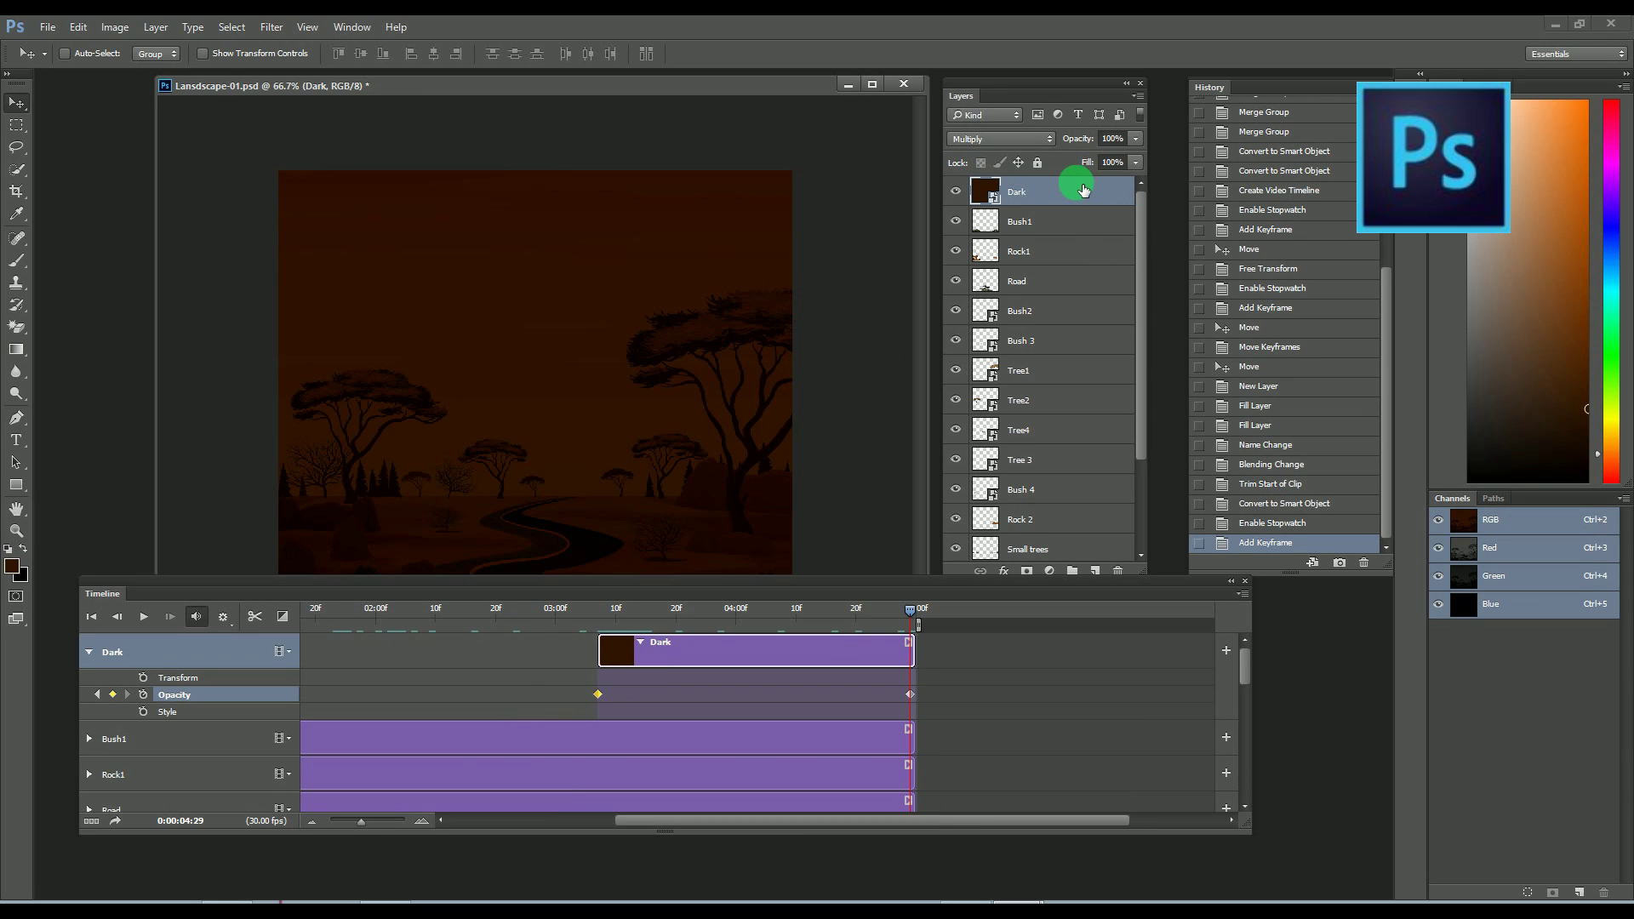
{"action": "left_click", "coordinate": [1063, 196]}
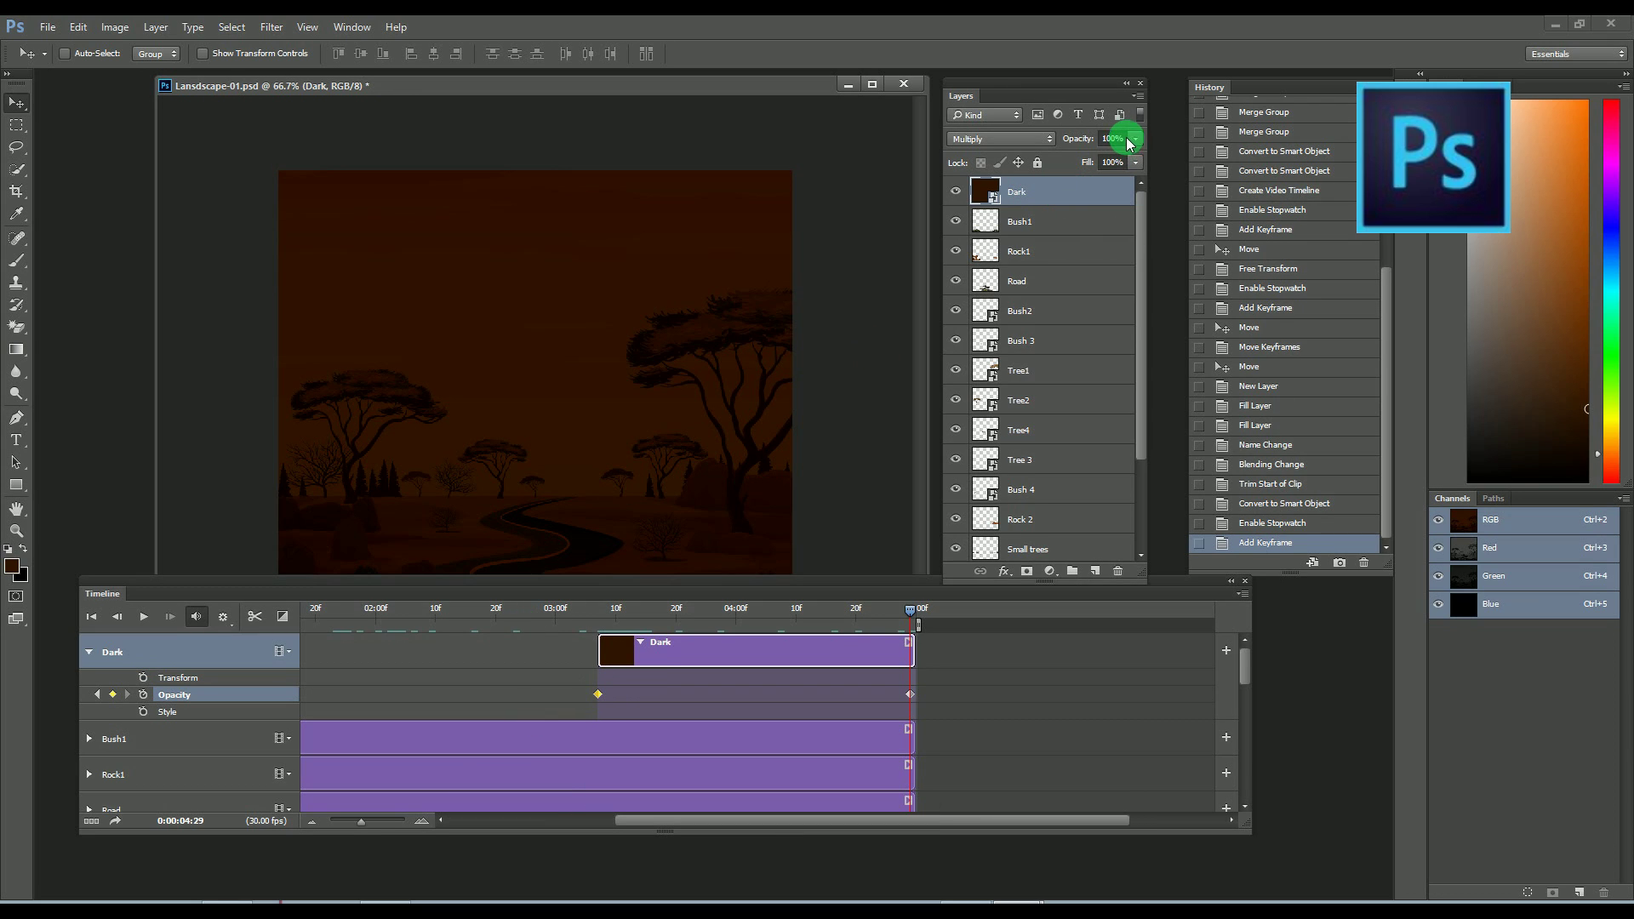
{"action": "type", "text": "0"}
{"action": "key", "text": "Return"}
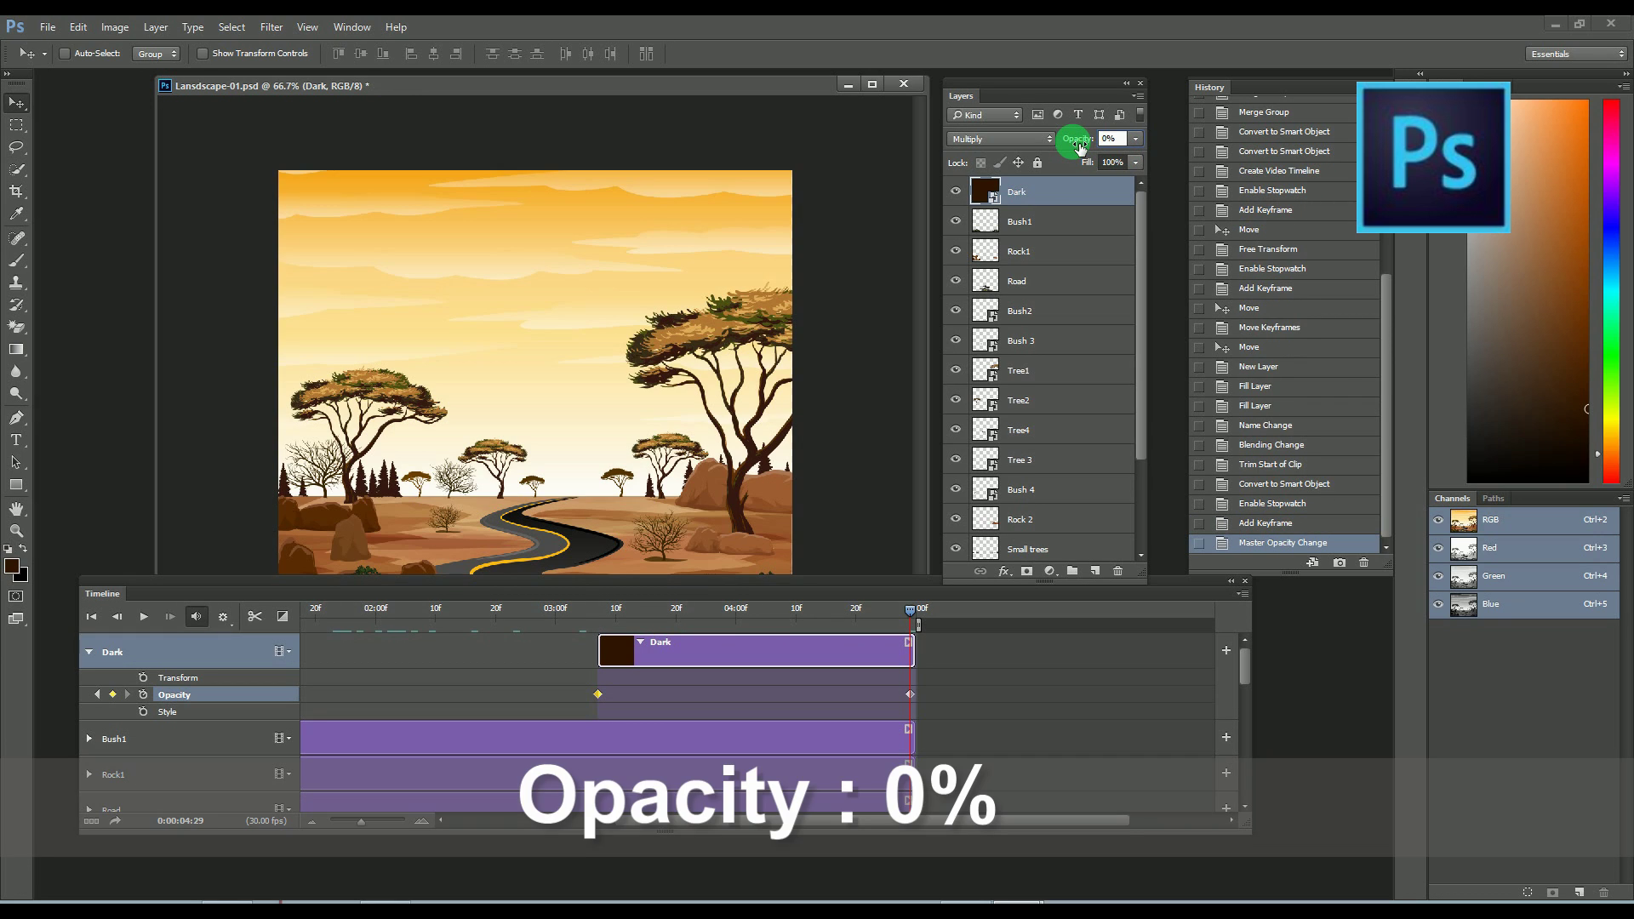
Move the last Dark Opacity keyframe to the very end of the clip.
{"action": "left_click", "coordinate": [789, 577]}
{"action": "left_click", "coordinate": [1136, 162]}
{"action": "left_click", "coordinate": [866, 594]}
{"action": "left_click_drag", "start_coordinate": [916, 697], "coordinate": [916, 694]}
{"action": "left_click", "coordinate": [1119, 156]}
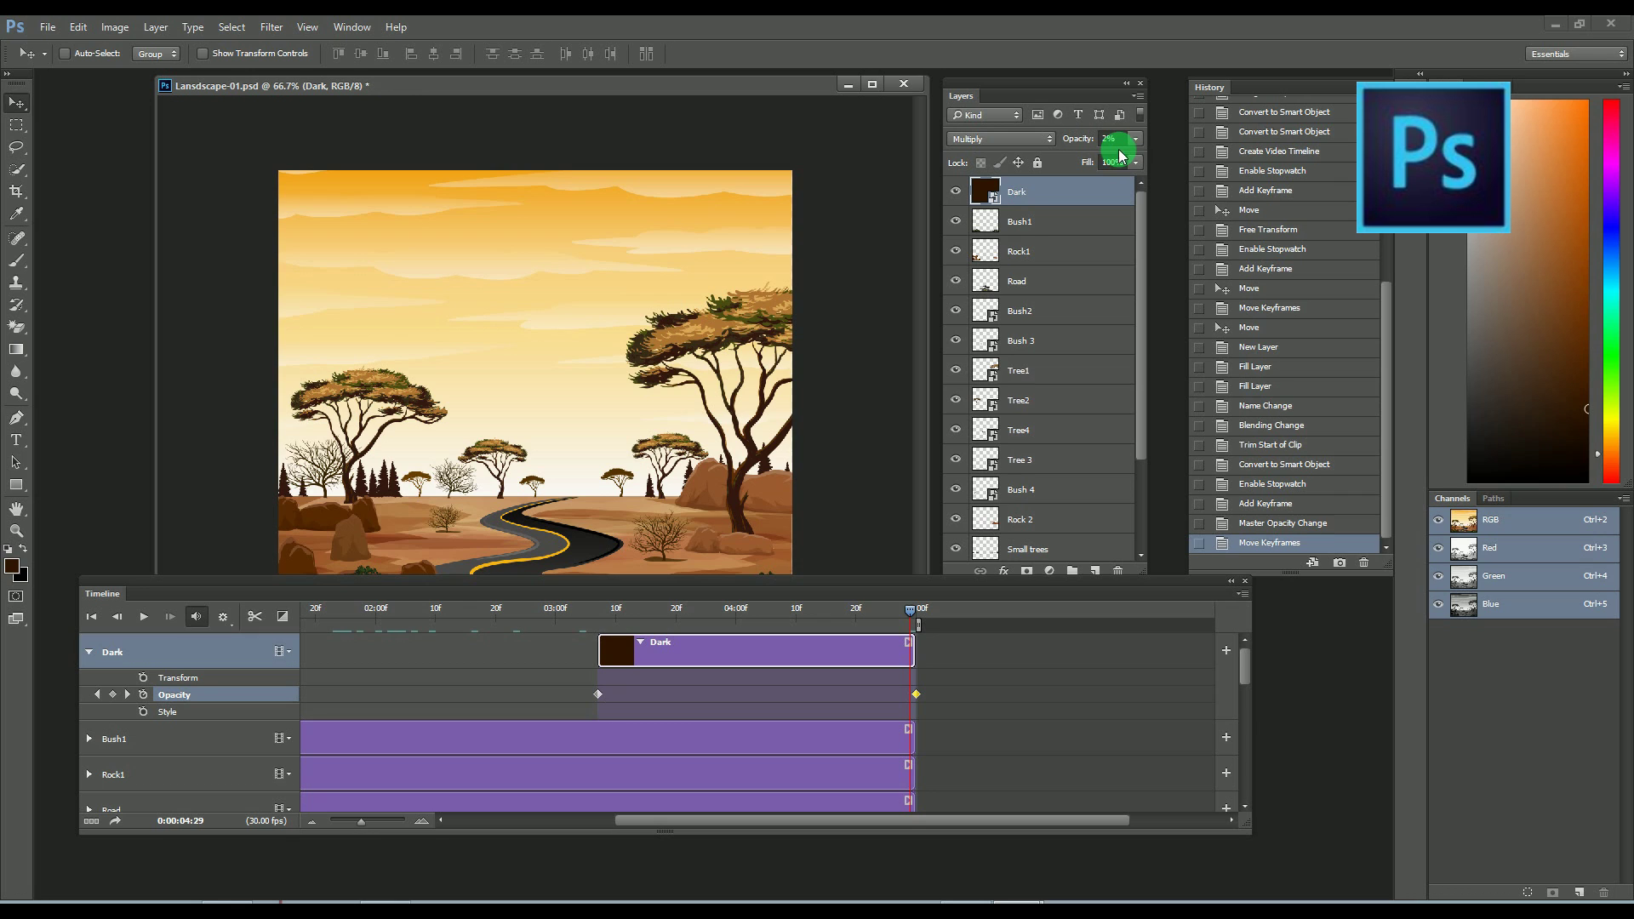
{"action": "left_click_drag", "start_coordinate": [911, 613], "coordinate": [934, 626]}
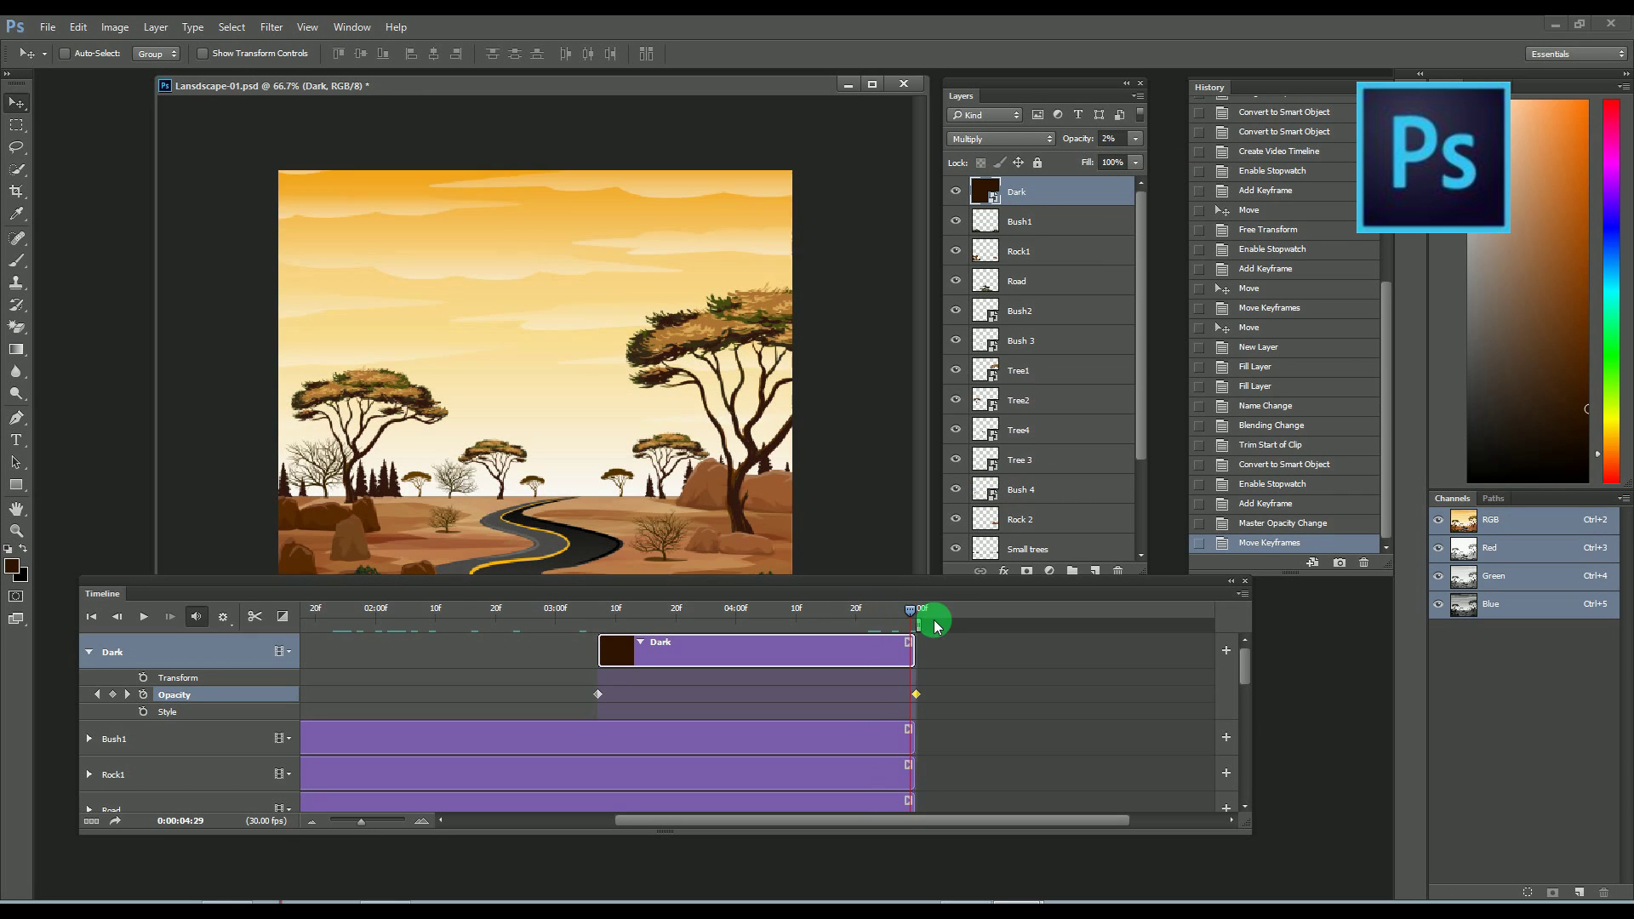
Set the Dark layer's opacity to 100% at its last Opacity keyframe.
{"action": "left_click", "coordinate": [916, 694]}
{"action": "left_click", "coordinate": [1131, 139]}
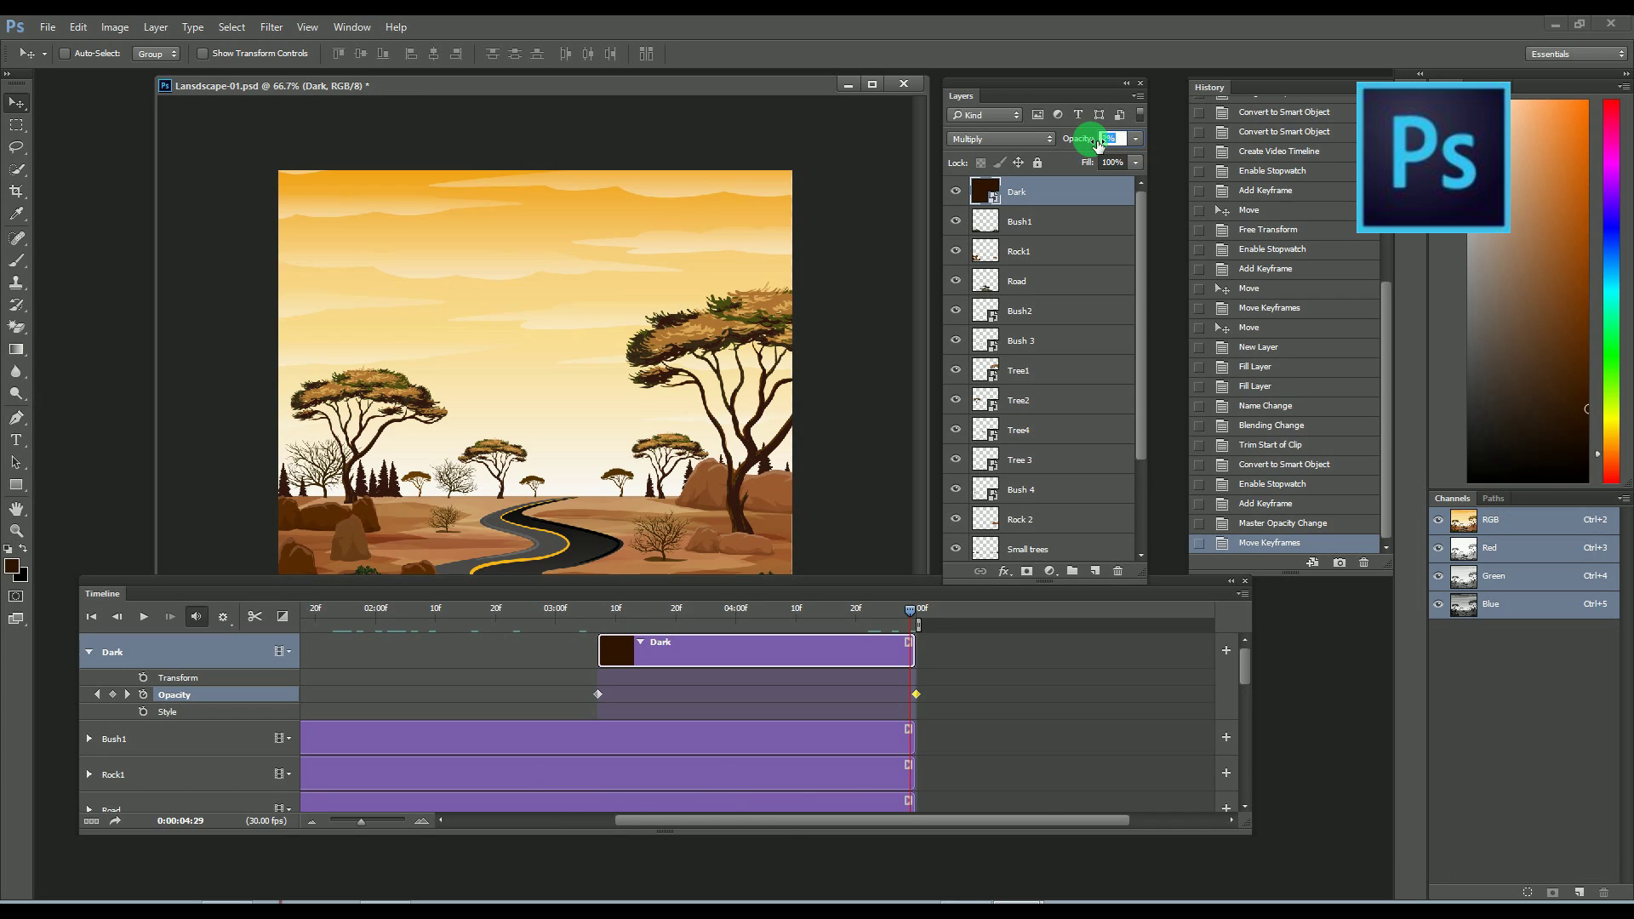
{"action": "type", "text": "100"}
{"action": "key", "text": "Return"}
Scrub and play back the timeline to review how the Dark overlay fades in.
{"action": "left_click", "coordinate": [912, 624]}
{"action": "left_click_drag", "start_coordinate": [912, 623], "coordinate": [871, 616]}
{"action": "left_click", "coordinate": [907, 694]}
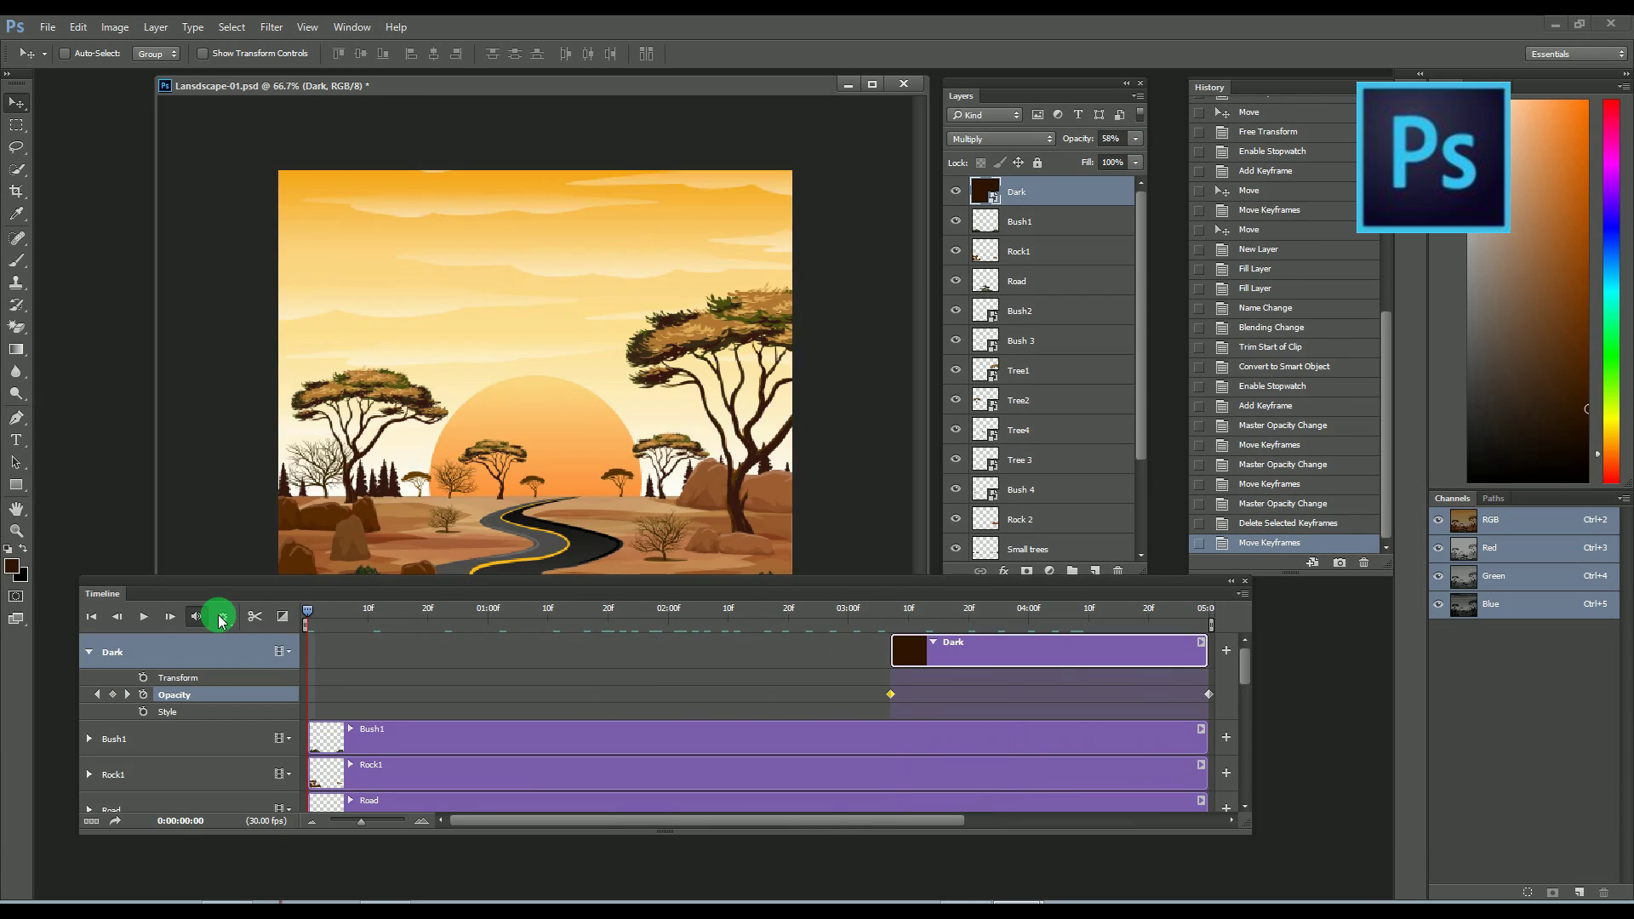
{"action": "key", "text": "space"}
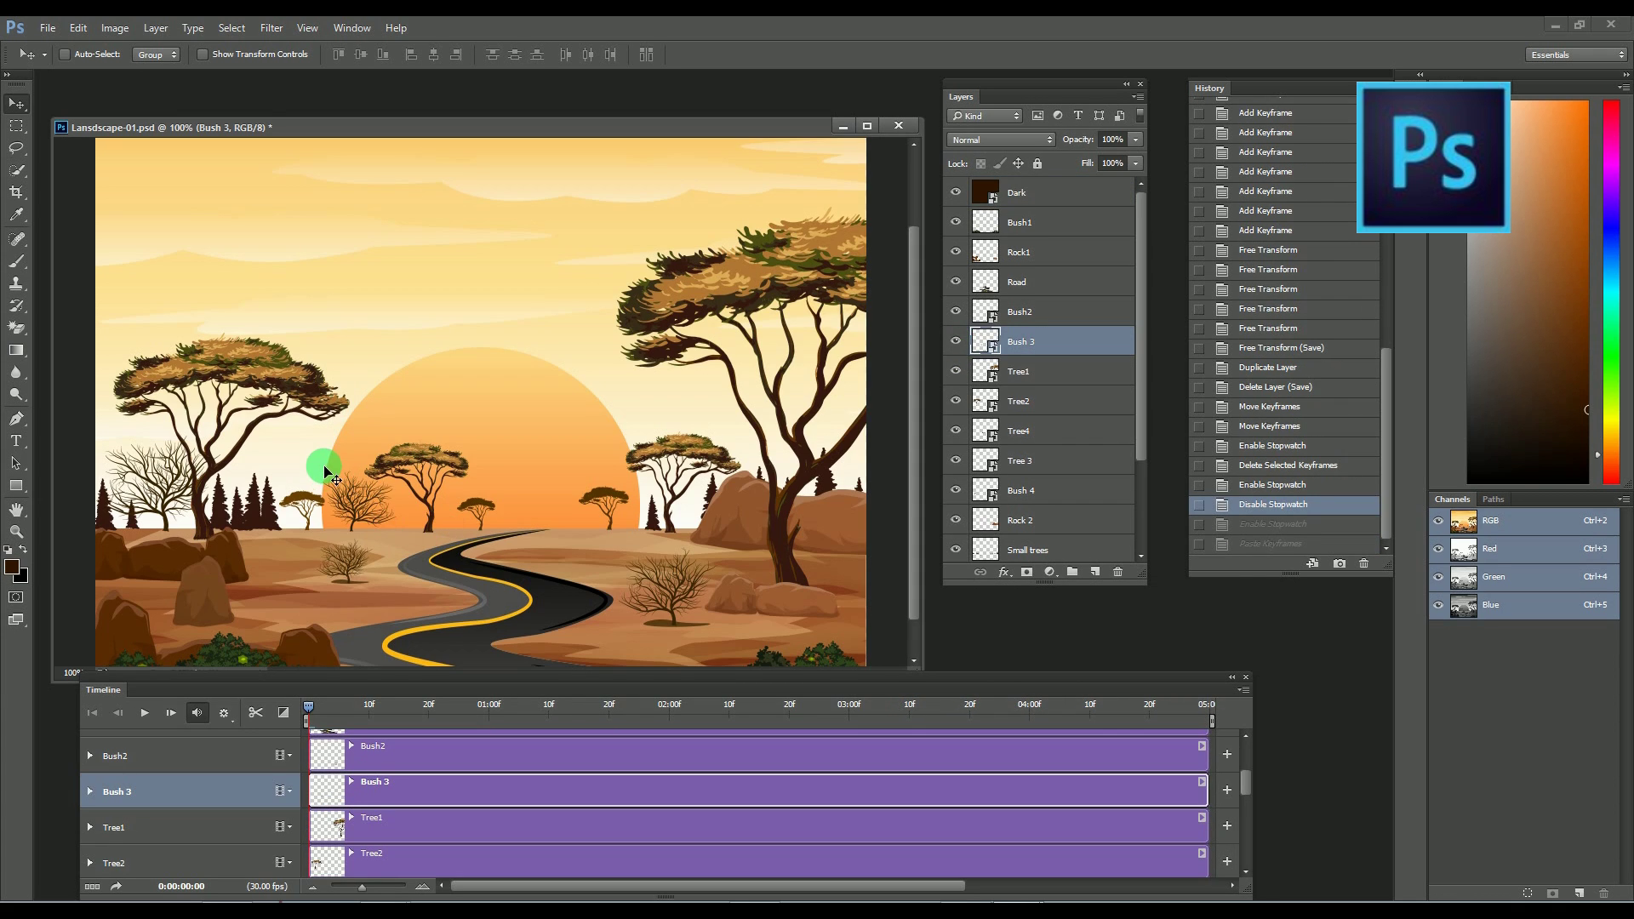
Expand the Bush 3 track and enable Transform keyframing with a first keyframe at the start of the clip.
{"action": "key", "text": "z"}
{"action": "left_click", "coordinate": [434, 561]}
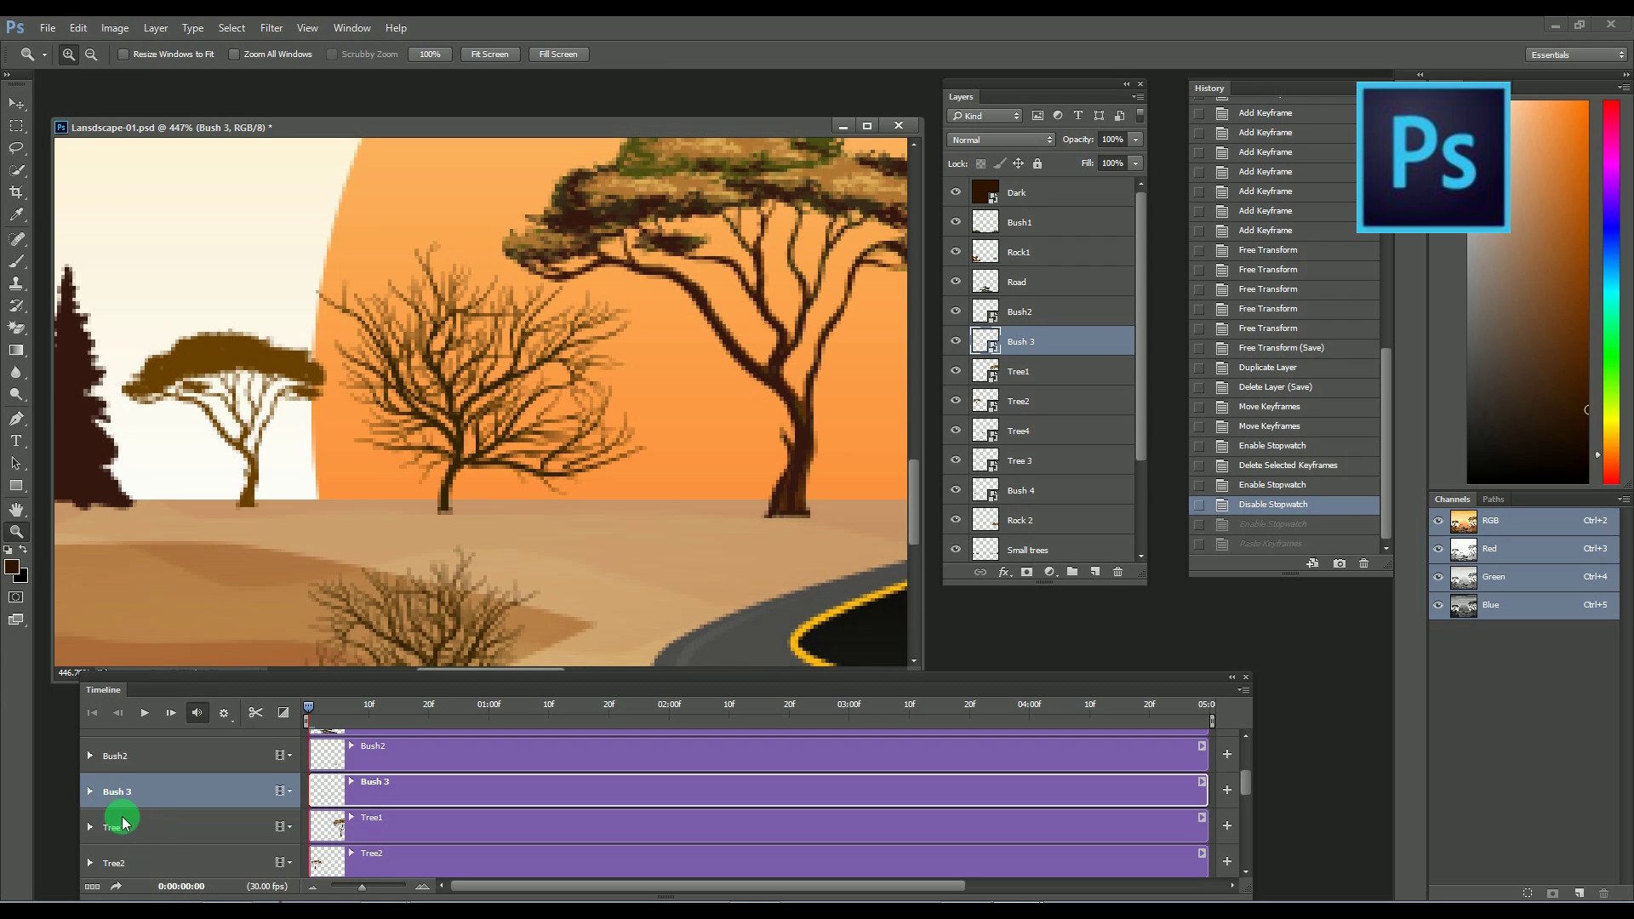
{"action": "left_click", "coordinate": [90, 791]}
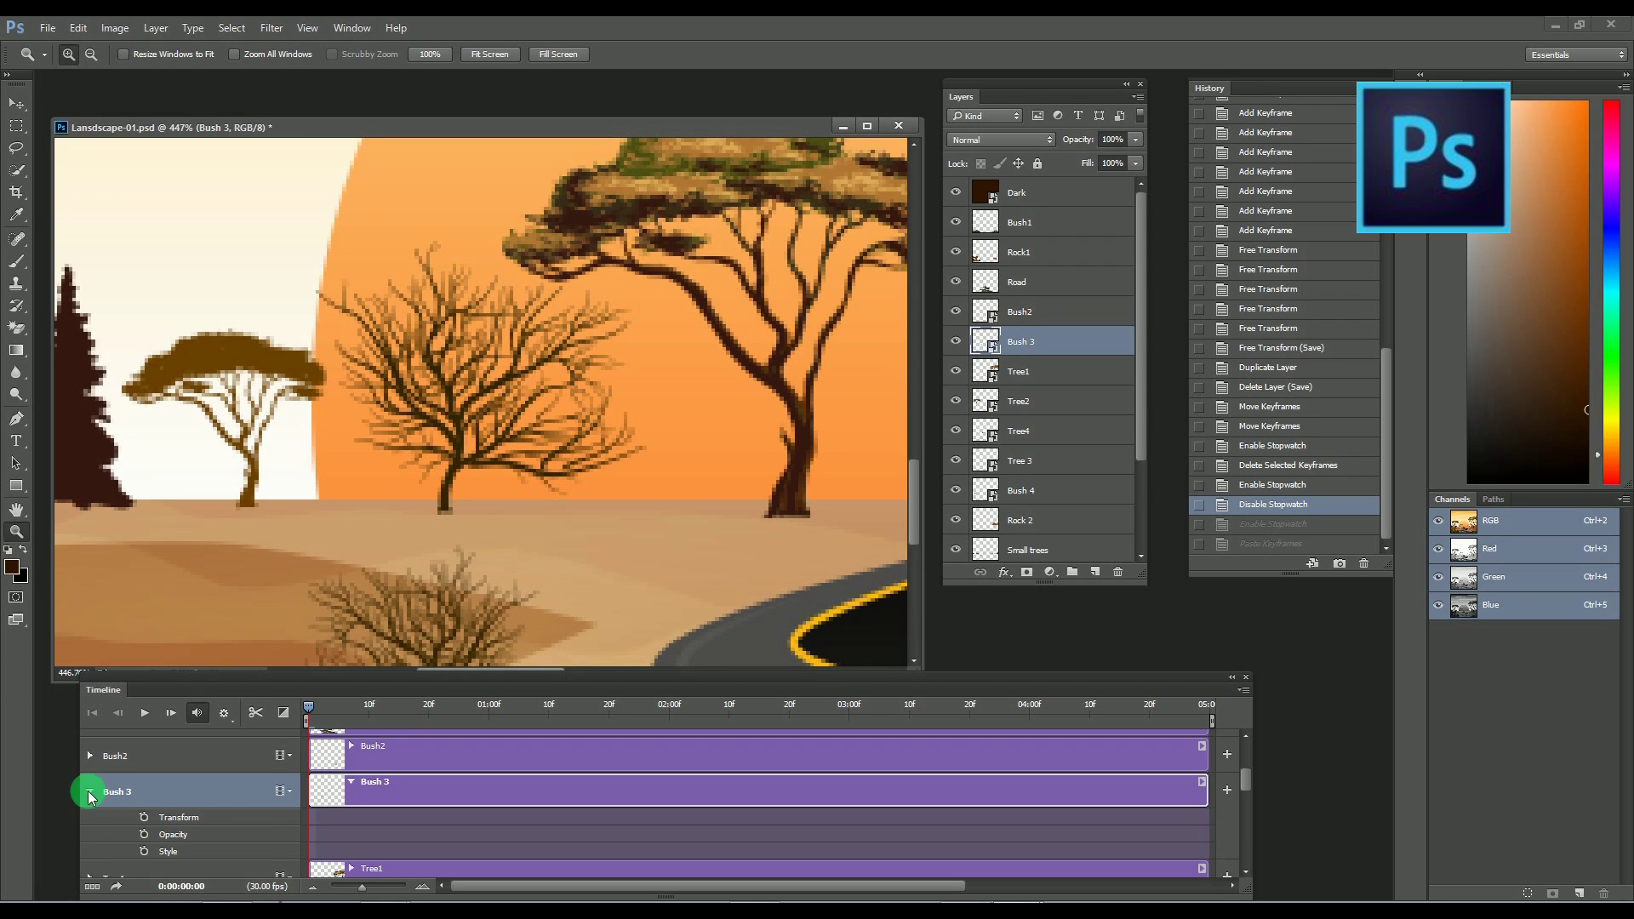
{"action": "left_click", "coordinate": [154, 818]}
Add Bush 3 Transform keyframes at 20f, 01:10, 02:01, 02:21, 03:11, 04:00 and near the end of the clip.
{"action": "left_click_drag", "start_coordinate": [308, 733], "coordinate": [992, 747]}
{"action": "left_click", "coordinate": [114, 817]}
{"action": "left_click_drag", "start_coordinate": [897, 706], "coordinate": [555, 719]}
{"action": "left_click", "coordinate": [114, 817]}
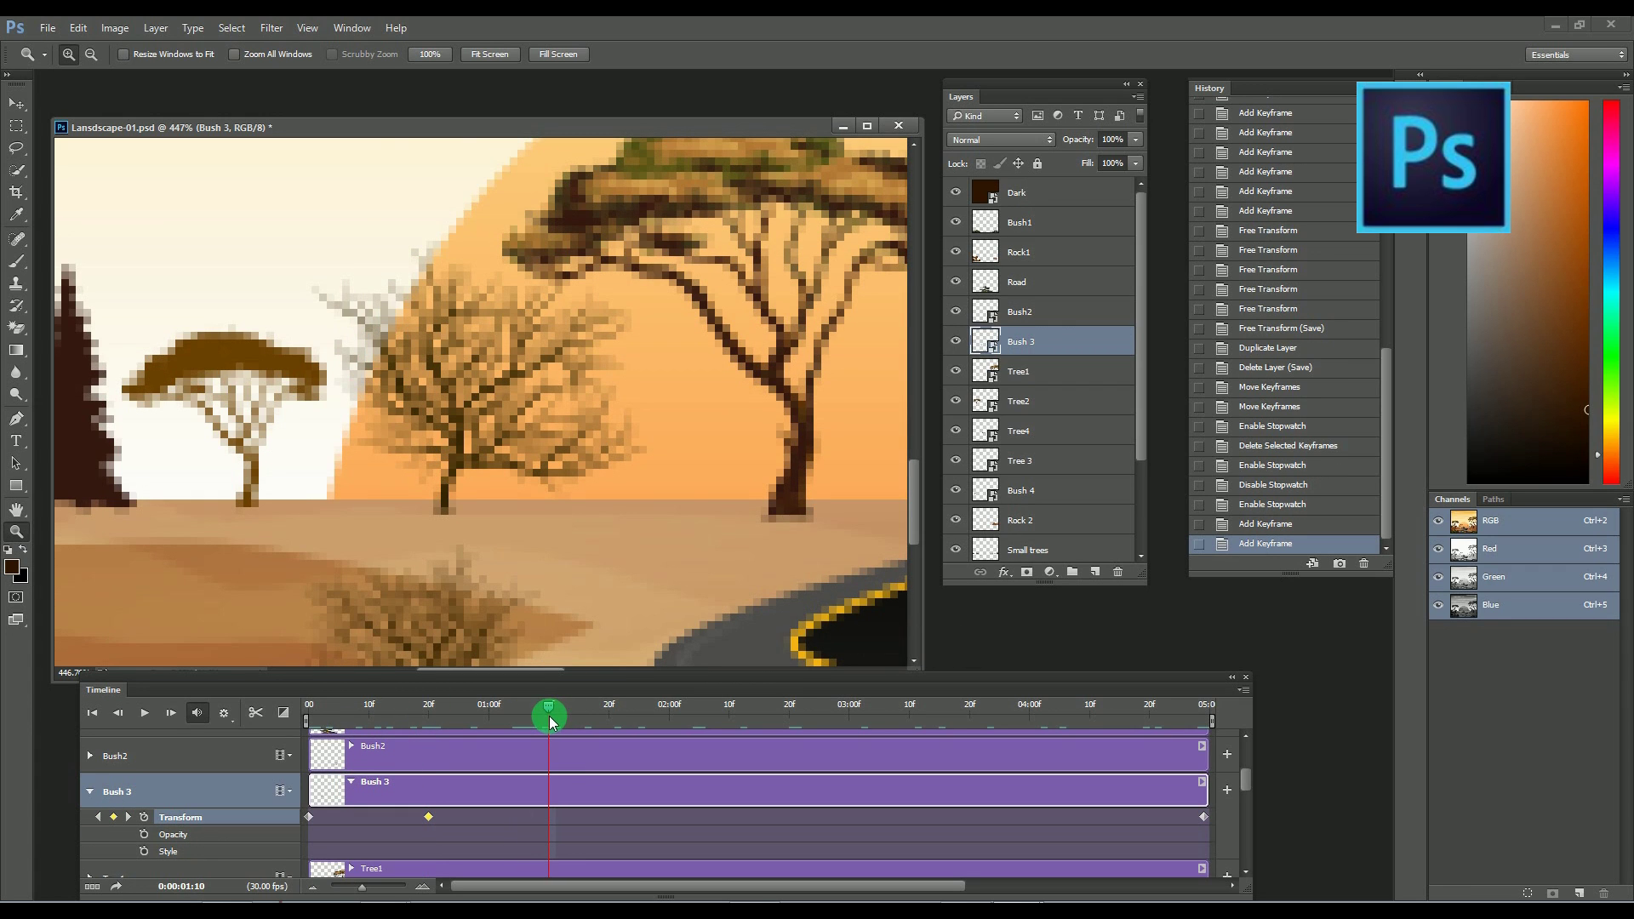
{"action": "left_click", "coordinate": [114, 817]}
{"action": "left_click", "coordinate": [566, 706]}
{"action": "left_click_drag", "start_coordinate": [628, 711], "coordinate": [1033, 734]}
{"action": "left_click", "coordinate": [114, 817]}
{"action": "left_click", "coordinate": [114, 817]}
{"action": "left_click", "coordinate": [114, 817]}
{"action": "left_click", "coordinate": [114, 816]}
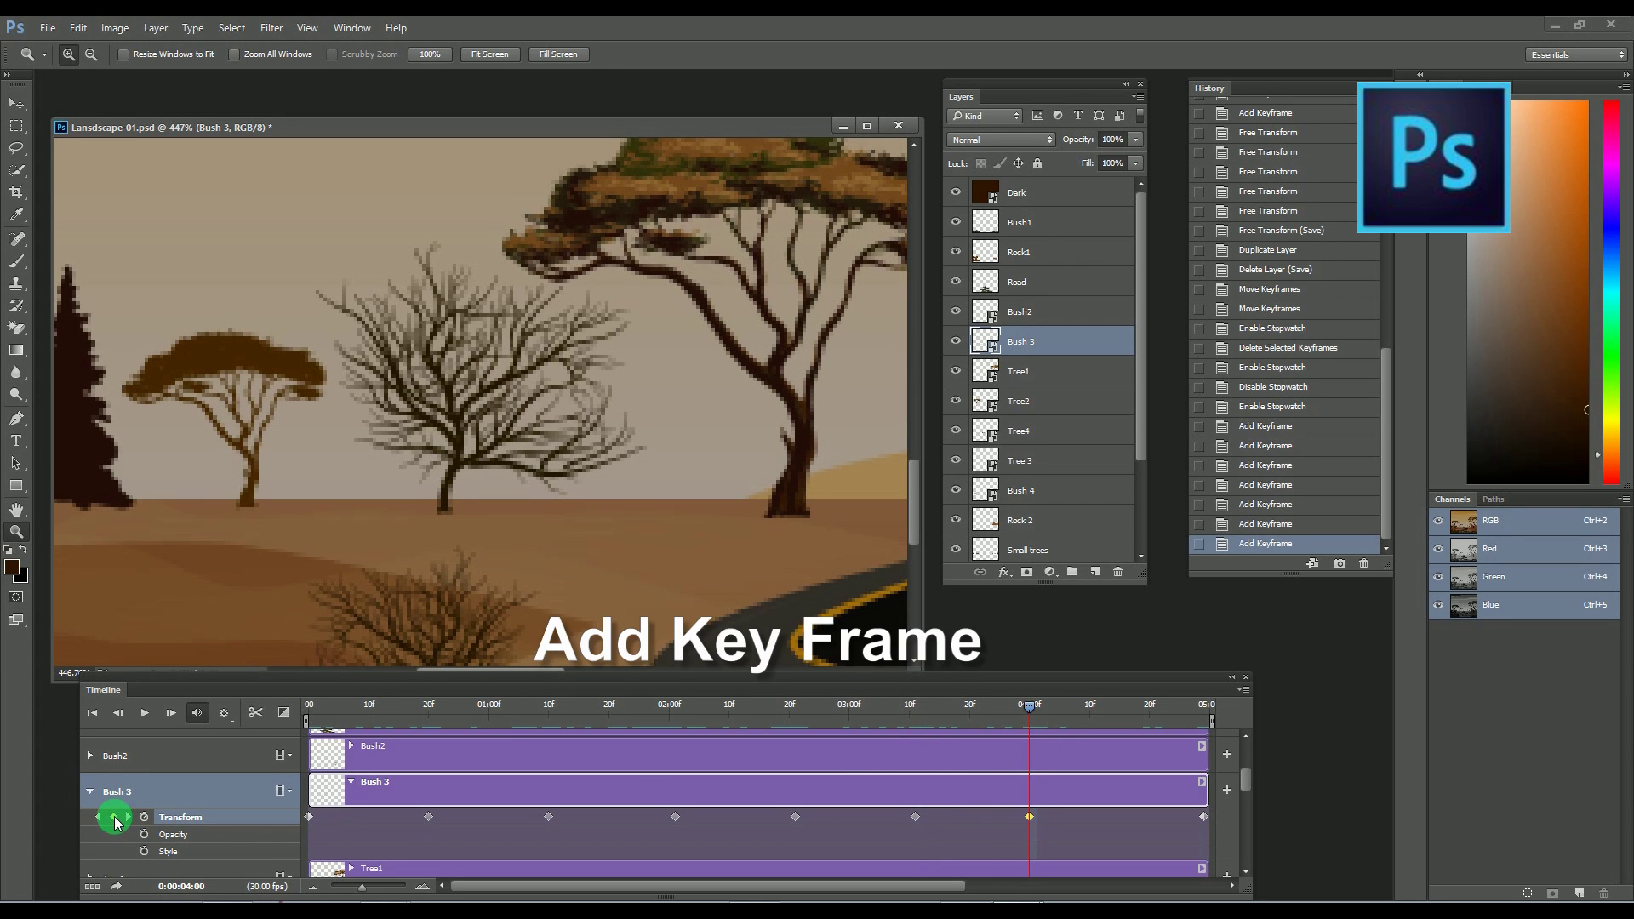
At the 20f keyframe, place Bush 3's Free Transform reference point on its trunk base and rotate it slightly clockwise.
{"action": "left_click", "coordinate": [429, 817]}
{"action": "left_click_drag", "start_coordinate": [1031, 710], "coordinate": [428, 709]}
{"action": "key", "text": "ctrl+t"}
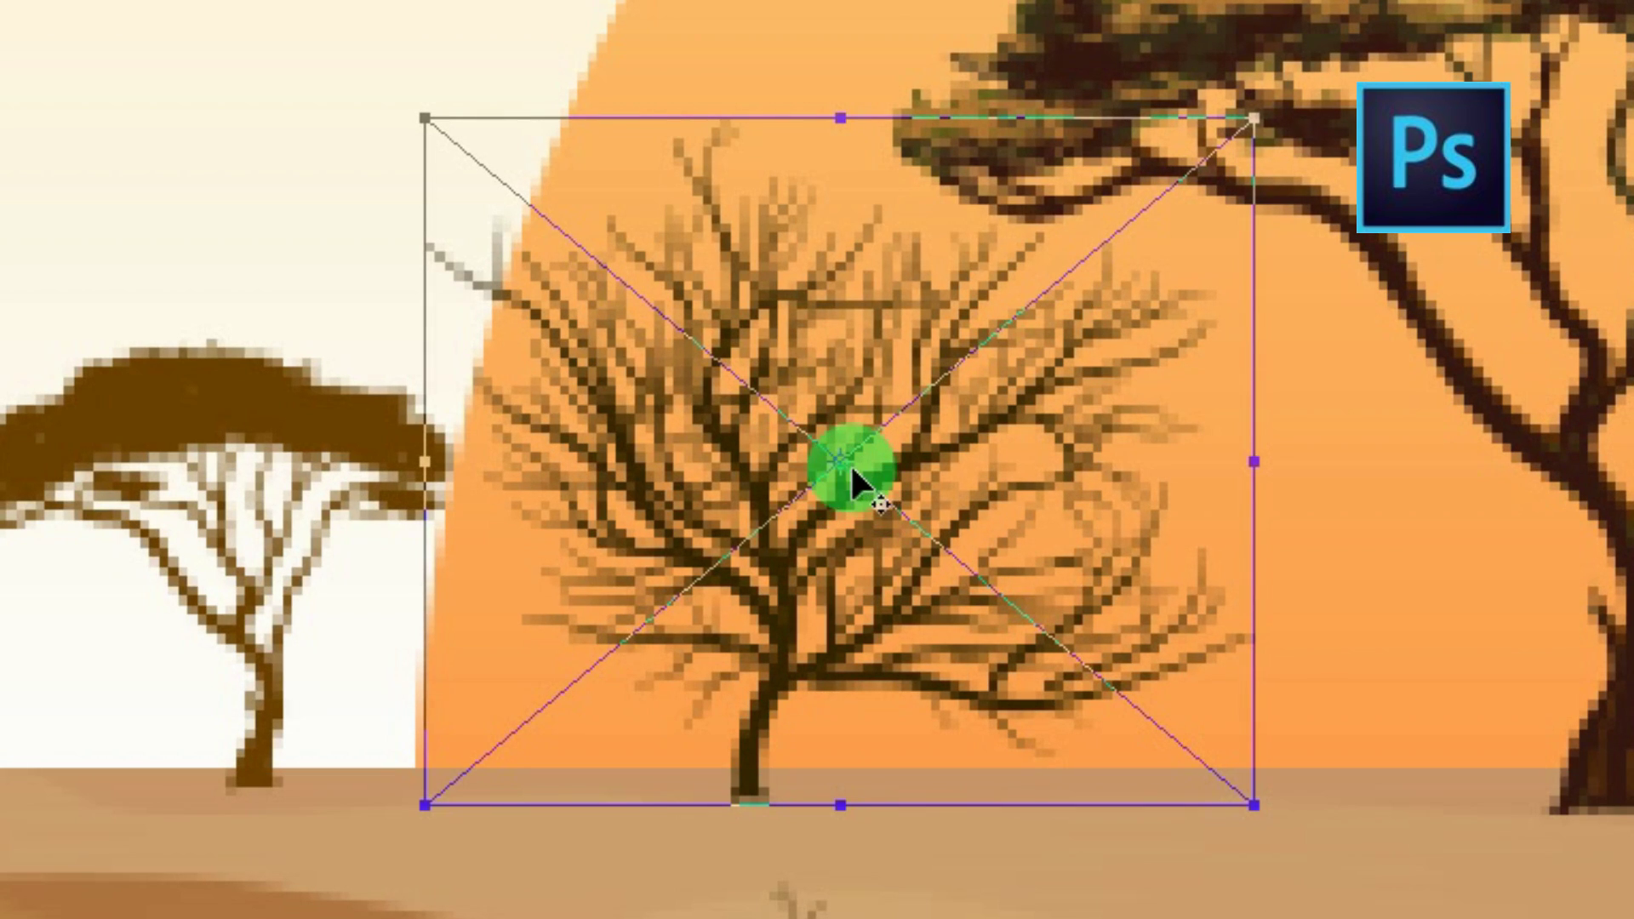
{"action": "left_click_drag", "start_coordinate": [851, 470], "coordinate": [755, 789]}
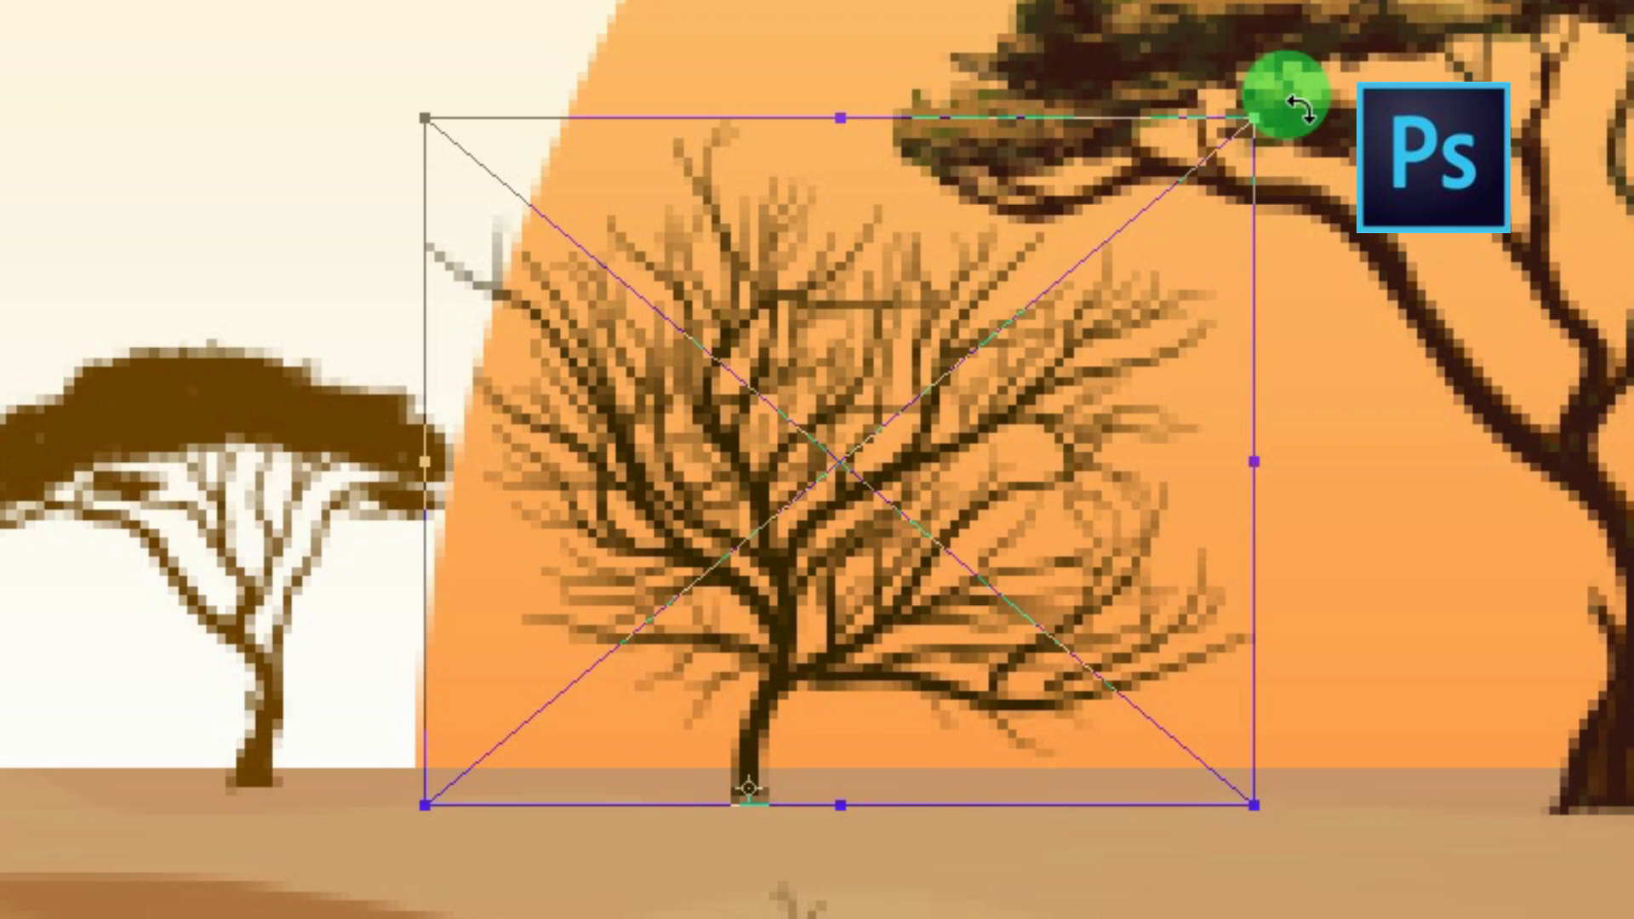
{"action": "left_click_drag", "start_coordinate": [1299, 108], "coordinate": [1323, 133]}
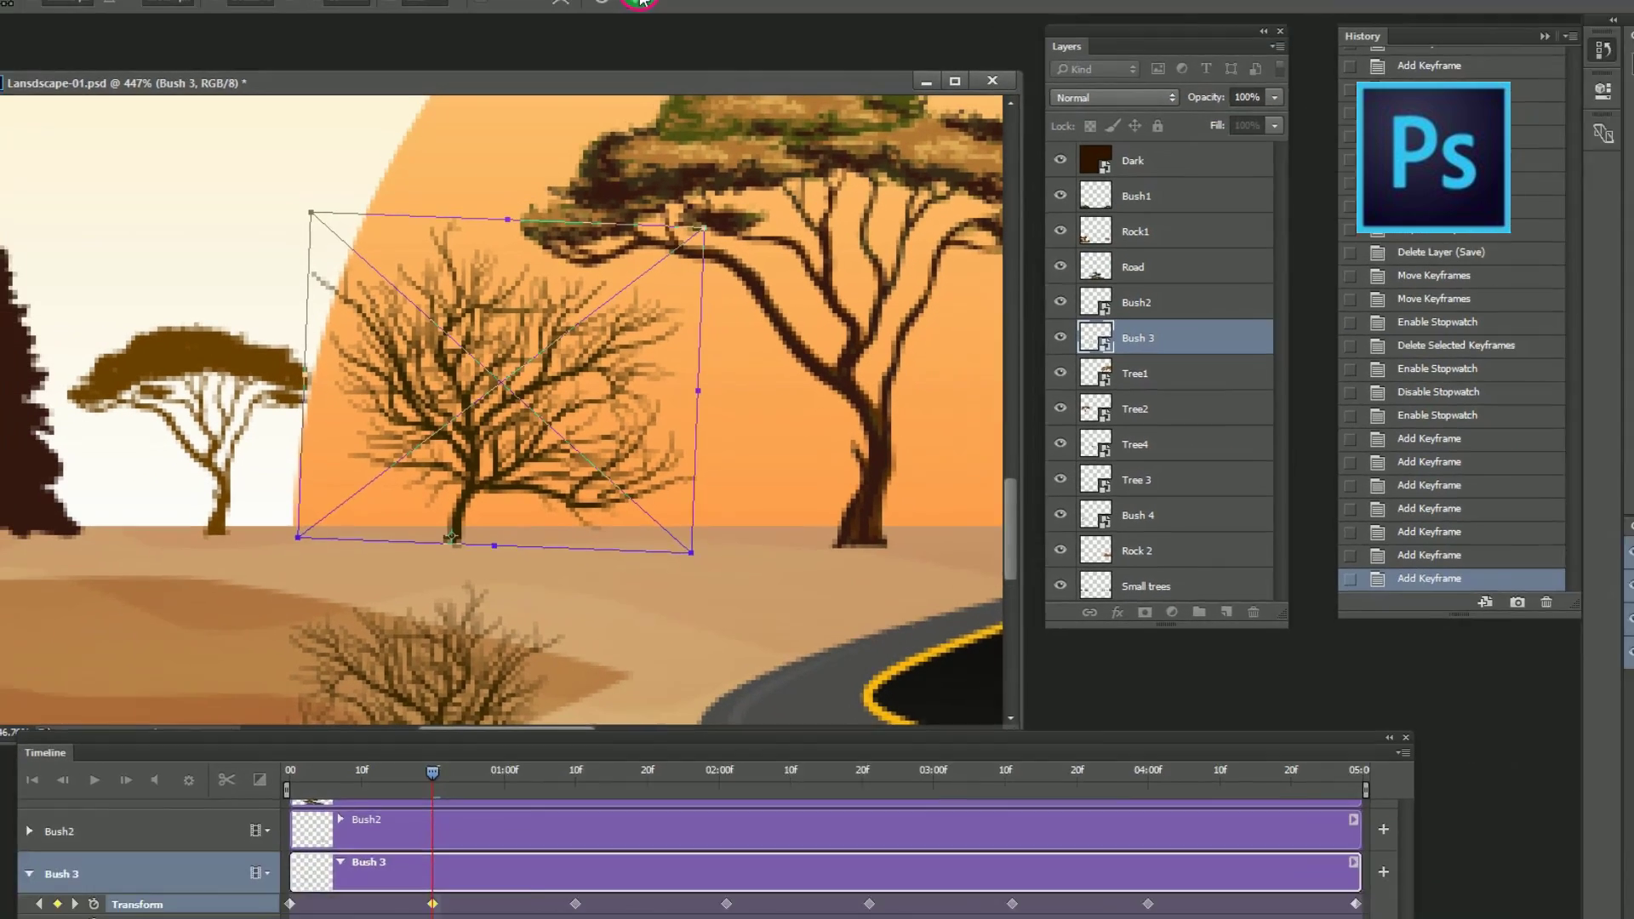
{"action": "key", "text": "Return"}
At the 0:00:01:10 keyframe, free-transform Bush 3 with the reference point on its trunk base and tilt it slightly counter-clockwise.
{"action": "left_click", "coordinate": [549, 817]}
{"action": "left_click_drag", "start_coordinate": [429, 707], "coordinate": [551, 752]}
{"action": "key", "text": "ctrl+t"}
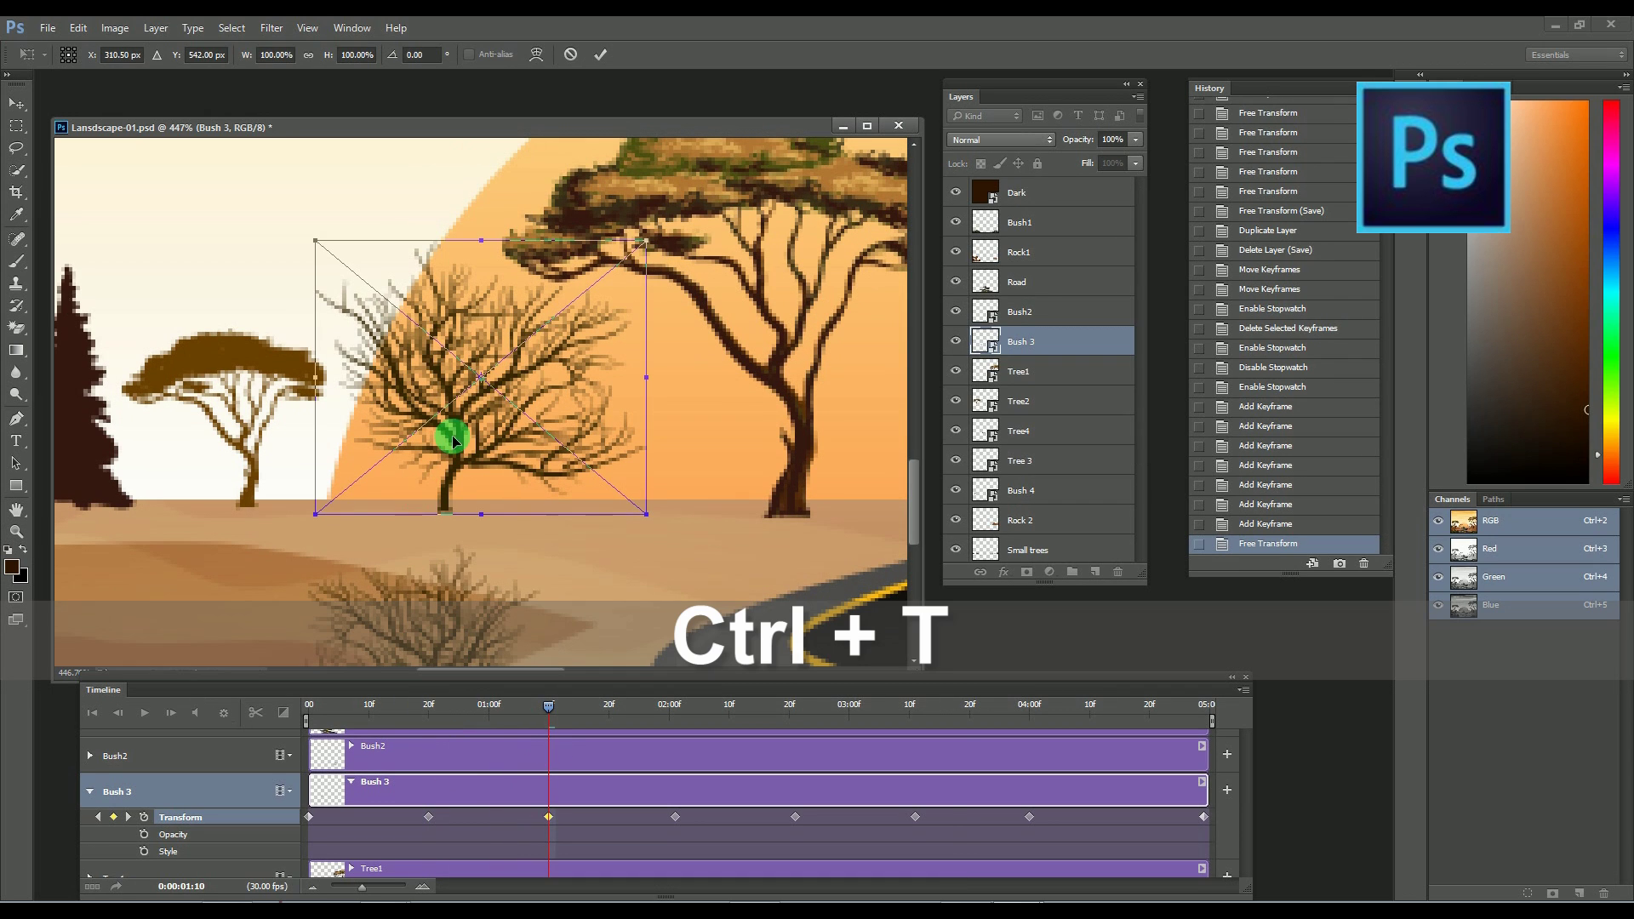
{"action": "left_click_drag", "start_coordinate": [487, 384], "coordinate": [443, 510]}
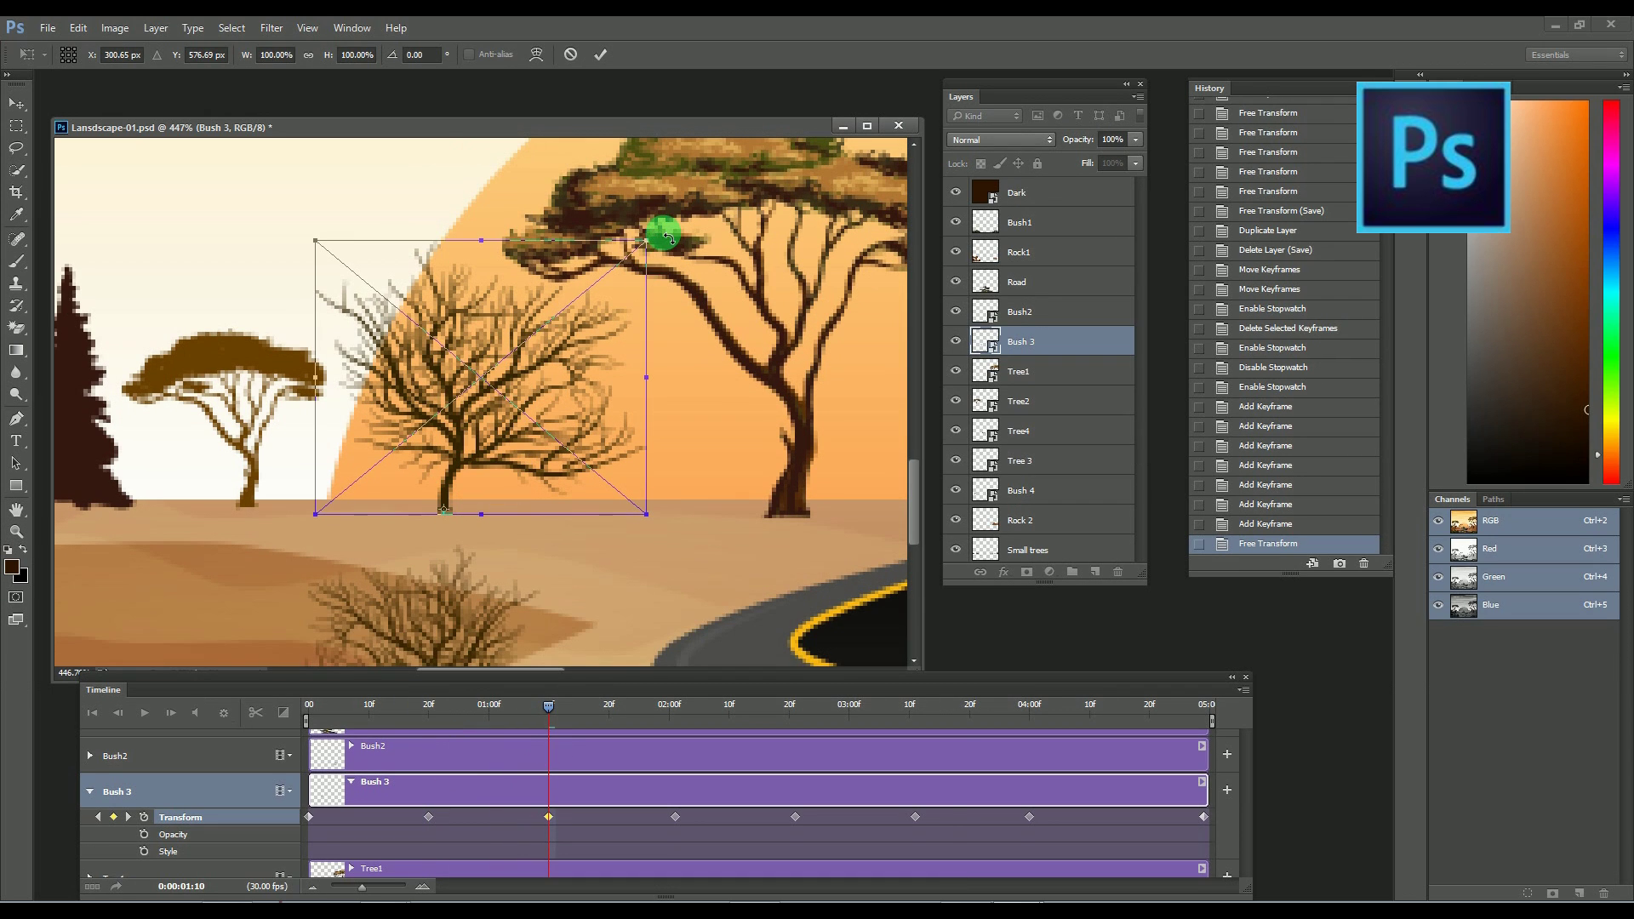
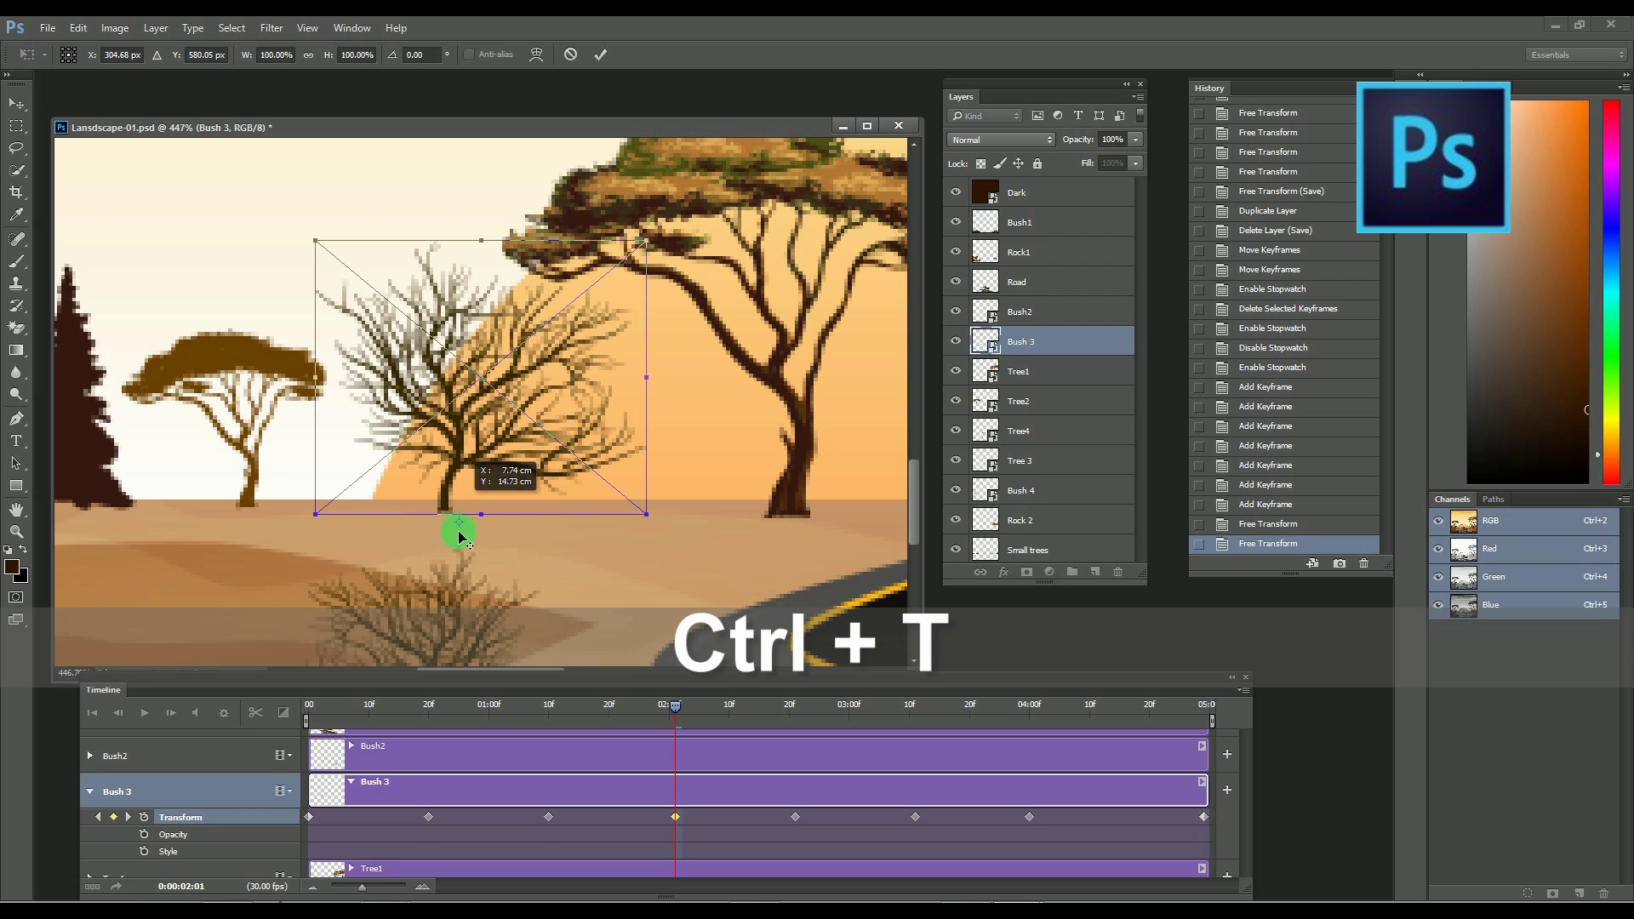
At the 0:00:02:01 keyframe, set Bush 3's reference point on its trunk base and rotate it slightly clockwise.
{"action": "left_click_drag", "start_coordinate": [458, 535], "coordinate": [447, 510]}
{"action": "left_click_drag", "start_coordinate": [658, 223], "coordinate": [681, 246]}
{"action": "left_click", "coordinate": [601, 54]}
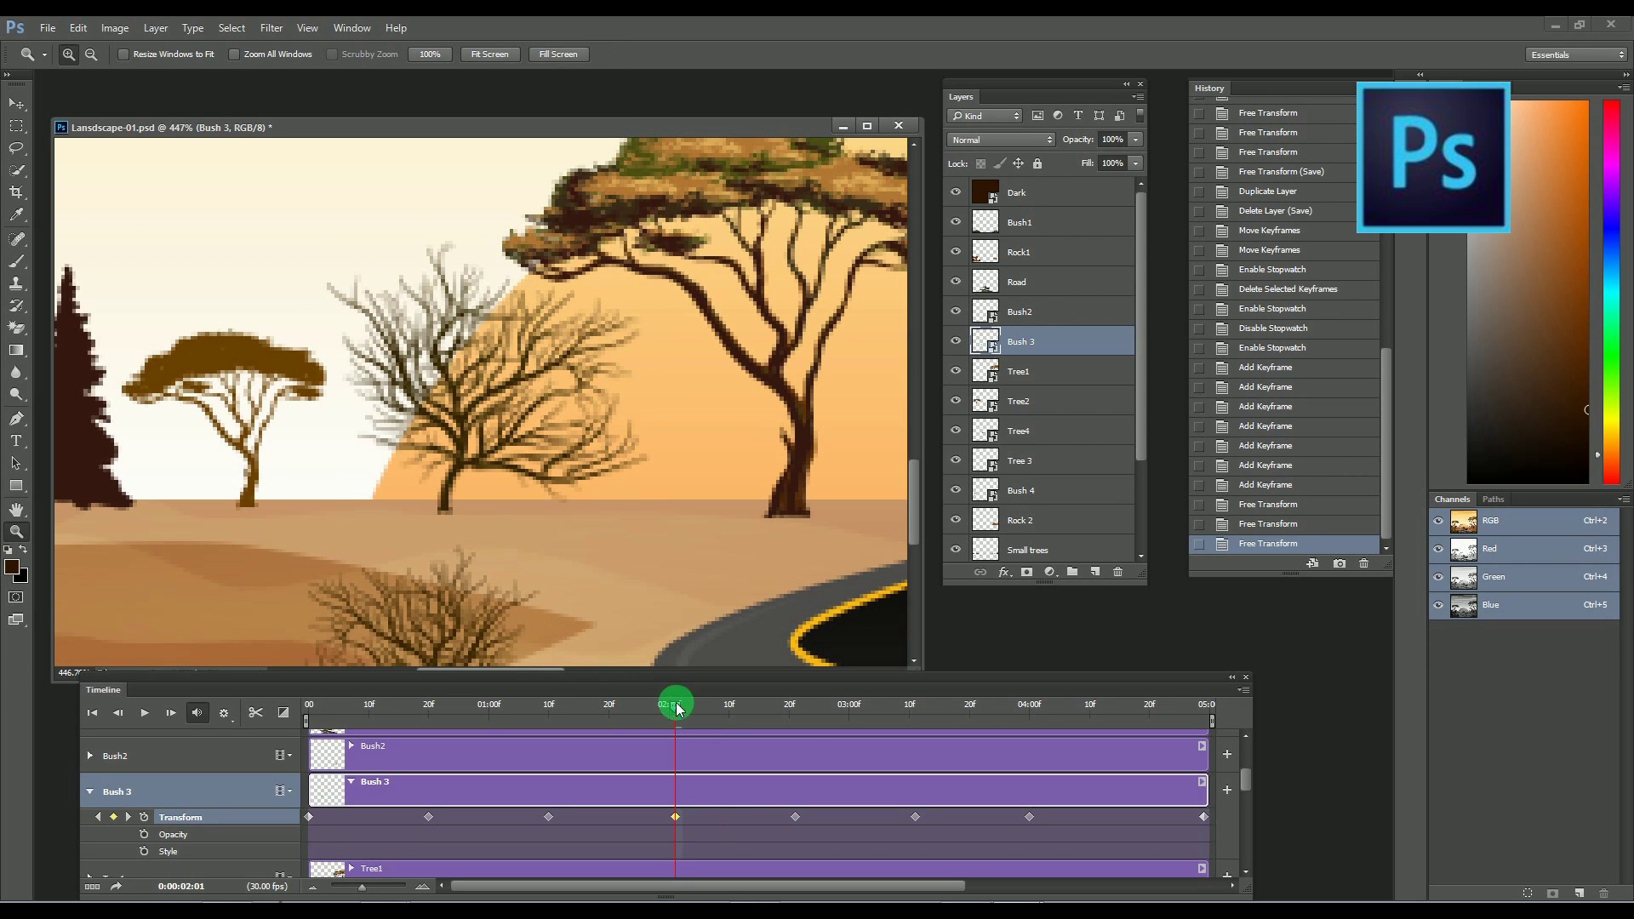
At the 0:00:02:21 keyframe, rotate Bush 3 about -3.7° around its trunk base with Free Transform.
{"action": "left_click_drag", "start_coordinate": [677, 709], "coordinate": [795, 711]}
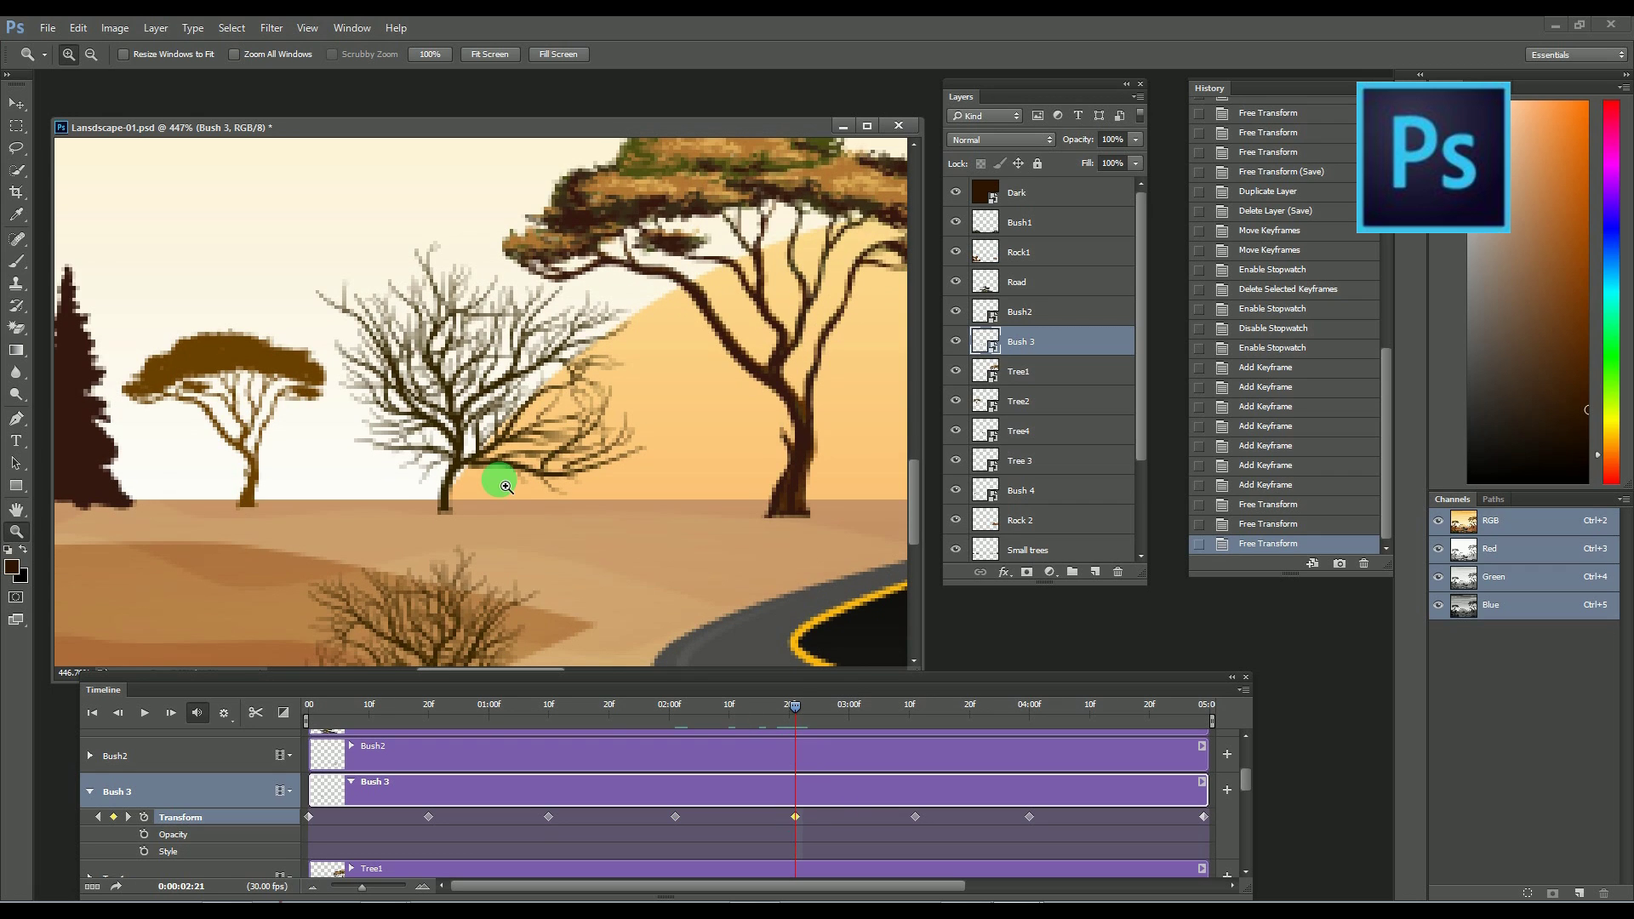
{"action": "key", "text": "ctrl+t"}
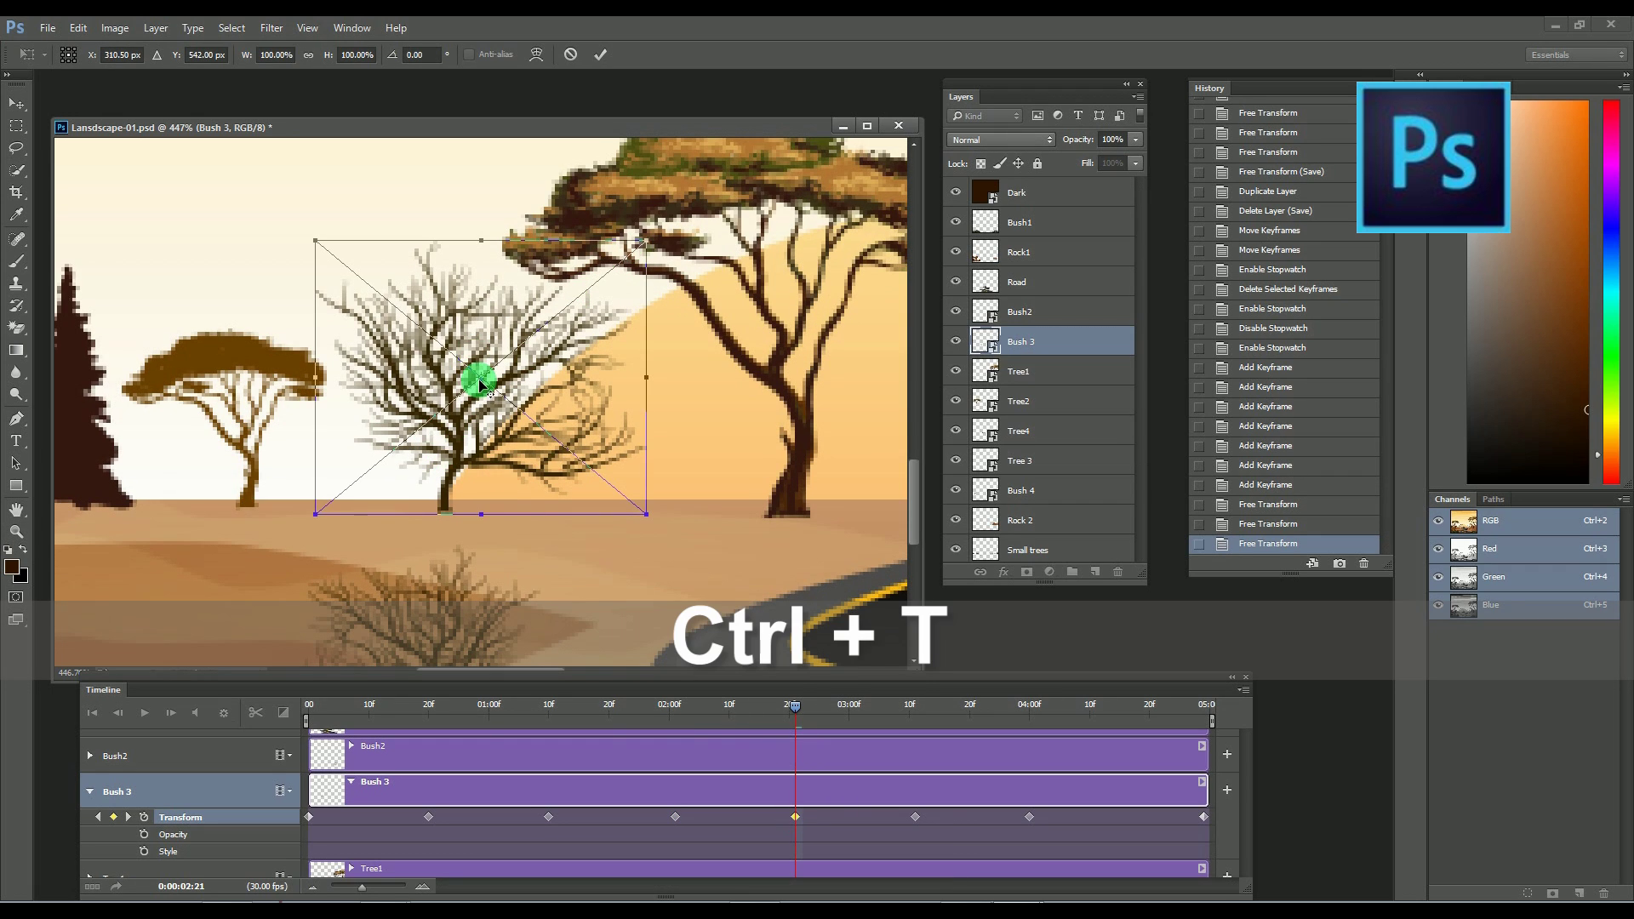
{"action": "left_click_drag", "start_coordinate": [478, 380], "coordinate": [447, 512]}
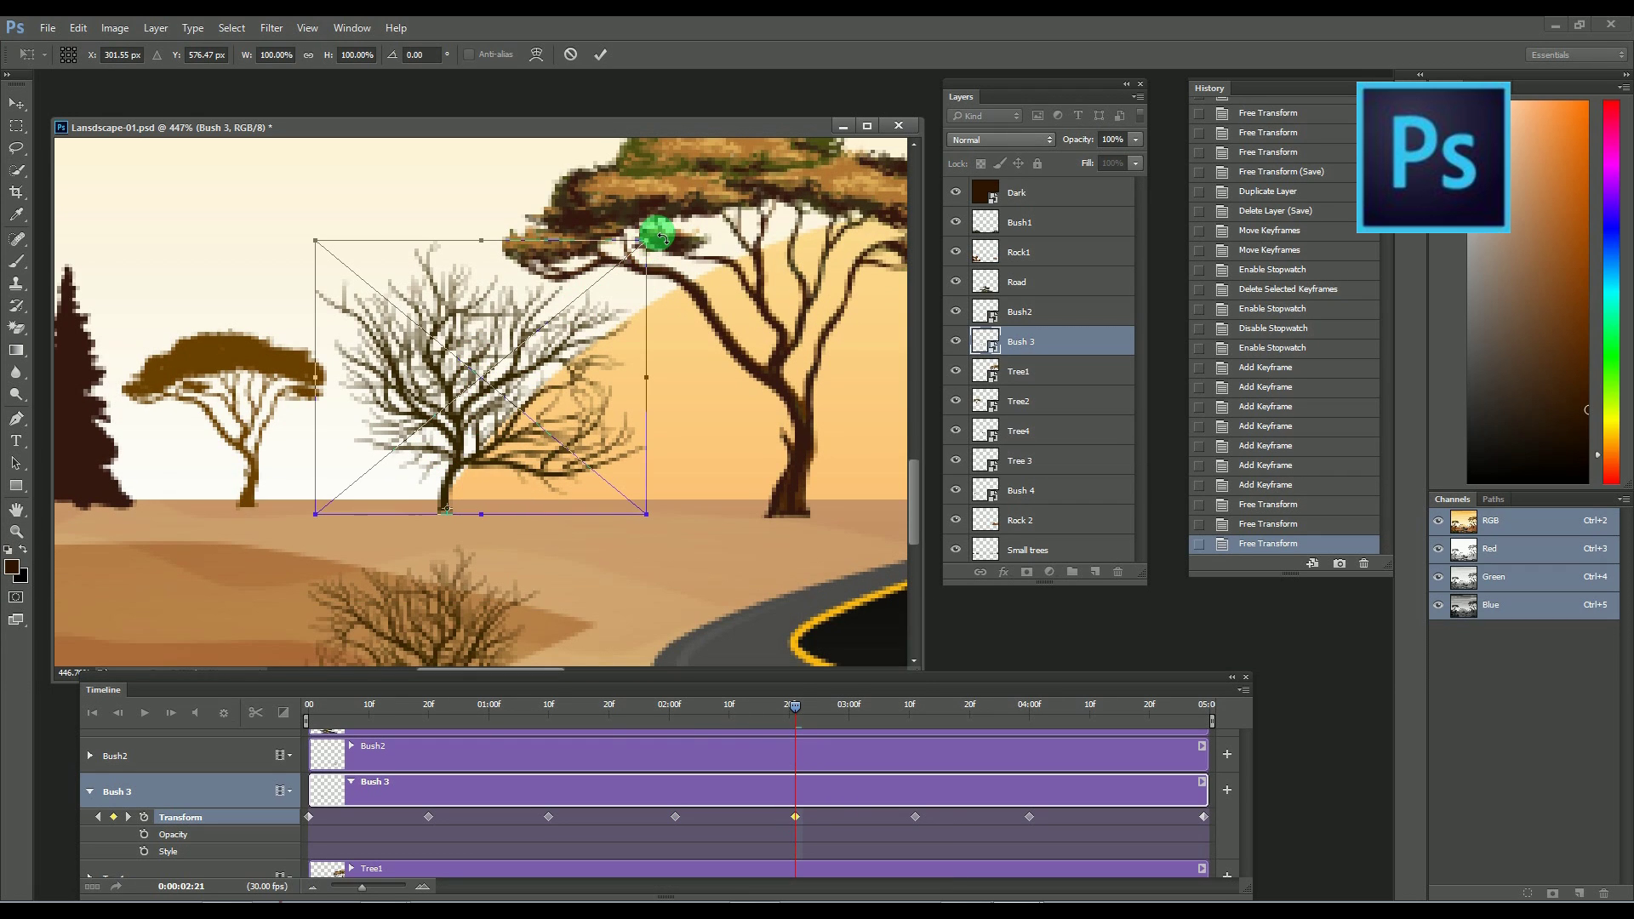
{"action": "left_click_drag", "start_coordinate": [663, 237], "coordinate": [640, 231]}
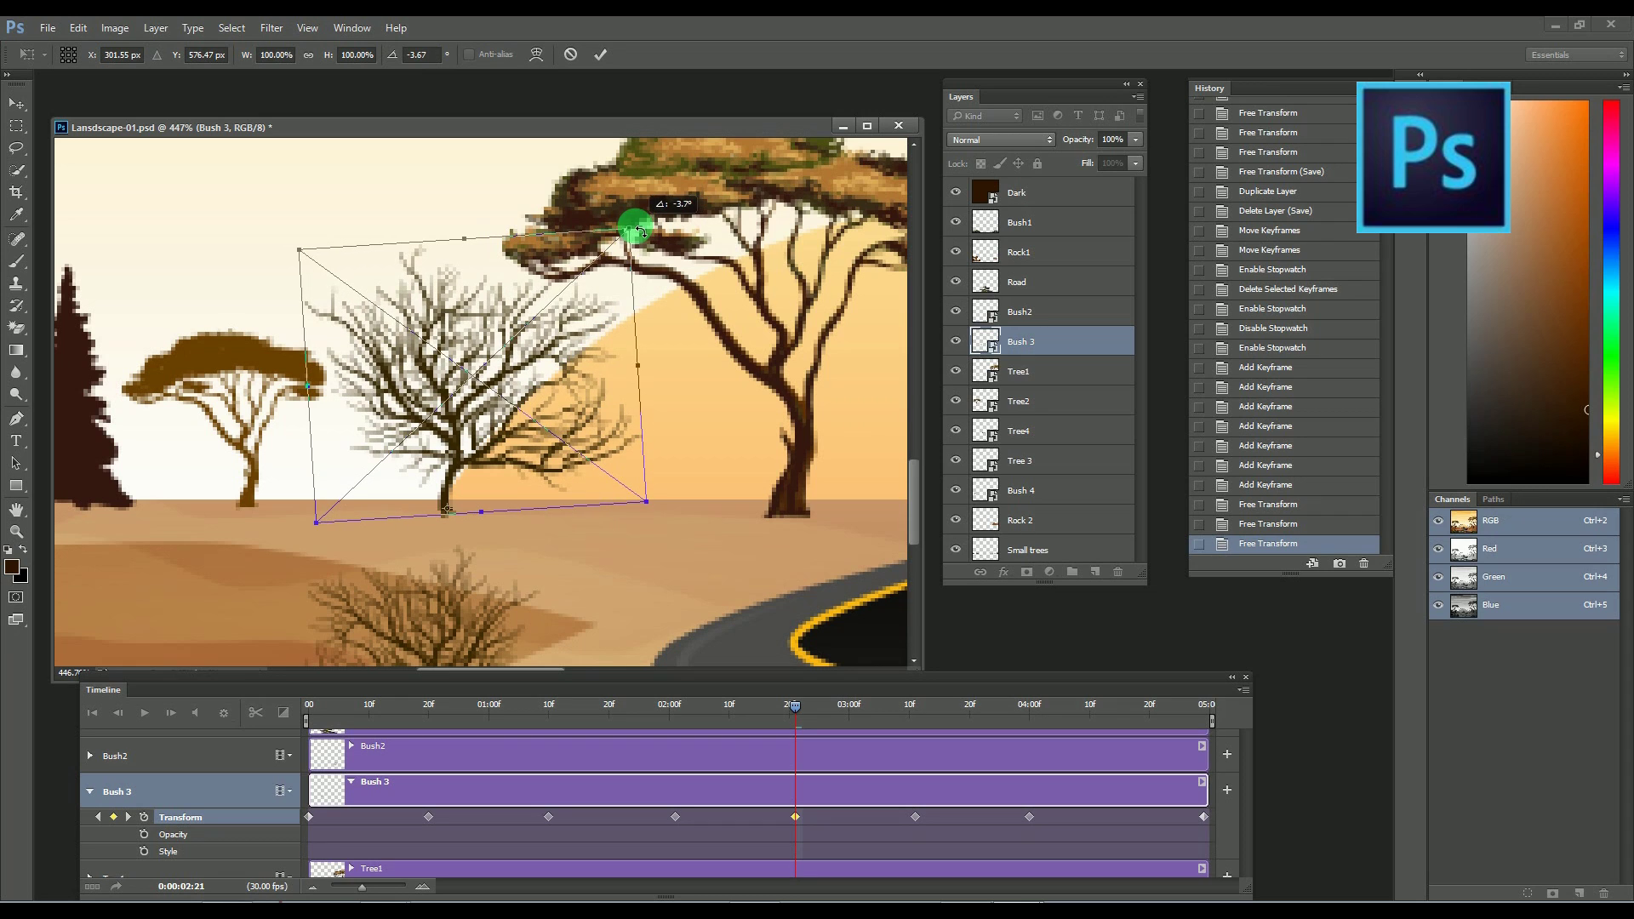
{"action": "left_click", "coordinate": [600, 58]}
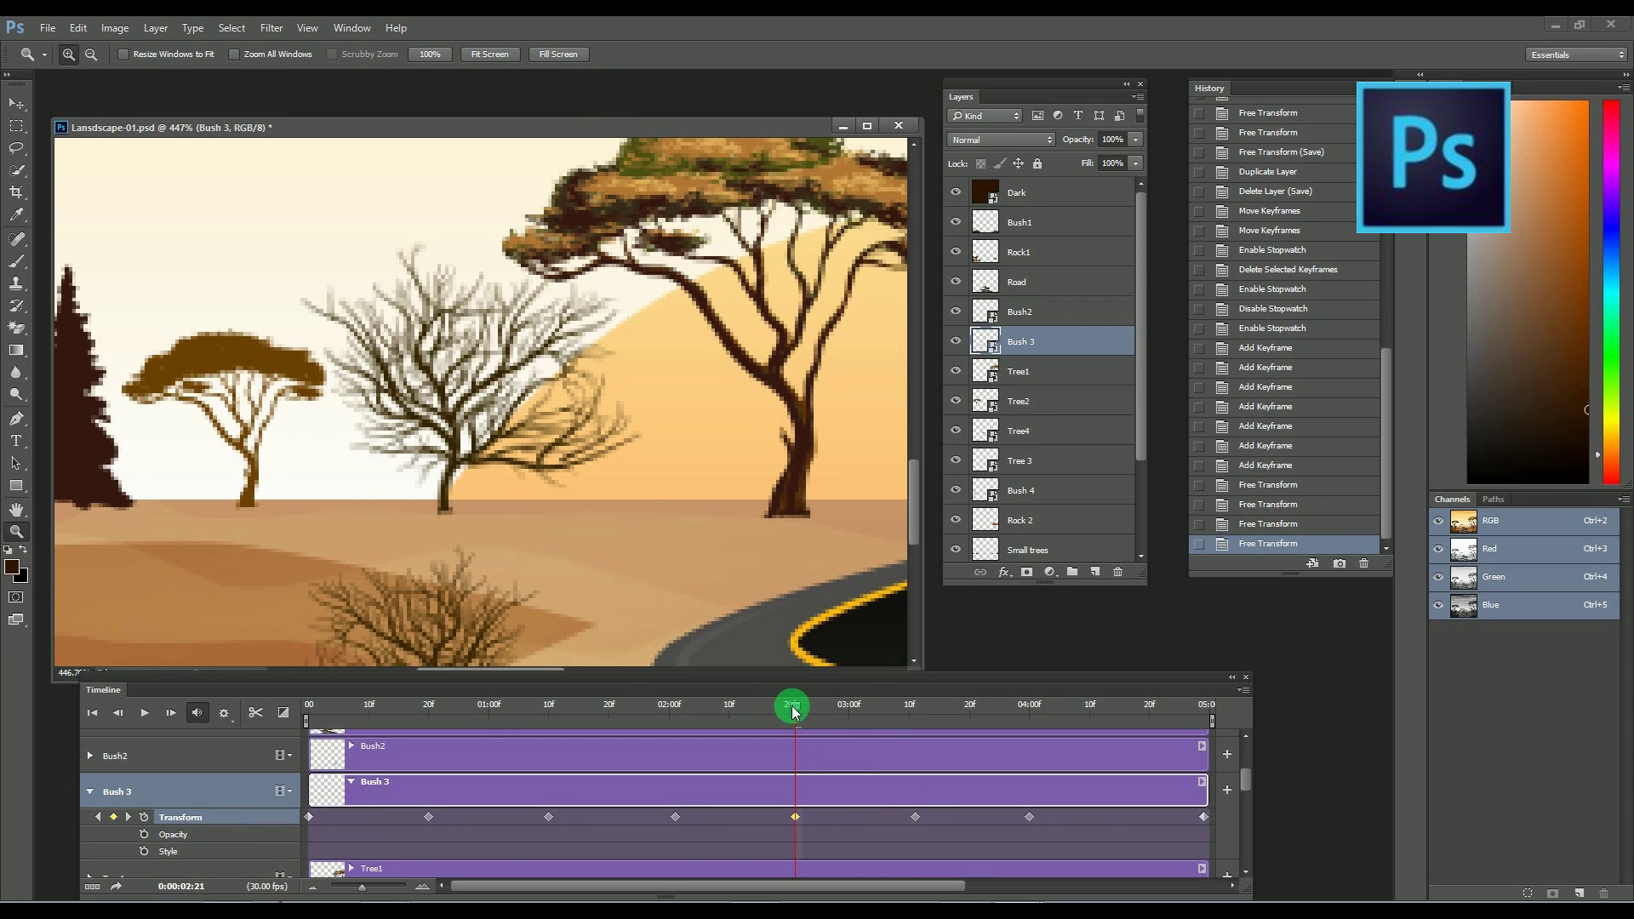
At the 0:00:03:11 keyframe, rotate Bush 3 about 3.2° around its trunk base with Free Transform.
{"action": "left_click_drag", "start_coordinate": [792, 710], "coordinate": [912, 809]}
{"action": "left_click", "coordinate": [854, 804]}
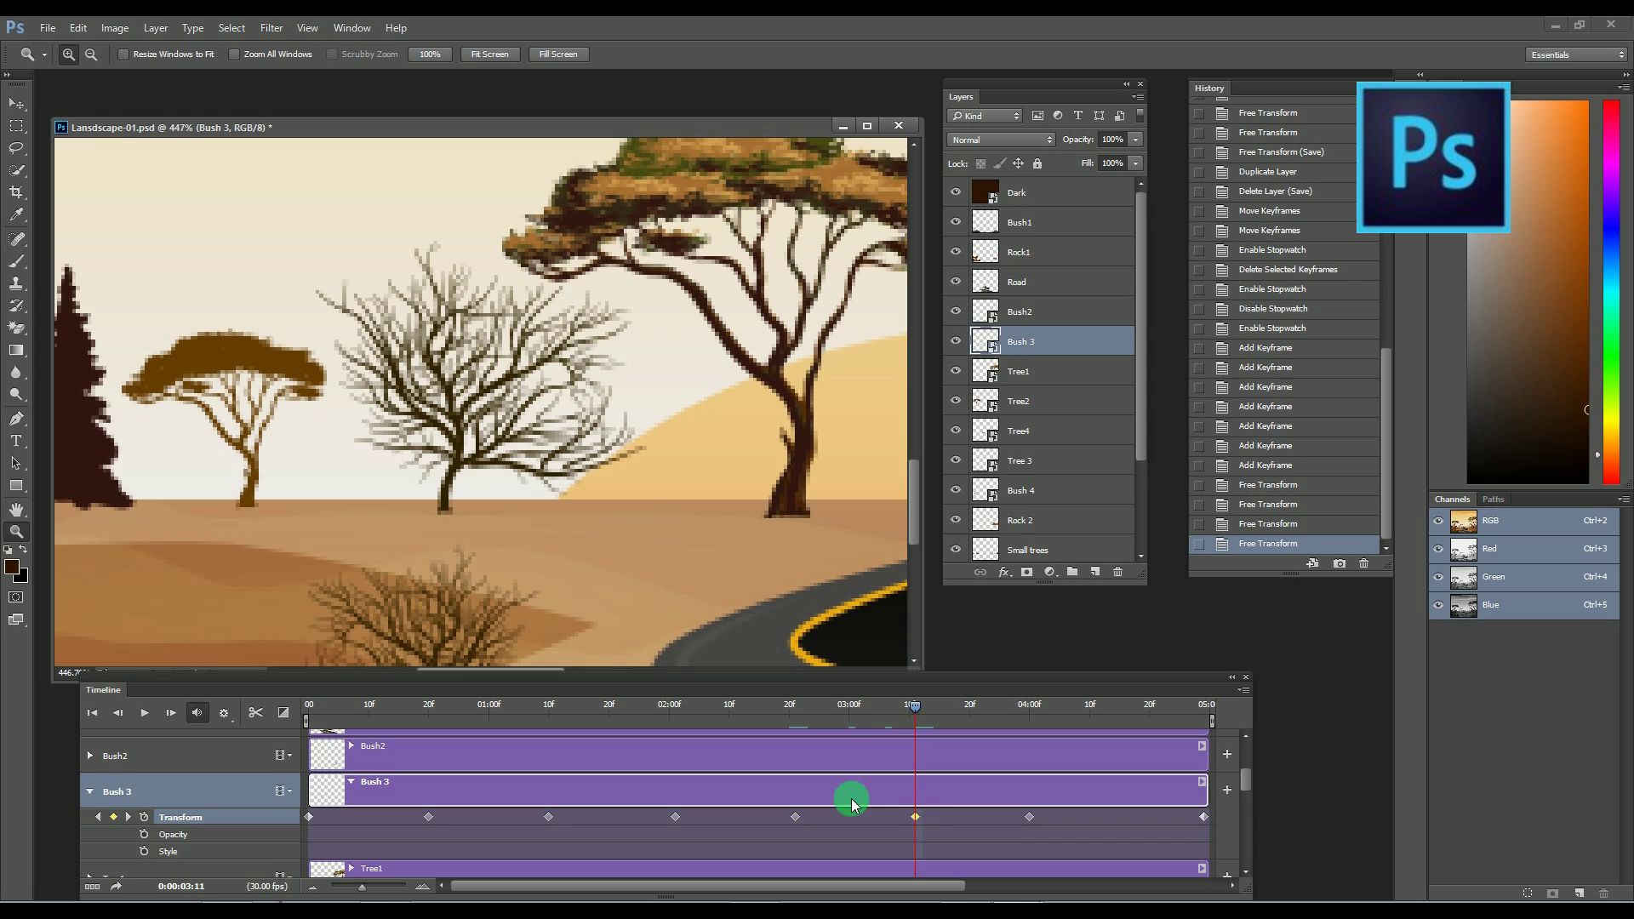
{"action": "key", "text": "ctrl+t"}
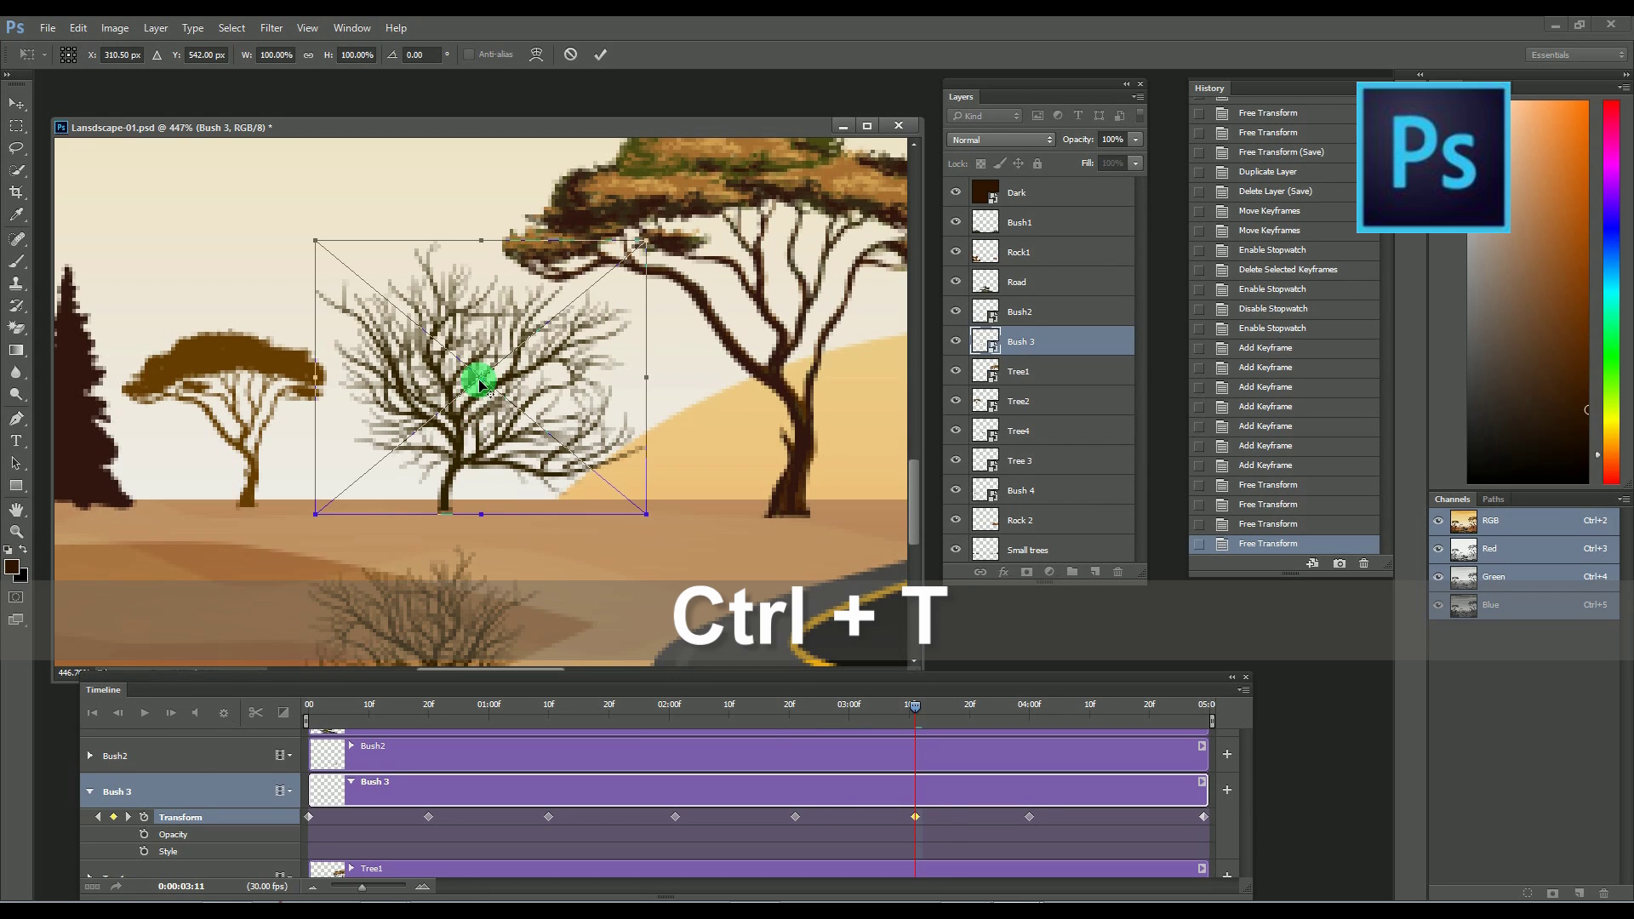
{"action": "left_click_drag", "start_coordinate": [443, 498], "coordinate": [446, 521]}
{"action": "left_click_drag", "start_coordinate": [685, 213], "coordinate": [680, 248]}
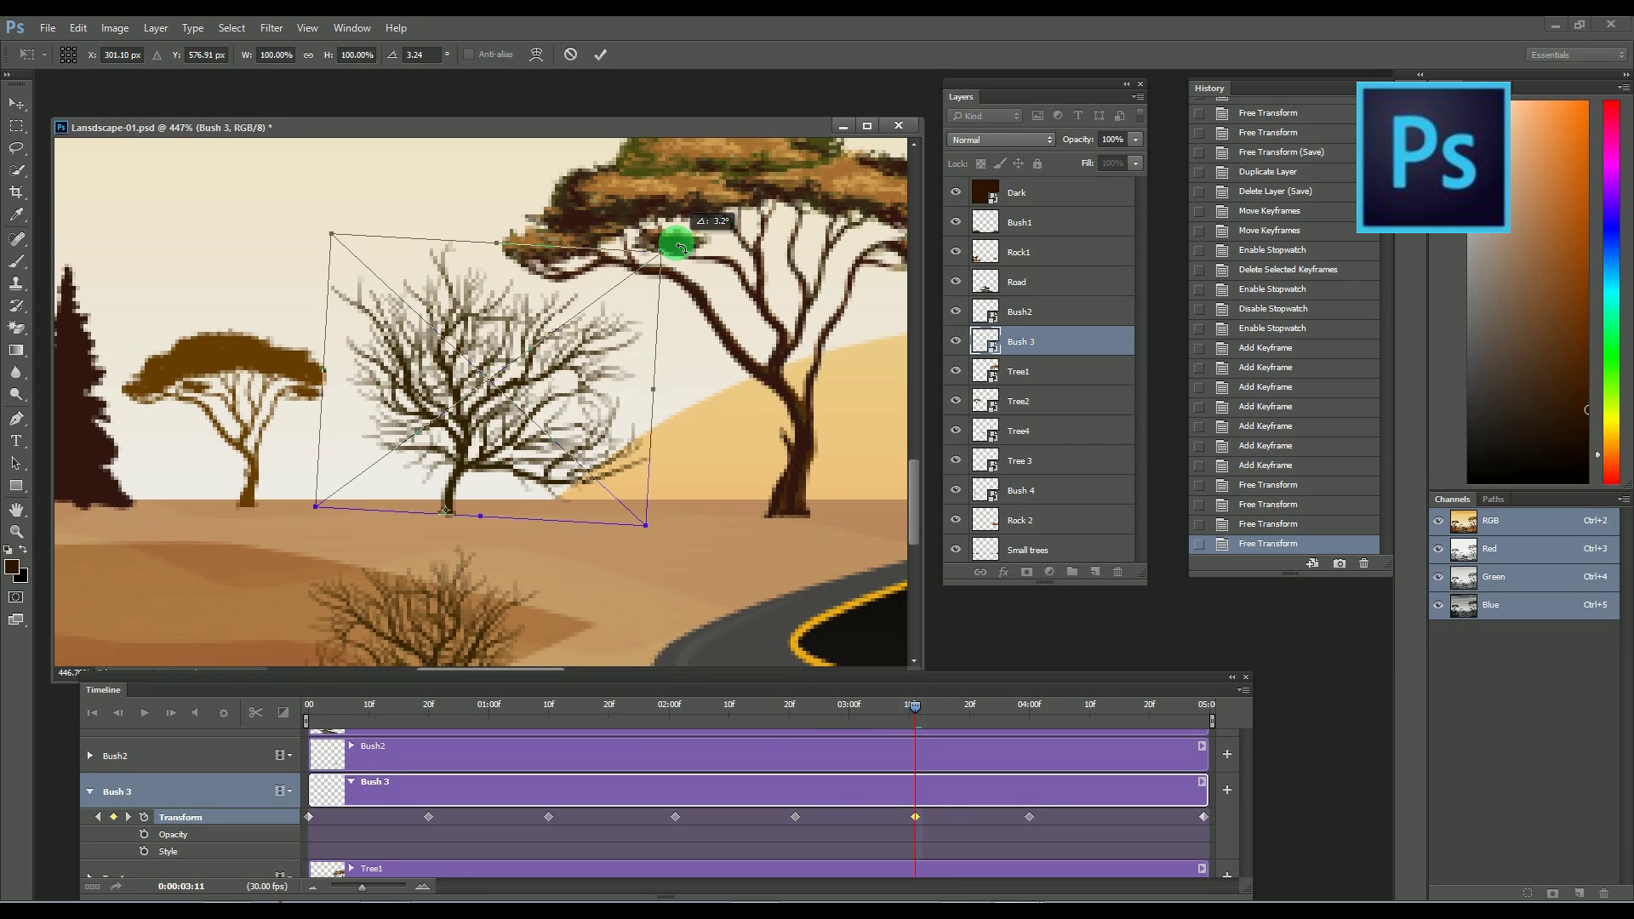
{"action": "left_click", "coordinate": [600, 57]}
{"action": "key", "text": "z"}
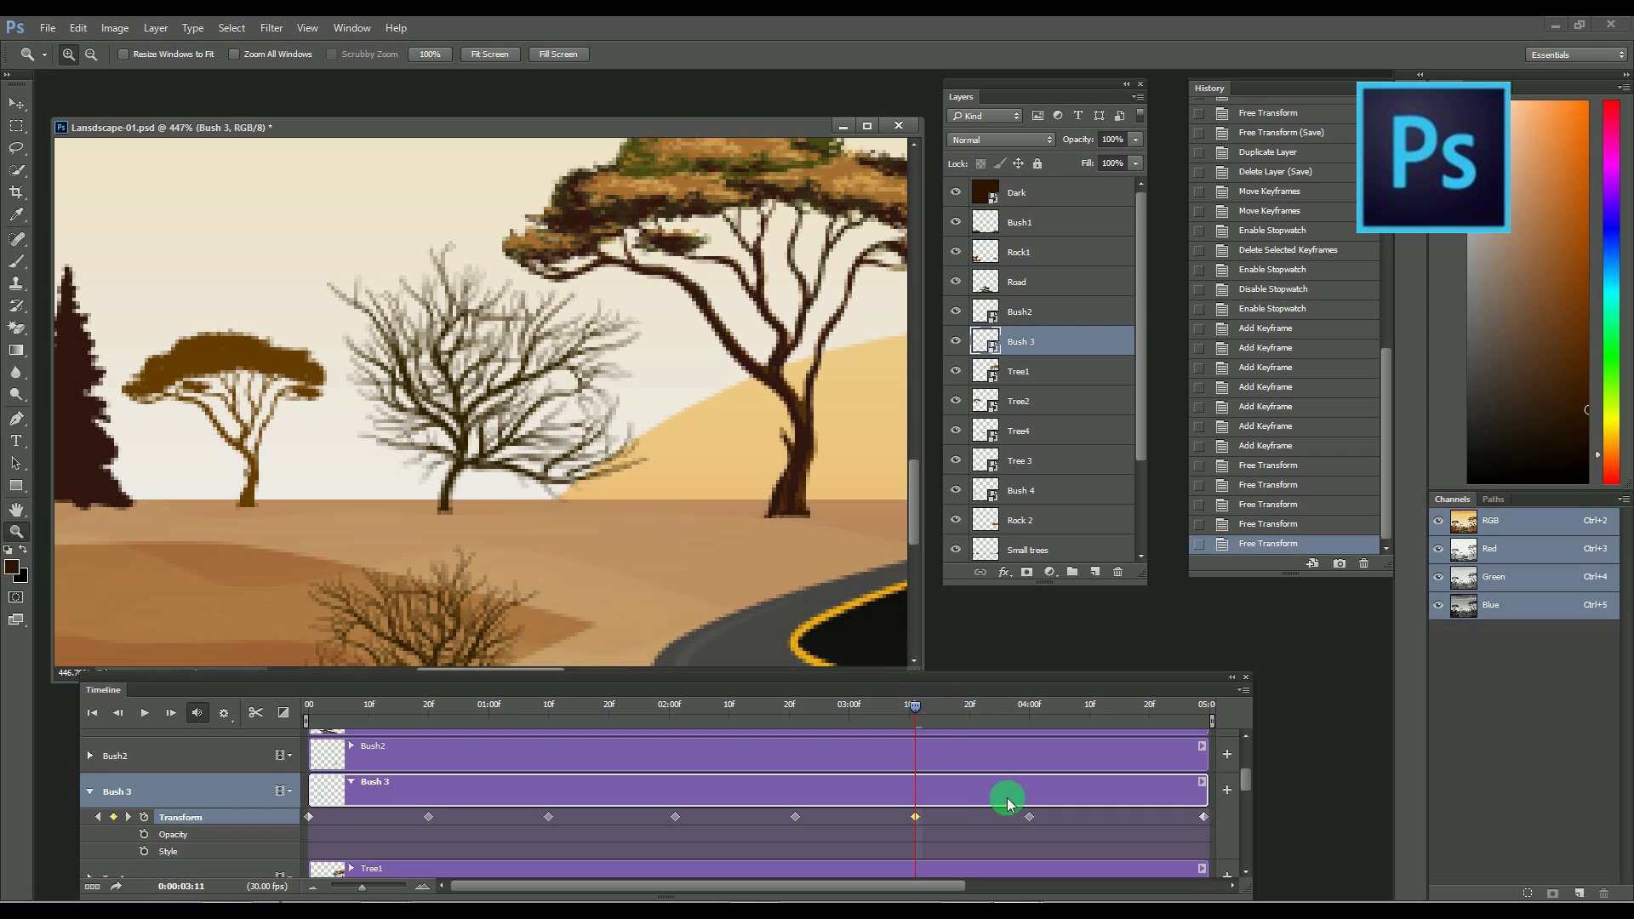
At the 0:00:04:00 keyframe, rotate Bush 3 slightly counter-clockwise around its trunk base, and move its last Transform keyframe to the clip's end.
{"action": "left_click_drag", "start_coordinate": [917, 707], "coordinate": [1029, 709]}
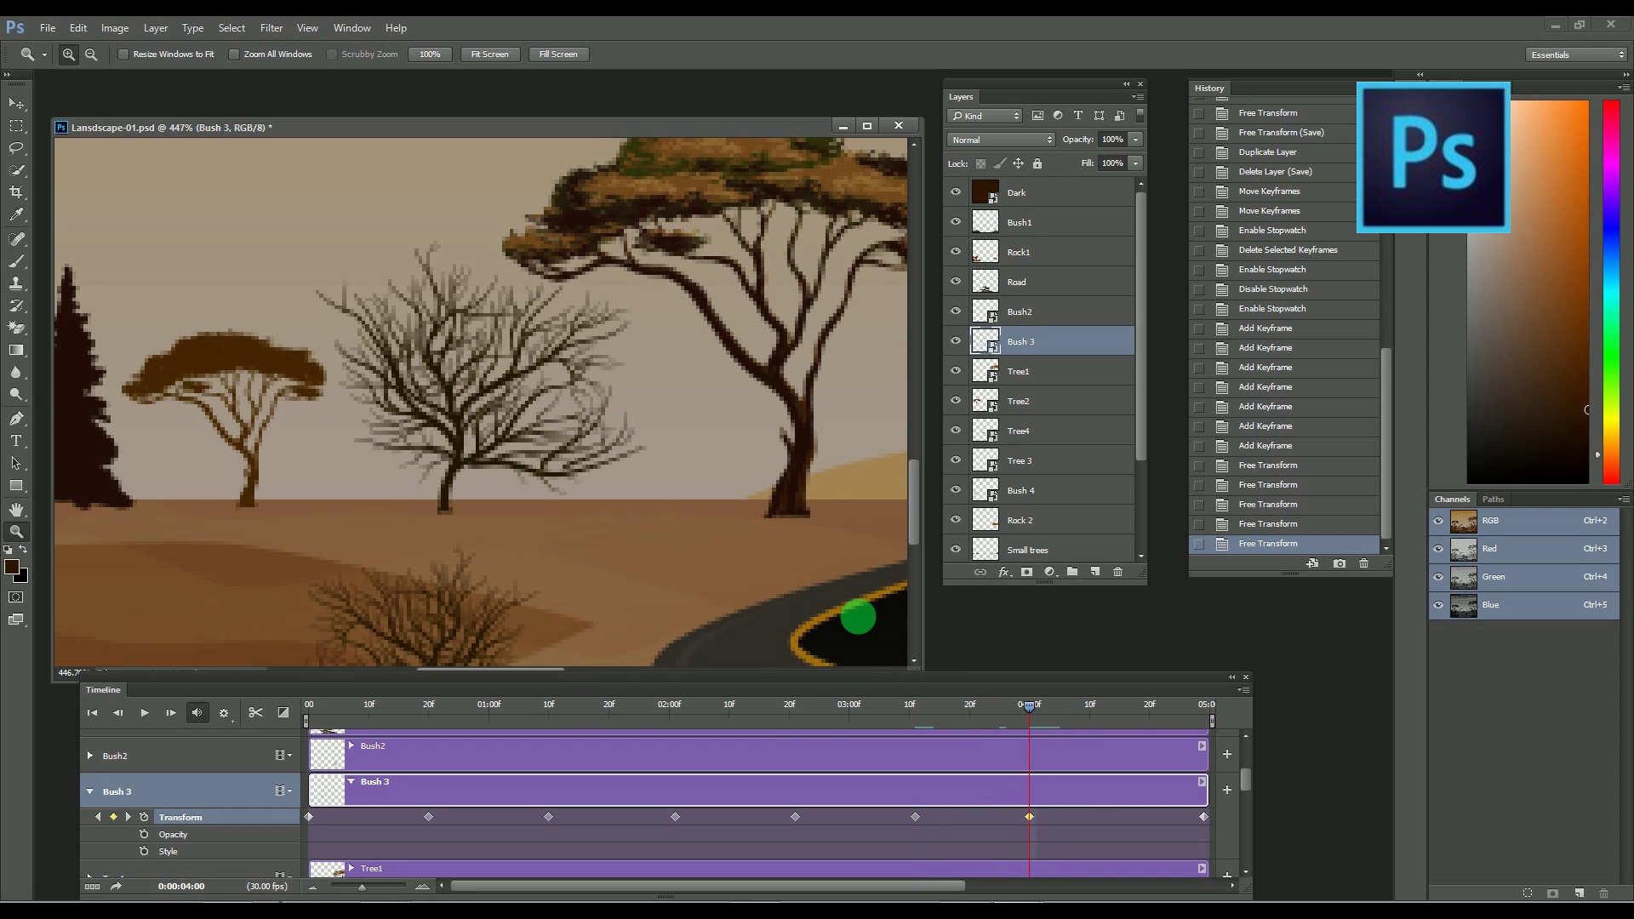
{"action": "key", "text": "ctrl+t"}
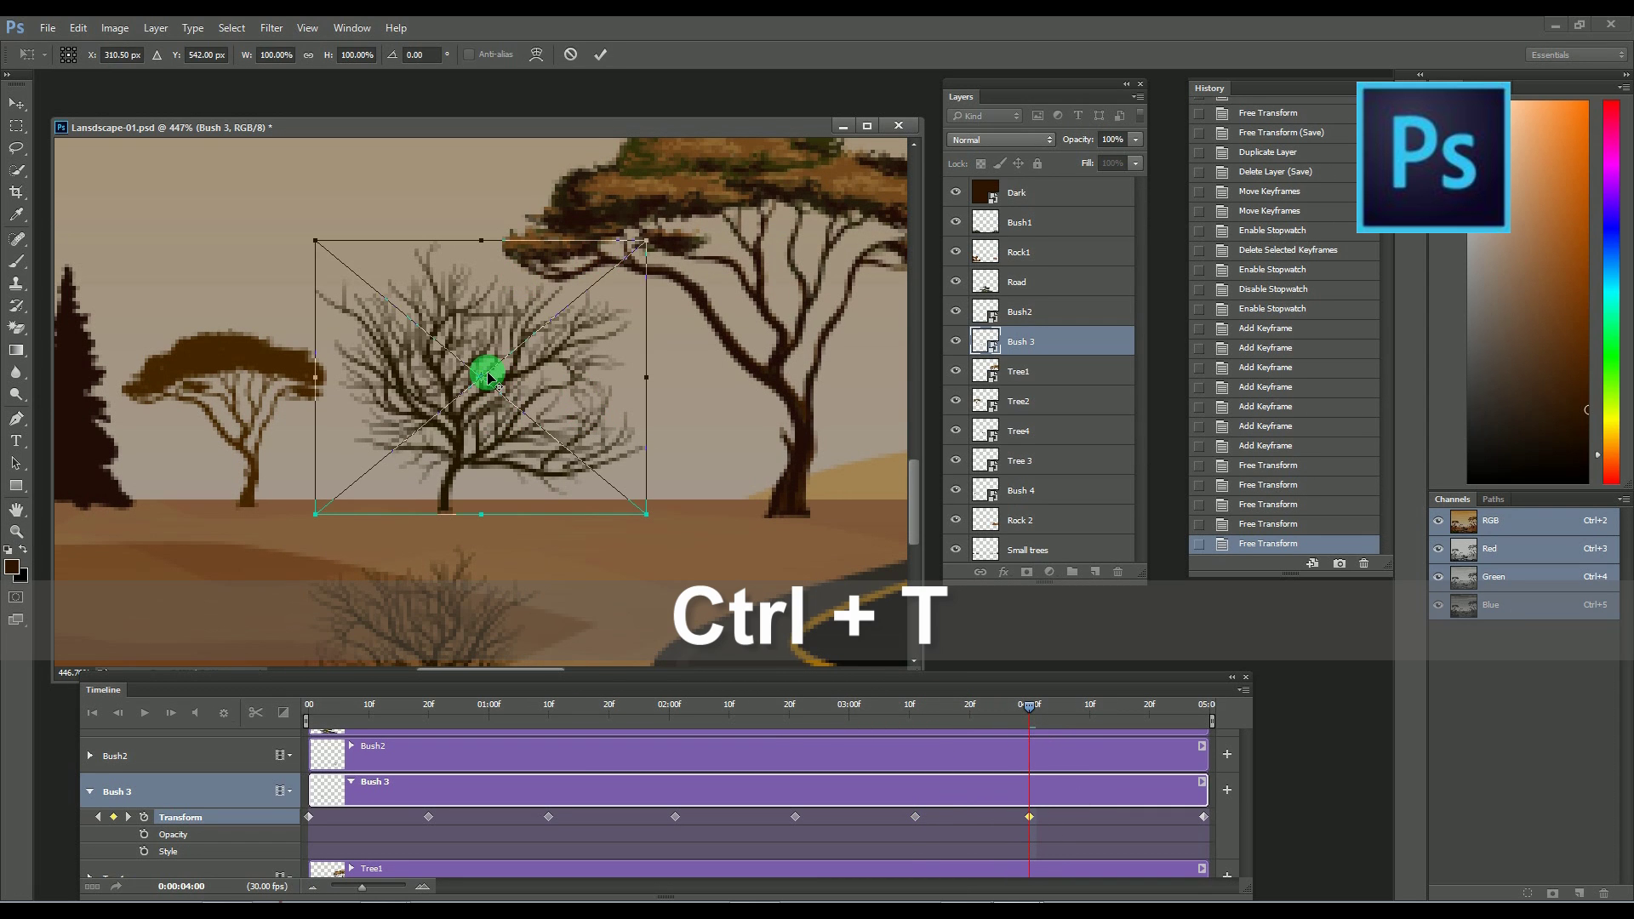
{"action": "left_click_drag", "start_coordinate": [468, 502], "coordinate": [448, 508]}
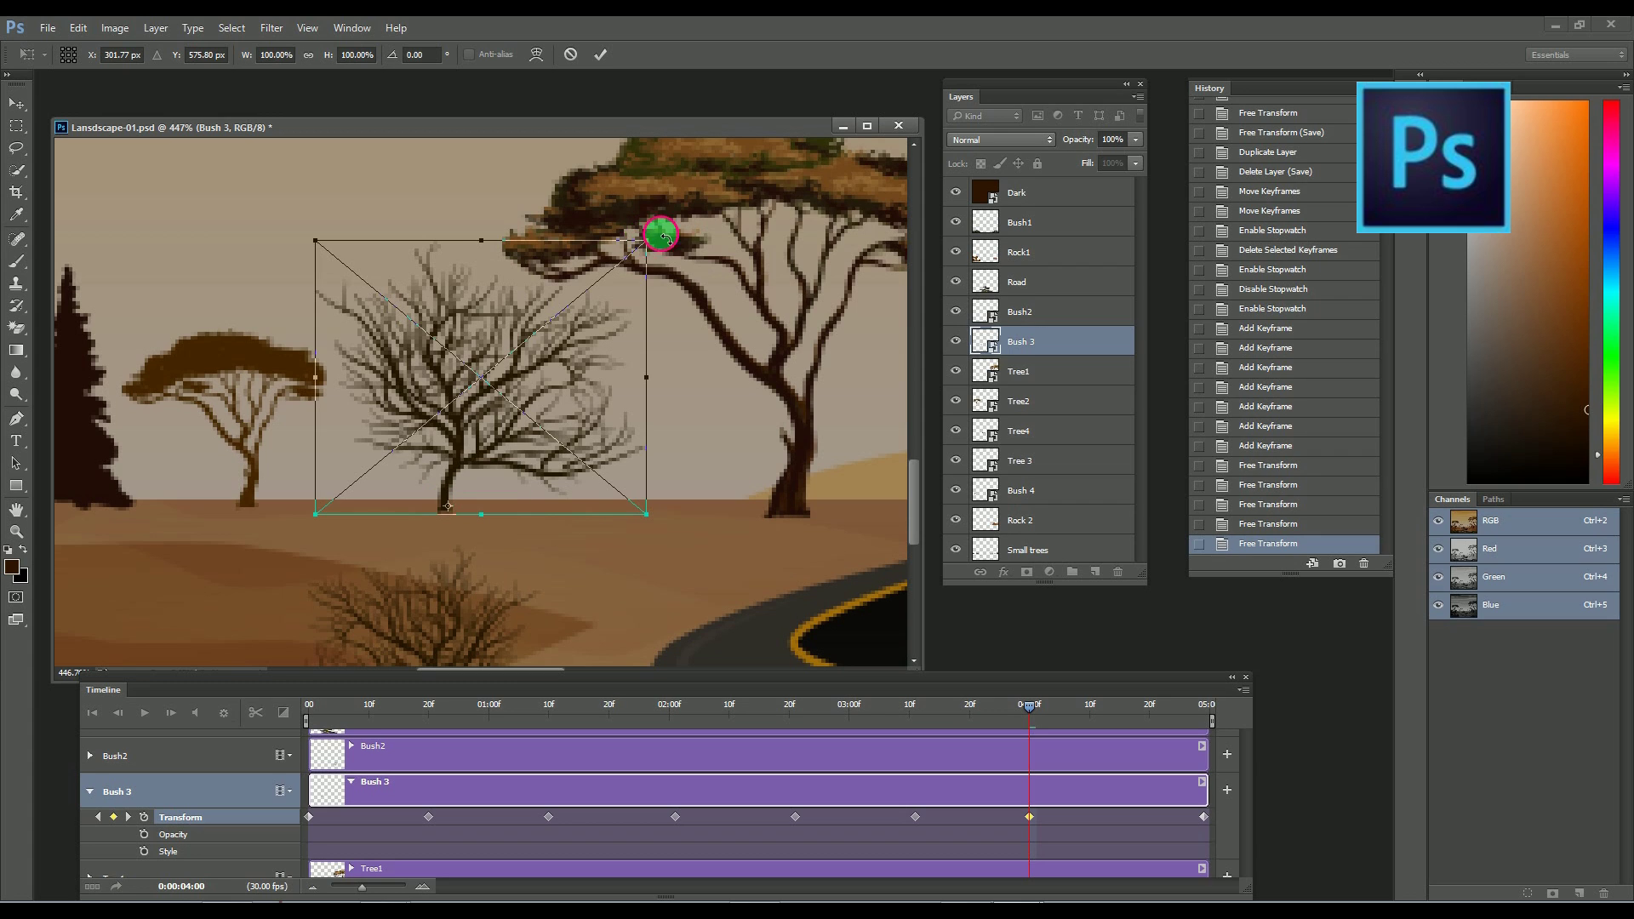
{"action": "left_click_drag", "start_coordinate": [663, 235], "coordinate": [633, 213]}
{"action": "left_click", "coordinate": [604, 53]}
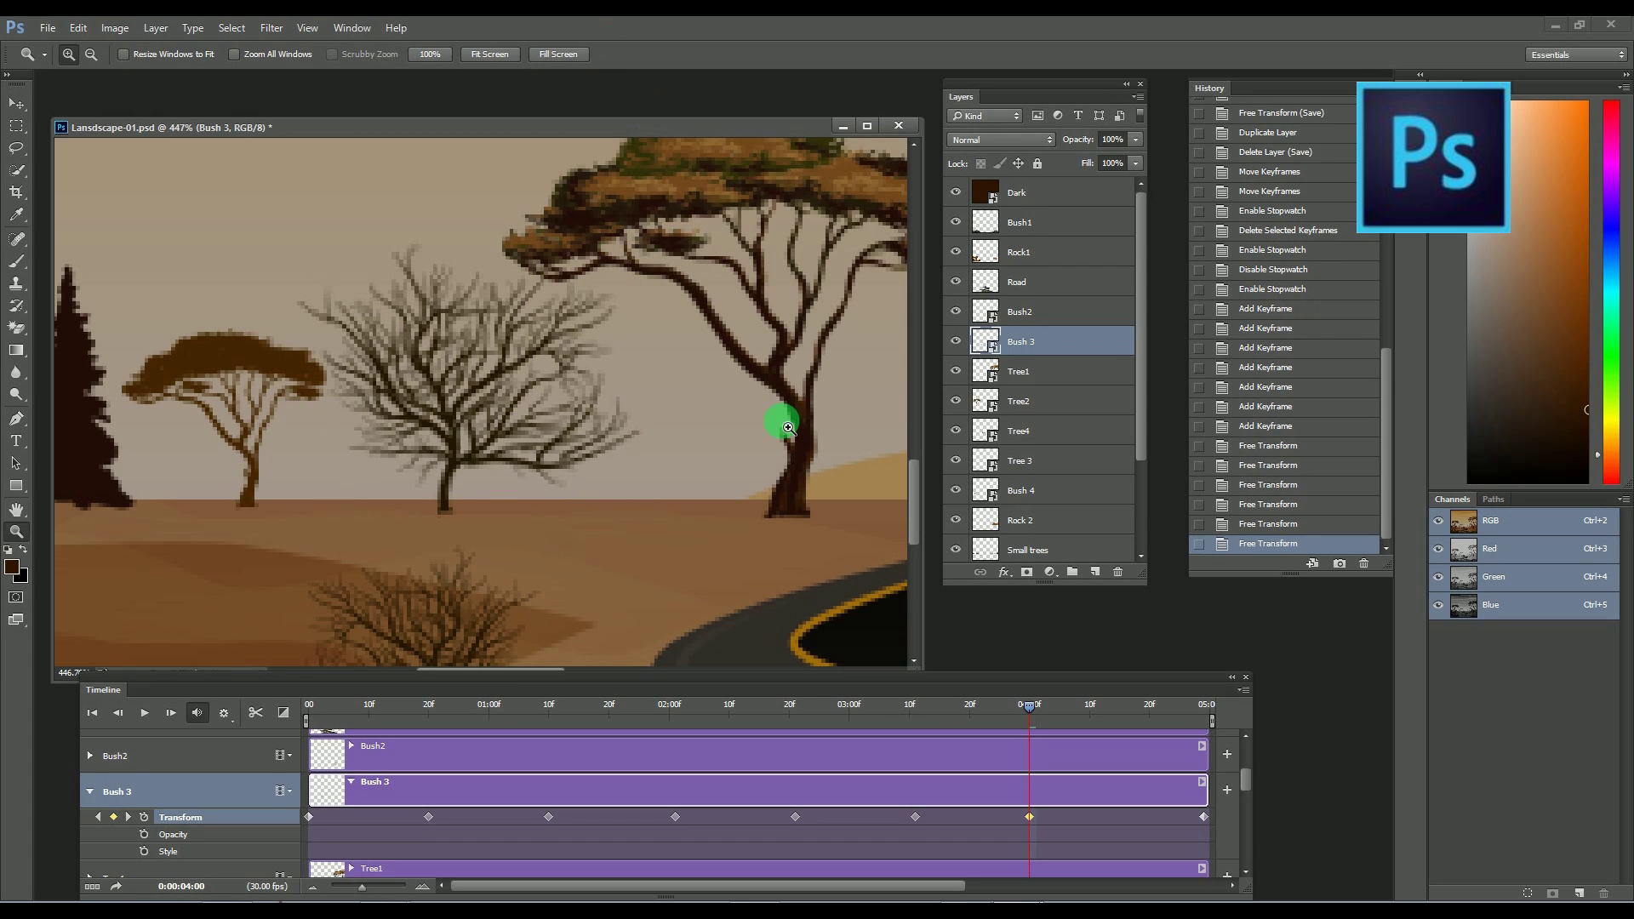
{"action": "left_click_drag", "start_coordinate": [1201, 818], "coordinate": [1198, 818]}
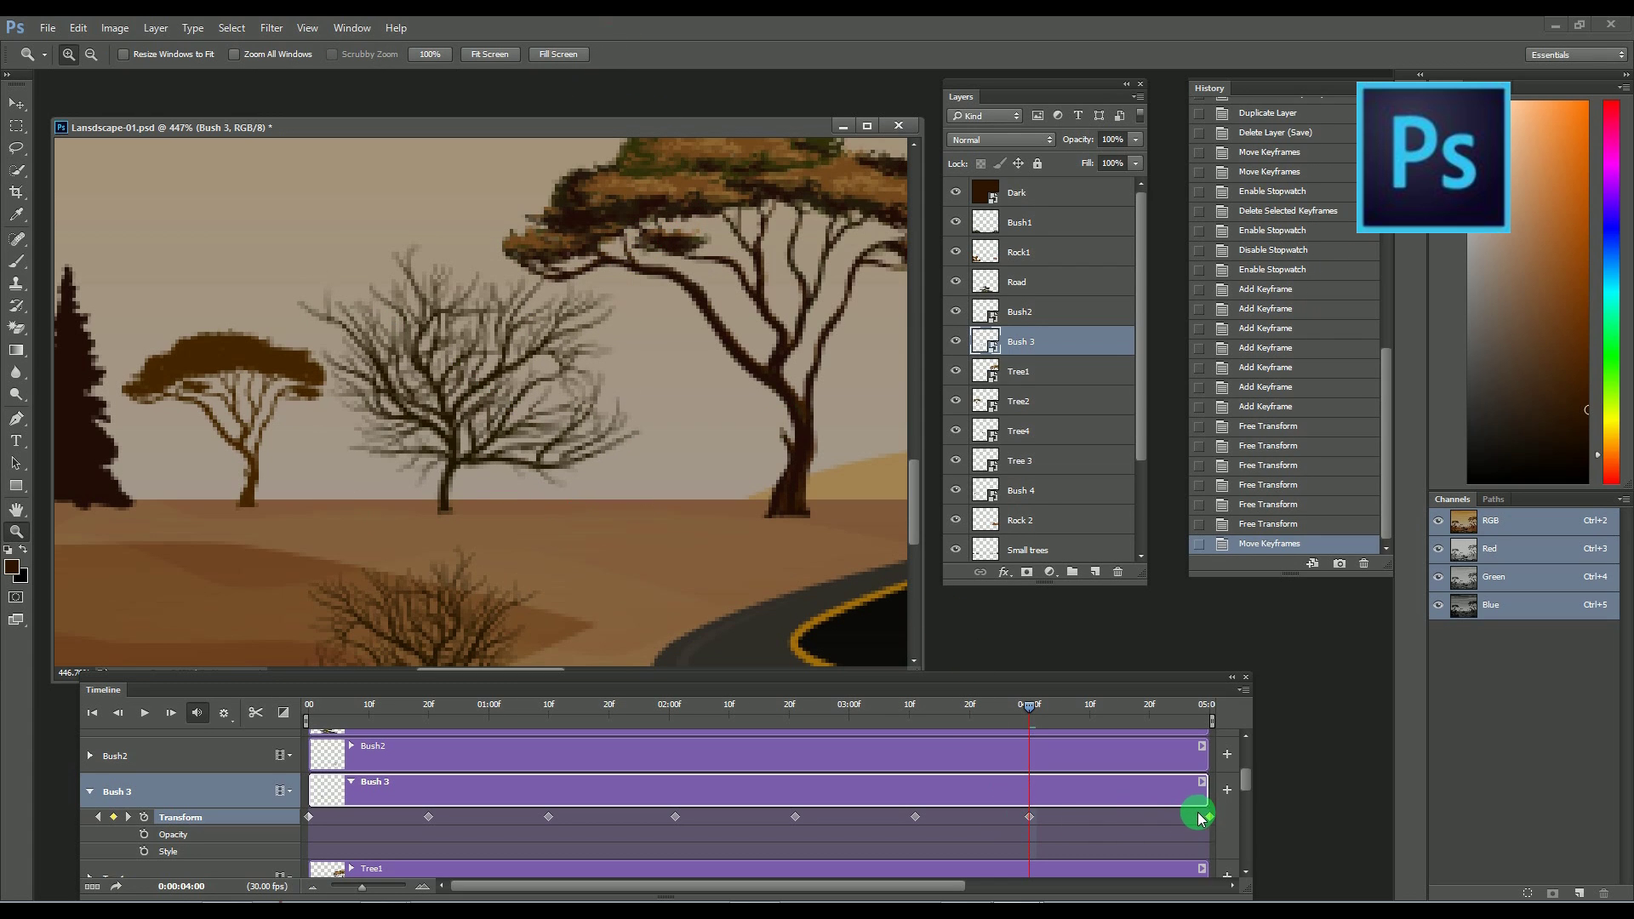
Play the timeline from the start to review Bush 3's swaying motion.
{"action": "left_click_drag", "start_coordinate": [1057, 706], "coordinate": [183, 674]}
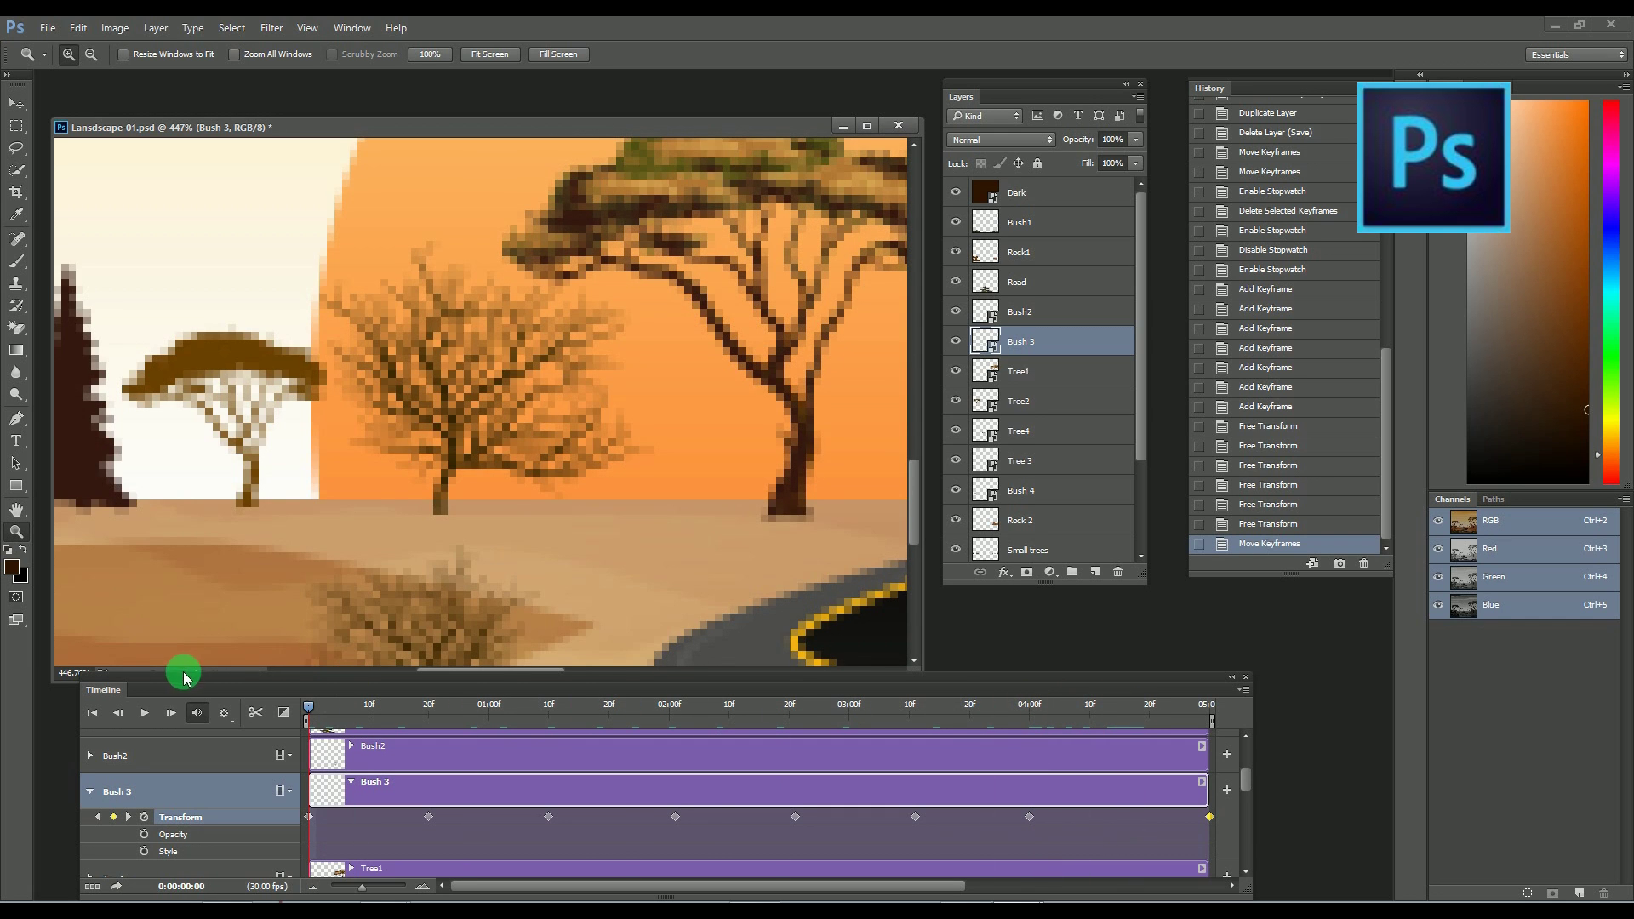
{"action": "left_click", "coordinate": [149, 719]}
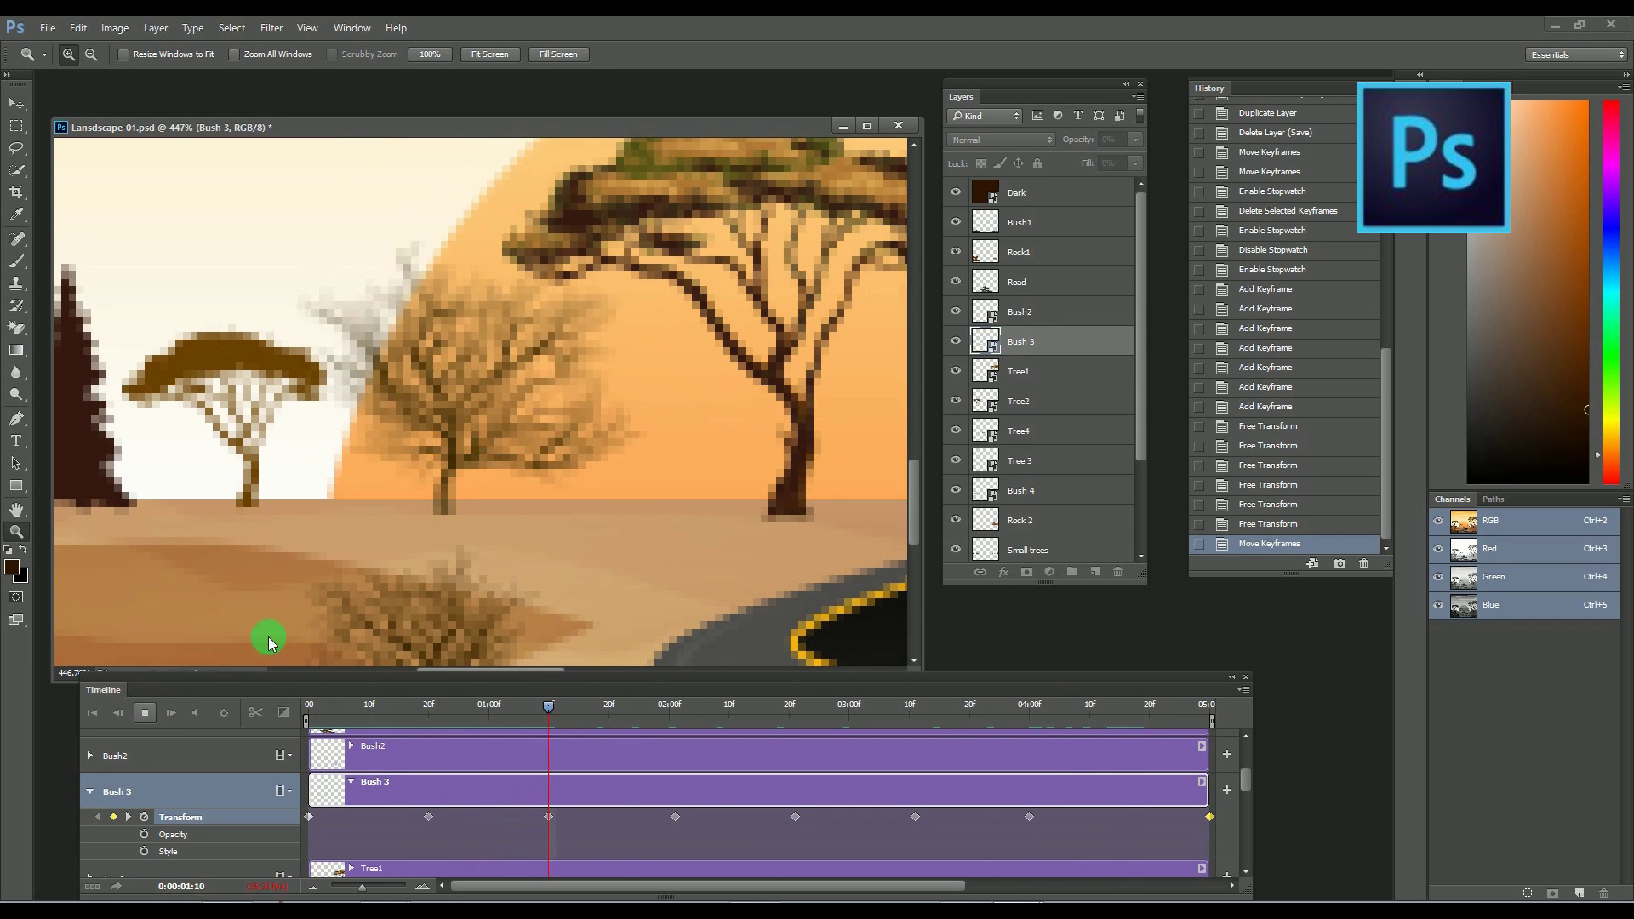
{"action": "left_click", "coordinate": [146, 712]}
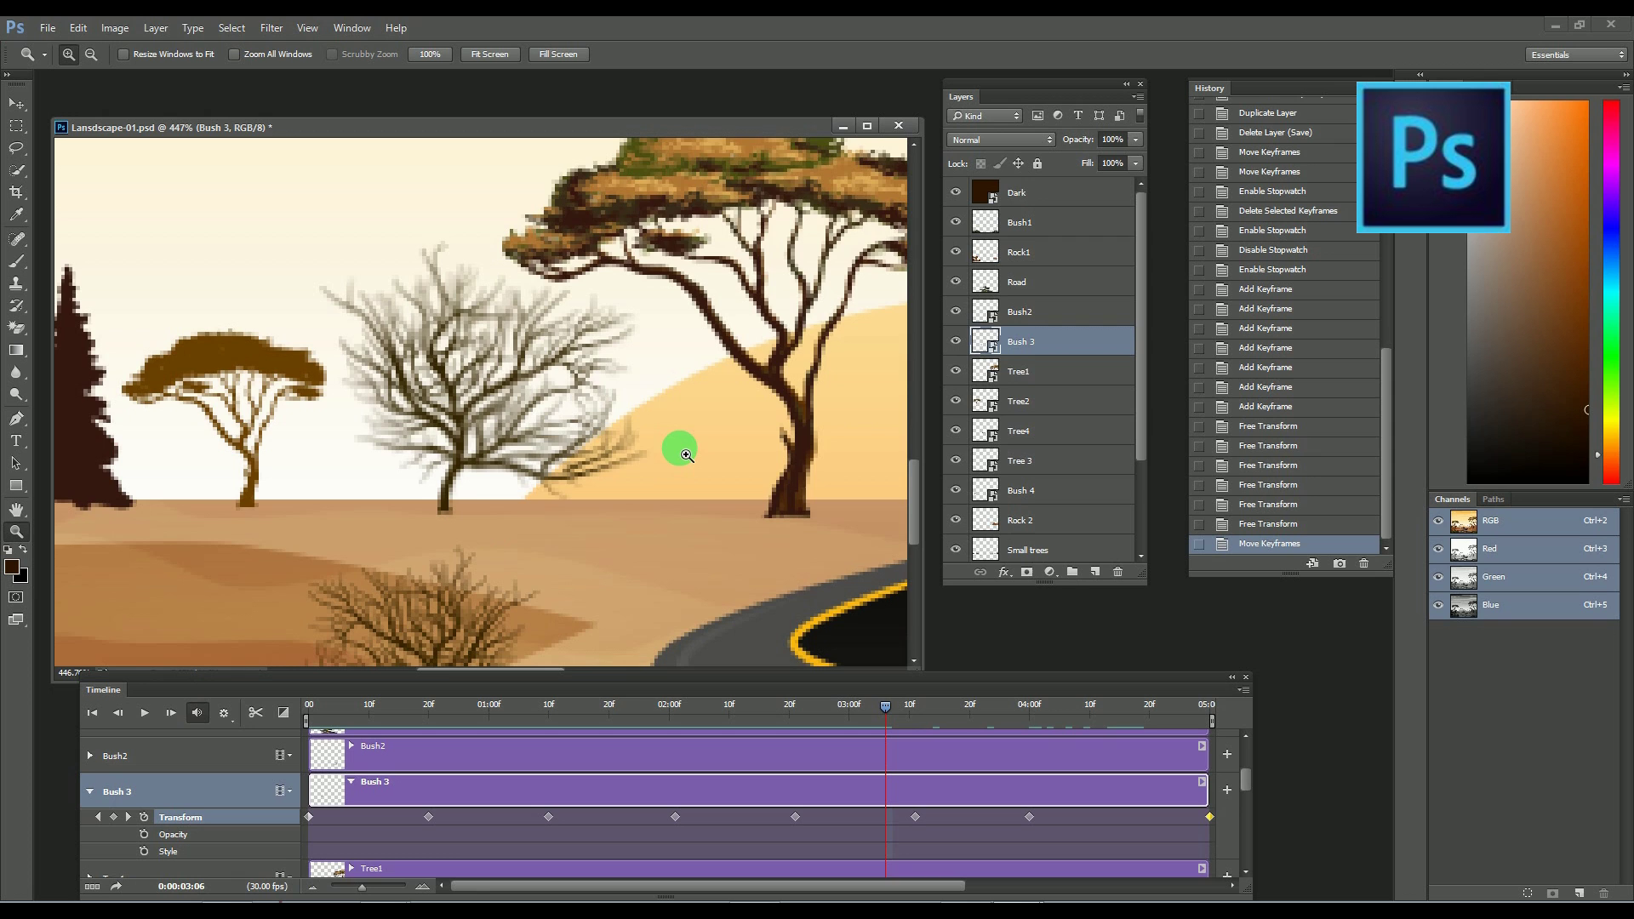
{"action": "left_click", "coordinate": [680, 451], "text": "alt"}
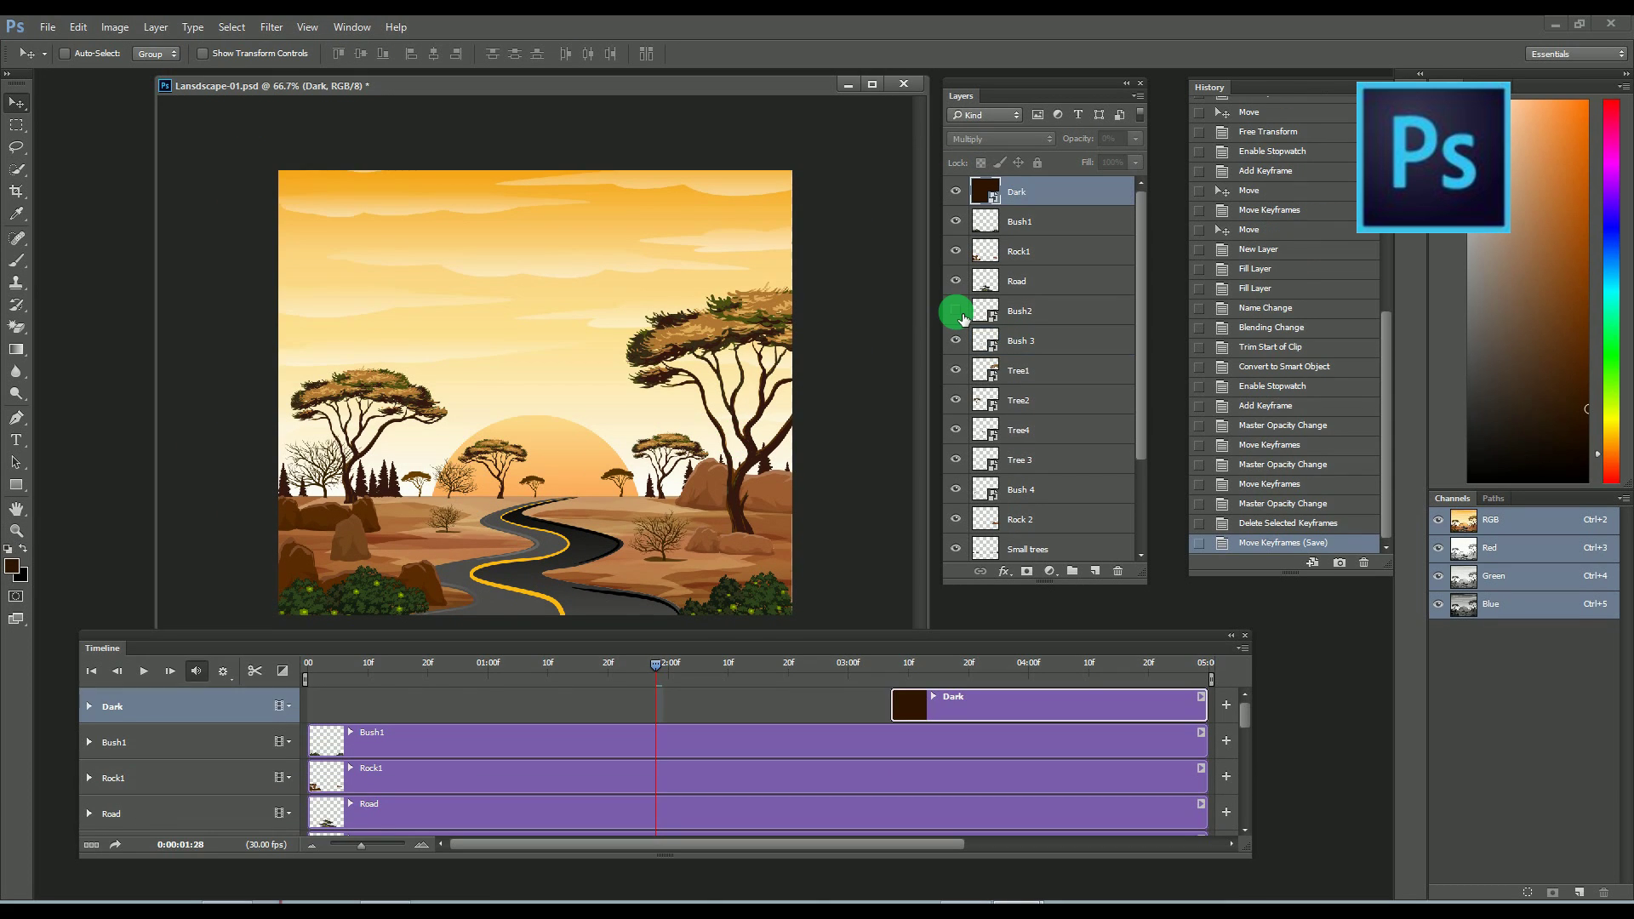
Select the Bush2 layer and expand its timeline track to show the Transform property.
{"action": "left_click", "coordinate": [1064, 317]}
{"action": "left_click_drag", "start_coordinate": [804, 640], "coordinate": [802, 614]}
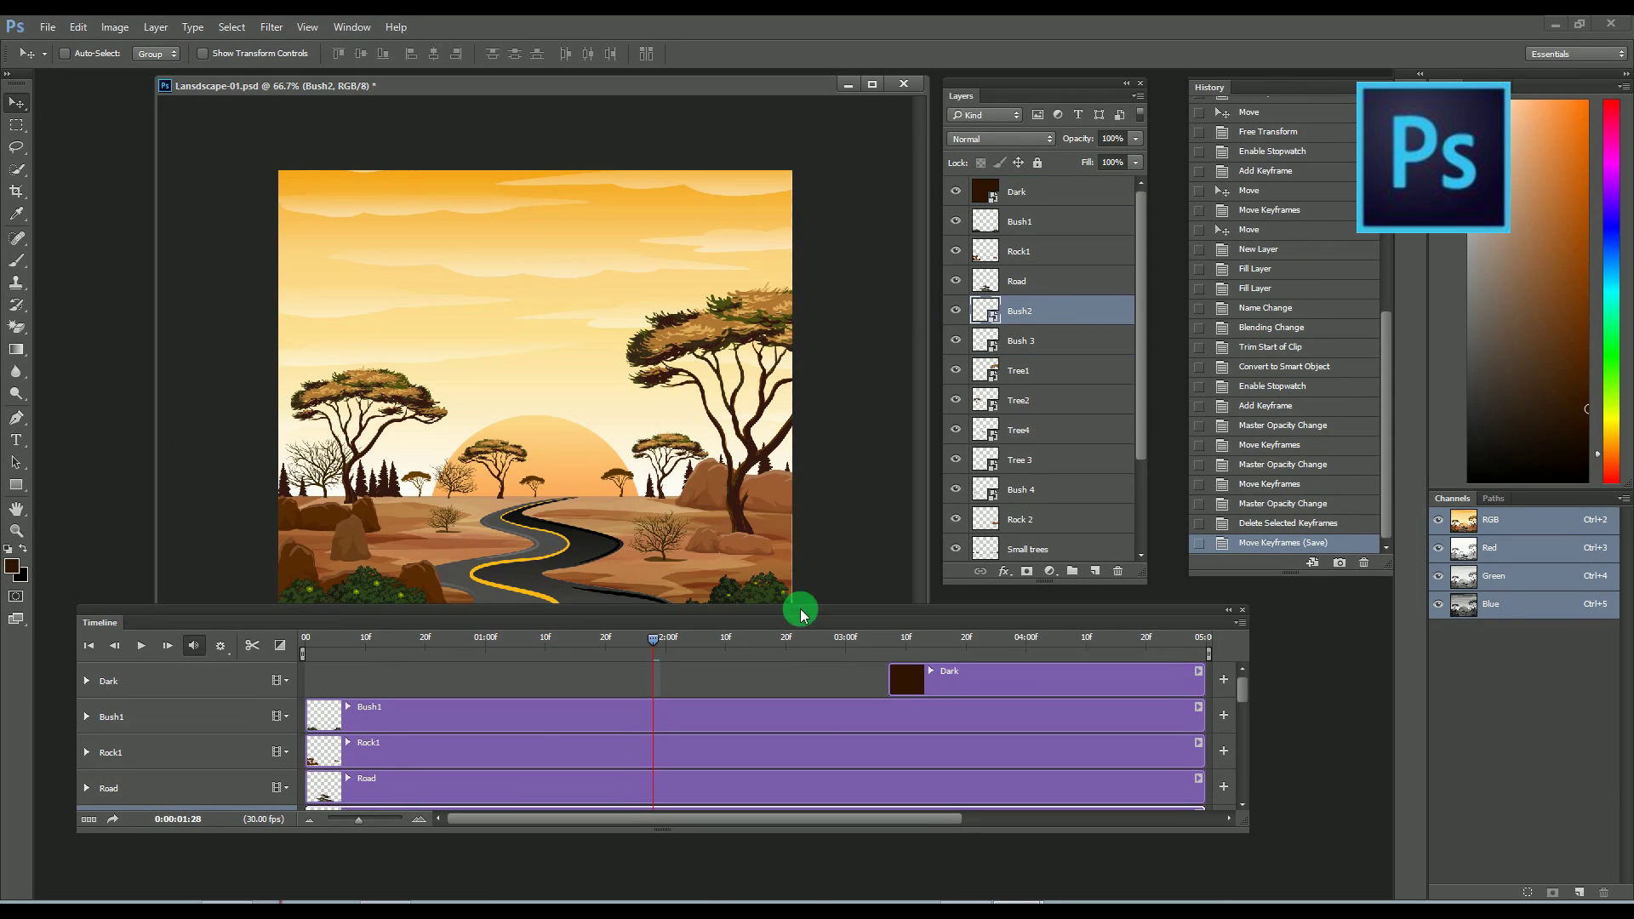
{"action": "scroll", "coordinate": [1240, 754], "scroll_direction": "down", "scroll_amount": 5}
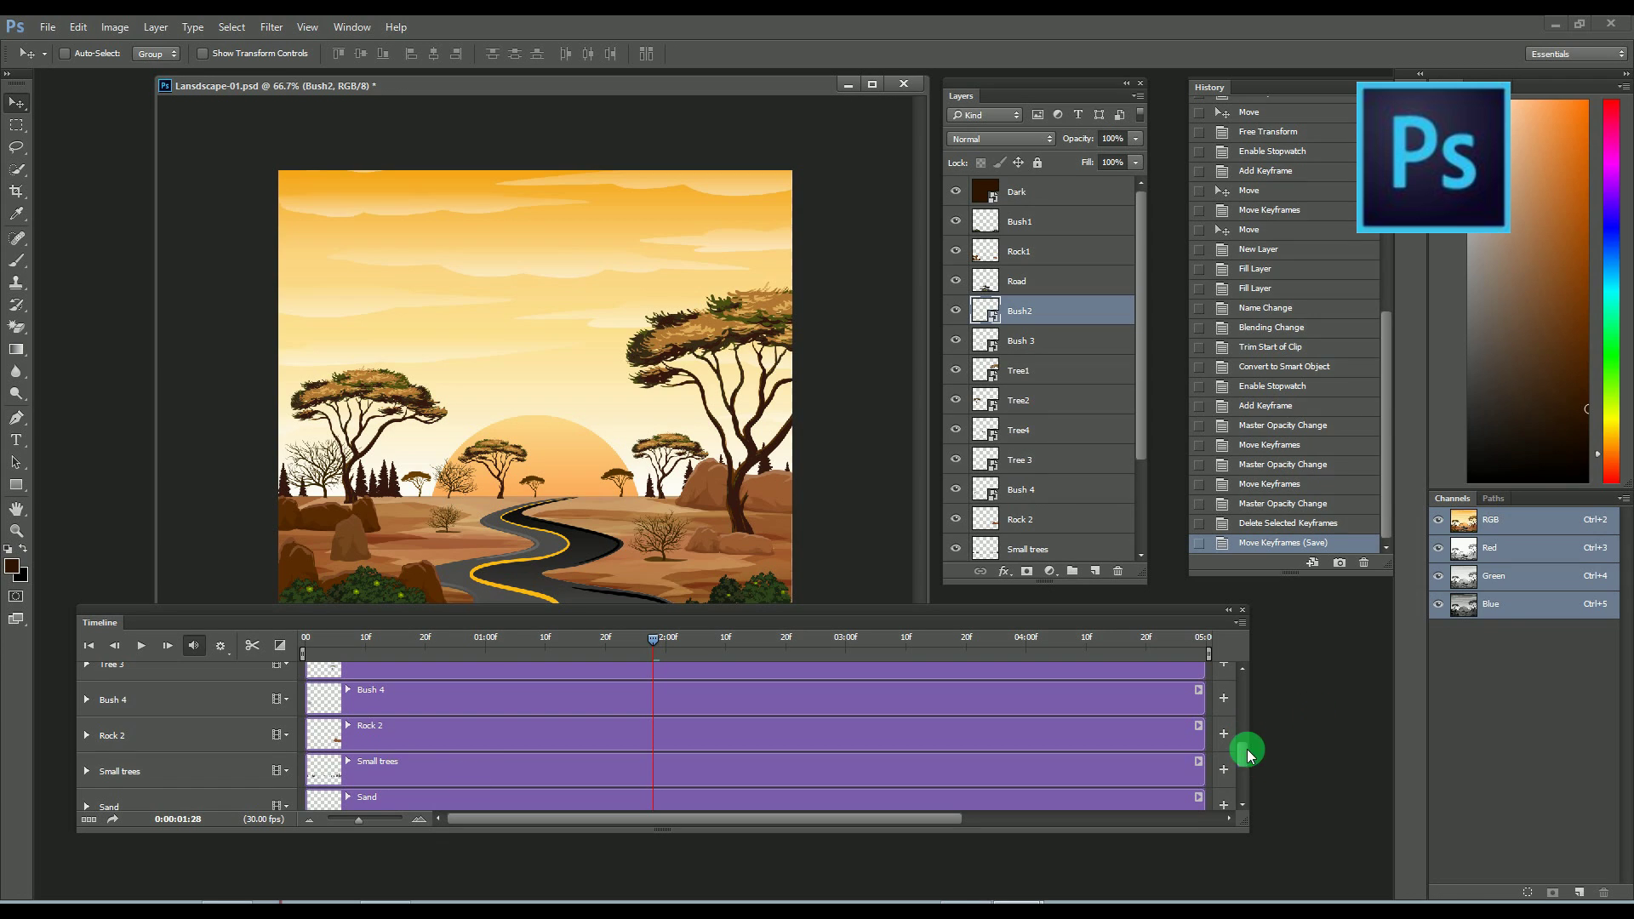
{"action": "scroll", "coordinate": [1239, 755], "scroll_direction": "up", "scroll_amount": 4}
{"action": "left_click", "coordinate": [445, 737]}
{"action": "left_click", "coordinate": [86, 720]}
{"action": "left_click", "coordinate": [176, 749]}
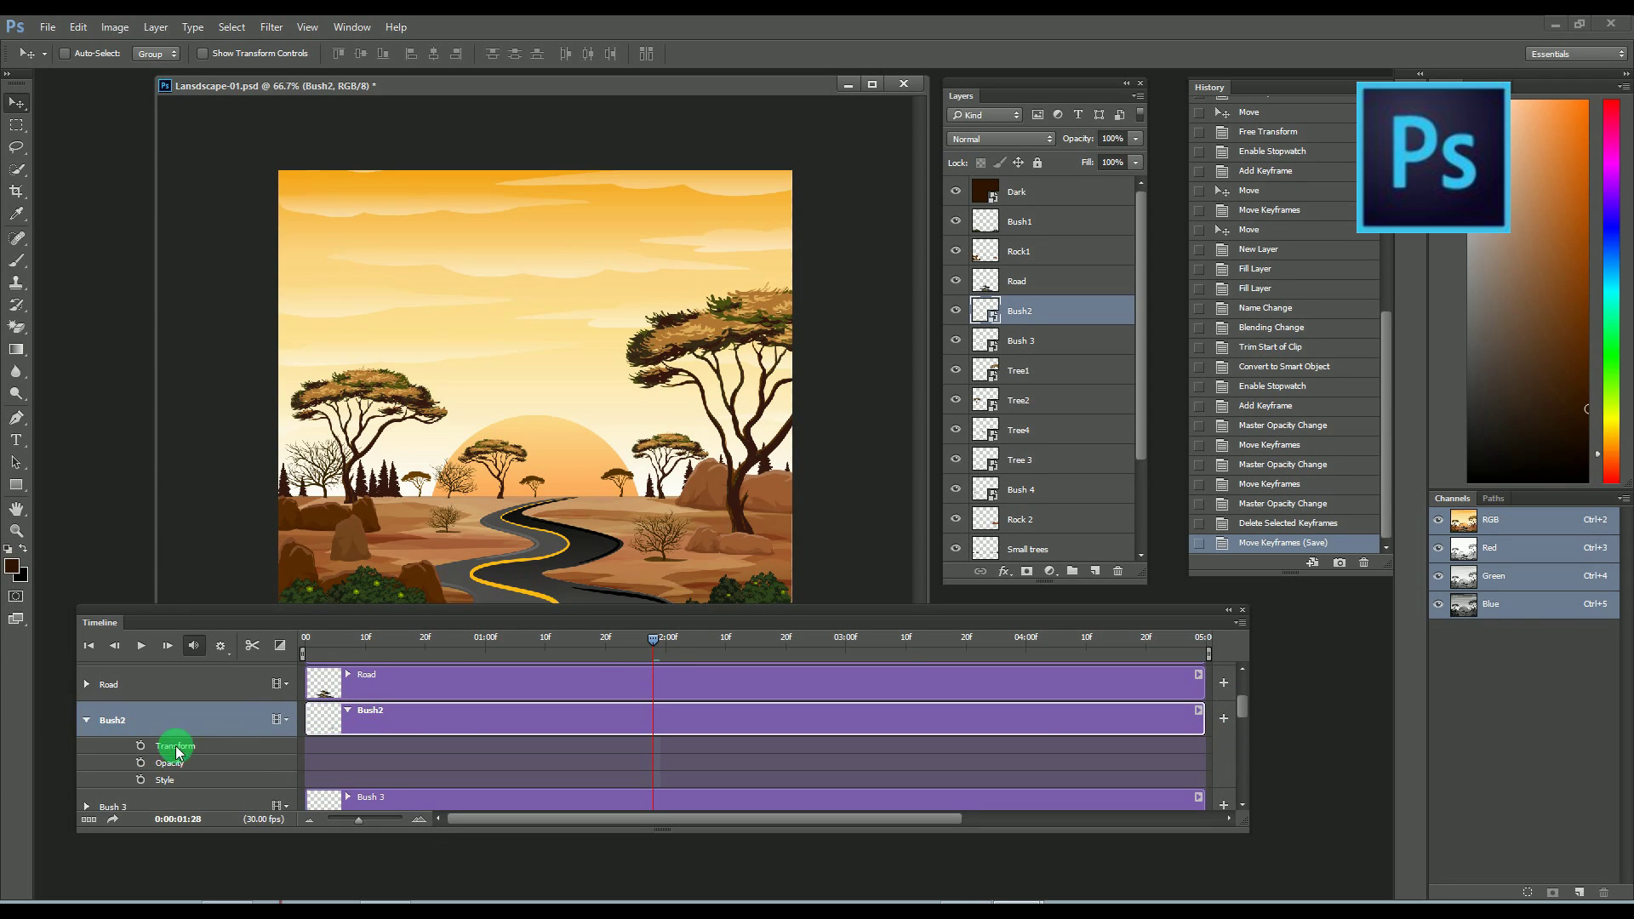
Enable Transform keyframing for Bush2, with keyframes at the clip's start and at 0:00:00:05.
{"action": "left_click_drag", "start_coordinate": [652, 640], "coordinate": [1215, 679]}
{"action": "left_click", "coordinate": [141, 745]}
{"action": "left_click", "coordinate": [306, 643]}
{"action": "left_click", "coordinate": [110, 746]}
{"action": "left_click_drag", "start_coordinate": [1075, 643], "coordinate": [333, 718]}
{"action": "left_click_drag", "start_coordinate": [359, 820], "coordinate": [391, 824]}
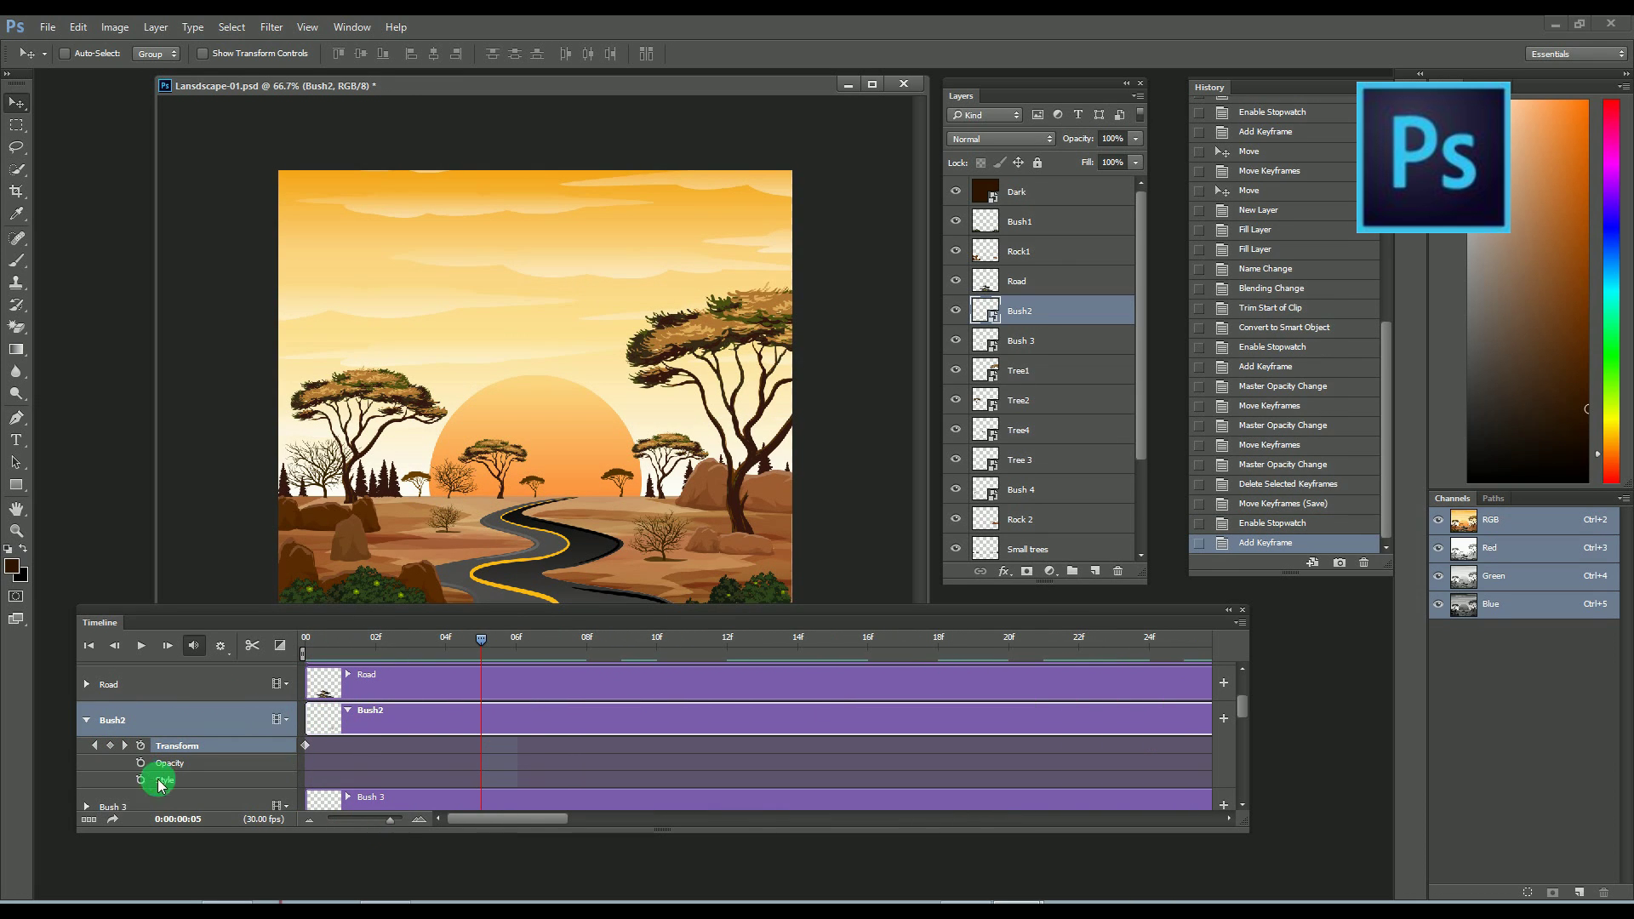
{"action": "left_click", "coordinate": [109, 746]}
At the 0:00:00:05 keyframe, rotate Bush2 slightly clockwise around its trunk base with Free Transform.
{"action": "key", "text": "z"}
{"action": "left_click", "coordinate": [710, 571]}
{"action": "left_click", "coordinate": [794, 600]}
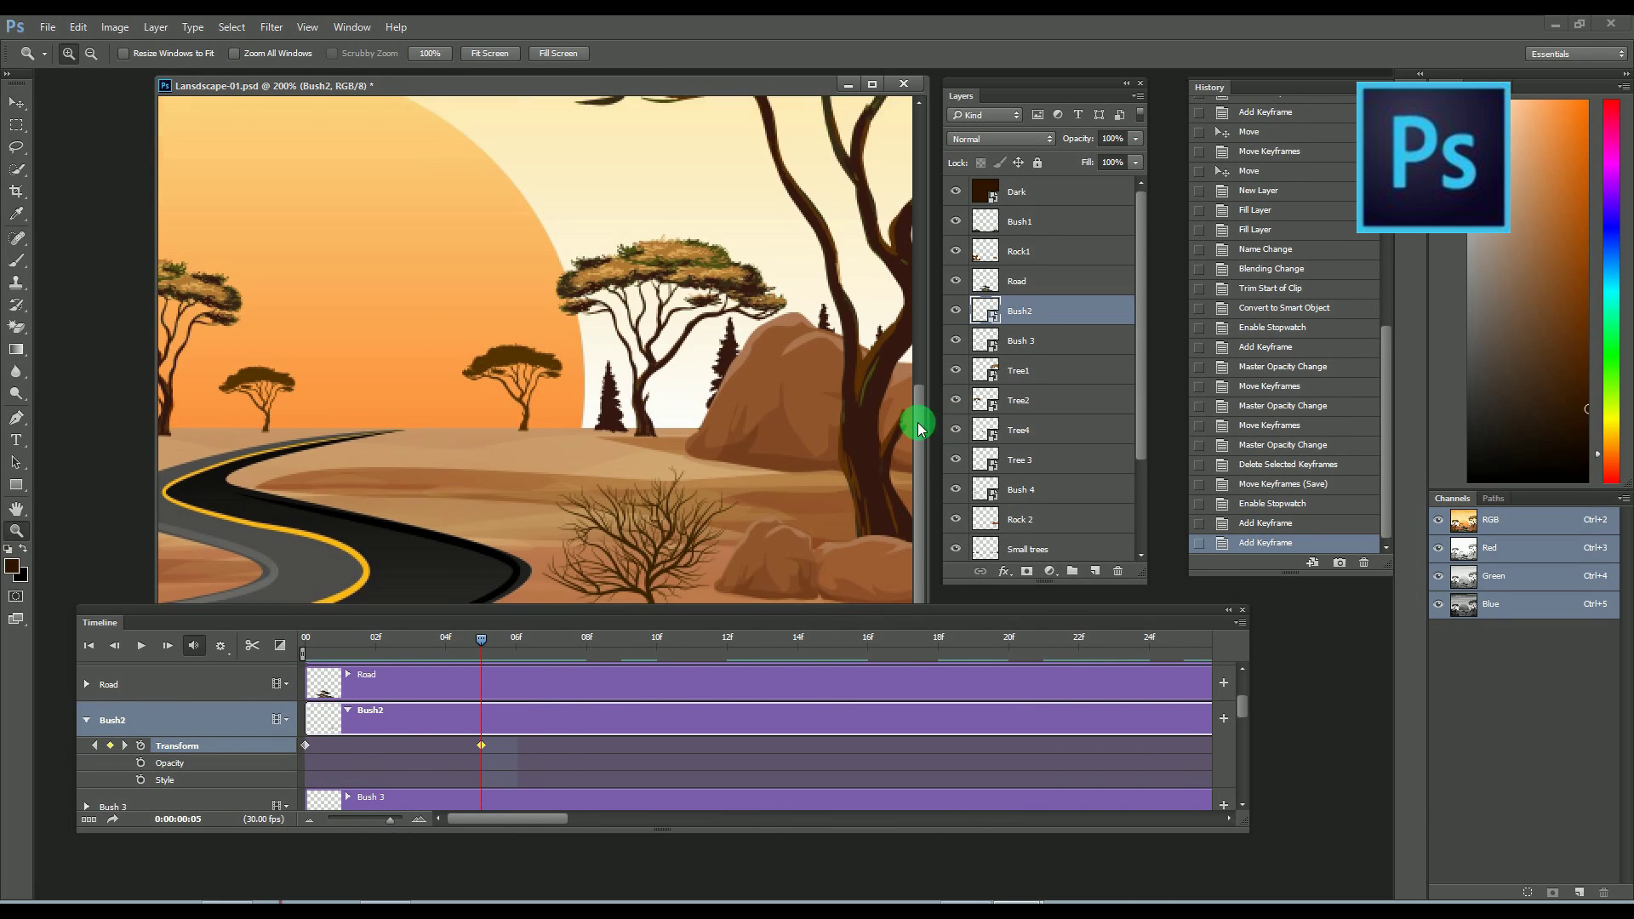
{"action": "left_click", "coordinate": [692, 468]}
{"action": "key", "text": "ctrl+t"}
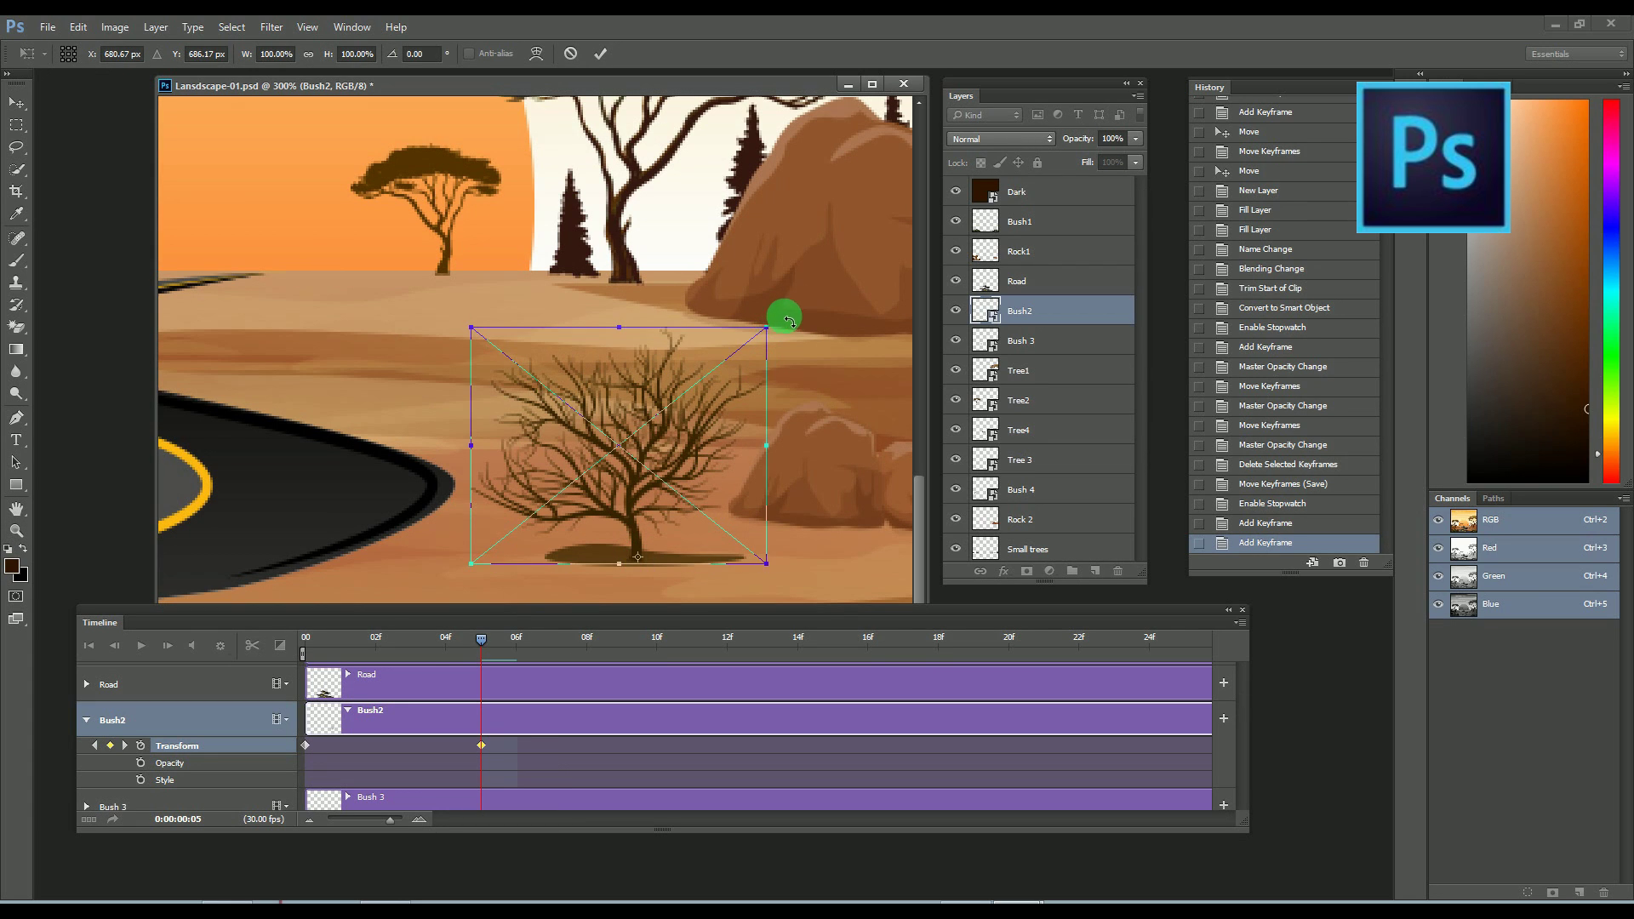
Add a Bush2 Transform keyframe at 0:00:00:12 and rotate the bush counter-clockwise around its trunk base.
{"action": "left_click_drag", "start_coordinate": [482, 655], "coordinate": [735, 678]}
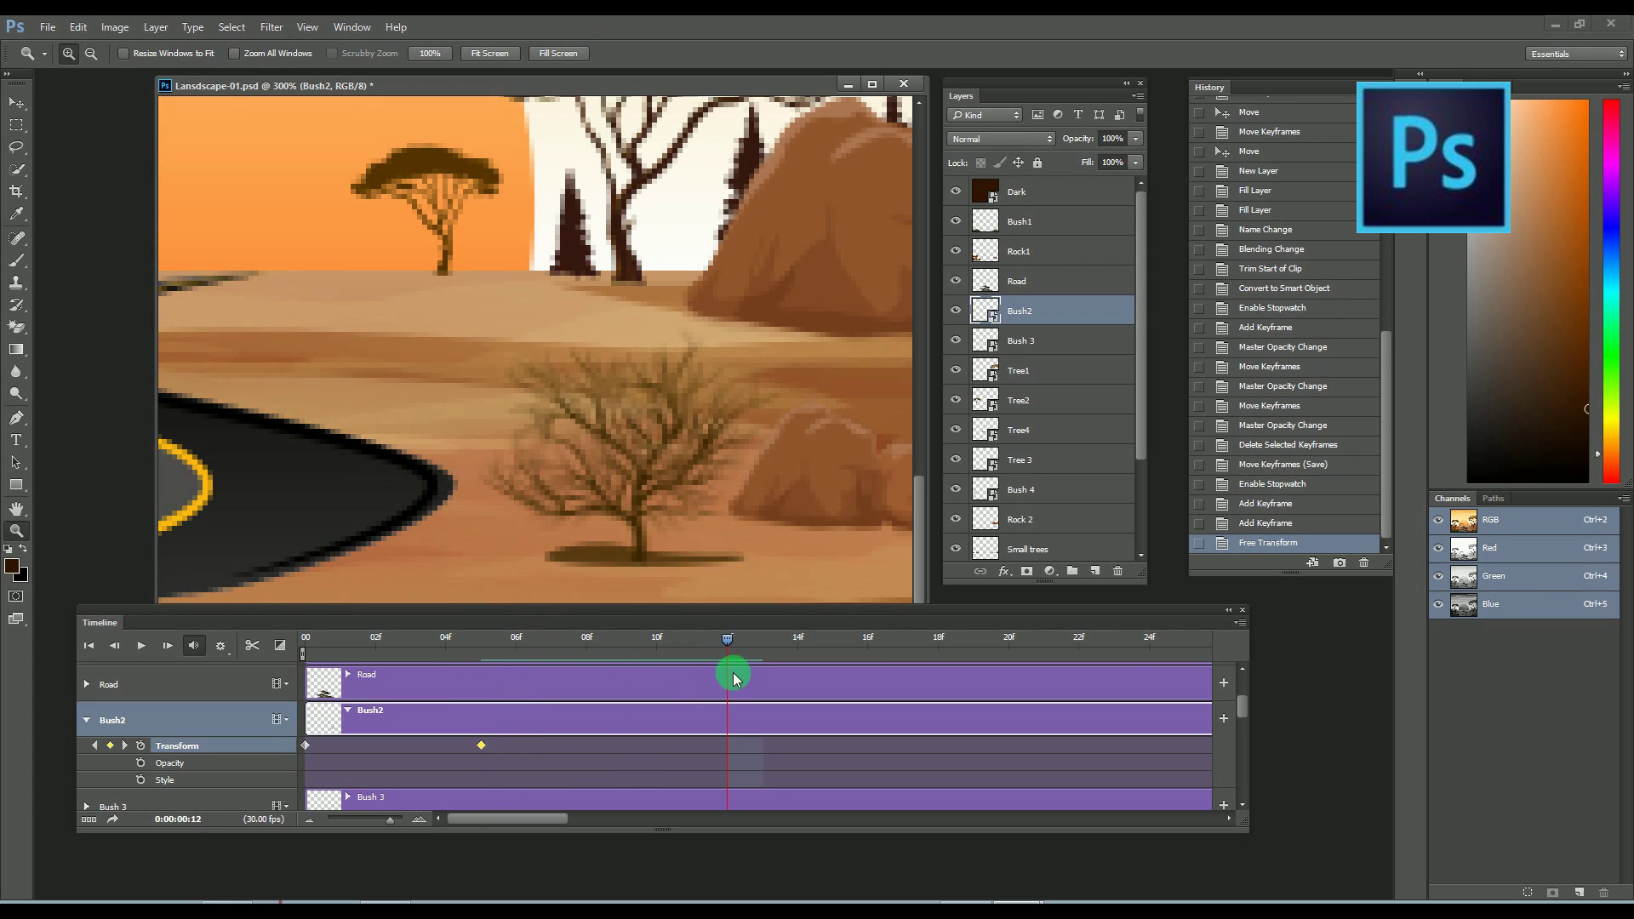
{"action": "left_click", "coordinate": [110, 745]}
{"action": "key", "text": "ctrl+t"}
{"action": "mouse_move", "coordinate": [772, 312]}
{"action": "left_mouse_down"}
{"action": "mouse_move", "coordinate": [781, 323]}
{"action": "mouse_move", "coordinate": [750, 319]}
{"action": "left_mouse_up"}
{"action": "left_click", "coordinate": [601, 53]}
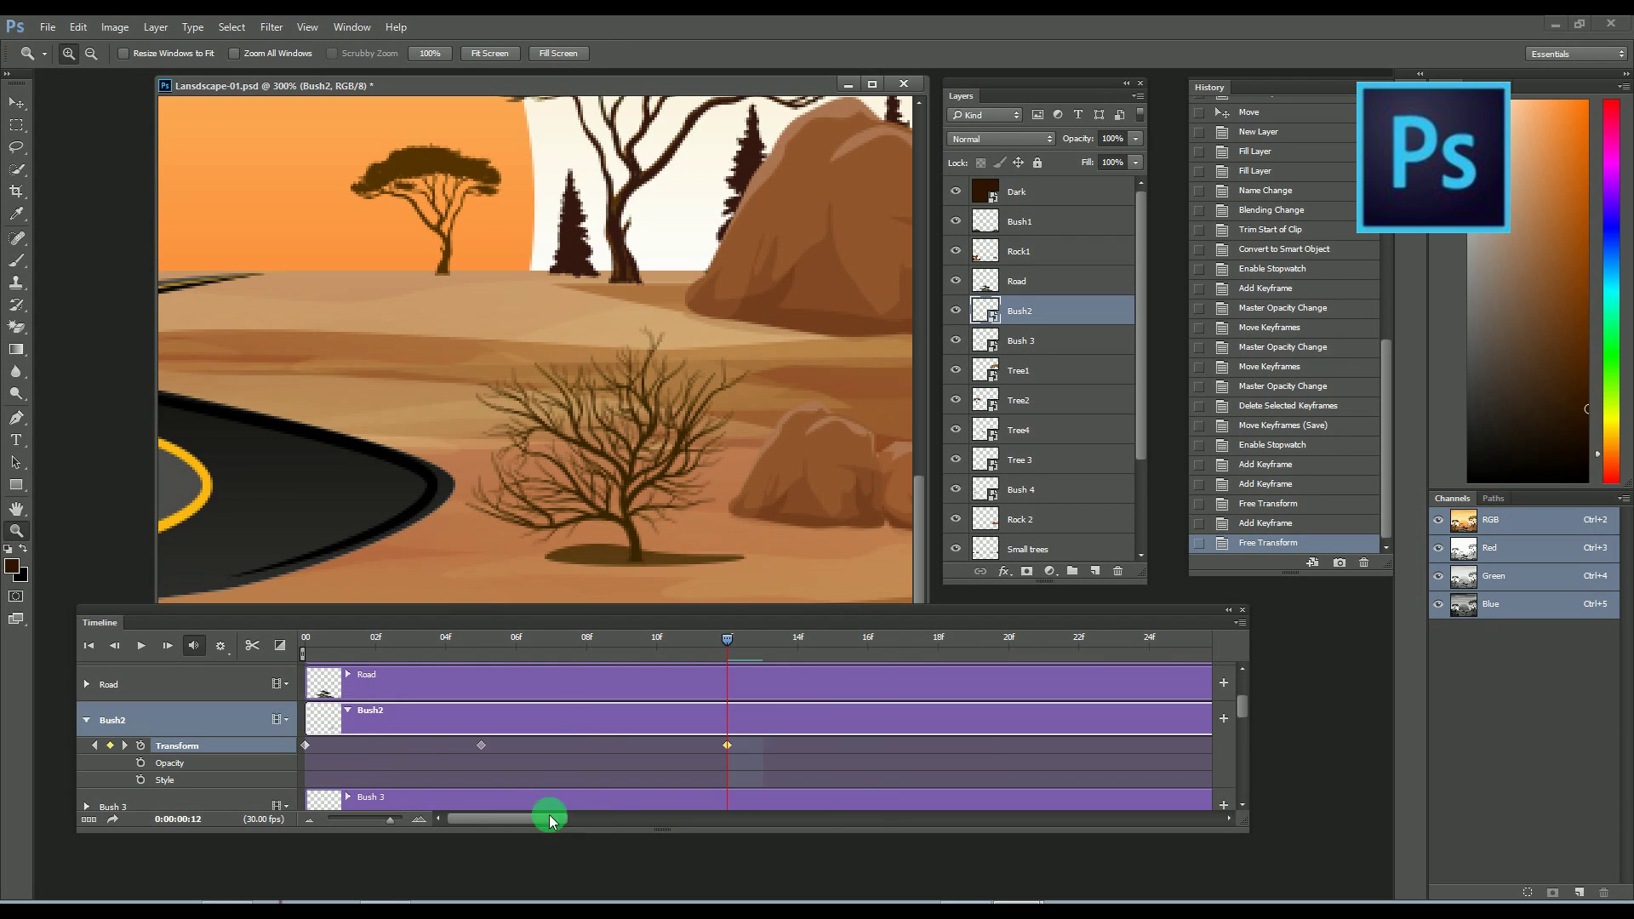
Add a Bush2 Transform keyframe at 0:00:00:18 and rotate the bush clockwise to about 5° around its trunk base.
{"action": "left_click_drag", "start_coordinate": [551, 817], "coordinate": [570, 818]}
{"action": "left_click_drag", "start_coordinate": [583, 640], "coordinate": [793, 640]}
{"action": "left_click", "coordinate": [110, 745]}
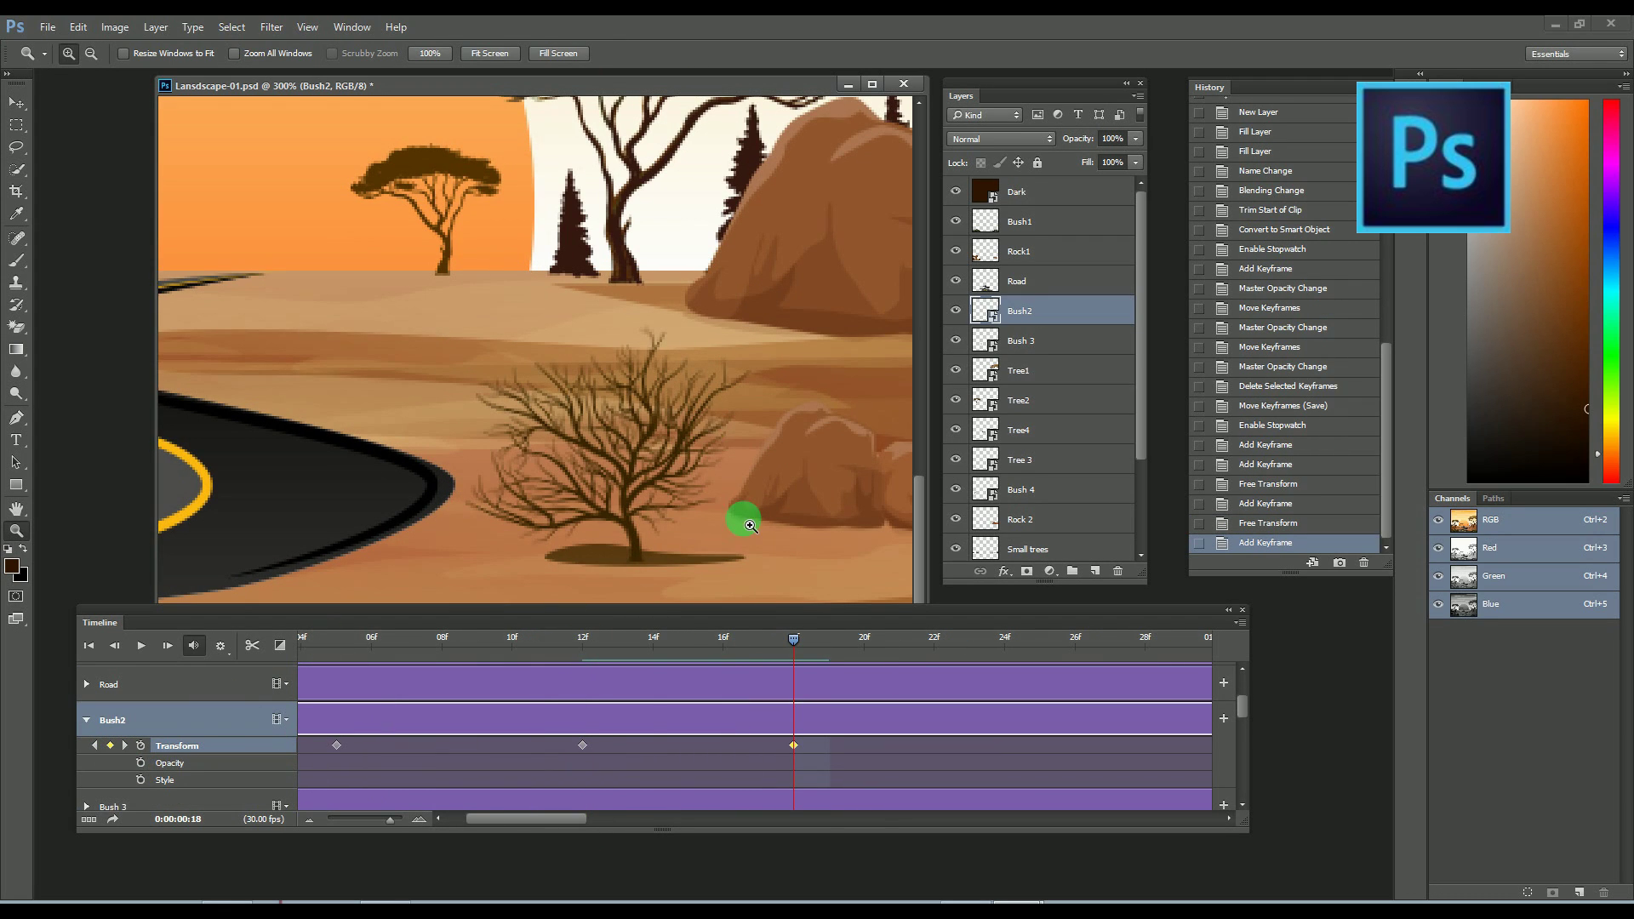
{"action": "key", "text": "ctrl+t"}
{"action": "left_click_drag", "start_coordinate": [758, 318], "coordinate": [781, 341]}
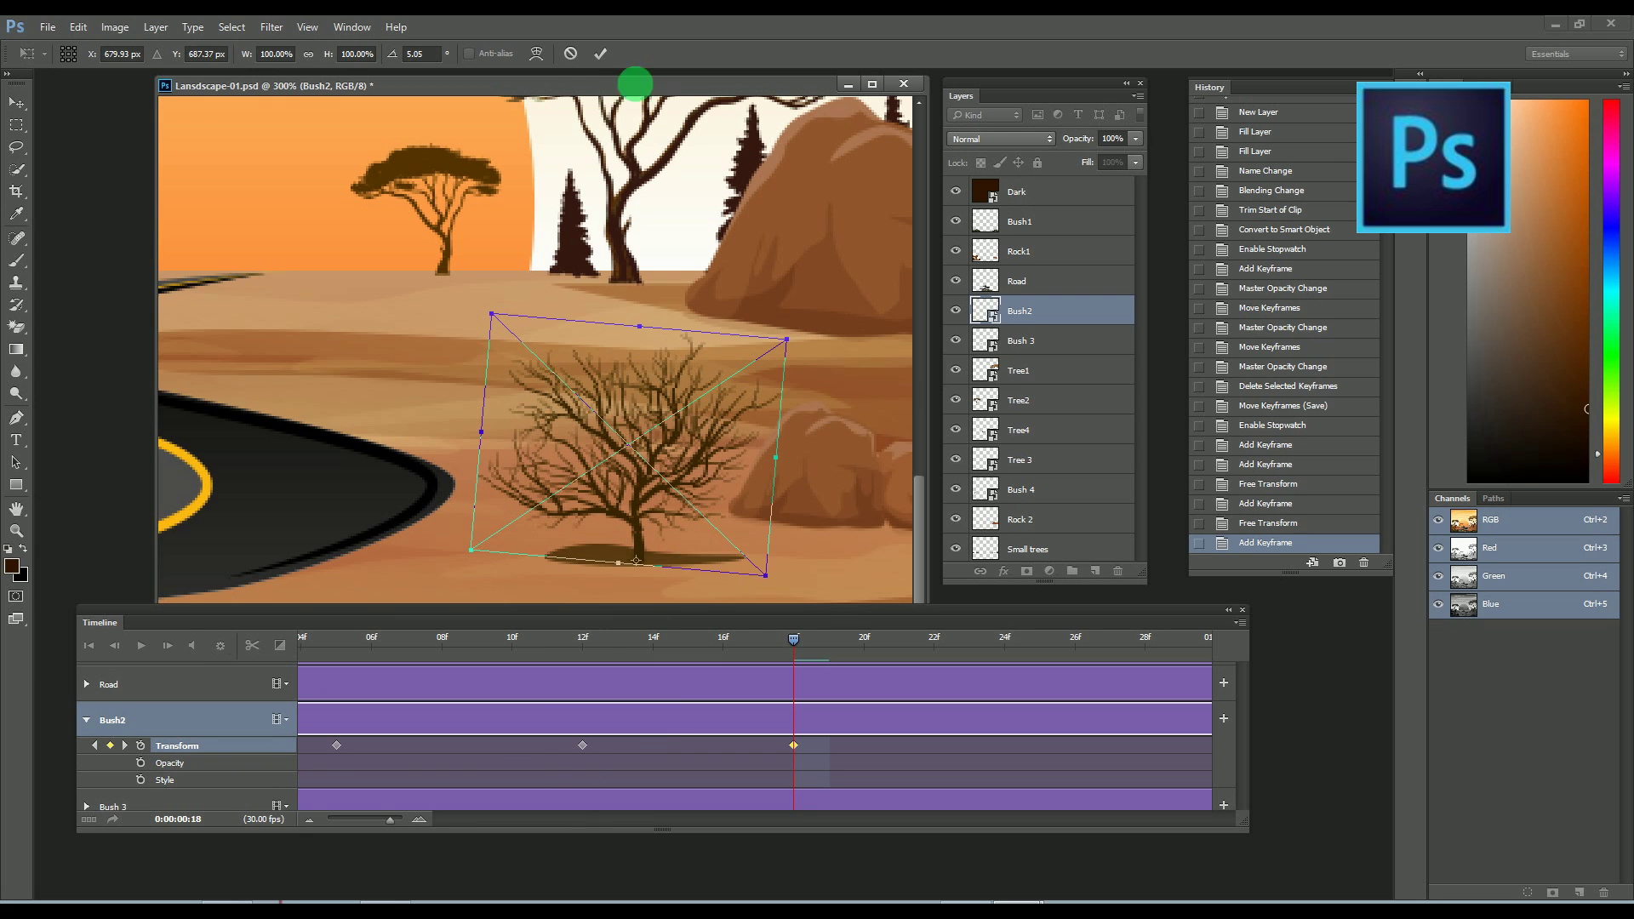
{"action": "left_click", "coordinate": [600, 53]}
Add a Bush2 Transform keyframe at 0:00:00:28 and rotate the bush counter-clockwise to about -4.9°.
{"action": "left_click_drag", "start_coordinate": [558, 819], "coordinate": [620, 822]}
{"action": "left_click_drag", "start_coordinate": [334, 646], "coordinate": [682, 693]}
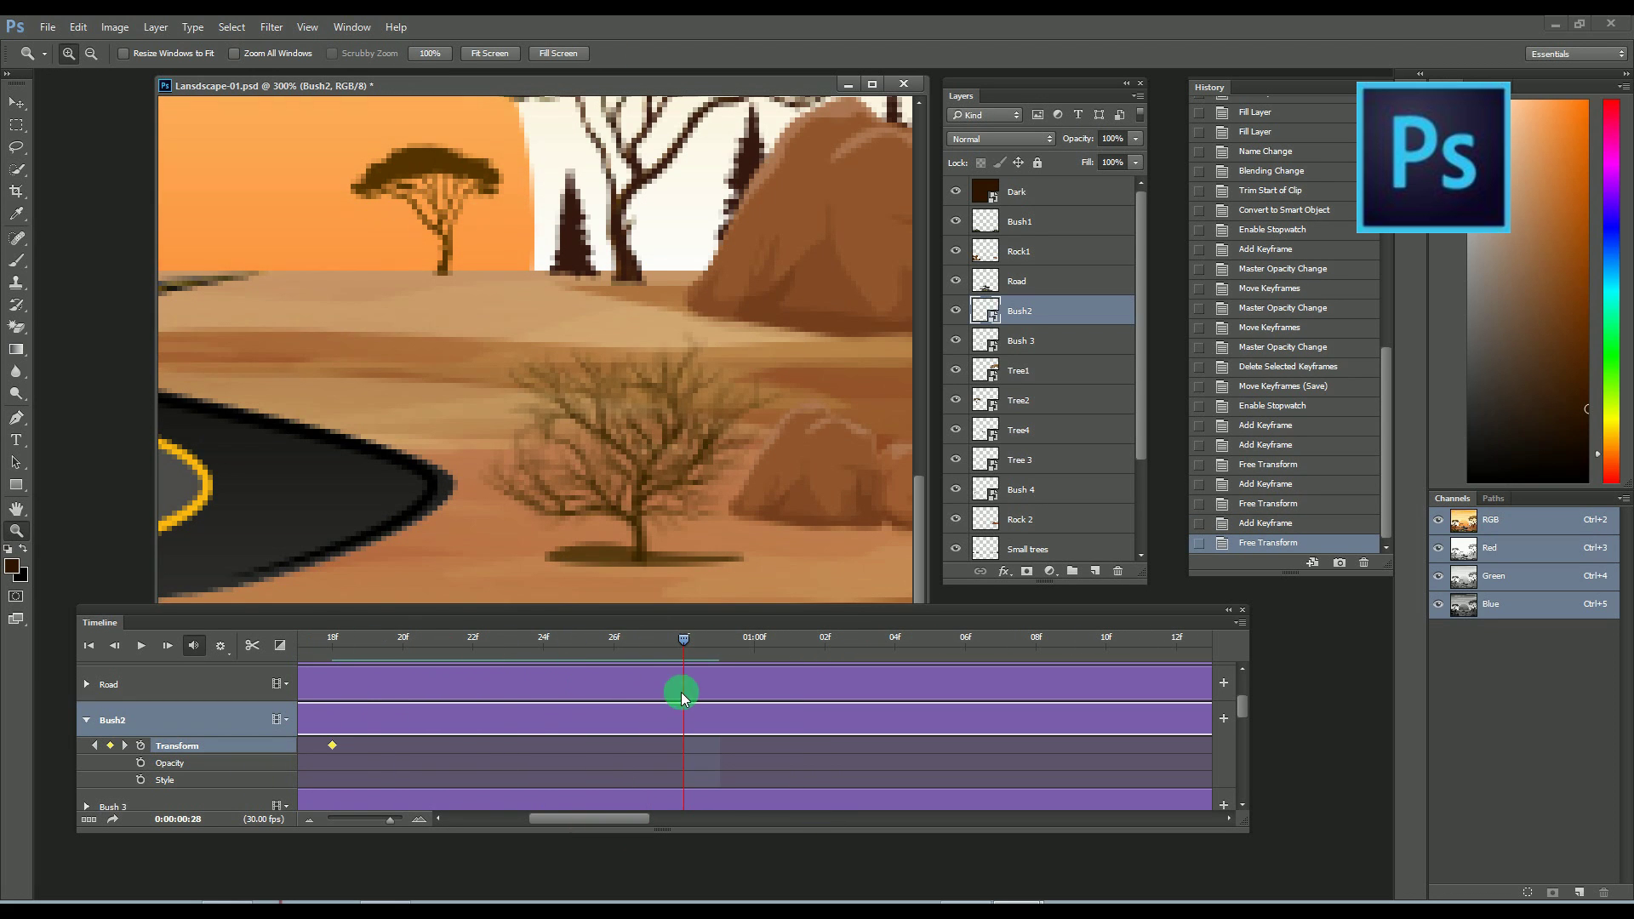
{"action": "left_click", "coordinate": [109, 745]}
{"action": "key", "text": "ctrl+t"}
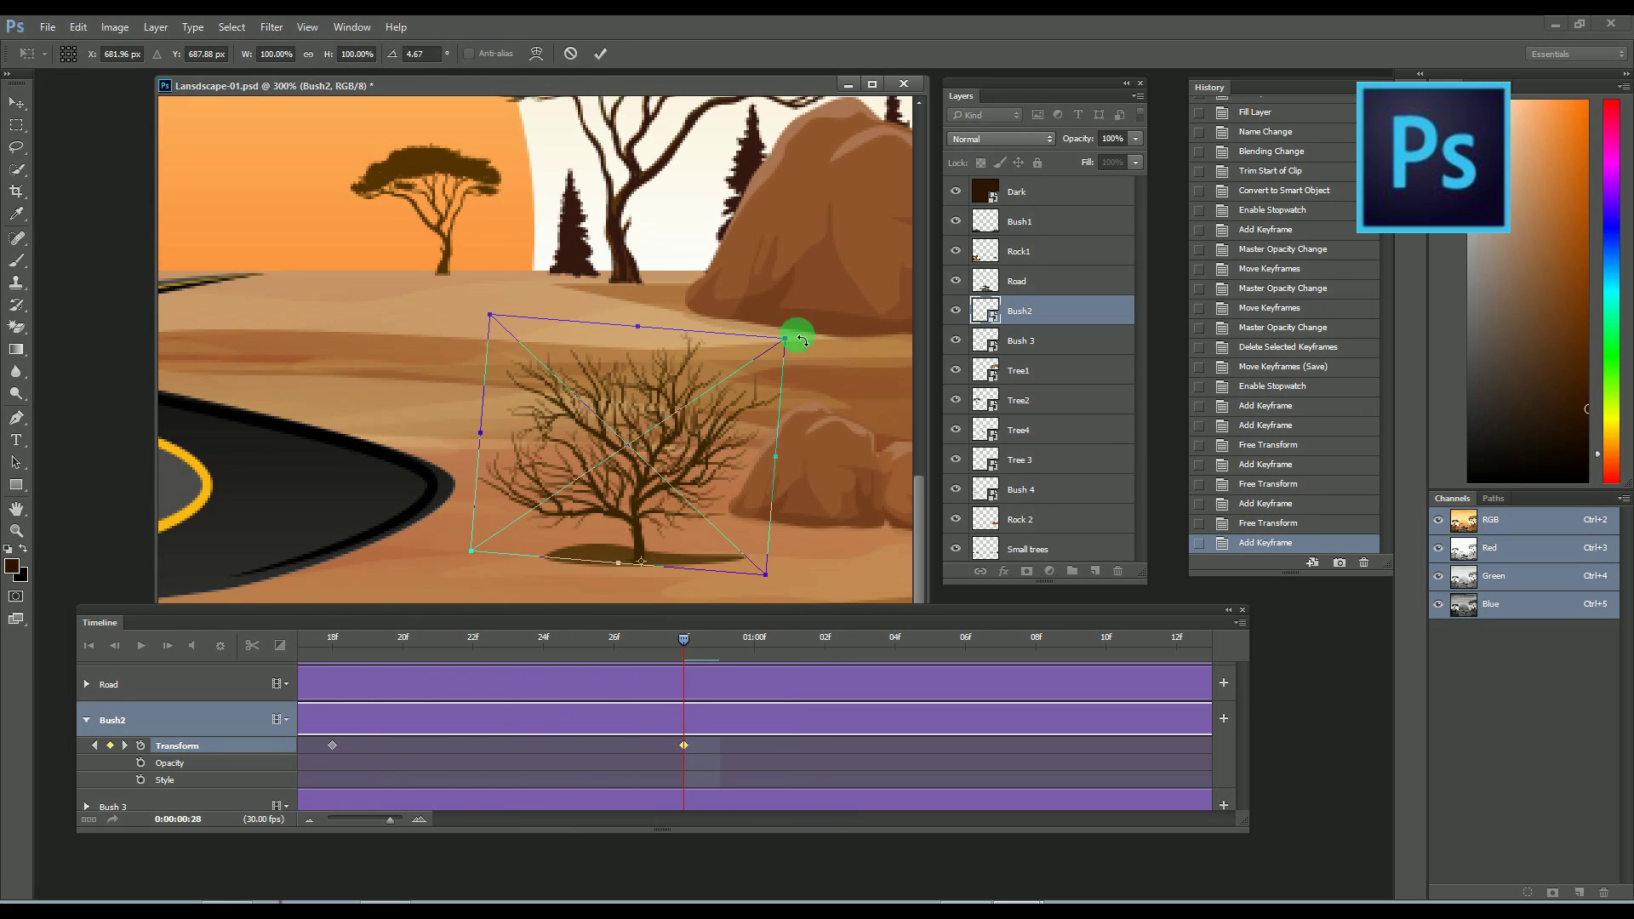
{"action": "left_click_drag", "start_coordinate": [801, 341], "coordinate": [798, 342]}
{"action": "left_click", "coordinate": [600, 53]}
Add a Bush2 Transform keyframe at 0:00:01:10 and rotate the bush clockwise to about 4.4° around its trunk base.
{"action": "left_click_drag", "start_coordinate": [575, 819], "coordinate": [626, 821]}
{"action": "left_click_drag", "start_coordinate": [413, 639], "coordinate": [815, 677]}
{"action": "left_click", "coordinate": [109, 746]}
{"action": "key", "text": "ctrl+t"}
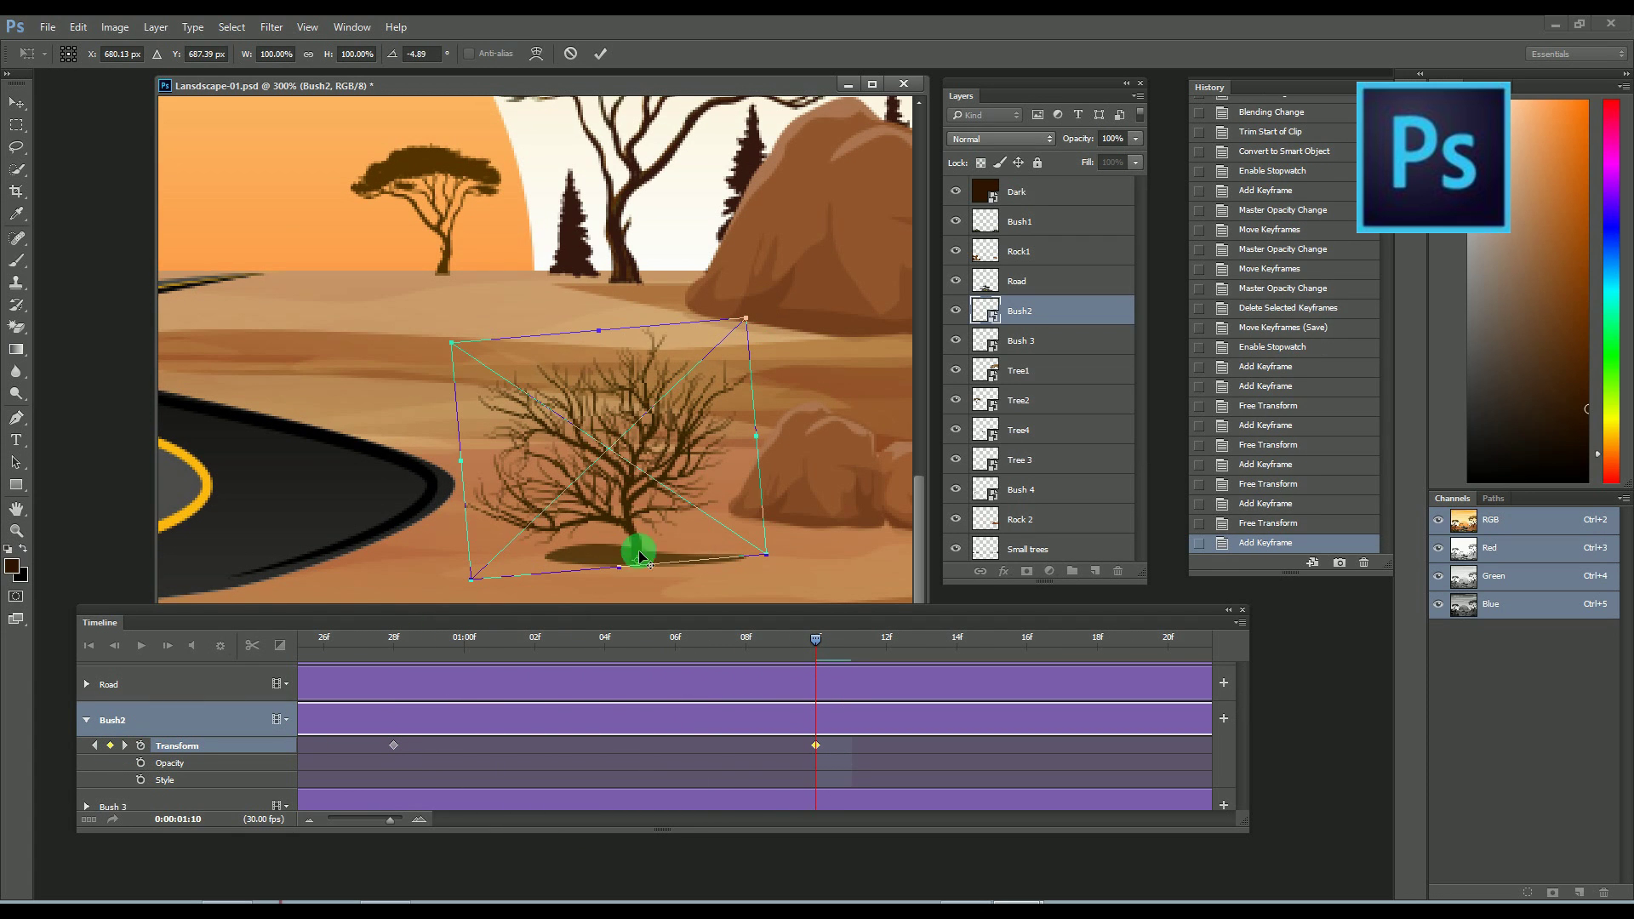
{"action": "left_click_drag", "start_coordinate": [640, 557], "coordinate": [637, 560]}
{"action": "left_click_drag", "start_coordinate": [754, 334], "coordinate": [791, 357]}
{"action": "left_click", "coordinate": [600, 55]}
Add a Bush2 Transform keyframe at 0:00:01:22 and rotate the bush counter-clockwise with Free Transform.
{"action": "left_click_drag", "start_coordinate": [691, 820], "coordinate": [716, 821]}
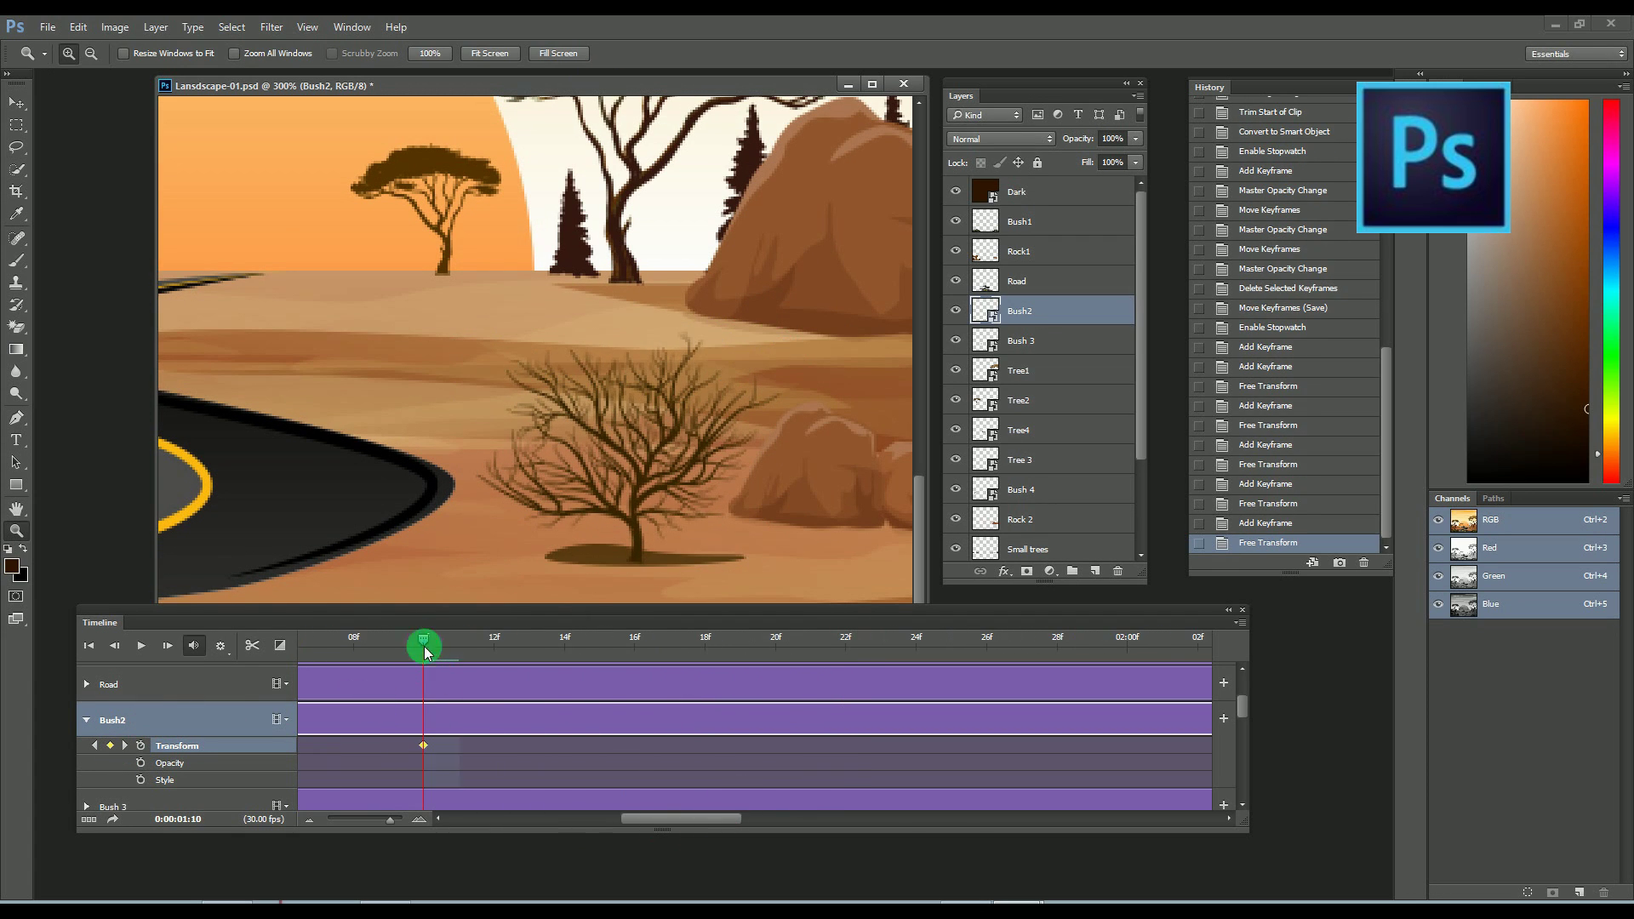
{"action": "left_click_drag", "start_coordinate": [423, 640], "coordinate": [844, 647]}
{"action": "left_click", "coordinate": [109, 745]}
{"action": "key", "text": "ctrl+t"}
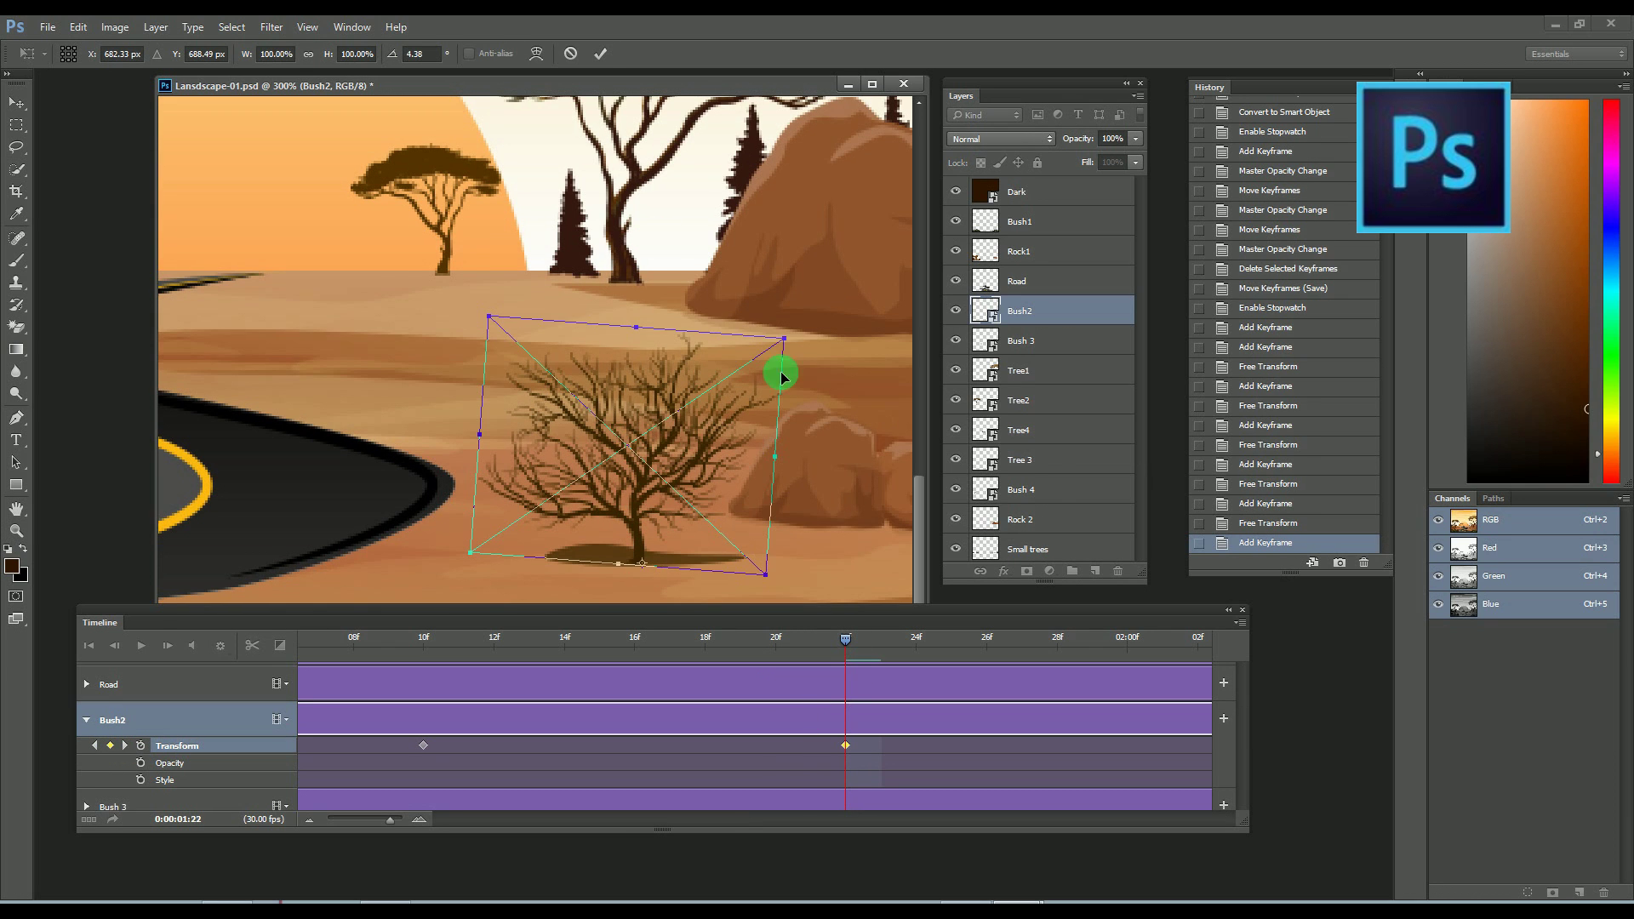
{"action": "left_click_drag", "start_coordinate": [776, 368], "coordinate": [763, 337]}
{"action": "left_click", "coordinate": [875, 693]}
{"action": "left_click", "coordinate": [350, 646]}
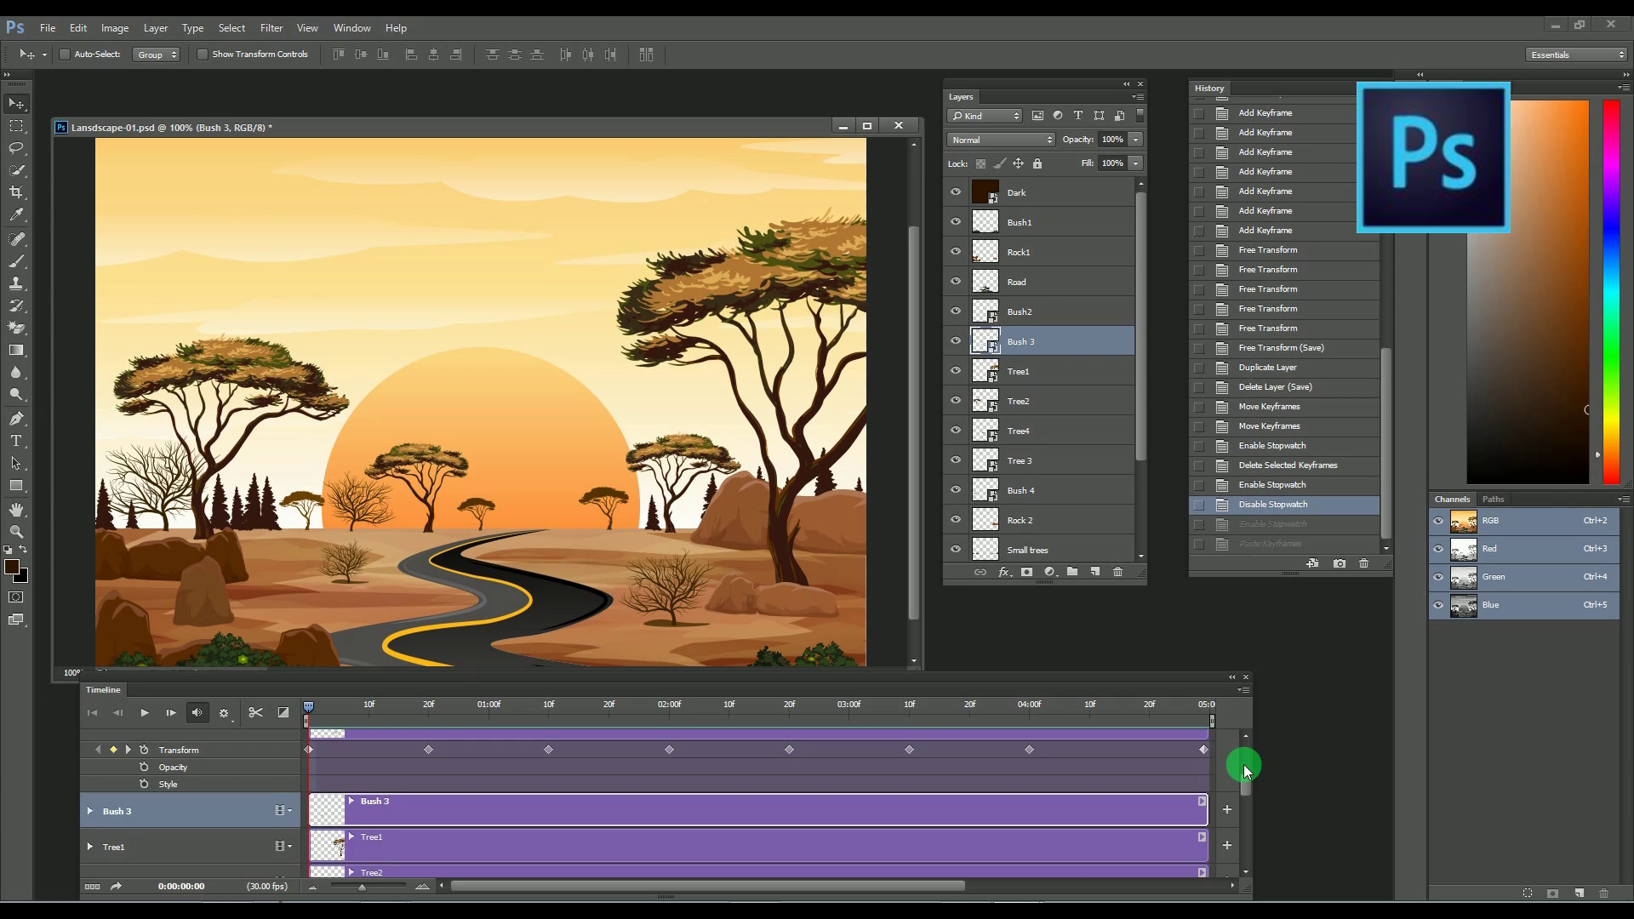
Play the timeline to review Bush 3's sway, and hide the Bush 3 layer.
{"action": "scroll", "coordinate": [1245, 781], "scroll_direction": "up", "scroll_amount": 1}
{"action": "left_click", "coordinate": [145, 713]}
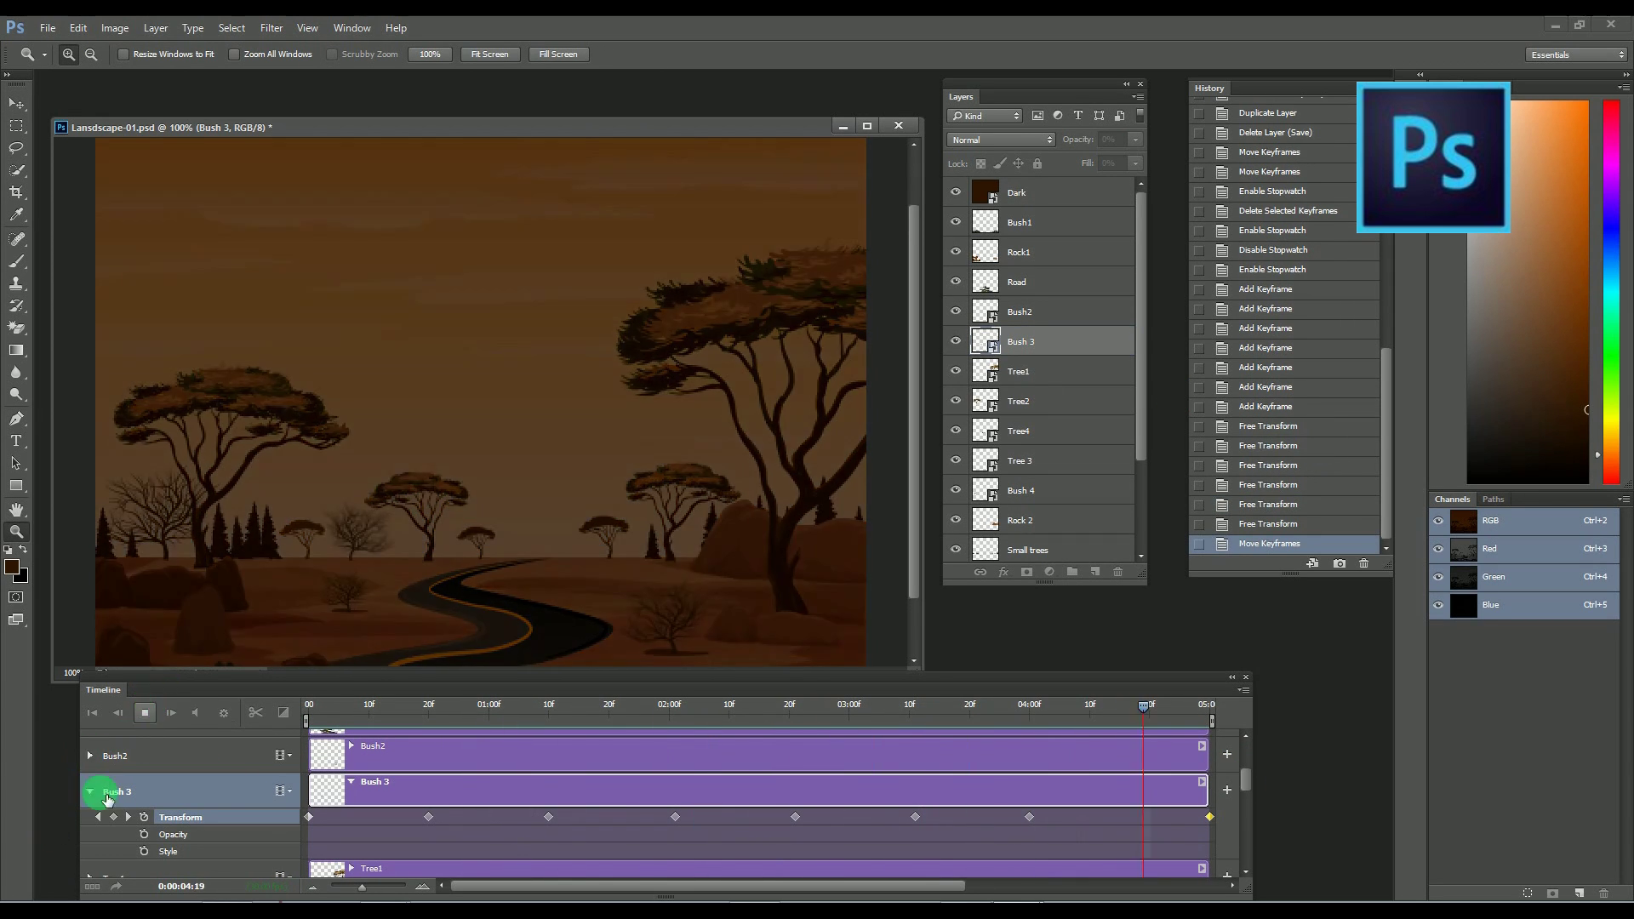
{"action": "left_click", "coordinate": [91, 792]}
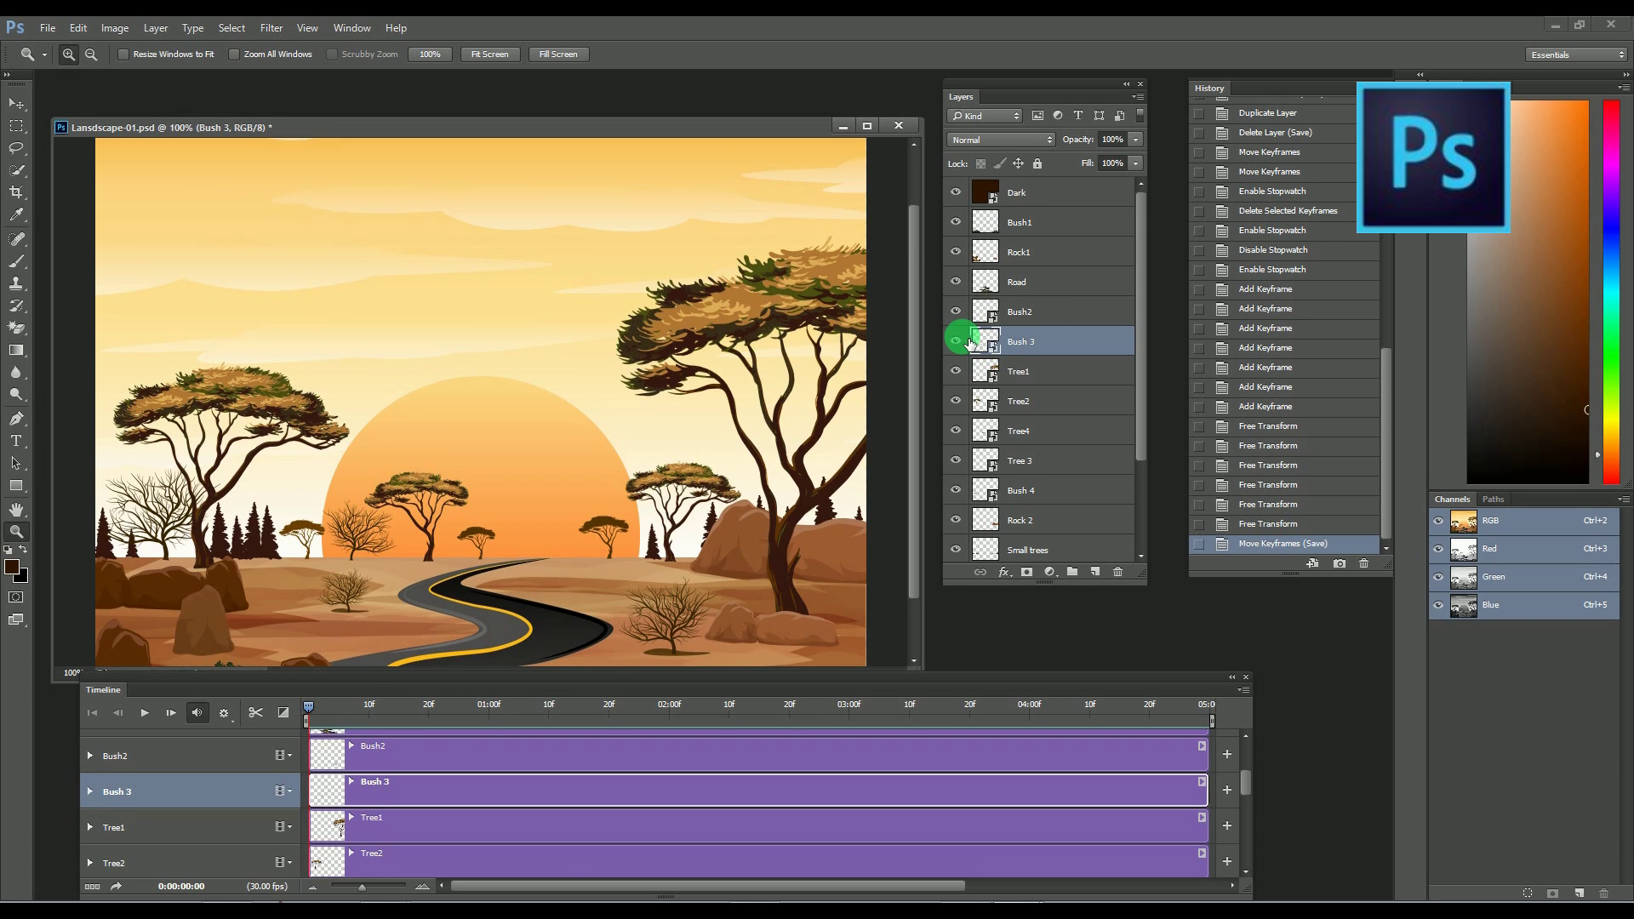
{"action": "left_click", "coordinate": [956, 341]}
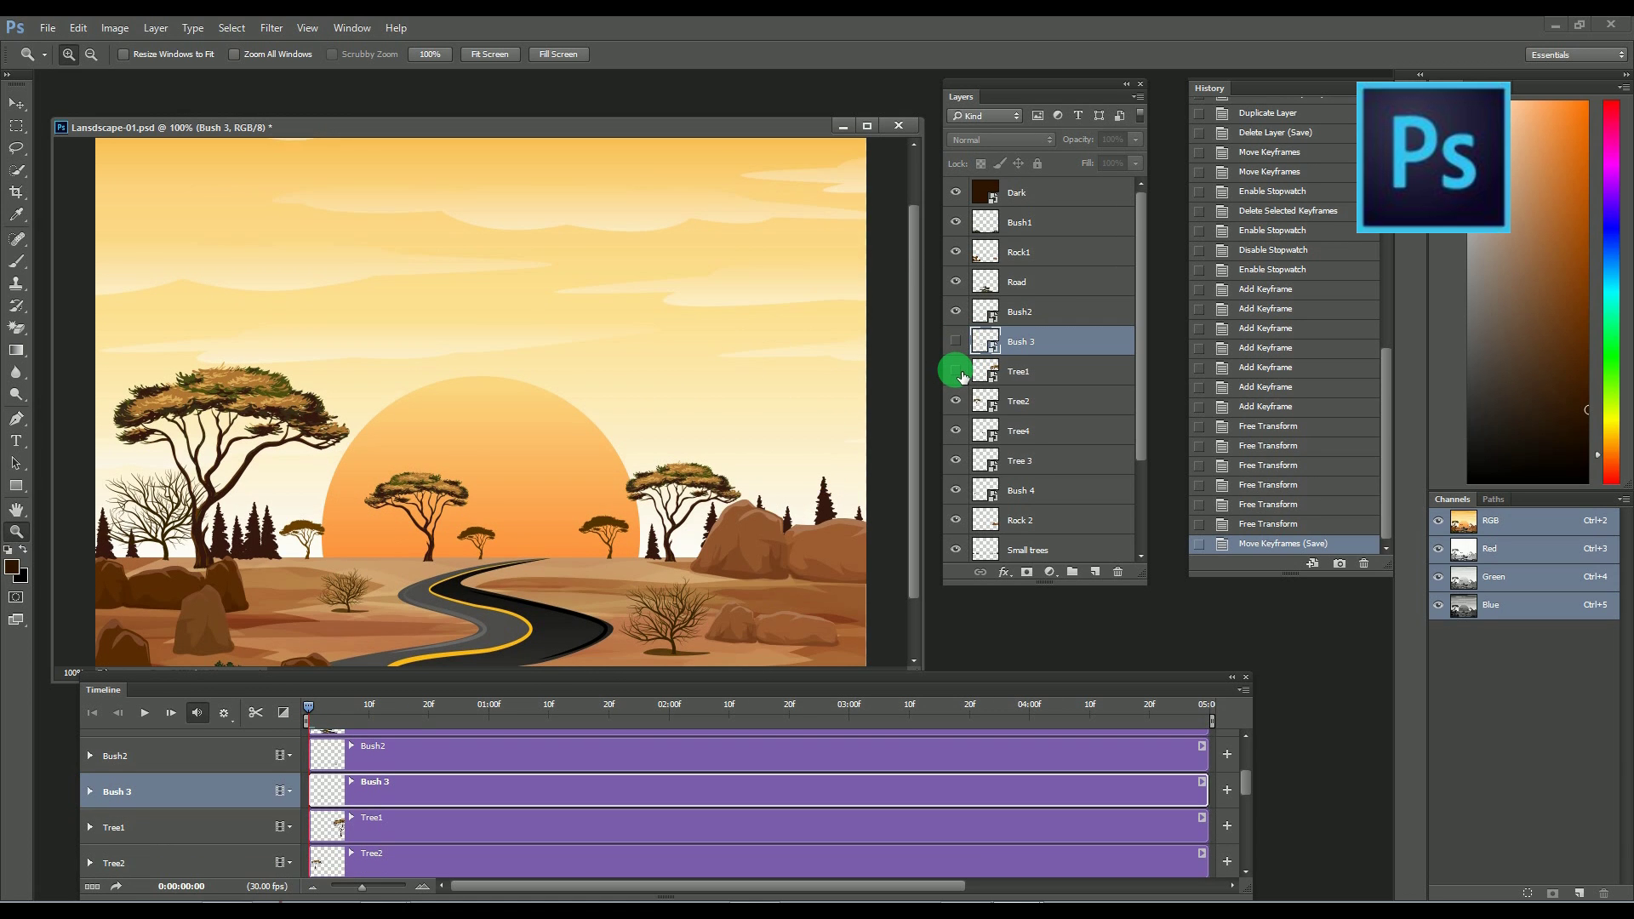
Enable Transform keyframing for Tree1 at the clip's start and add a second keyframe at 0:00:00:20.
{"action": "left_click", "coordinate": [771, 529]}
{"action": "left_click", "coordinate": [771, 530], "text": "alt"}
{"action": "left_click", "coordinate": [771, 529], "text": "alt"}
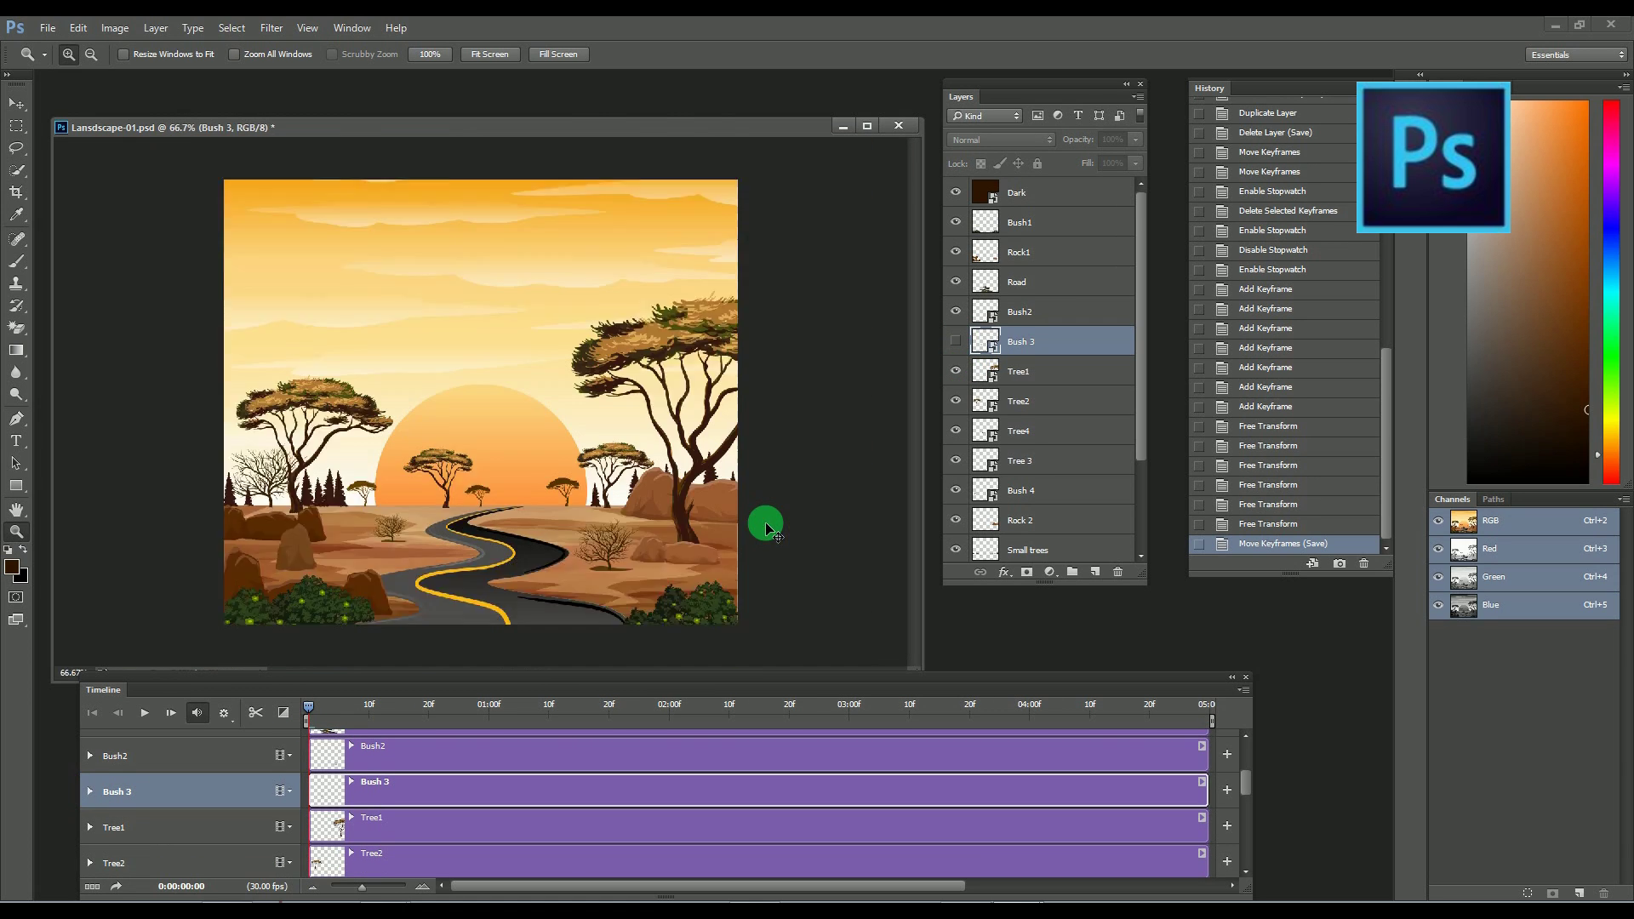
{"action": "left_click", "coordinate": [772, 529], "text": "alt"}
{"action": "left_click", "coordinate": [696, 389]}
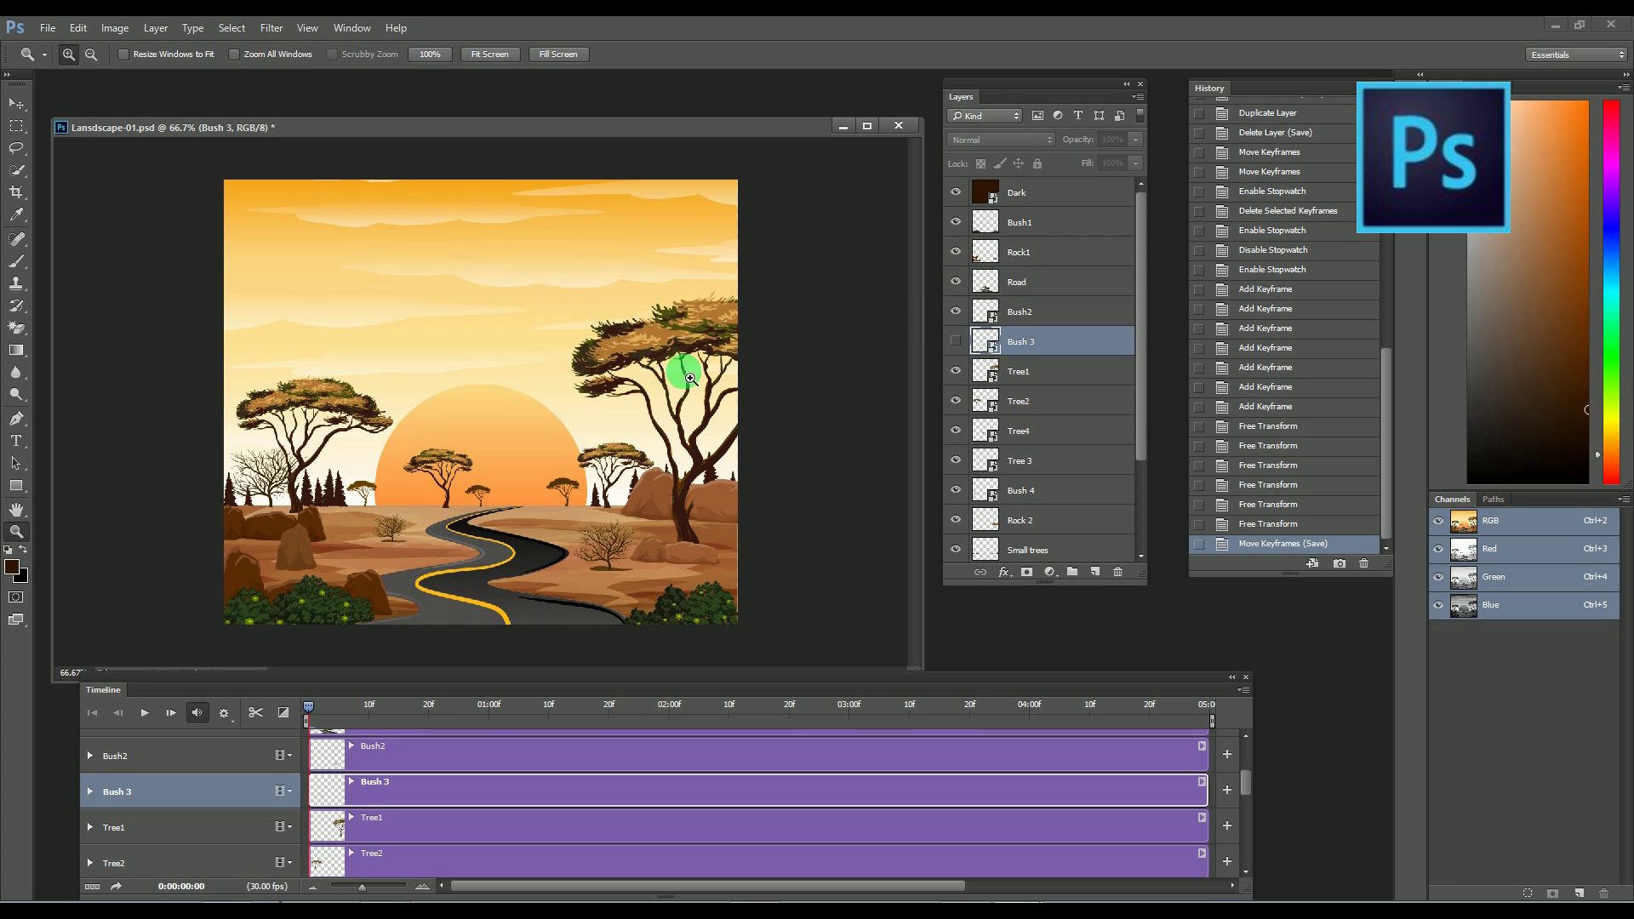
{"action": "left_click", "coordinate": [806, 362]}
{"action": "left_click_drag", "start_coordinate": [821, 557], "coordinate": [514, 380]}
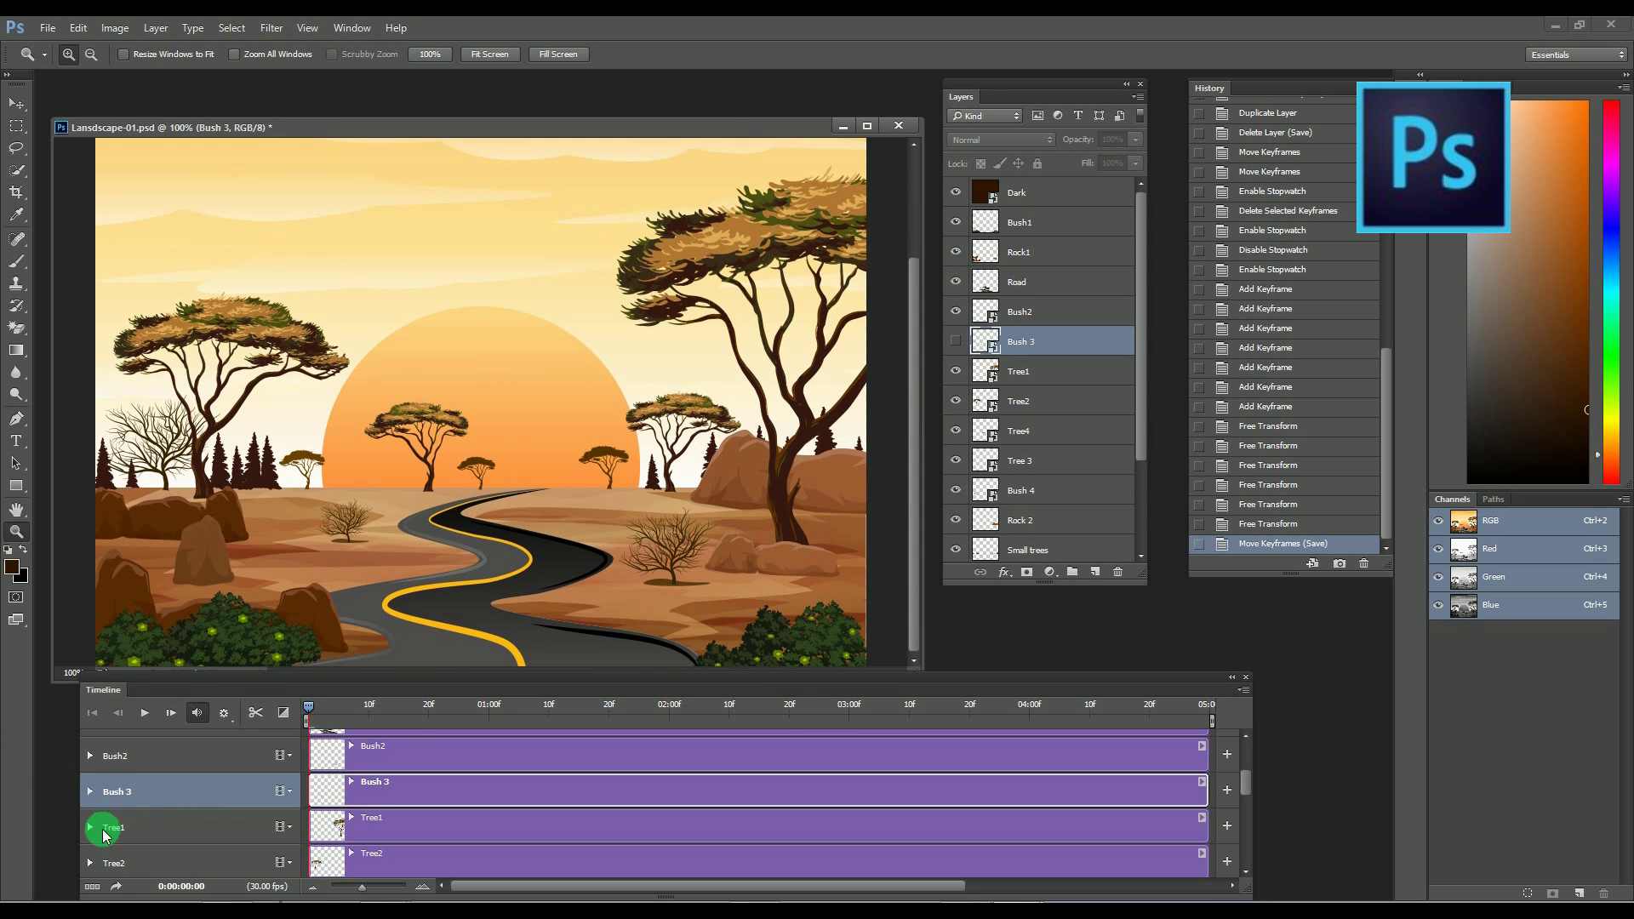
{"action": "left_click", "coordinate": [89, 827]}
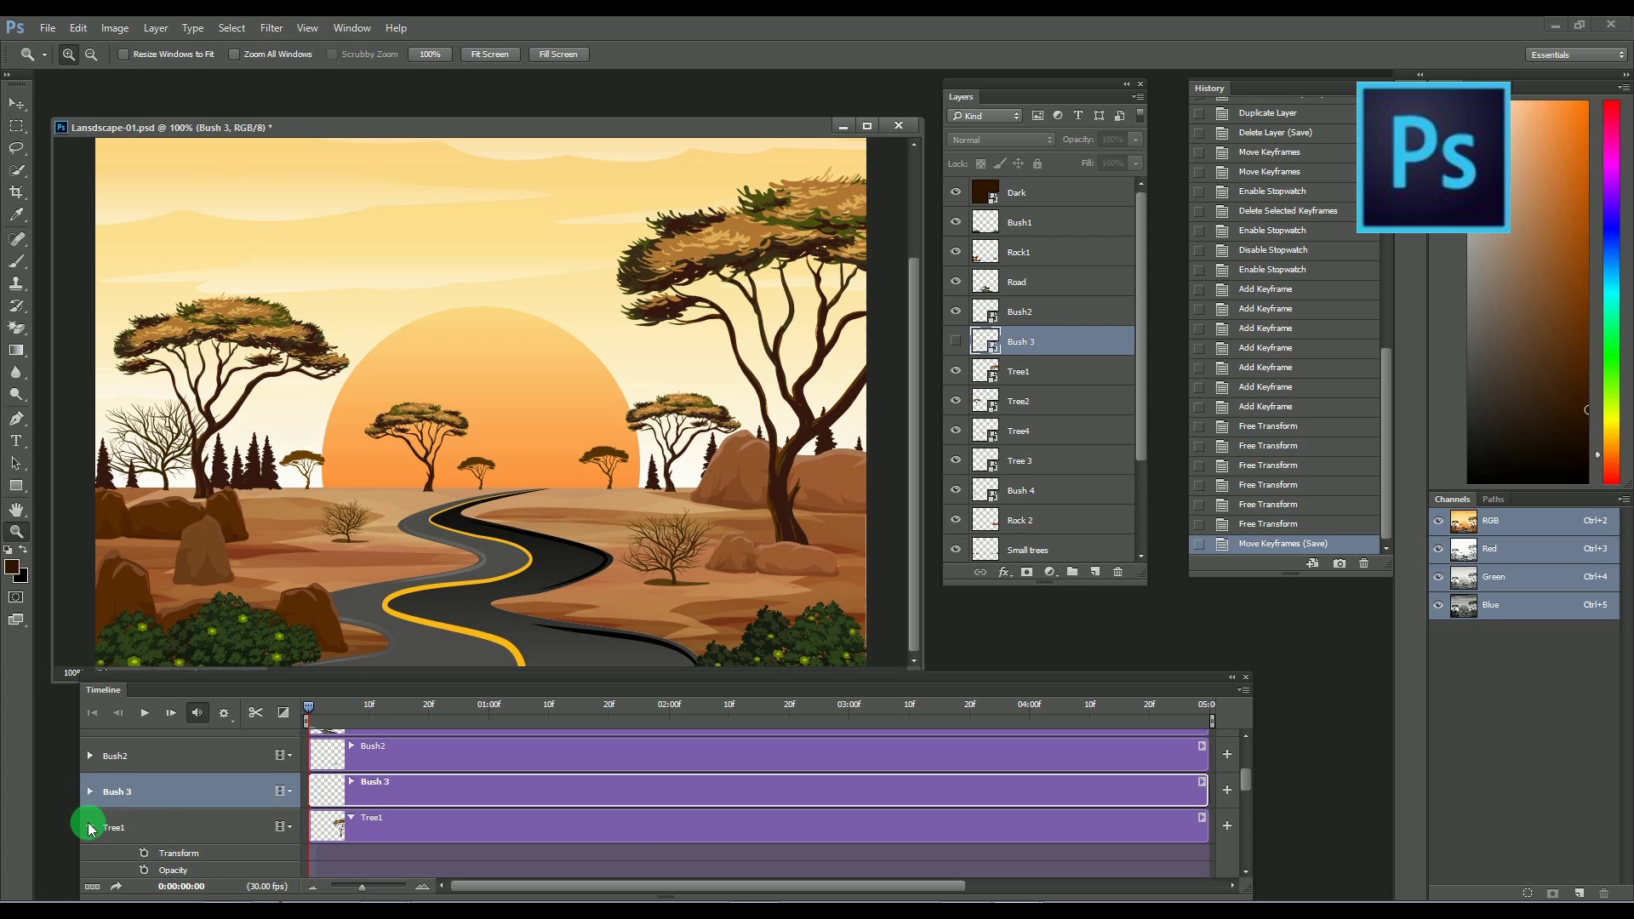
{"action": "left_click", "coordinate": [144, 853]}
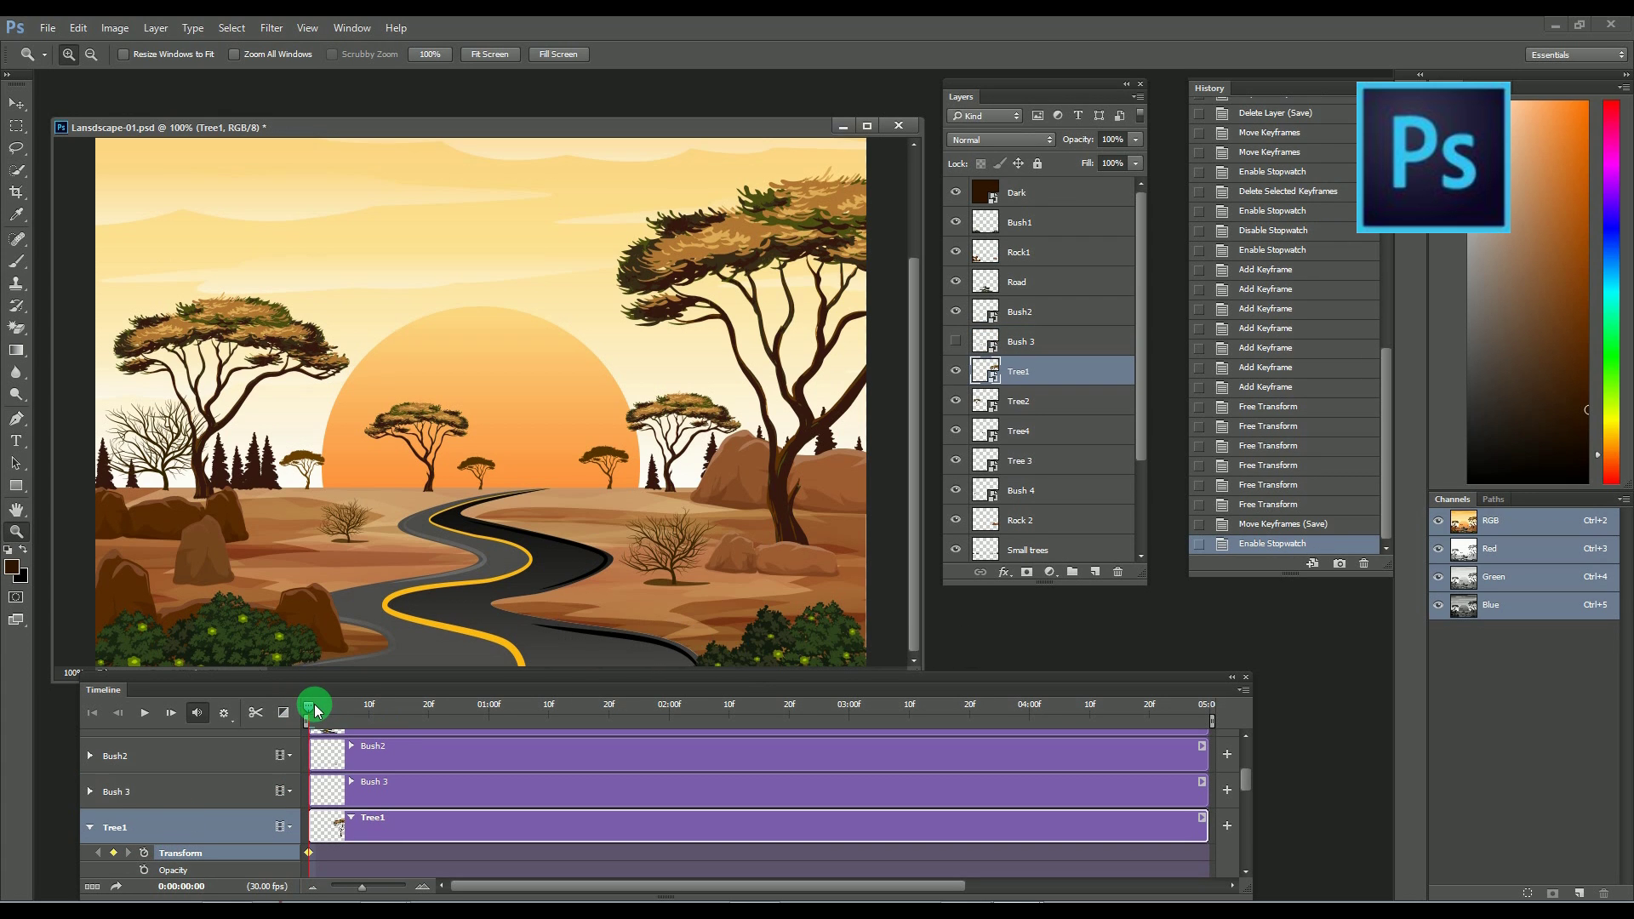
{"action": "left_click_drag", "start_coordinate": [318, 708], "coordinate": [434, 717]}
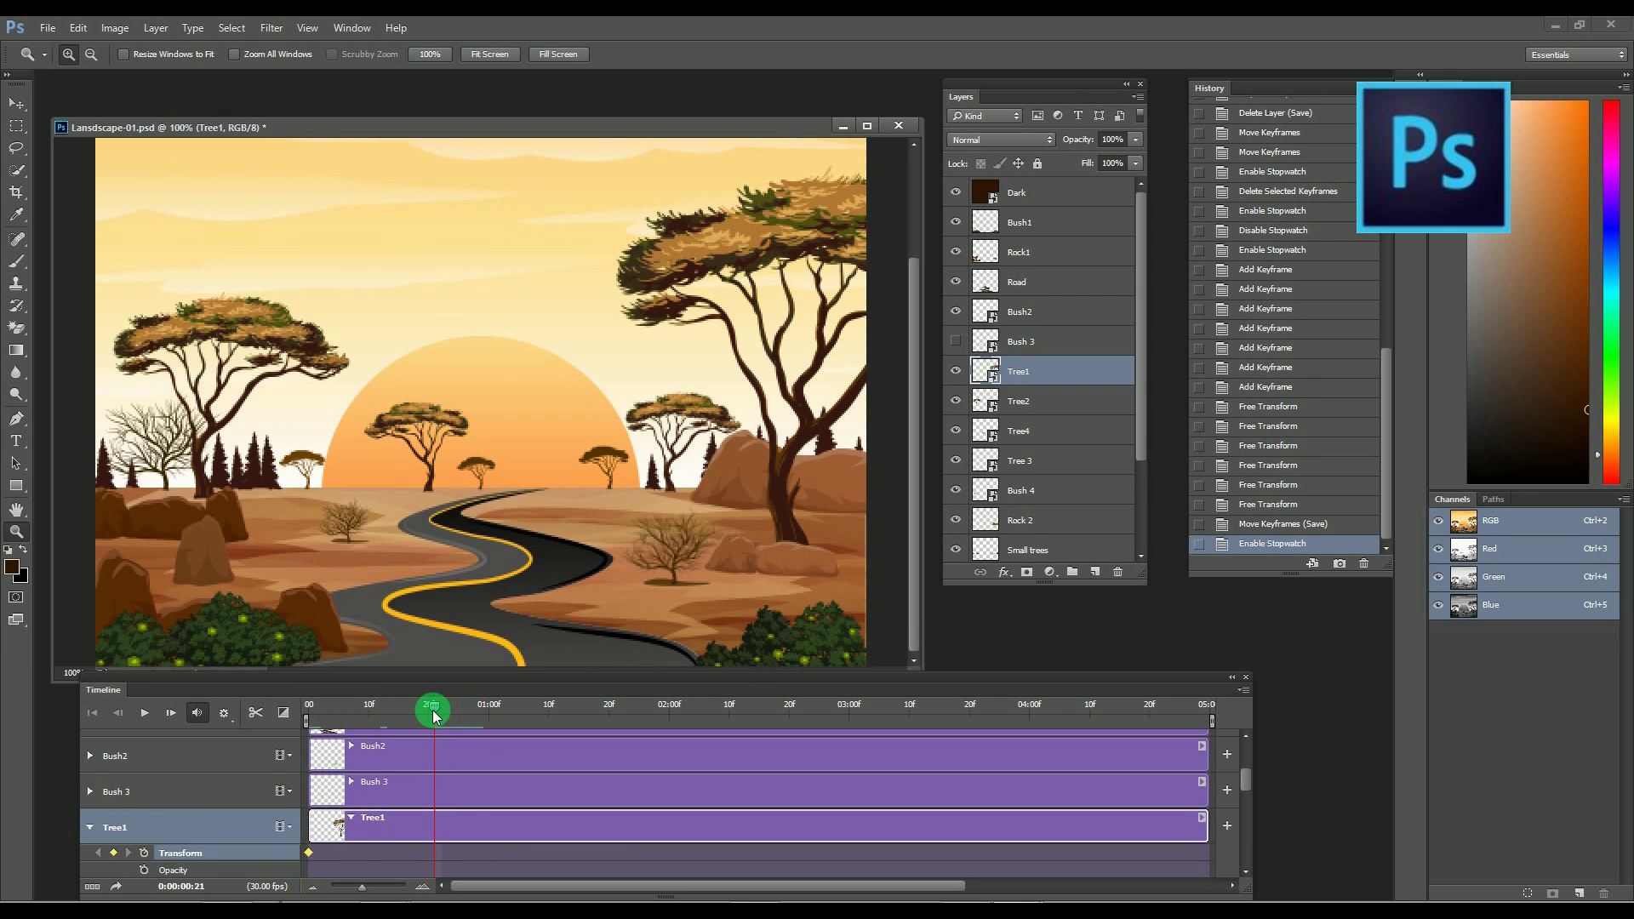
{"action": "left_click", "coordinate": [113, 853]}
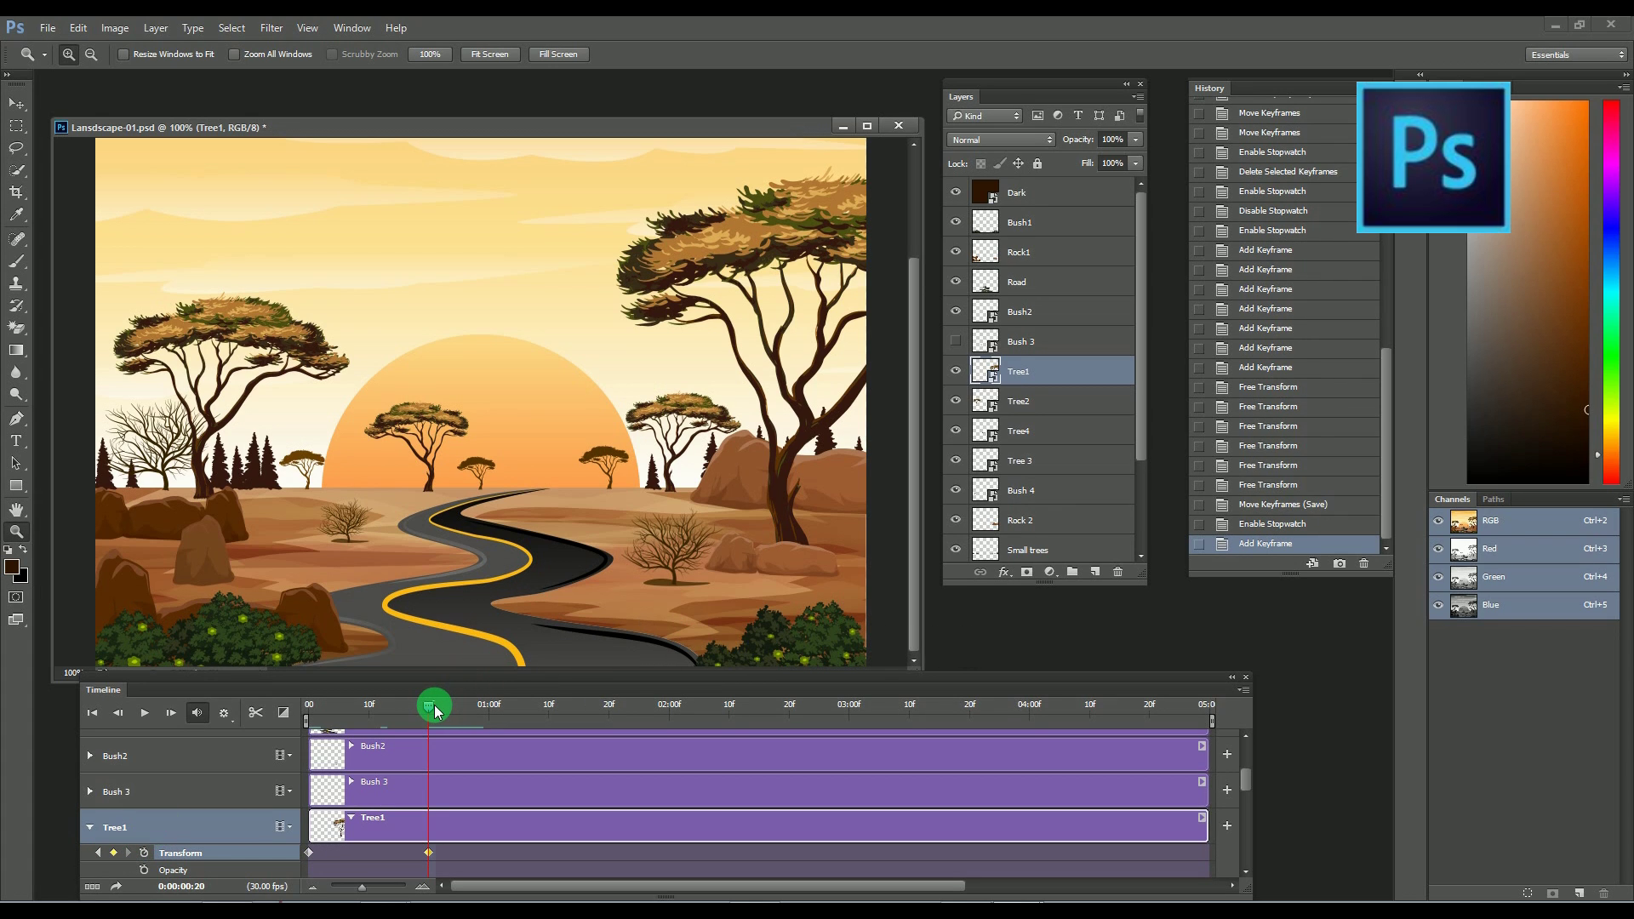
Add Tree1 Transform keyframes at 0:00:01:10, 0:00:02:00, 0:00:02:20, 0:00:03:11 and 0:00:04:04.
{"action": "left_click_drag", "start_coordinate": [432, 707], "coordinate": [669, 710]}
{"action": "left_click", "coordinate": [114, 852]}
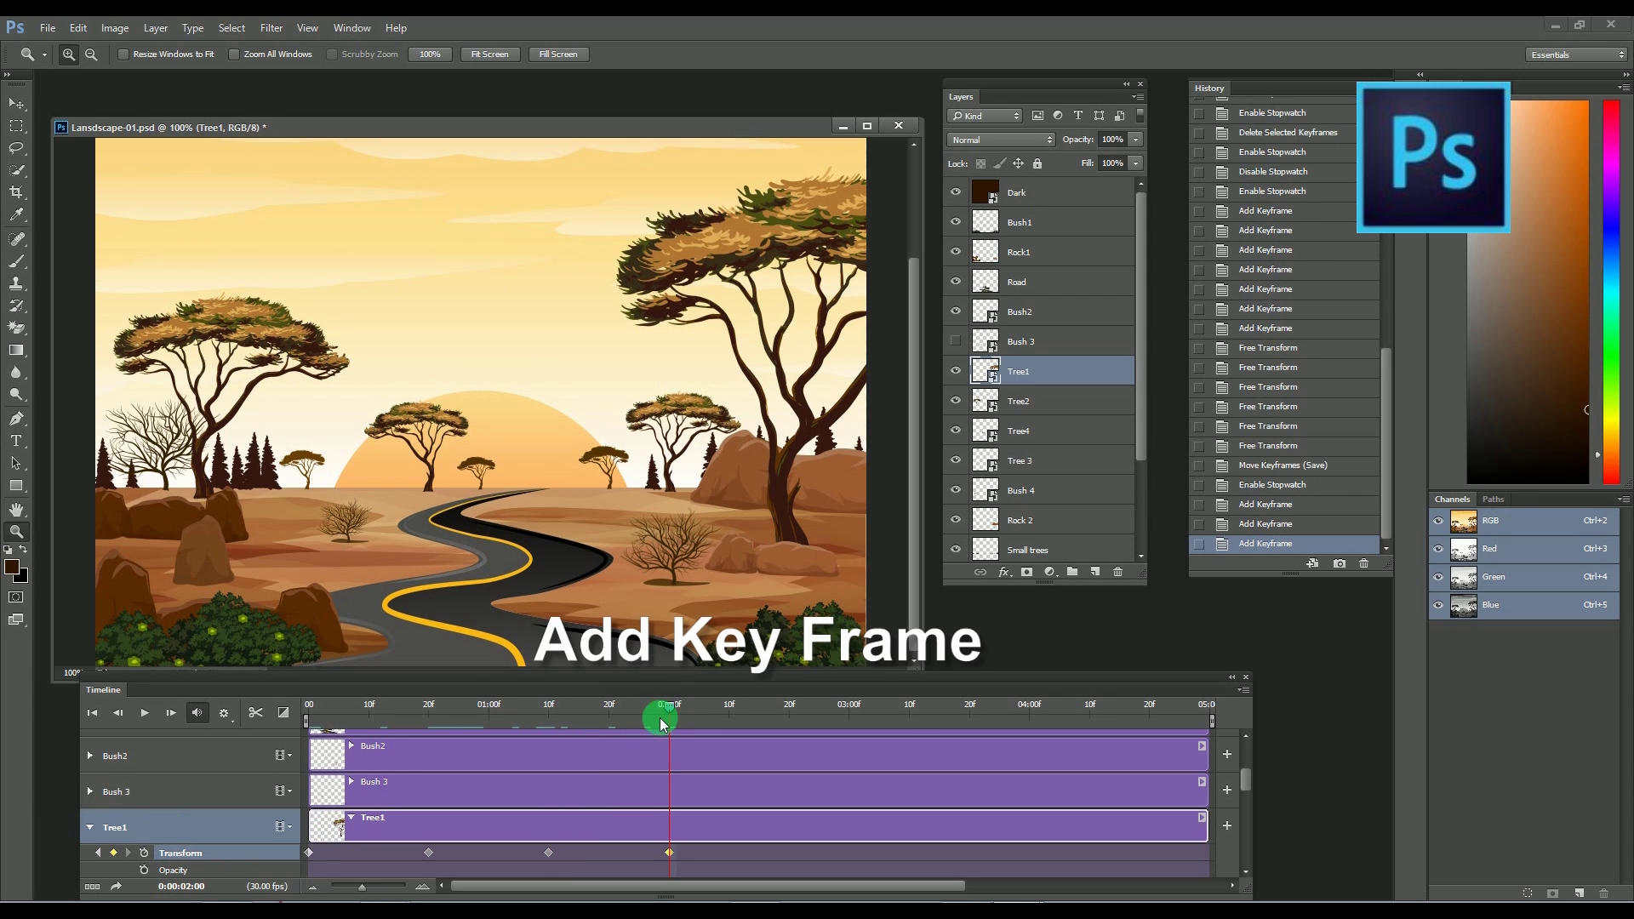
{"action": "left_click", "coordinate": [786, 706]}
{"action": "left_click", "coordinate": [114, 852]}
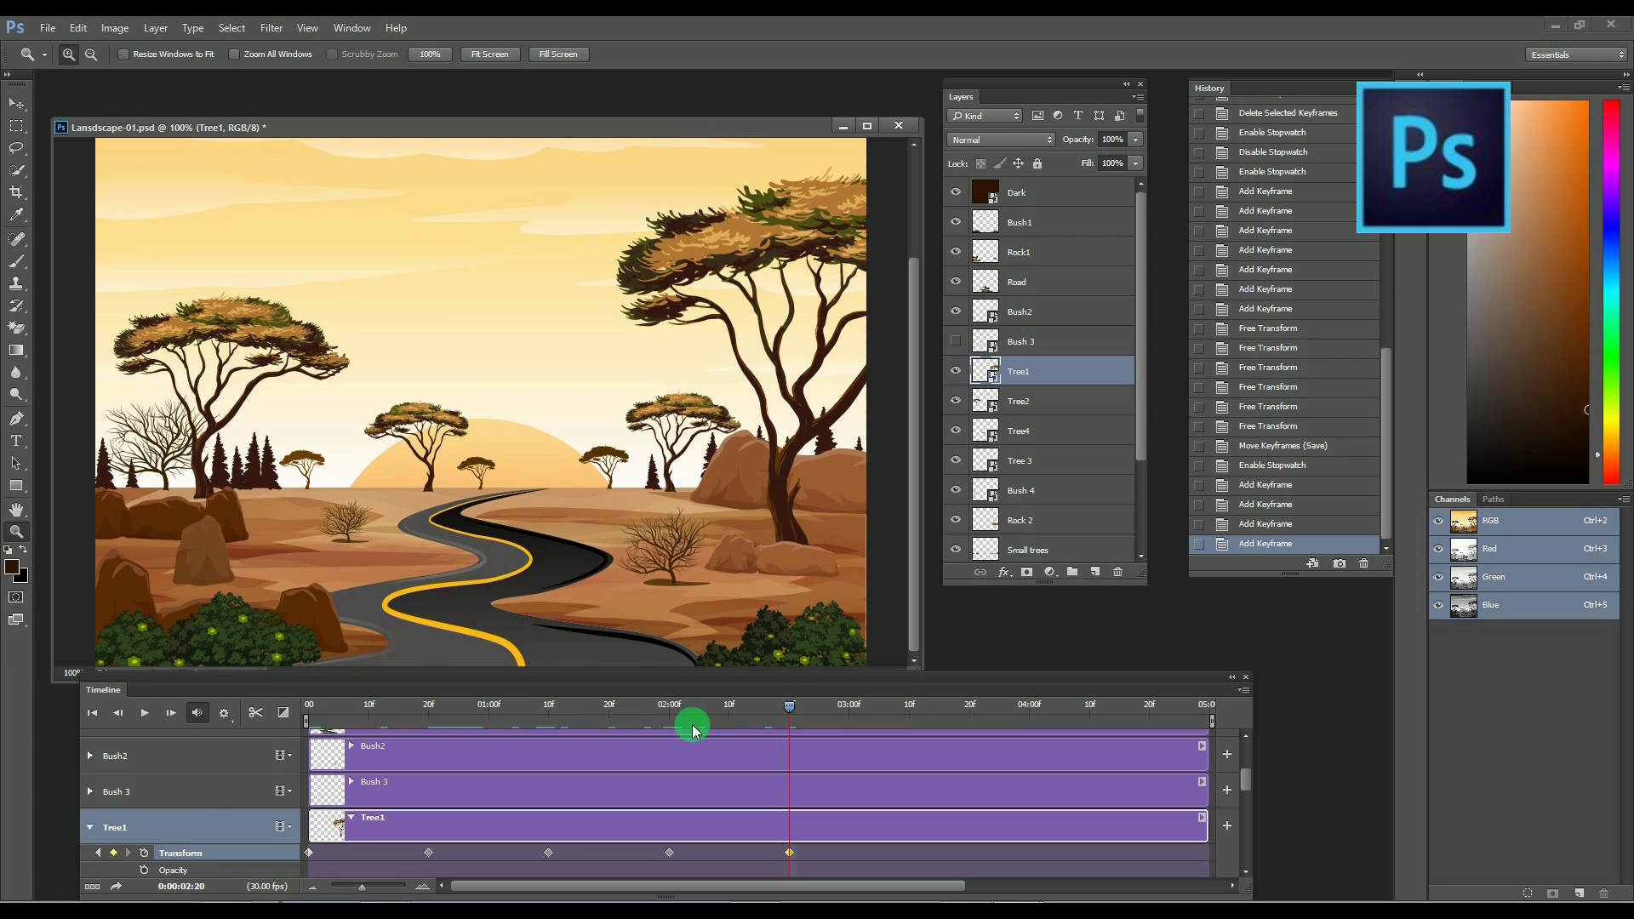
{"action": "left_click_drag", "start_coordinate": [795, 713], "coordinate": [912, 711]}
{"action": "left_click", "coordinate": [114, 852]}
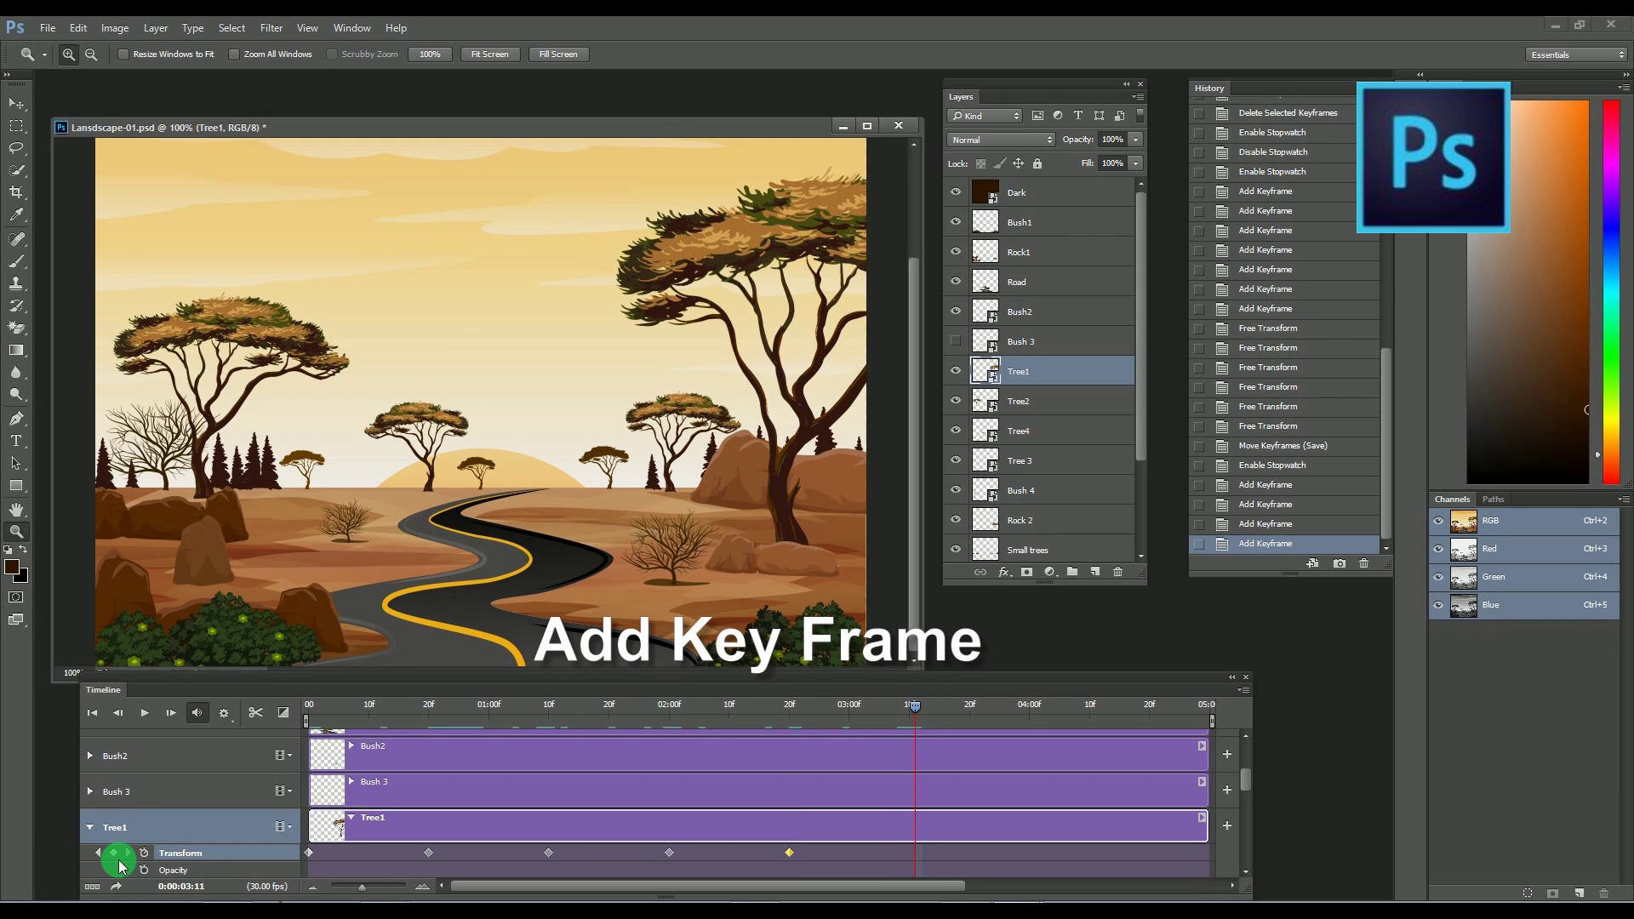
{"action": "left_click_drag", "start_coordinate": [910, 712], "coordinate": [1055, 727]}
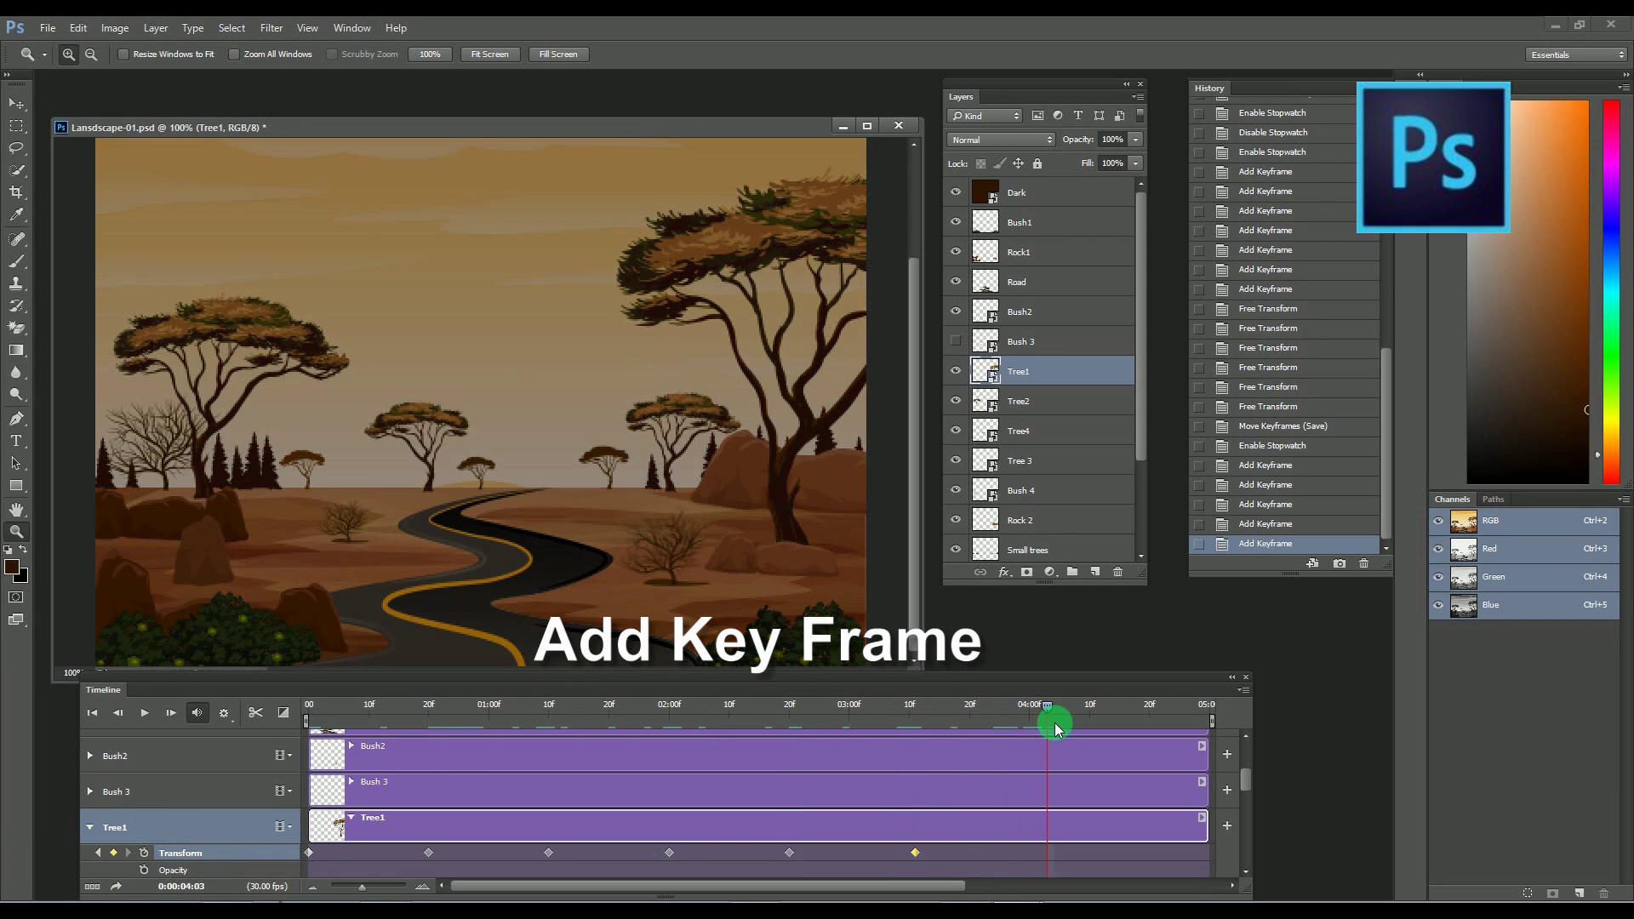
{"action": "left_click", "coordinate": [114, 853]}
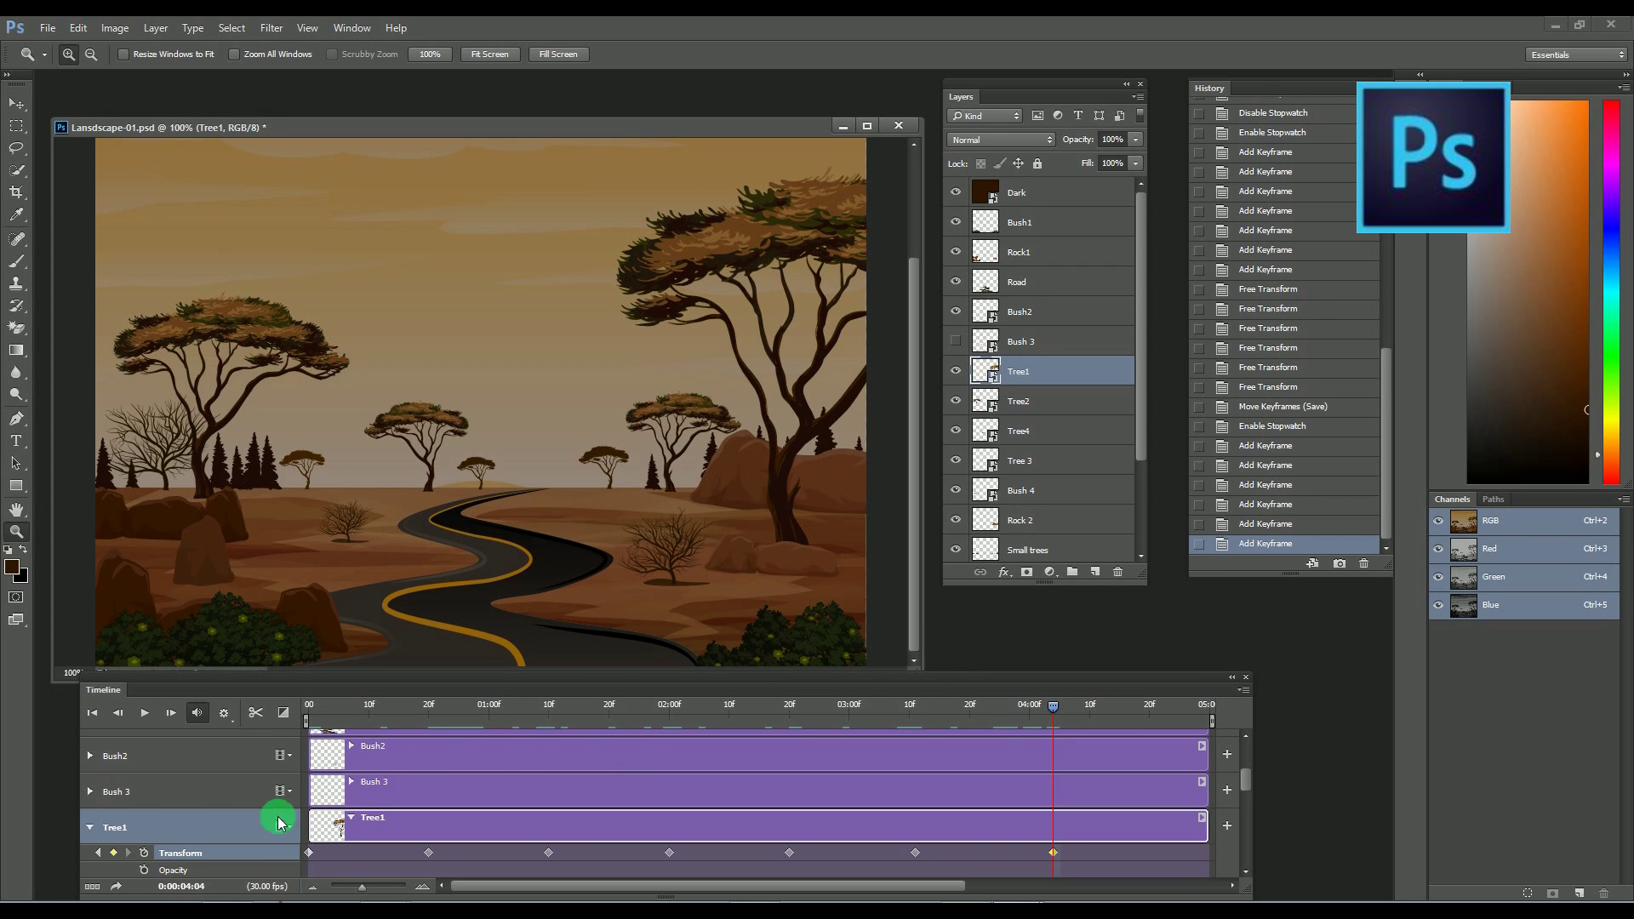
Try to rotate Tree1 clockwise around its trunk base with its second Transform keyframe selected.
{"action": "left_click", "coordinate": [428, 852]}
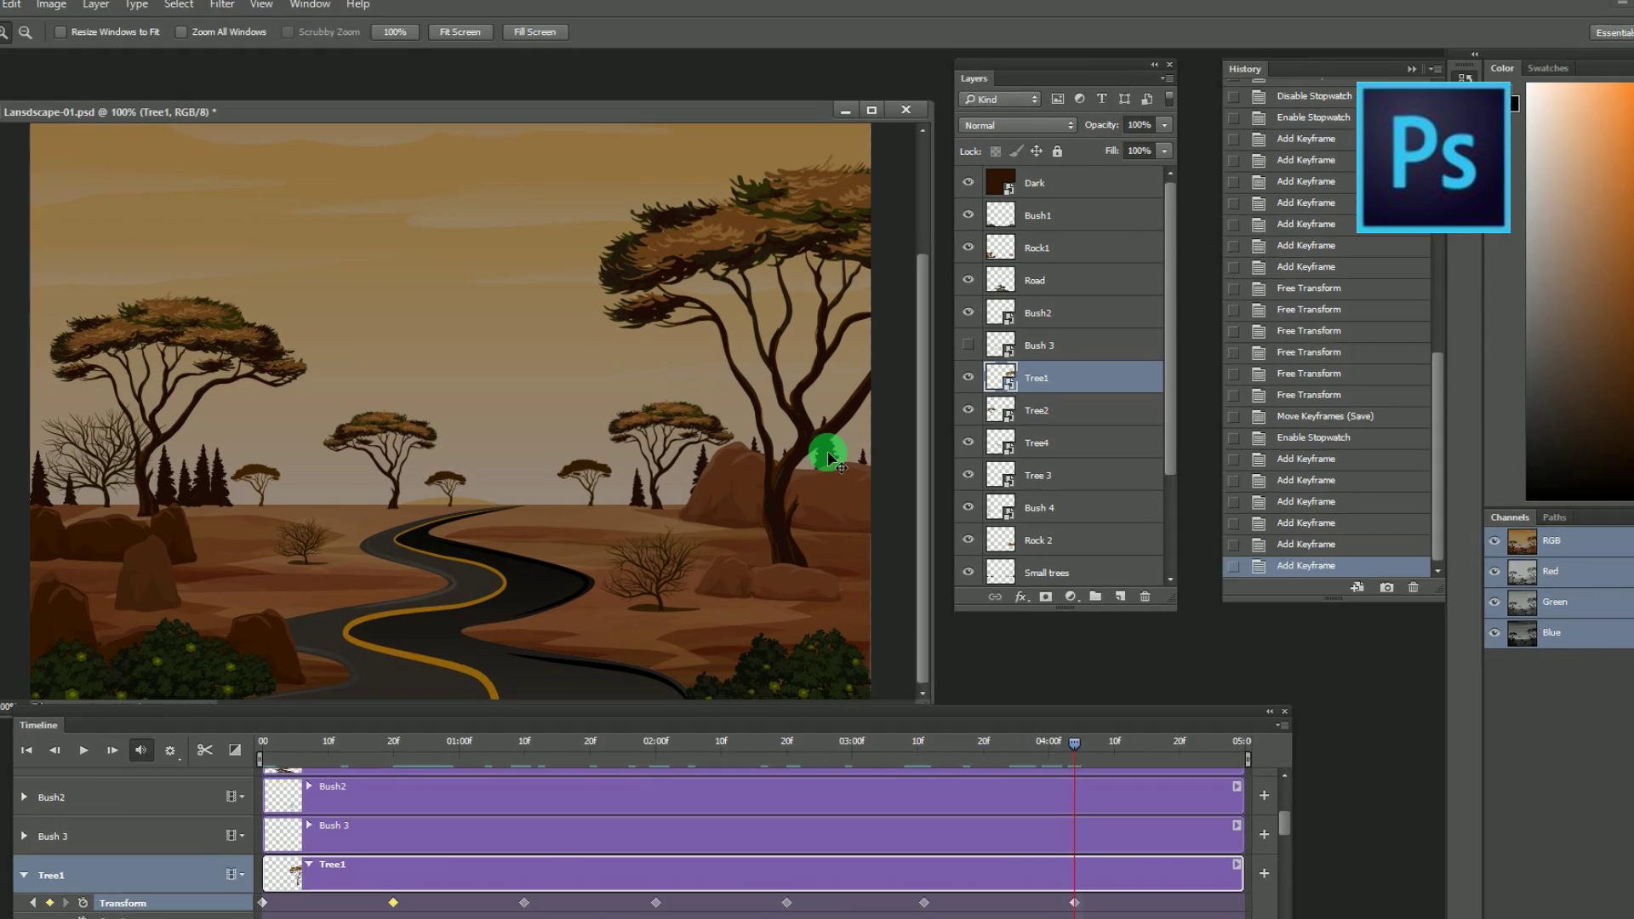
{"action": "key", "text": "ctrl+t"}
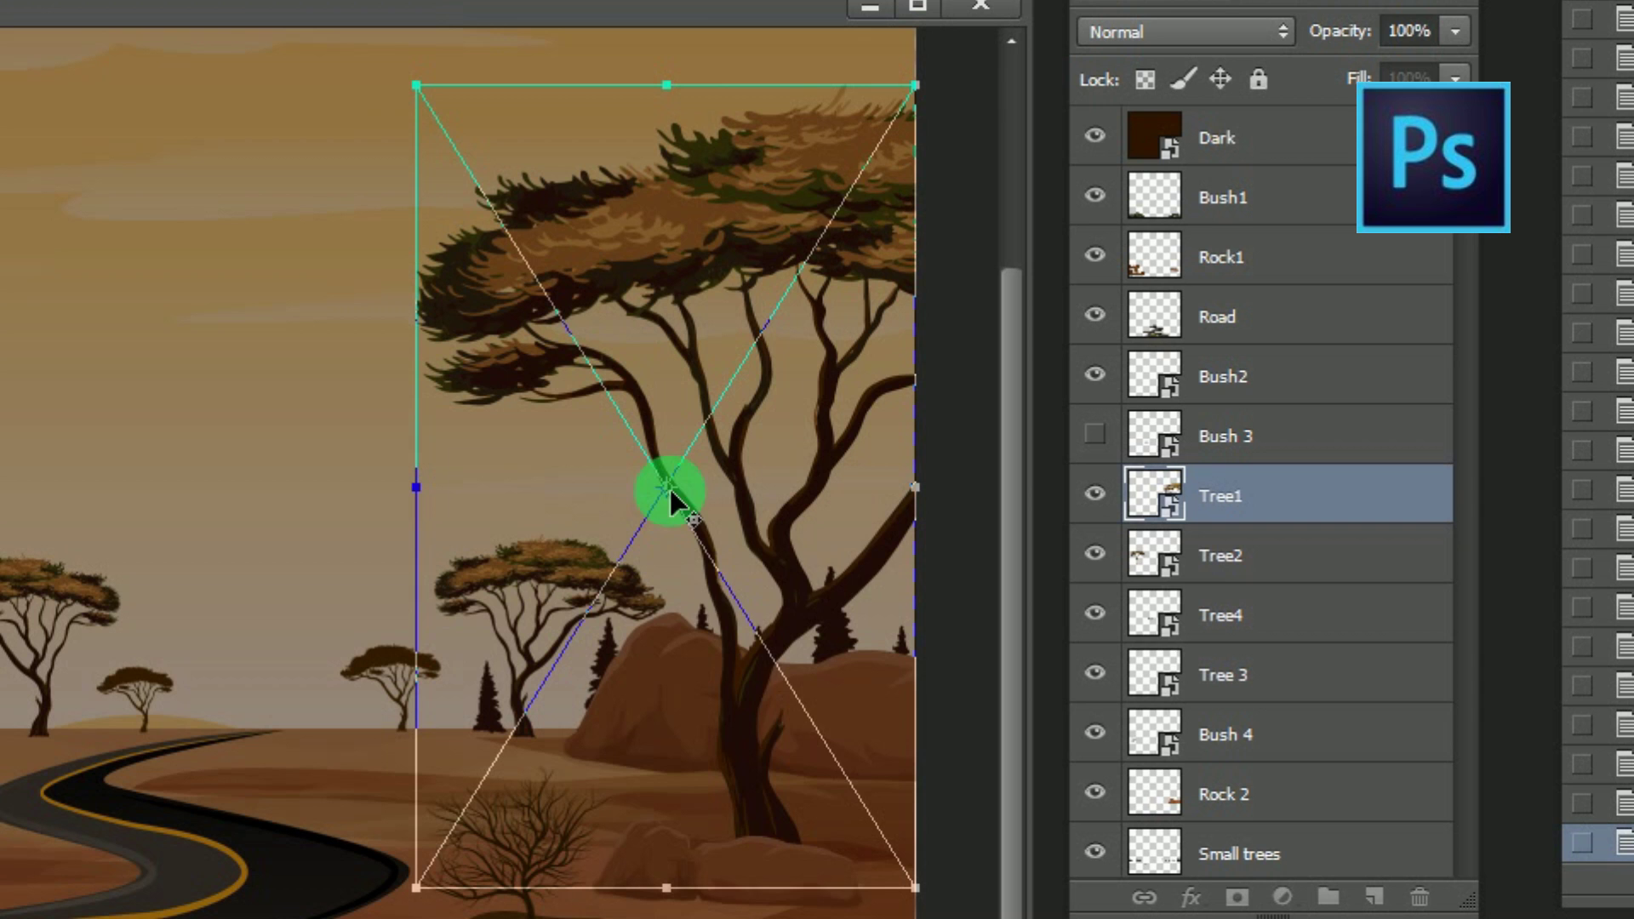
{"action": "left_click_drag", "start_coordinate": [670, 498], "coordinate": [774, 855]}
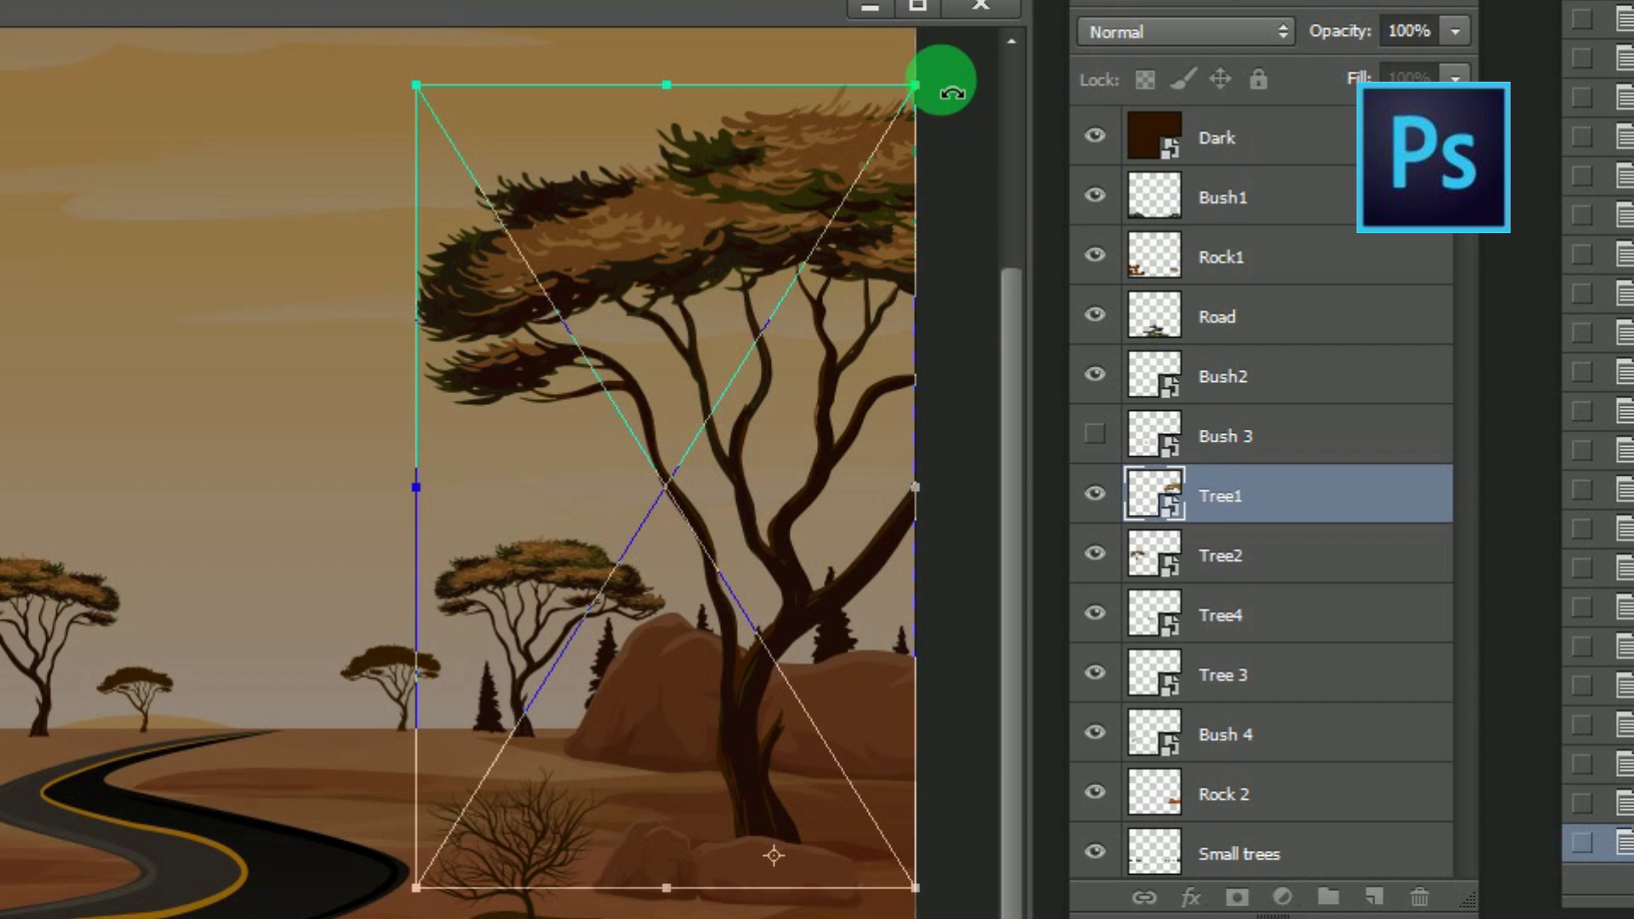
{"action": "left_click_drag", "start_coordinate": [952, 92], "coordinate": [985, 111]}
{"action": "left_click", "coordinate": [598, 56]}
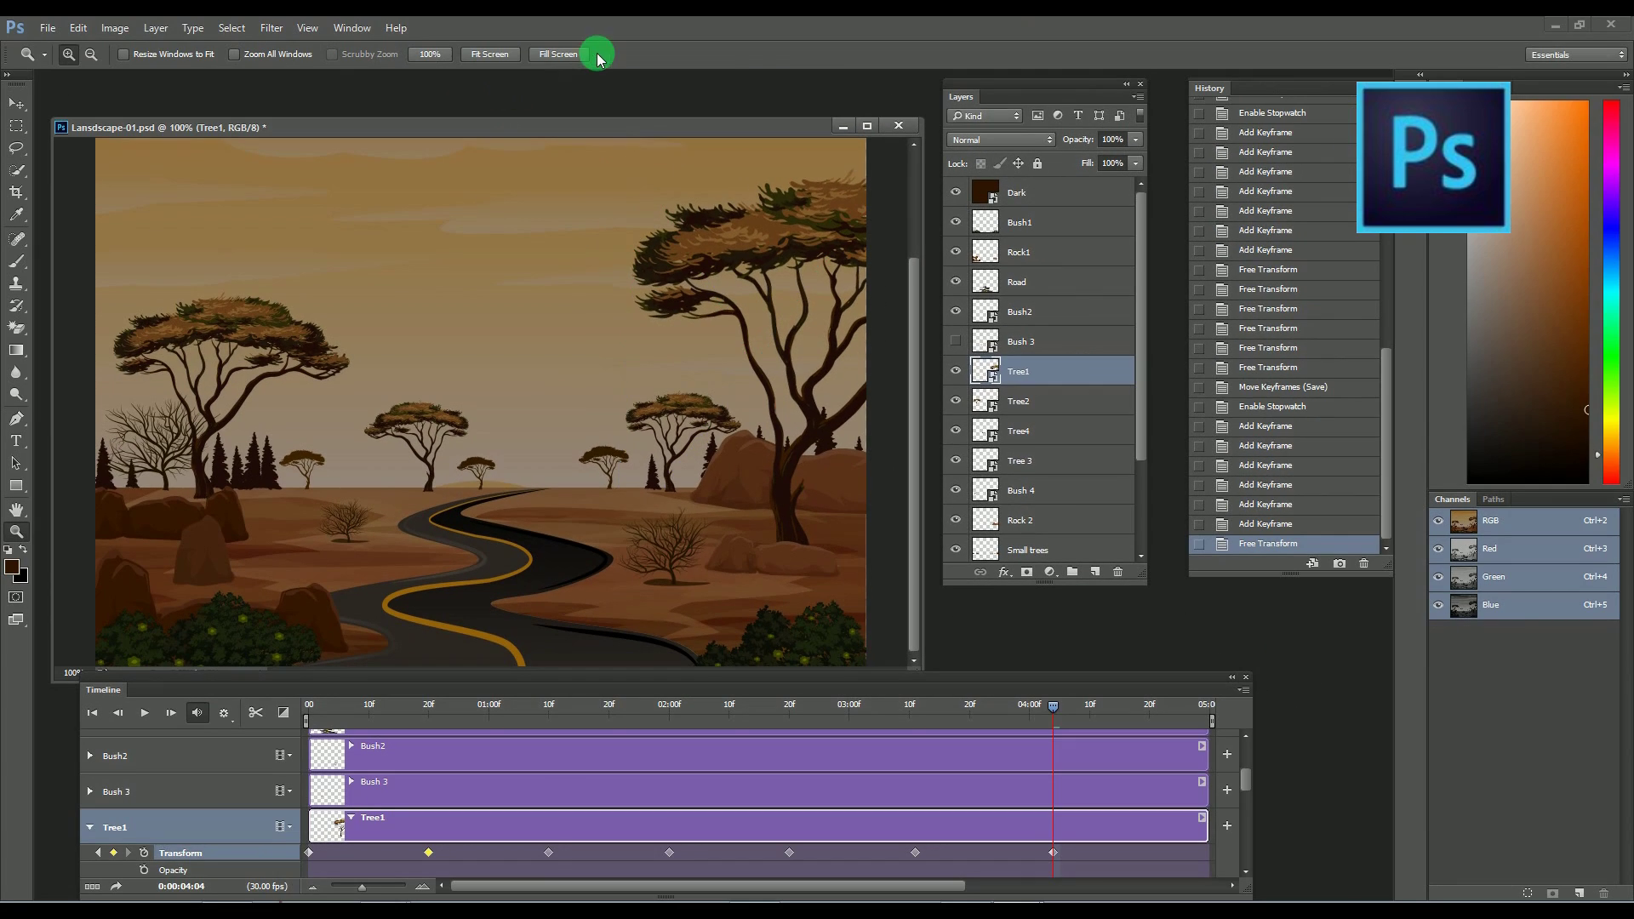
Undo Tree1's rotation and last keyframe, and add the final Transform keyframe at 0:00:04:03 instead.
{"action": "left_click_drag", "start_coordinate": [1052, 706], "coordinate": [624, 720]}
{"action": "key", "text": "ctrl+alt+z"}
{"action": "key", "text": "ctrl+alt+z"}
{"action": "left_click_drag", "start_coordinate": [915, 710], "coordinate": [1047, 720]}
{"action": "left_click", "coordinate": [114, 851]}
Rotate Tree1 clockwise around its trunk base at the 0:00:00:20 keyframe, and paste and reposition Transform keyframes along its track.
{"action": "key", "text": "ctrl+shift+z"}
{"action": "key", "text": "ctrl+shift+z"}
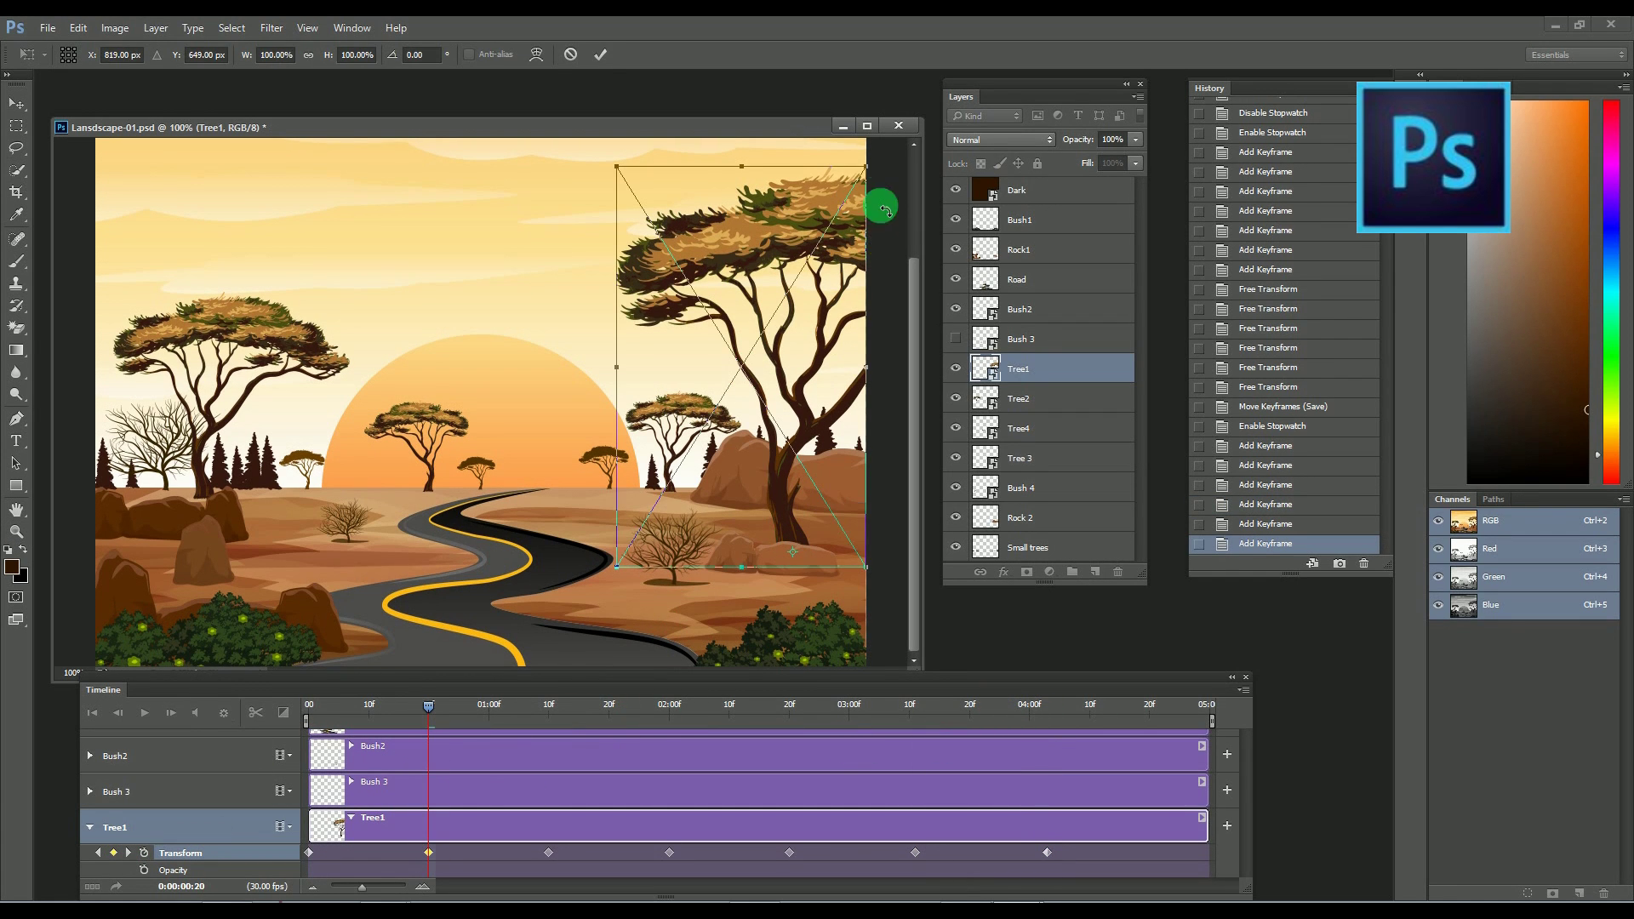
{"action": "left_click_drag", "start_coordinate": [530, 681], "coordinate": [671, 843]}
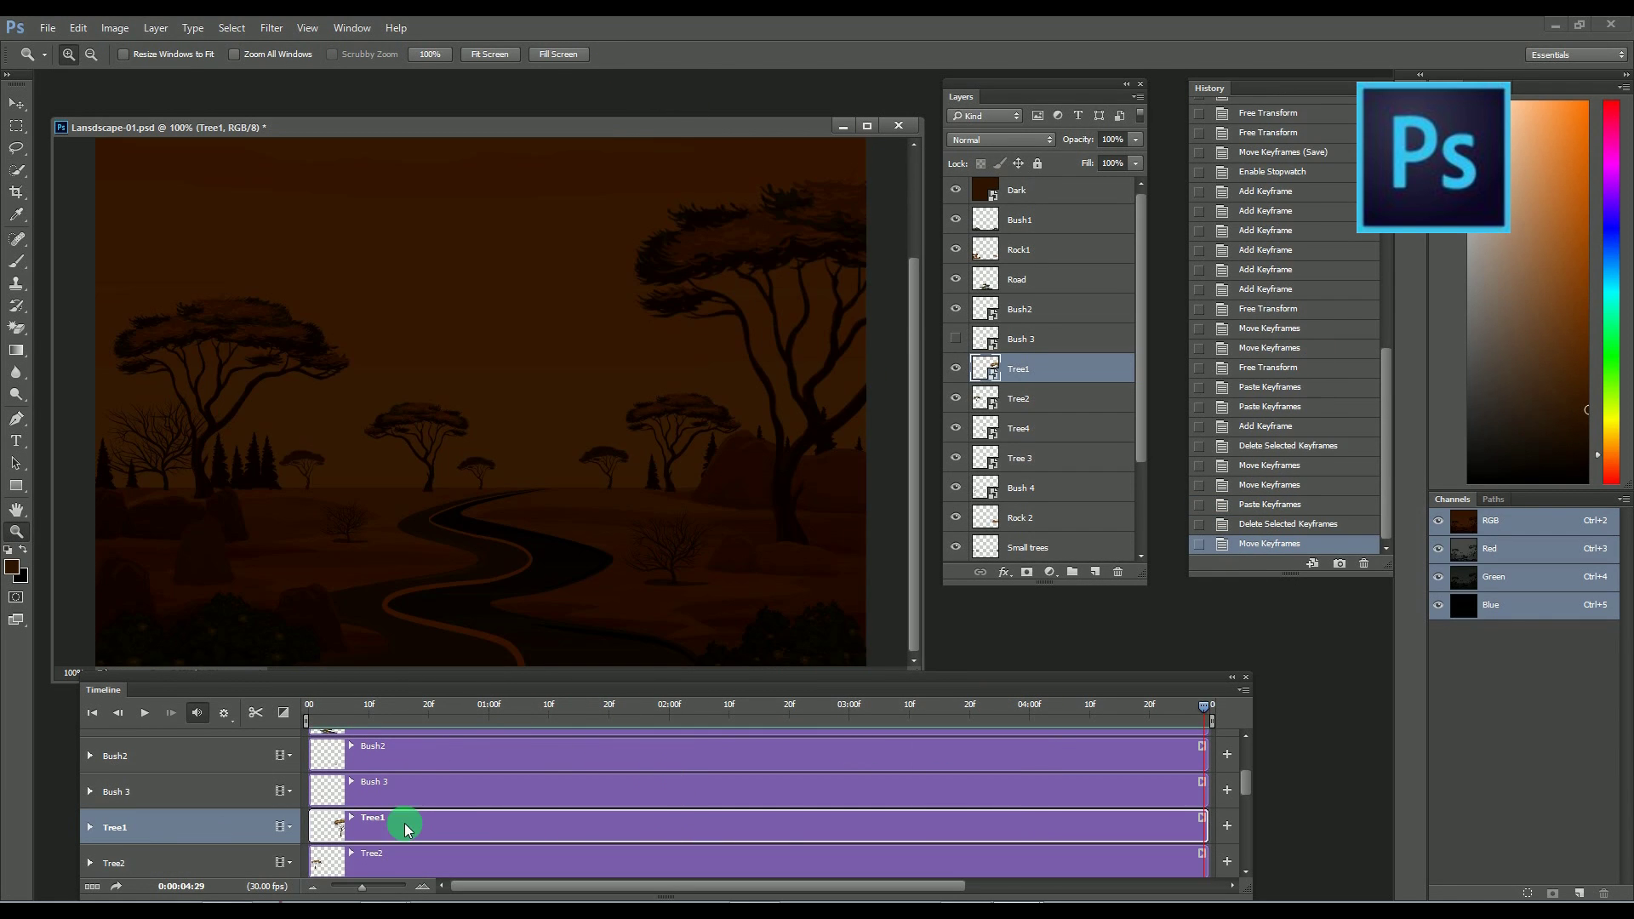
Return to the clip's start, select the Tree2 layer and expand its timeline track to show the Transform property.
{"action": "left_click_drag", "start_coordinate": [401, 827], "coordinate": [299, 749]}
{"action": "scroll", "coordinate": [357, 787], "scroll_direction": "down", "scroll_amount": 2}
{"action": "left_click", "coordinate": [350, 781]}
{"action": "left_click_drag", "start_coordinate": [111, 260], "coordinate": [410, 549]}
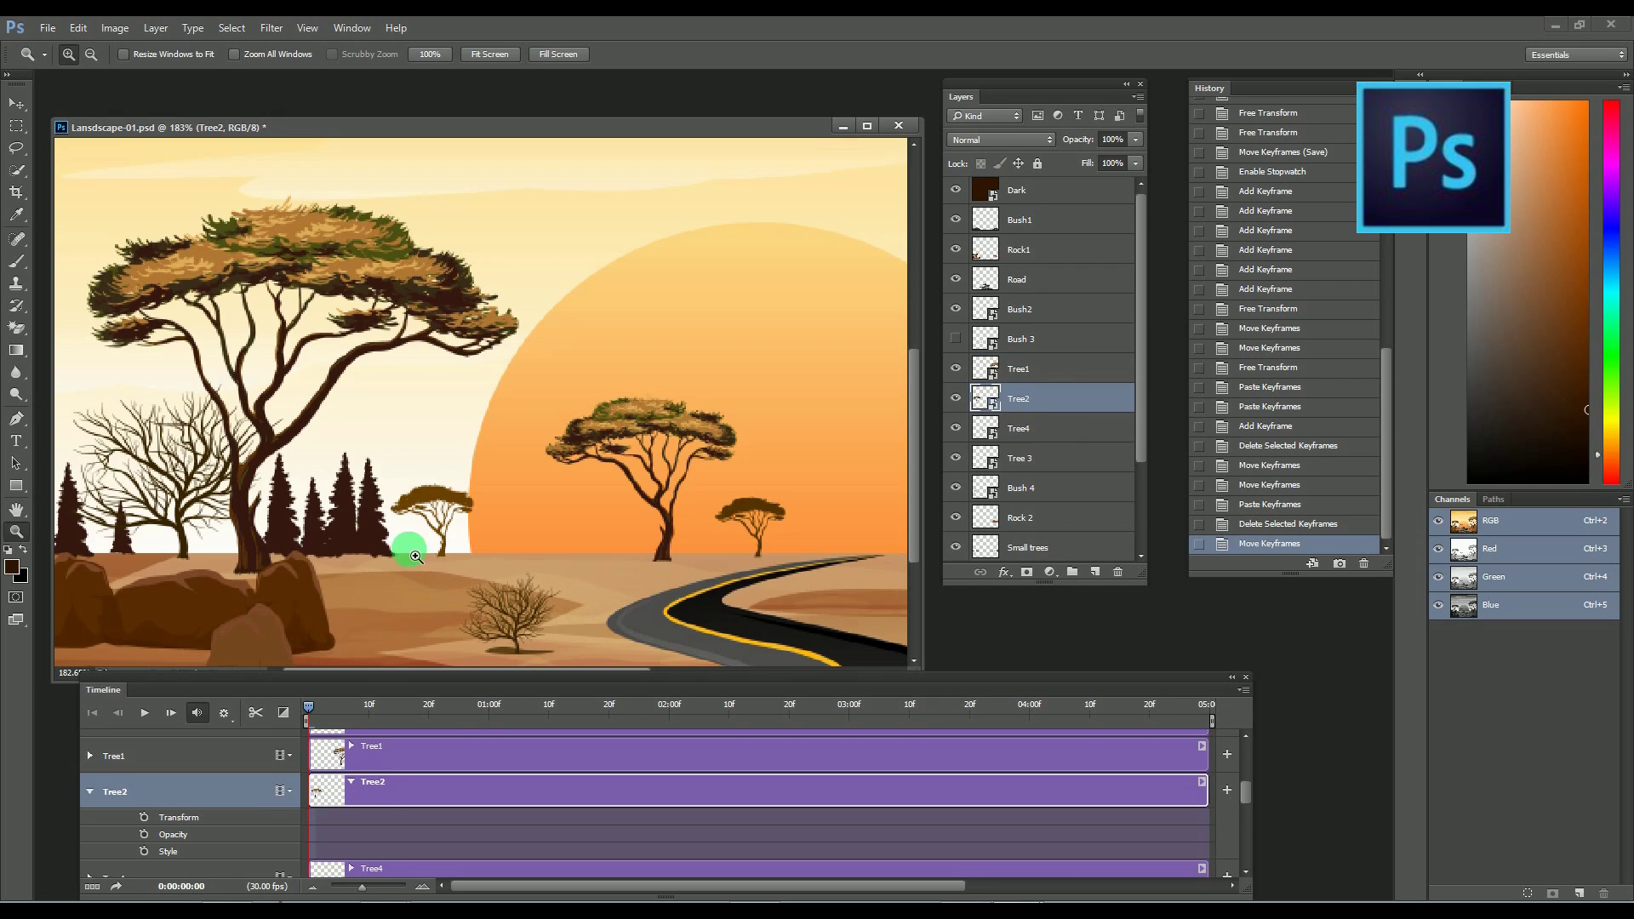
Enable Transform keyframing on Tree2 and add Transform keyframes at intervals from the clip's start to its end.
{"action": "left_click", "coordinate": [144, 817]}
{"action": "left_click_drag", "start_coordinate": [309, 707], "coordinate": [1208, 717]}
{"action": "left_click", "coordinate": [113, 817]}
{"action": "left_click", "coordinate": [113, 817]}
{"action": "left_click", "coordinate": [114, 817]}
{"action": "left_click", "coordinate": [113, 816]}
{"action": "left_click", "coordinate": [113, 816]}
{"action": "left_click", "coordinate": [114, 817]}
{"action": "left_click_drag", "start_coordinate": [948, 708], "coordinate": [308, 791]}
{"action": "left_click", "coordinate": [309, 816]}
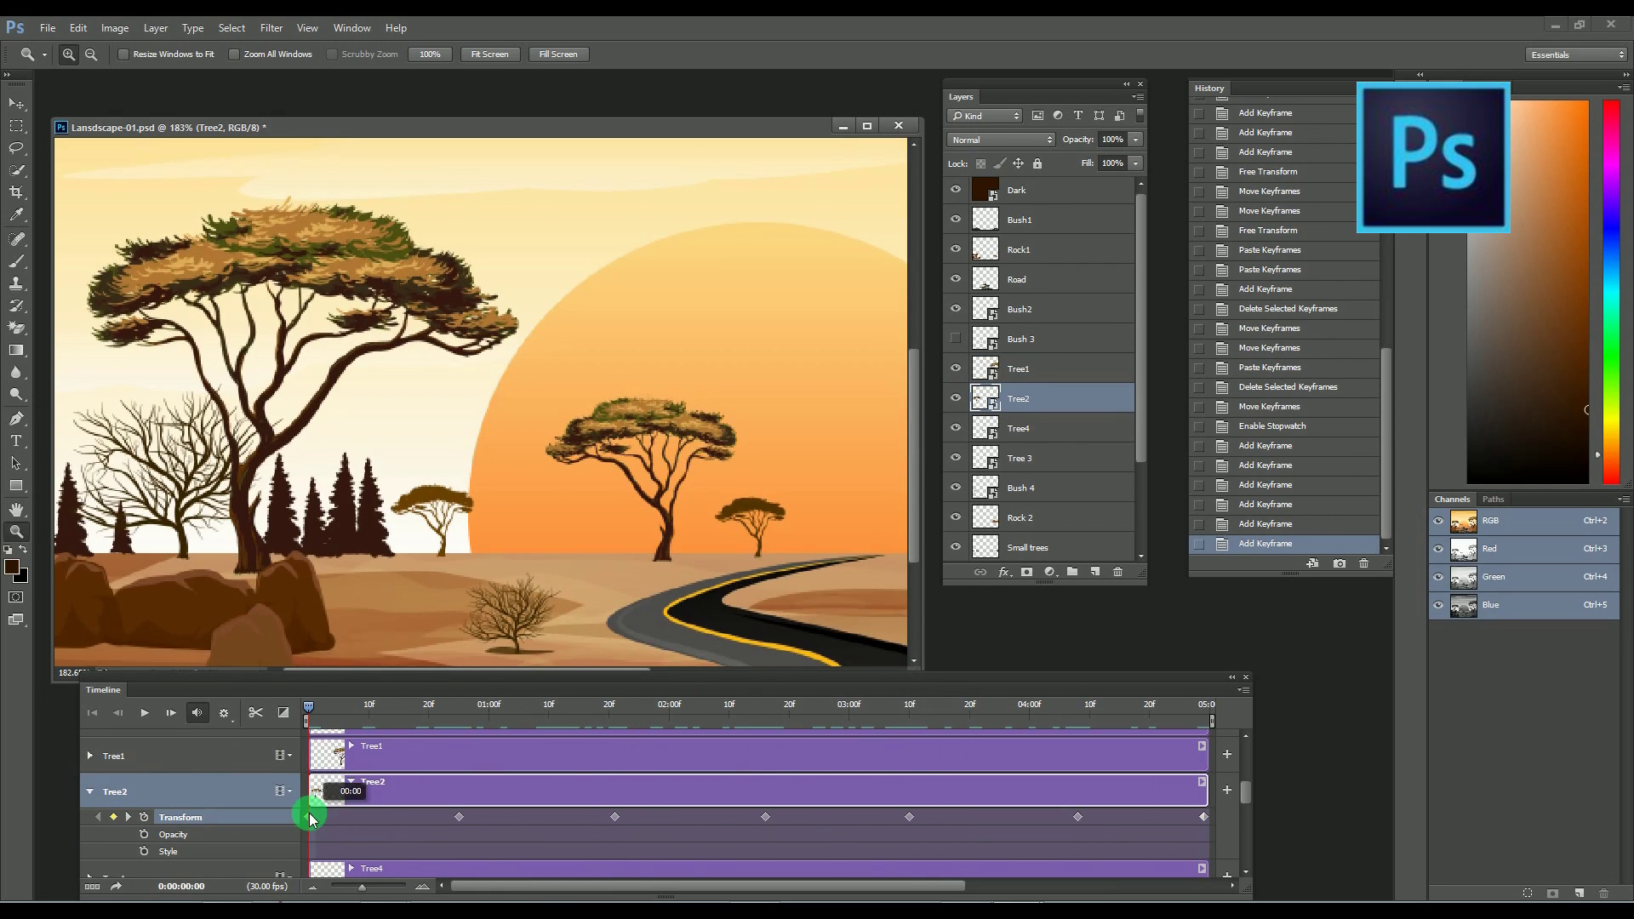
Rotate Tree2 about 3.6° clockwise around its trunk base at the 0:00:00:25 keyframe.
{"action": "left_click_drag", "start_coordinate": [309, 708], "coordinate": [457, 740]}
{"action": "key", "text": "ctrl+t"}
{"action": "left_click_drag", "start_coordinate": [534, 213], "coordinate": [594, 179]}
{"action": "key", "text": "Return"}
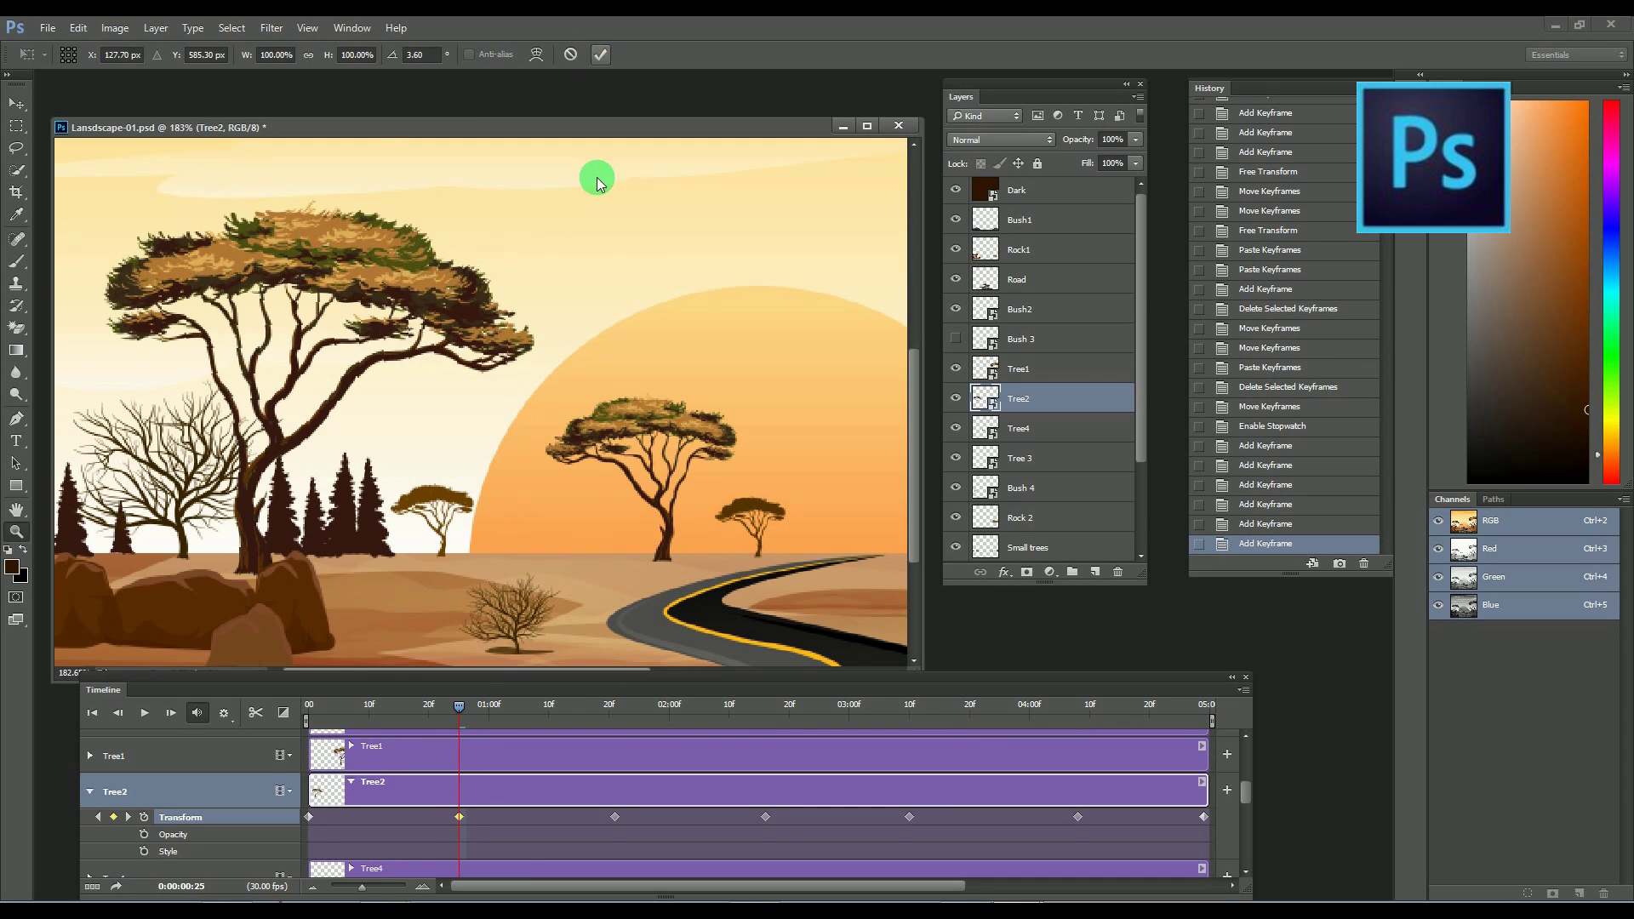
Copy Tree2's rotated Transform keyframe and paste it at the 0:00:02:16 keyframe.
{"action": "left_click_drag", "start_coordinate": [458, 707], "coordinate": [770, 800]}
{"action": "right_click", "coordinate": [459, 817]}
{"action": "left_click", "coordinate": [496, 700]}
{"action": "right_click", "coordinate": [765, 816]}
{"action": "left_click", "coordinate": [808, 713]}
{"action": "right_click", "coordinate": [1078, 816]}
{"action": "left_click", "coordinate": [1114, 718]}
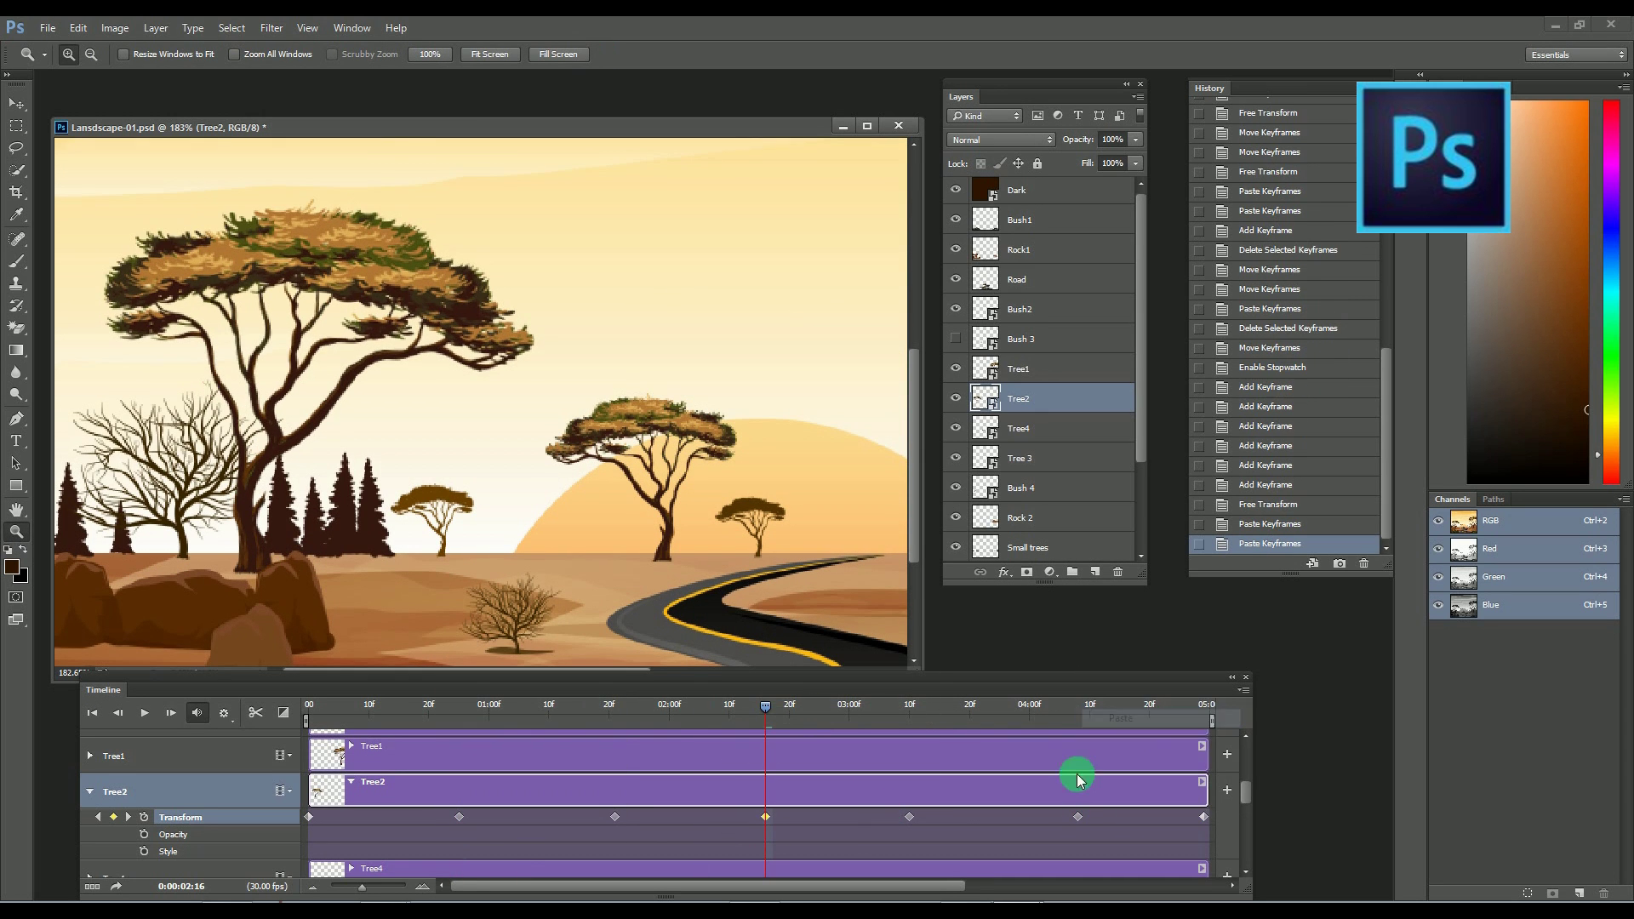
Replace Tree2's last Transform keyframe with a copy pasted at 0:00:04:18 and moved to the clip's end, and play the animation.
{"action": "left_click_drag", "start_coordinate": [1078, 711], "coordinate": [1137, 719]}
{"action": "left_click", "coordinate": [1203, 817]}
{"action": "right_click", "coordinate": [1203, 819]}
{"action": "left_click", "coordinate": [1250, 719]}
{"action": "left_click", "coordinate": [1203, 817]}
{"action": "key", "text": "Delete"}
{"action": "scroll", "coordinate": [1173, 830], "scroll_direction": "right", "scroll_amount": 3}
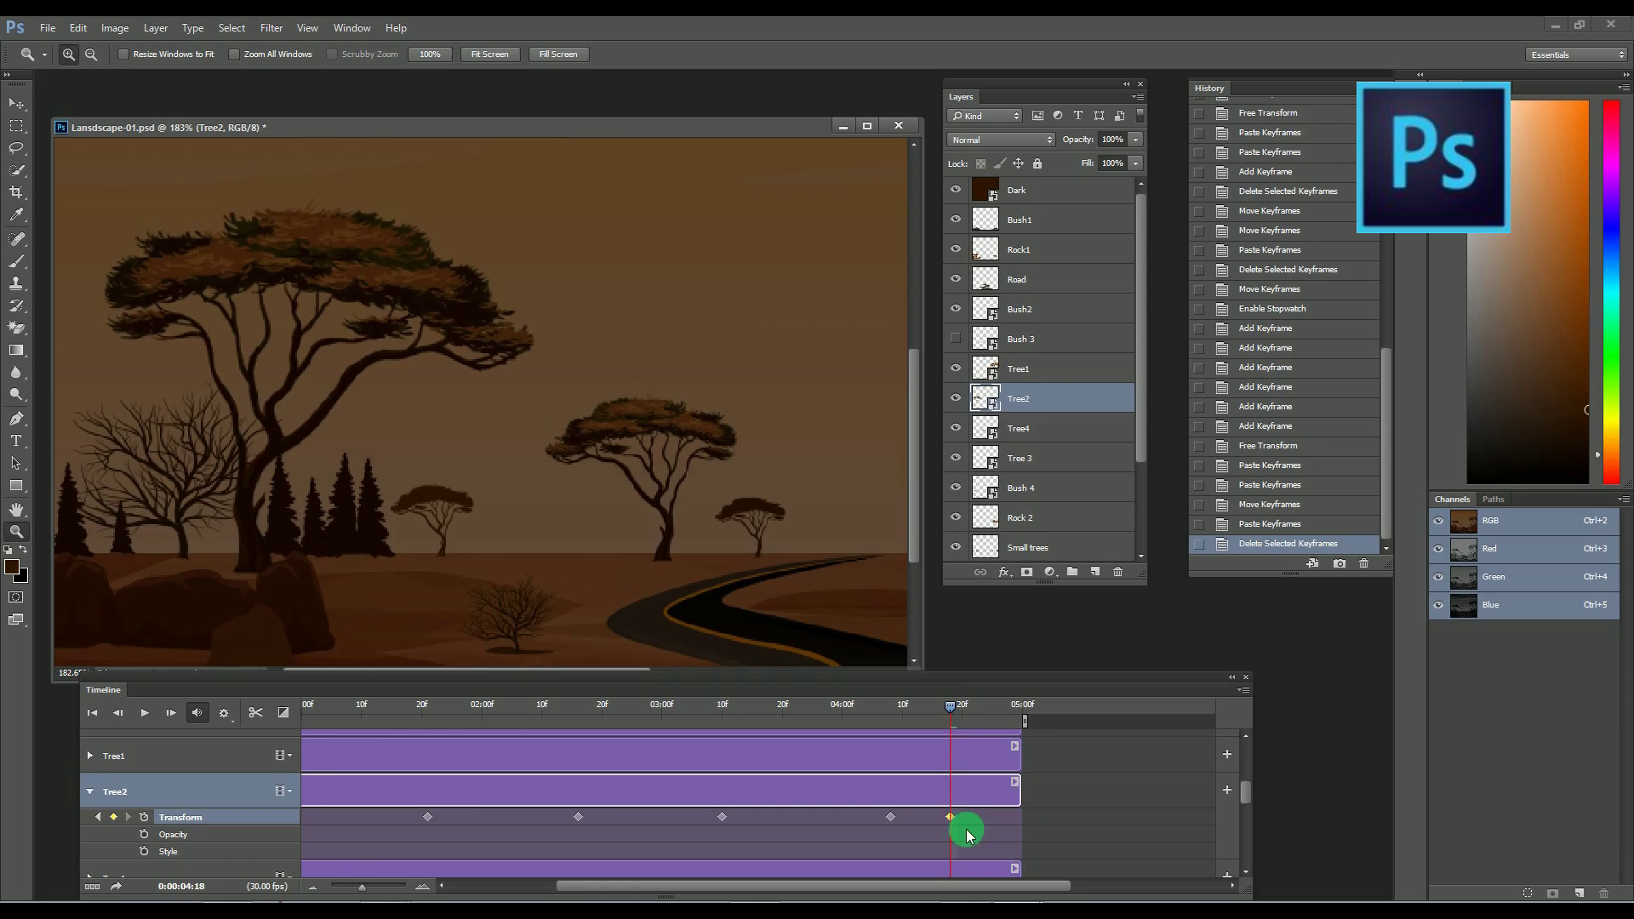
{"action": "left_click_drag", "start_coordinate": [951, 816], "coordinate": [1024, 817]}
{"action": "left_click_drag", "start_coordinate": [950, 708], "coordinate": [309, 715]}
{"action": "key", "text": "space"}
{"action": "left_click", "coordinate": [145, 713]}
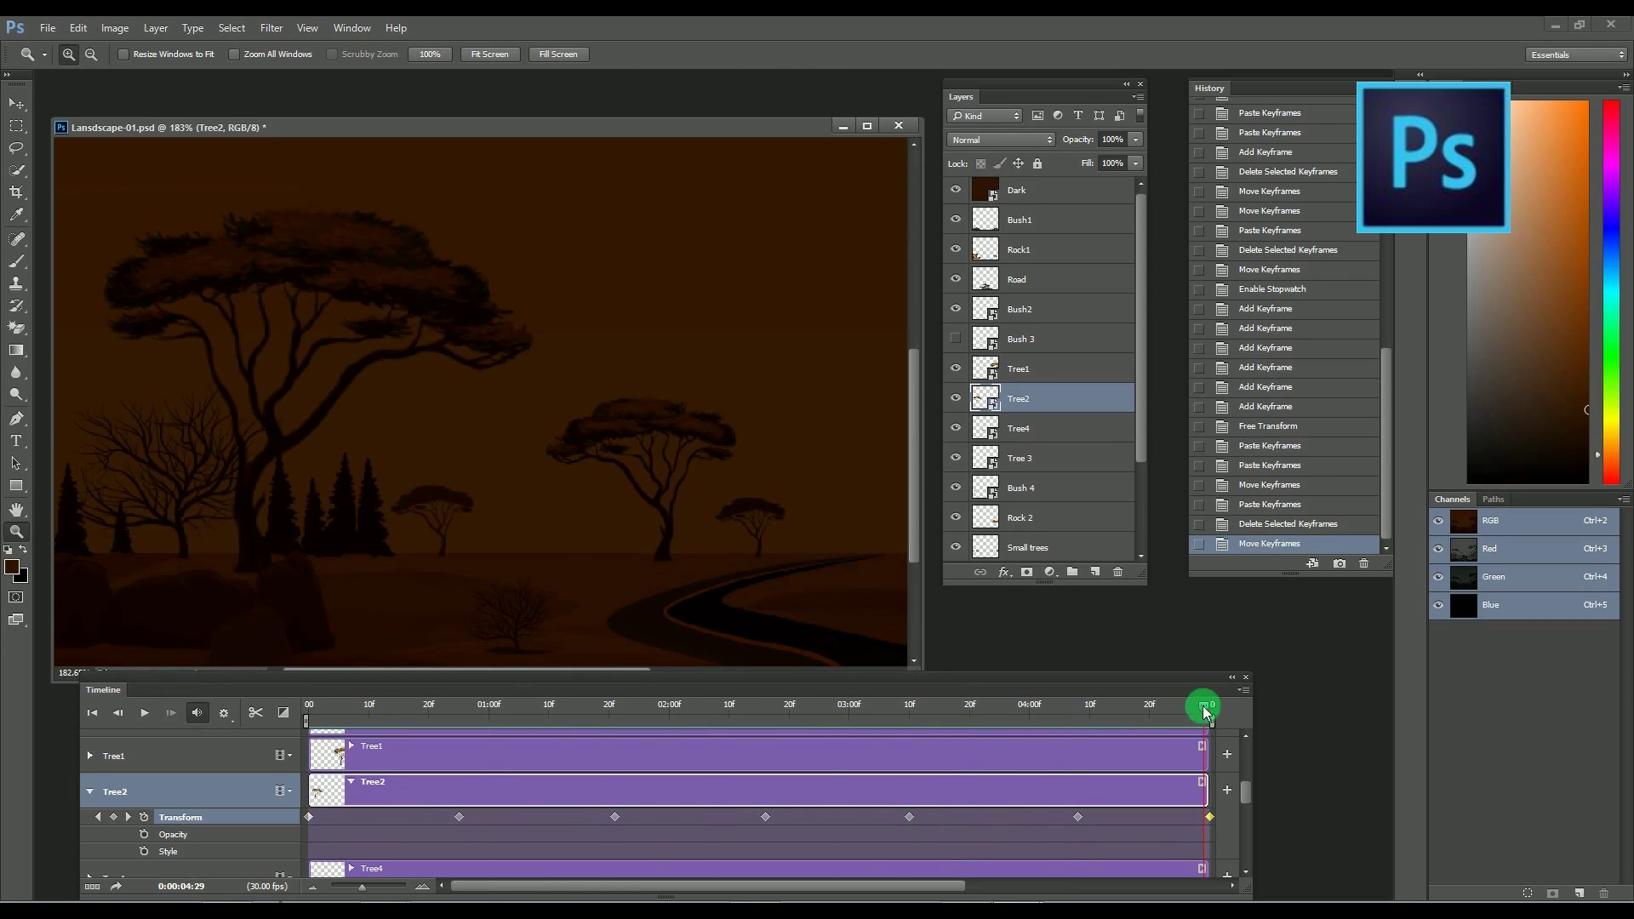
Replace Tree2's next-to-last Transform keyframe with a pasted copy moved into its place, and save the document.
{"action": "left_click_drag", "start_coordinate": [1206, 707], "coordinate": [926, 714]}
{"action": "right_click", "coordinate": [1077, 816]}
{"action": "left_click", "coordinate": [1116, 698]}
{"action": "right_click", "coordinate": [928, 817]}
{"action": "left_click", "coordinate": [965, 715]}
{"action": "right_click", "coordinate": [1077, 816]}
{"action": "left_click_drag", "start_coordinate": [928, 817], "coordinate": [1083, 817]}
{"action": "left_click", "coordinate": [1124, 685]}
{"action": "left_click_drag", "start_coordinate": [926, 707], "coordinate": [1199, 738]}
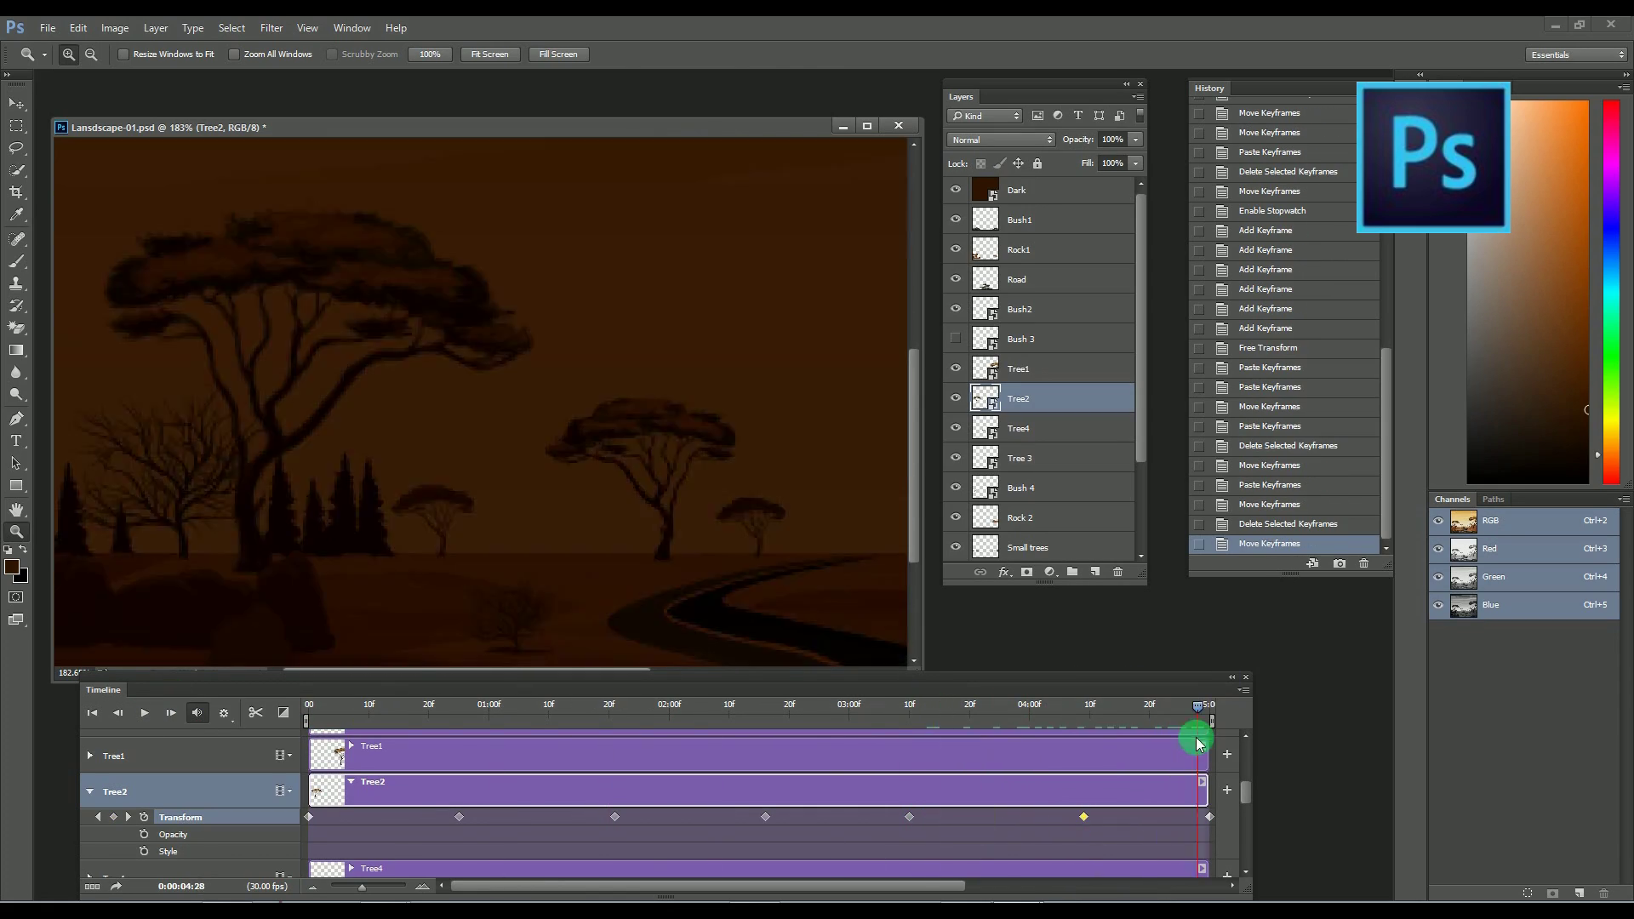
{"action": "left_click", "coordinate": [145, 713]}
{"action": "key", "text": "ctrl+minus"}
{"action": "key", "text": "ctrl+minus"}
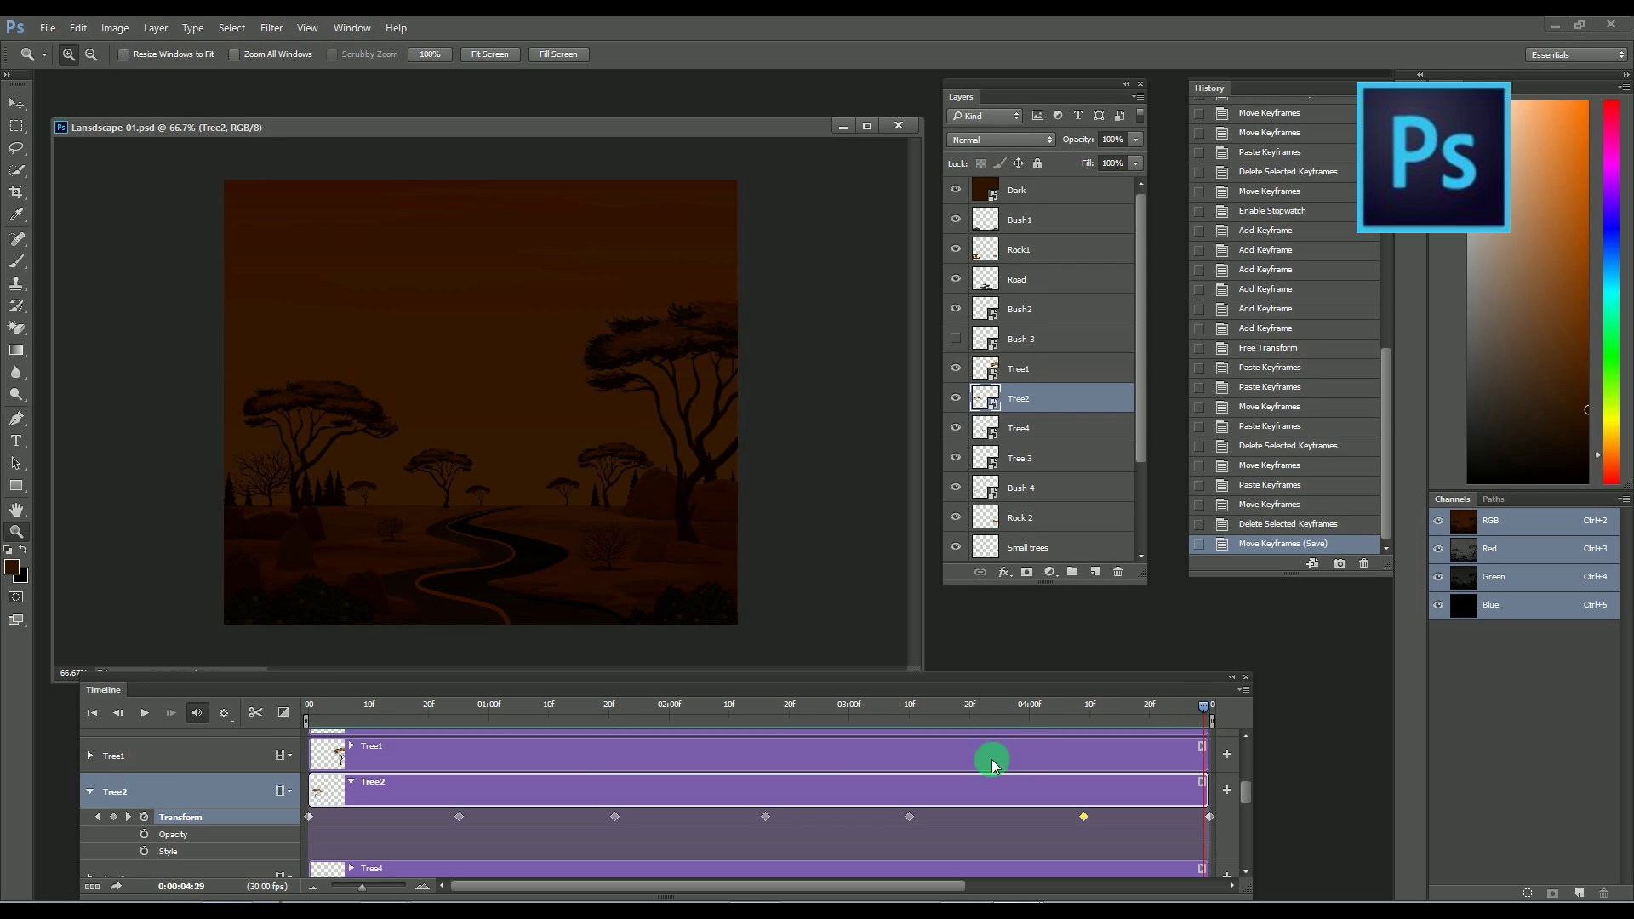
Show the Bush 3 layer again and select the Tree4 layer at the clip's start.
{"action": "left_click", "coordinate": [91, 791]}
{"action": "left_click", "coordinate": [956, 342]}
{"action": "left_click_drag", "start_coordinate": [1203, 707], "coordinate": [289, 699]}
{"action": "left_click", "coordinate": [956, 426]}
{"action": "left_click", "coordinate": [1040, 431]}
{"action": "left_click_drag", "start_coordinate": [344, 419], "coordinate": [531, 533]}
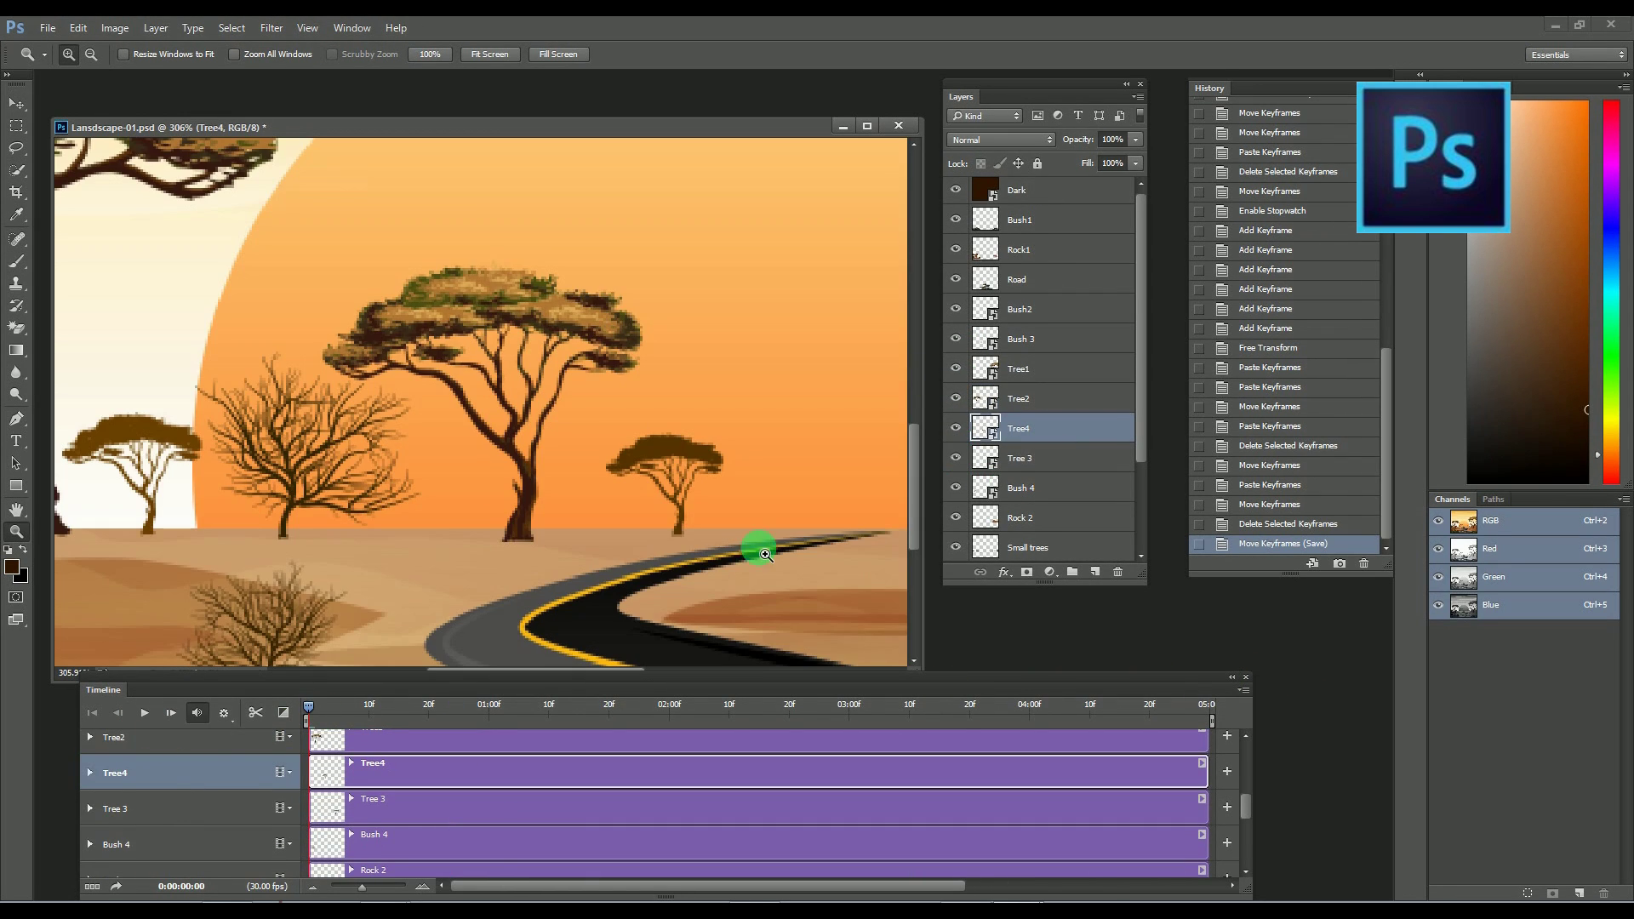
Add Transform keyframes at intervals along Tree4's track and rotate Tree4 slightly clockwise at the start keyframe.
{"action": "left_click", "coordinate": [90, 773]}
{"action": "left_click", "coordinate": [144, 798]}
{"action": "left_click_drag", "start_coordinate": [308, 706], "coordinate": [464, 715]}
{"action": "left_click", "coordinate": [113, 798]}
{"action": "left_click_drag", "start_coordinate": [464, 715], "coordinate": [600, 721]}
{"action": "left_click", "coordinate": [113, 798]}
{"action": "left_click", "coordinate": [113, 798]}
{"action": "left_click", "coordinate": [113, 798]}
{"action": "left_click_drag", "start_coordinate": [759, 706], "coordinate": [1065, 707]}
{"action": "left_click", "coordinate": [113, 798]}
{"action": "left_click_drag", "start_coordinate": [1065, 707], "coordinate": [308, 798]}
{"action": "left_click", "coordinate": [113, 798]}
{"action": "left_click", "coordinate": [600, 54]}
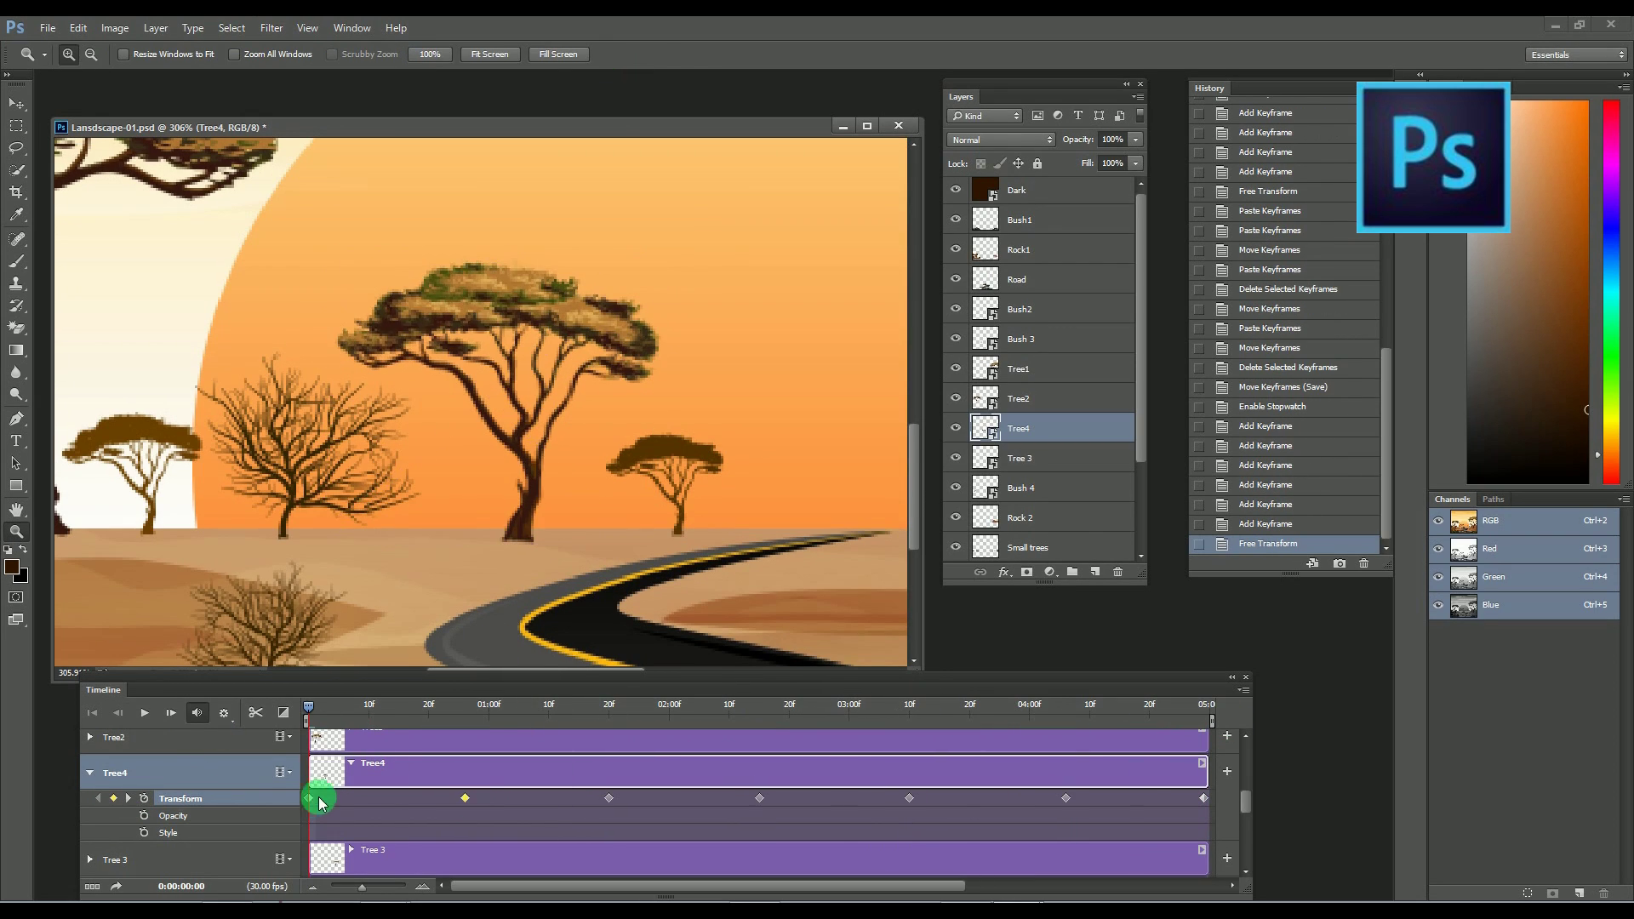
Rotate Tree4 clockwise around its trunk base, about 8.7° at the 0:00:01:20 keyframe, and also at the fifth keyframe.
{"action": "left_click_drag", "start_coordinate": [309, 706], "coordinate": [609, 798]}
{"action": "key", "text": "ctrl+t"}
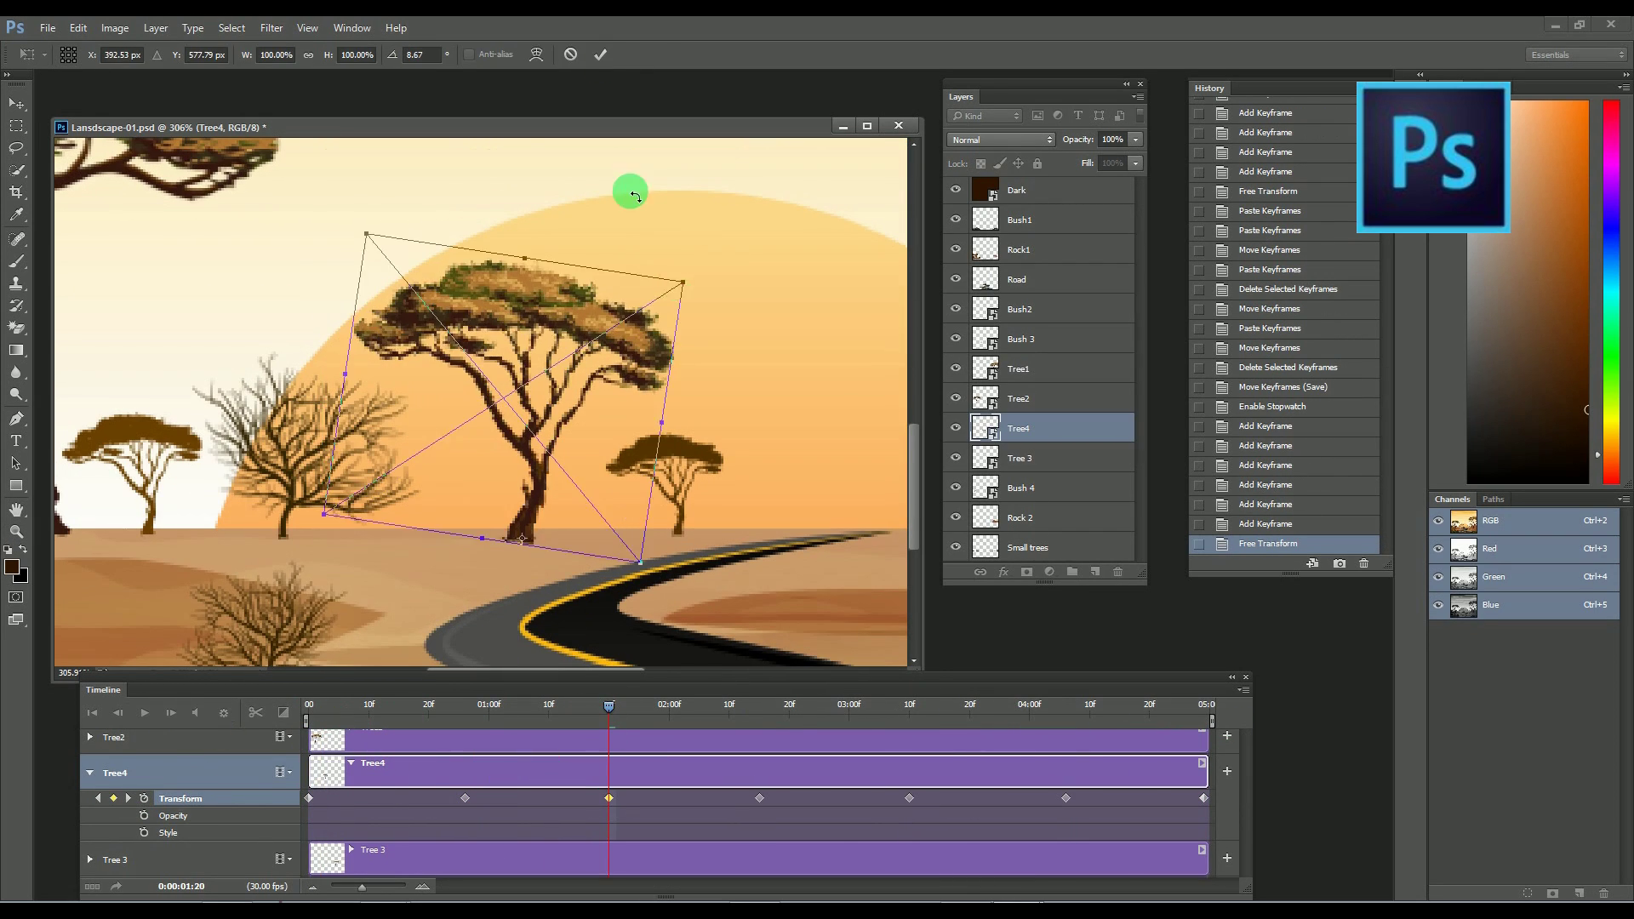
{"action": "key", "text": "Return"}
{"action": "left_click_drag", "start_coordinate": [609, 706], "coordinate": [911, 801]}
{"action": "key", "text": "ctrl+t"}
{"action": "left_click_drag", "start_coordinate": [478, 403], "coordinate": [528, 536]}
{"action": "left_click_drag", "start_coordinate": [672, 255], "coordinate": [715, 290]}
{"action": "key", "text": "Return"}
Move Tree4's last Transform keyframe to the clip's end, rotate the tree around its trunk base there and play the animation.
{"action": "left_click_drag", "start_coordinate": [909, 706], "coordinate": [1208, 715]}
{"action": "left_click_drag", "start_coordinate": [1161, 798], "coordinate": [1166, 798]}
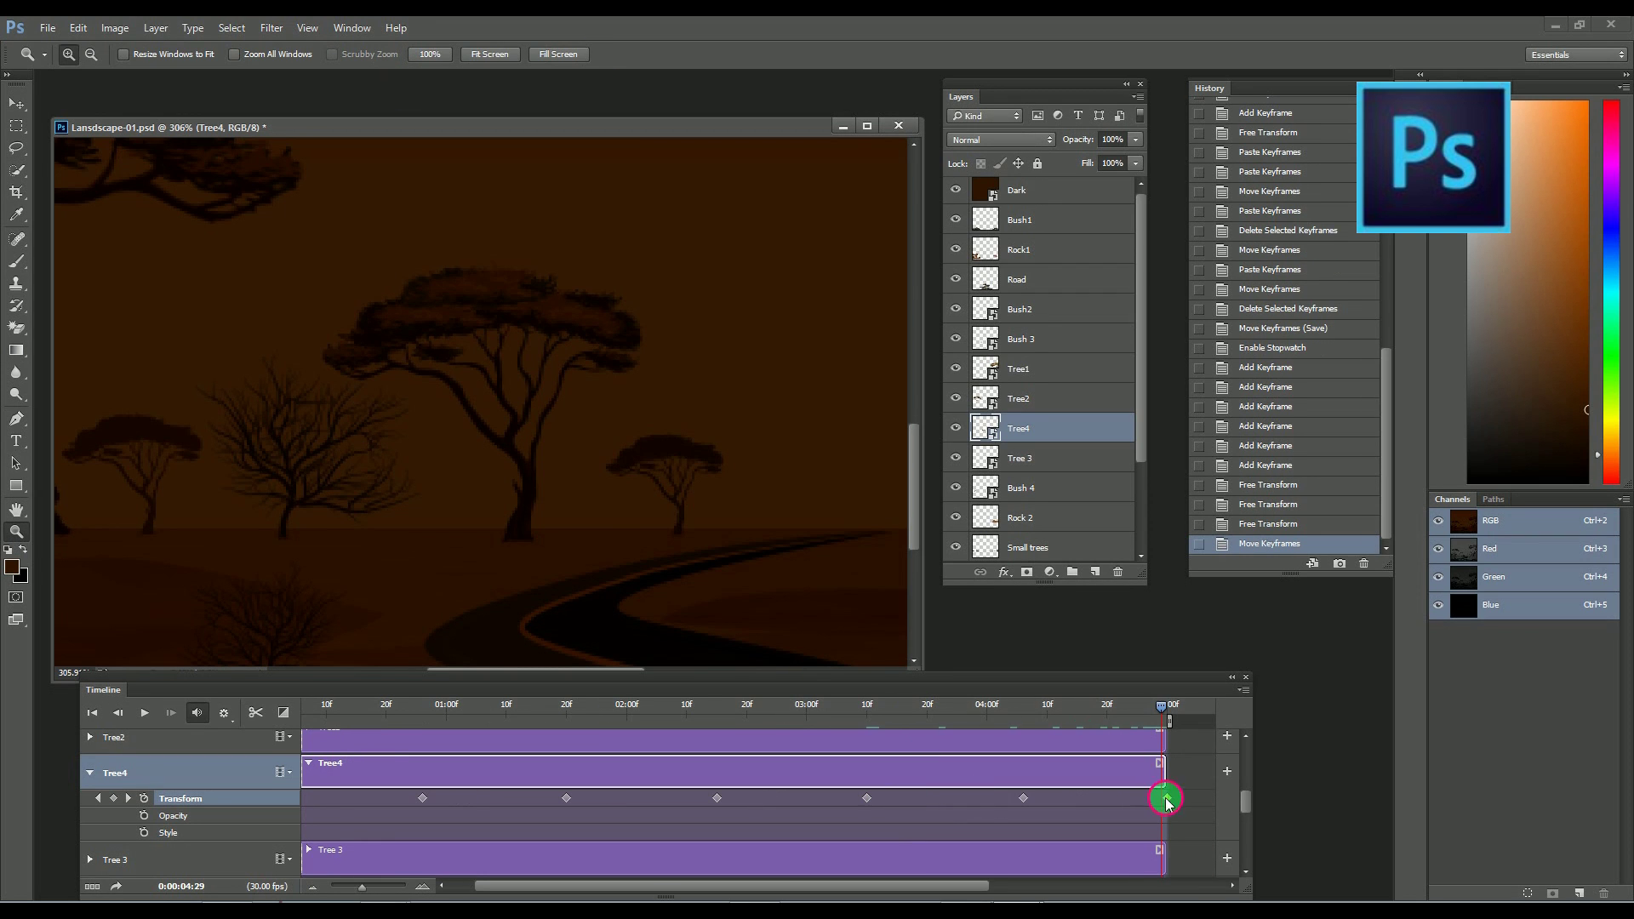
{"action": "key", "text": "ctrl+t"}
{"action": "left_click_drag", "start_coordinate": [481, 401], "coordinate": [522, 531]}
{"action": "left_click", "coordinate": [600, 54]}
{"action": "key", "text": "space"}
{"action": "key", "text": "ctrl+1"}
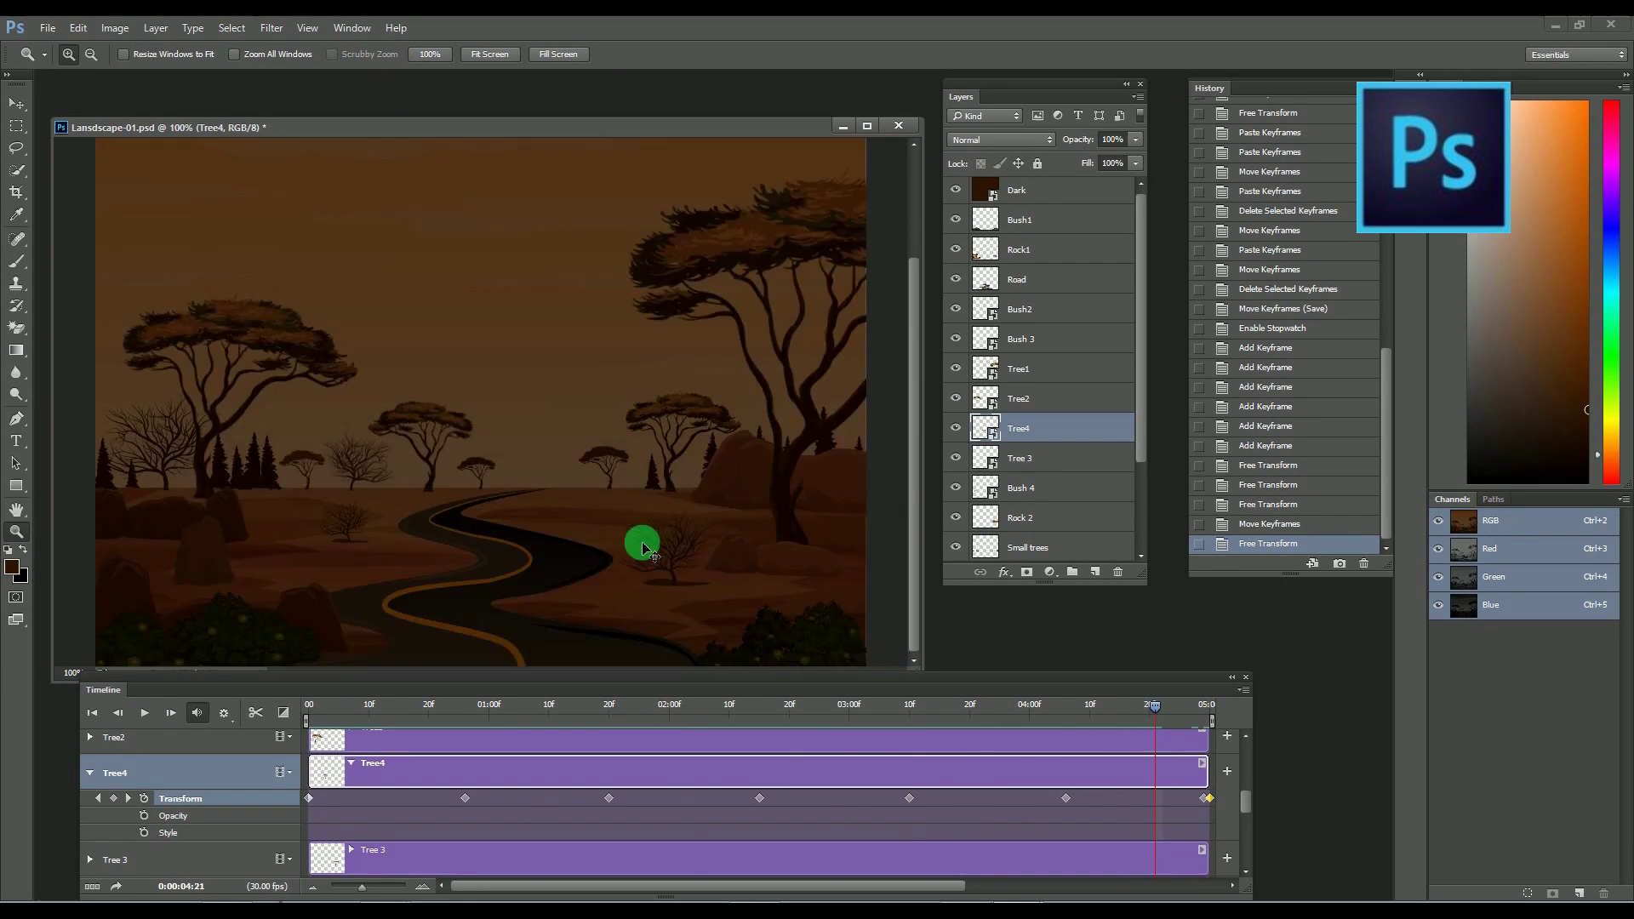
{"action": "key", "text": "ctrl+minus"}
{"action": "key", "text": "ctrl+minus"}
{"action": "key", "text": "space"}
Enable Transform keyframing on Tree 3 and add Transform keyframes at intervals from the clip's start to its end.
{"action": "left_click", "coordinate": [90, 773]}
{"action": "left_click_drag", "start_coordinate": [1208, 706], "coordinate": [309, 706]}
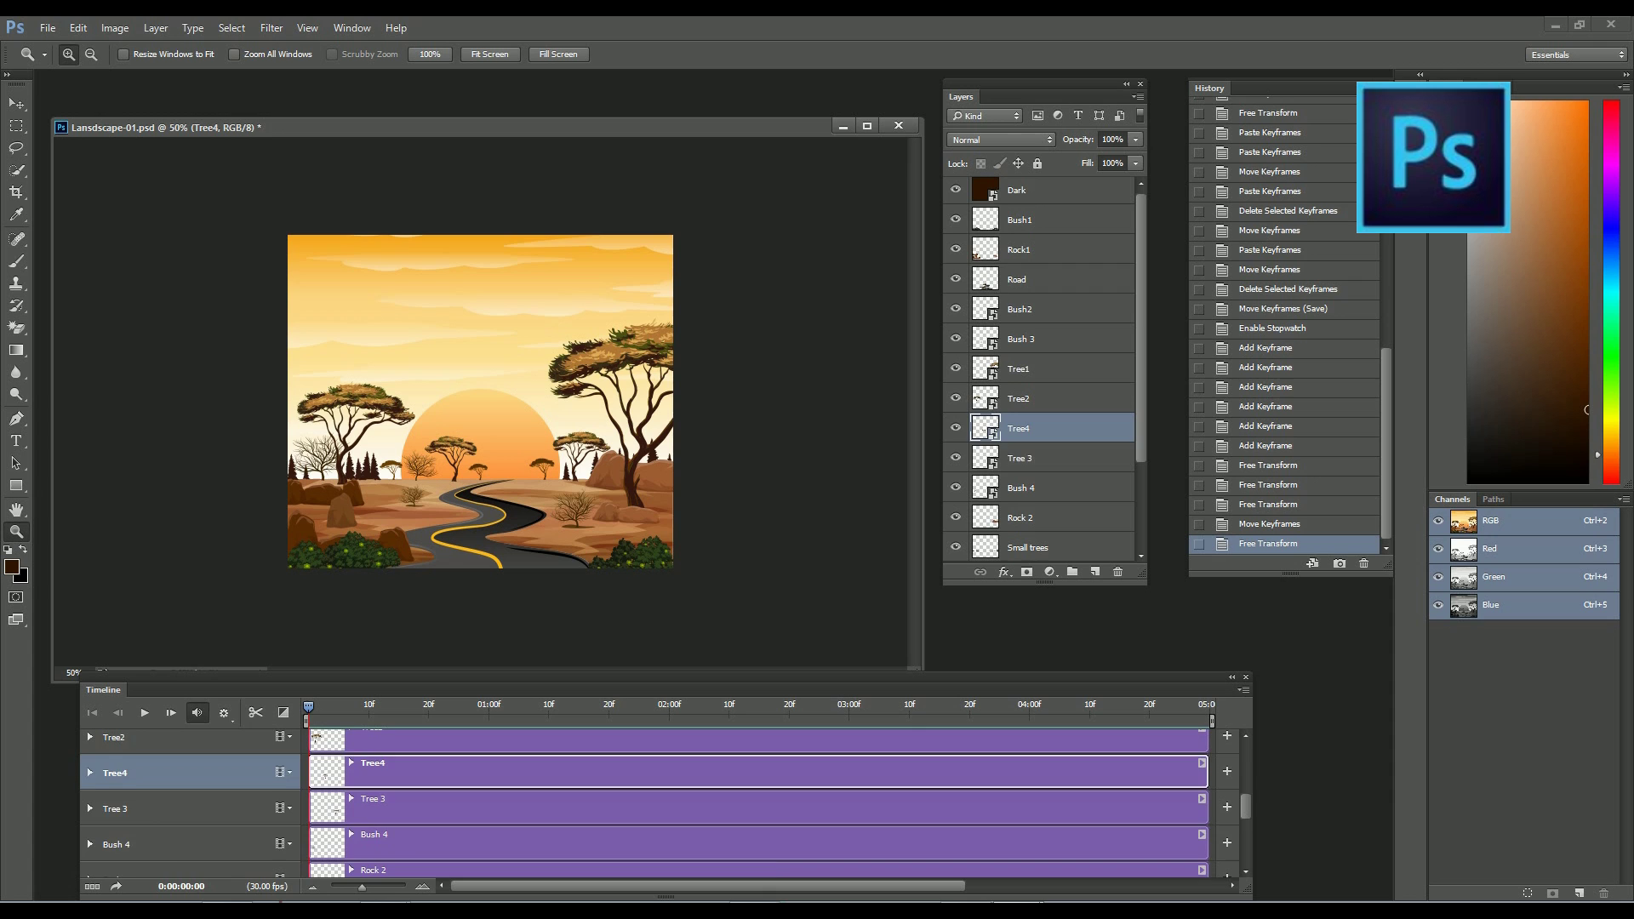
{"action": "left_click", "coordinate": [89, 808]}
{"action": "left_click_drag", "start_coordinate": [1244, 804], "coordinate": [1244, 812]}
{"action": "left_click", "coordinate": [144, 780]}
{"action": "left_click_drag", "start_coordinate": [309, 706], "coordinate": [459, 708]}
{"action": "left_click", "coordinate": [113, 779]}
{"action": "left_click_drag", "start_coordinate": [459, 708], "coordinate": [1212, 714]}
{"action": "left_click", "coordinate": [113, 779]}
{"action": "left_click", "coordinate": [113, 778]}
{"action": "left_click", "coordinate": [113, 779]}
{"action": "left_click", "coordinate": [113, 778]}
{"action": "left_click", "coordinate": [113, 779]}
Rotate Tree 3 slightly clockwise at its second Transform keyframe.
{"action": "left_click_drag", "start_coordinate": [1082, 708], "coordinate": [458, 719]}
{"action": "left_click_drag", "start_coordinate": [532, 411], "coordinate": [639, 514]}
{"action": "key", "text": "ctrl+t"}
{"action": "left_click_drag", "start_coordinate": [605, 248], "coordinate": [611, 254]}
{"action": "left_click", "coordinate": [601, 54]}
Rotate Tree 3 clockwise around its trunk base at two further alternate Transform keyframes.
{"action": "left_click_drag", "start_coordinate": [458, 706], "coordinate": [770, 733]}
{"action": "key", "text": "ctrl+t"}
{"action": "left_click_drag", "start_coordinate": [464, 378], "coordinate": [426, 505]}
{"action": "left_click_drag", "start_coordinate": [647, 229], "coordinate": [664, 246]}
{"action": "key", "text": "Return"}
{"action": "left_click_drag", "start_coordinate": [771, 706], "coordinate": [1060, 728]}
{"action": "key", "text": "ctrl+t"}
{"action": "left_click_drag", "start_coordinate": [464, 378], "coordinate": [426, 503]}
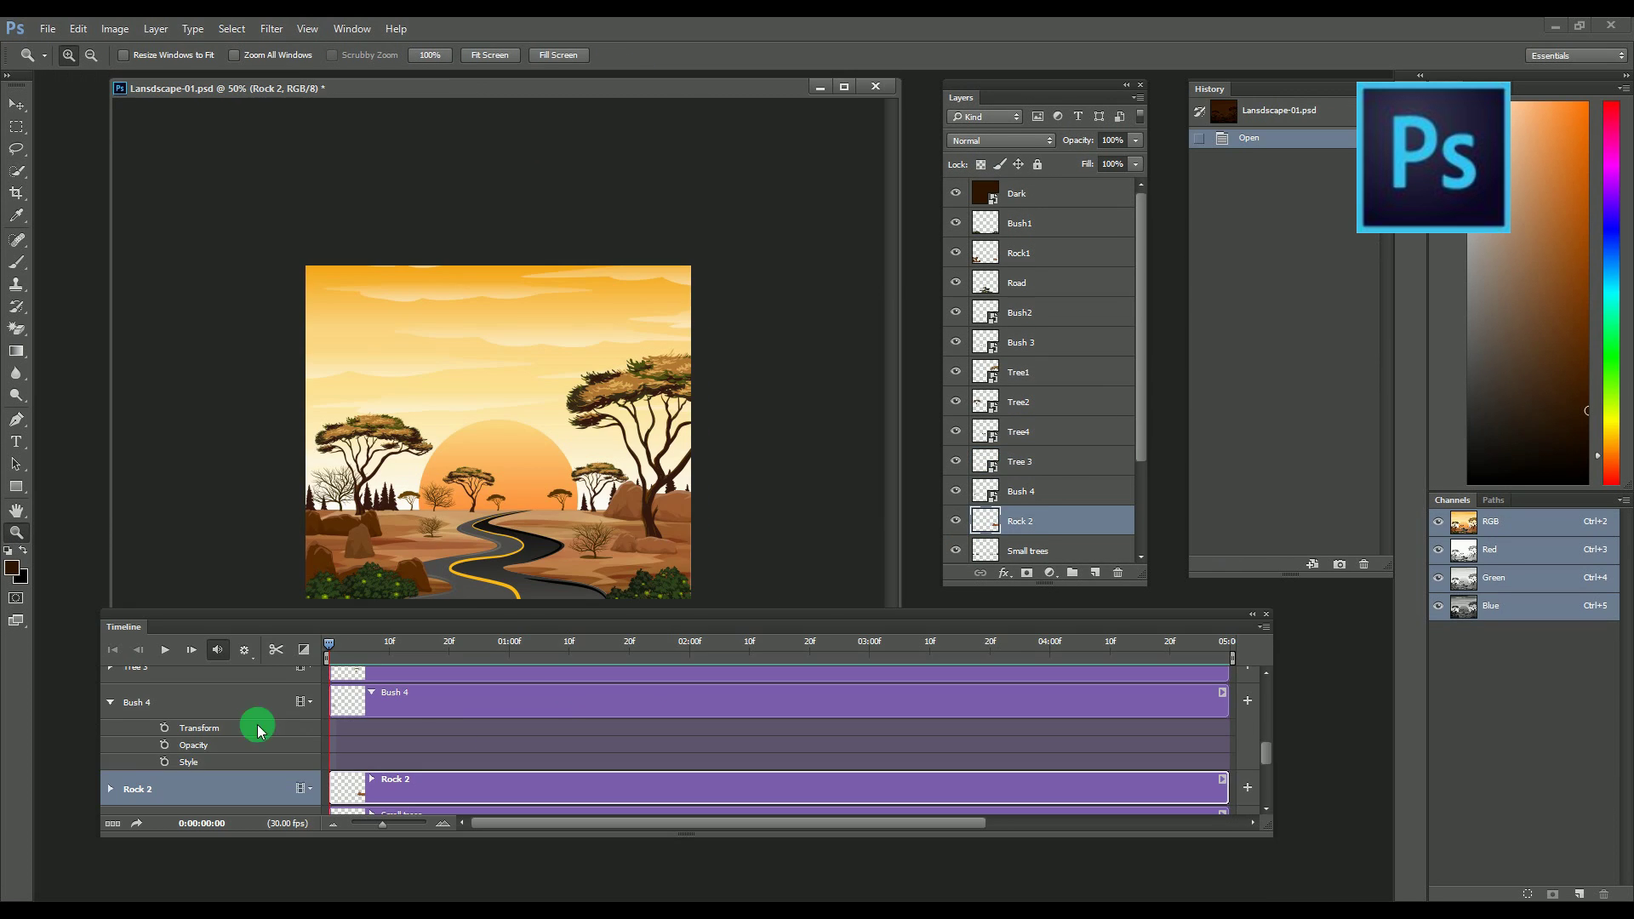
Select the Bush 4 layer, enable Transform keyframing and add Transform keyframes at intervals from the clip's start to its end.
{"action": "left_click", "coordinate": [1036, 493]}
{"action": "left_click_drag", "start_coordinate": [311, 448], "coordinate": [400, 542]}
{"action": "left_click", "coordinate": [165, 728]}
{"action": "left_click", "coordinate": [134, 728]}
{"action": "left_click_drag", "start_coordinate": [329, 644], "coordinate": [629, 651]}
{"action": "left_click", "coordinate": [134, 728]}
{"action": "left_click_drag", "start_coordinate": [628, 644], "coordinate": [332, 731]}
{"action": "left_click", "coordinate": [134, 727]}
{"action": "left_click", "coordinate": [134, 727]}
{"action": "left_click", "coordinate": [134, 727]}
{"action": "left_click", "coordinate": [133, 727]}
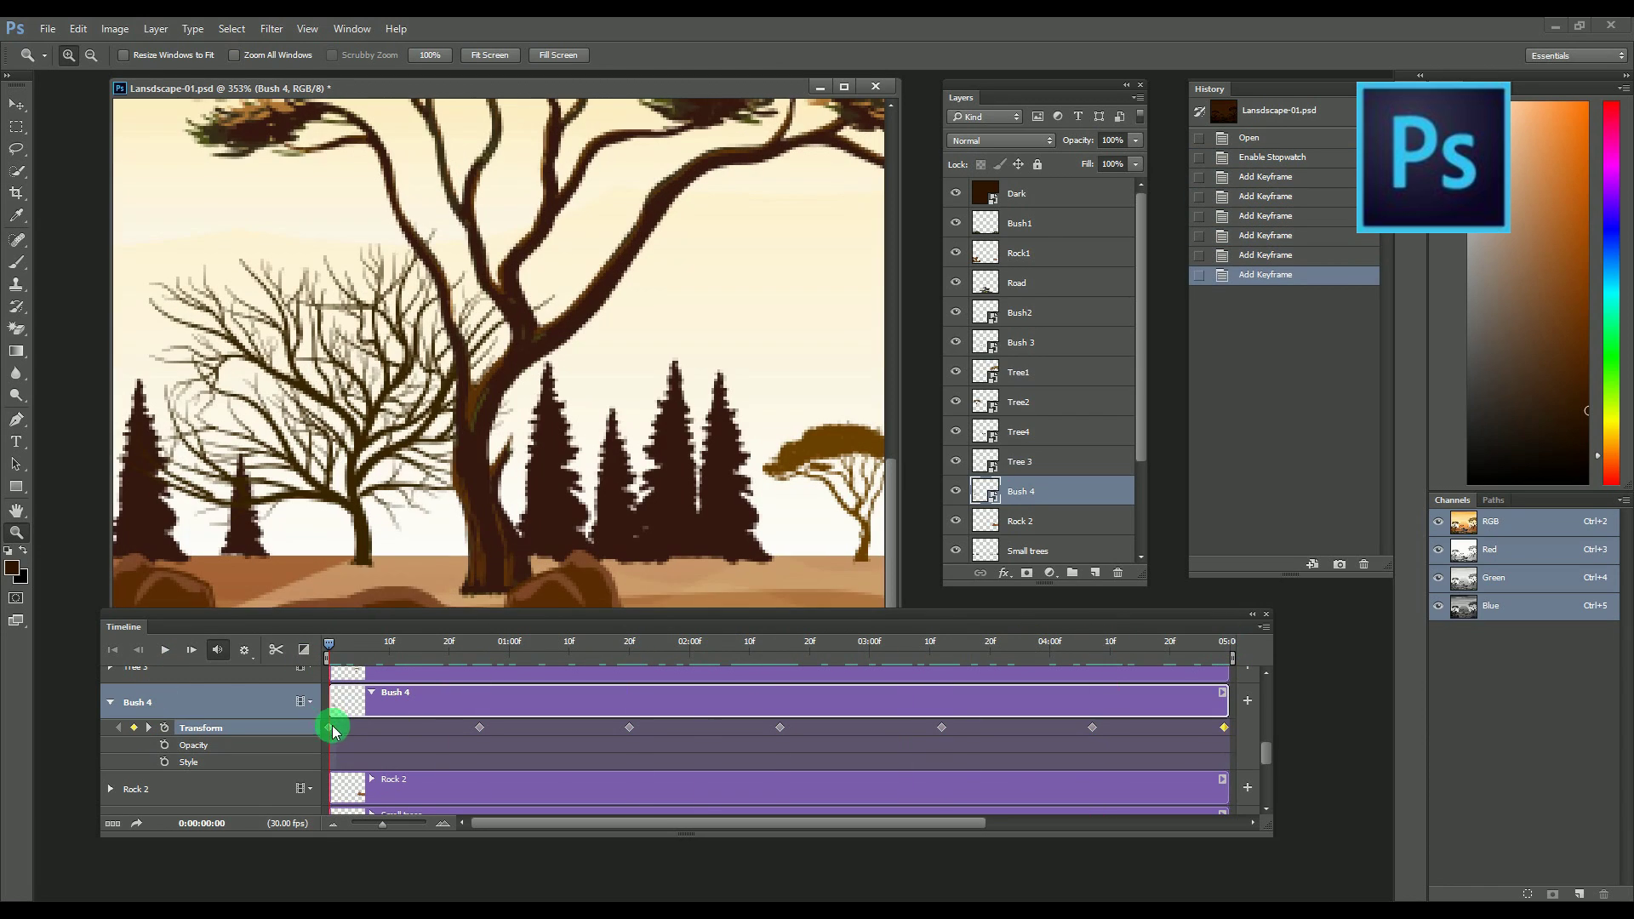
Rotate Bush 4 slightly clockwise around its trunk base at the start keyframe and at the 0:00:01:20 keyframe.
{"action": "key", "text": "ctrl+t"}
{"action": "left_click_drag", "start_coordinate": [575, 219], "coordinate": [609, 235]}
{"action": "key", "text": "Return"}
{"action": "left_click_drag", "start_coordinate": [331, 645], "coordinate": [629, 647]}
{"action": "key", "text": "ctrl+t"}
{"action": "left_click_drag", "start_coordinate": [337, 393], "coordinate": [362, 560]}
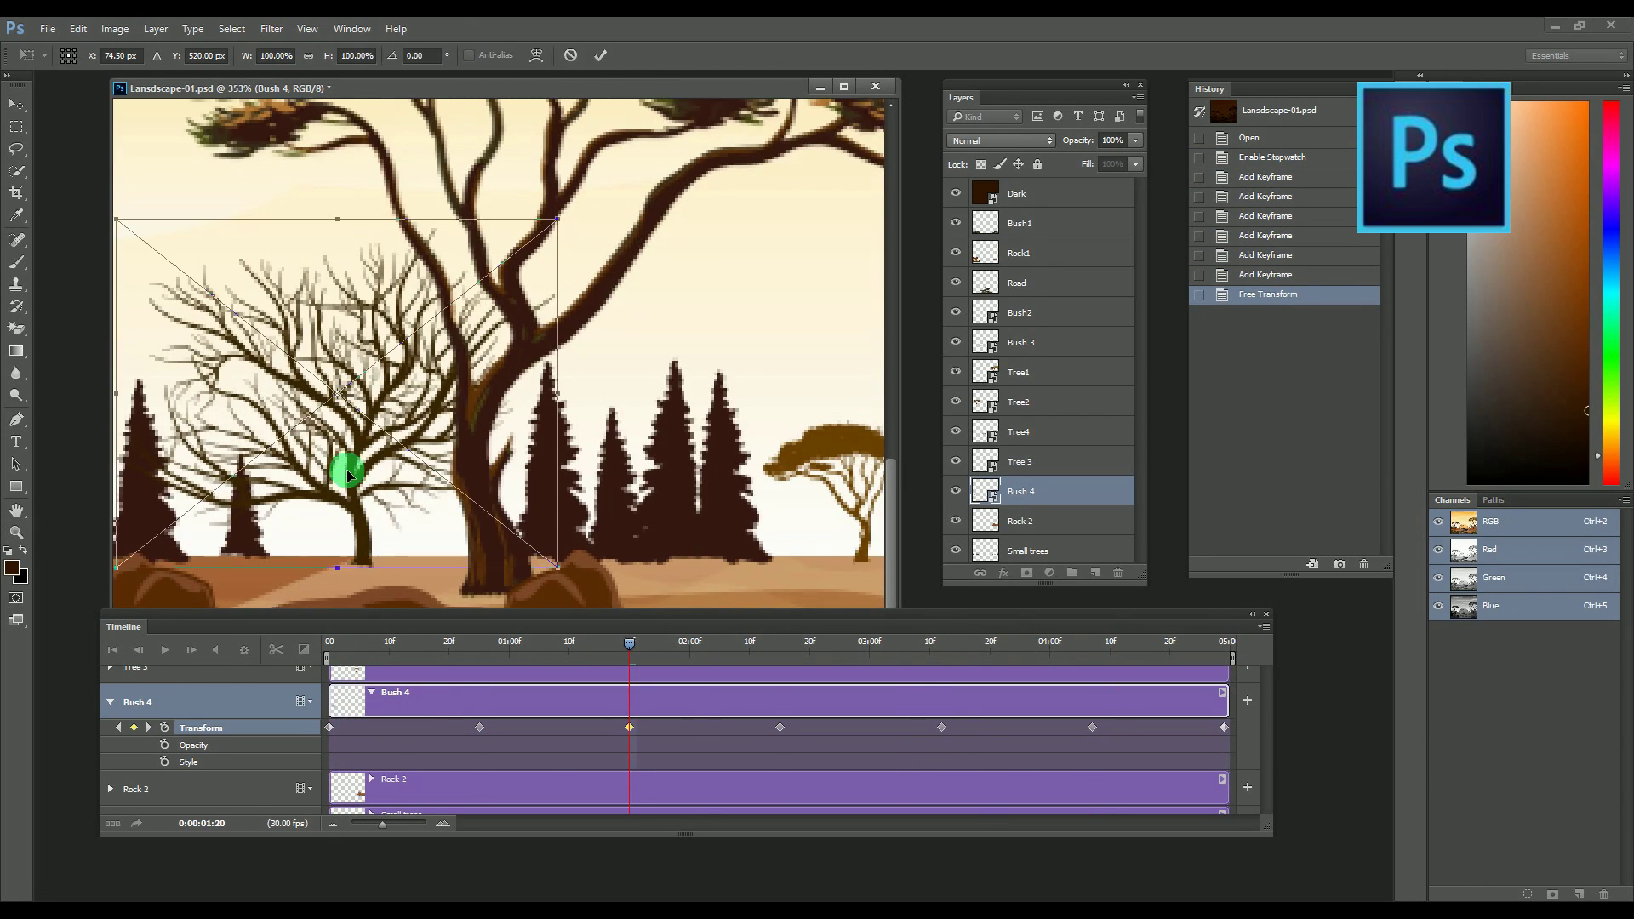
{"action": "left_click_drag", "start_coordinate": [575, 219], "coordinate": [609, 234]}
{"action": "key", "text": "Return"}
Rotate Bush 4 slightly clockwise at the 0:00:03:12 keyframe and at the final keyframe, and play the animation.
{"action": "left_click", "coordinate": [941, 727]}
{"action": "key", "text": "ctrl+t"}
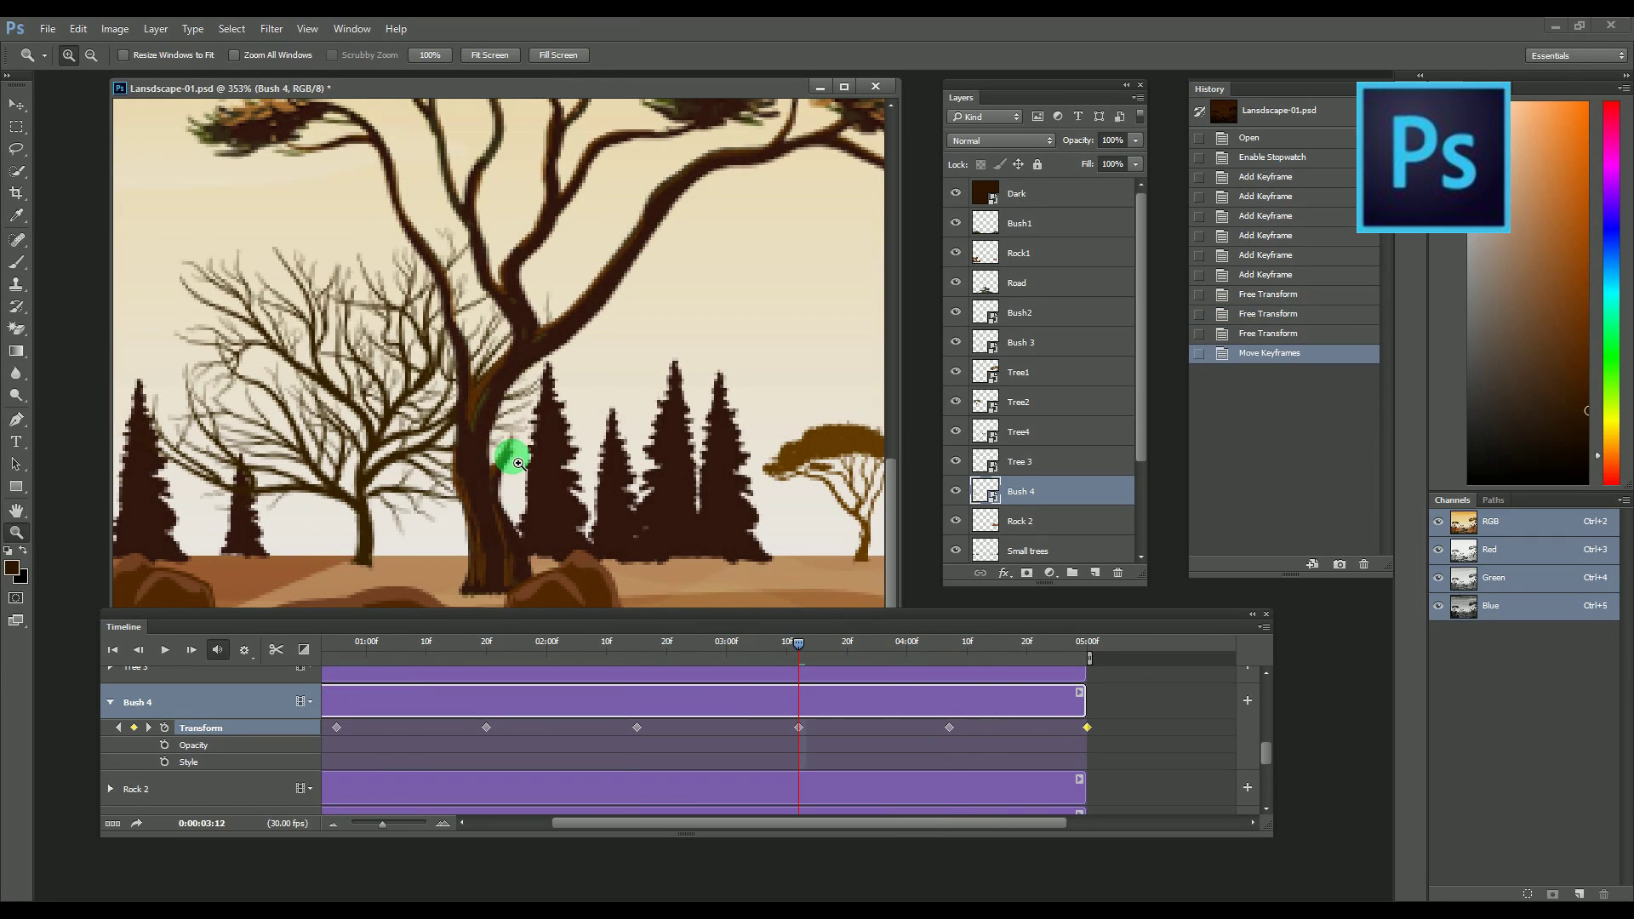
{"action": "key", "text": "ctrl+t"}
{"action": "left_click", "coordinate": [601, 56]}
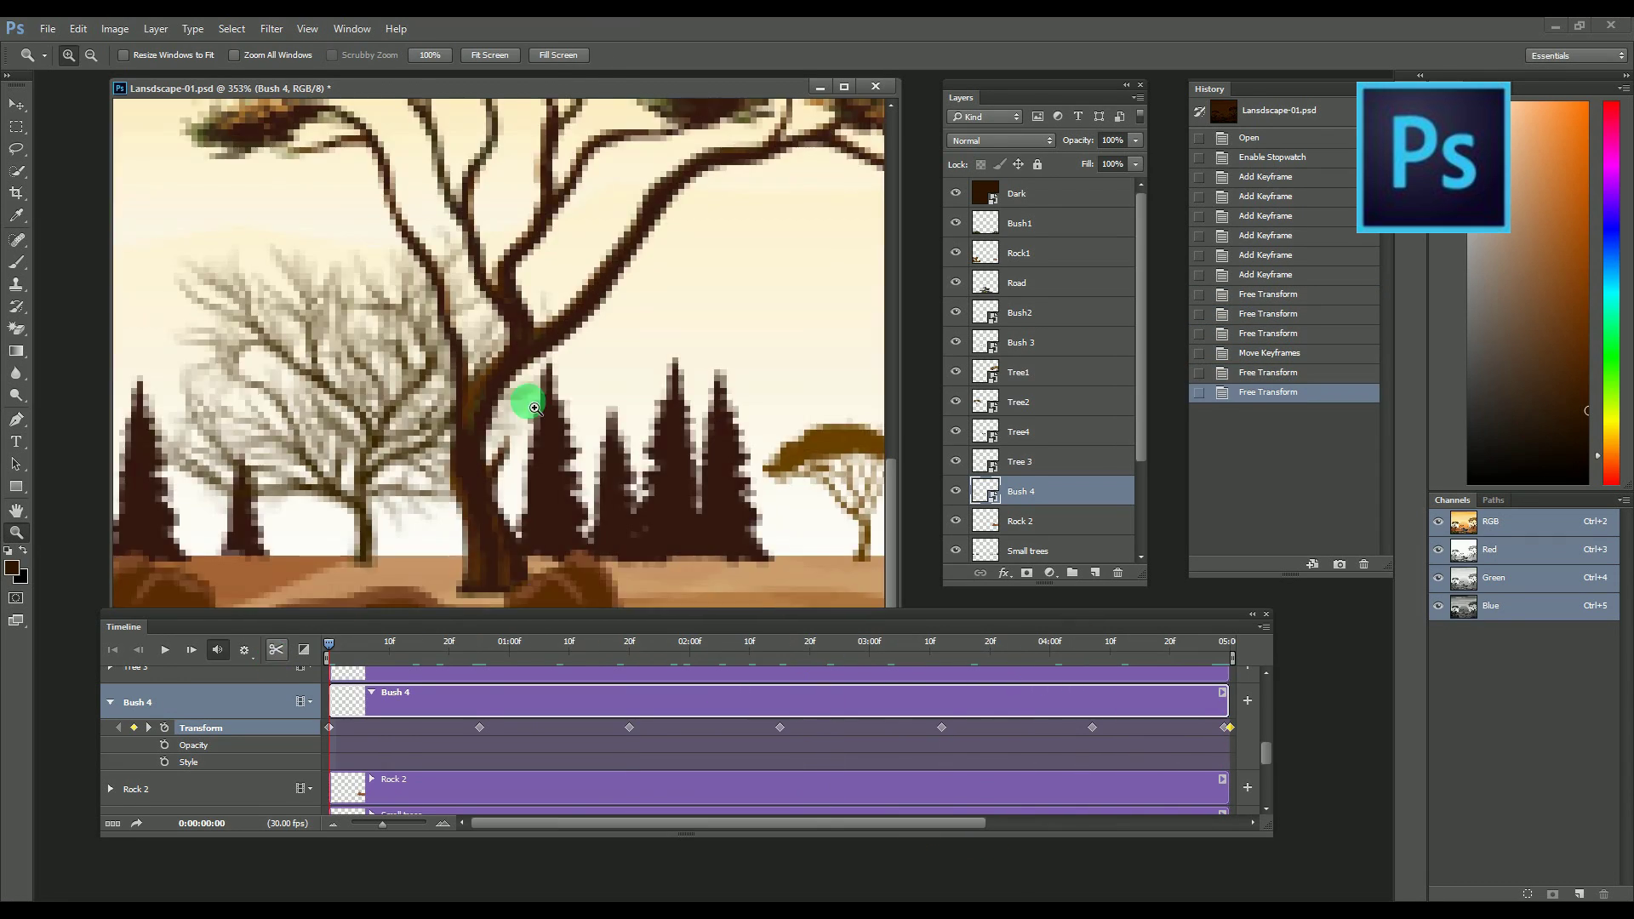
{"action": "key", "text": "ctrl+1"}
{"action": "key", "text": "space"}
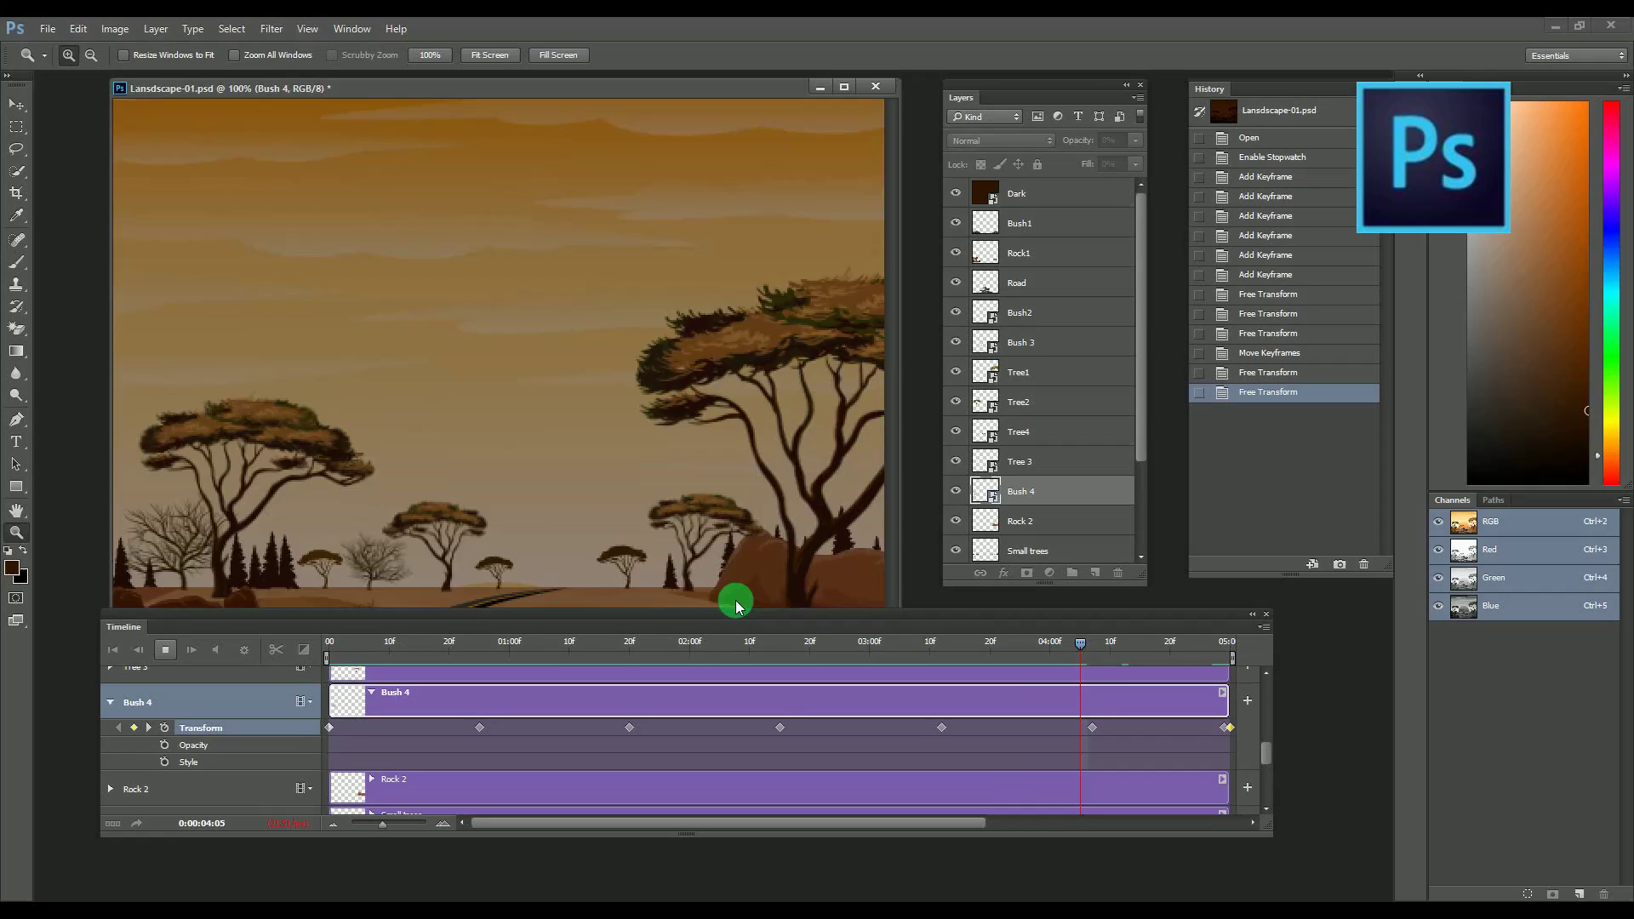
{"action": "key", "text": "ctrl+minus"}
{"action": "key", "text": "ctrl+minus"}
{"action": "left_click_drag", "start_coordinate": [1222, 643], "coordinate": [328, 643]}
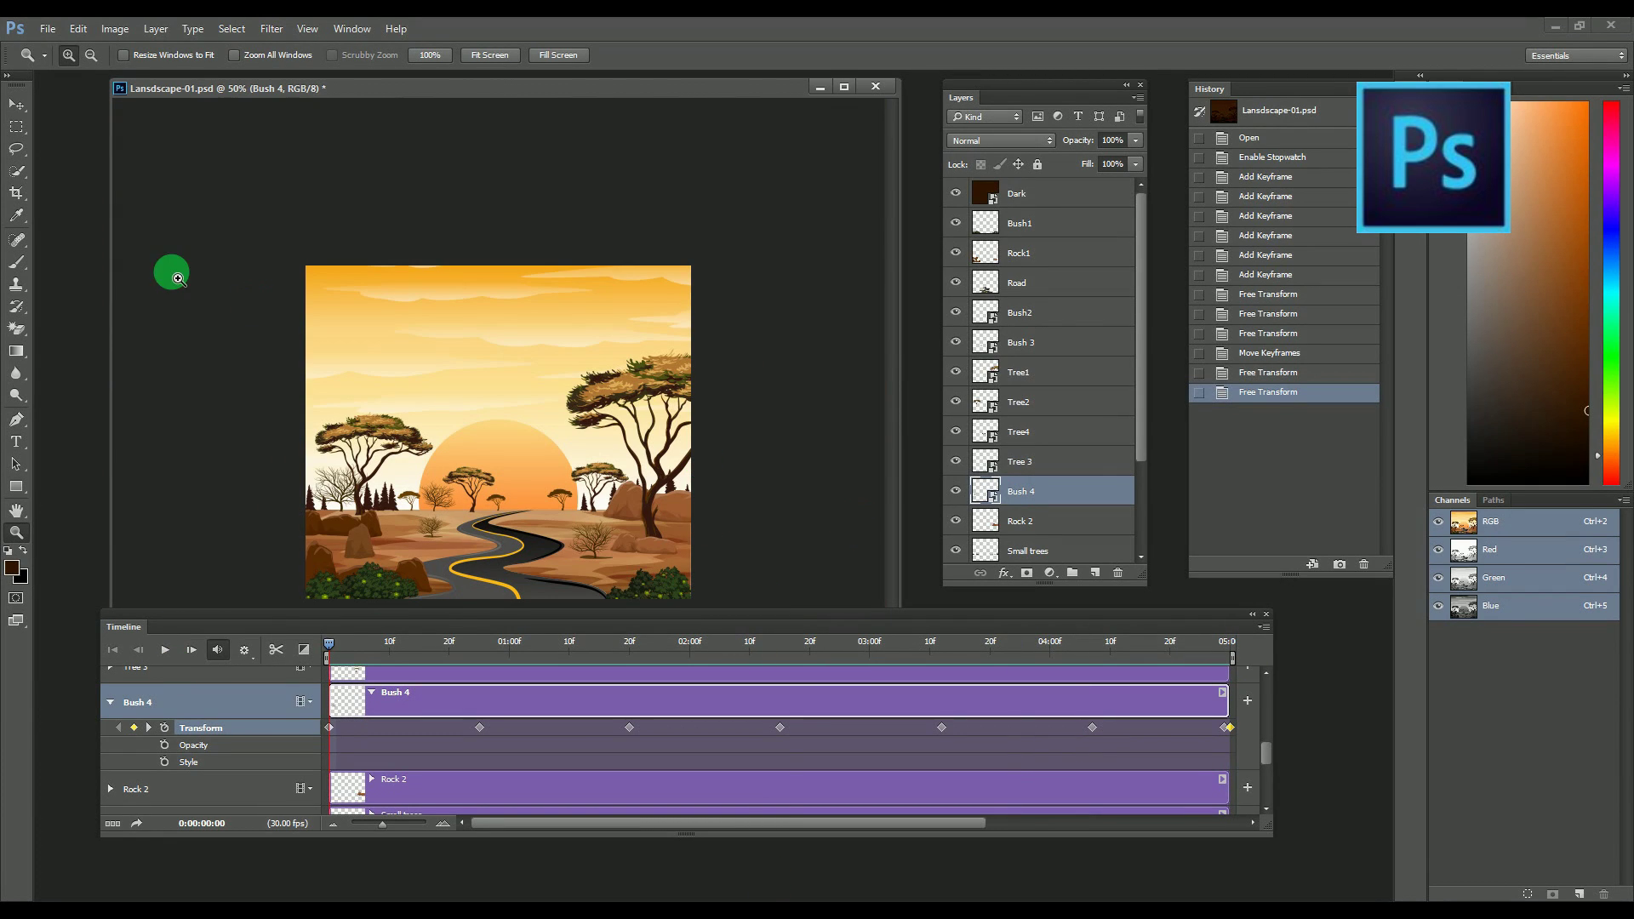
Collapse Bush 4's track, minimize Photoshop and open the flight image from the desktop in Illustrator.
{"action": "left_click", "coordinate": [111, 703]}
{"action": "left_click", "coordinate": [1557, 27]}
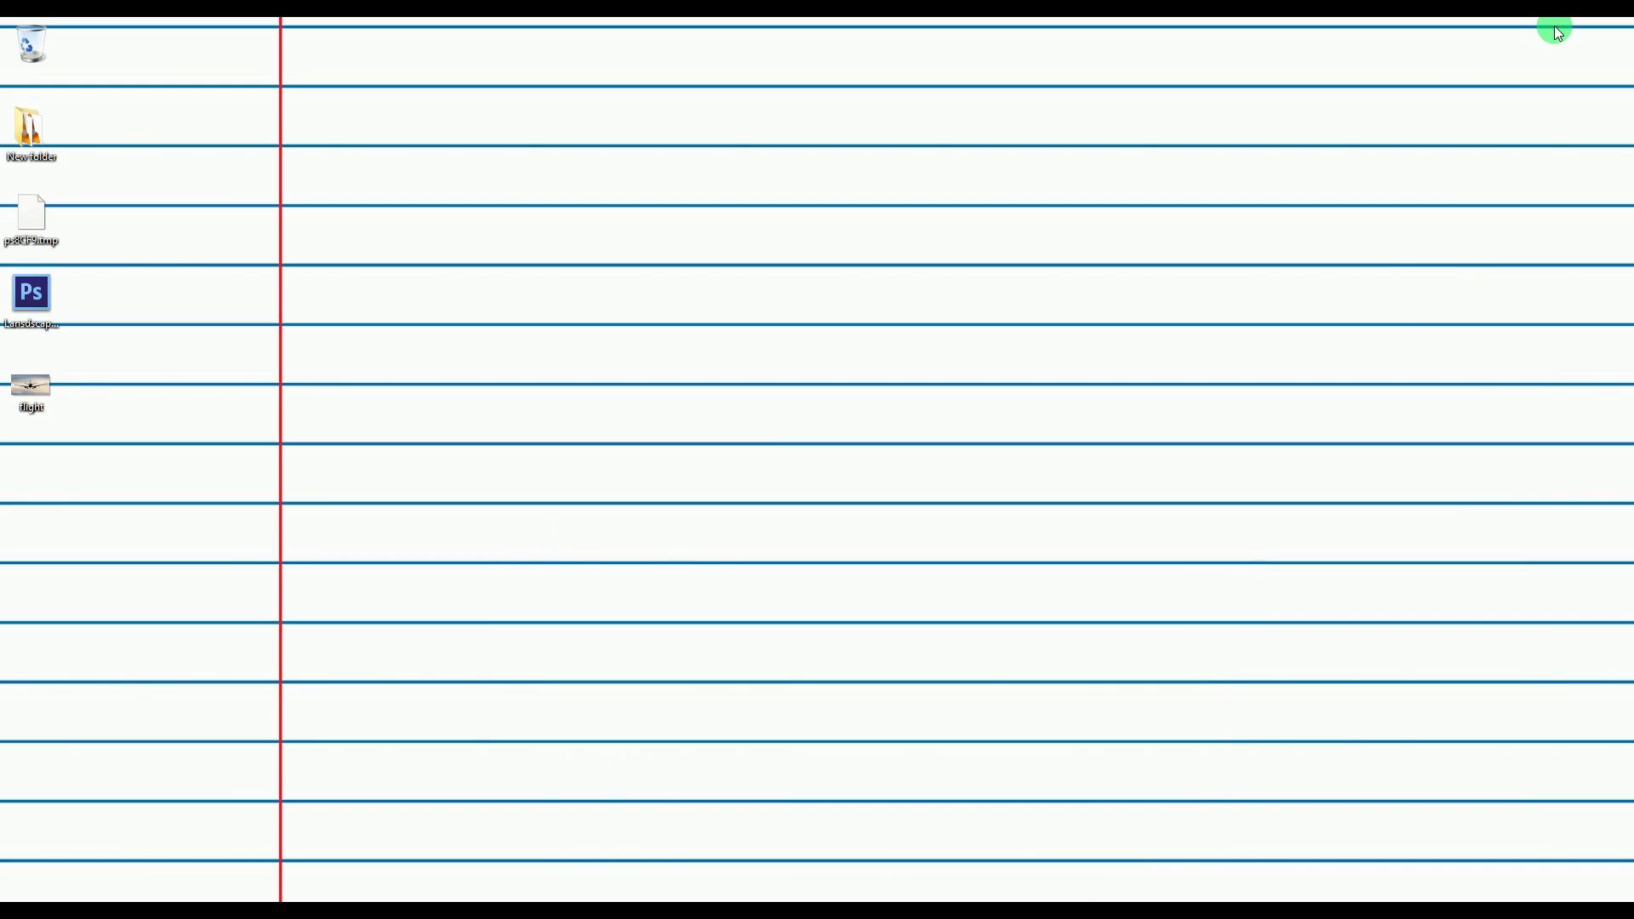
{"action": "left_click", "coordinate": [39, 384]}
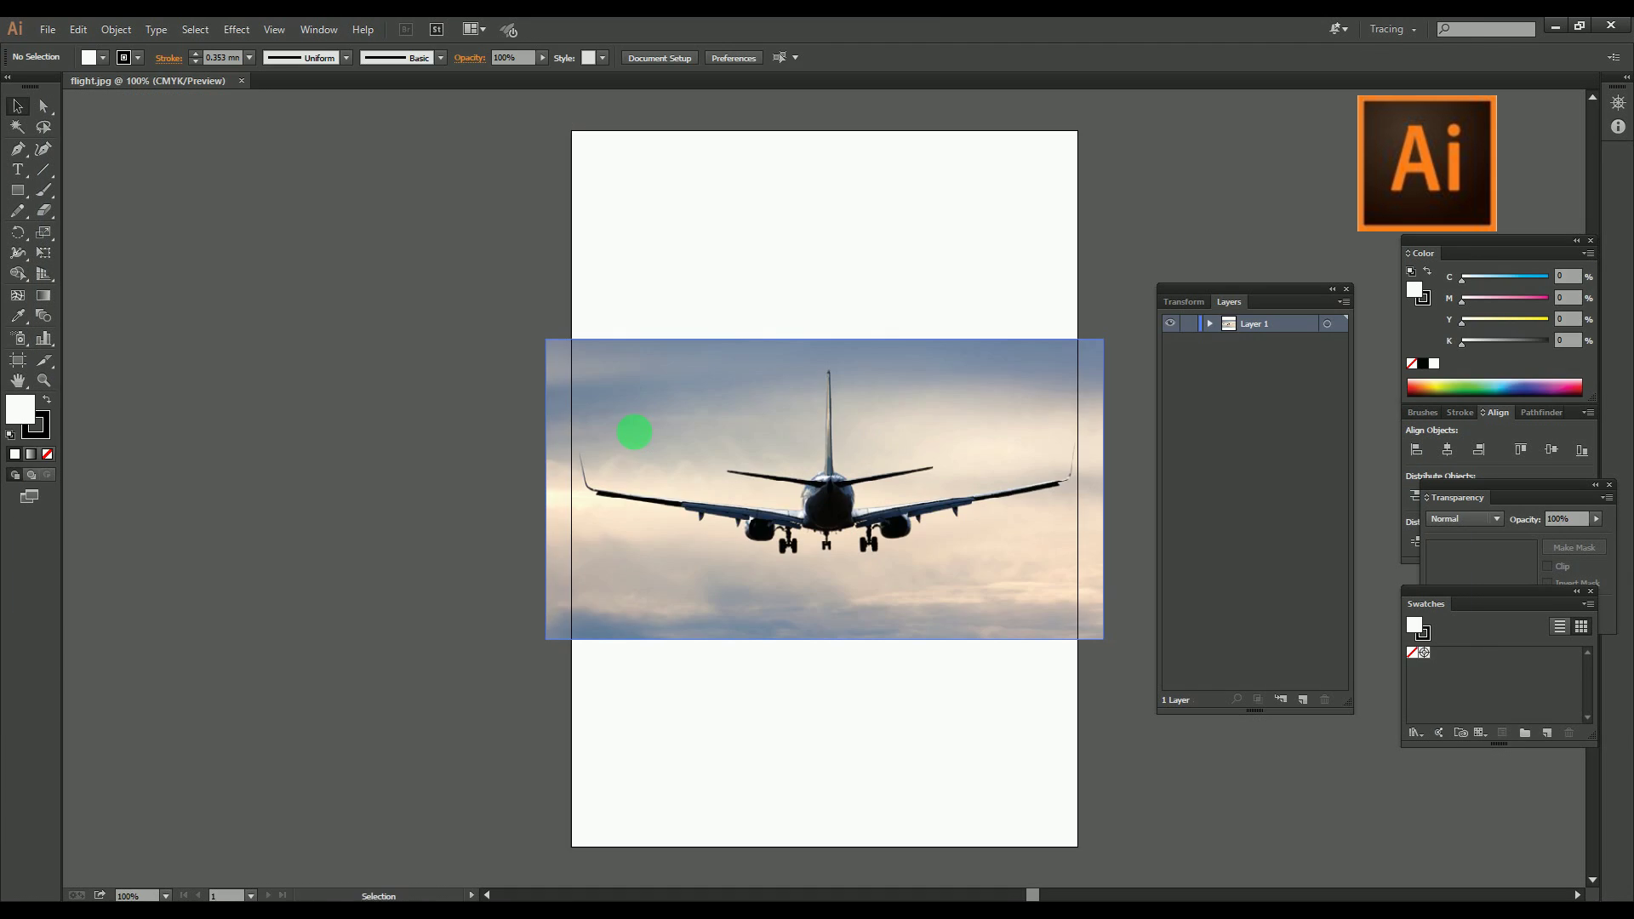
Trace the airplane's belly, left engine and left wing underside out to the wingtip with the Pen tool.
{"action": "left_click", "coordinate": [904, 634]}
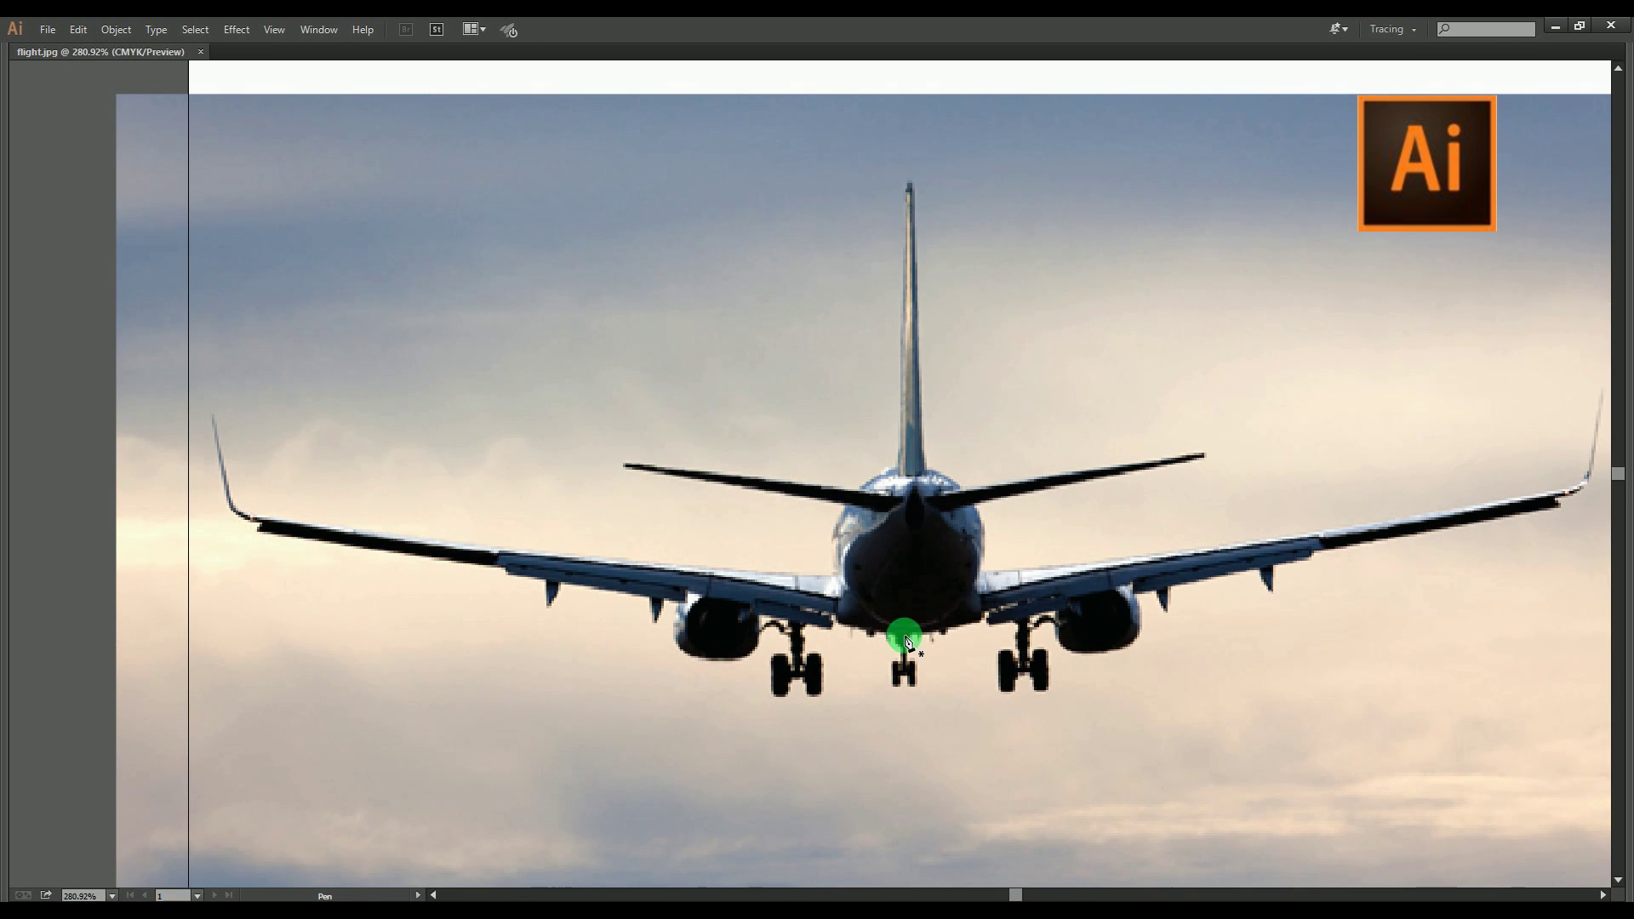
{"action": "left_click", "coordinate": [818, 625]}
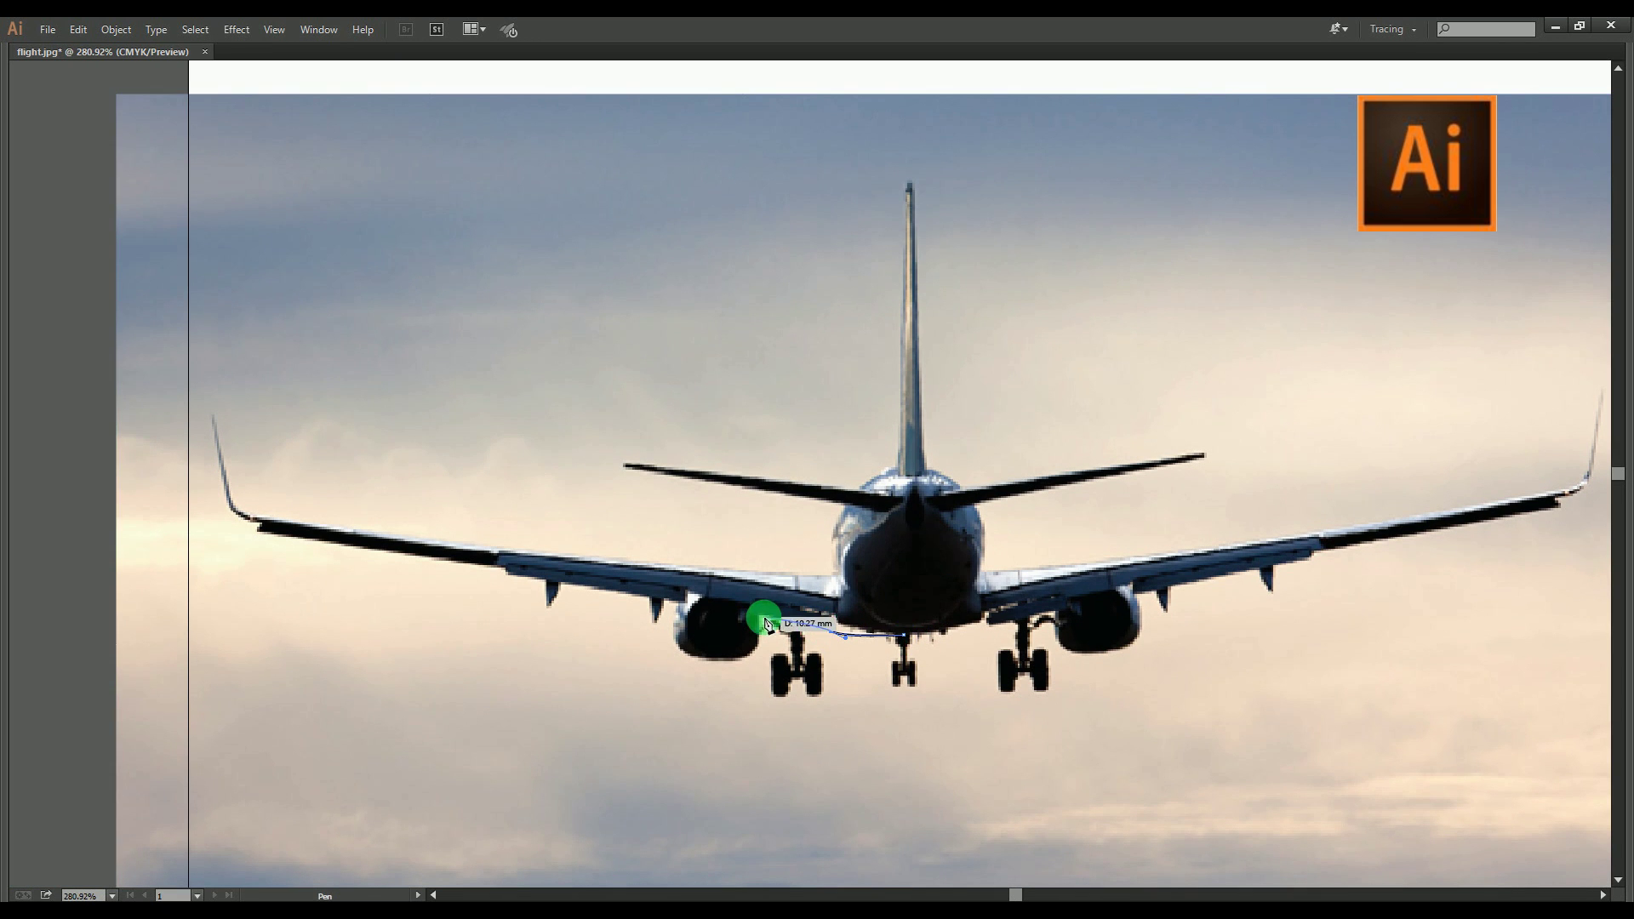
{"action": "left_click_drag", "start_coordinate": [756, 614], "coordinate": [675, 661]}
{"action": "left_click", "coordinate": [674, 603]}
{"action": "left_click", "coordinate": [254, 533]}
{"action": "left_click_drag", "start_coordinate": [265, 517], "coordinate": [285, 521]}
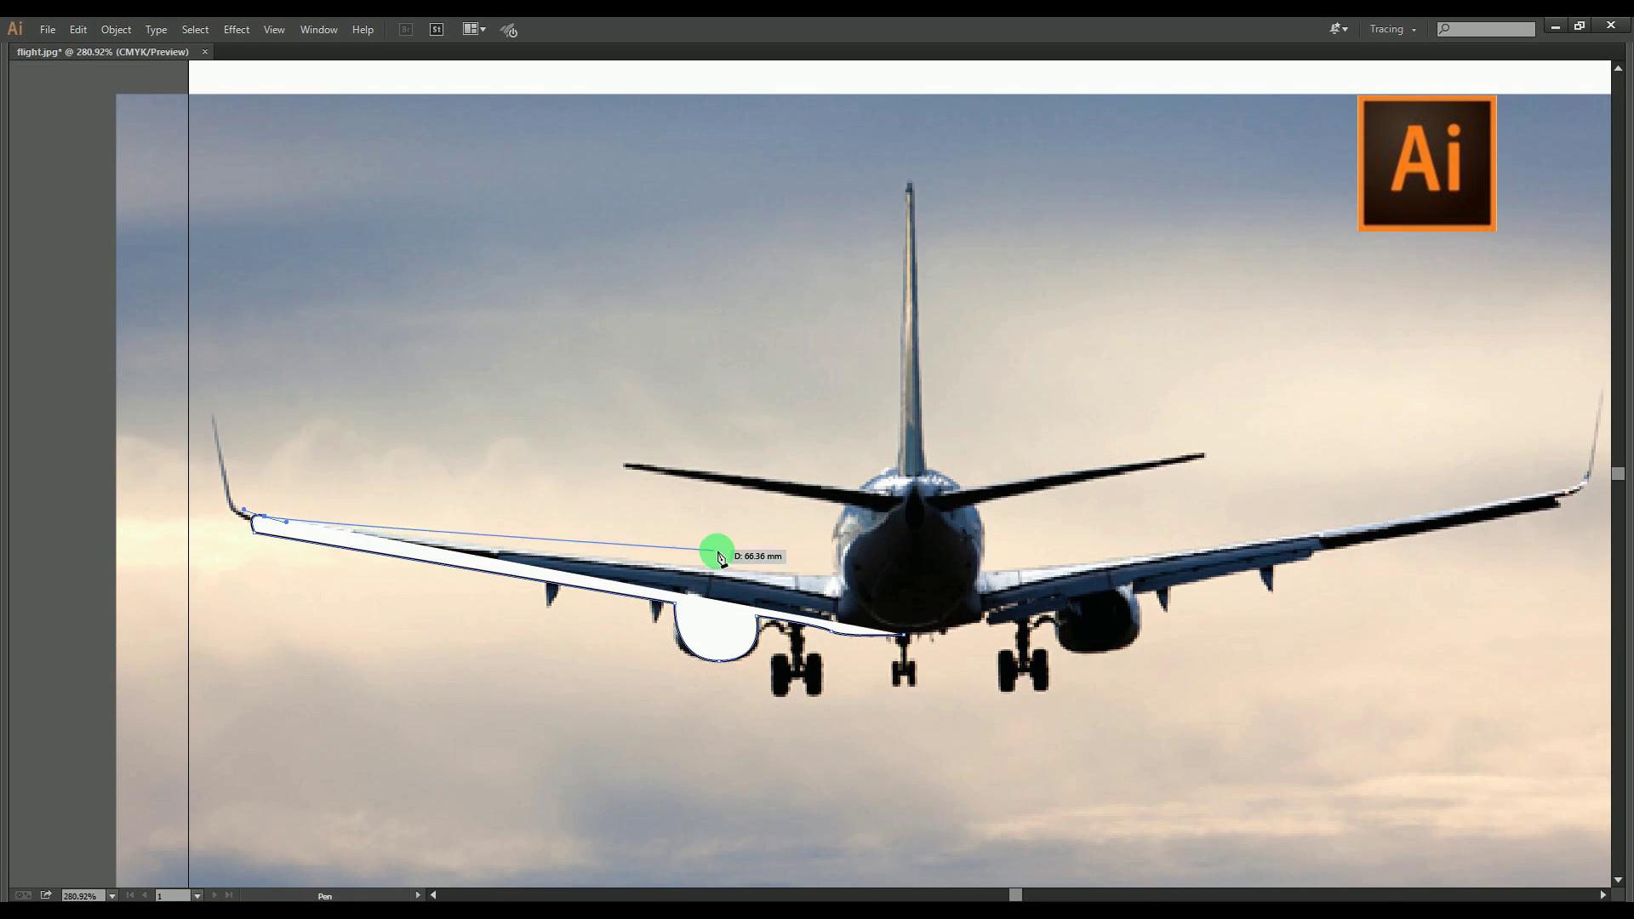
Continue the path along the wing top, left fuselage, left tailplane and tail fin, and close it at the belly's center.
{"action": "left_click", "coordinate": [832, 575]}
{"action": "left_click", "coordinate": [846, 514]}
{"action": "left_click_drag", "start_coordinate": [846, 515], "coordinate": [921, 417]}
{"action": "left_click", "coordinate": [661, 469]}
{"action": "left_click", "coordinate": [854, 489]}
{"action": "left_click", "coordinate": [896, 468]}
{"action": "left_click", "coordinate": [909, 379]}
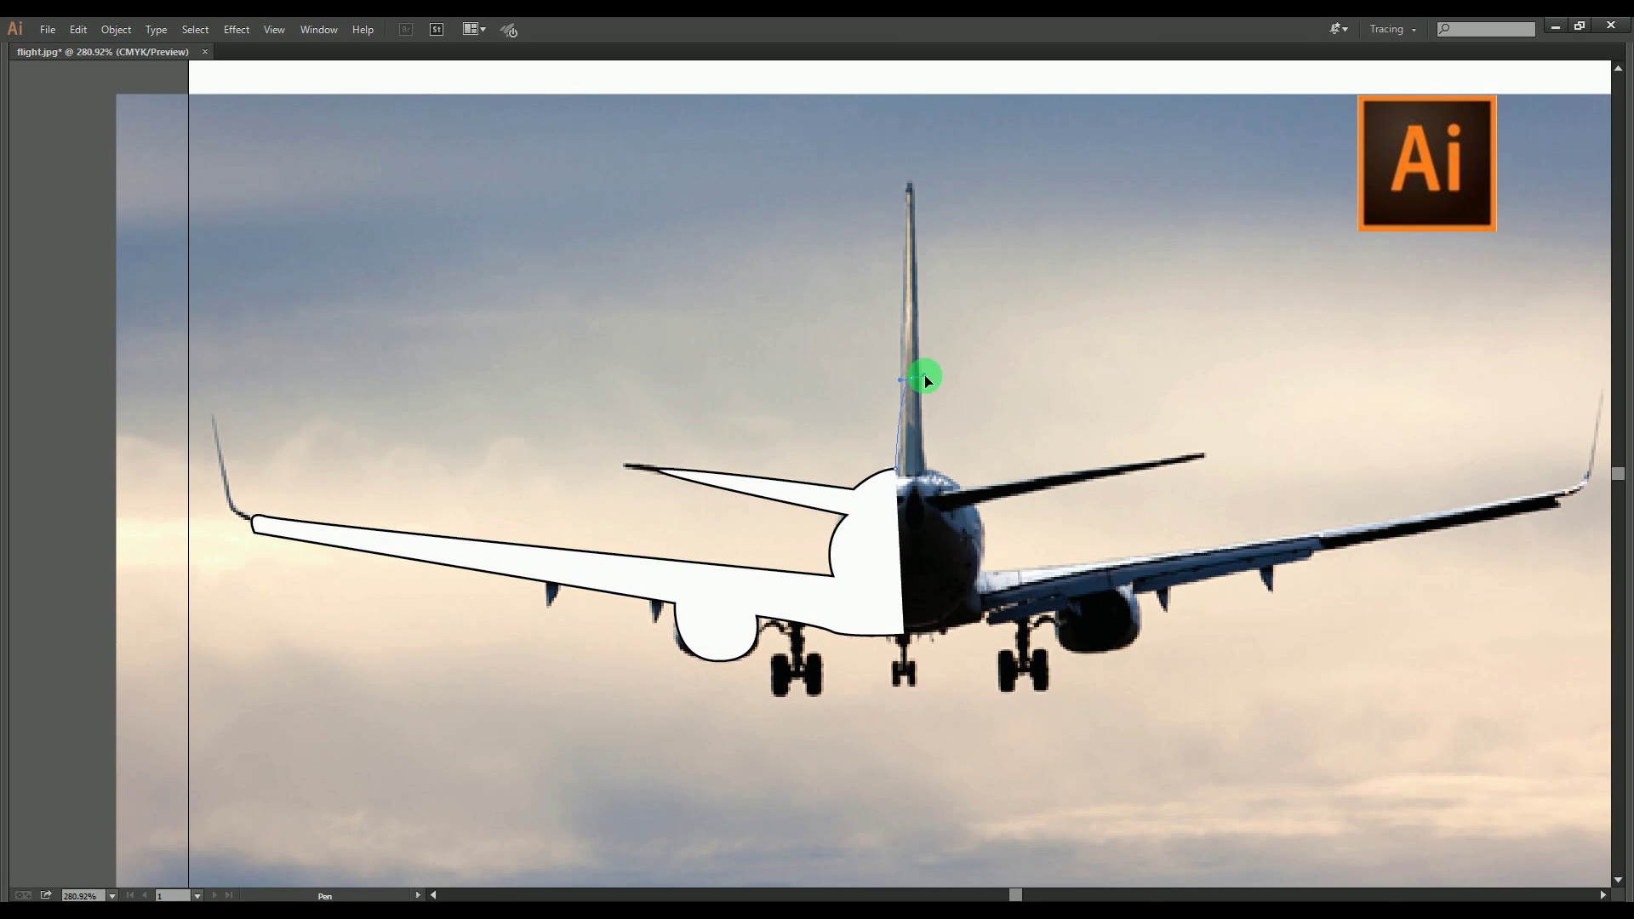
{"action": "left_click", "coordinate": [904, 634]}
Duplicate the half-airplane shape, mirror the copy left to right, align it with the original at the centerline, and select both halves.
{"action": "key", "text": "v"}
{"action": "left_click_drag", "start_coordinate": [908, 456], "coordinate": [1464, 460]}
{"action": "right_click", "coordinate": [1437, 558]}
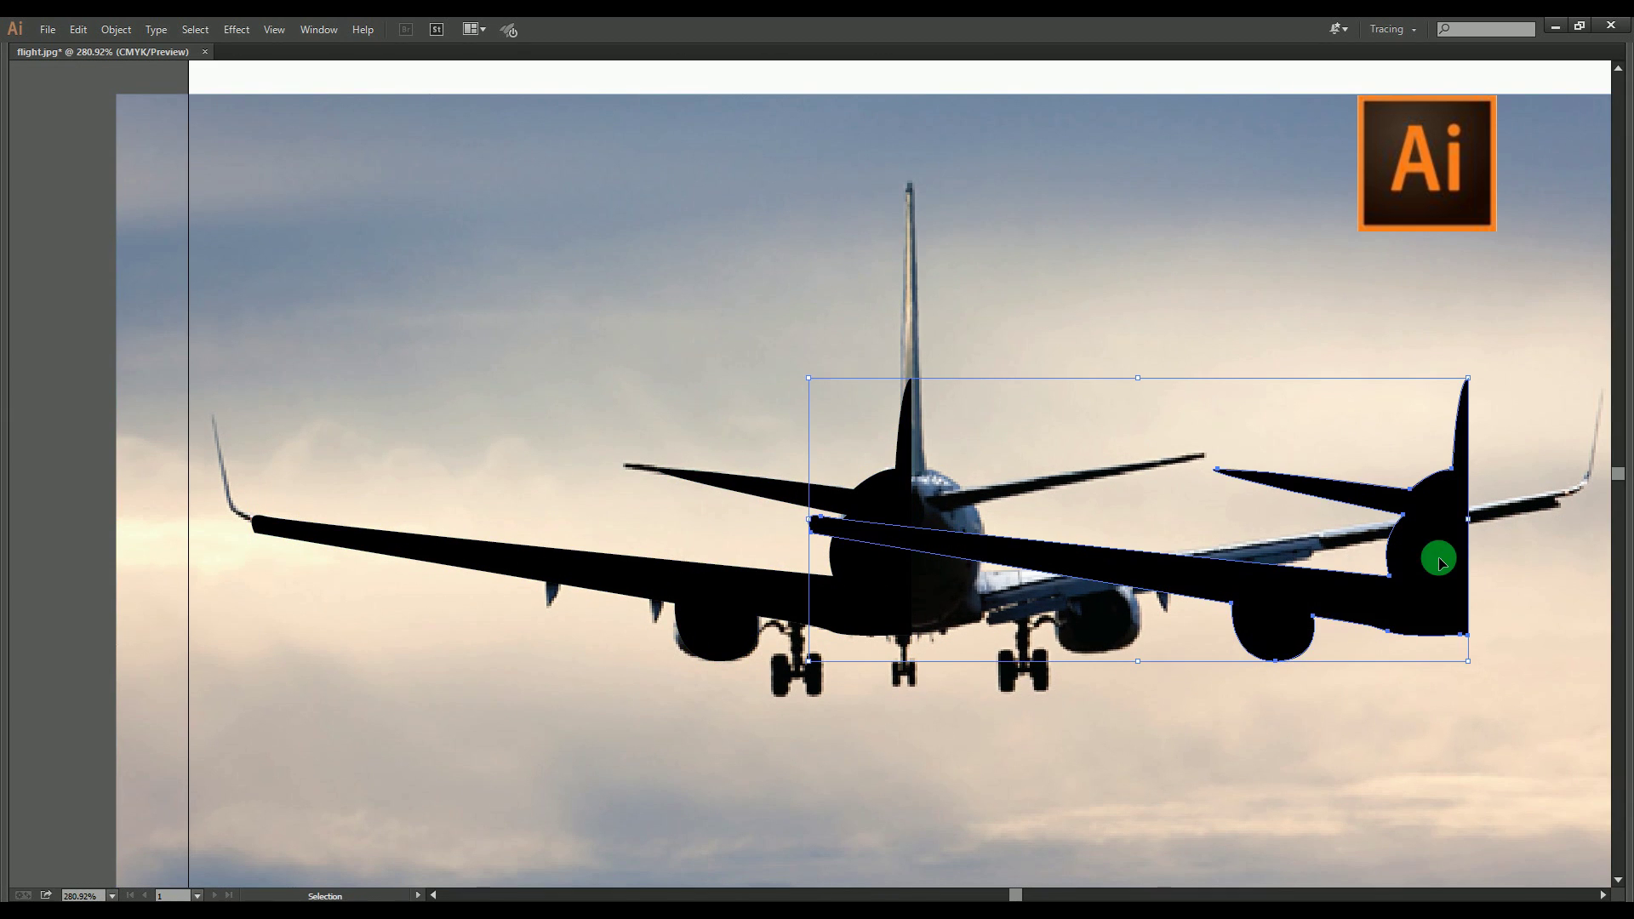
{"action": "mouse_move", "coordinate": [1503, 787]}
{"action": "left_click", "coordinate": [1246, 693]}
{"action": "key", "text": "Return"}
{"action": "left_click_drag", "start_coordinate": [880, 621], "coordinate": [1071, 623]}
{"action": "left_click_drag", "start_coordinate": [1042, 536], "coordinate": [952, 538]}
{"action": "left_click", "coordinate": [868, 608], "text": "shift"}
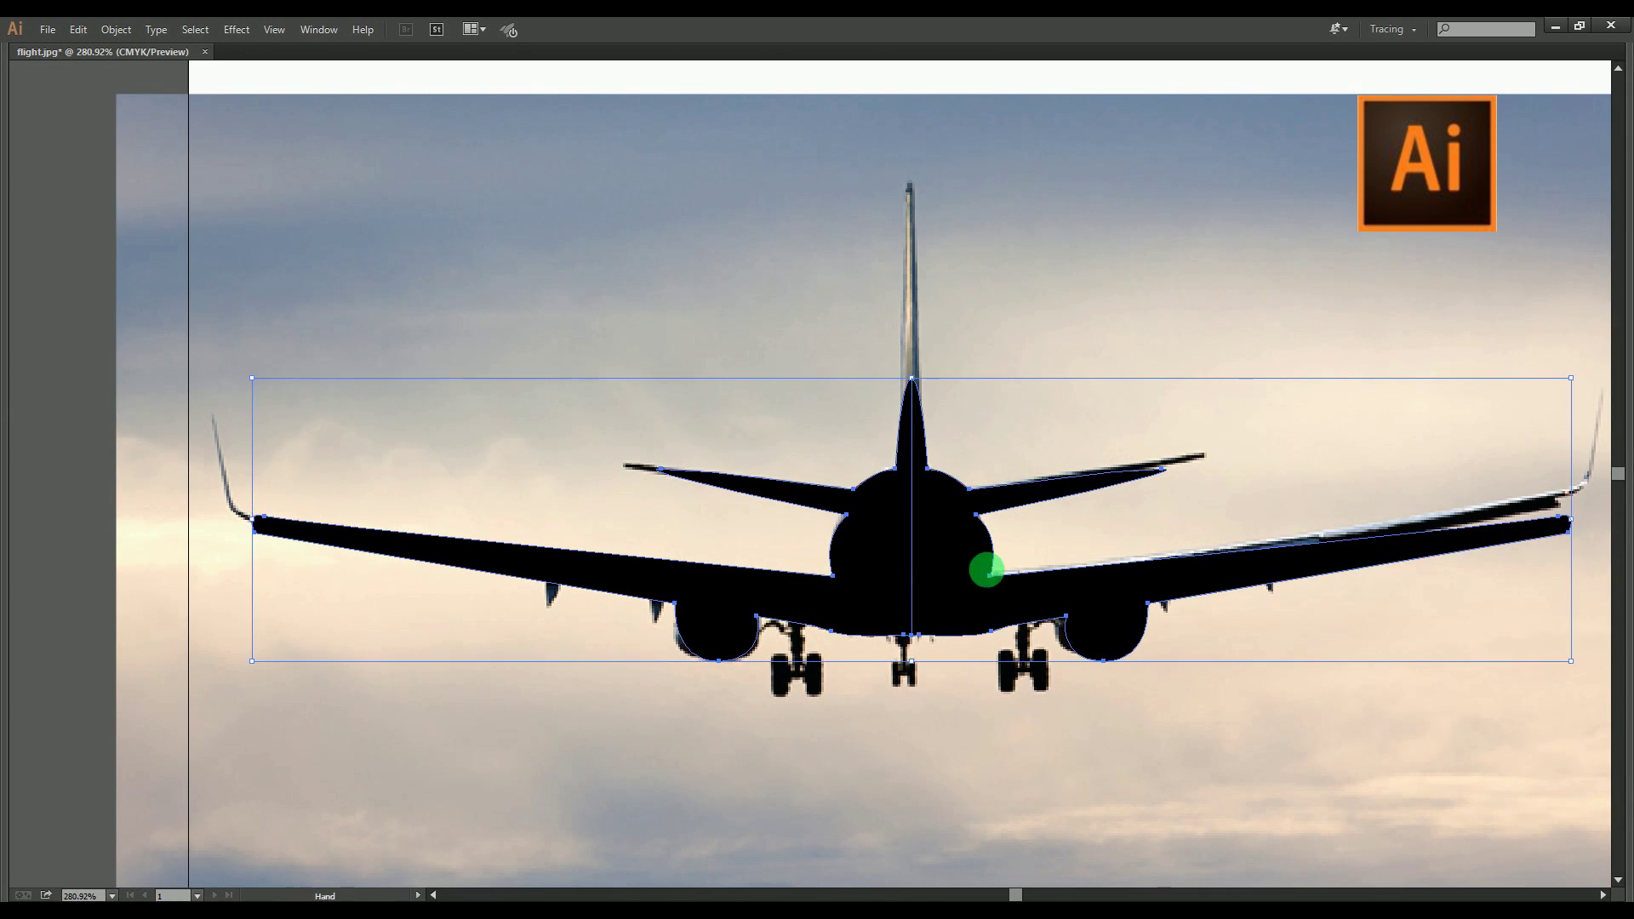
Delete the flight photo and unite the two airplane halves into one silhouette with Pathfinder.
{"action": "key", "text": "ctrl+1"}
{"action": "left_click", "coordinate": [919, 302]}
{"action": "key", "text": "Delete"}
{"action": "key", "text": "Tab"}
{"action": "key", "text": "ctrl+a"}
{"action": "left_click", "coordinate": [1536, 412]}
{"action": "left_click", "coordinate": [1415, 448]}
{"action": "left_click", "coordinate": [1045, 371]}
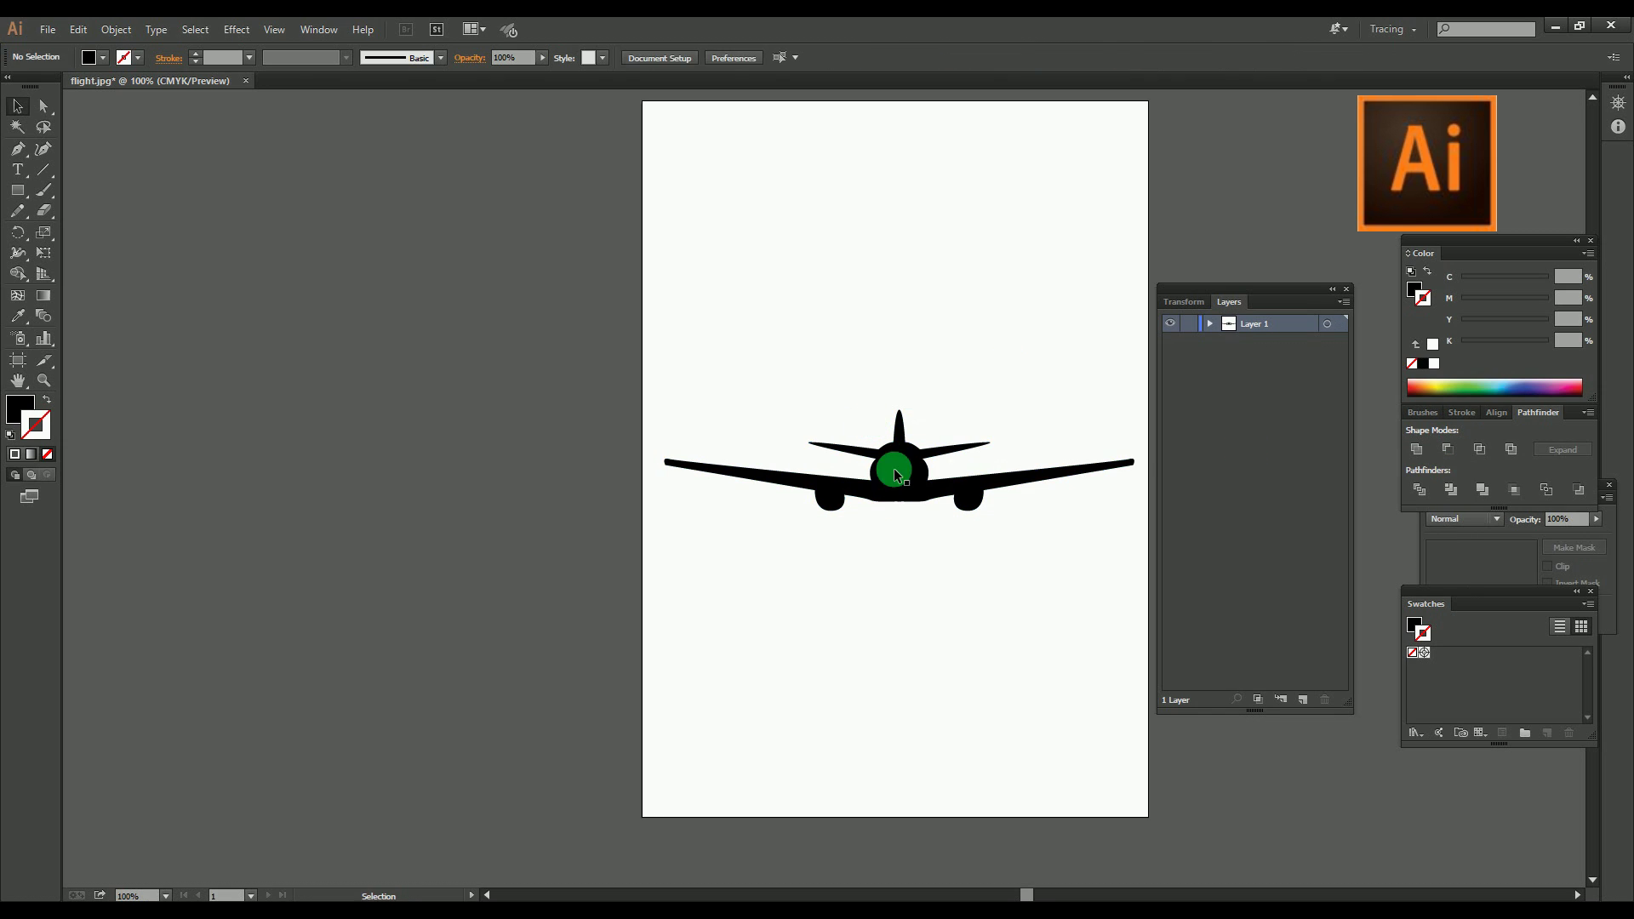
Copy the airplane silhouette, switch to Photoshop, and paste it into the landscape document as a smart object.
{"action": "left_click", "coordinate": [890, 470]}
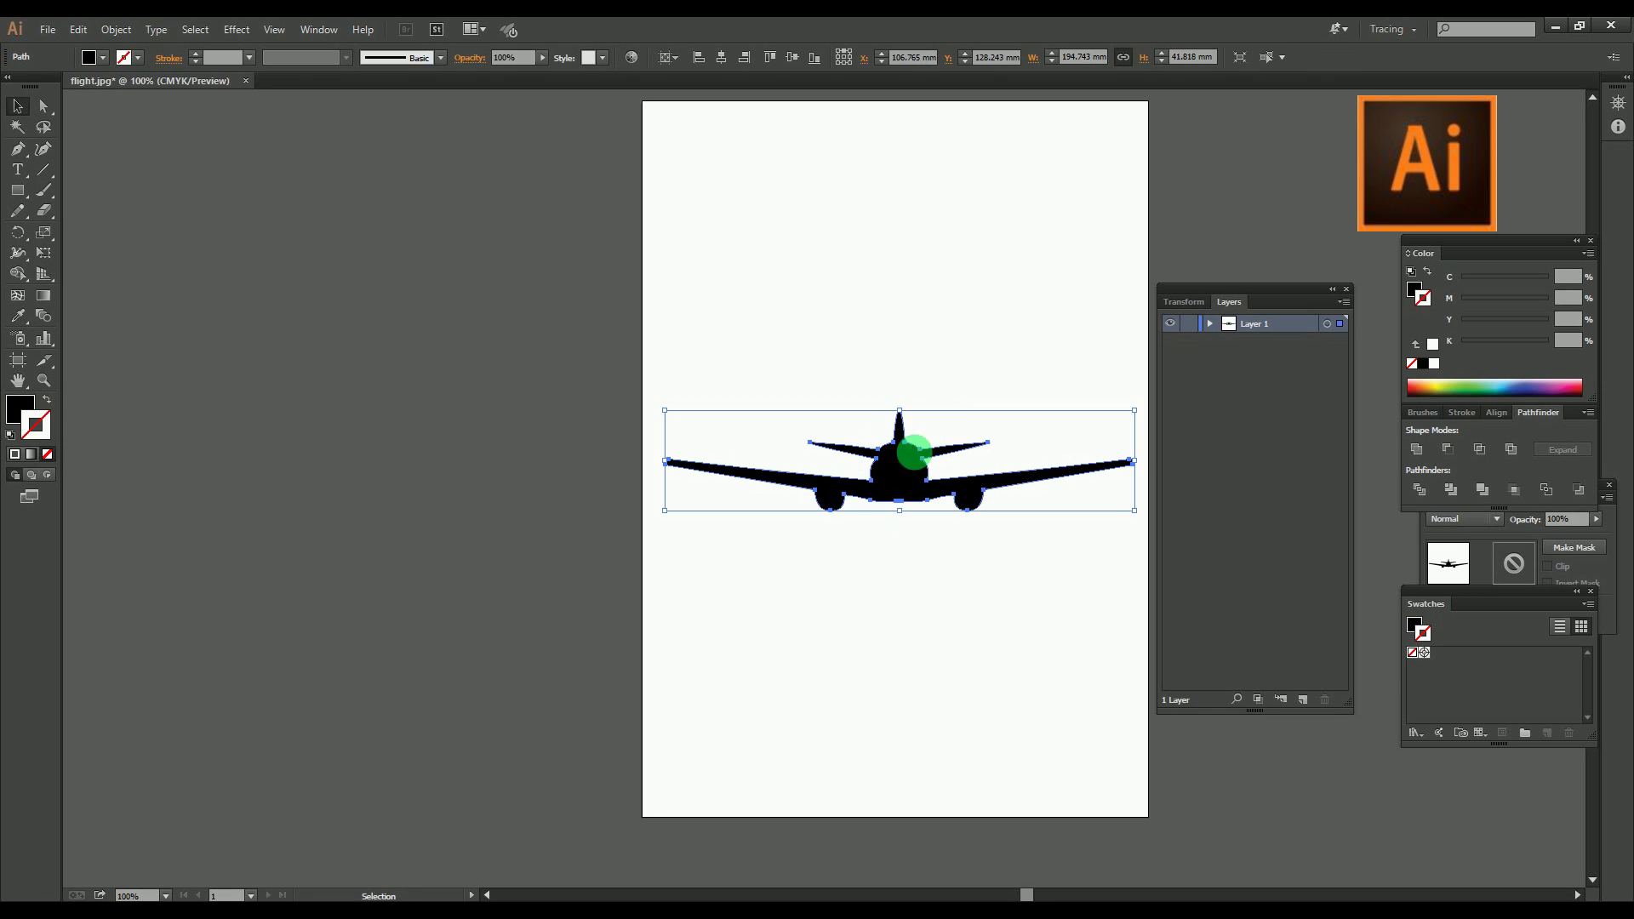
{"action": "key", "text": "ctrl+c"}
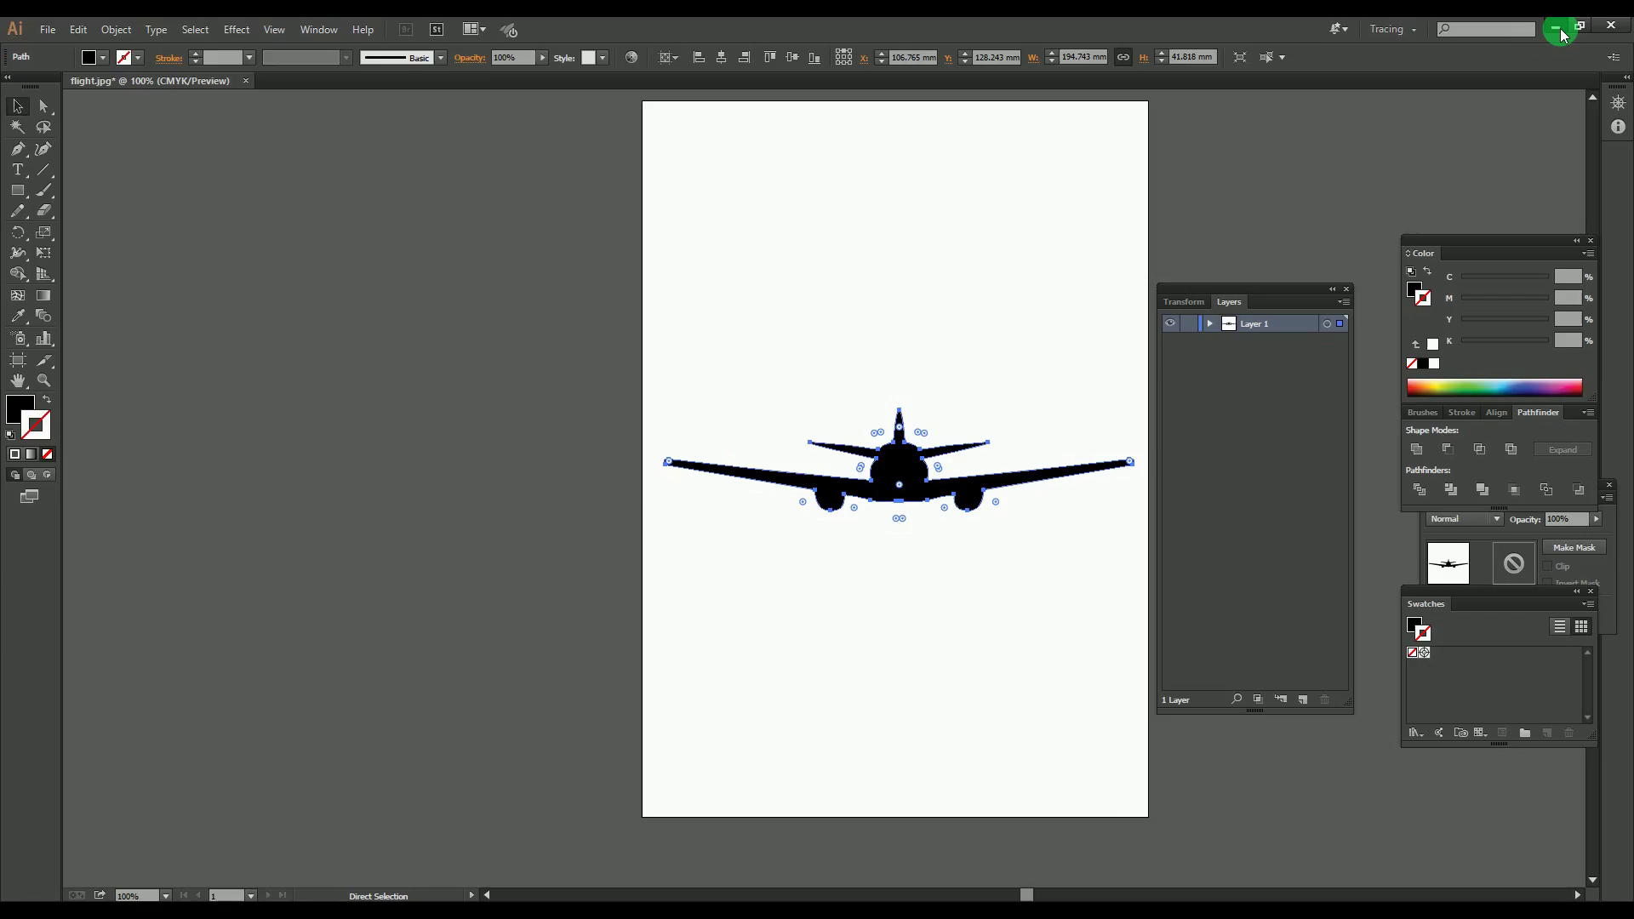
{"action": "left_click", "coordinate": [1559, 28]}
{"action": "left_click", "coordinate": [1616, 27]}
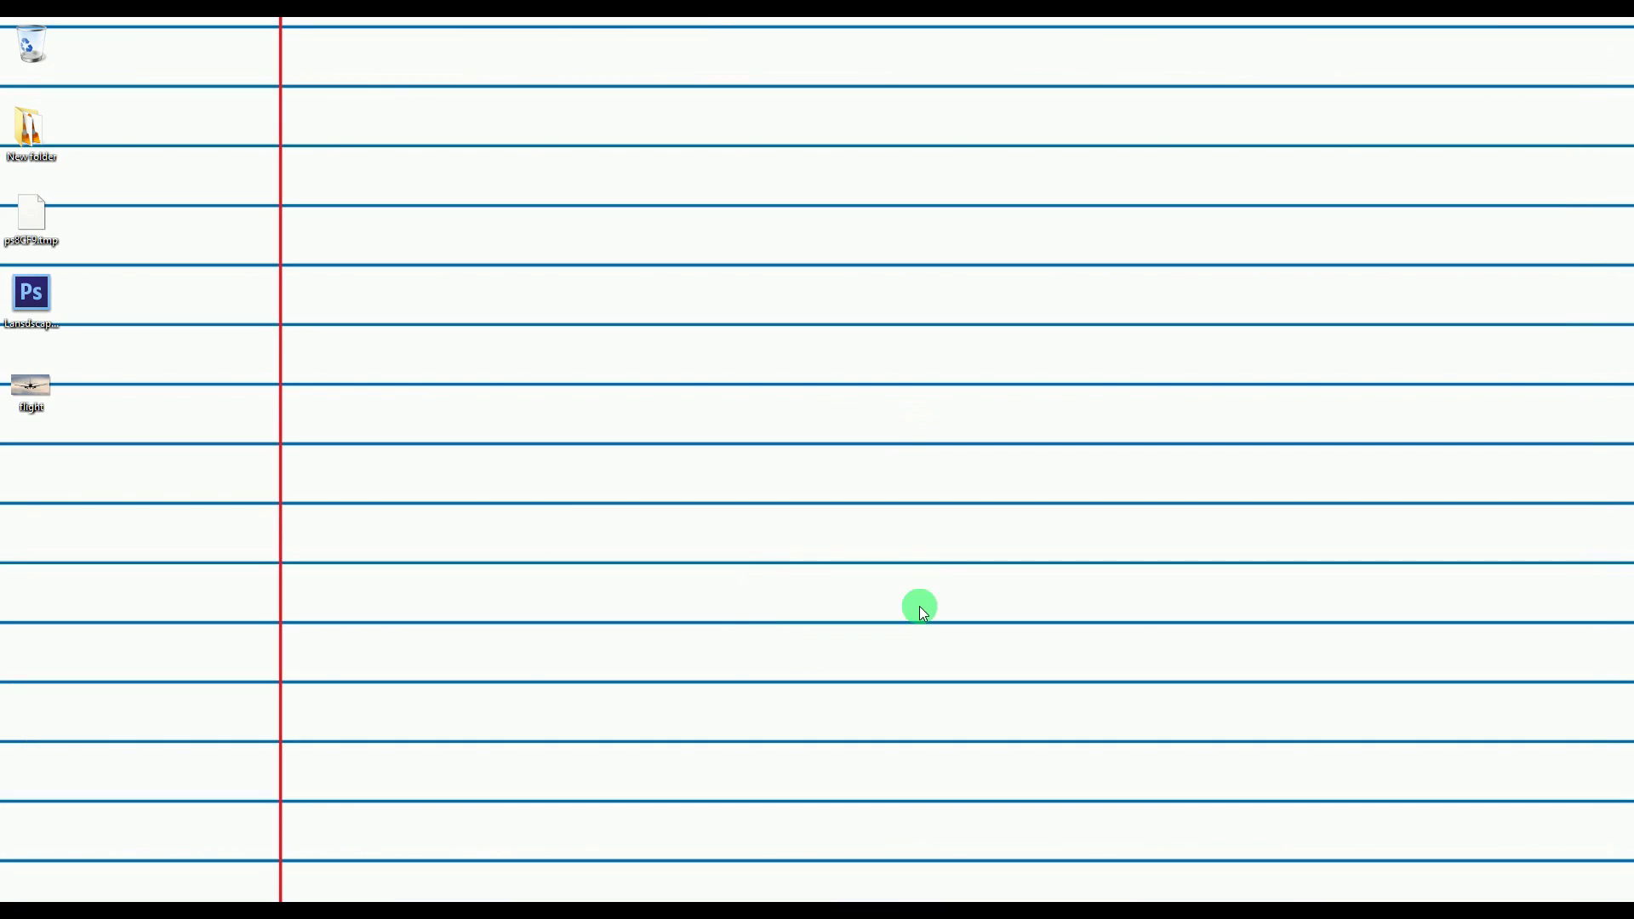
{"action": "key", "text": "alt+Tab"}
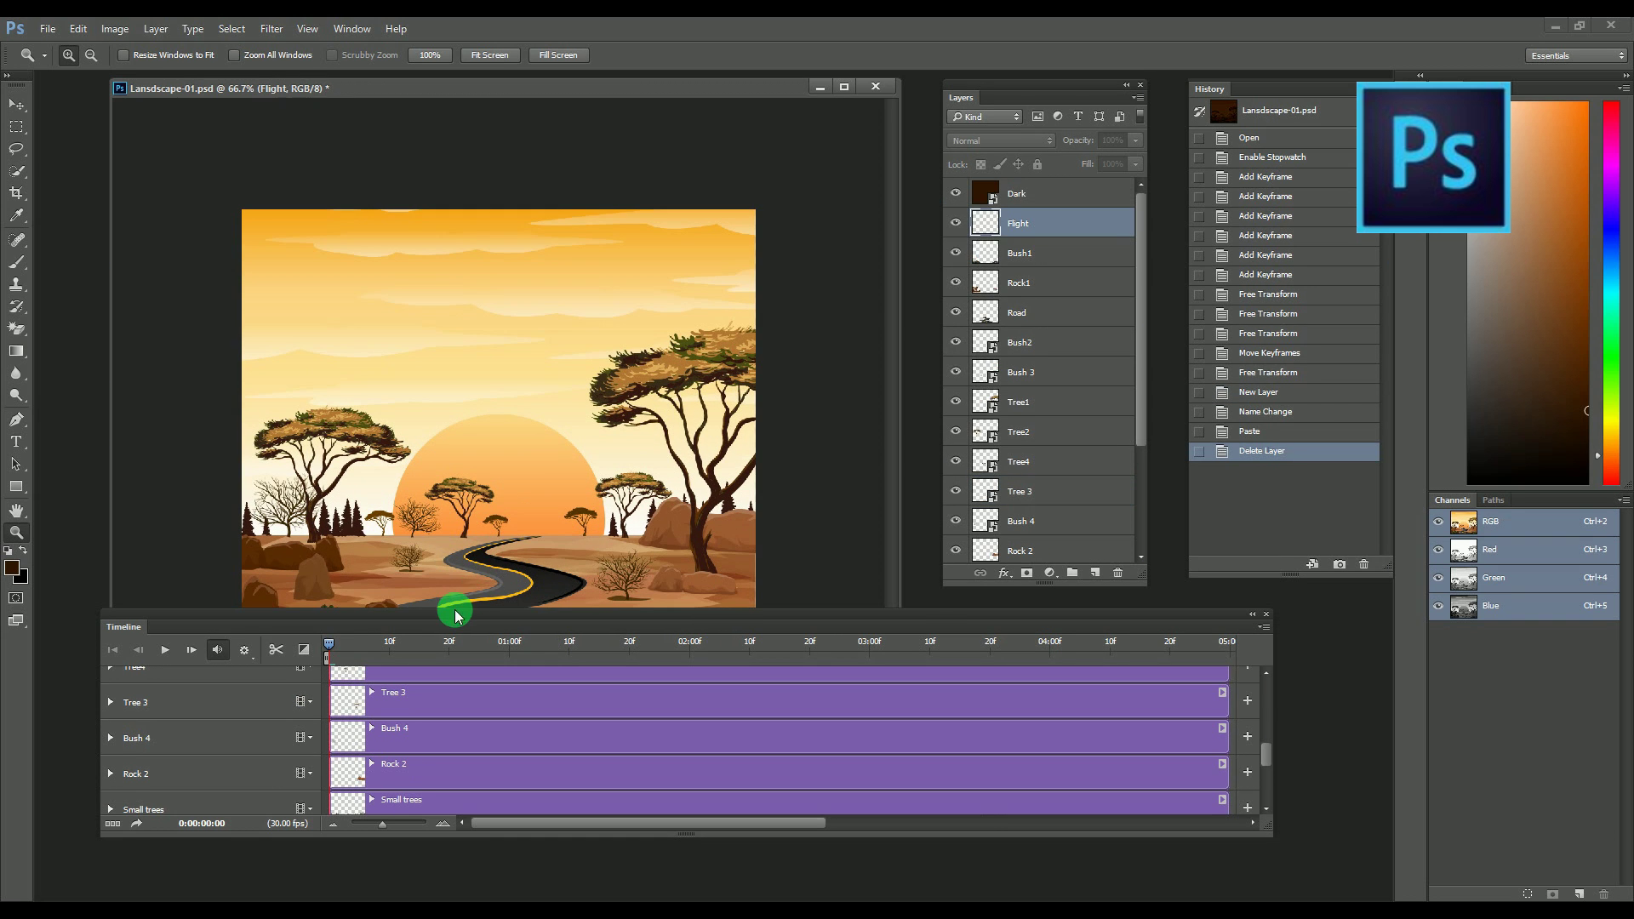
{"action": "key", "text": "ctrl+v"}
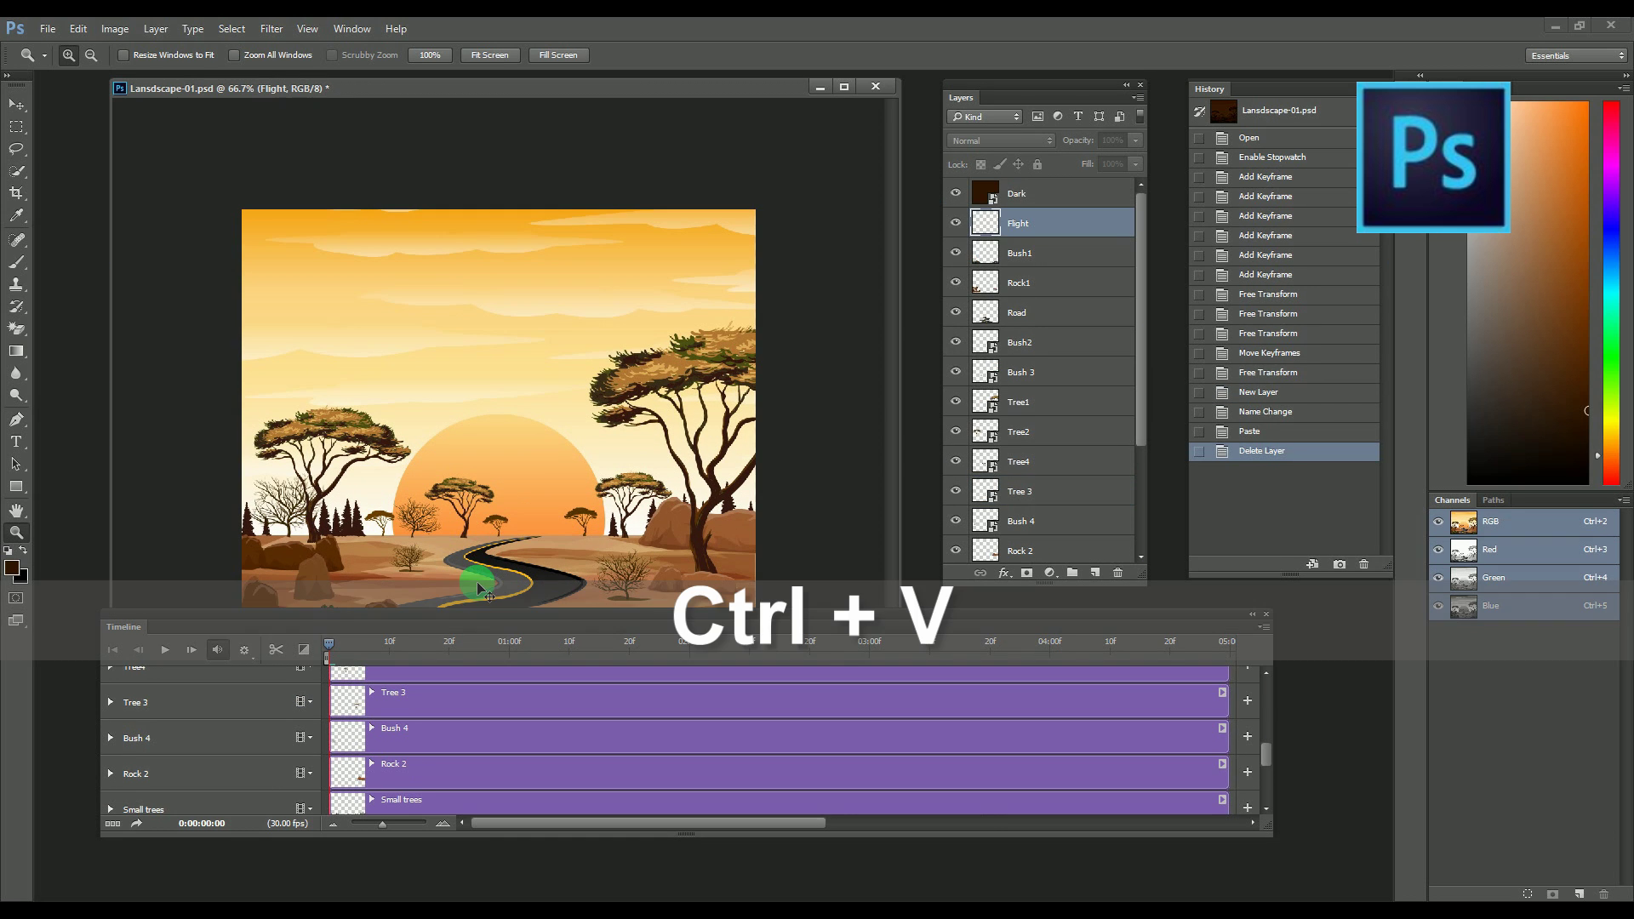
{"action": "left_click", "coordinate": [865, 310]}
Scale the pasted airplane to about 31% and place it in front of the sun.
{"action": "left_click_drag", "start_coordinate": [713, 377], "coordinate": [558, 375]}
{"action": "left_click_drag", "start_coordinate": [509, 445], "coordinate": [507, 473]}
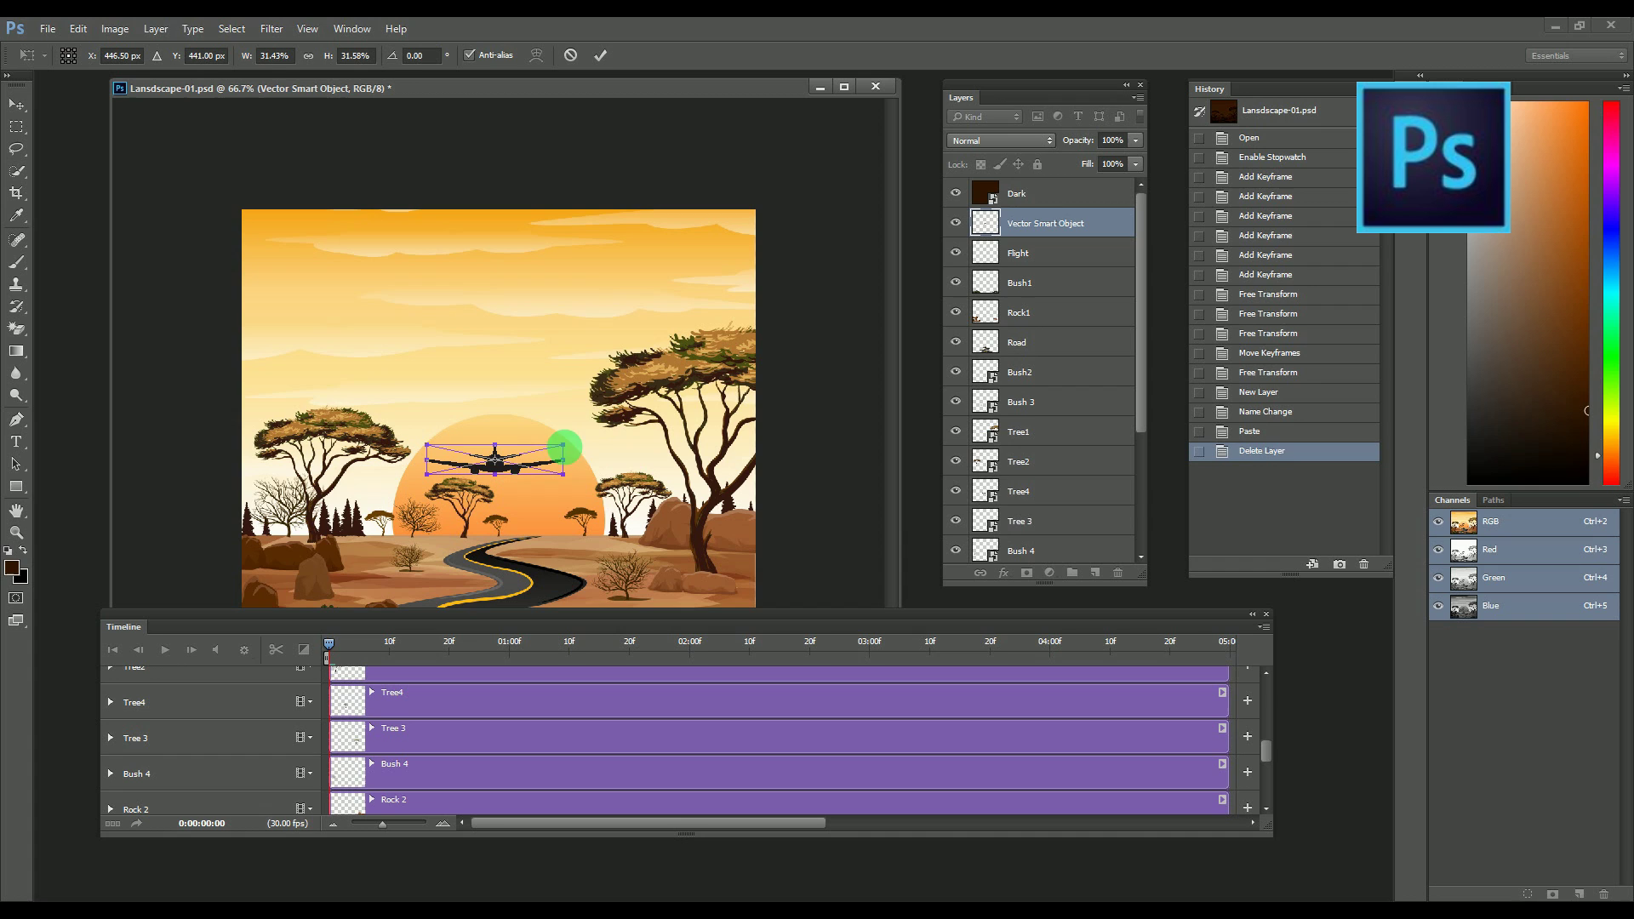
{"action": "left_click", "coordinate": [601, 56]}
{"action": "left_click", "coordinate": [479, 713]}
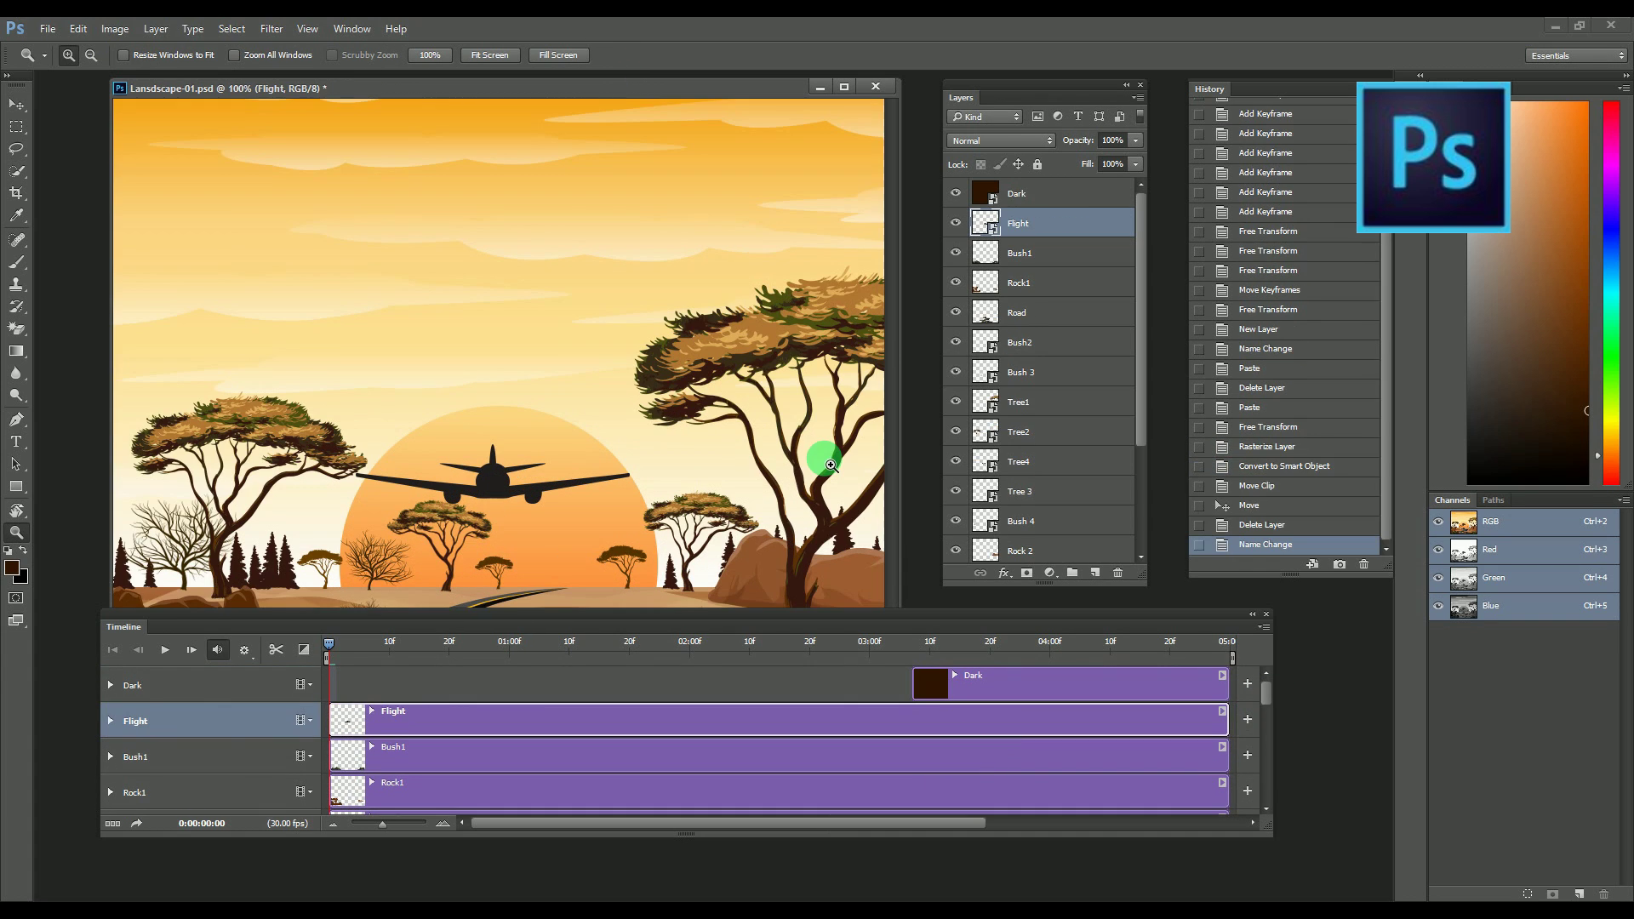
Expand the Flight track, scale the airplane to about 84%, and enable Transform keyframing at 0:00:00:00.
{"action": "left_click", "coordinate": [248, 730]}
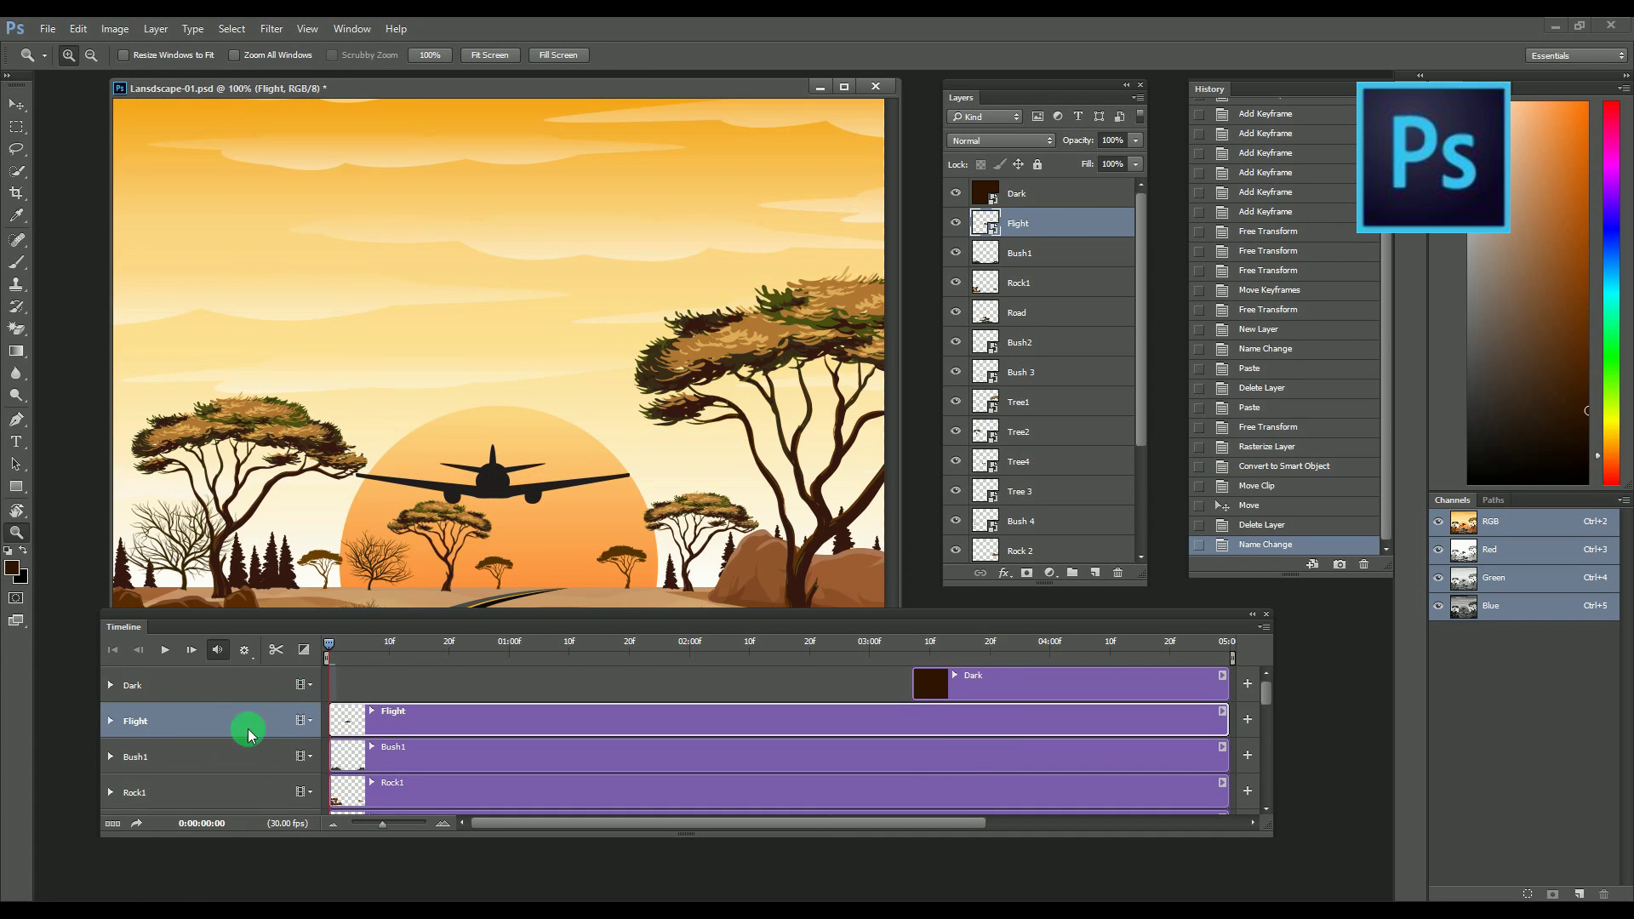
{"action": "mouse_move", "coordinate": [337, 647]}
{"action": "left_mouse_down"}
{"action": "mouse_move", "coordinate": [448, 655]}
{"action": "mouse_move", "coordinate": [328, 646]}
{"action": "left_mouse_up"}
{"action": "left_click", "coordinate": [109, 720]}
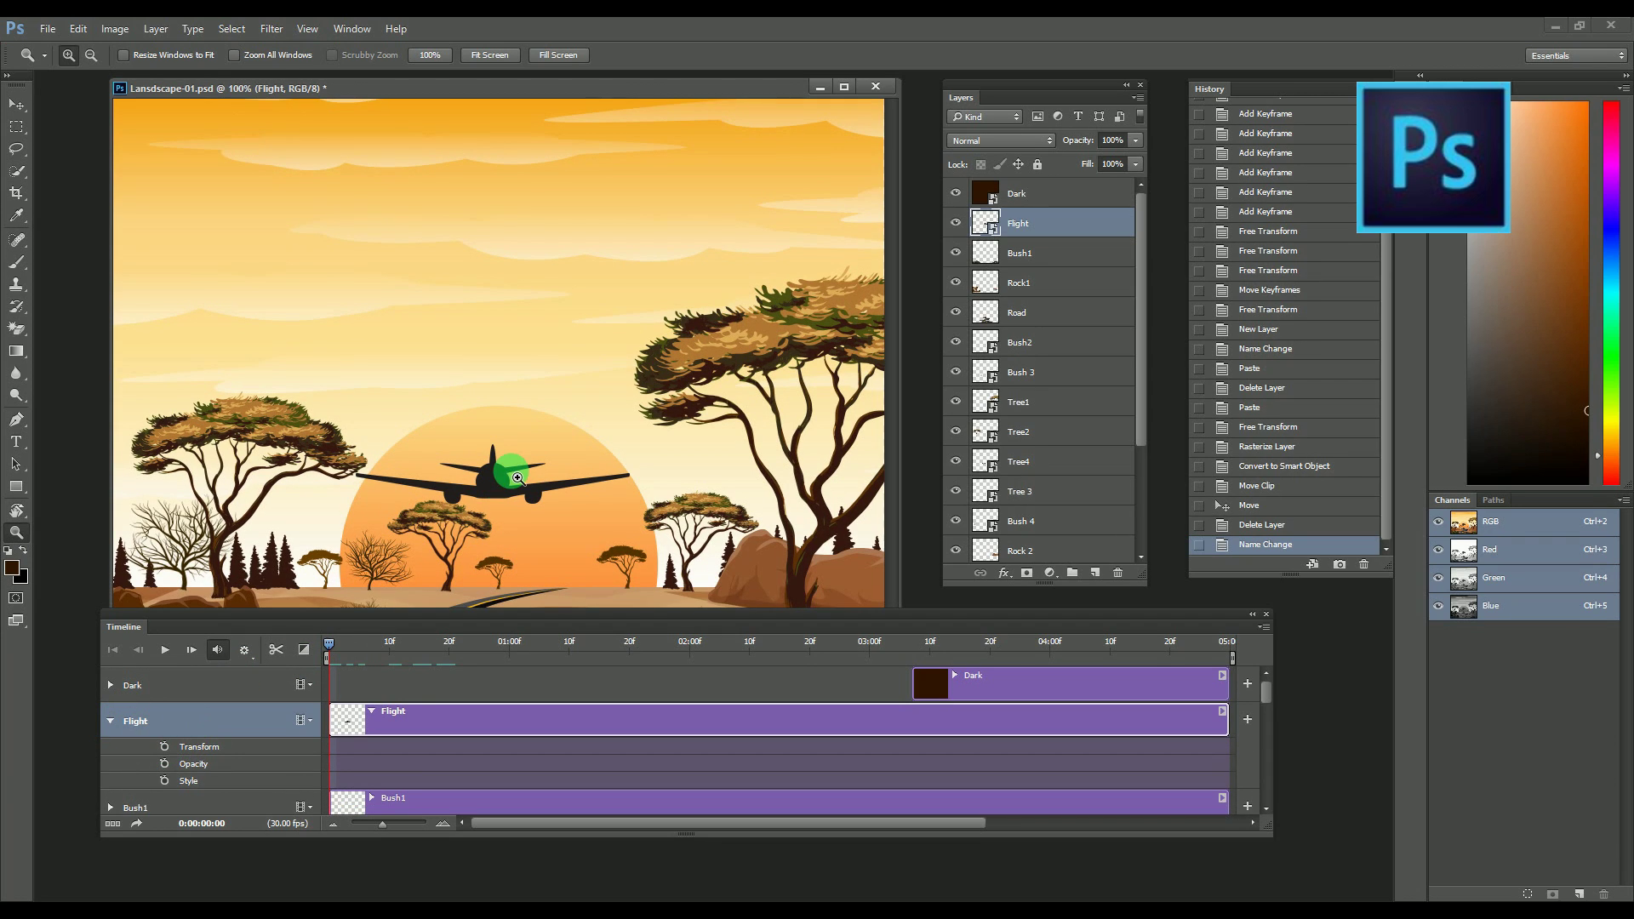
{"action": "key", "text": "ctrl+t"}
{"action": "left_click_drag", "start_coordinate": [636, 510], "coordinate": [616, 511]}
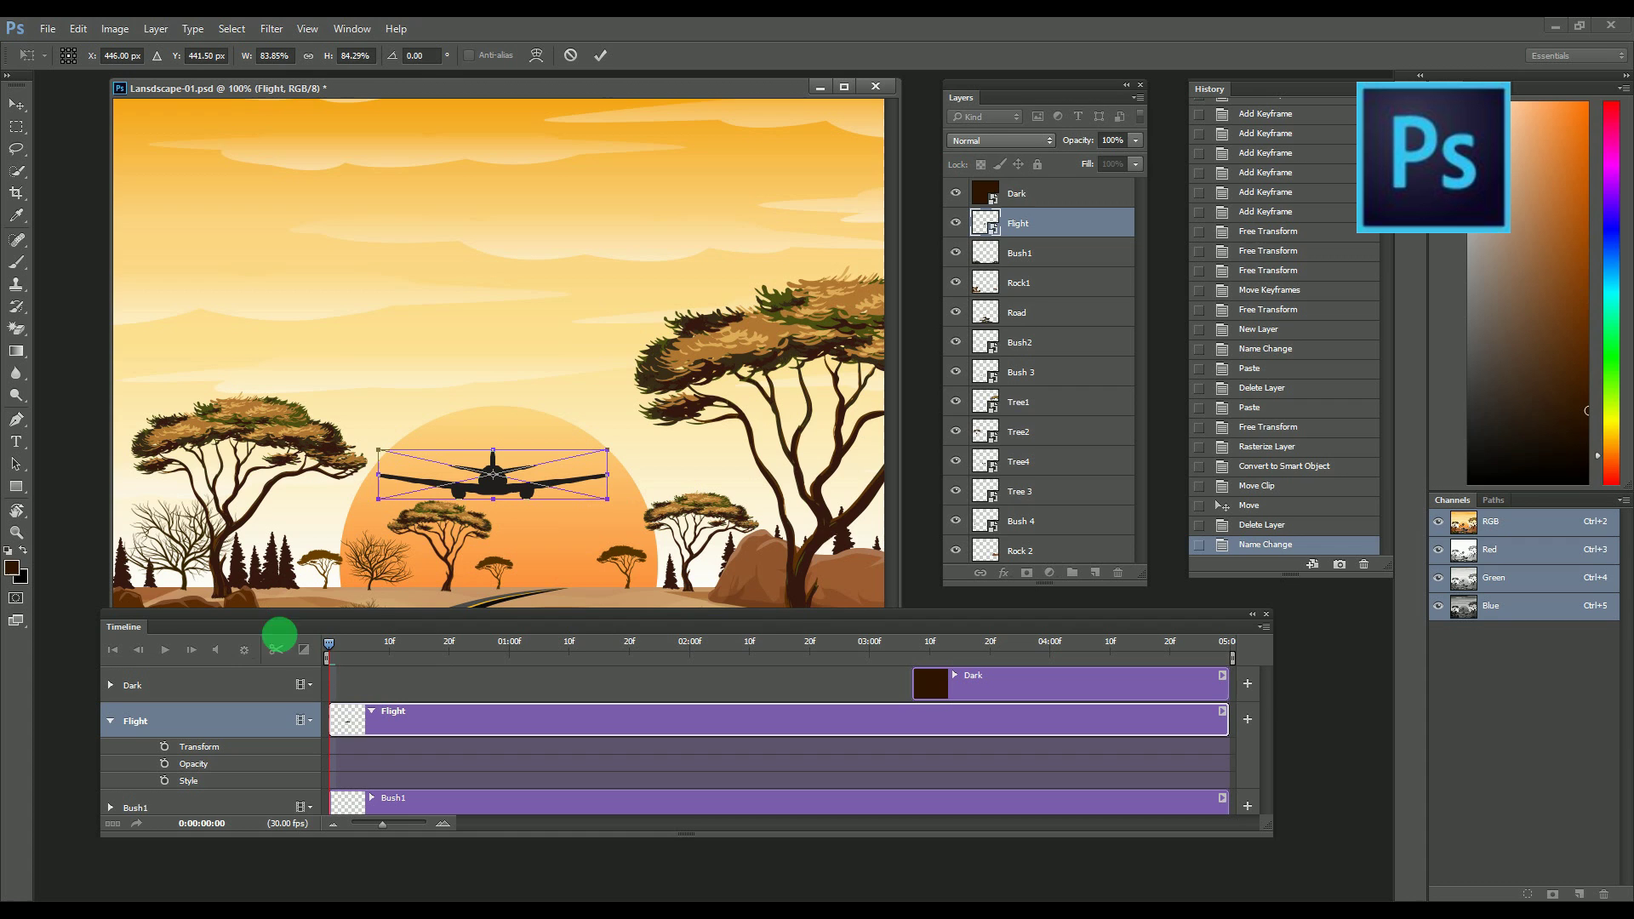
{"action": "left_click", "coordinate": [601, 59]}
{"action": "left_click", "coordinate": [165, 747]}
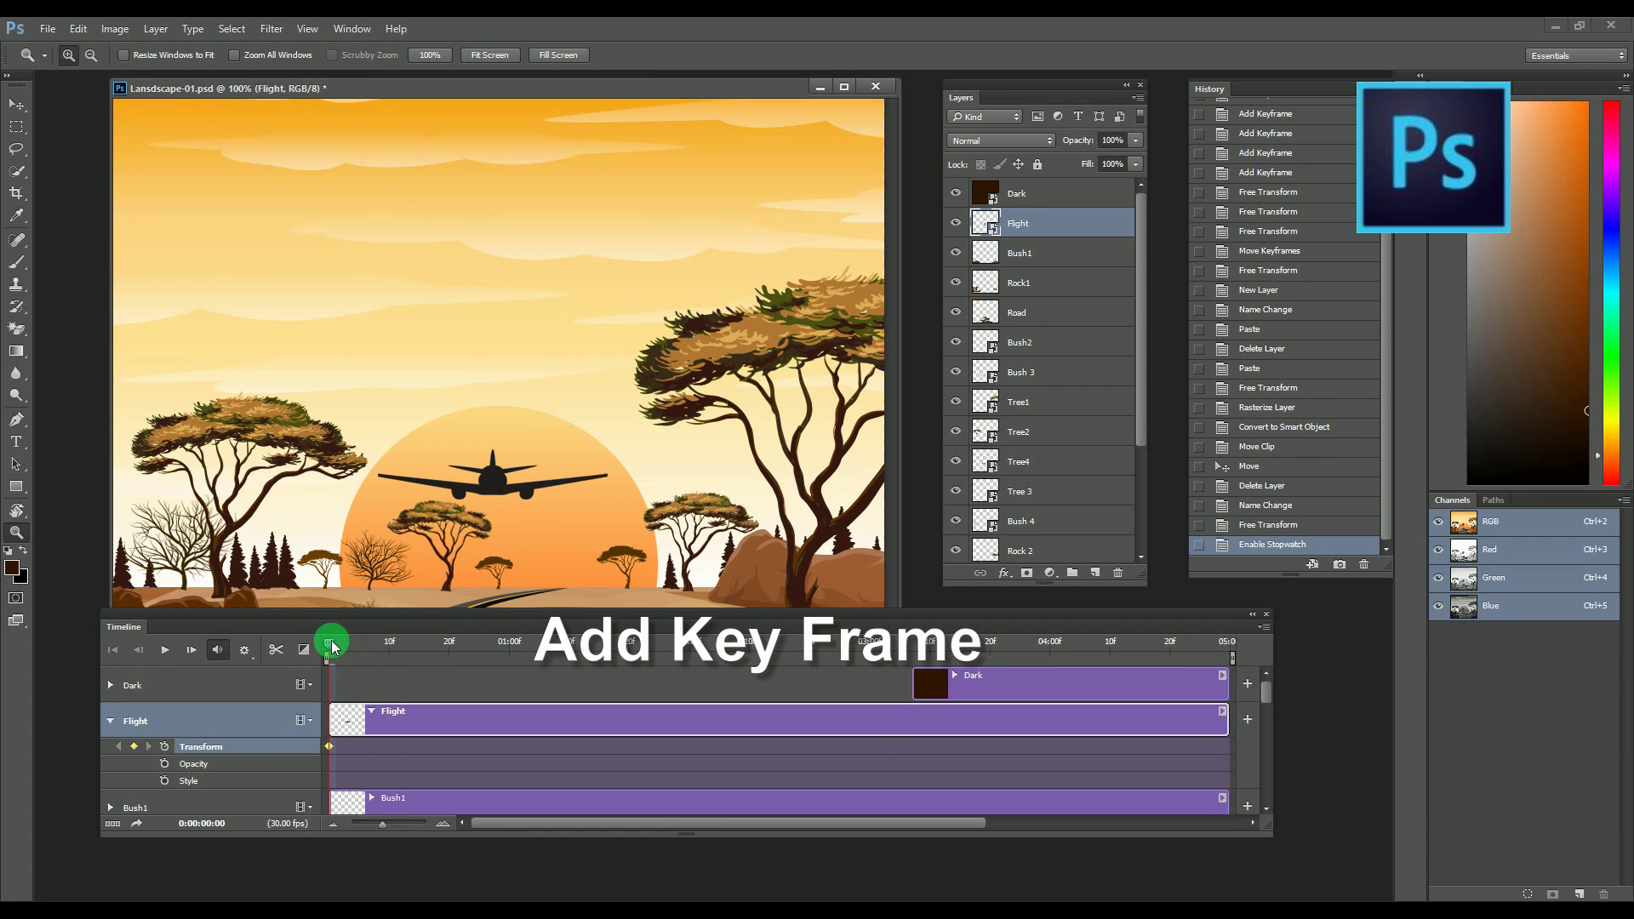
Add a Transform keyframe to Flight at 0:00:03:12 and shrink the airplane there.
{"action": "left_click_drag", "start_coordinate": [328, 644], "coordinate": [941, 716]}
{"action": "left_click", "coordinate": [155, 784]}
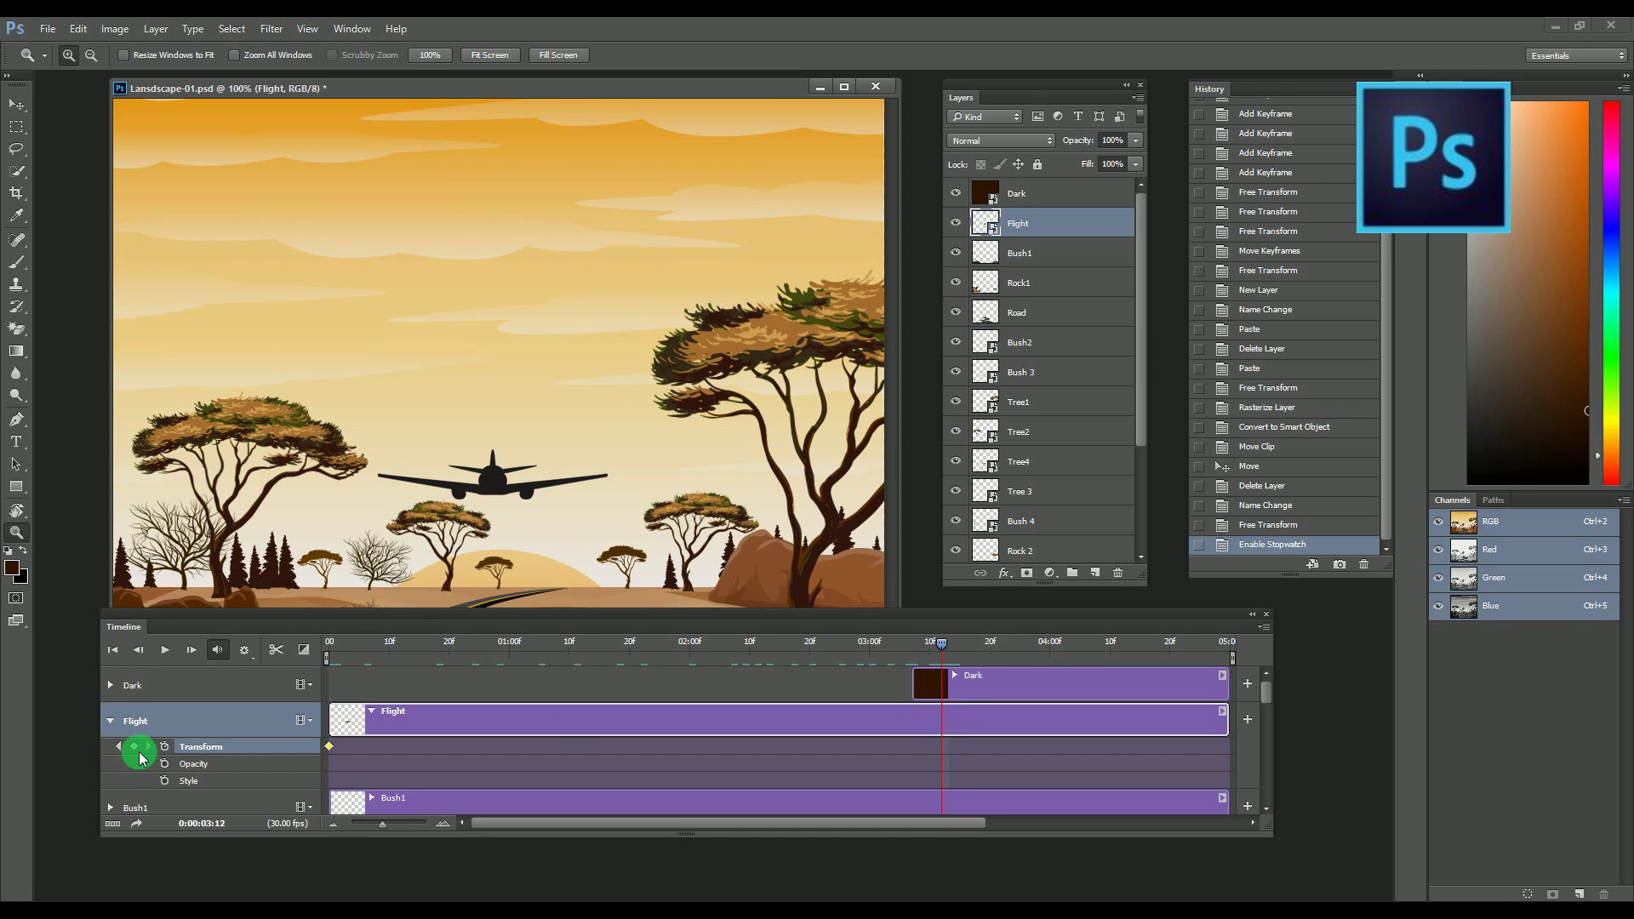
{"action": "left_click", "coordinate": [135, 747]}
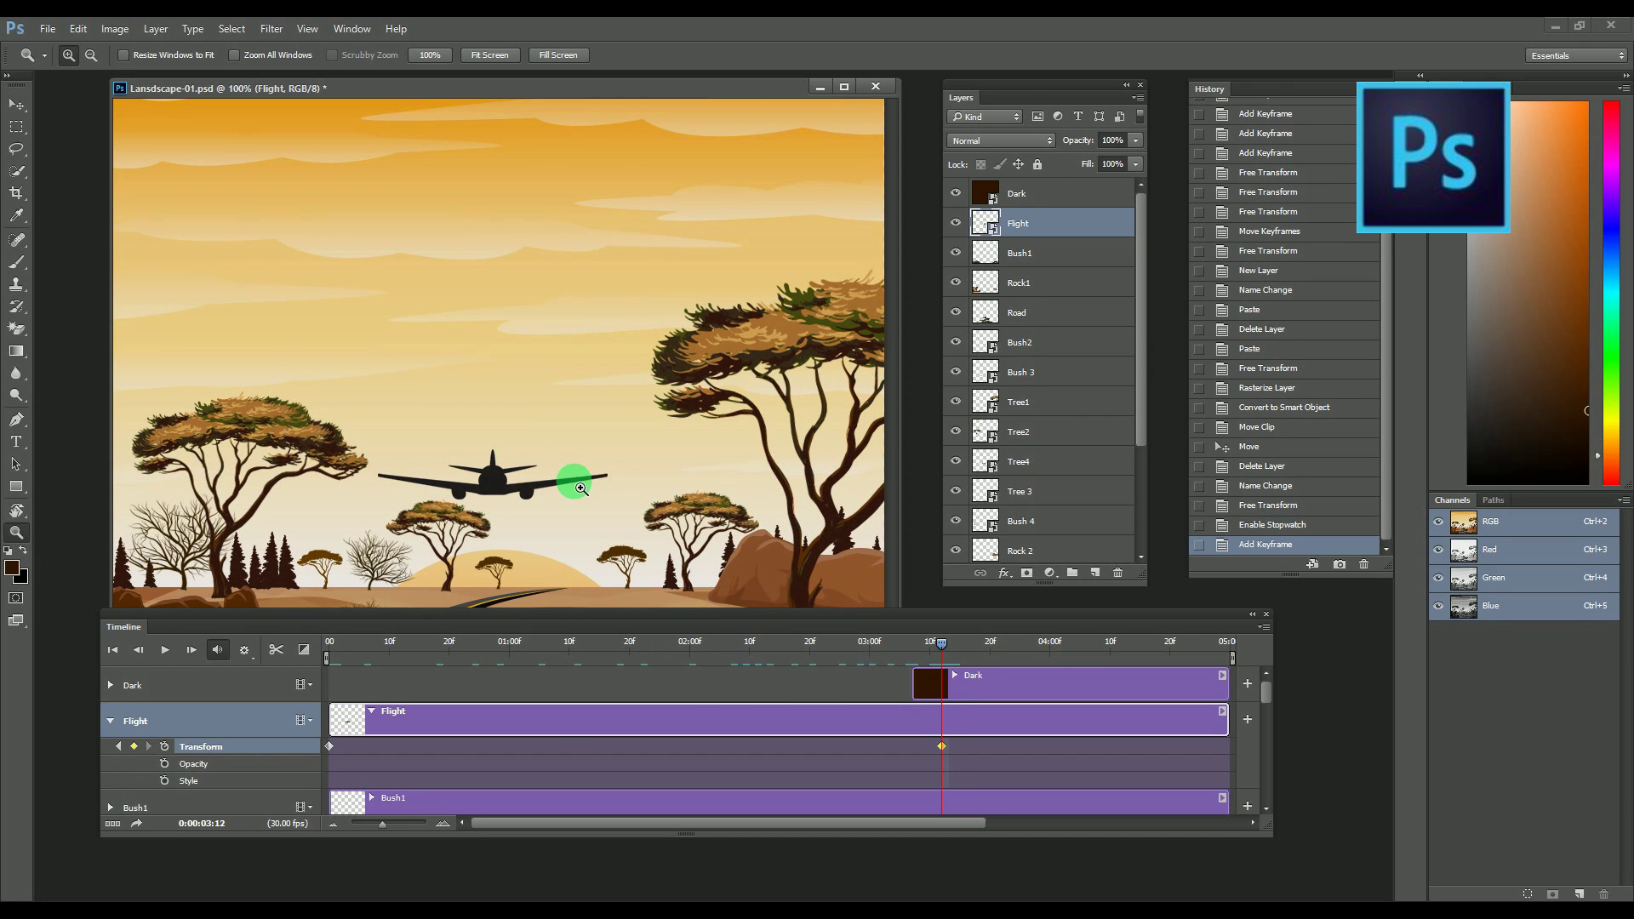
{"action": "key", "text": "ctrl+t"}
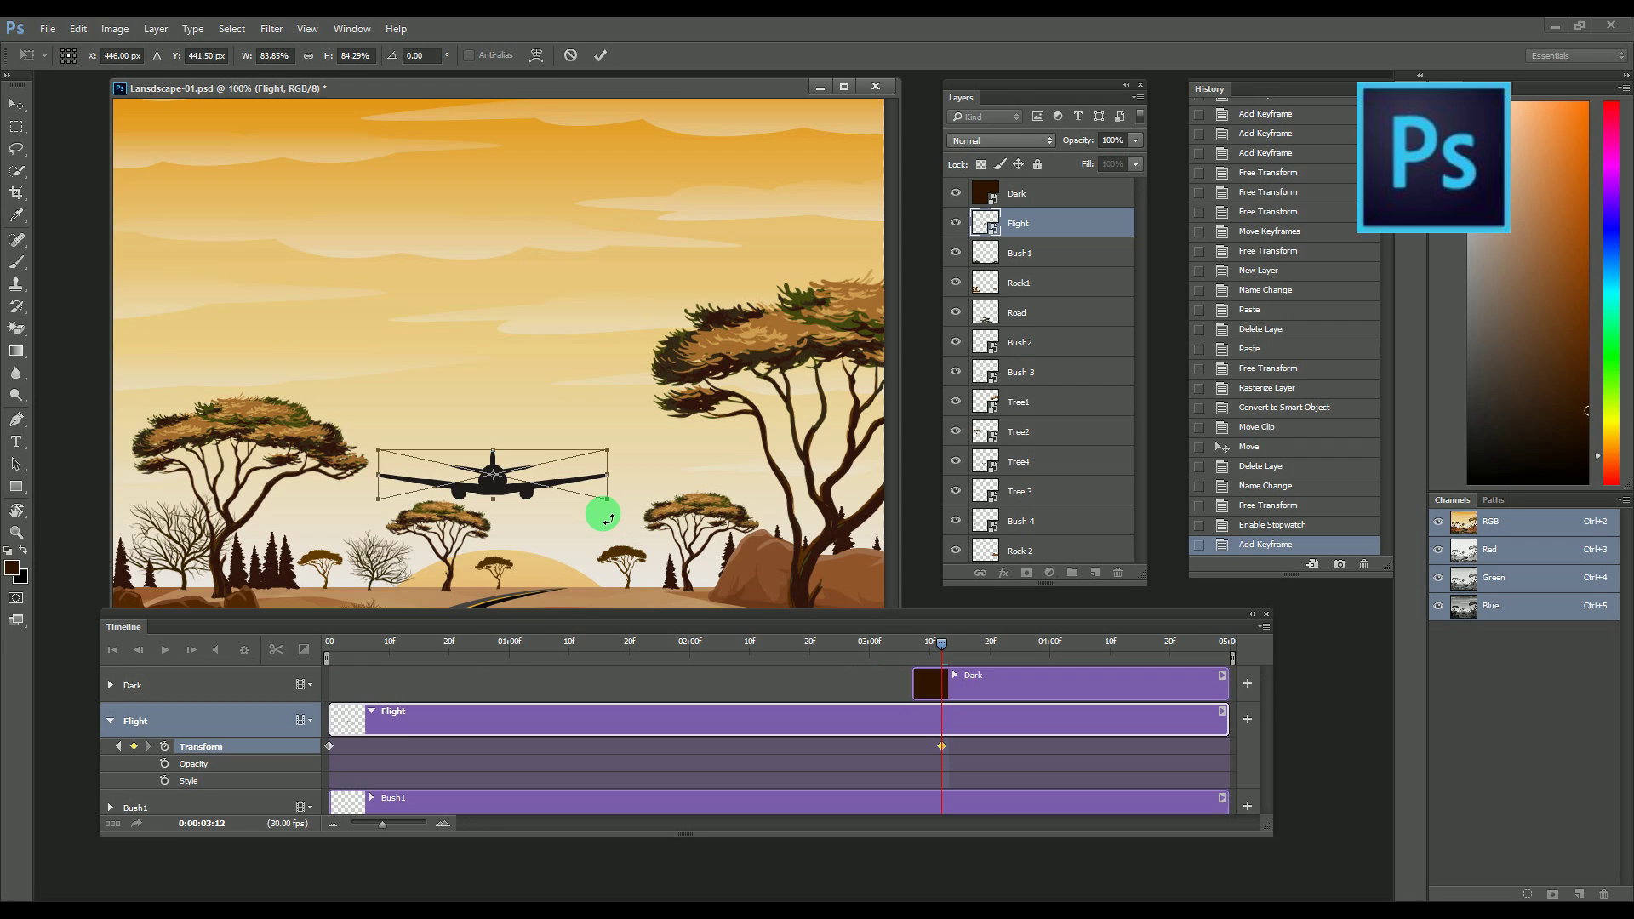
{"action": "mouse_move", "coordinate": [608, 506]}
{"action": "left_mouse_down"}
{"action": "mouse_move", "coordinate": [533, 477]}
{"action": "mouse_move", "coordinate": [565, 441]}
{"action": "mouse_move", "coordinate": [525, 484]}
{"action": "mouse_move", "coordinate": [501, 453]}
{"action": "mouse_move", "coordinate": [586, 492]}
{"action": "left_mouse_up"}
{"action": "left_click", "coordinate": [599, 58]}
Shrink the airplane further at the 0:00:03:12 keyframe to a tiny dot, about 0.4% in width and height.
{"action": "key", "text": "z"}
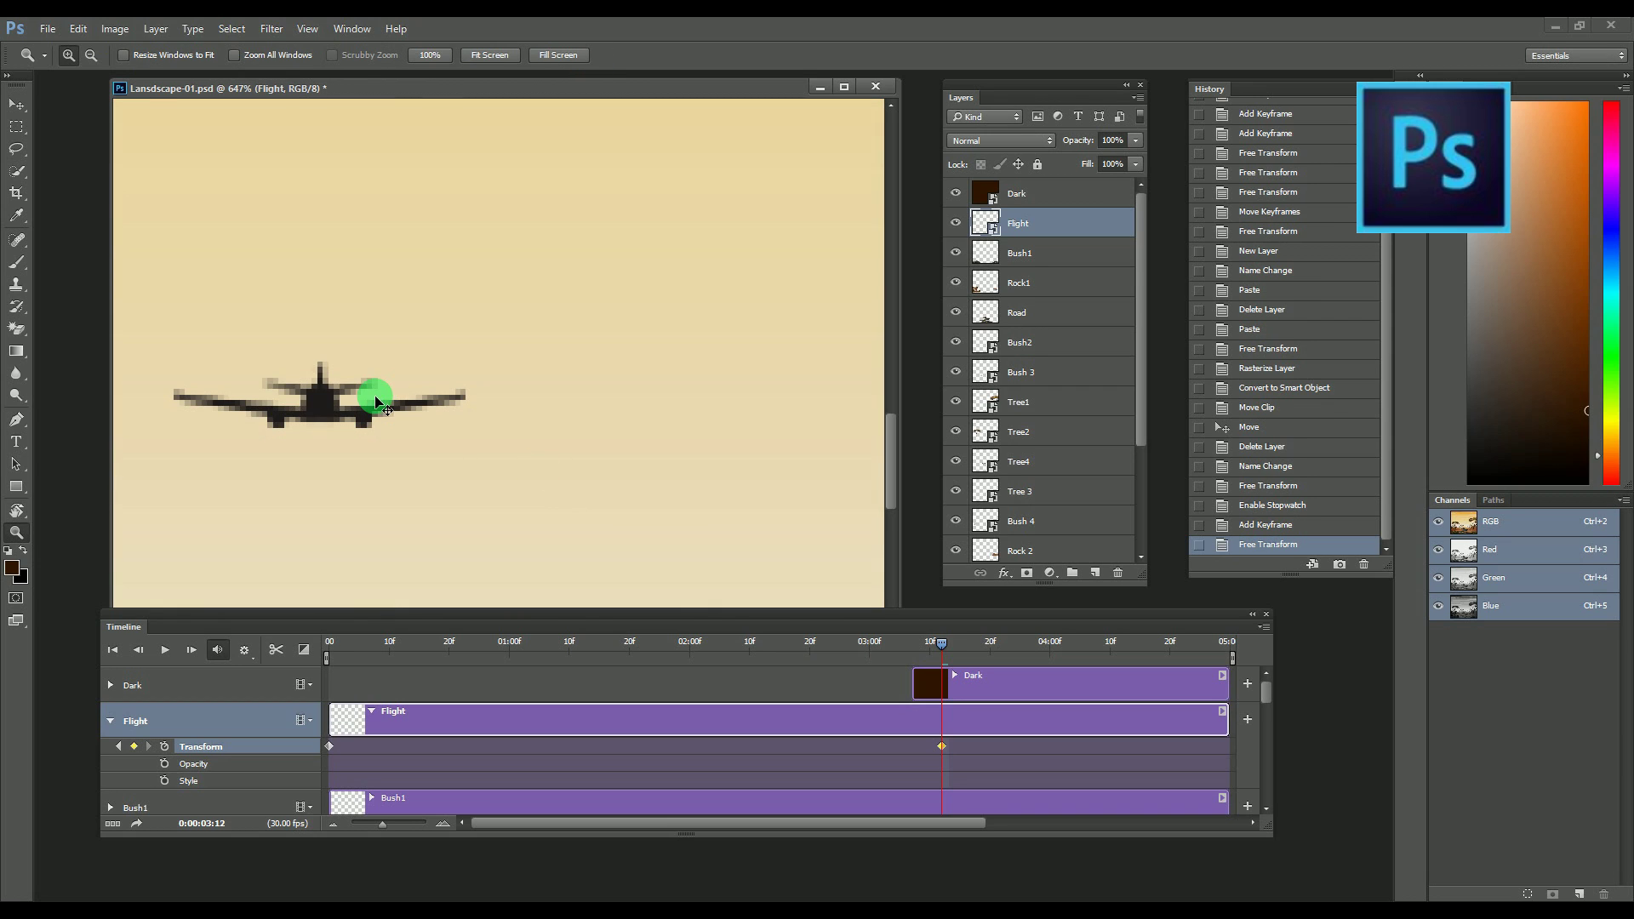
{"action": "key", "text": "ctrl+t"}
{"action": "left_click_drag", "start_coordinate": [463, 435], "coordinate": [330, 384]}
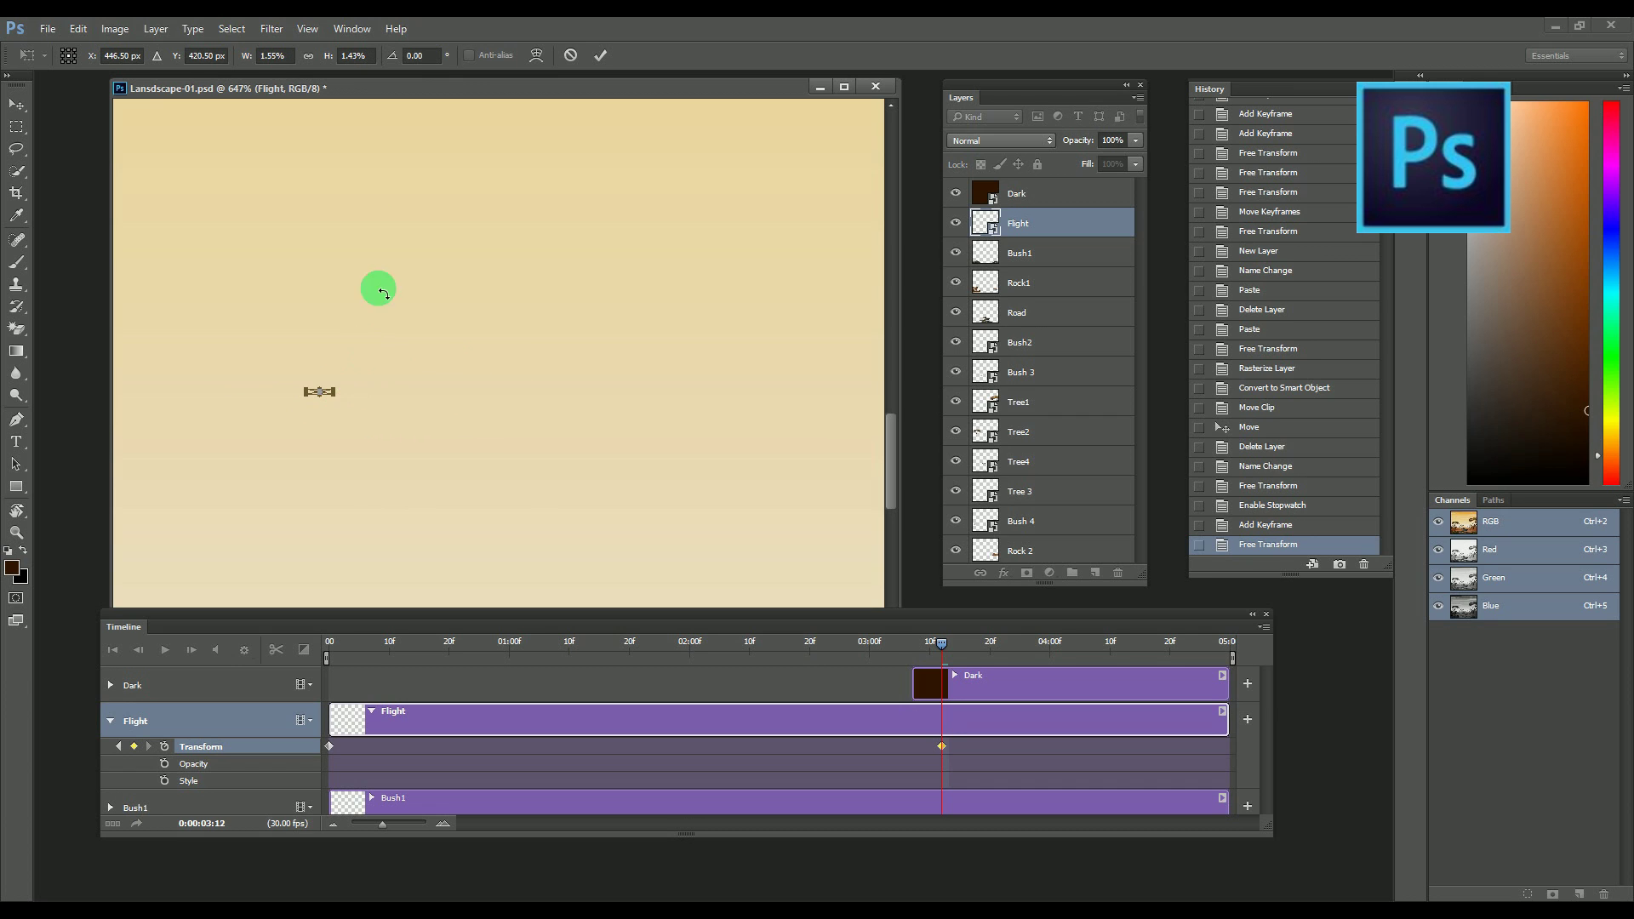
{"action": "left_click", "coordinate": [599, 55]}
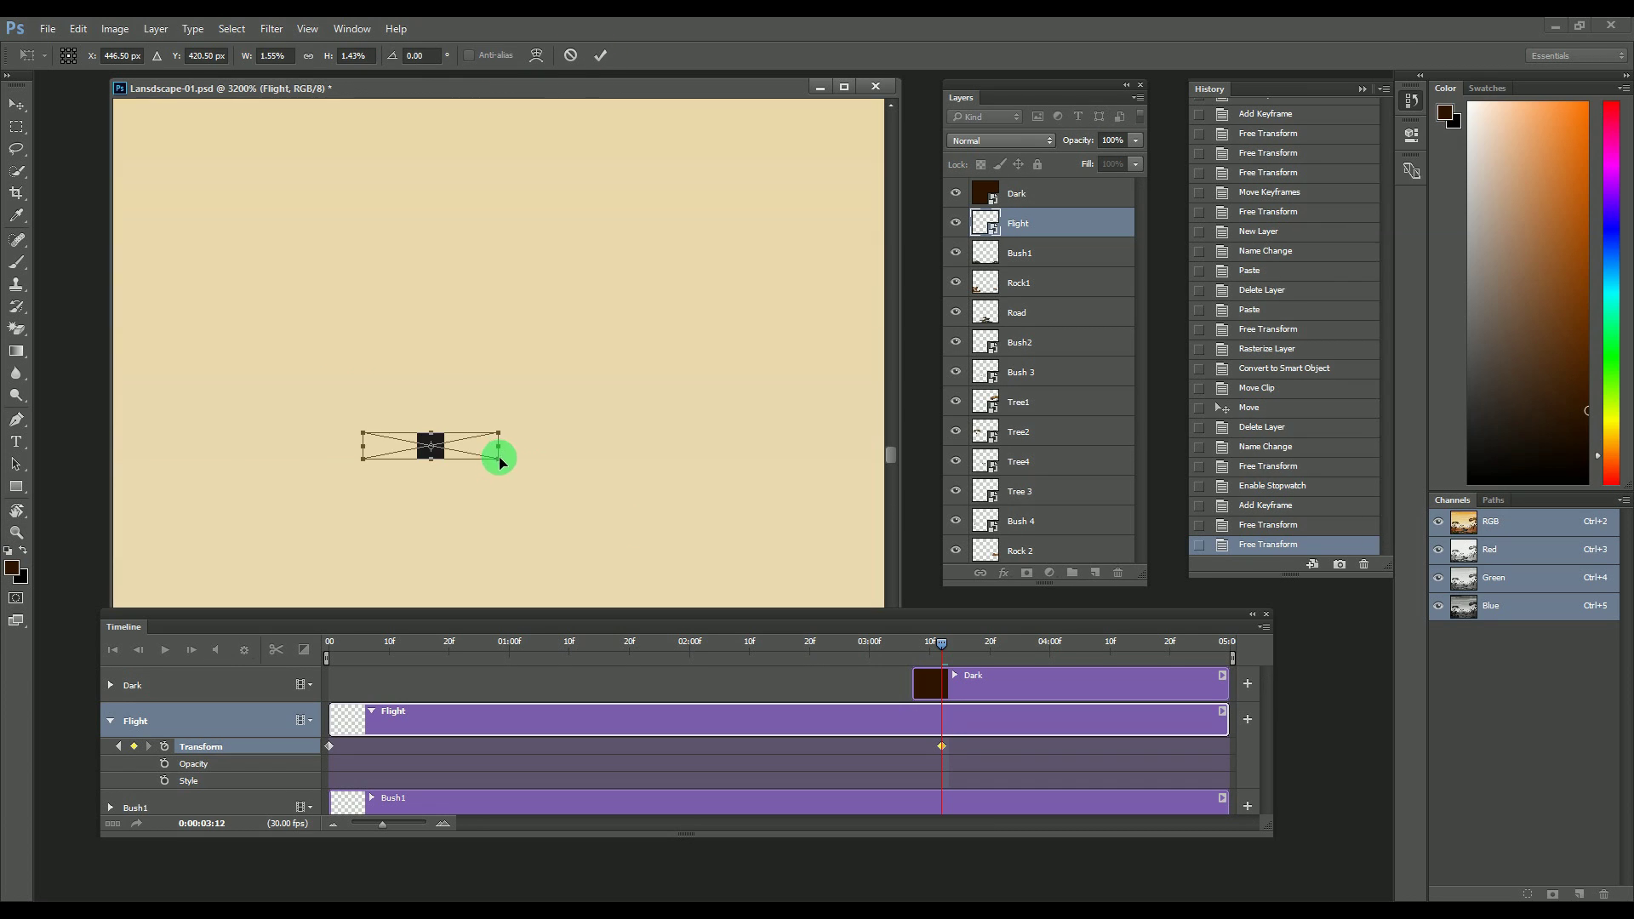
{"action": "left_click_drag", "start_coordinate": [499, 459], "coordinate": [450, 450]}
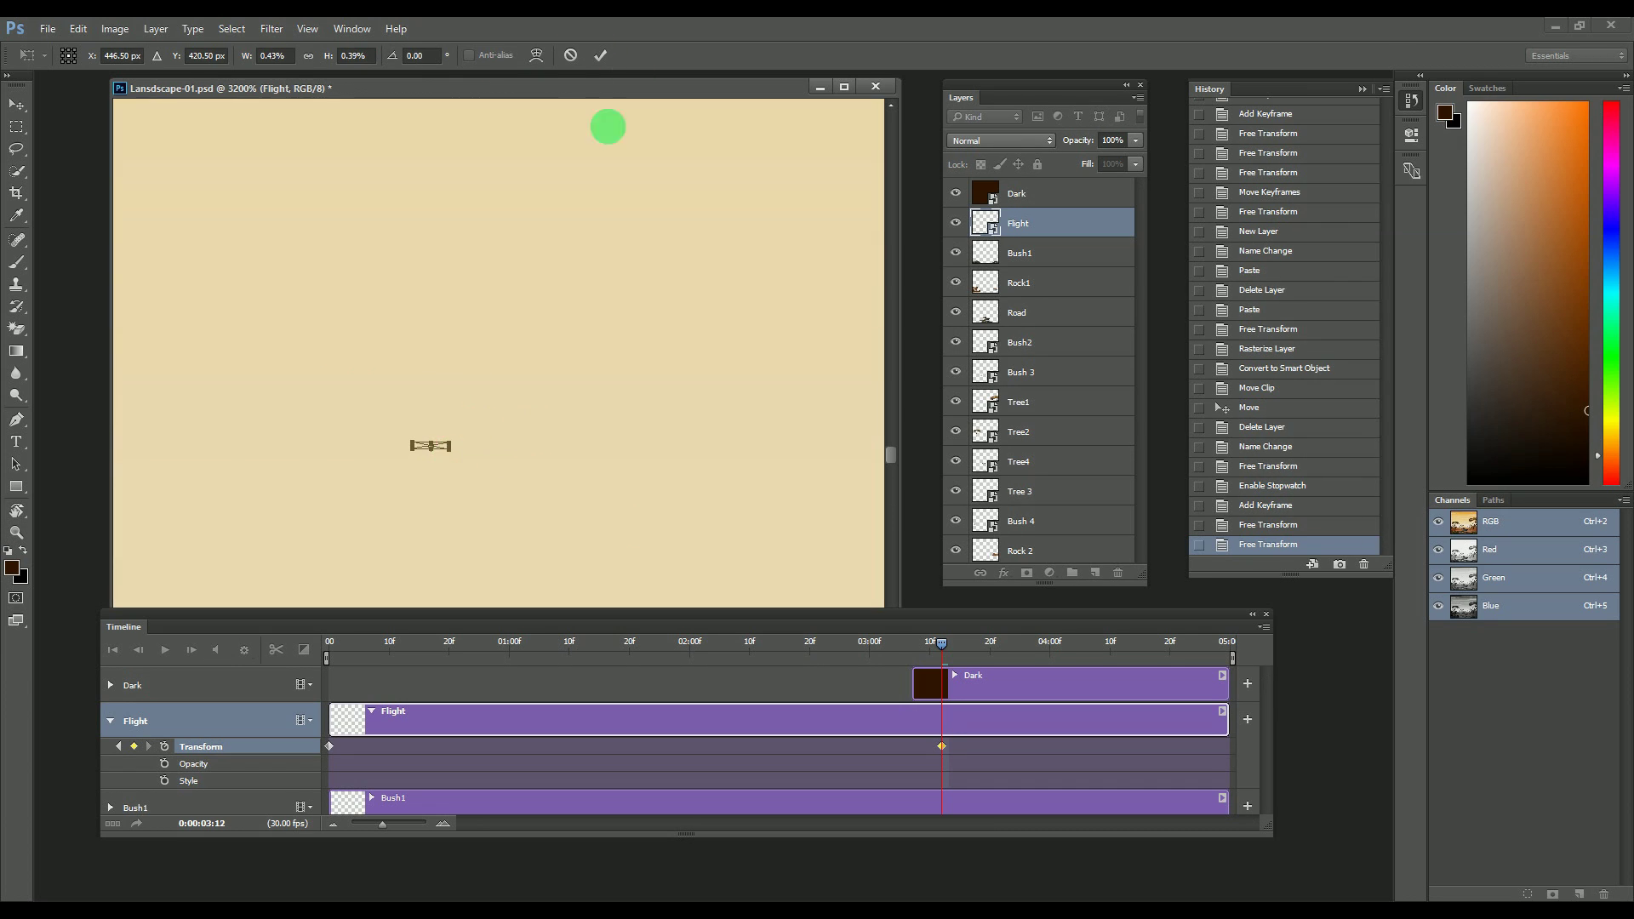
{"action": "left_click", "coordinate": [601, 58]}
Play the animation to review the airplane flying away over the whole landscape.
{"action": "key", "text": "z"}
{"action": "left_click", "coordinate": [606, 300]}
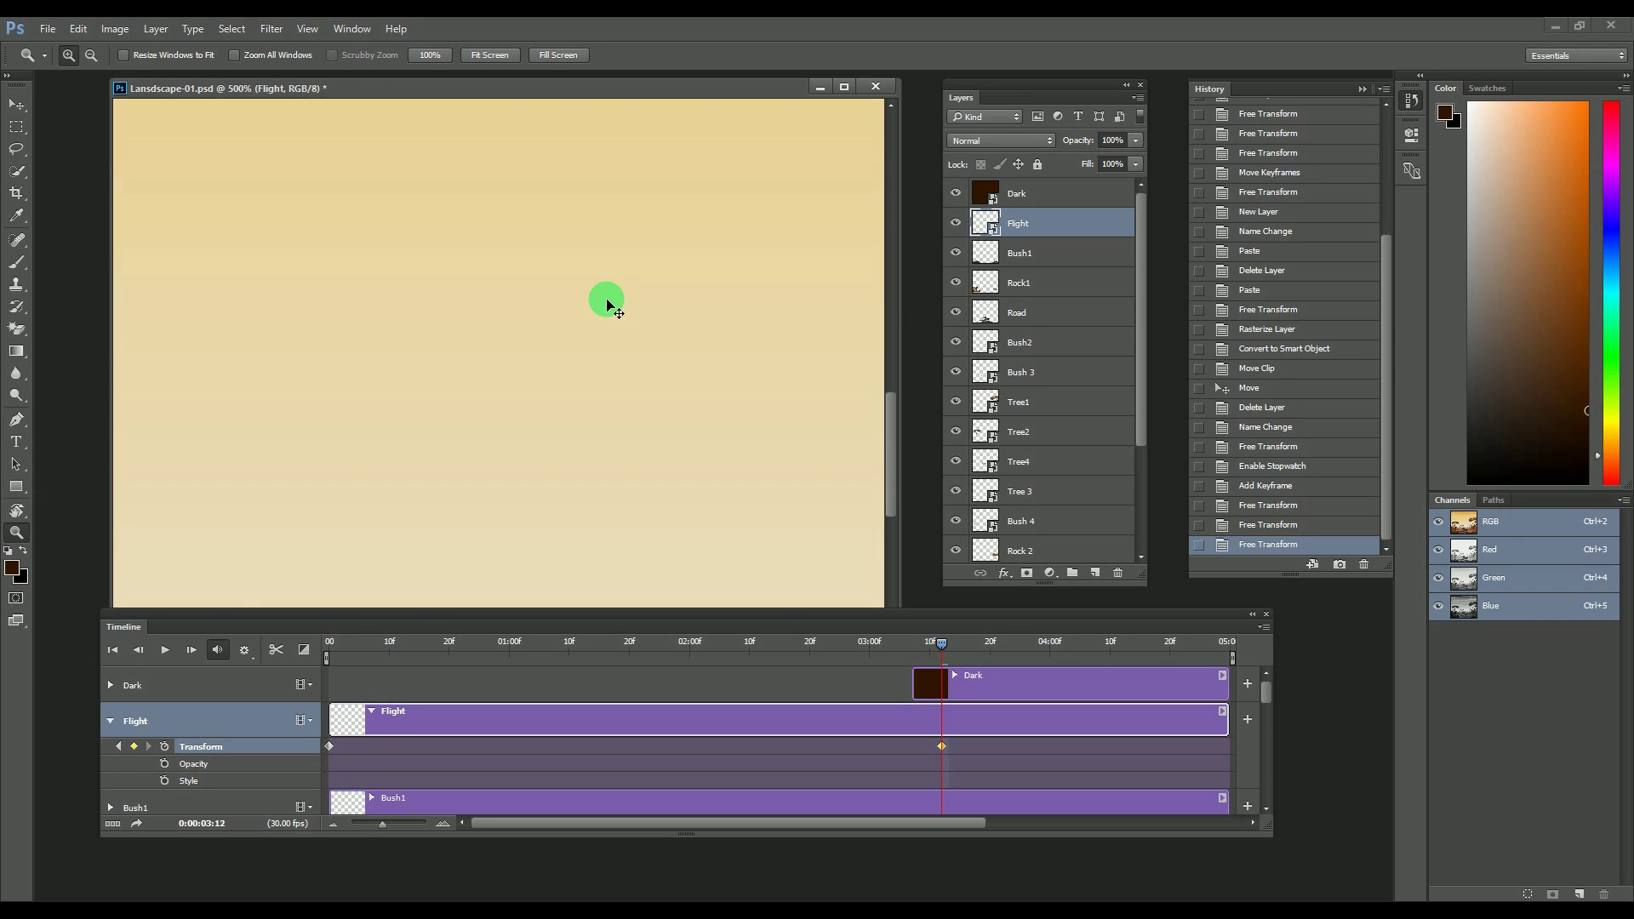
{"action": "scroll", "coordinate": [605, 299], "scroll_direction": "down", "scroll_amount": 5}
{"action": "left_click", "coordinate": [165, 649]}
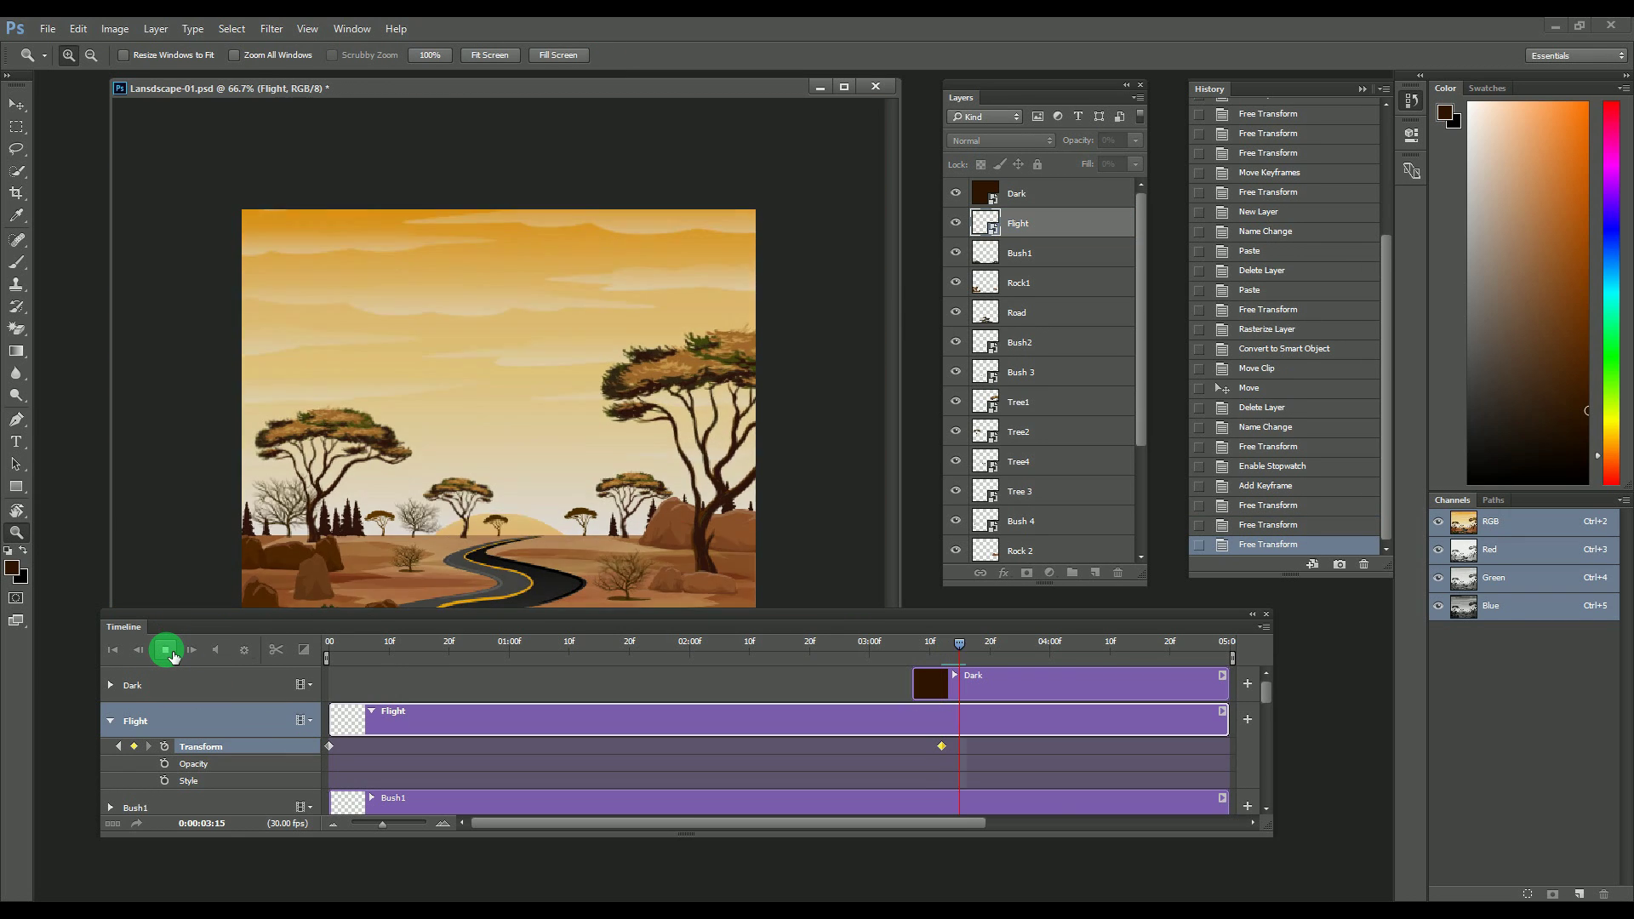
{"action": "left_click", "coordinate": [166, 650]}
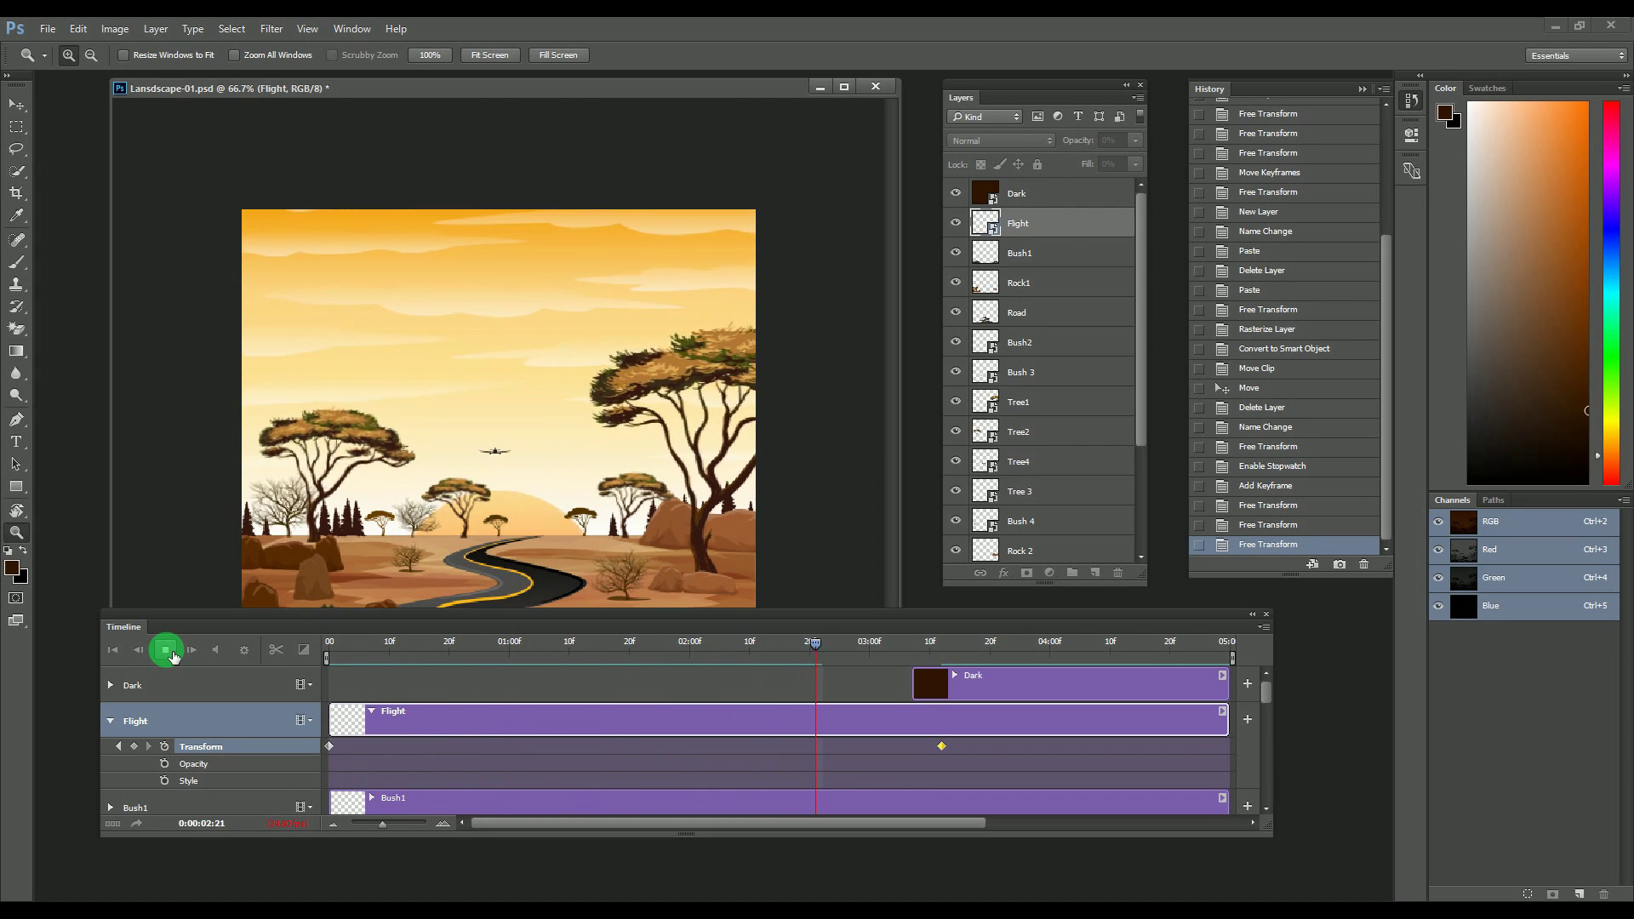
Maximize the landscape document window and export the animation with Render Video.
{"action": "left_click", "coordinate": [844, 88]}
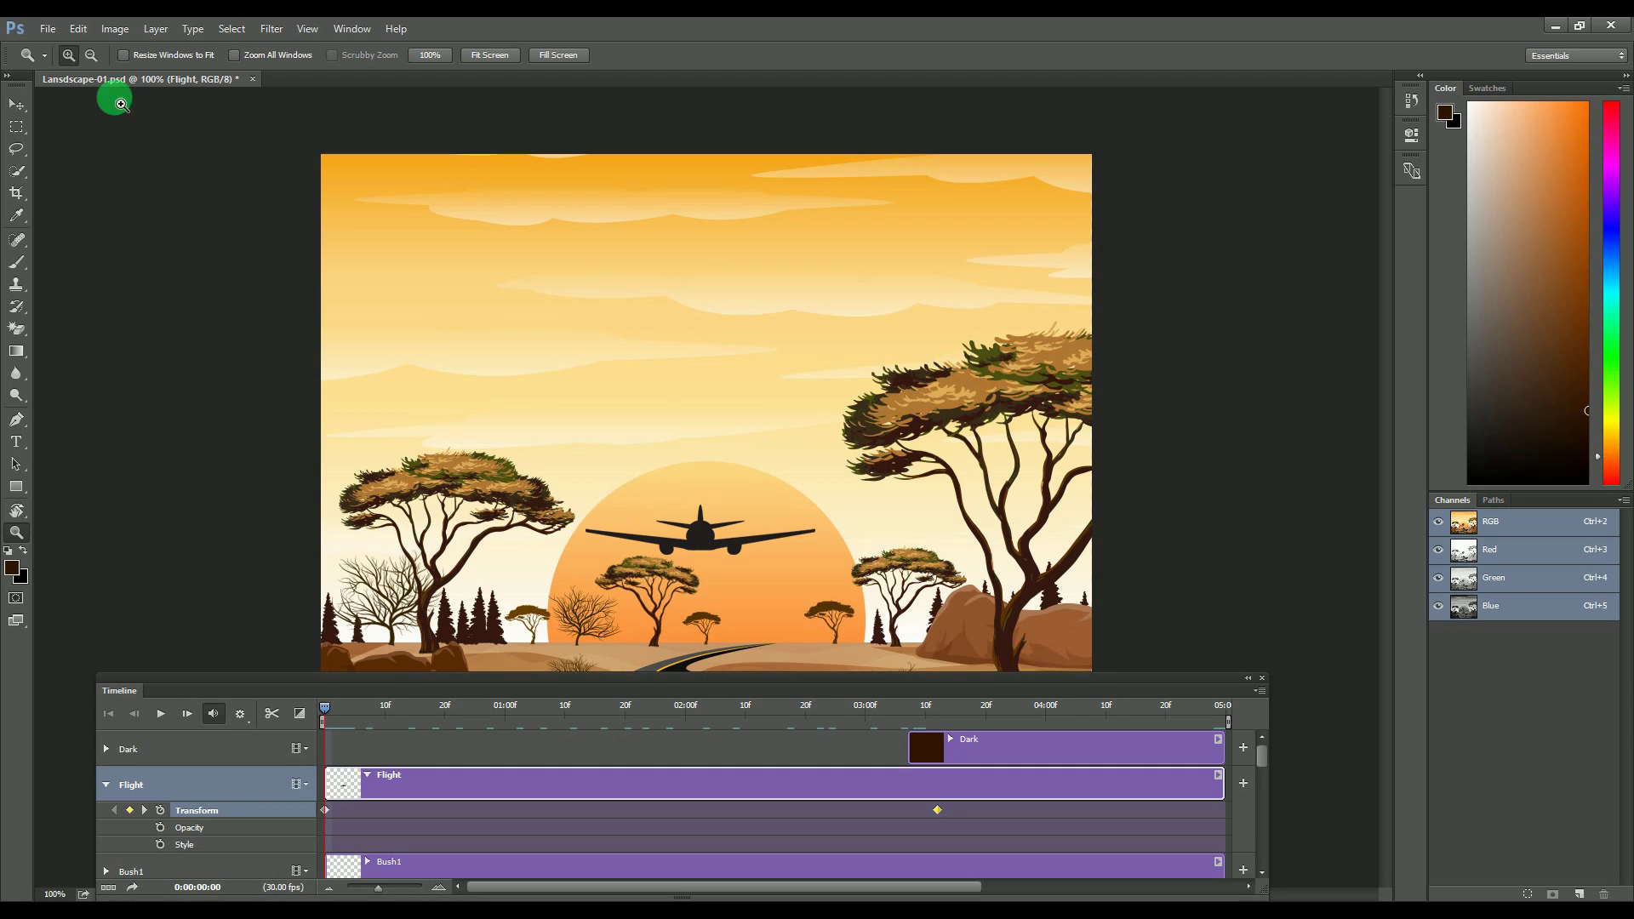
{"action": "left_click", "coordinate": [47, 33]}
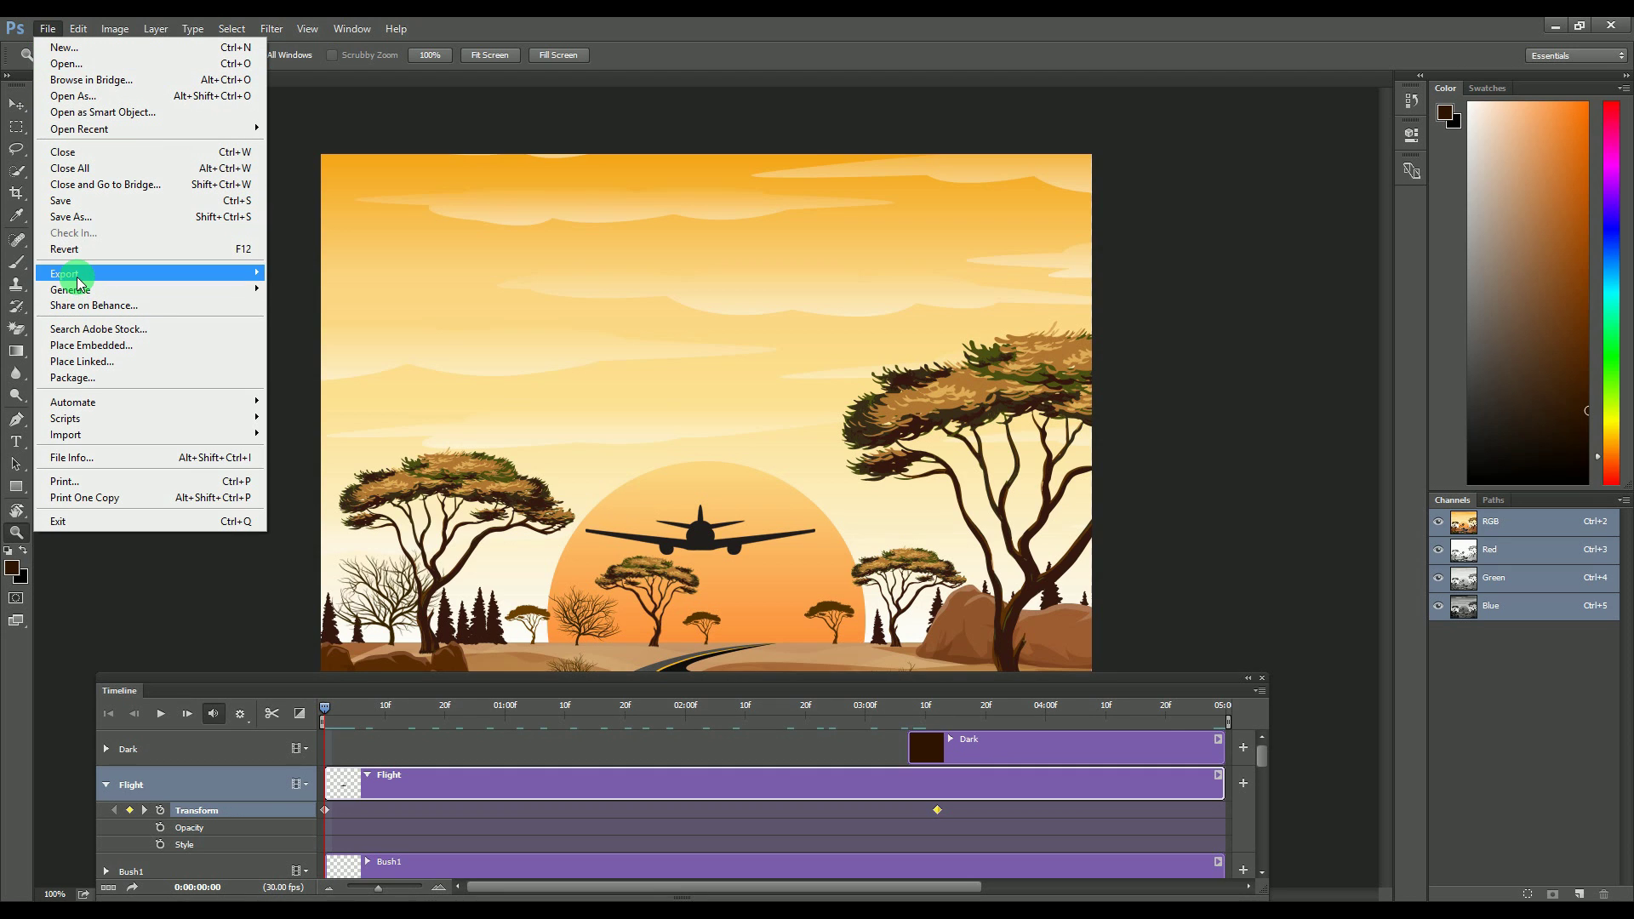
{"action": "mouse_move", "coordinate": [77, 279]}
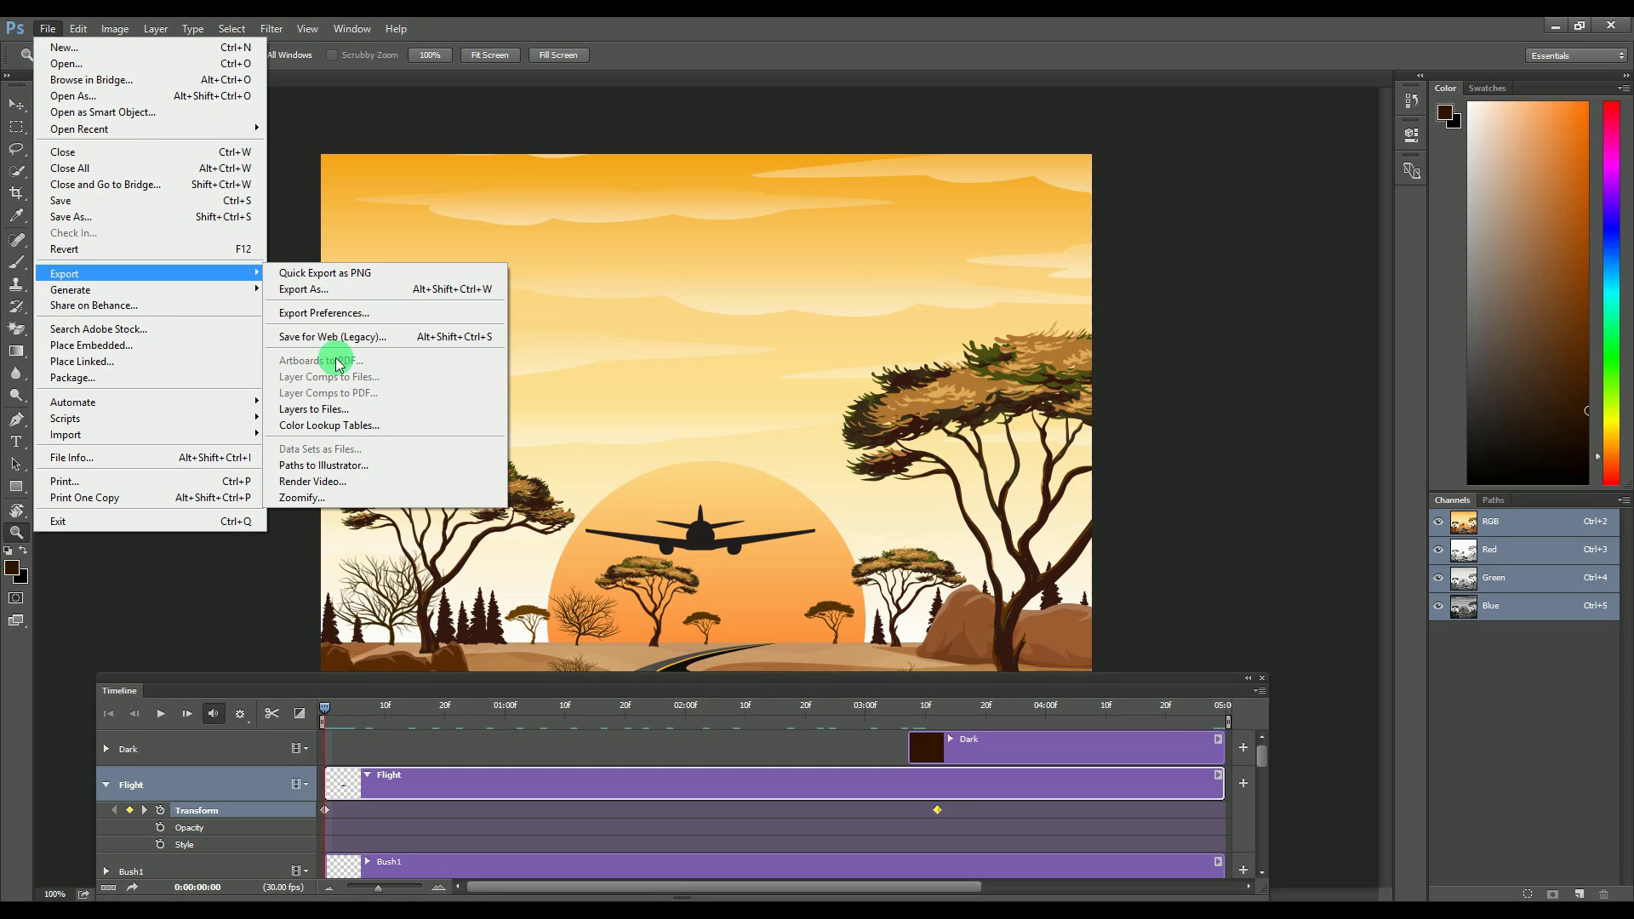
{"action": "left_click", "coordinate": [333, 482]}
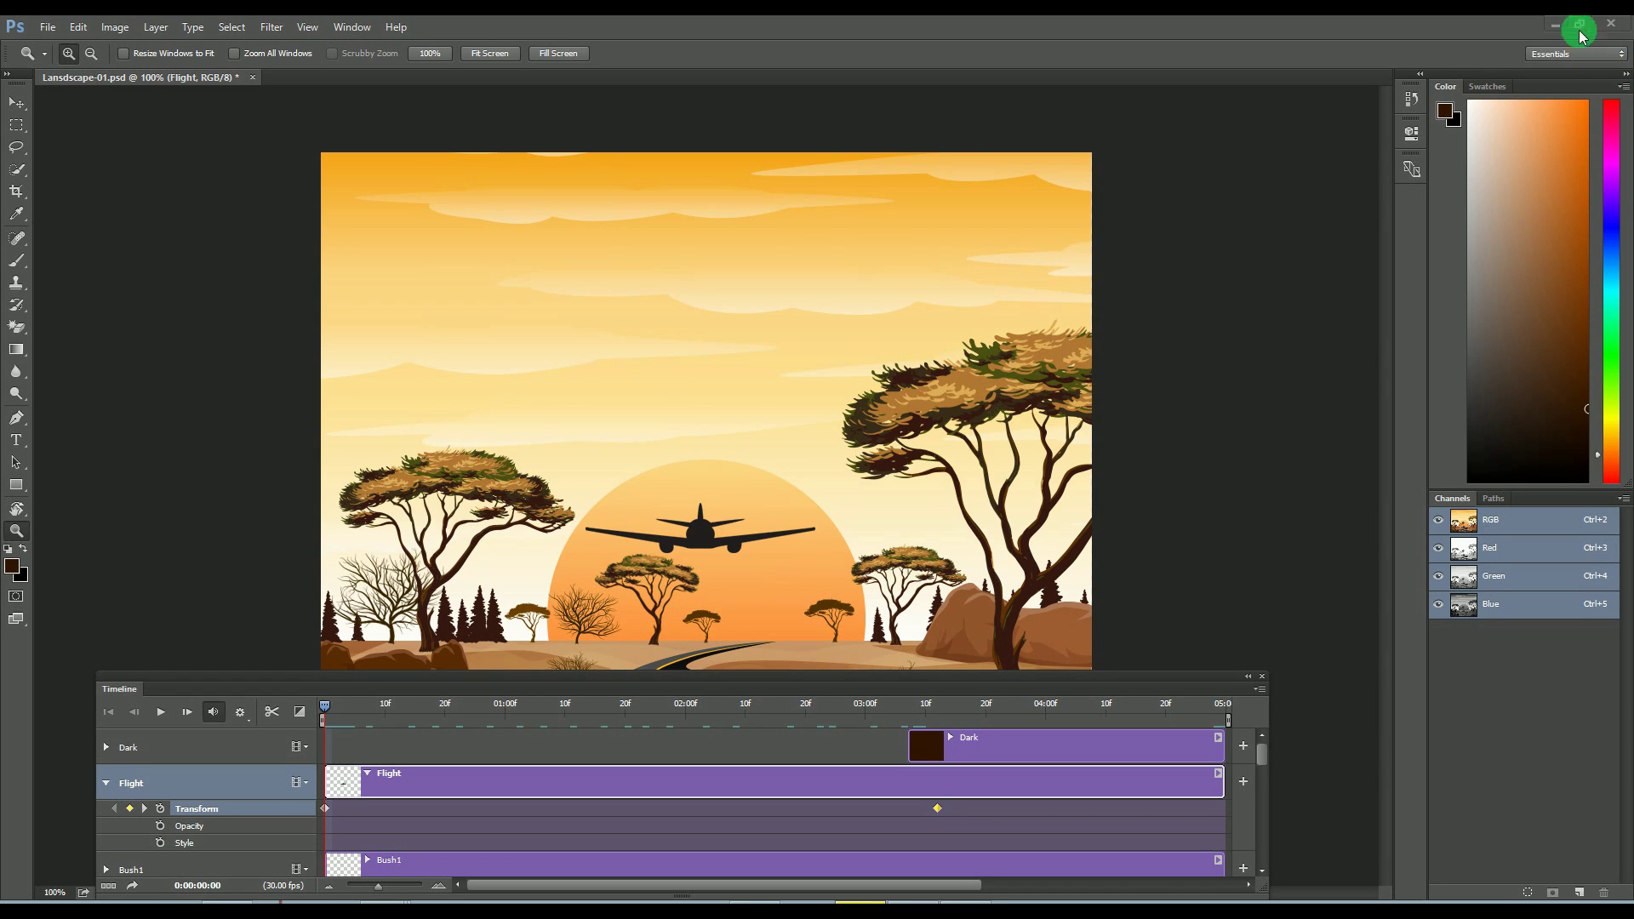
Minimize Photoshop and open the rendered landscape video from the desktop in the media player.
{"action": "left_click", "coordinate": [1579, 33]}
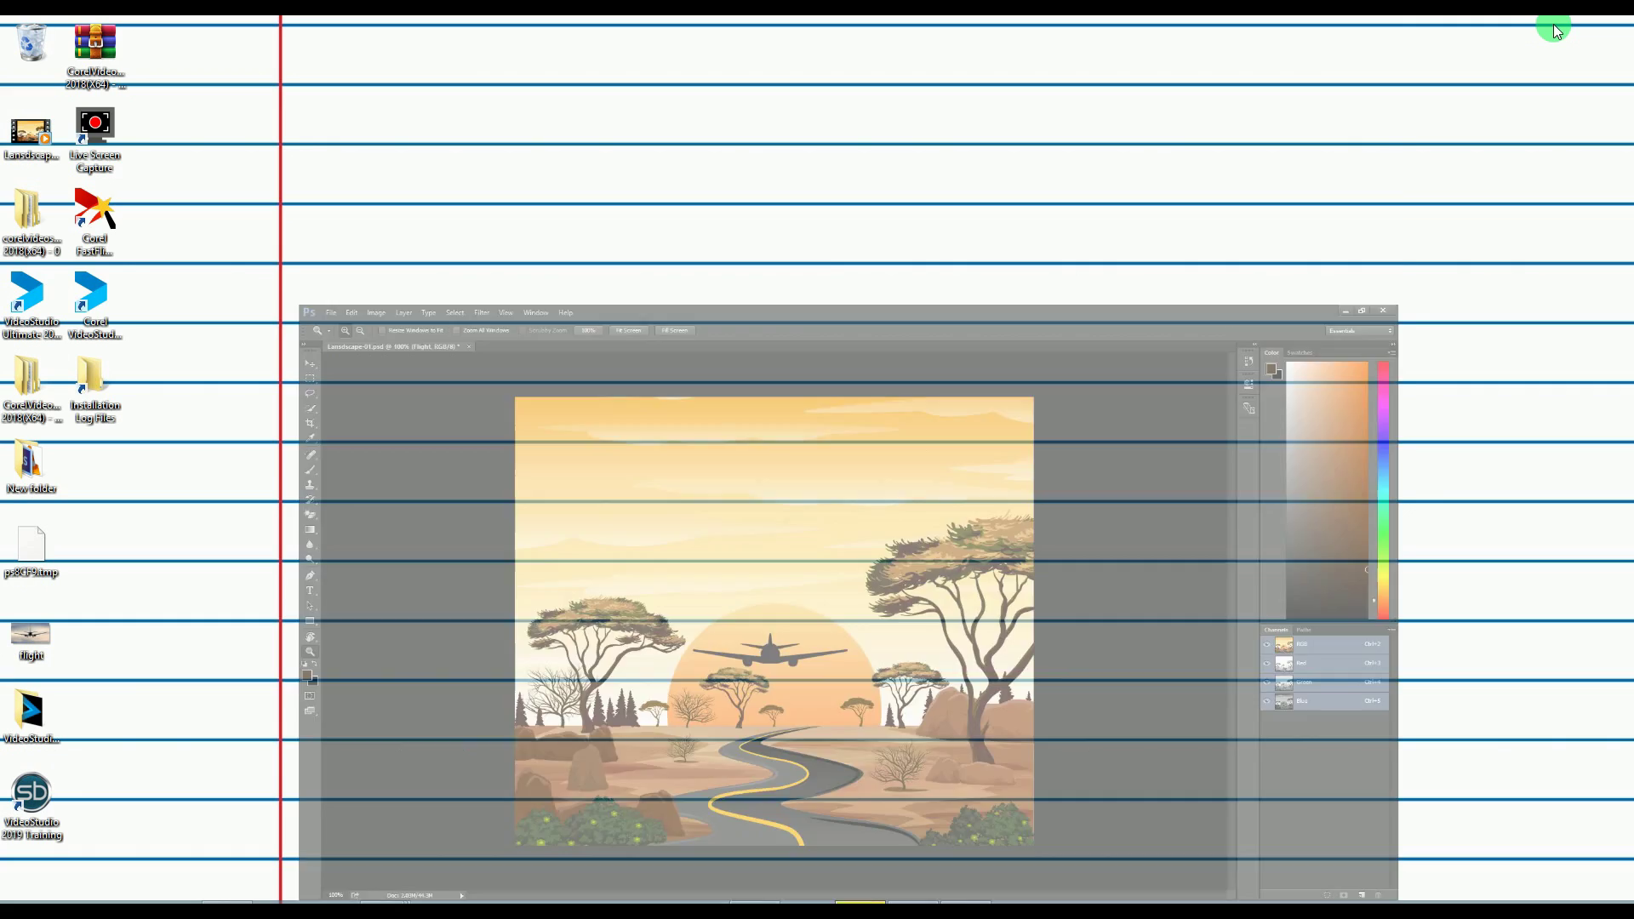
{"action": "left_click", "coordinate": [20, 153]}
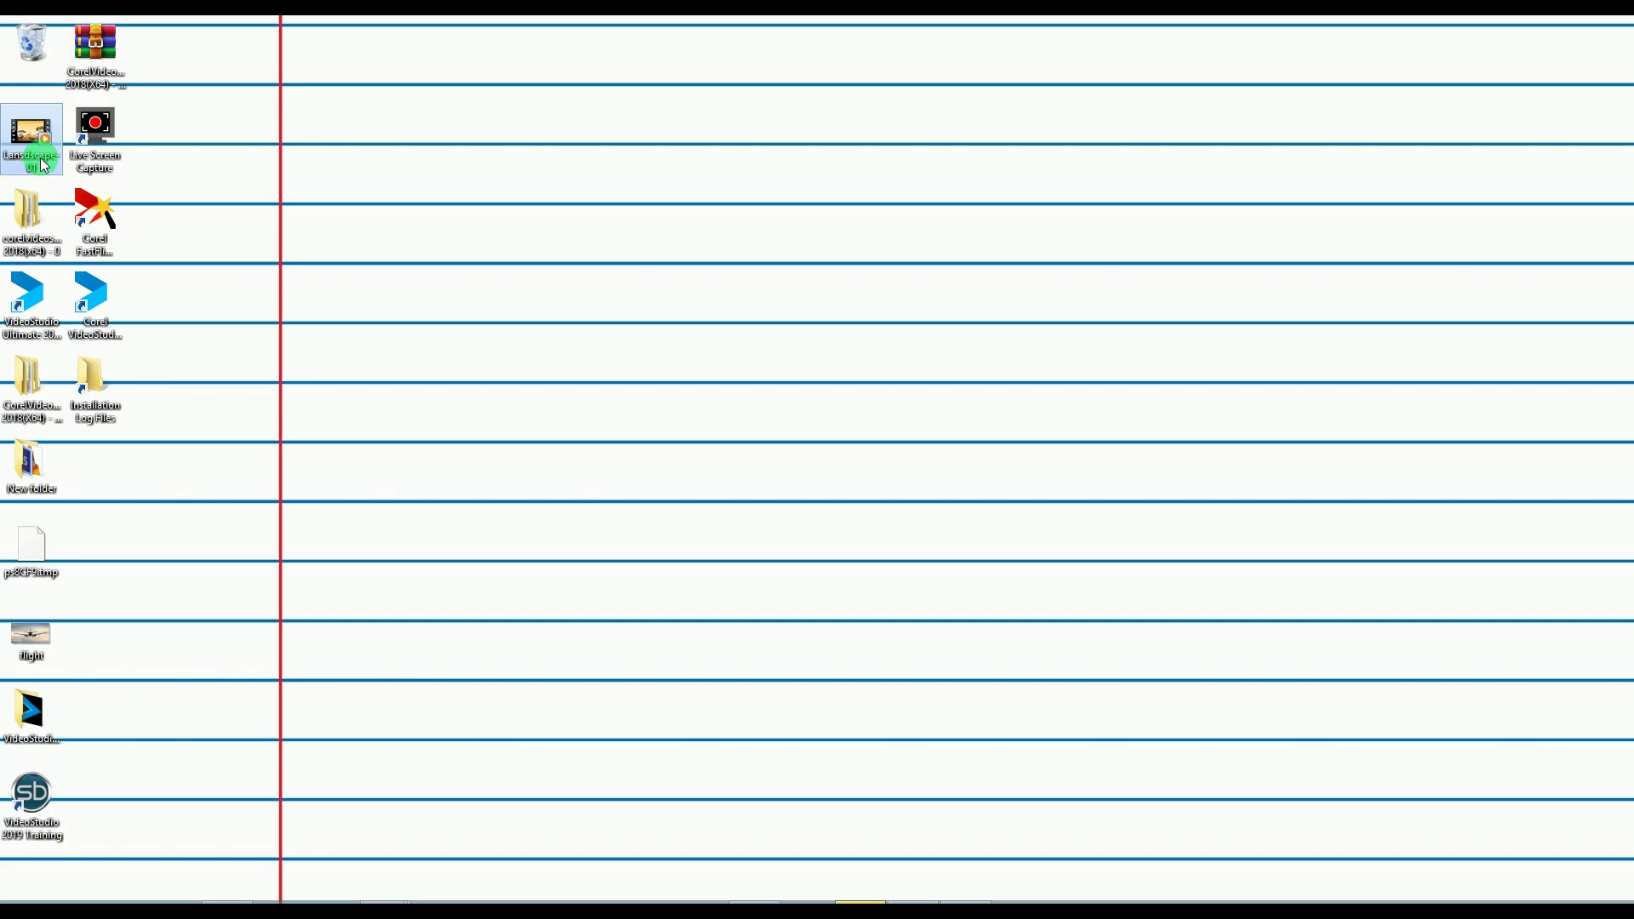
{"action": "double_click", "coordinate": [20, 153]}
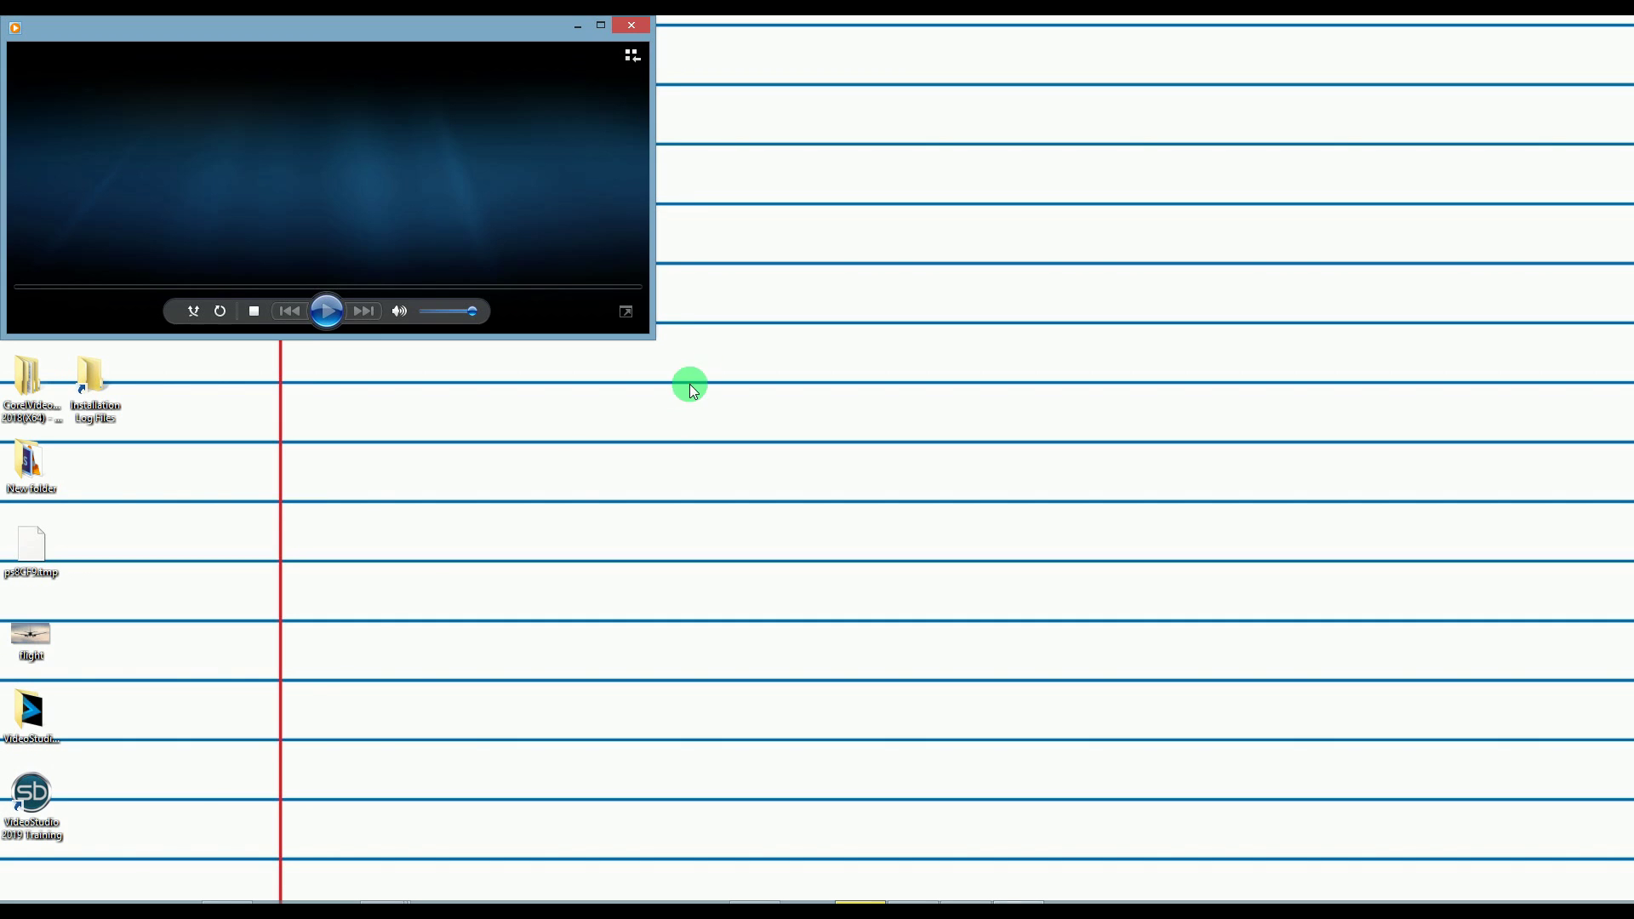